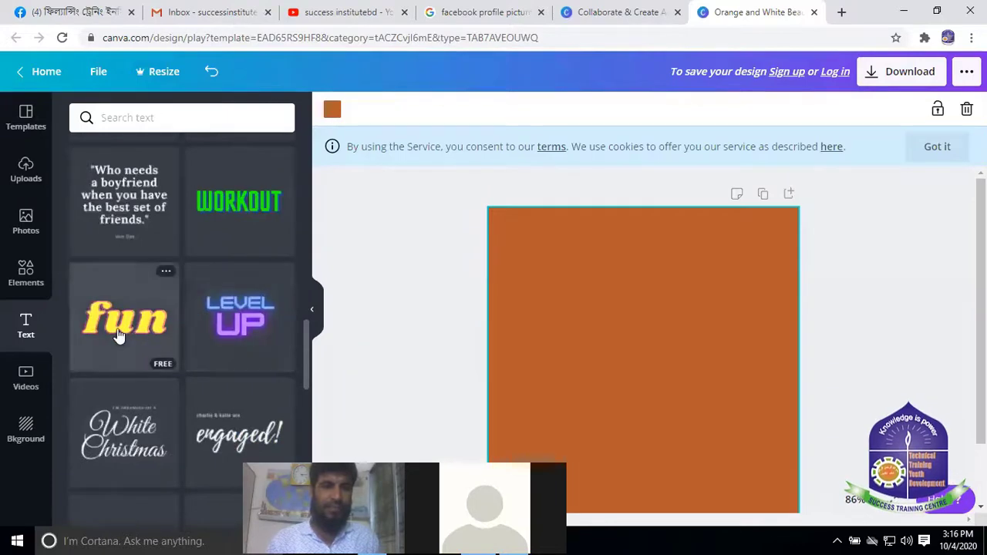
Insert an 'Add a heading' text box (Open Sans Extra Bold, 38) onto the orange square
{"action": "scroll", "coordinate": [166, 303], "scroll_direction": "up", "scroll_amount": 7}
{"action": "scroll", "coordinate": [166, 303], "scroll_direction": "up", "scroll_amount": 10}
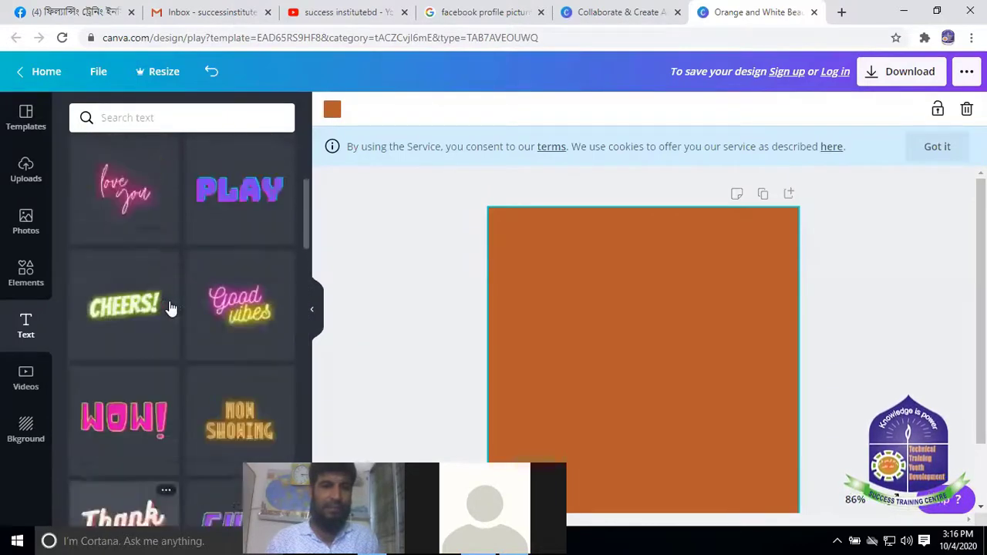
{"action": "scroll", "coordinate": [185, 354], "scroll_direction": "down", "scroll_amount": 1}
{"action": "scroll", "coordinate": [181, 378], "scroll_direction": "down", "scroll_amount": 6}
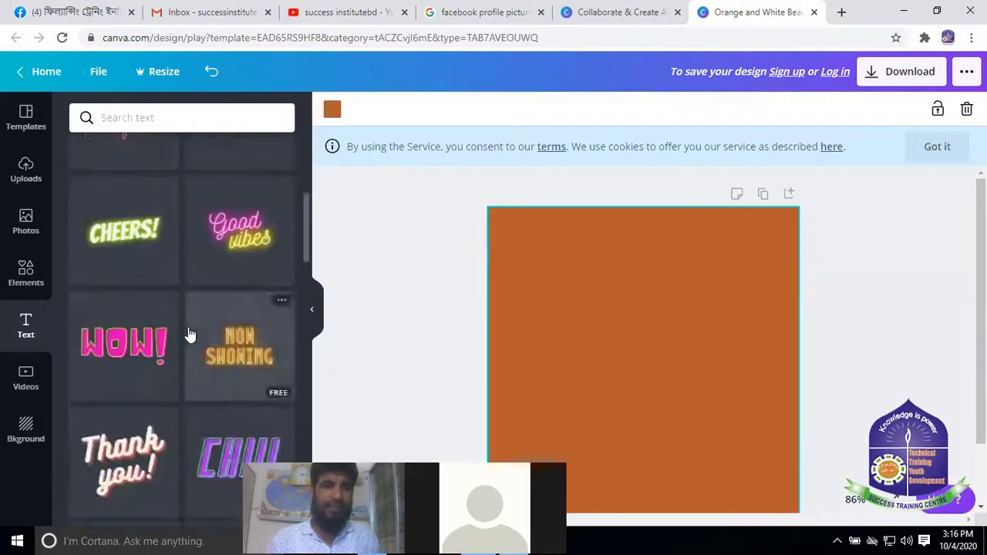
{"action": "scroll", "coordinate": [156, 295], "scroll_direction": "up", "scroll_amount": 8}
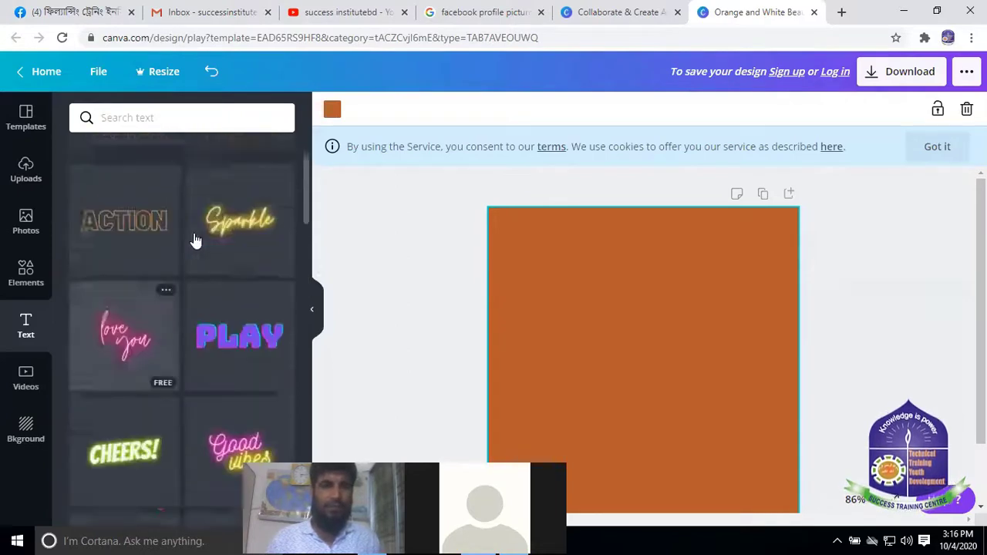
{"action": "left_click", "coordinate": [151, 190]}
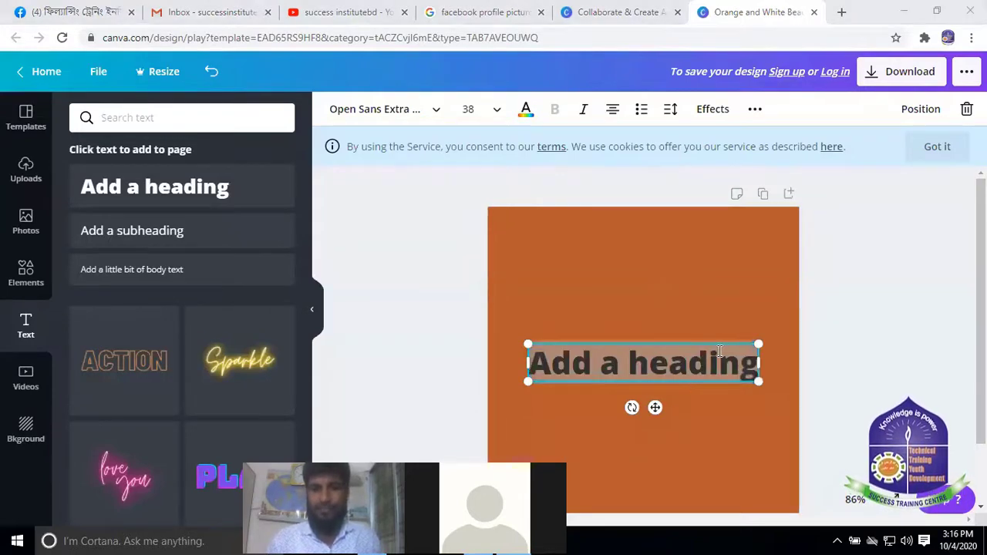
Move the heading up and replace its text with the Bengali institute name
{"action": "left_click_drag", "start_coordinate": [651, 340], "coordinate": [651, 250]}
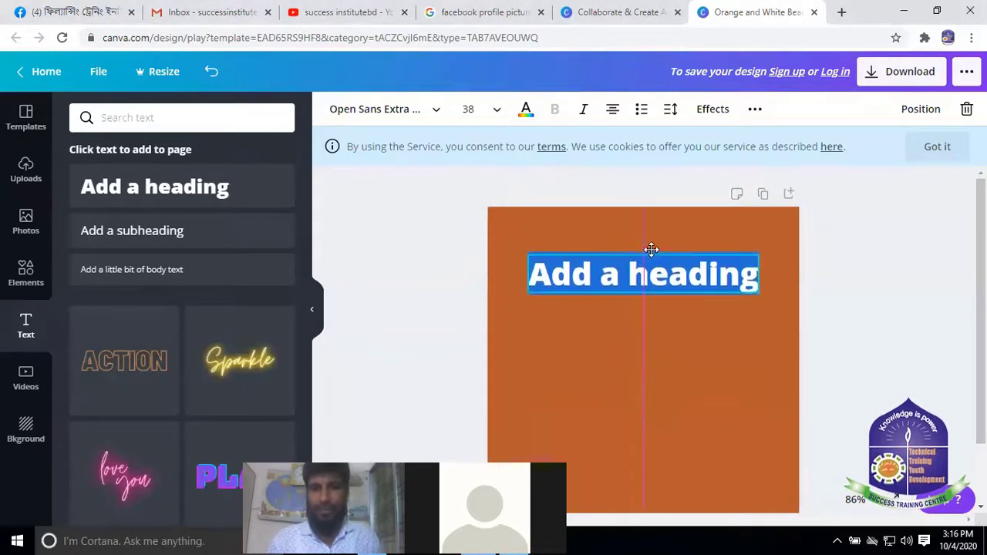
{"action": "left_click", "coordinate": [756, 279]}
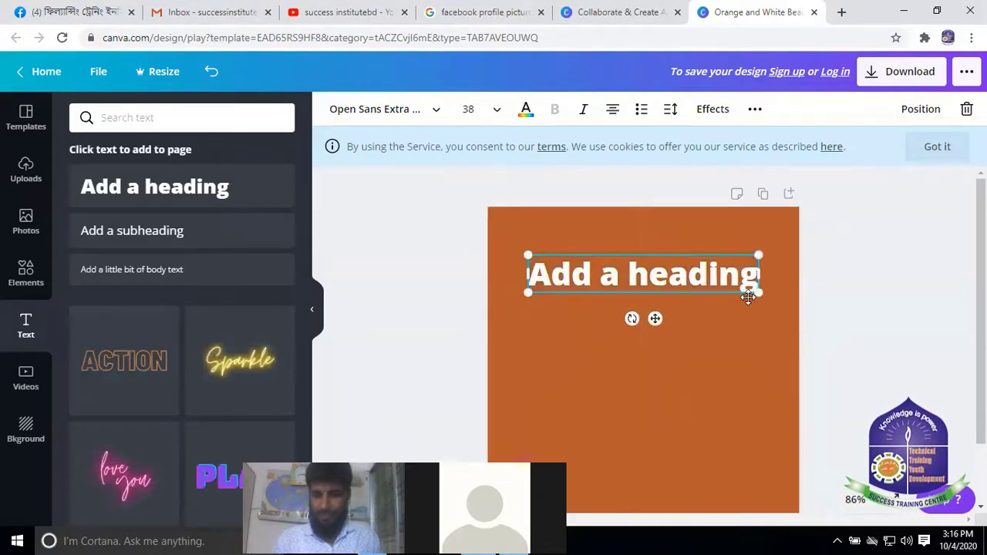
{"action": "key", "text": "BackSpace"}
{"action": "key", "text": "BackSpace"}
{"action": "key", "text": "BackSpace"}
{"action": "key", "text": "BackSpace"}
{"action": "key", "text": "BackSpace"}
{"action": "key", "text": "BackSpace"}
{"action": "key", "text": "BackSpace"}
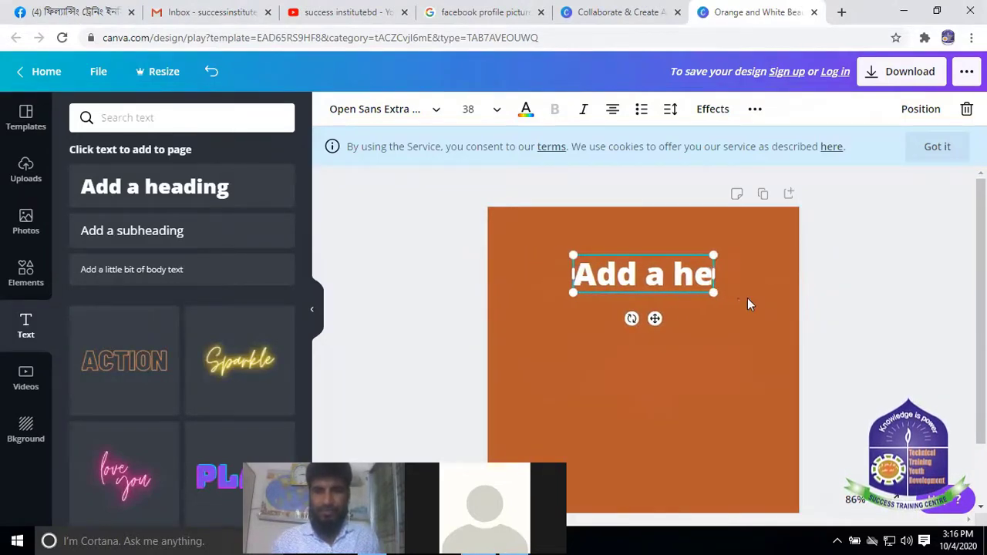
{"action": "key", "text": "BackSpace"}
{"action": "key", "text": "BackSpace"}
{"action": "key", "text": "BackSpace"}
{"action": "key", "text": "BackSpace"}
{"action": "key", "text": "BackSpace"}
{"action": "key", "text": "BackSpace"}
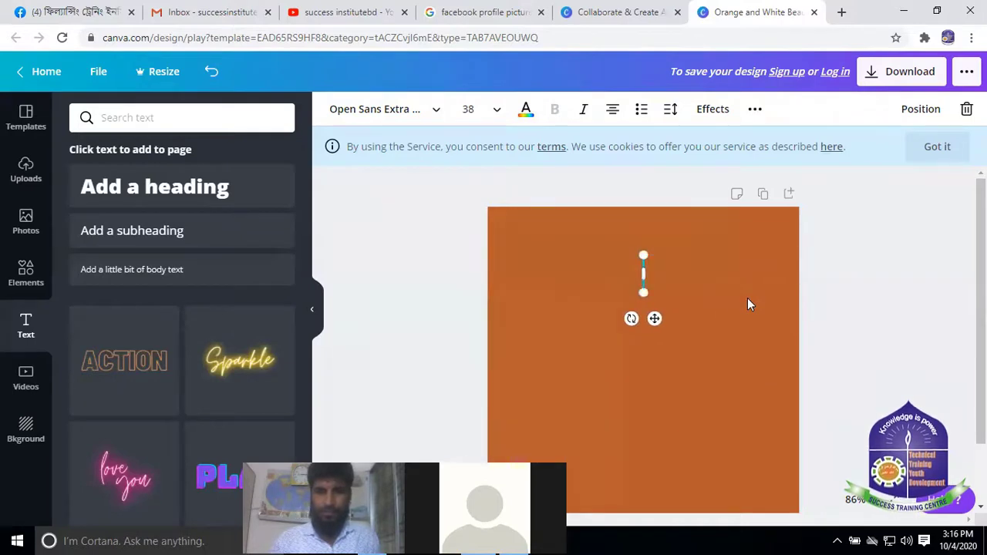
{"action": "type", "text": "ফিল্যান্সিং ট্রেনিং ইনস্টিটিউট বাংলাদেশ"}
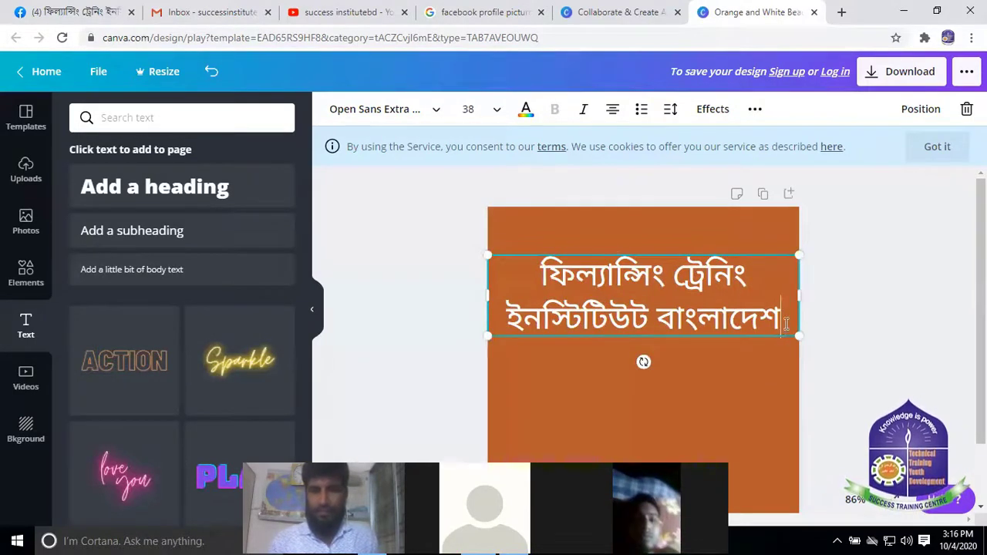
Check the two-line Bengali heading and leave its text box selected
{"action": "left_click_drag", "start_coordinate": [781, 319], "coordinate": [517, 277]}
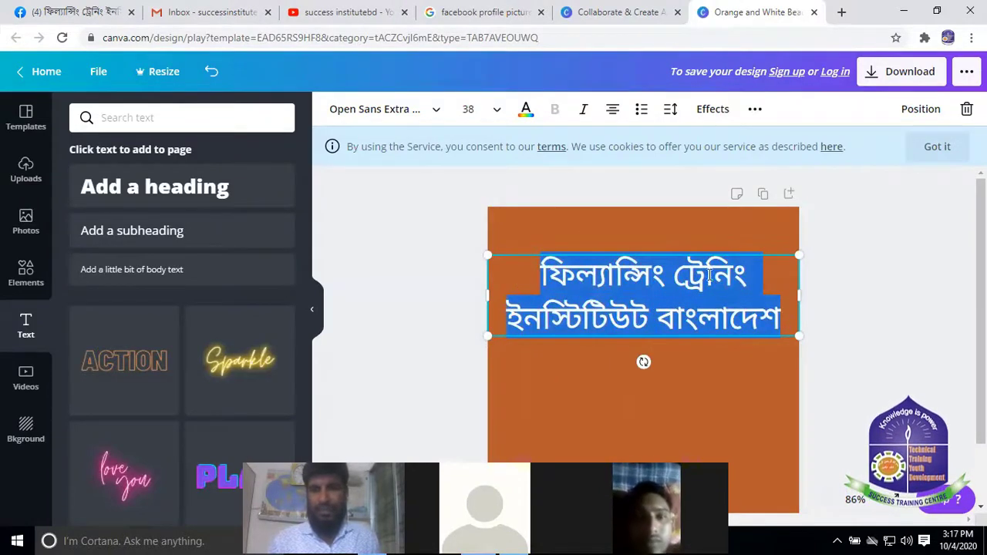
{"action": "left_click", "coordinate": [715, 229]}
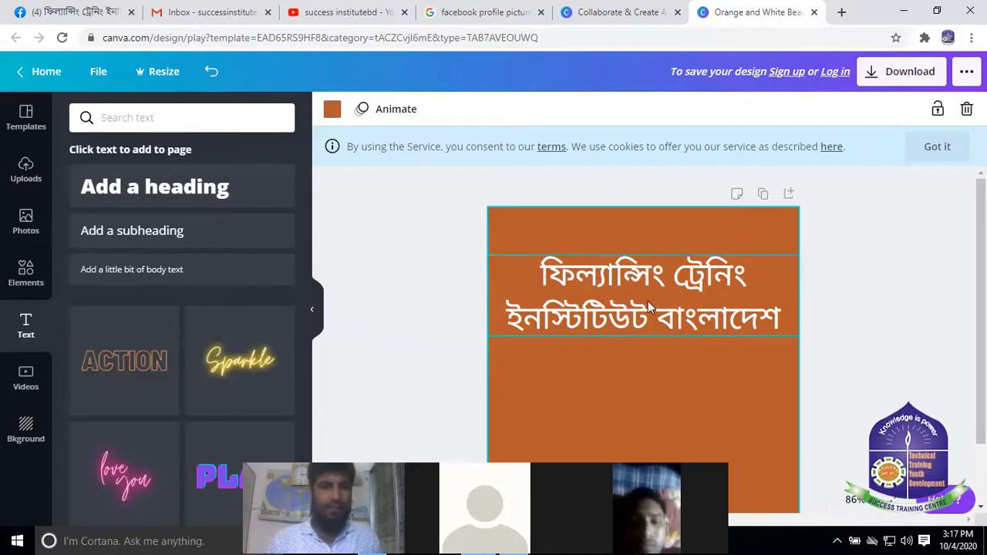
{"action": "left_click", "coordinate": [575, 273]}
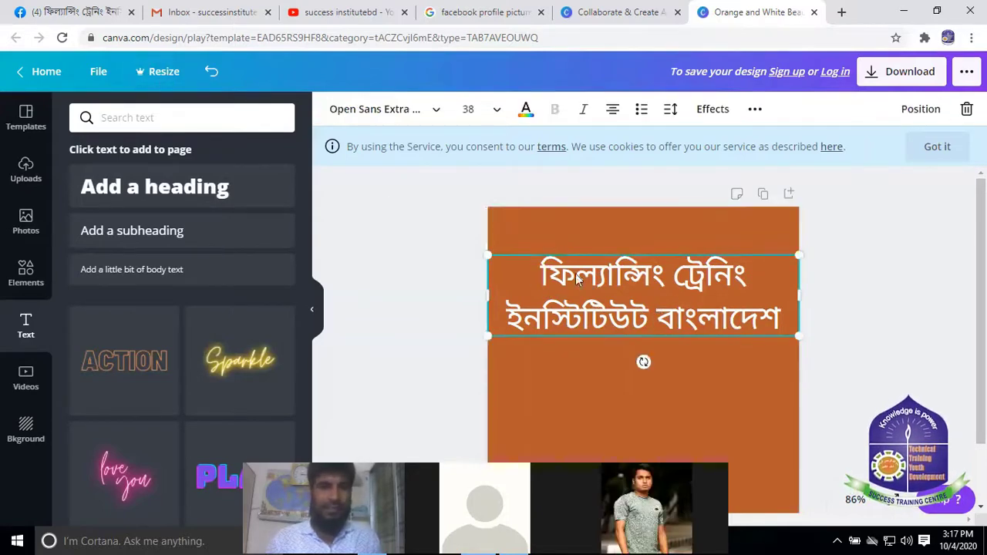
{"action": "left_click", "coordinate": [344, 329]}
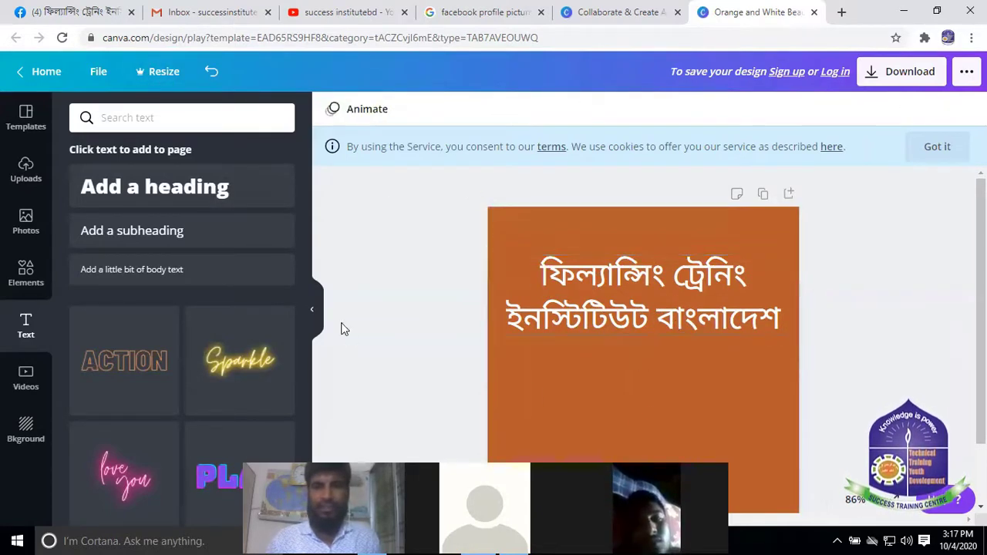
{"action": "left_click", "coordinate": [532, 285]}
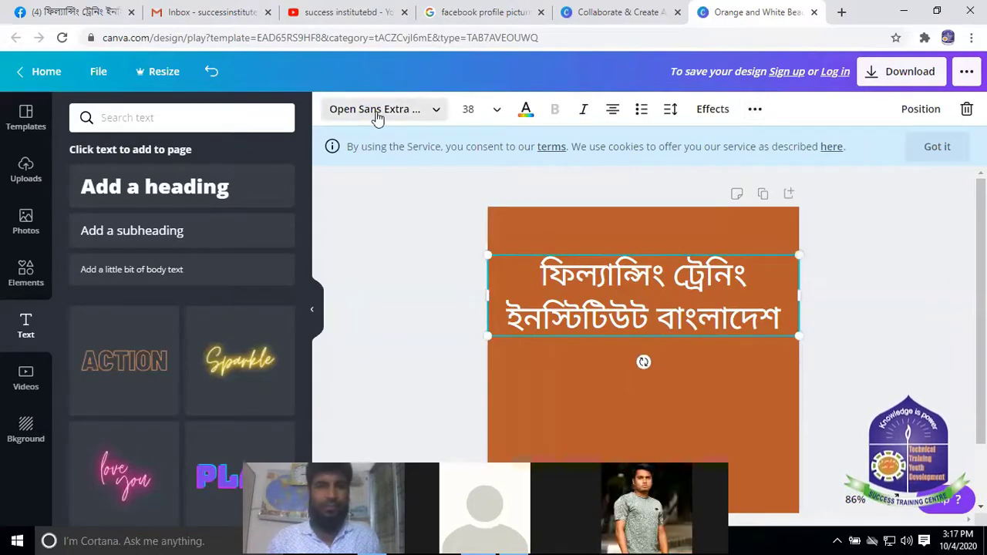
Try several text colours on the Bengali heading and settle on green
{"action": "left_click", "coordinate": [532, 117]}
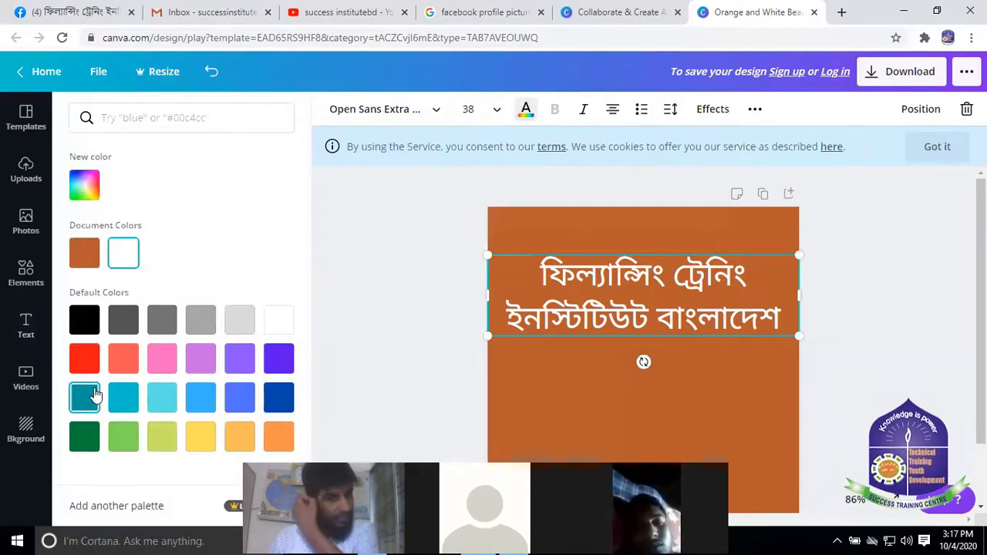
{"action": "left_click", "coordinate": [84, 358]}
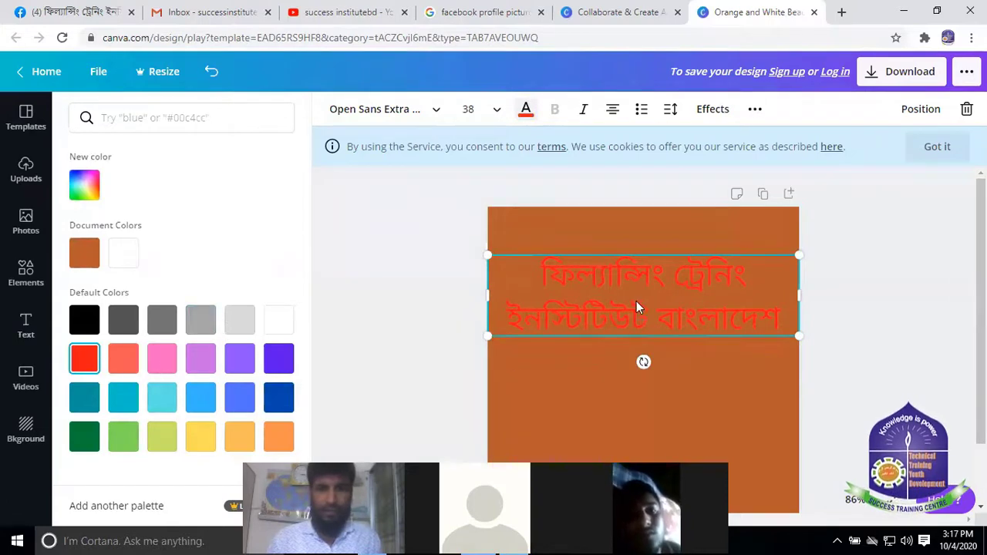
{"action": "left_click", "coordinate": [201, 359]}
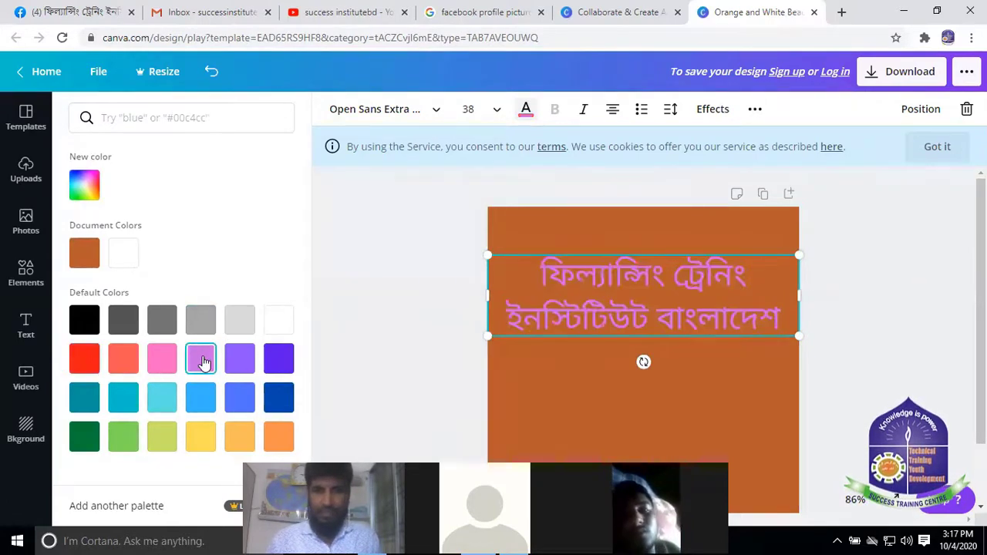
{"action": "left_click", "coordinate": [280, 399]}
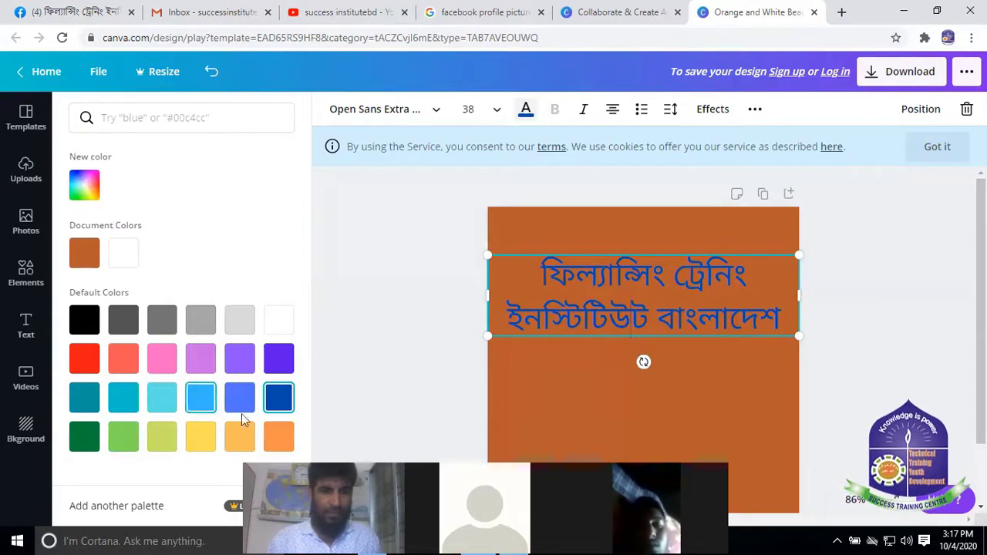
{"action": "left_click", "coordinate": [84, 397]}
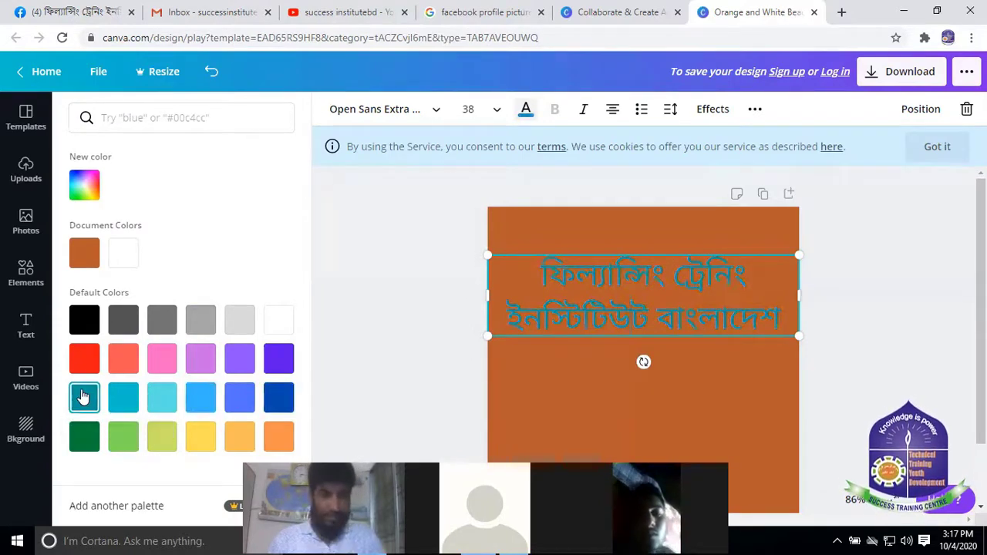
{"action": "left_click", "coordinate": [239, 437]}
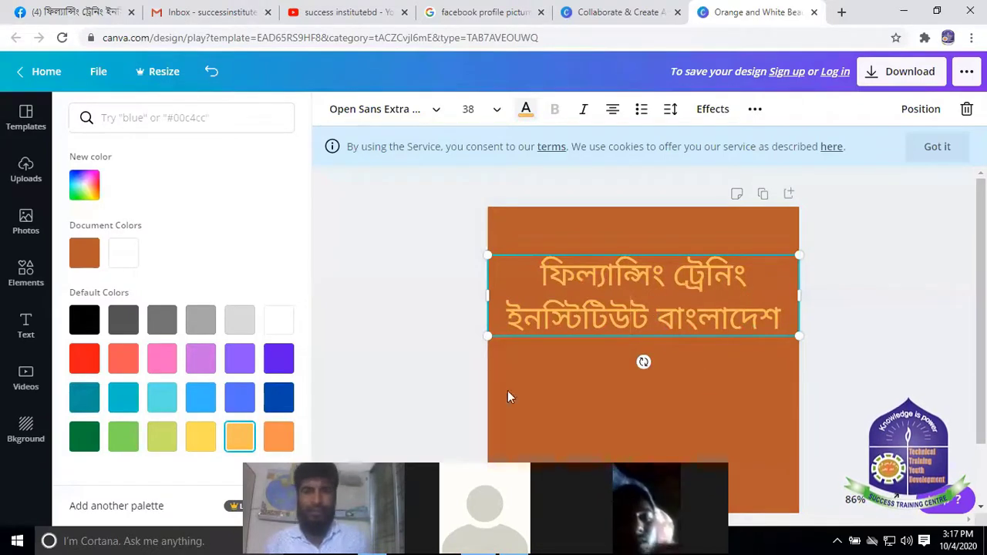
{"action": "left_click", "coordinate": [124, 436]}
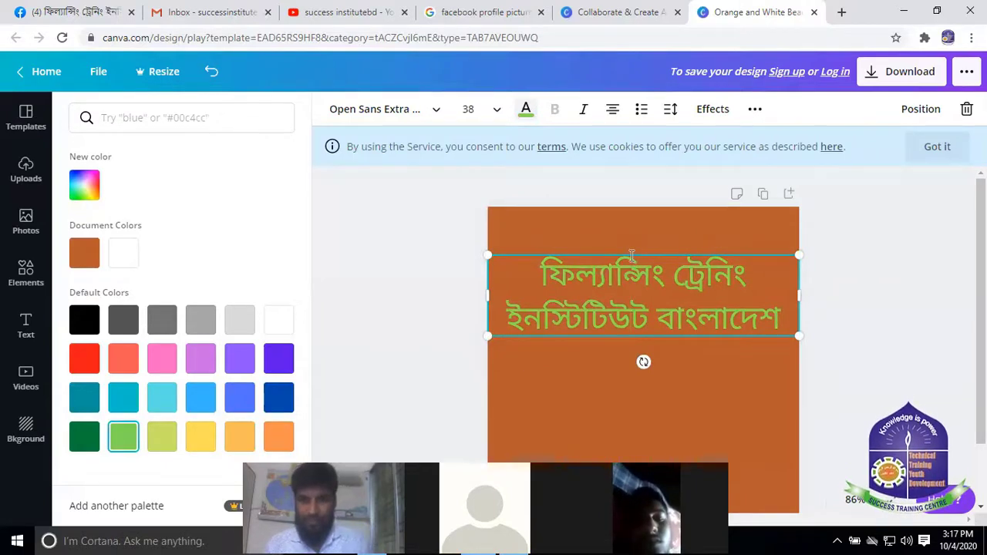
Nudge the green heading slightly higher toward the top of the page
{"action": "left_click_drag", "start_coordinate": [635, 236], "coordinate": [630, 214]}
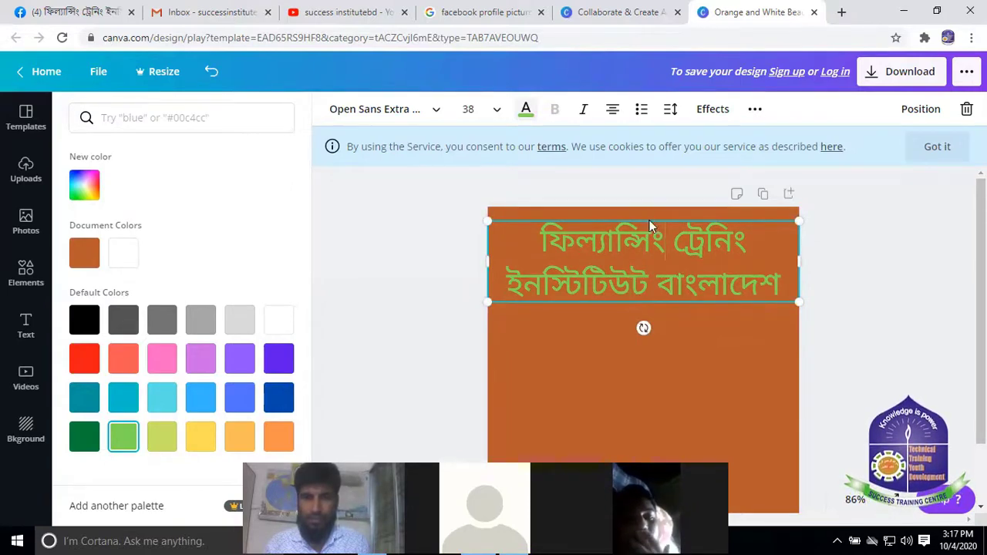
{"action": "left_click", "coordinate": [649, 220]}
{"action": "scroll", "coordinate": [650, 330], "scroll_direction": "down", "scroll_amount": 1}
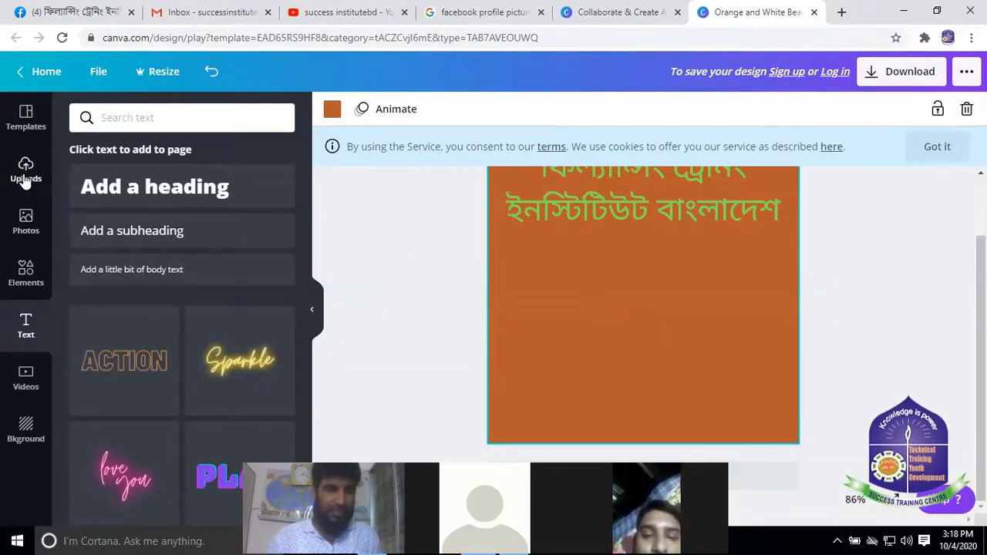
Add a green circle from Elements below the Bengali heading
{"action": "left_click", "coordinate": [34, 283]}
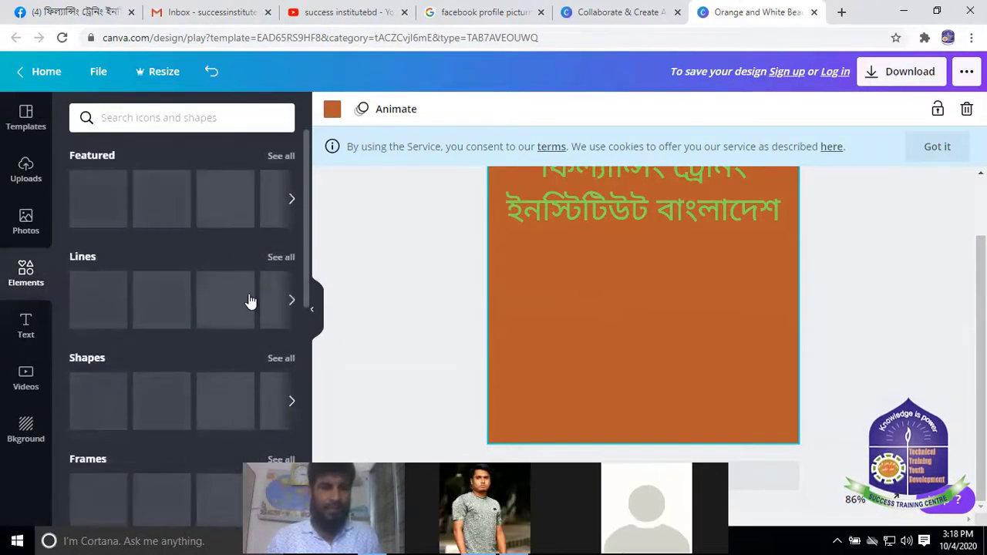
{"action": "scroll", "coordinate": [180, 308], "scroll_direction": "down", "scroll_amount": 4}
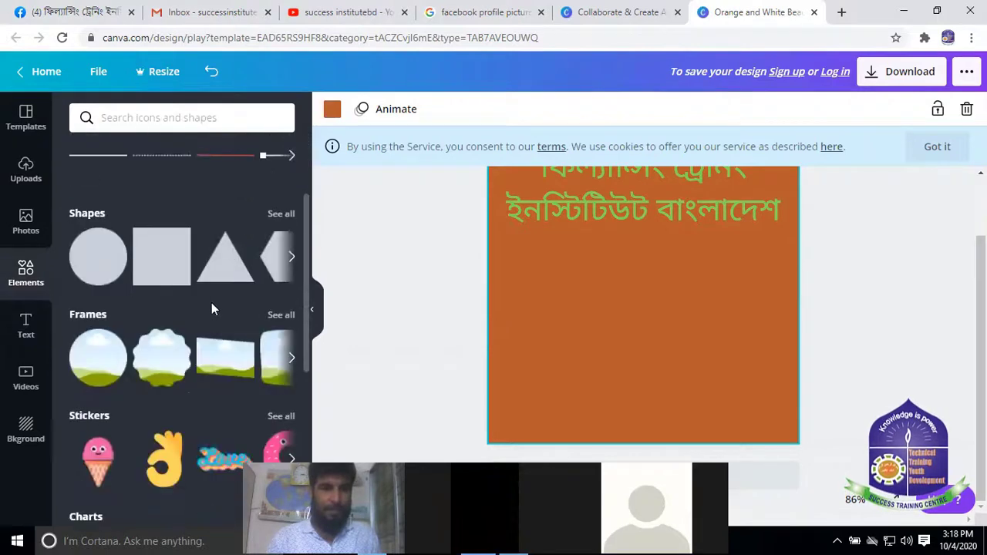
{"action": "scroll", "coordinate": [129, 331], "scroll_direction": "up", "scroll_amount": 3}
{"action": "scroll", "coordinate": [181, 307], "scroll_direction": "down", "scroll_amount": 3}
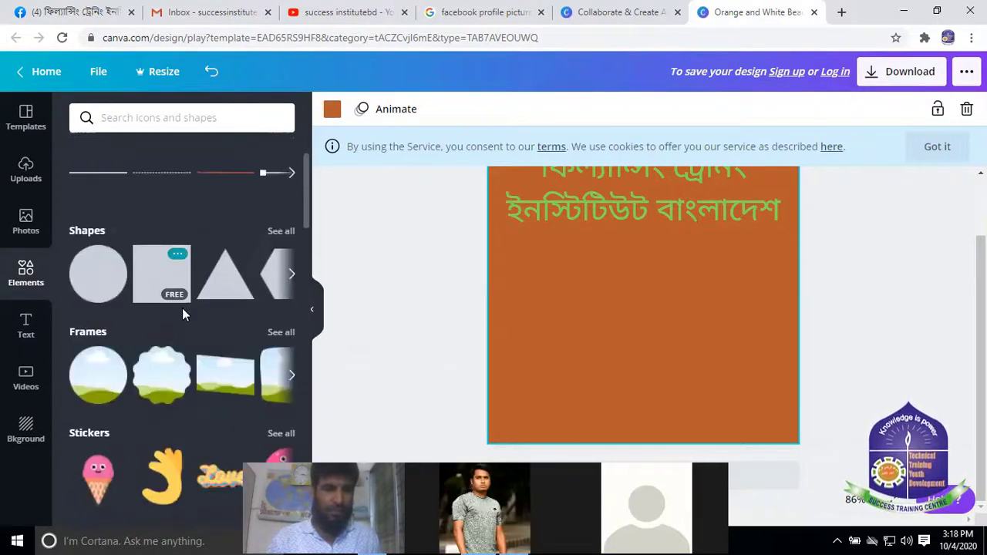
{"action": "scroll", "coordinate": [129, 267], "scroll_direction": "up", "scroll_amount": 1}
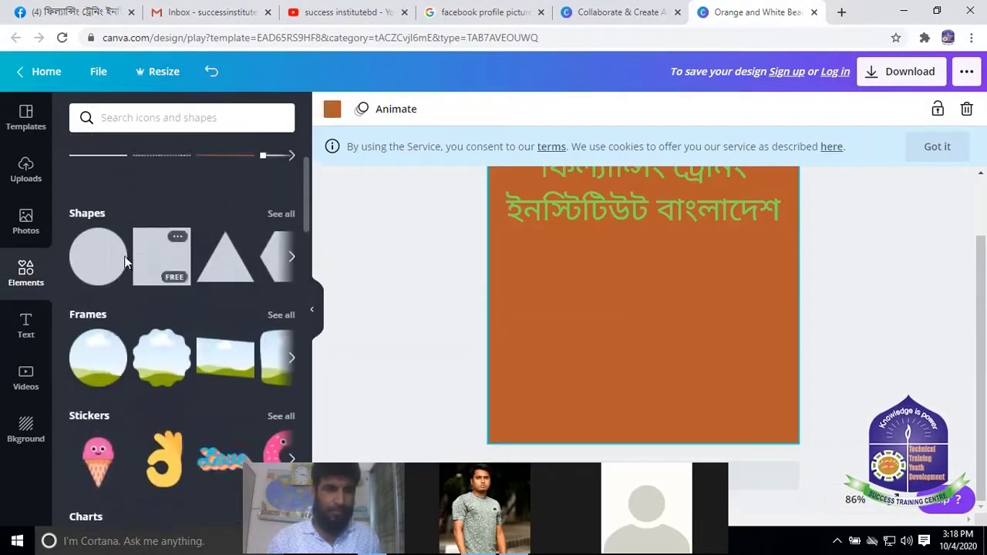
{"action": "key", "text": "c"}
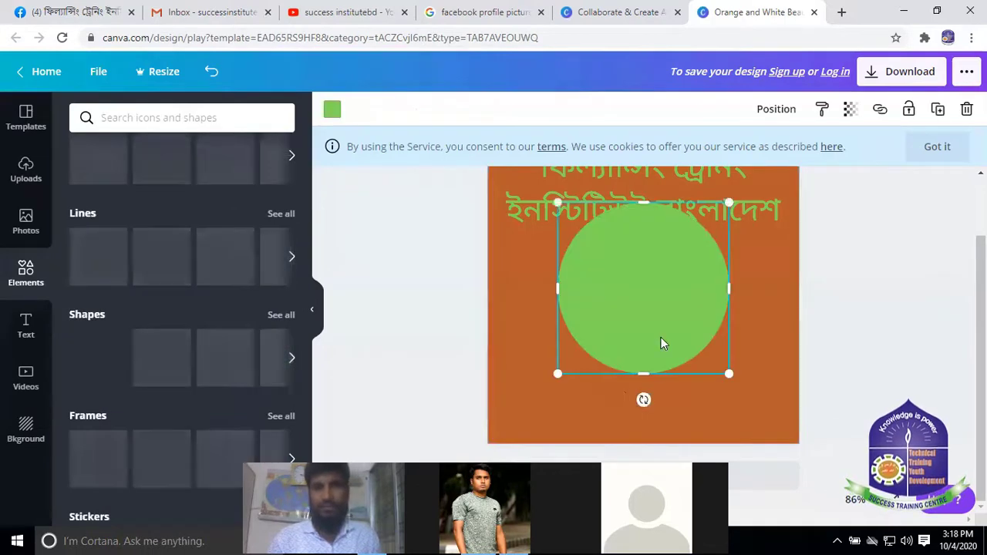
{"action": "left_click_drag", "start_coordinate": [663, 337], "coordinate": [658, 343]}
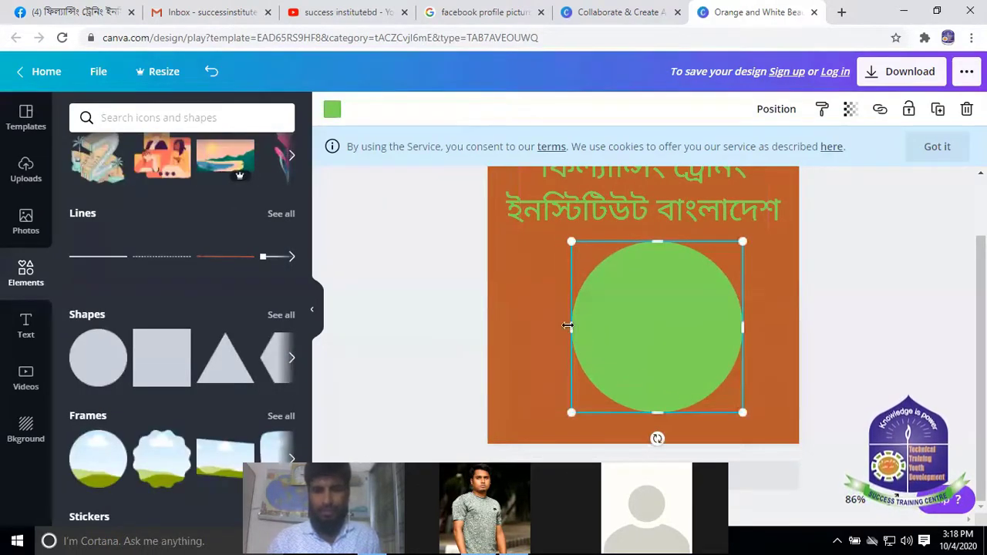
Stretch the circle wider and taller into a large oval, then bring up its colour options
{"action": "left_click_drag", "start_coordinate": [567, 326], "coordinate": [538, 325]}
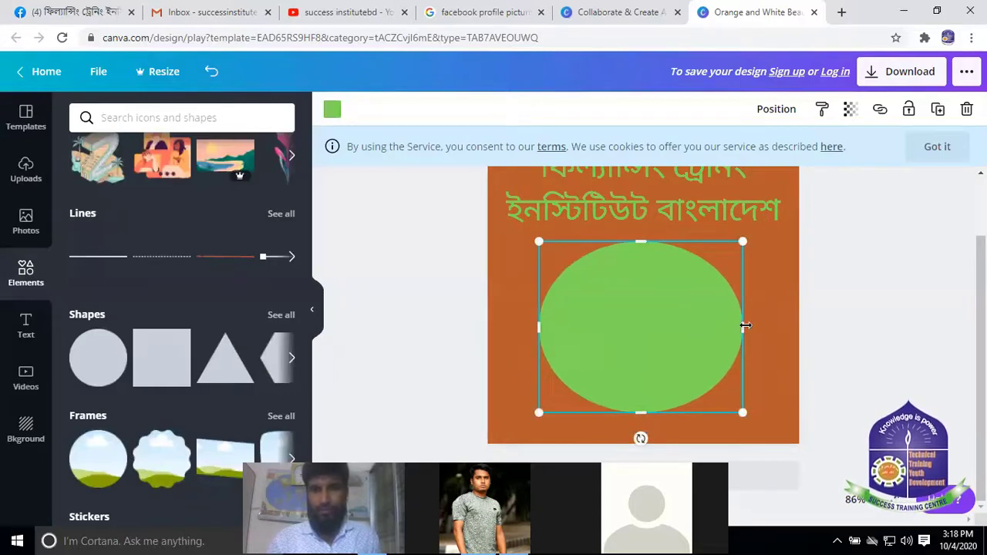
{"action": "left_click_drag", "start_coordinate": [744, 325], "coordinate": [770, 327]}
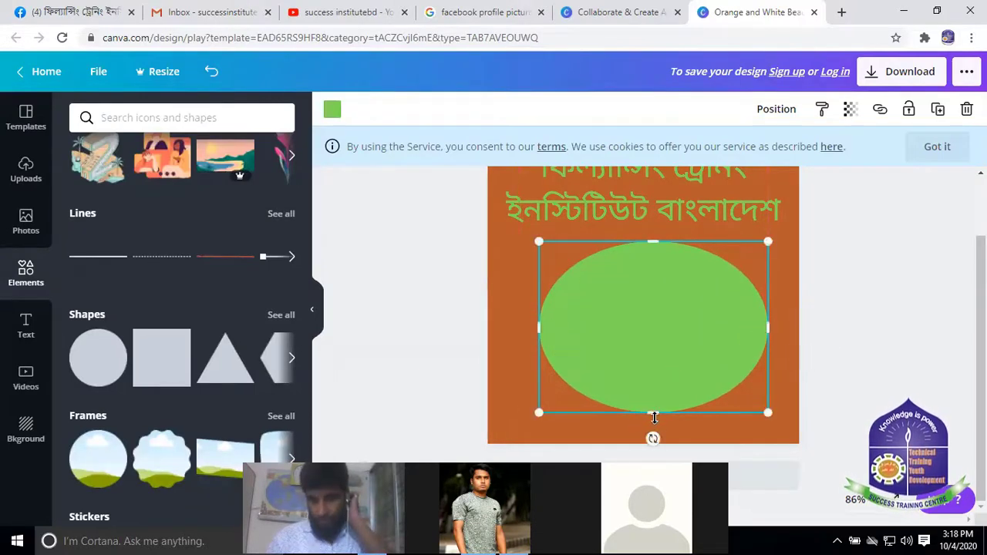
{"action": "left_click_drag", "start_coordinate": [656, 412], "coordinate": [654, 430]}
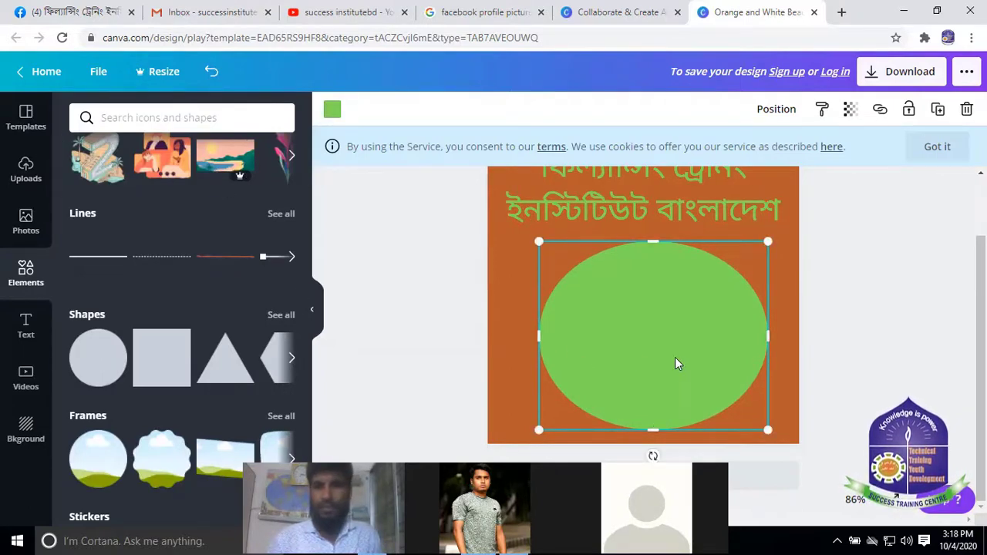
{"action": "left_click", "coordinate": [333, 109]}
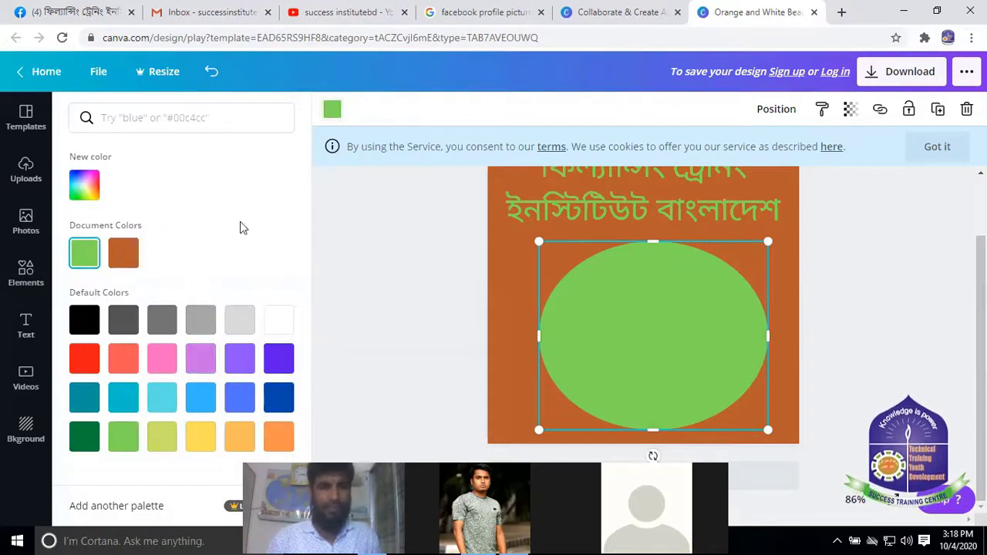
Change the oval's fill from green to red
{"action": "left_click", "coordinate": [87, 324]}
{"action": "left_click", "coordinate": [88, 363]}
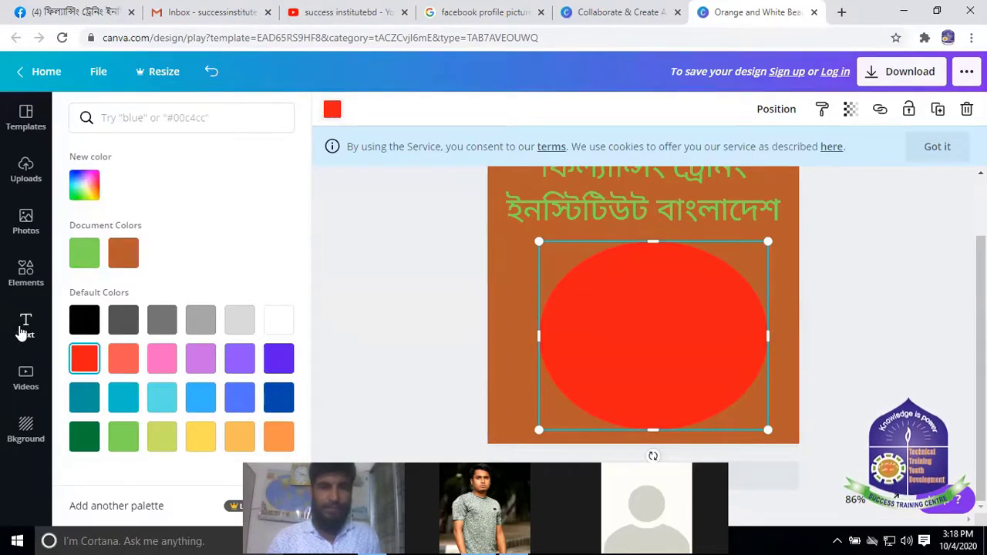
{"action": "left_click", "coordinate": [26, 324]}
Add a new heading reading 'FTIB'
{"action": "left_click", "coordinate": [154, 187]}
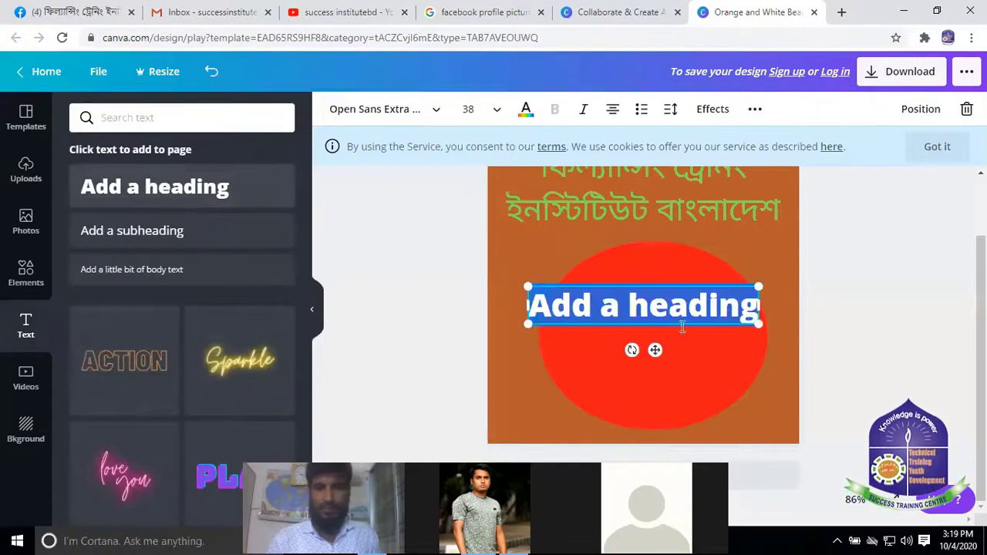
{"action": "scroll", "coordinate": [686, 269], "scroll_direction": "up", "scroll_amount": 1}
{"action": "scroll", "coordinate": [686, 267], "scroll_direction": "down", "scroll_amount": 1}
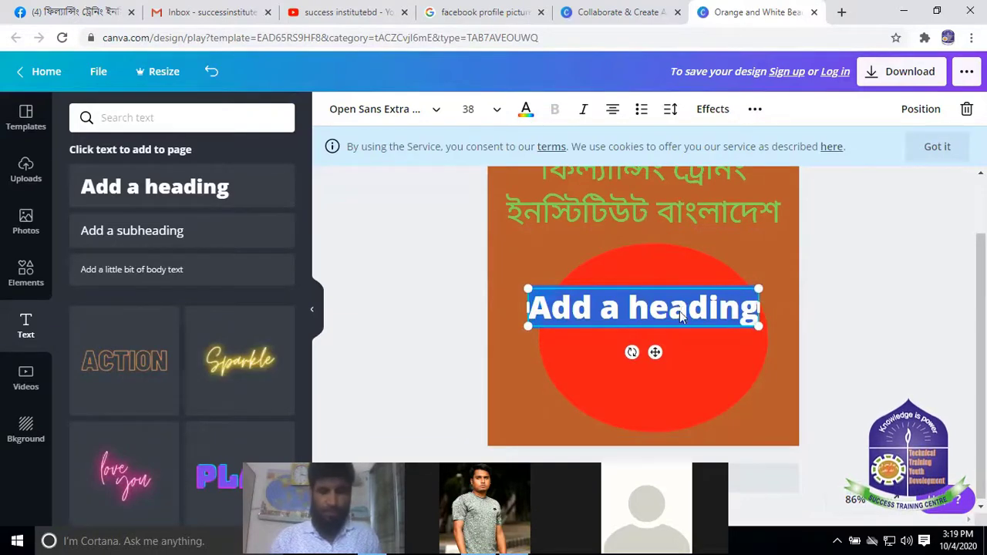
{"action": "type", "text": "F"}
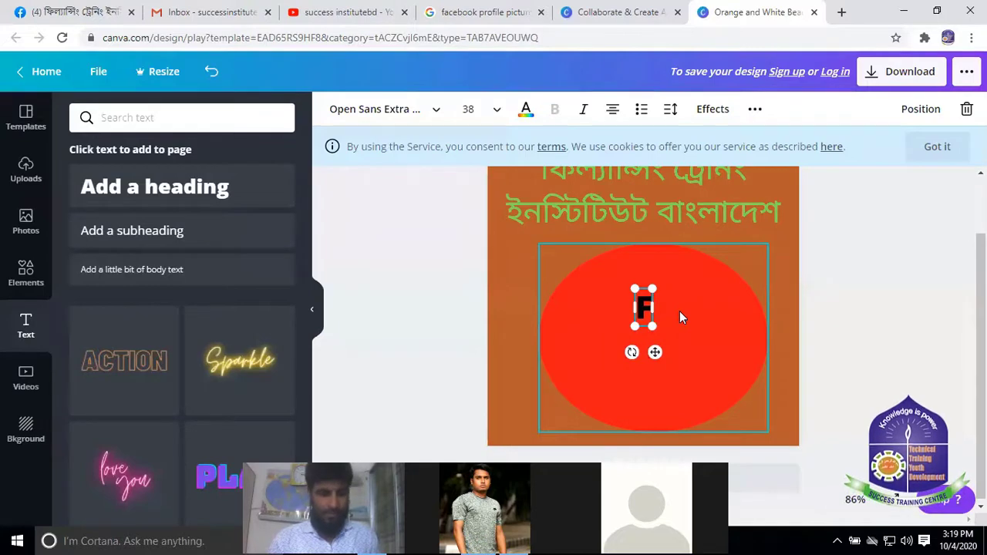
{"action": "type", "text": "T"}
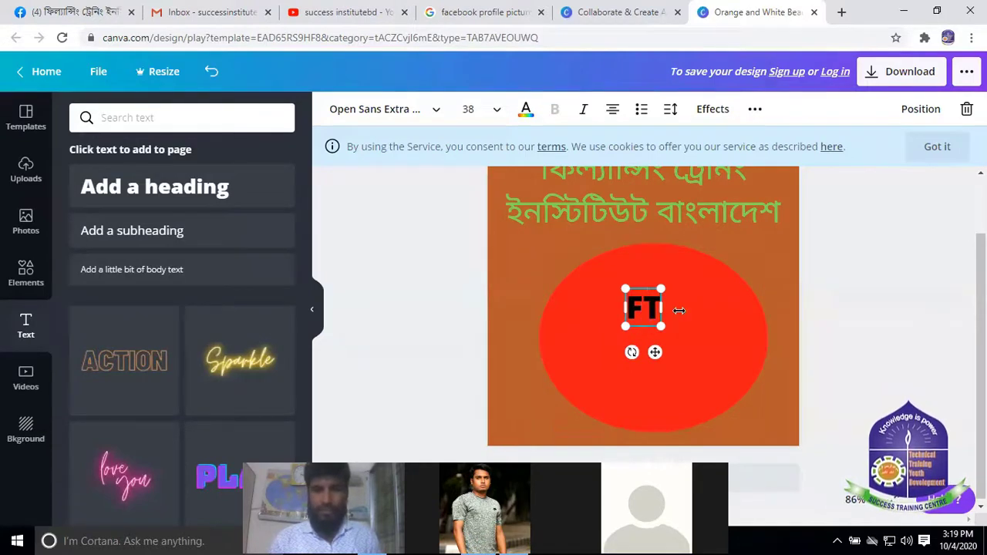
{"action": "type", "text": "S"}
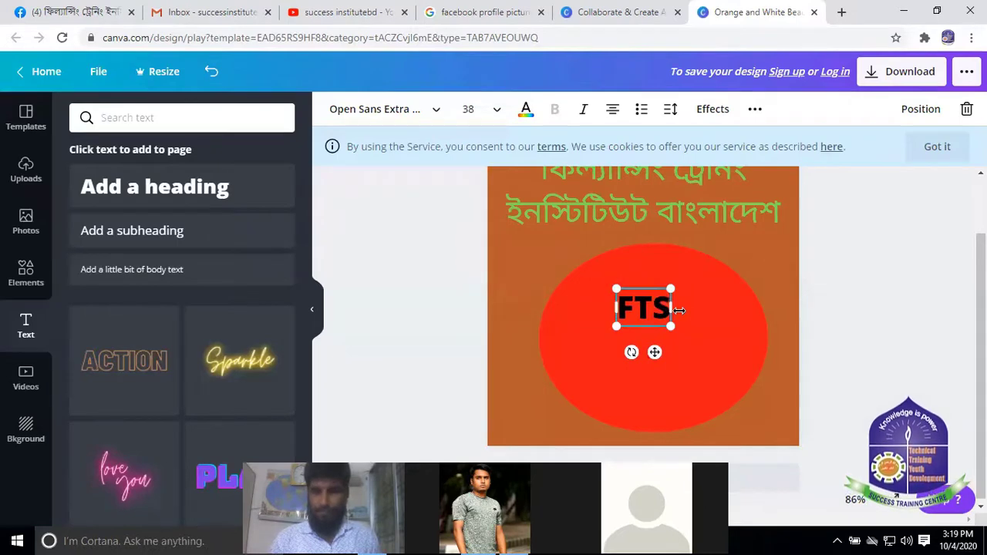
{"action": "key", "text": "BackSpace"}
{"action": "type", "text": "I"}
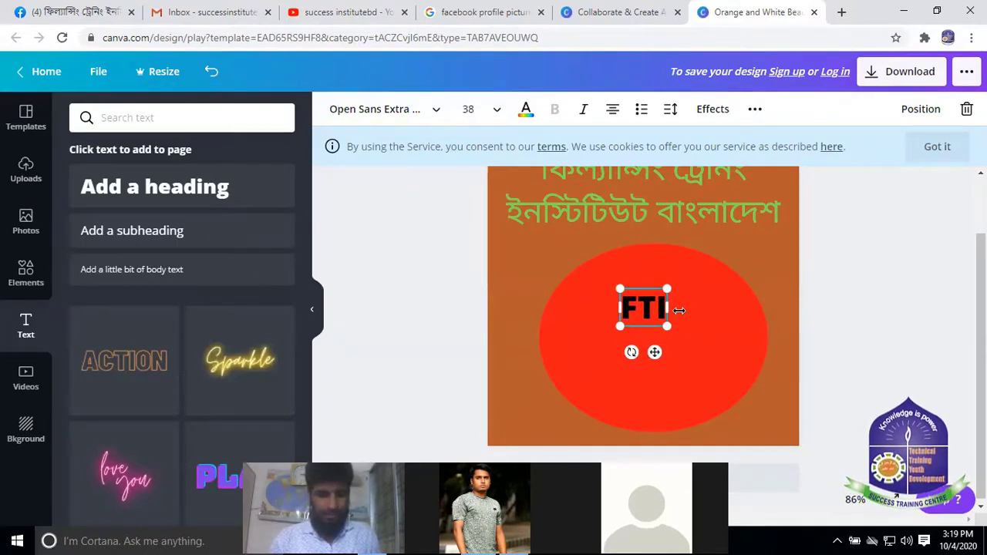
{"action": "type", "text": "B"}
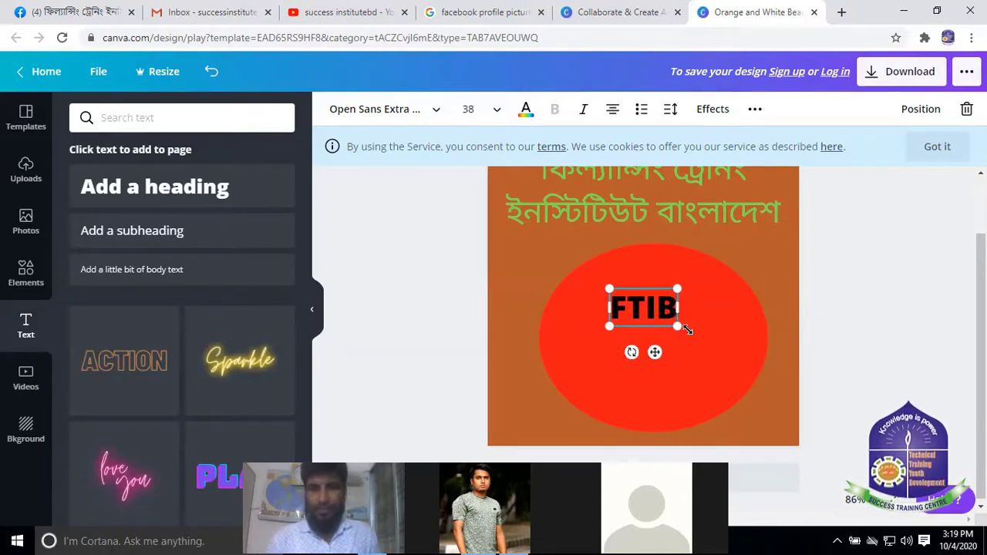
Enlarge the FTIB text to about 92.8 and centre it inside the red oval
{"action": "left_click_drag", "start_coordinate": [683, 327], "coordinate": [743, 361]}
{"action": "left_click_drag", "start_coordinate": [606, 288], "coordinate": [564, 288]}
{"action": "left_click_drag", "start_coordinate": [644, 301], "coordinate": [644, 301]}
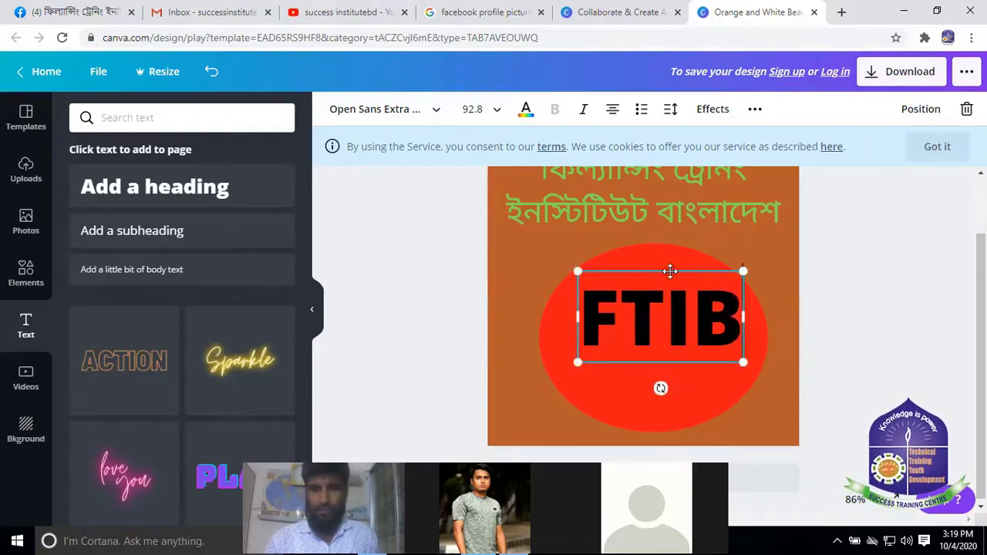
{"action": "left_click_drag", "start_coordinate": [672, 279], "coordinate": [667, 290]}
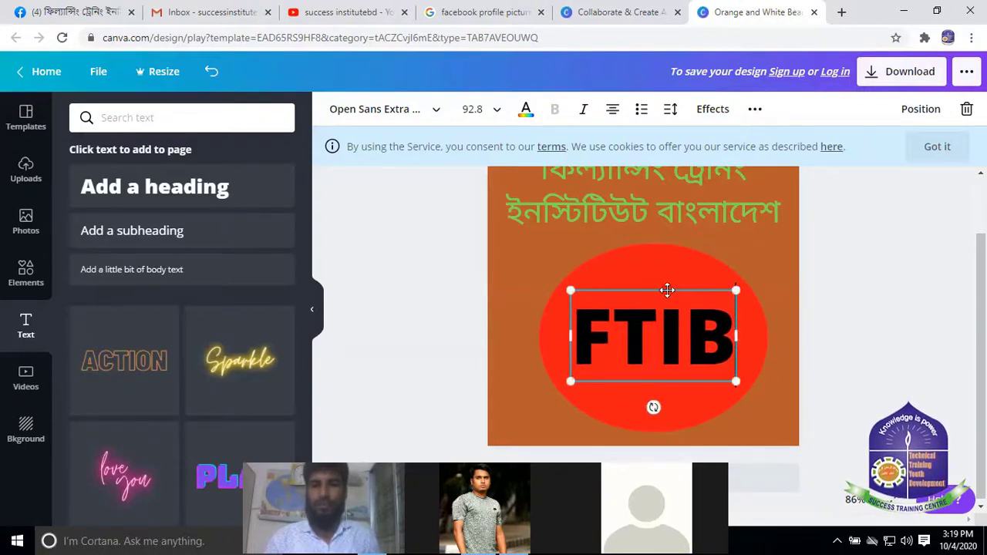
{"action": "left_click", "coordinate": [802, 337]}
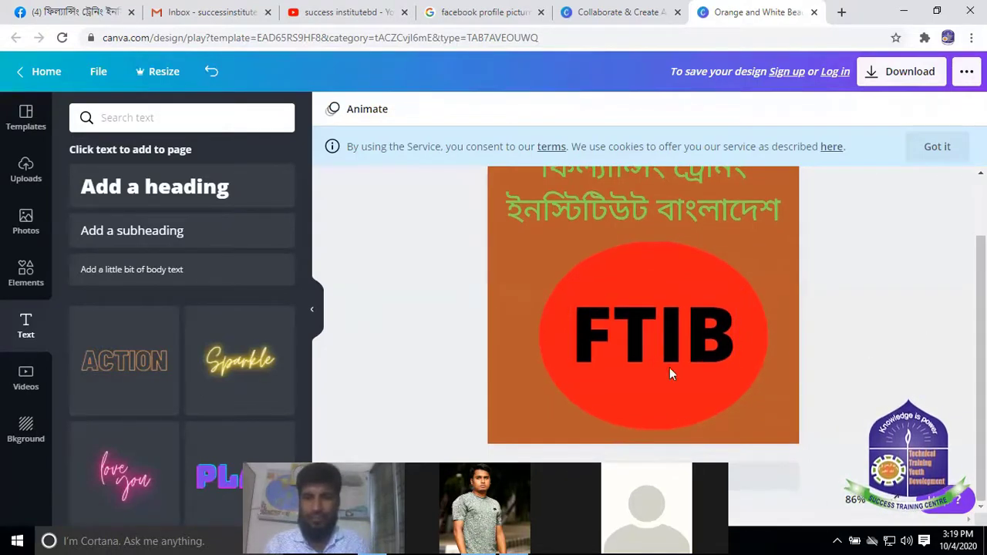
{"action": "scroll", "coordinate": [641, 289], "scroll_direction": "up", "scroll_amount": 1}
{"action": "scroll", "coordinate": [698, 235], "scroll_direction": "down", "scroll_amount": 1}
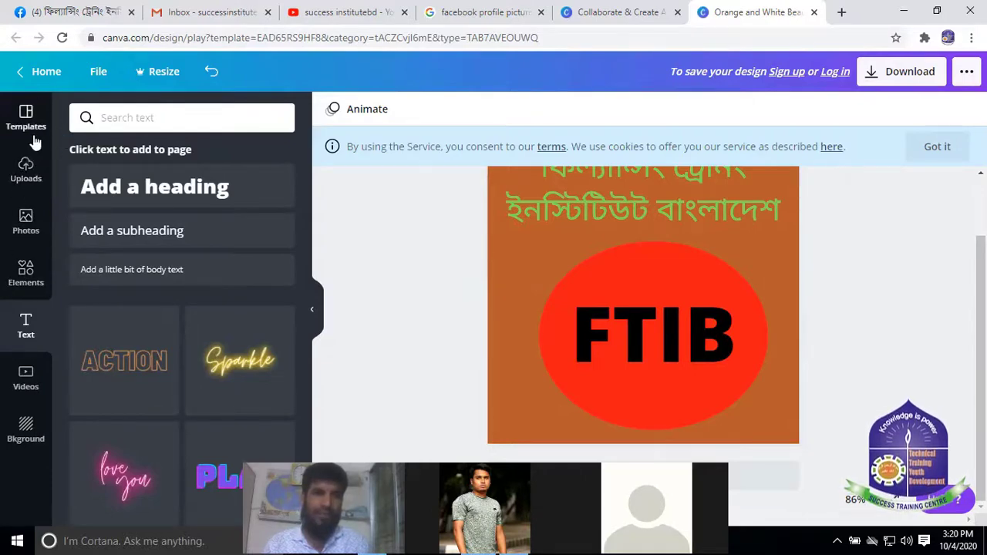
Download the FTIB logo design as a PNG file and dismiss the confirmation
{"action": "left_click", "coordinate": [792, 276]}
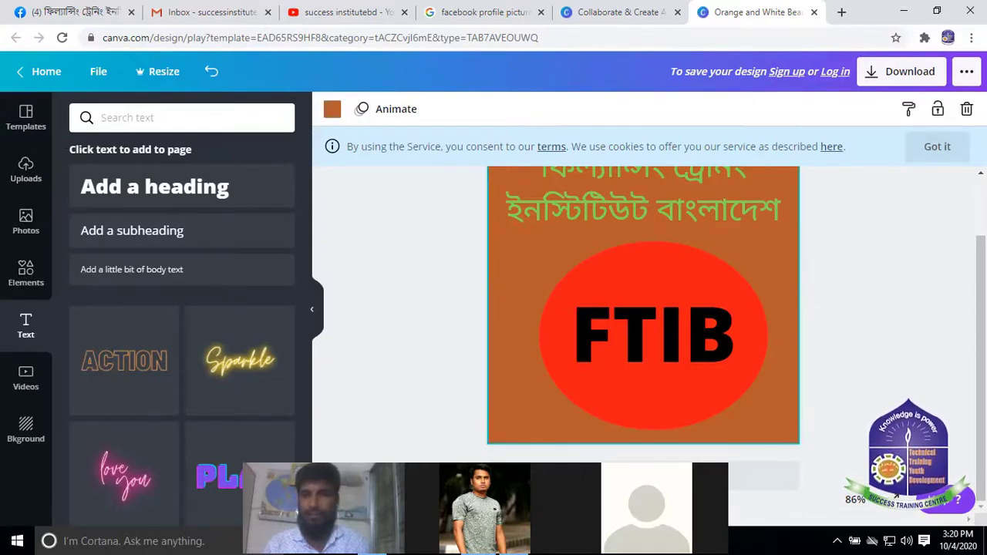
{"action": "left_click", "coordinate": [894, 73]}
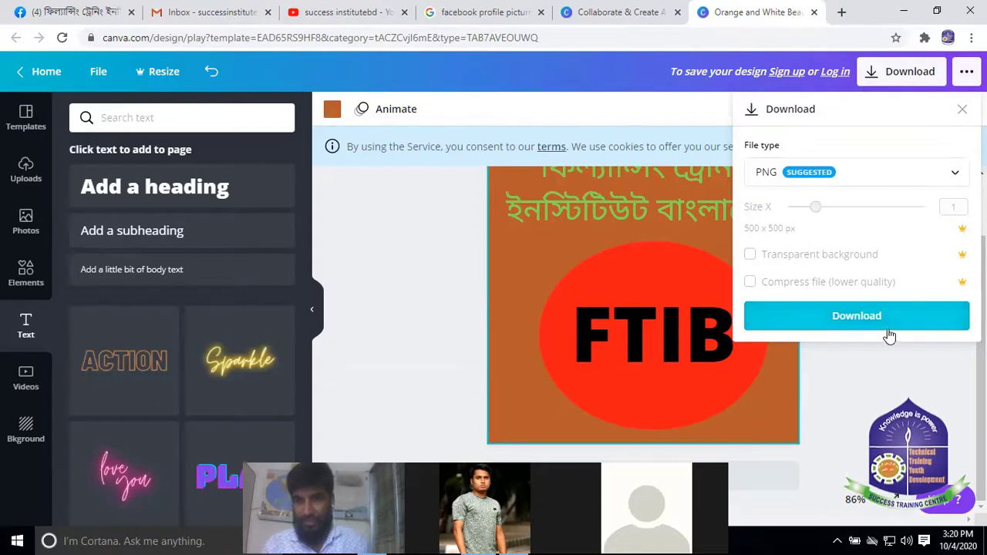
{"action": "left_click", "coordinate": [945, 178]}
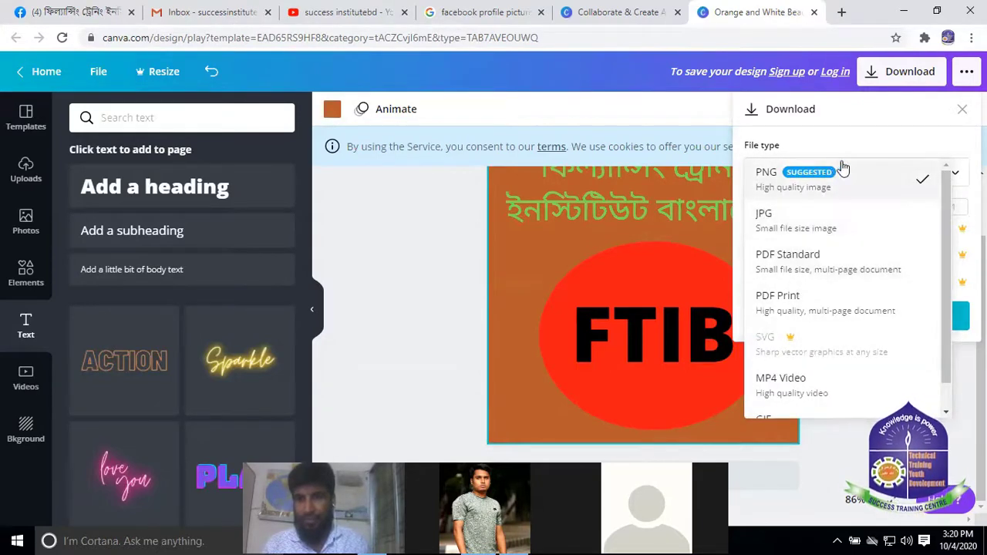
{"action": "left_click", "coordinate": [869, 168]}
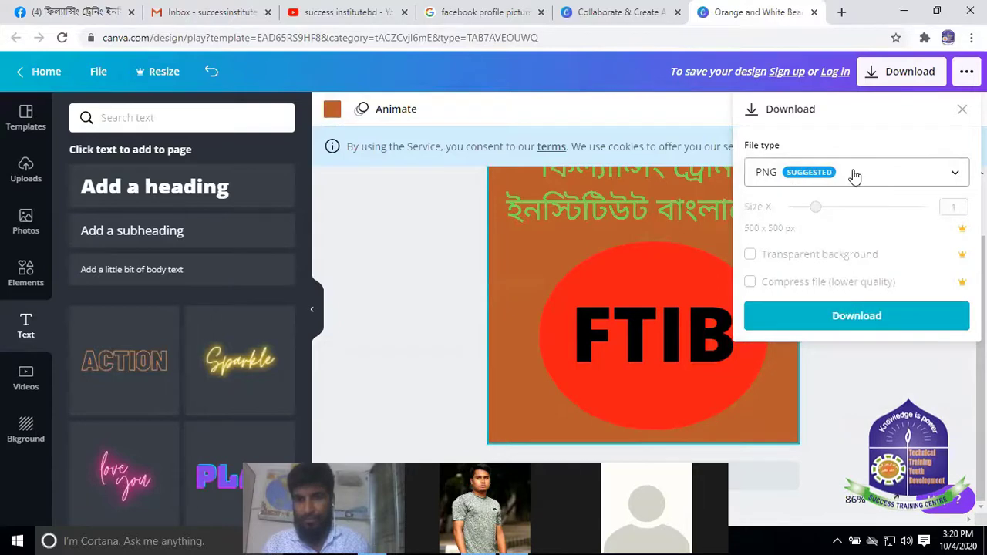
{"action": "left_click", "coordinate": [857, 318]}
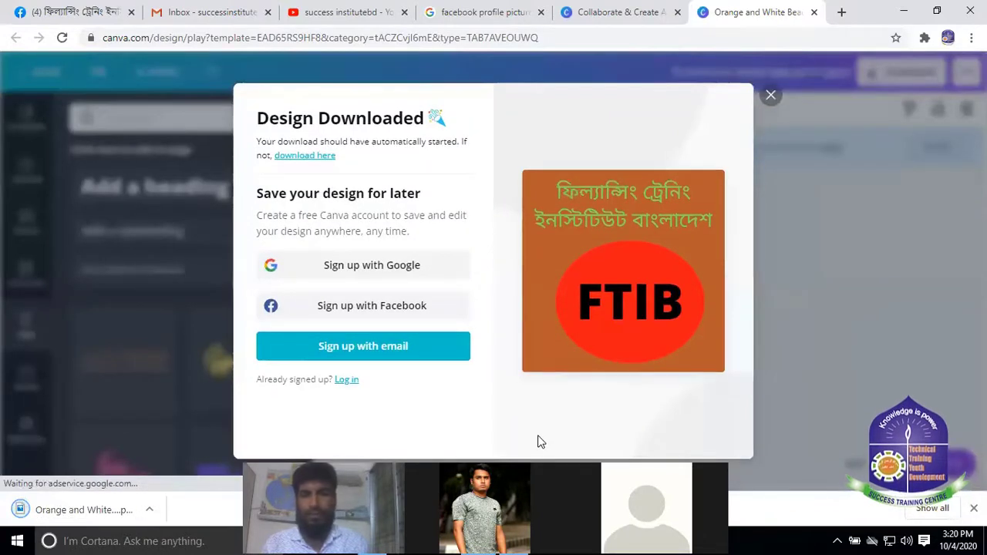
{"action": "left_click", "coordinate": [771, 95]}
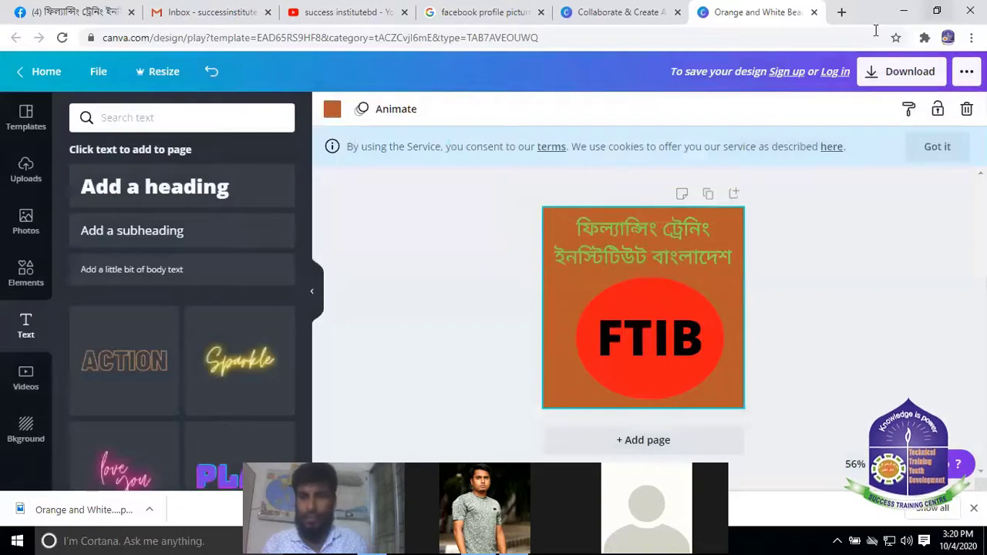
From the Canva home page's Social Media design types, start a new Facebook Cover
{"action": "left_click", "coordinate": [631, 13]}
{"action": "scroll", "coordinate": [452, 314], "scroll_direction": "up", "scroll_amount": 15}
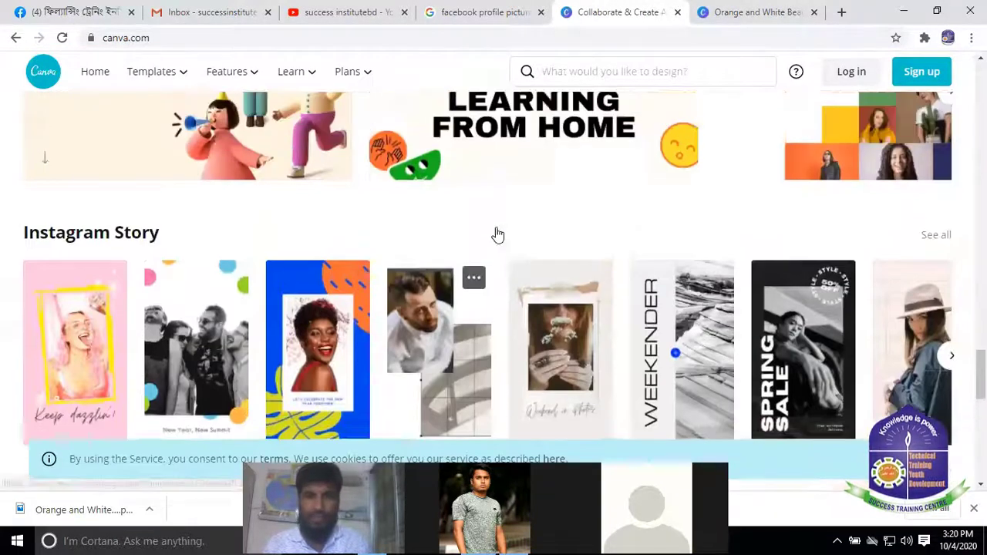
{"action": "scroll", "coordinate": [648, 223], "scroll_direction": "down", "scroll_amount": 5}
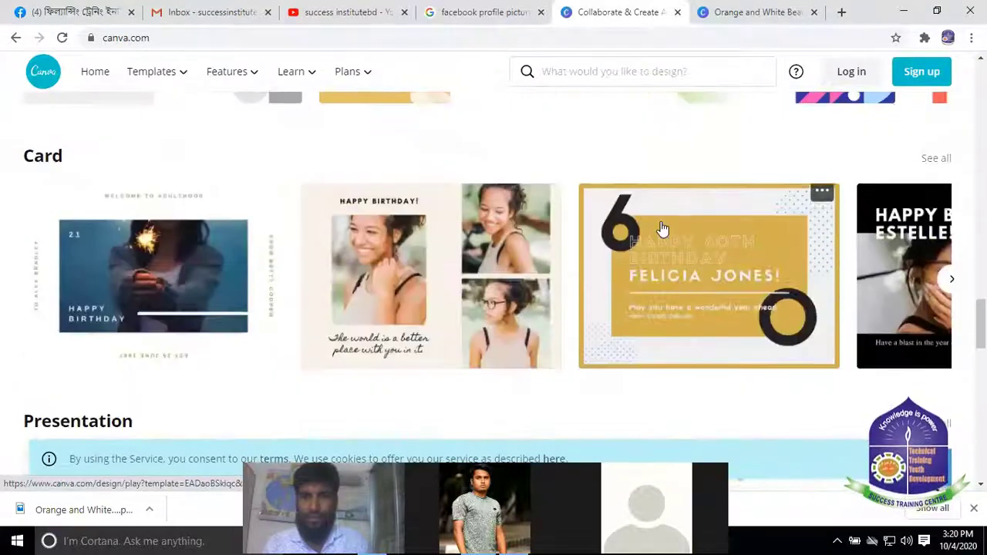
{"action": "scroll", "coordinate": [745, 220], "scroll_direction": "up", "scroll_amount": 8}
{"action": "scroll", "coordinate": [857, 204], "scroll_direction": "up", "scroll_amount": 10}
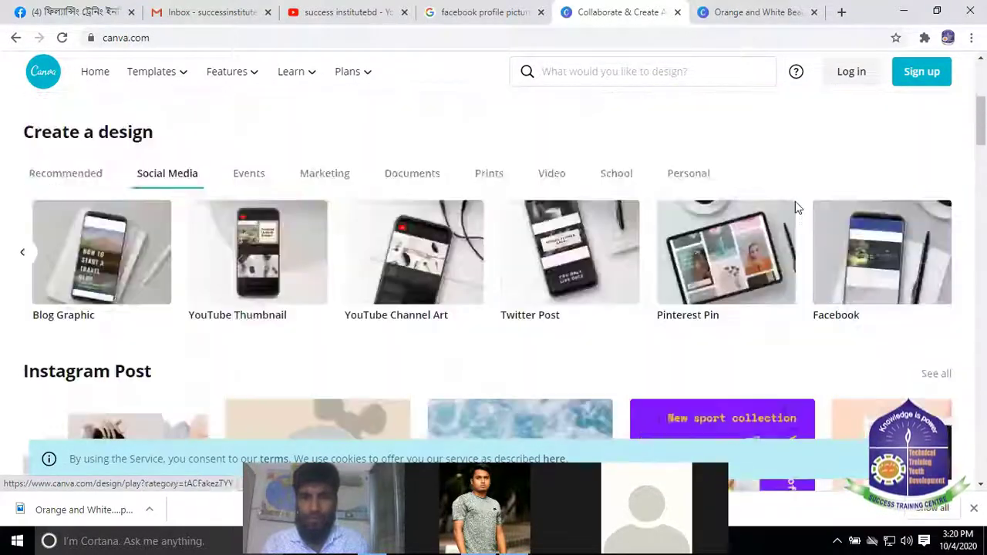
{"action": "scroll", "coordinate": [795, 205], "scroll_direction": "down", "scroll_amount": 3}
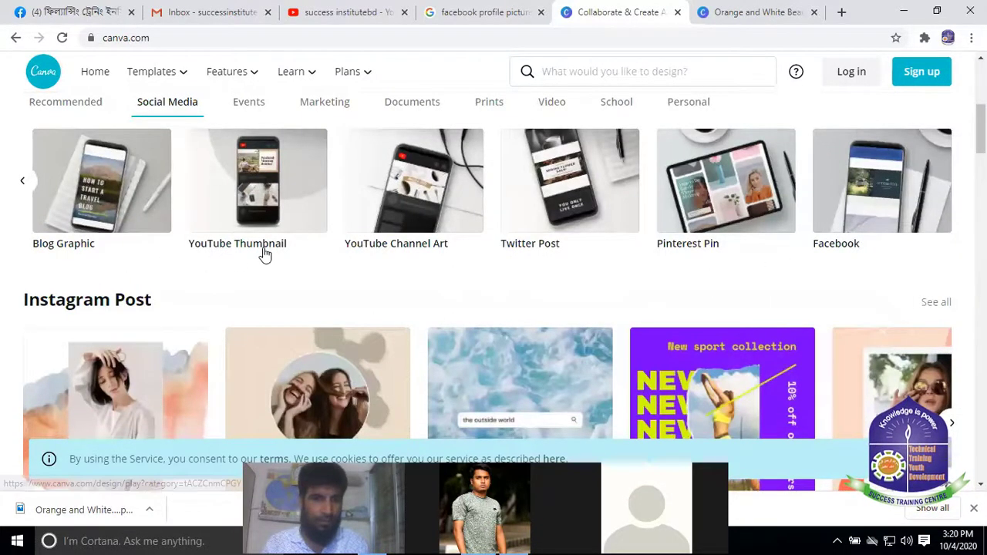
{"action": "scroll", "coordinate": [263, 251], "scroll_direction": "up", "scroll_amount": 2}
{"action": "scroll", "coordinate": [412, 276], "scroll_direction": "up", "scroll_amount": 3}
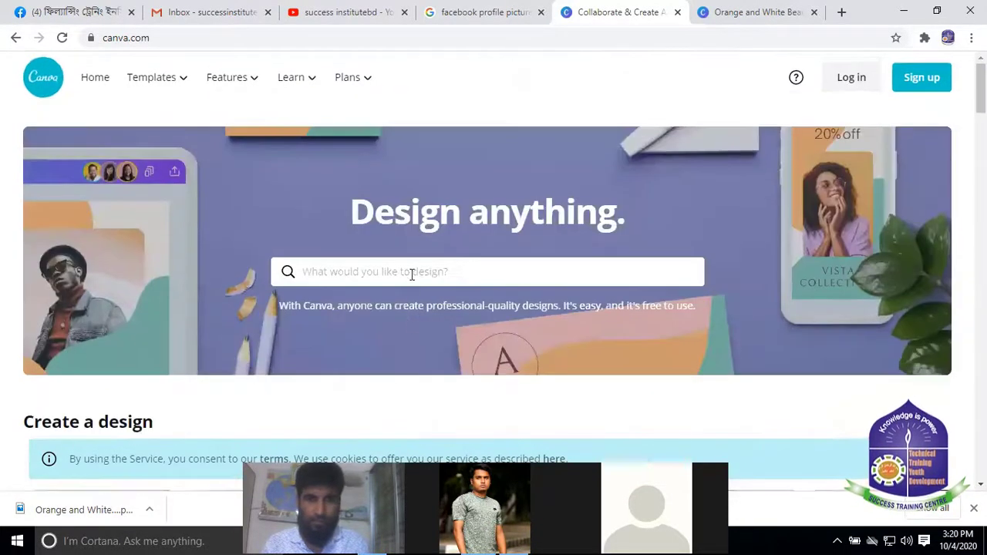
{"action": "scroll", "coordinate": [462, 285], "scroll_direction": "down", "scroll_amount": 5}
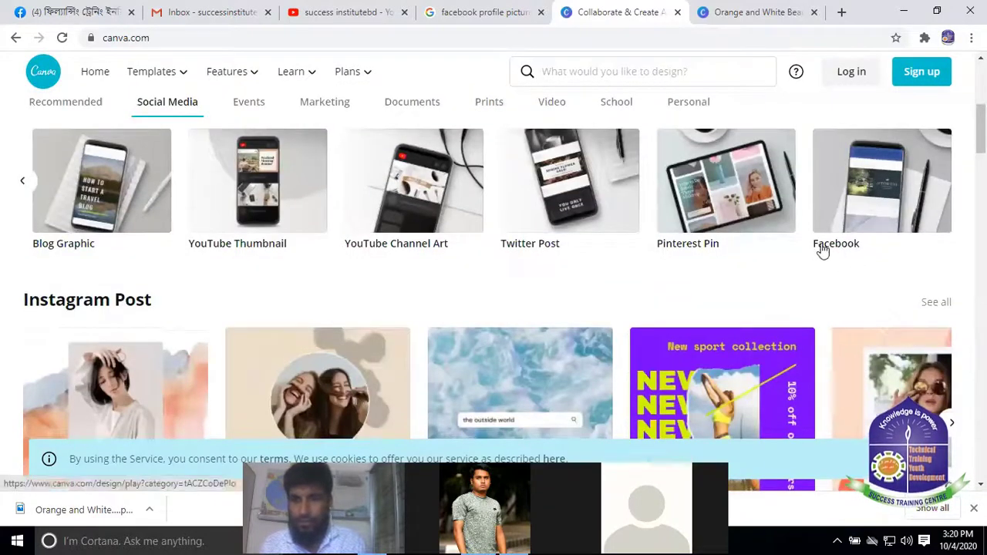
{"action": "scroll", "coordinate": [879, 221], "scroll_direction": "up", "scroll_amount": 1}
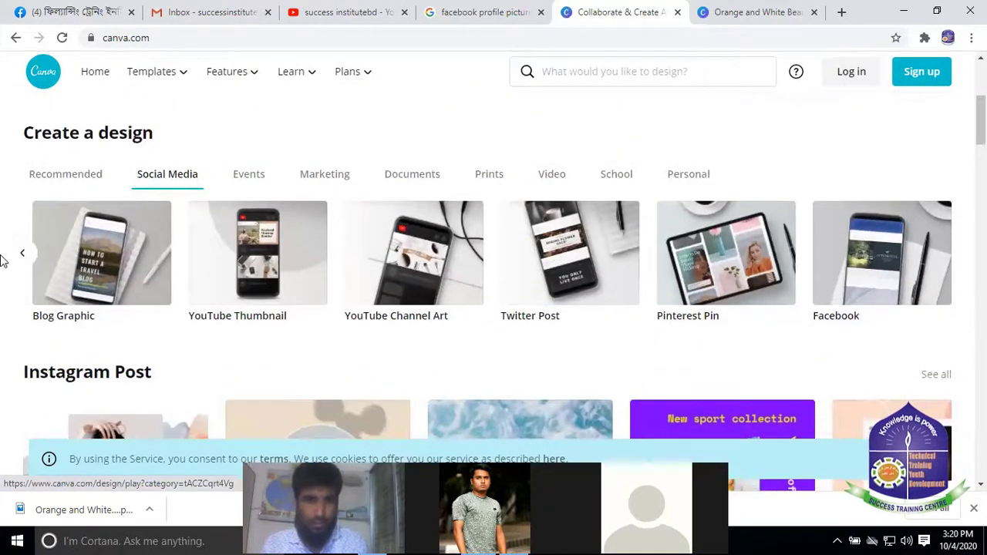
{"action": "left_click", "coordinate": [22, 256]}
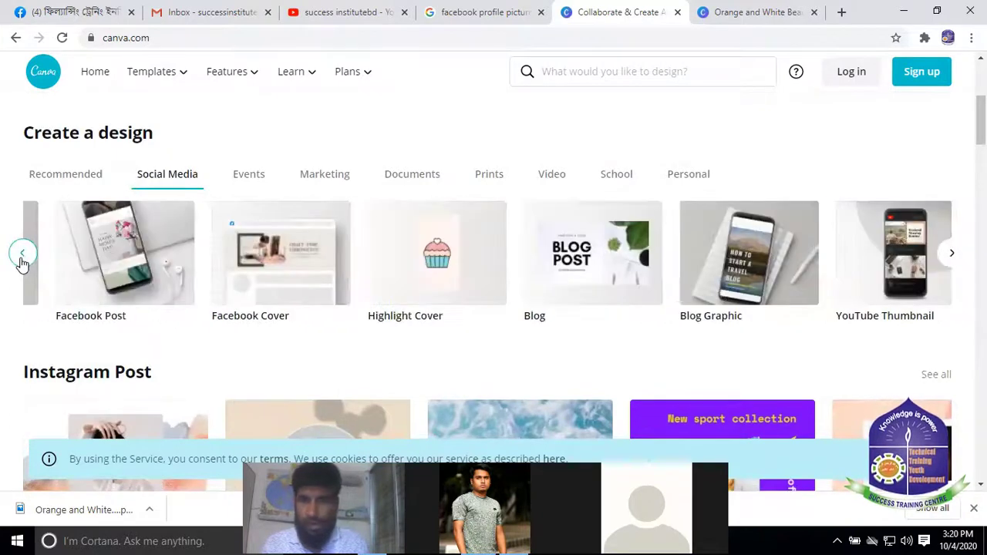
{"action": "left_click", "coordinate": [22, 257]}
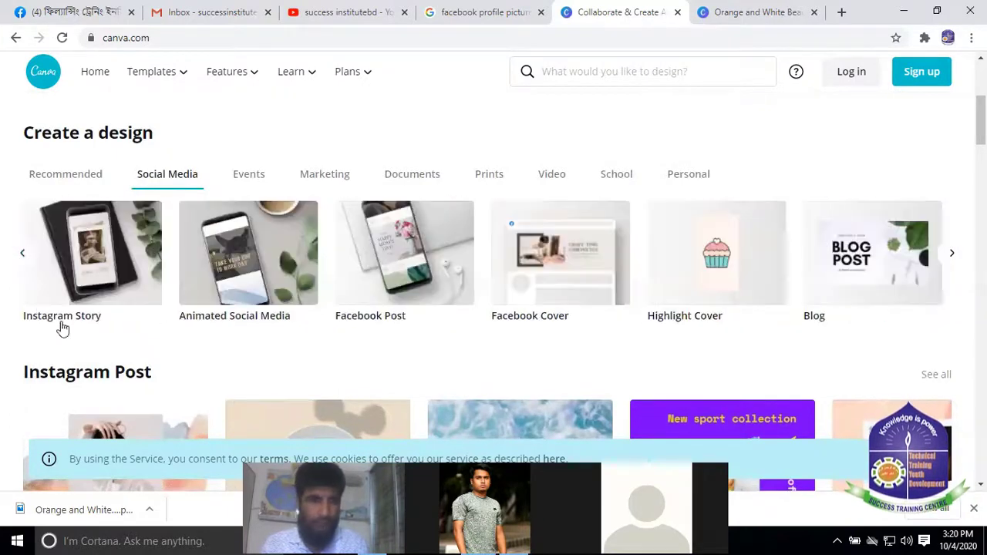
{"action": "left_click", "coordinate": [20, 257]}
{"action": "left_click", "coordinate": [722, 266]}
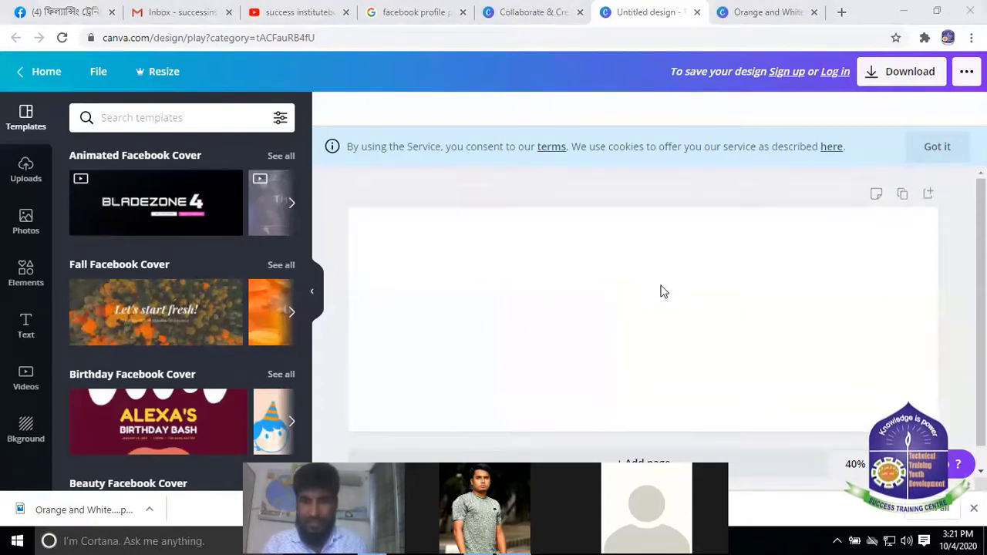
{"action": "left_click", "coordinate": [560, 309]}
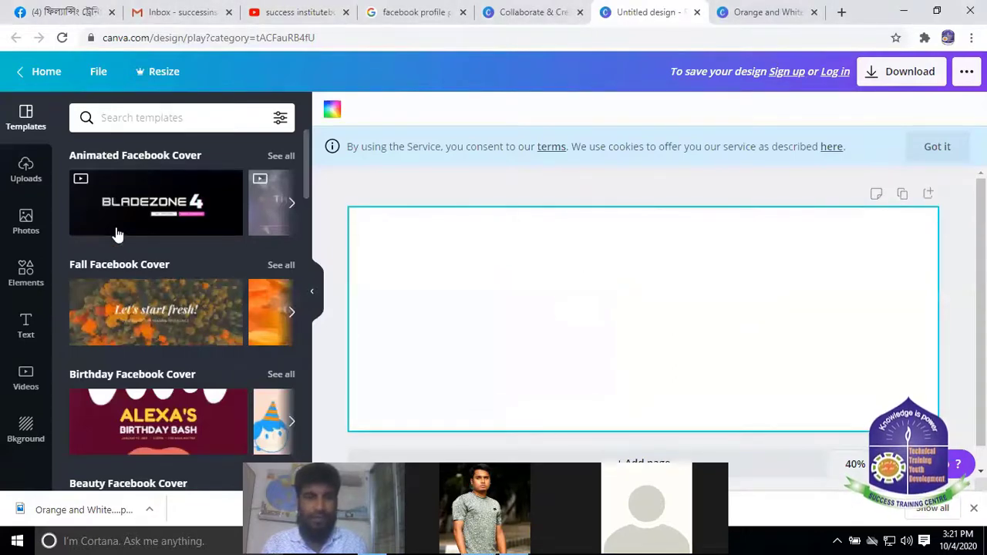
{"action": "scroll", "coordinate": [163, 308], "scroll_direction": "down", "scroll_amount": 2}
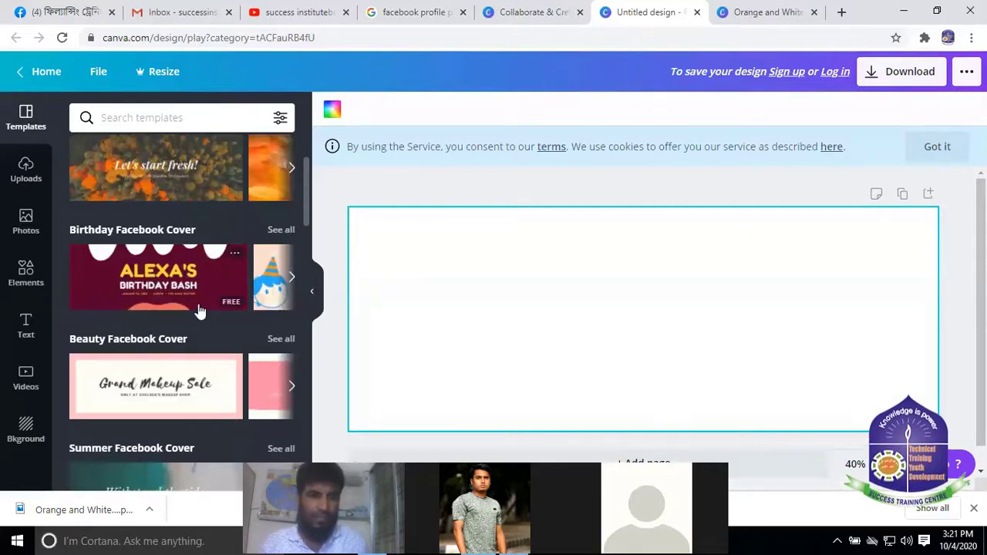
{"action": "scroll", "coordinate": [196, 308], "scroll_direction": "down", "scroll_amount": 4}
{"action": "scroll", "coordinate": [192, 282], "scroll_direction": "up", "scroll_amount": 3}
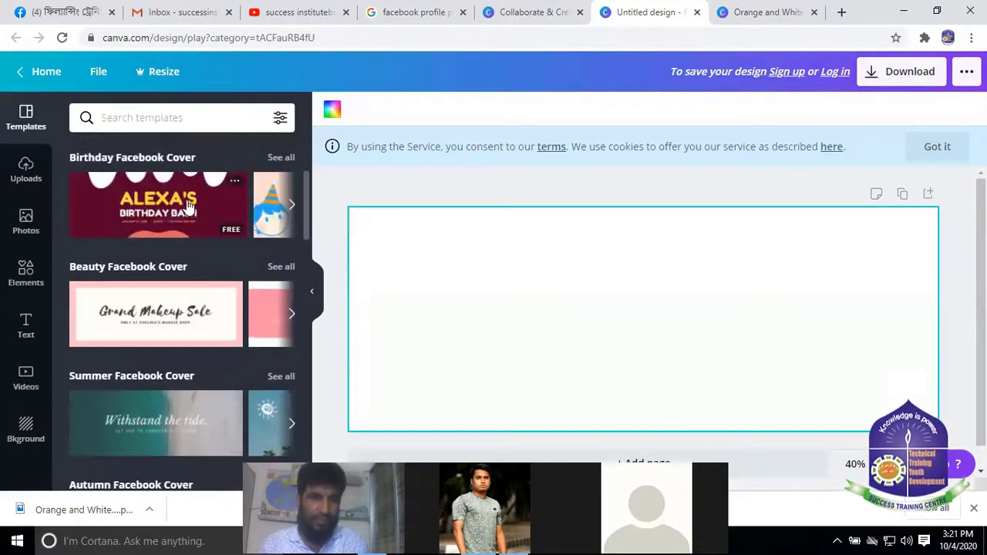
{"action": "scroll", "coordinate": [172, 322], "scroll_direction": "up", "scroll_amount": 2}
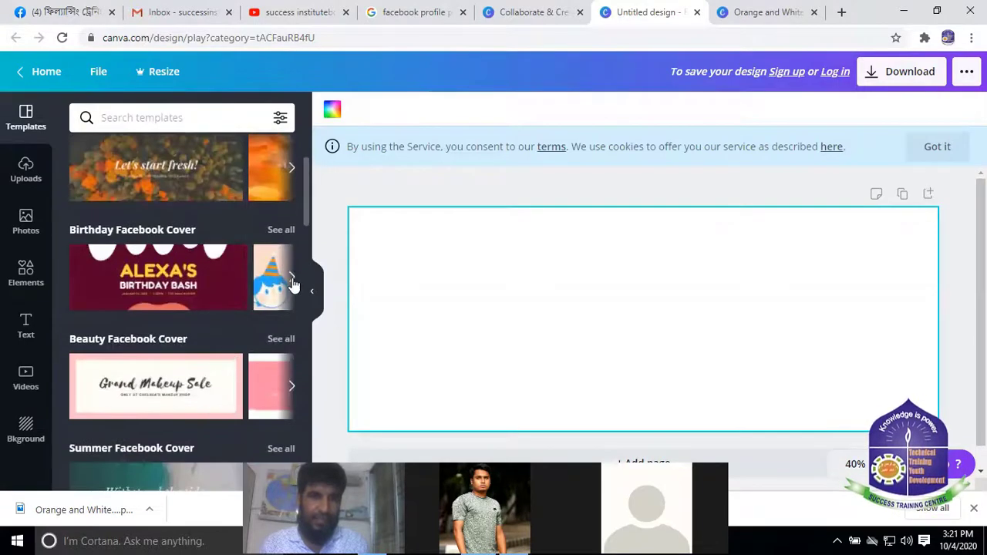
{"action": "left_click", "coordinate": [291, 279]}
{"action": "left_click", "coordinate": [292, 279]}
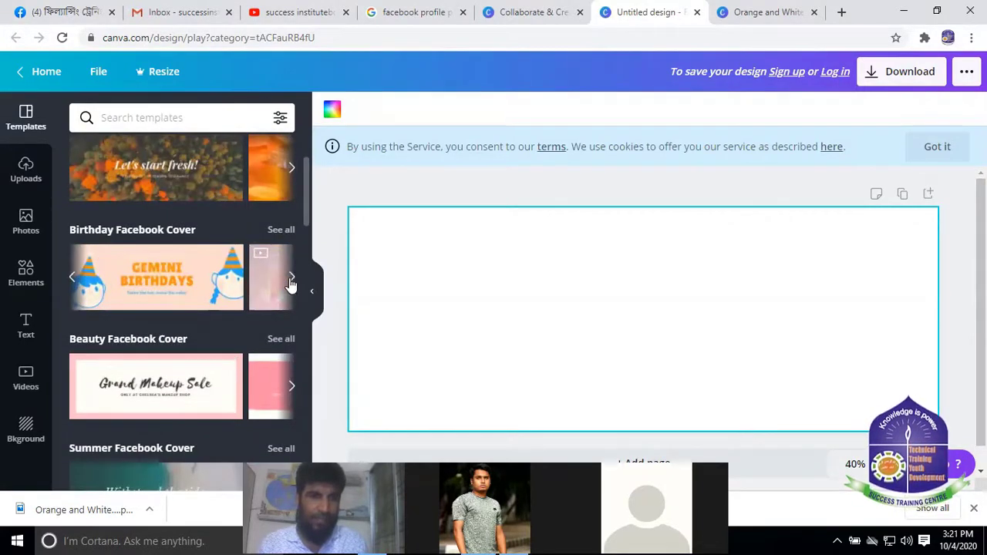
{"action": "left_click", "coordinate": [292, 279]}
{"action": "left_click", "coordinate": [291, 279]}
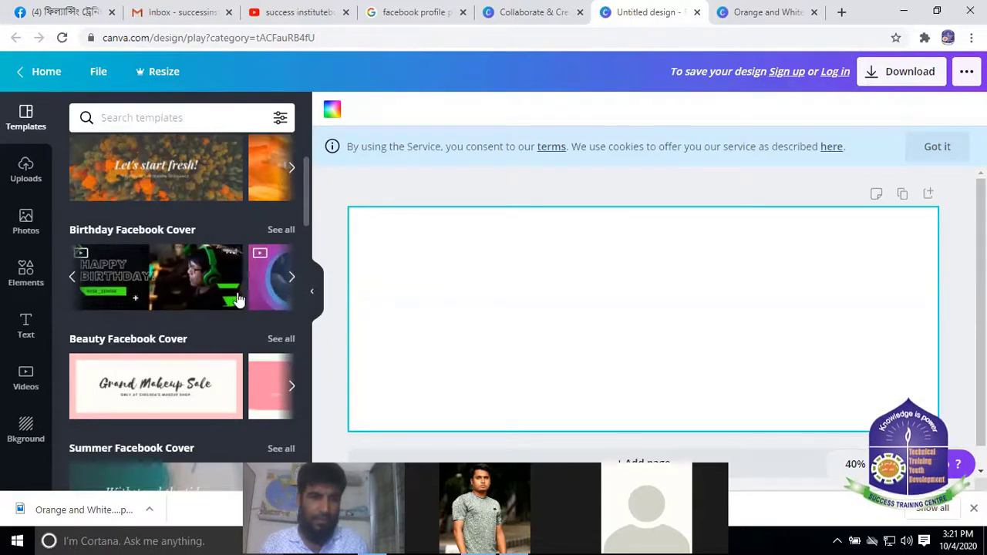
{"action": "left_click", "coordinate": [291, 279]}
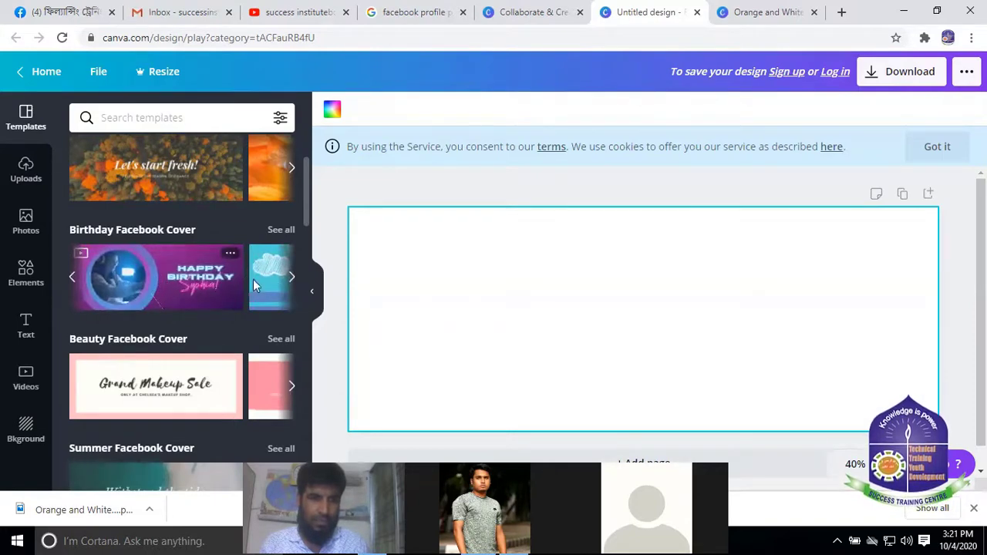
{"action": "left_click", "coordinate": [290, 277]}
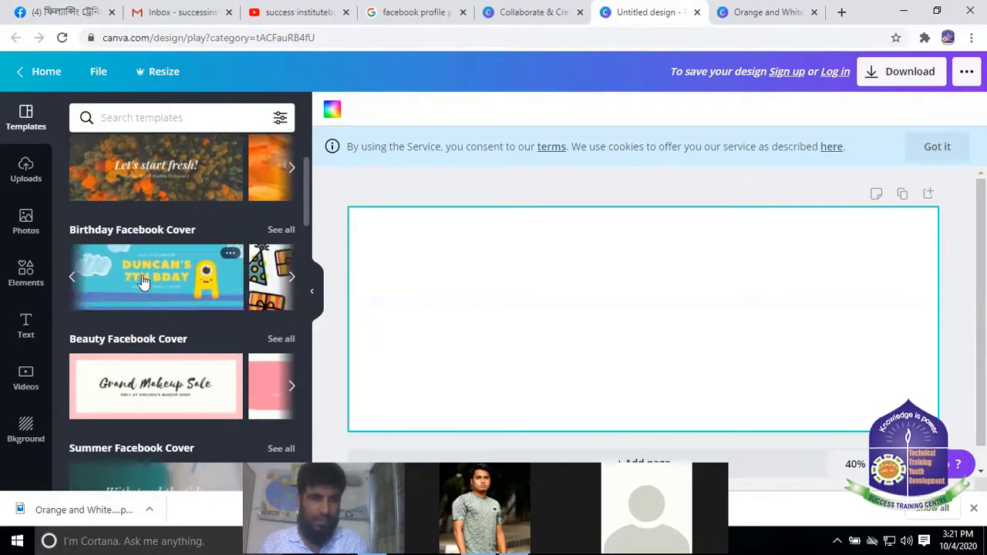
{"action": "left_click", "coordinate": [289, 277]}
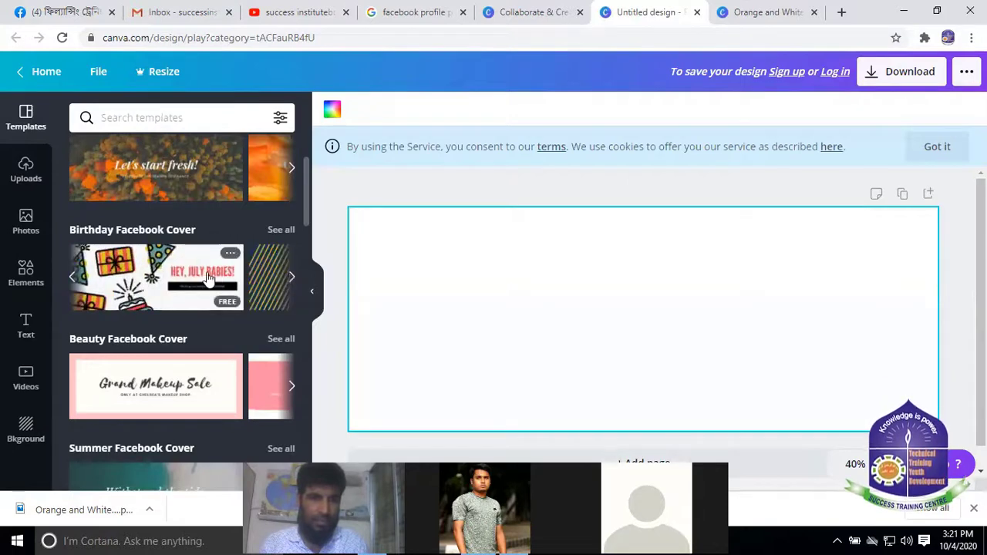
{"action": "left_click", "coordinate": [290, 277]}
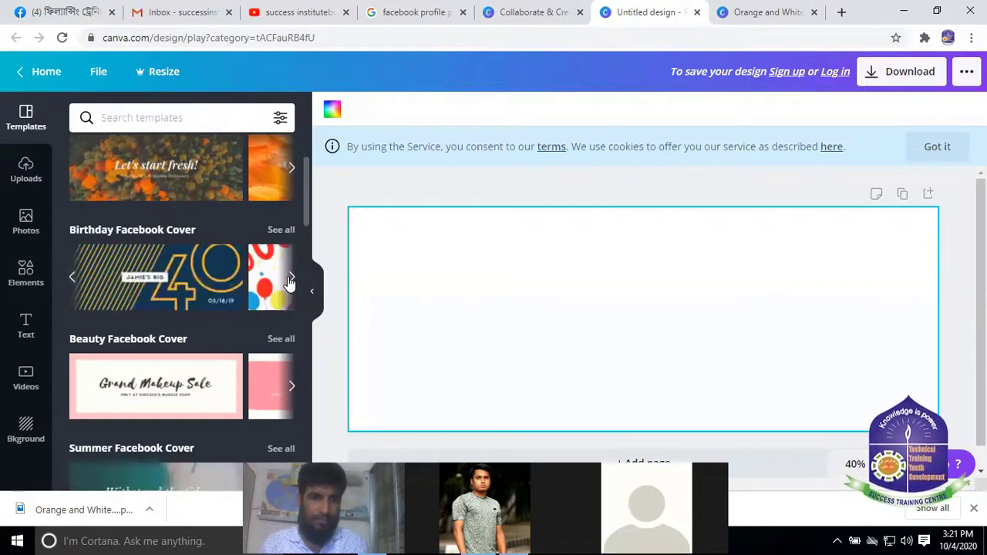
{"action": "left_click", "coordinate": [292, 281]}
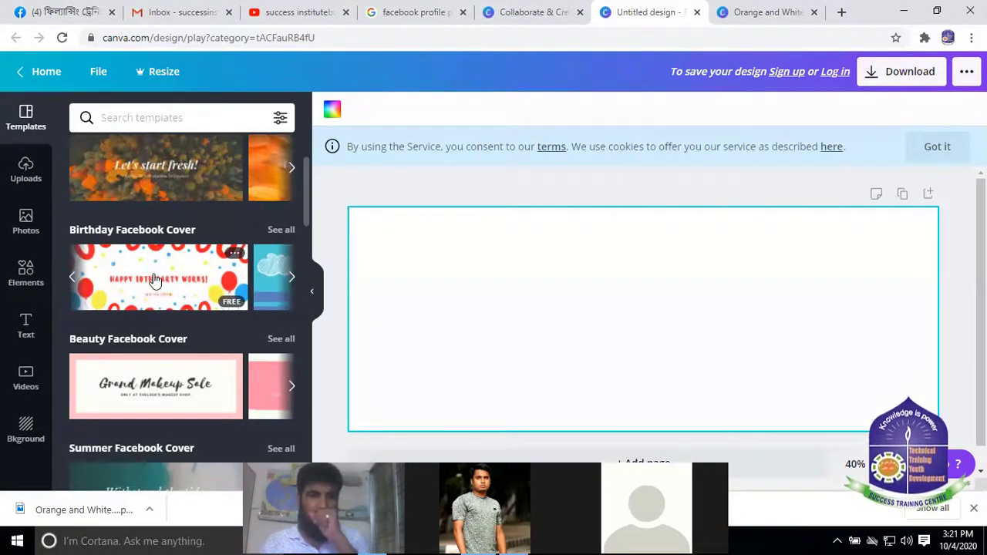
{"action": "scroll", "coordinate": [205, 312], "scroll_direction": "down", "scroll_amount": 15}
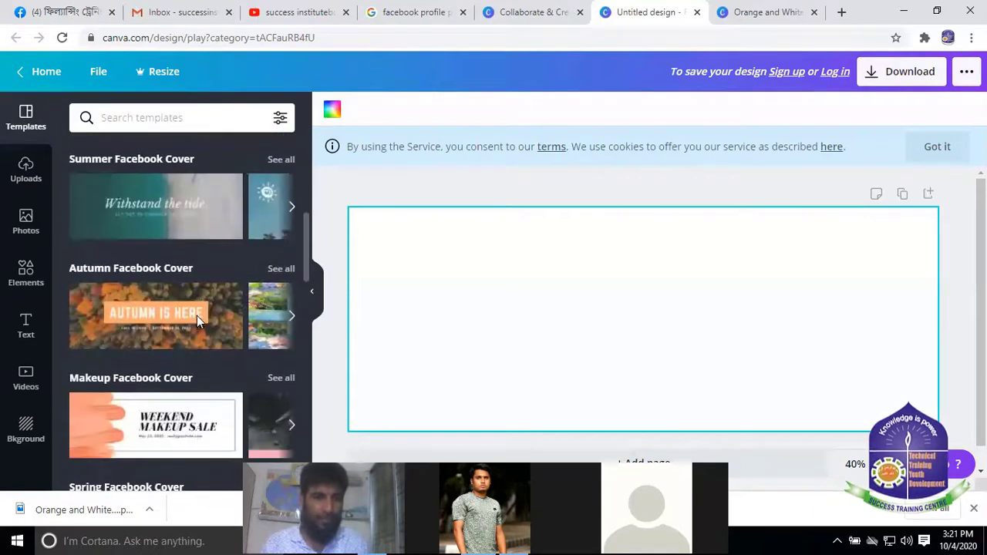
{"action": "scroll", "coordinate": [188, 338], "scroll_direction": "down", "scroll_amount": 3}
{"action": "scroll", "coordinate": [198, 344], "scroll_direction": "up", "scroll_amount": 3}
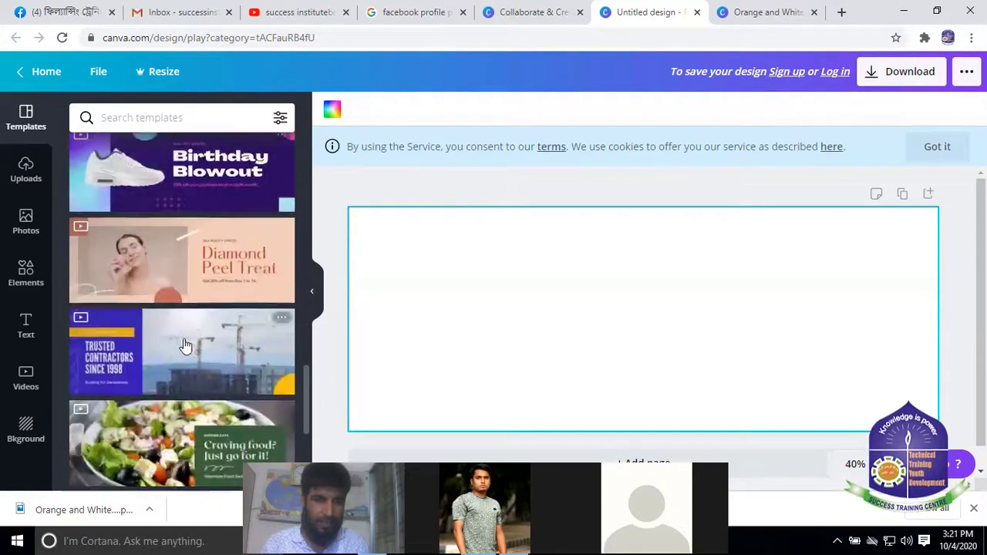
{"action": "scroll", "coordinate": [192, 389], "scroll_direction": "down", "scroll_amount": 3}
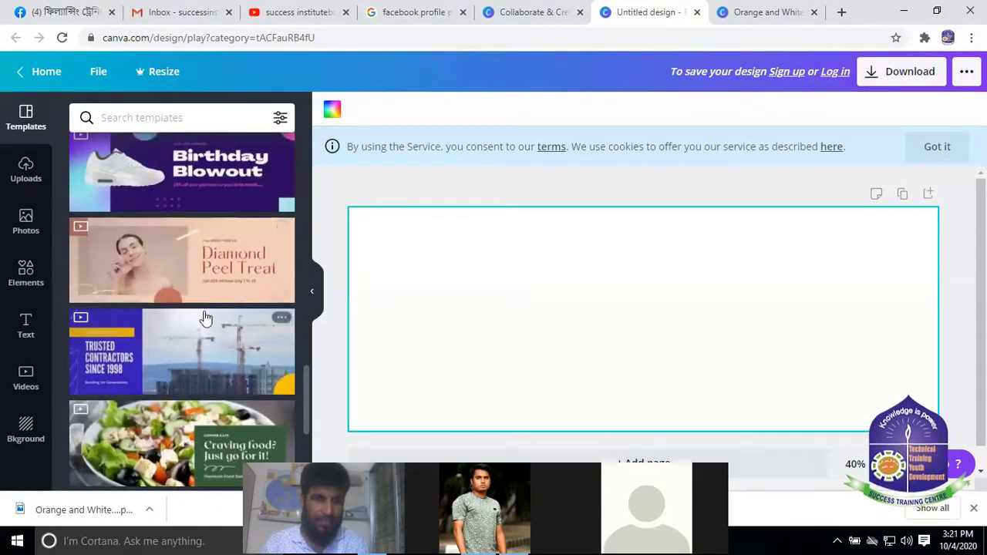
{"action": "scroll", "coordinate": [191, 251], "scroll_direction": "down", "scroll_amount": 2}
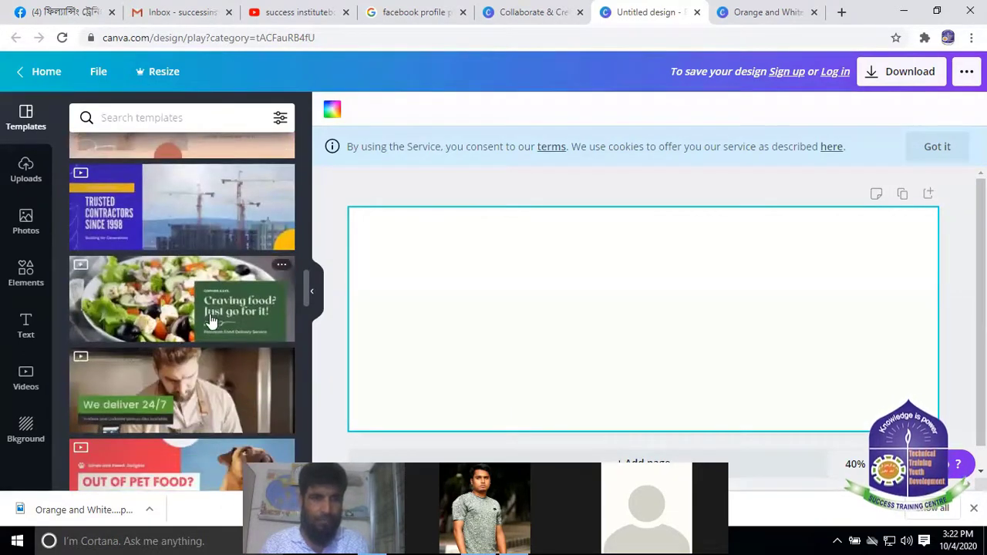
{"action": "scroll", "coordinate": [208, 339], "scroll_direction": "down", "scroll_amount": 4}
{"action": "scroll", "coordinate": [210, 345], "scroll_direction": "down", "scroll_amount": 1}
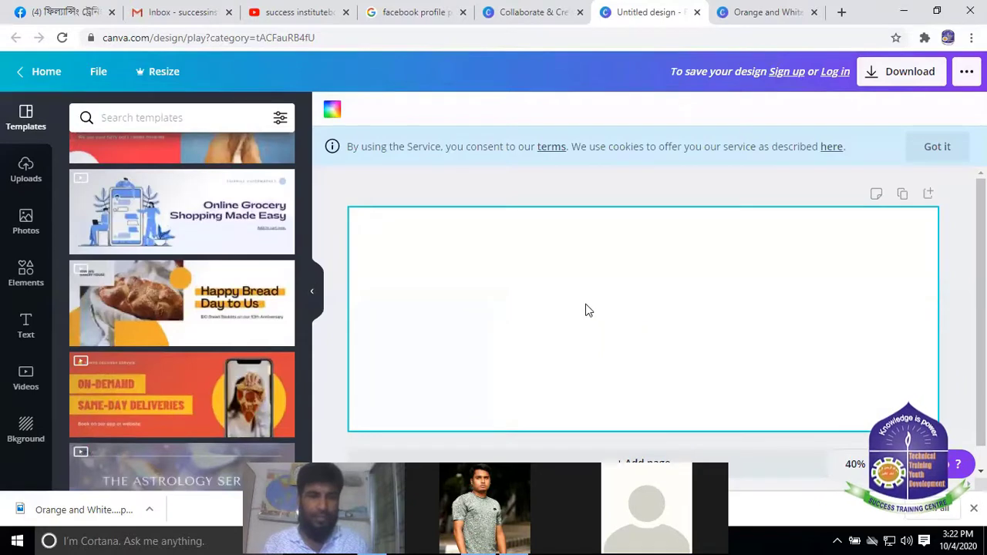
{"action": "scroll", "coordinate": [202, 362], "scroll_direction": "down", "scroll_amount": 4}
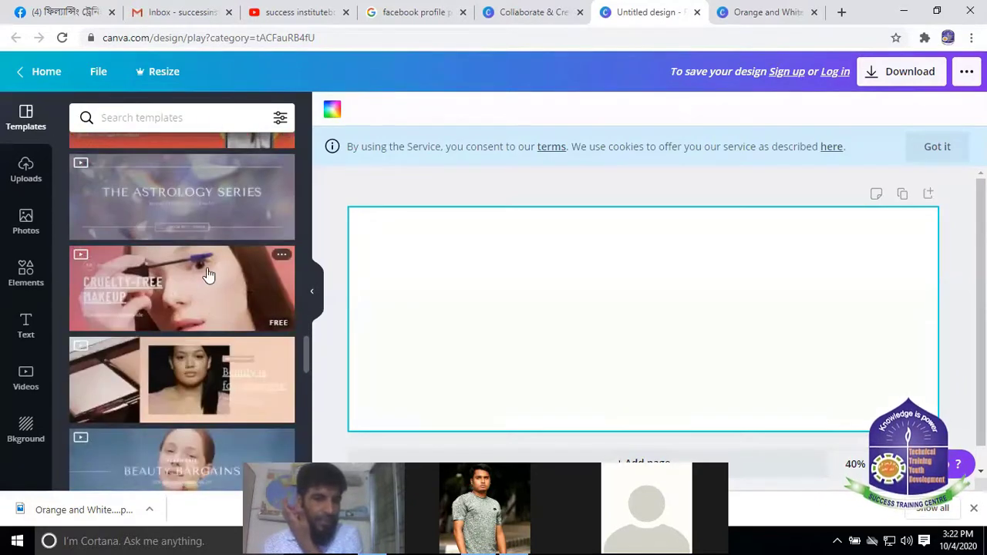
{"action": "scroll", "coordinate": [200, 340], "scroll_direction": "down", "scroll_amount": 4}
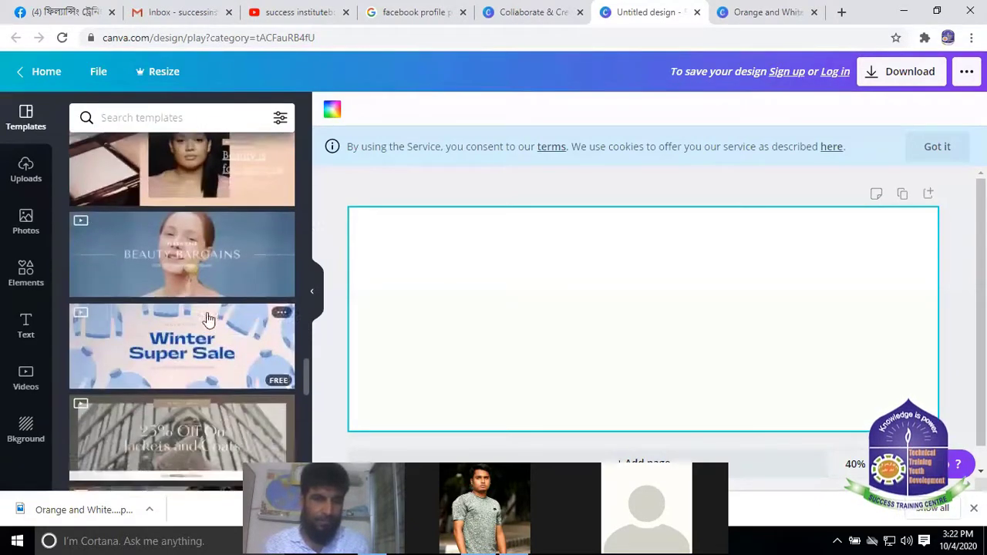
{"action": "scroll", "coordinate": [204, 377], "scroll_direction": "down", "scroll_amount": 3}
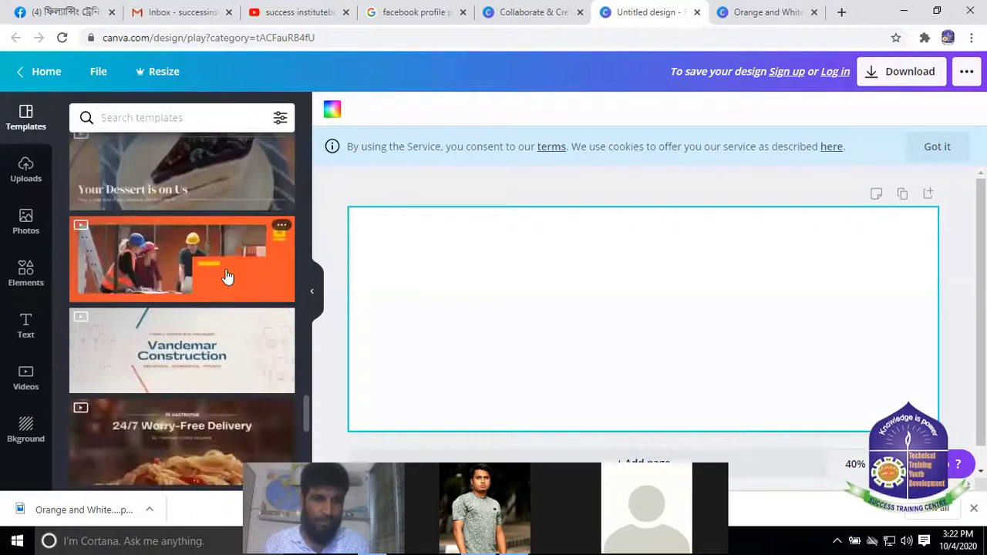
{"action": "scroll", "coordinate": [227, 276], "scroll_direction": "down", "scroll_amount": 3}
{"action": "scroll", "coordinate": [253, 301], "scroll_direction": "down", "scroll_amount": 2}
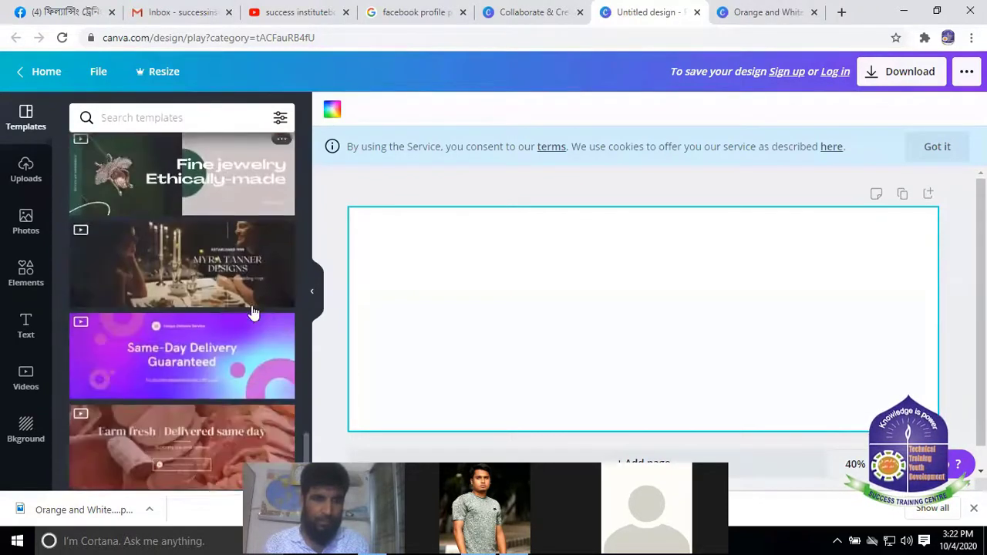
{"action": "scroll", "coordinate": [217, 346], "scroll_direction": "down", "scroll_amount": 10}
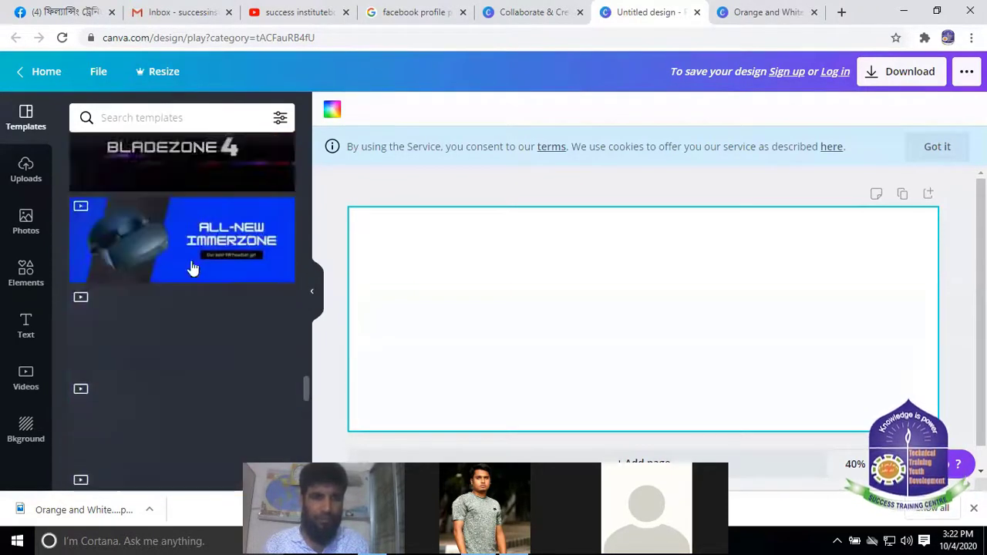
{"action": "scroll", "coordinate": [205, 305], "scroll_direction": "up", "scroll_amount": 2}
{"action": "scroll", "coordinate": [202, 337], "scroll_direction": "down", "scroll_amount": 5}
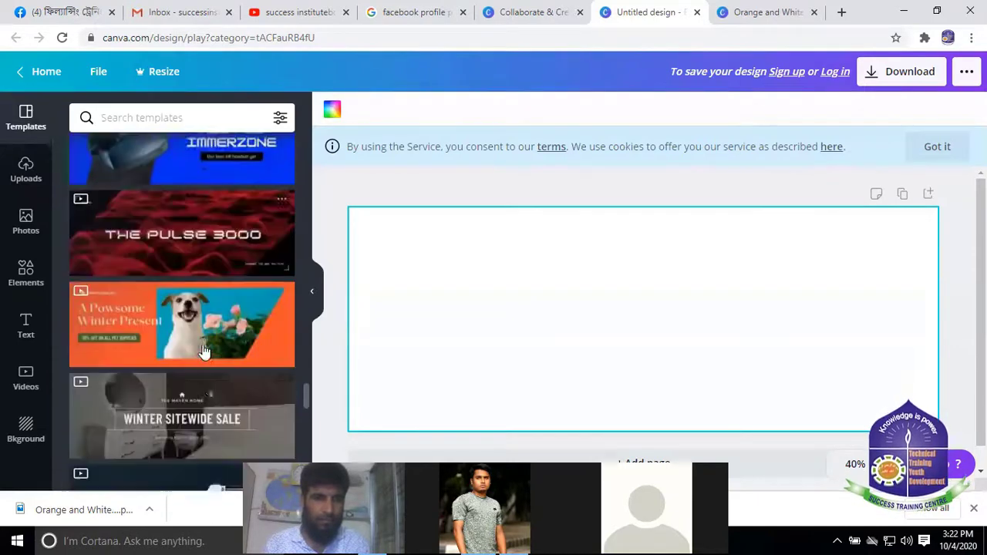
Apply the purple-and-black Shadow JadeTV template to the blank cover
{"action": "scroll", "coordinate": [213, 326], "scroll_direction": "down", "scroll_amount": 5}
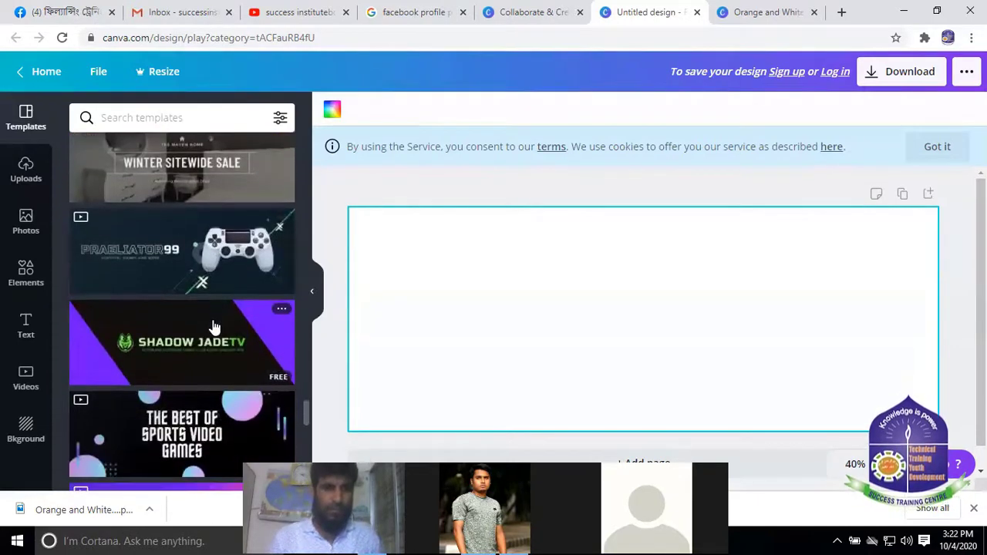
{"action": "scroll", "coordinate": [213, 326], "scroll_direction": "up", "scroll_amount": 3}
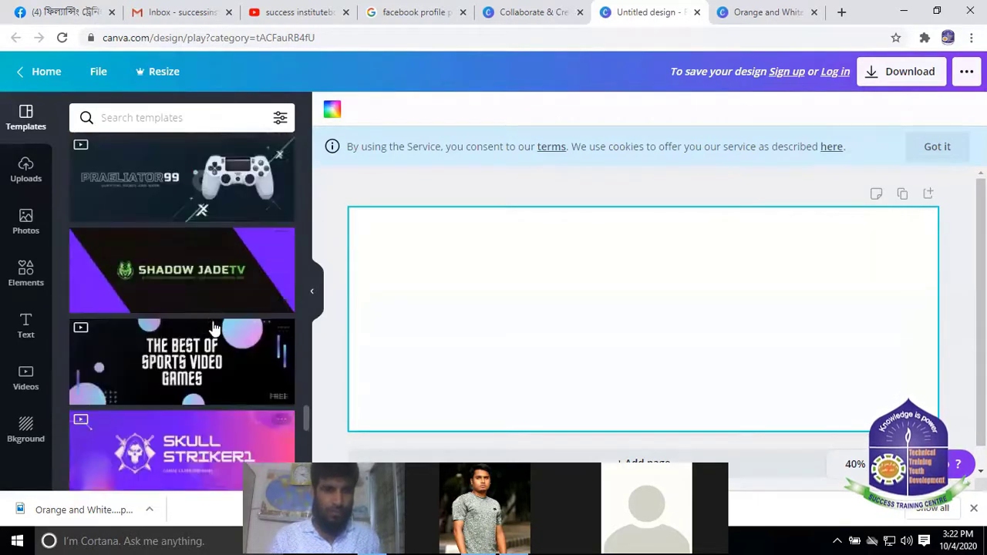
{"action": "left_click", "coordinate": [177, 279]}
{"action": "left_click", "coordinate": [659, 357]}
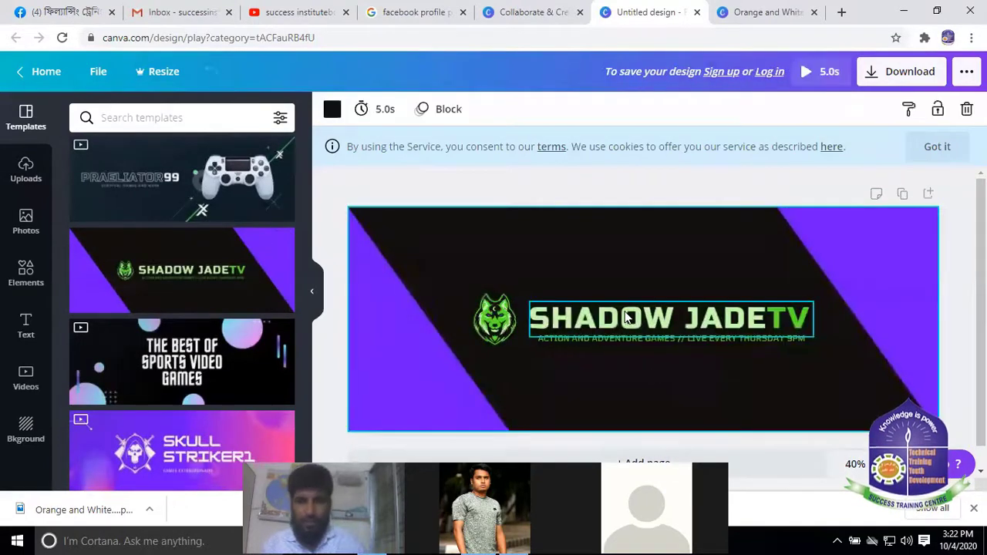
{"action": "left_click", "coordinate": [626, 316]}
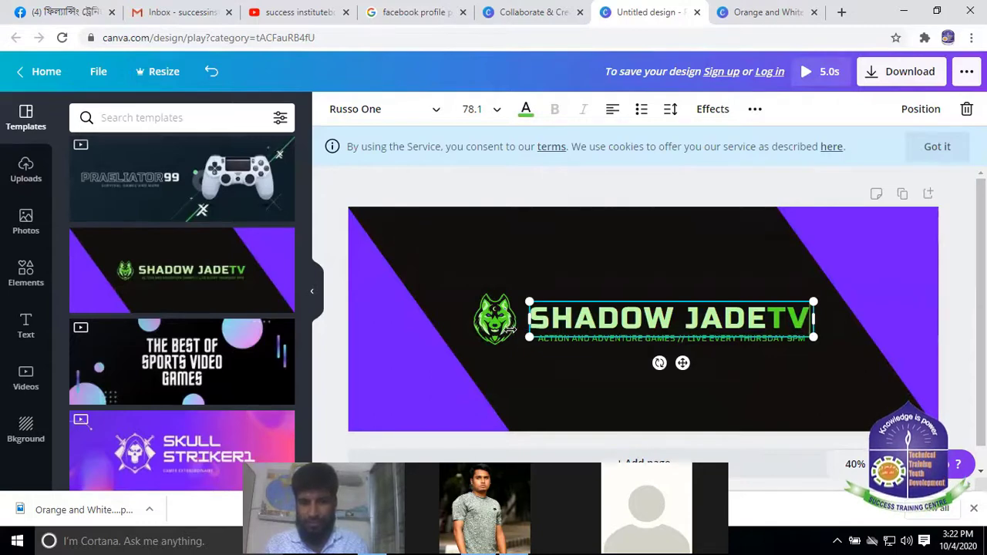
Delete the wolf logo beside the SHADOW JADETV title
{"action": "left_click", "coordinate": [505, 328]}
{"action": "key", "text": "Delete"}
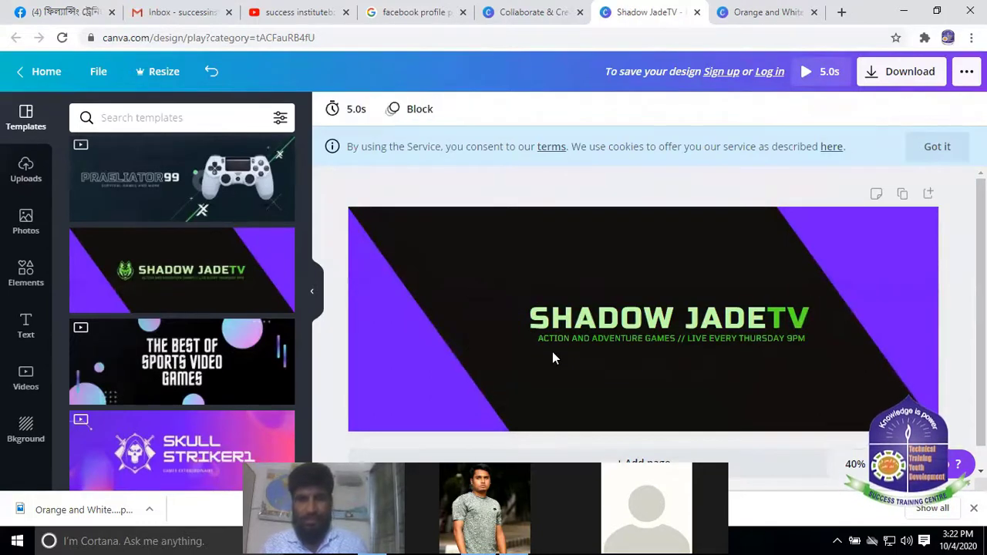
{"action": "left_click", "coordinate": [840, 13]}
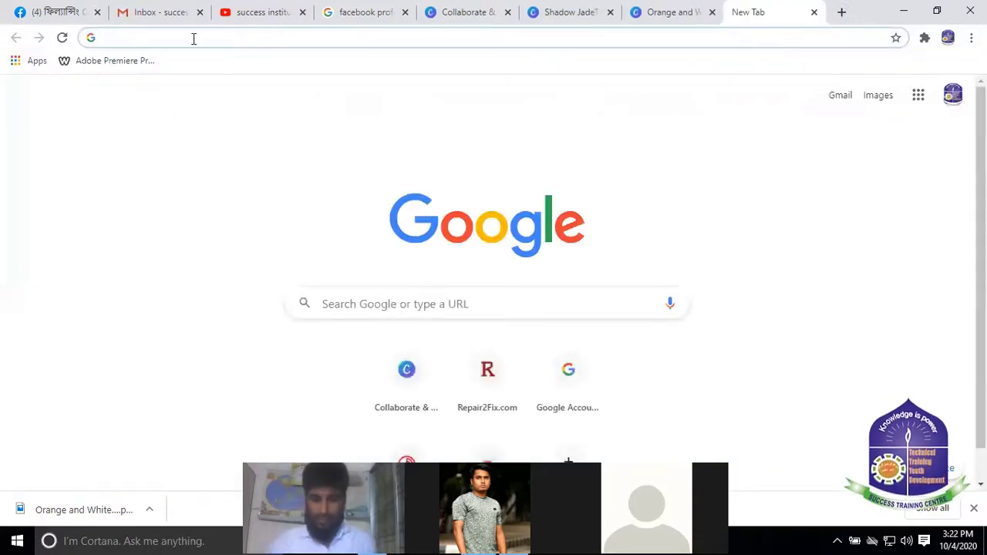
Search Google Images for 'laptop'
{"action": "type", "text": "LAB"}
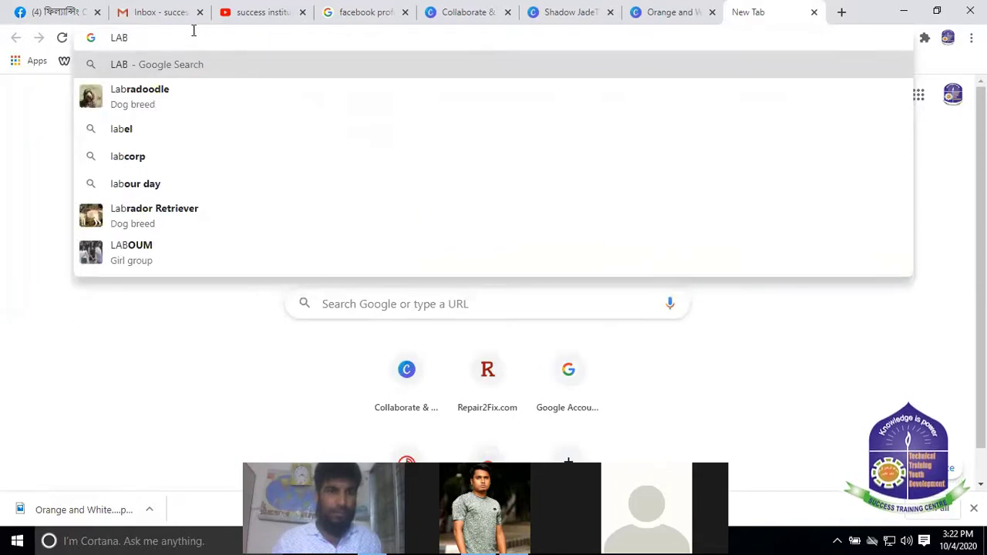
{"action": "key", "text": "BackSpace"}
{"action": "key", "text": "BackSpace"}
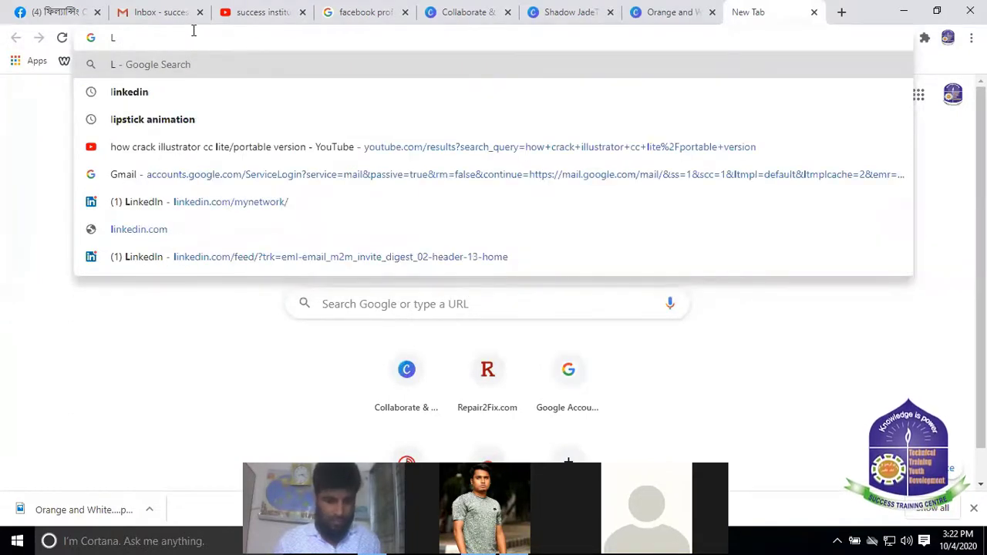
{"action": "type", "text": "A"}
{"action": "key", "text": "BackSpace"}
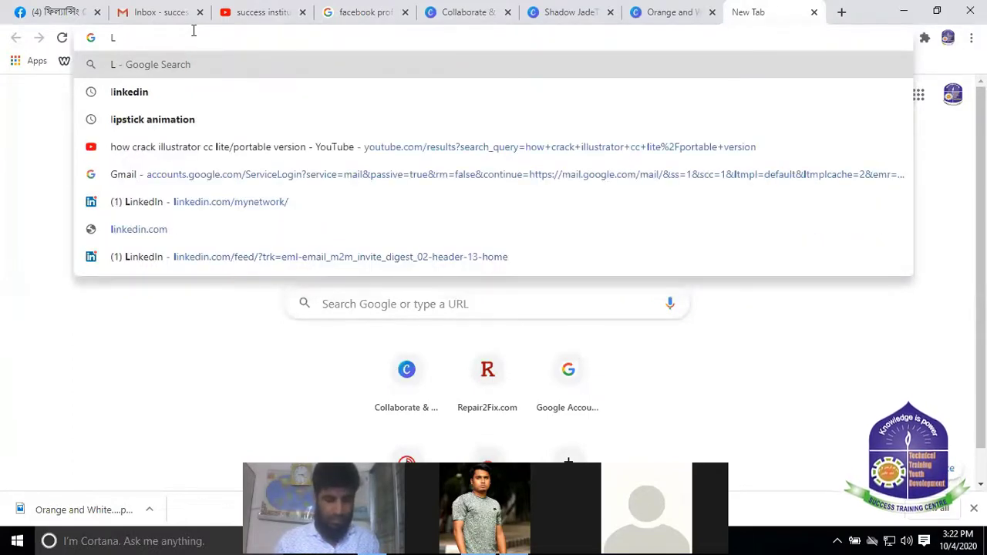
{"action": "type", "text": "a"}
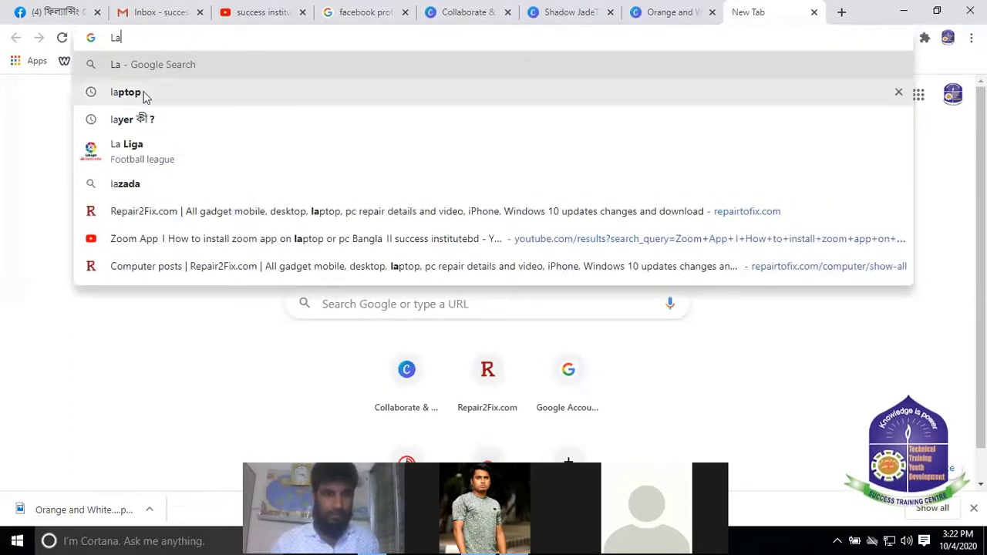
{"action": "left_click", "coordinate": [143, 95]}
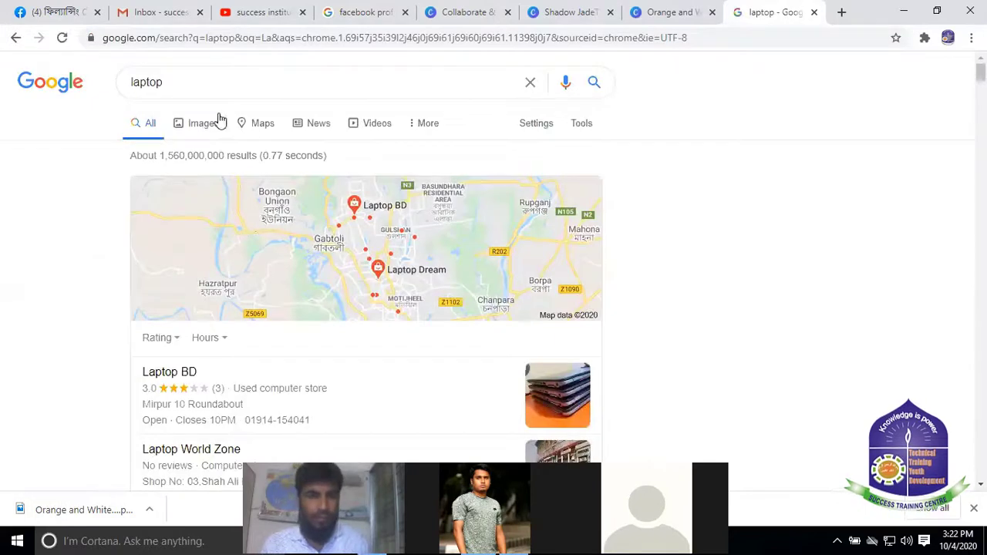
{"action": "left_click", "coordinate": [207, 122]}
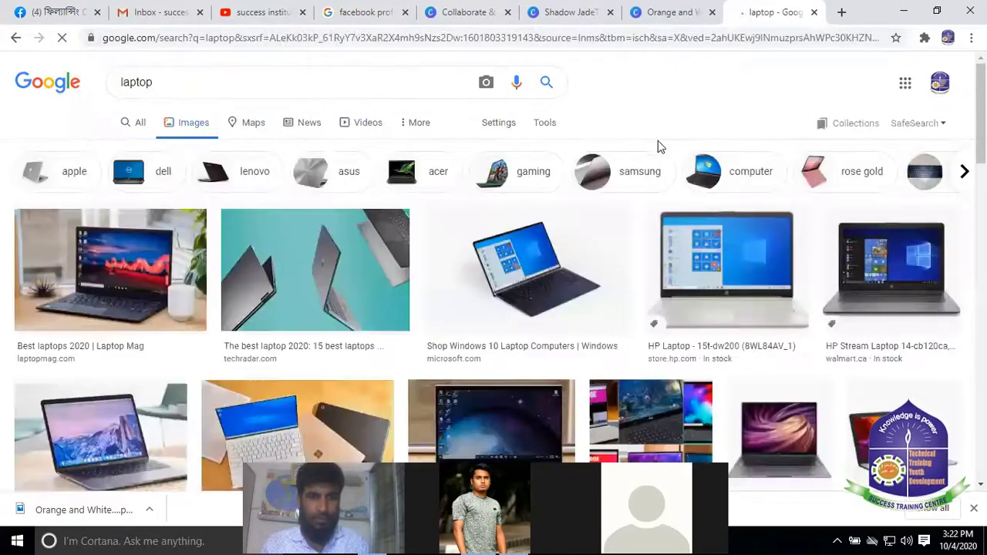
Save the first Laptop Mag laptop photo into Downloads and return to the Shadow JadeTV design
{"action": "scroll", "coordinate": [617, 416], "scroll_direction": "down", "scroll_amount": 2}
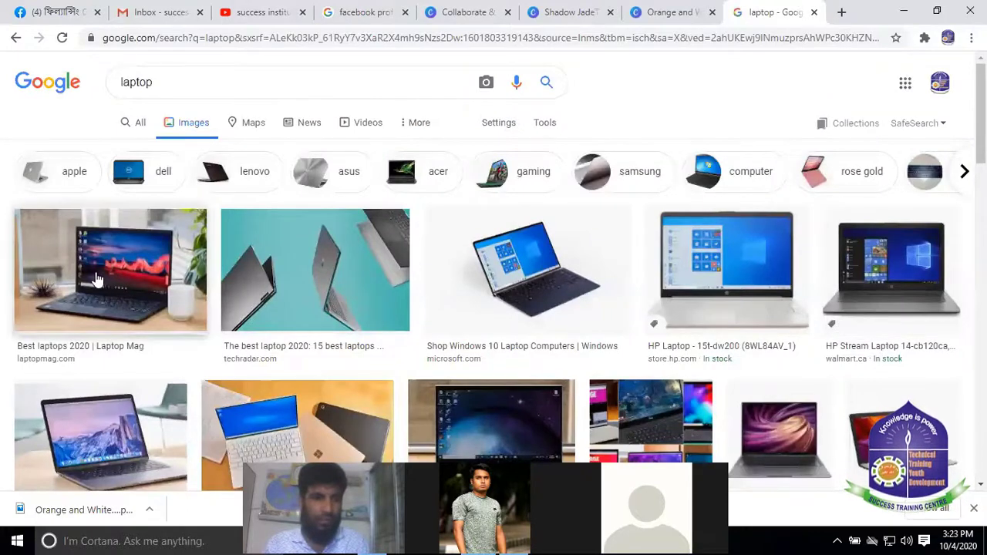
{"action": "scroll", "coordinate": [278, 286], "scroll_direction": "down", "scroll_amount": 3}
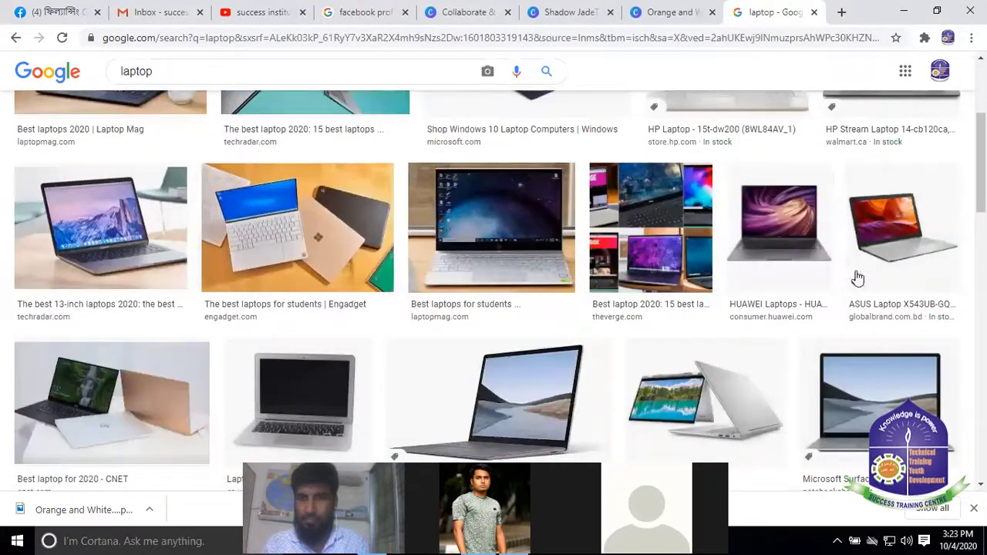
{"action": "scroll", "coordinate": [36, 202], "scroll_direction": "up", "scroll_amount": 3}
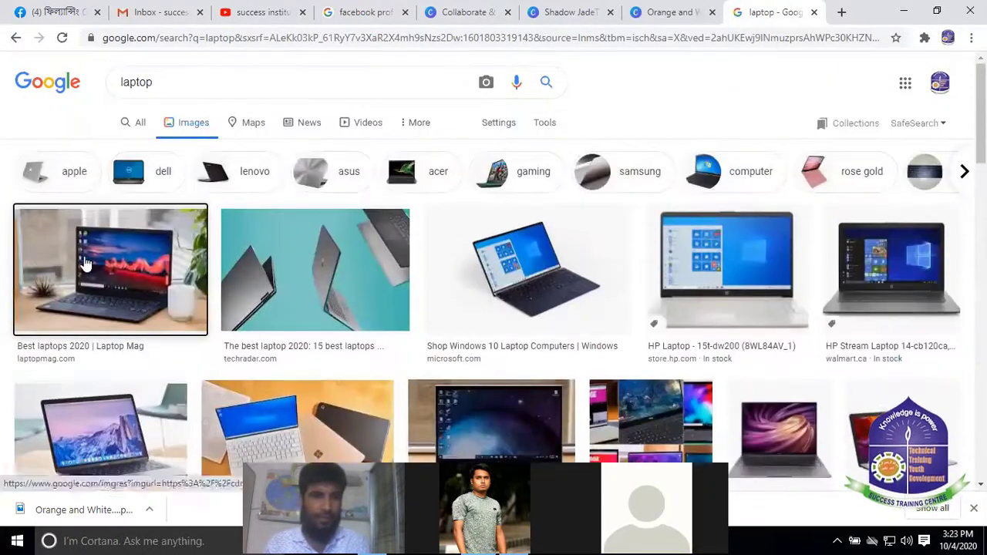
{"action": "left_click", "coordinate": [85, 264]}
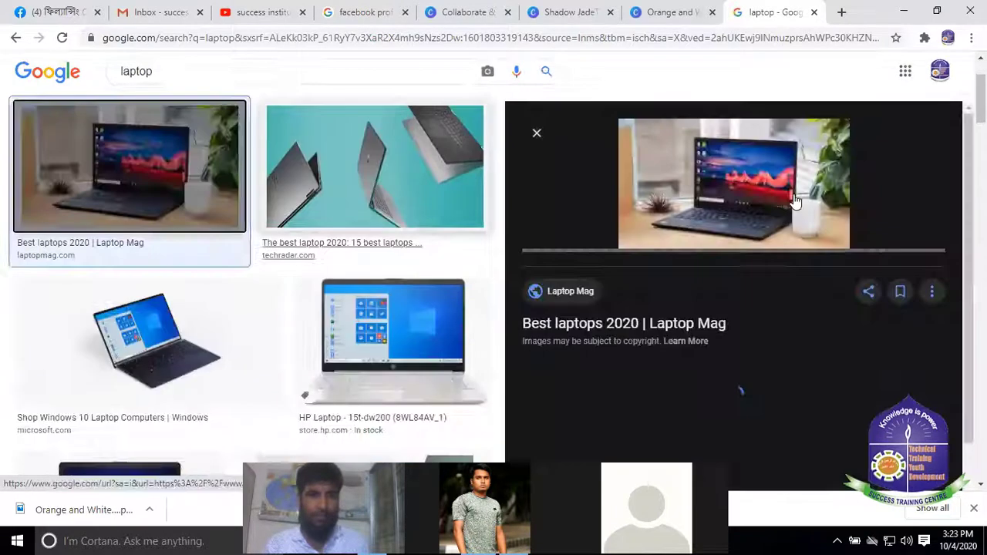
{"action": "right_click", "coordinate": [724, 183]}
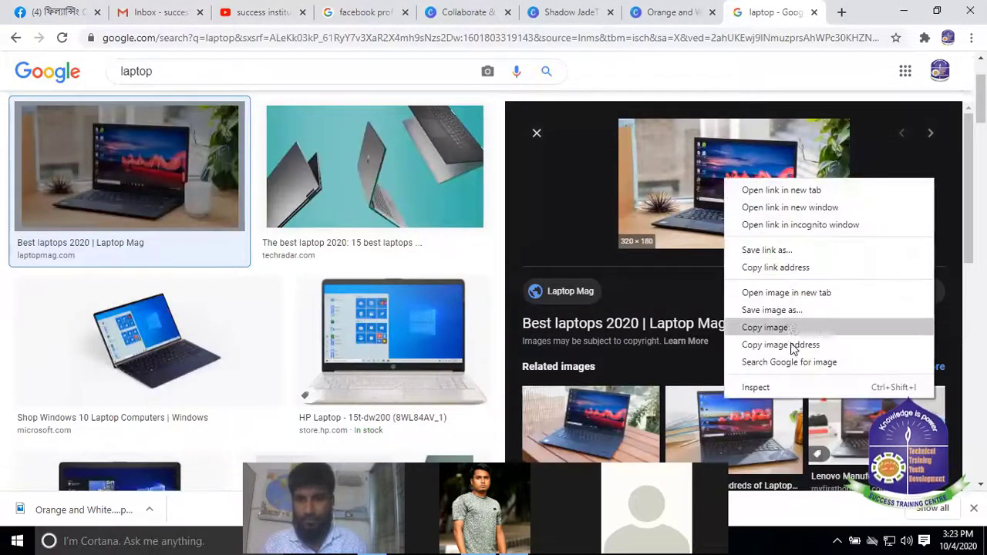
{"action": "left_click", "coordinate": [776, 311]}
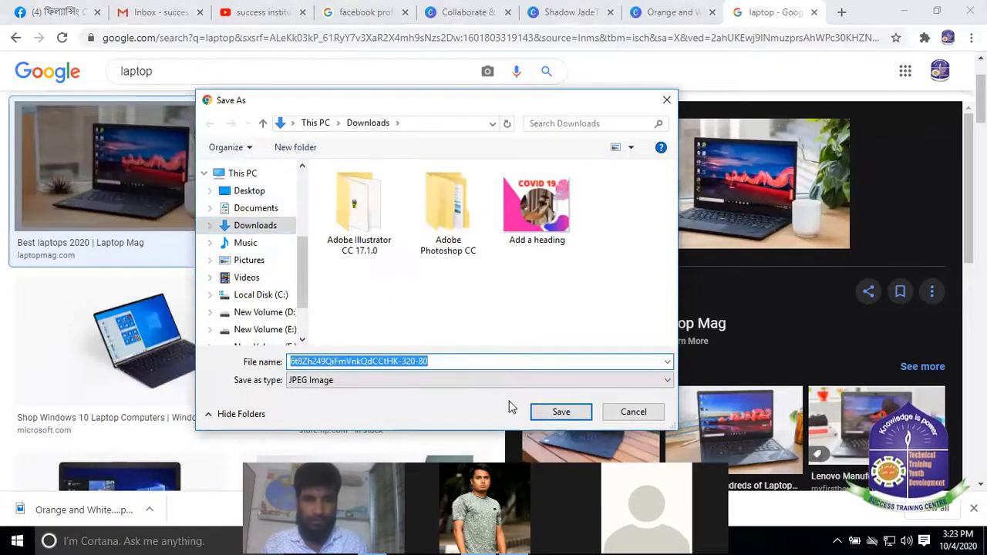
{"action": "left_click", "coordinate": [561, 412]}
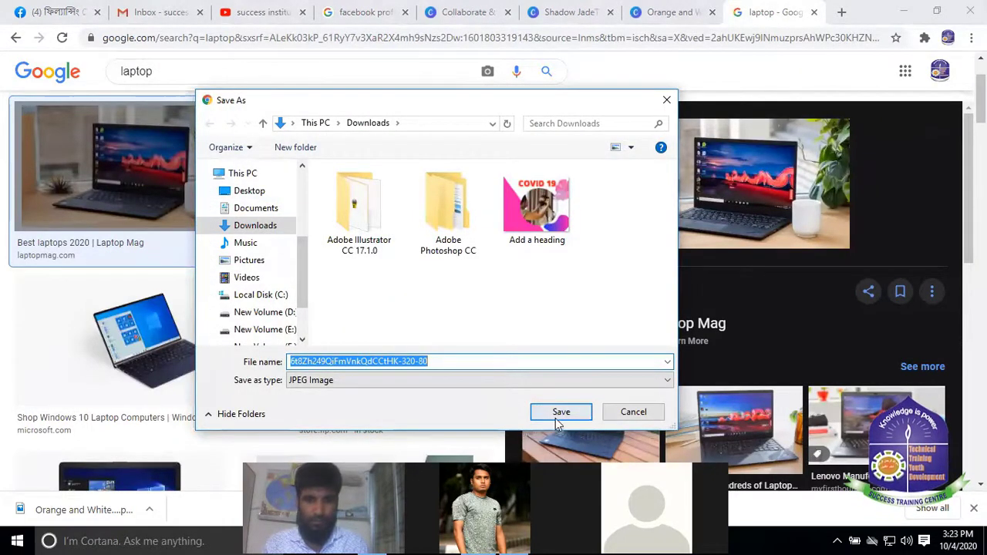
{"action": "left_click", "coordinate": [665, 12]}
{"action": "left_click", "coordinate": [562, 10]}
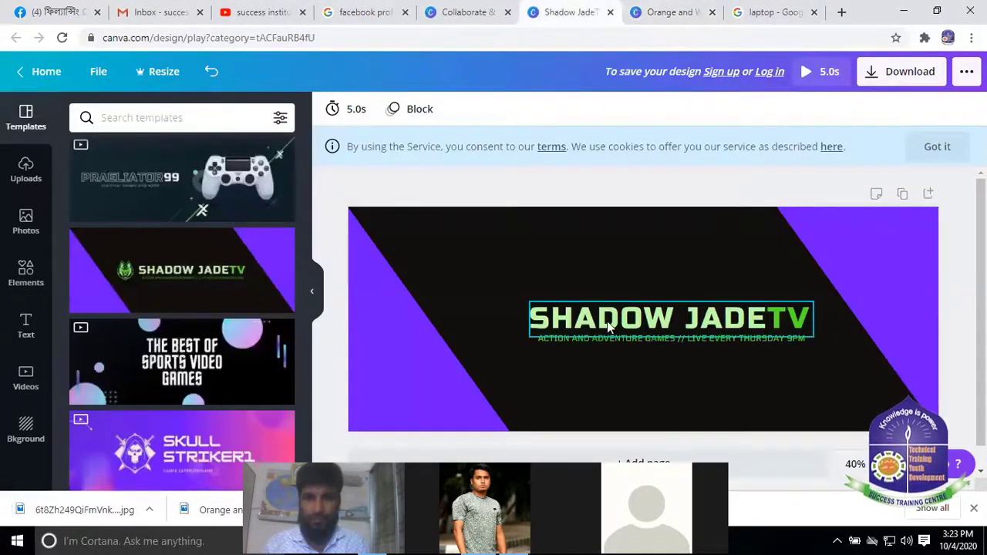
Replace the SHADOW JADETV title with the pasted Bengali institute name and move it up
{"action": "left_click", "coordinate": [609, 328]}
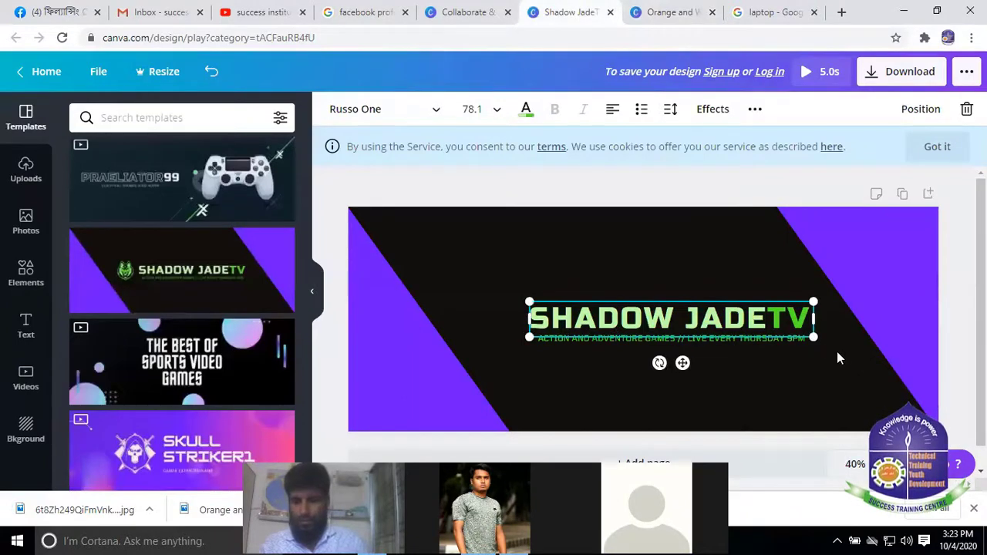
{"action": "double_click", "coordinate": [800, 315]}
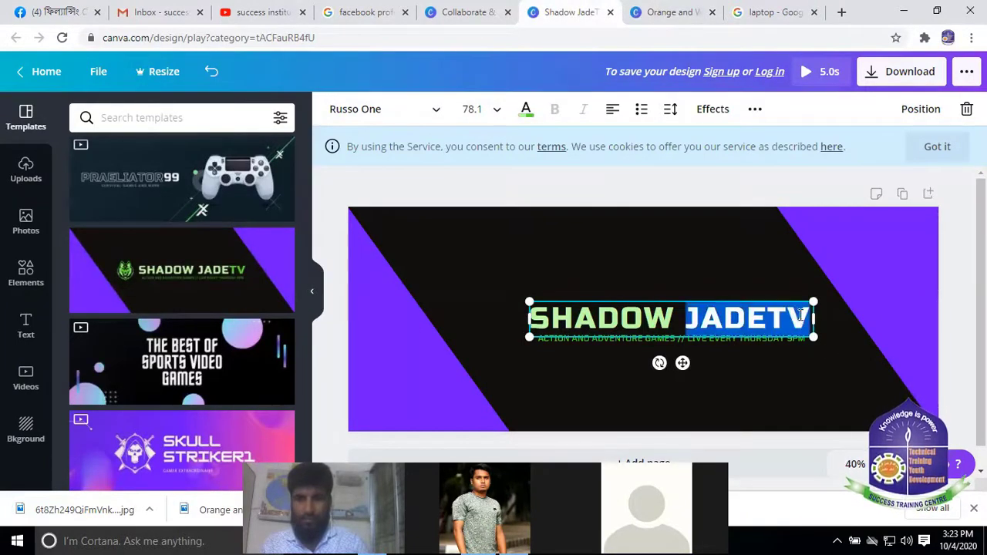
{"action": "triple_click", "coordinate": [691, 318]}
{"action": "key", "text": "BackSpace"}
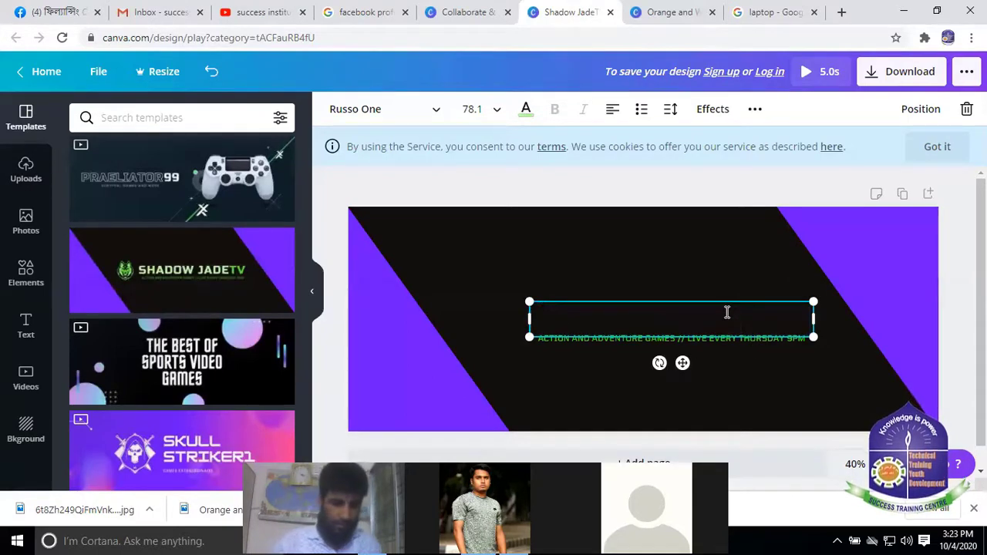
{"action": "type", "text": "ফিল্যান্সিং ট্রেনিং ইনস্টিটিউট বাংলাদেশ"}
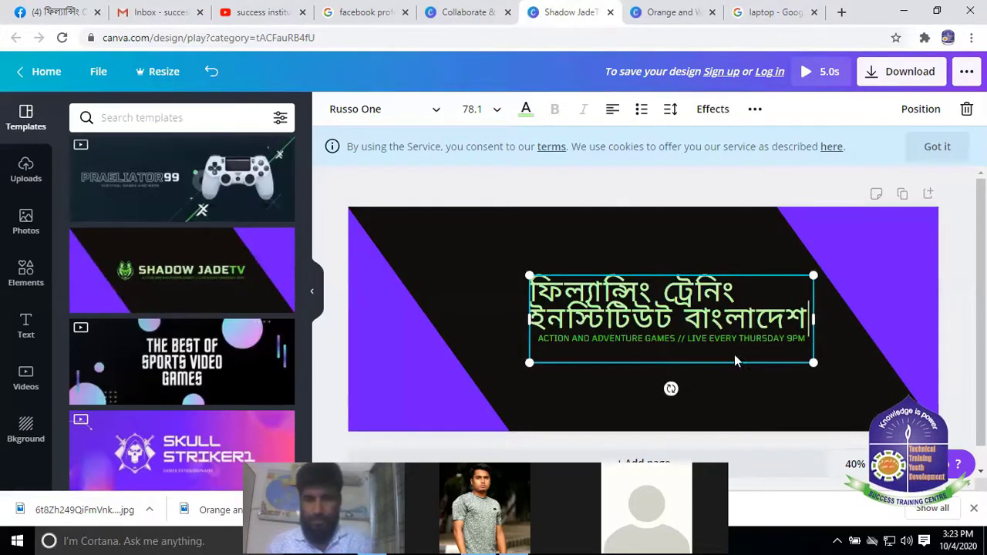
{"action": "left_click_drag", "start_coordinate": [718, 274], "coordinate": [712, 237]}
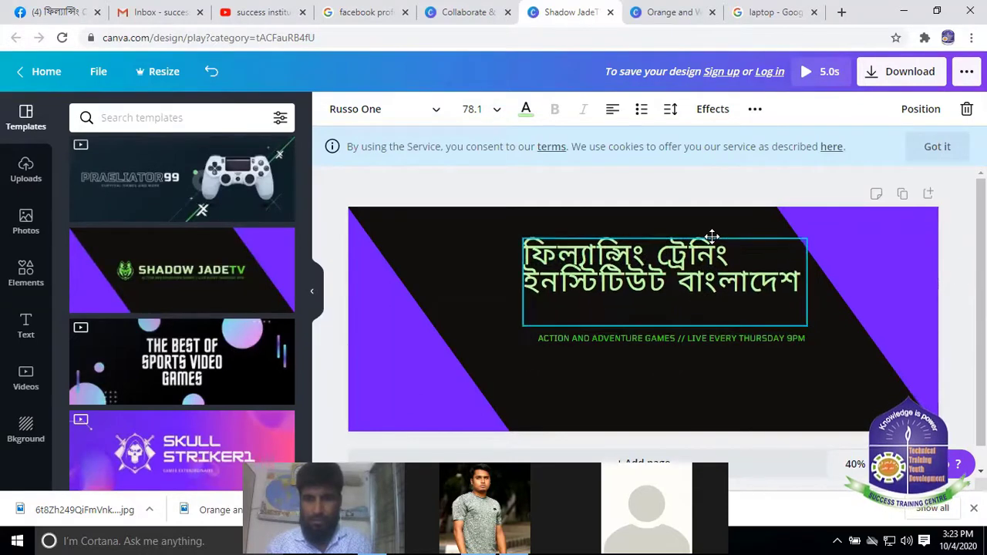
Delete the ACTION AND ADVENTURE subtitle from the banner
{"action": "left_click", "coordinate": [786, 340]}
{"action": "key", "text": "Delete"}
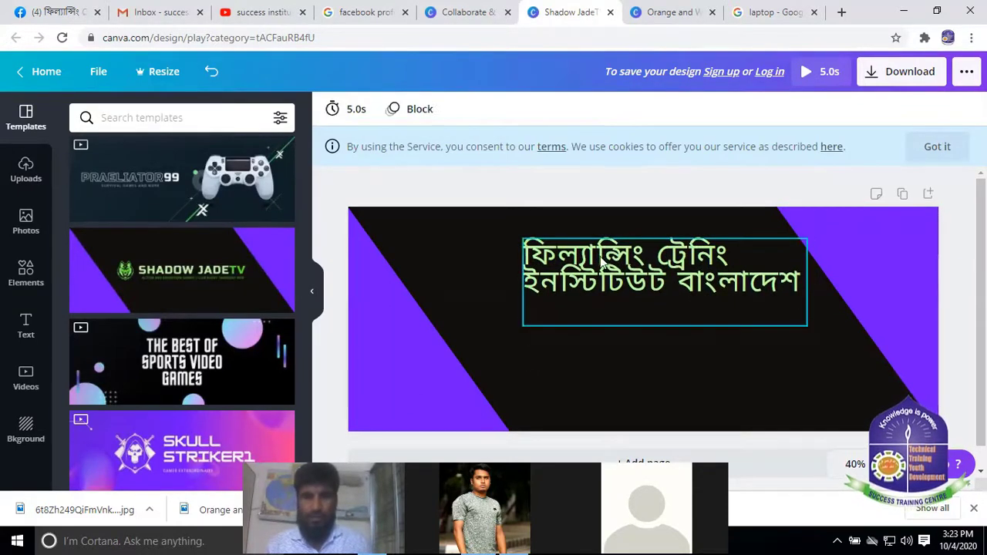
{"action": "left_click", "coordinate": [610, 270]}
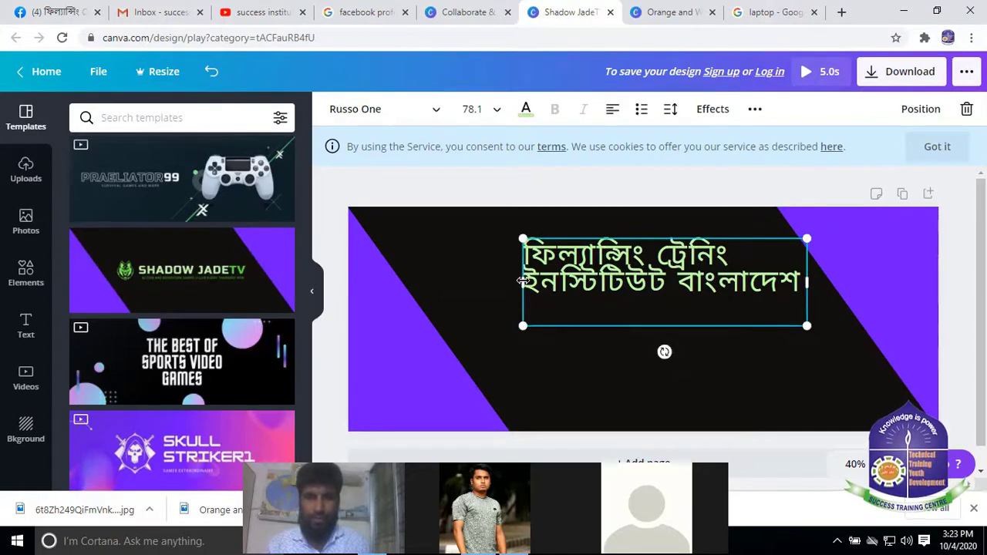
Widen the Bengali title box on both sides and enlarge its text
{"action": "left_click_drag", "start_coordinate": [522, 282], "coordinate": [478, 281]}
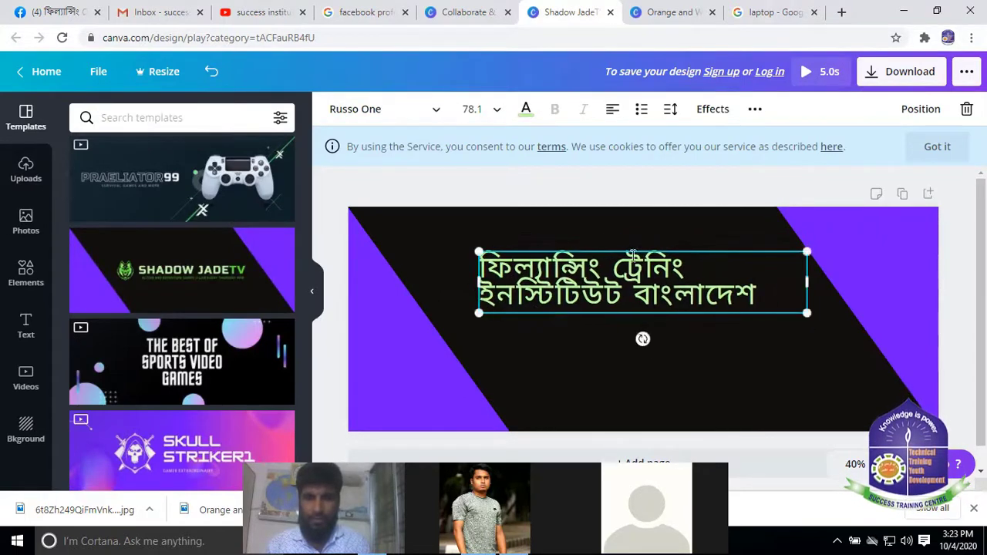
{"action": "left_click_drag", "start_coordinate": [628, 272], "coordinate": [632, 286]}
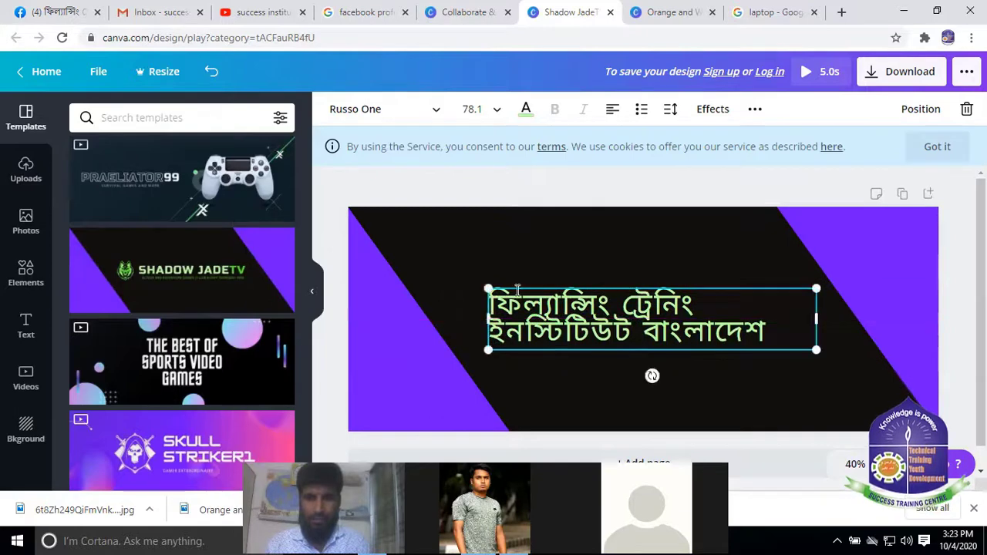
{"action": "left_click_drag", "start_coordinate": [819, 316], "coordinate": [830, 318]}
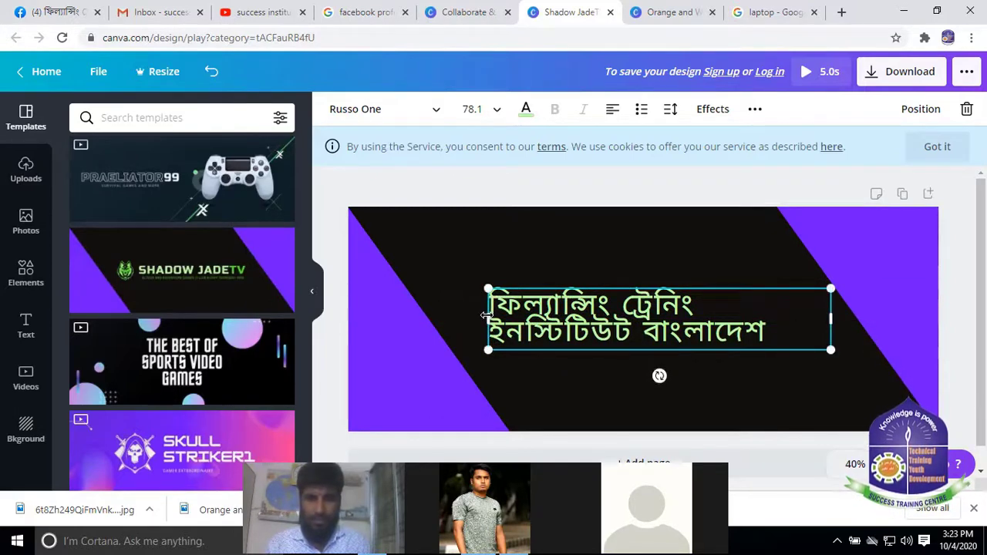
{"action": "left_click_drag", "start_coordinate": [486, 315], "coordinate": [447, 316]}
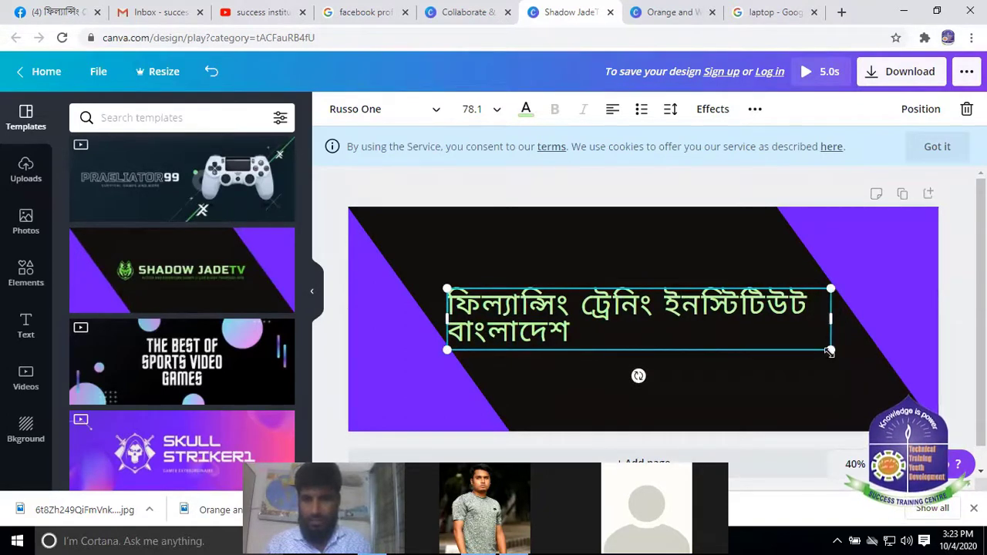
{"action": "left_click_drag", "start_coordinate": [829, 348], "coordinate": [874, 357]}
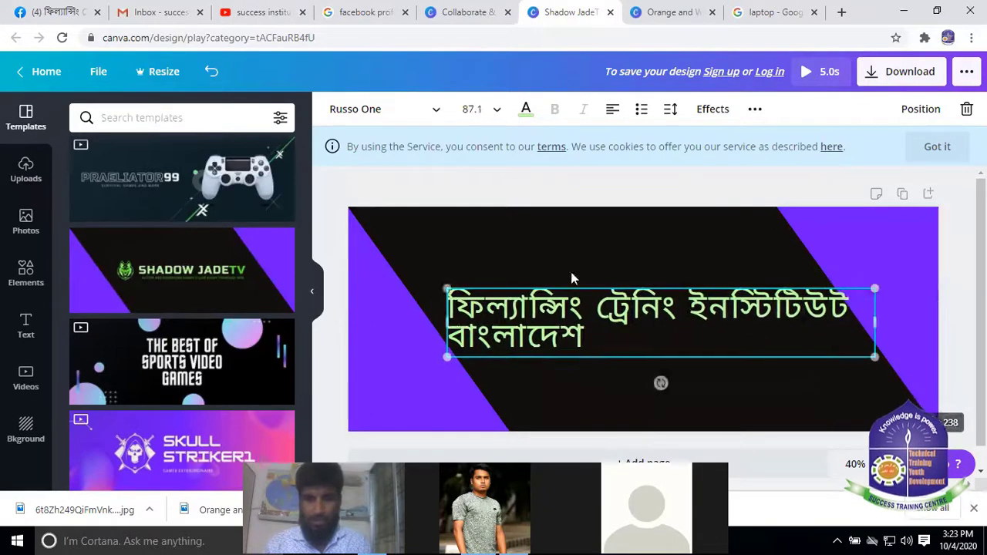
{"action": "left_click_drag", "start_coordinate": [428, 314], "coordinate": [470, 291]}
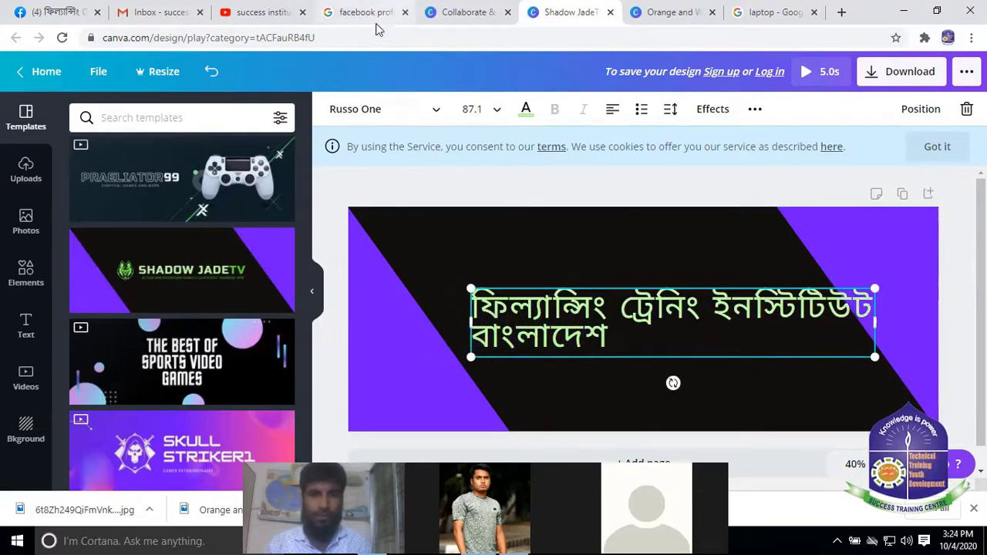
Set the title's font size to 72 from the size list
{"action": "left_click", "coordinate": [498, 113]}
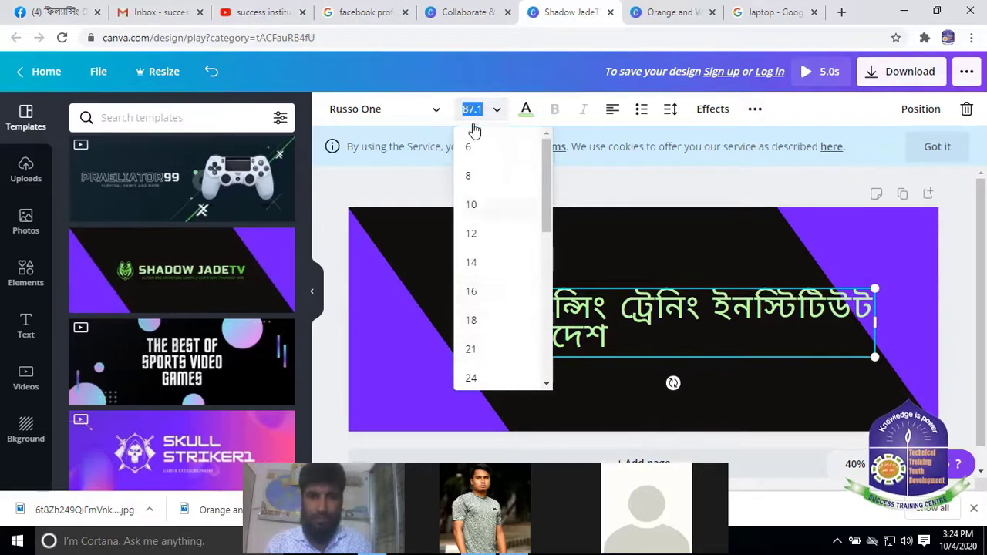
{"action": "scroll", "coordinate": [478, 262], "scroll_direction": "down", "scroll_amount": 3}
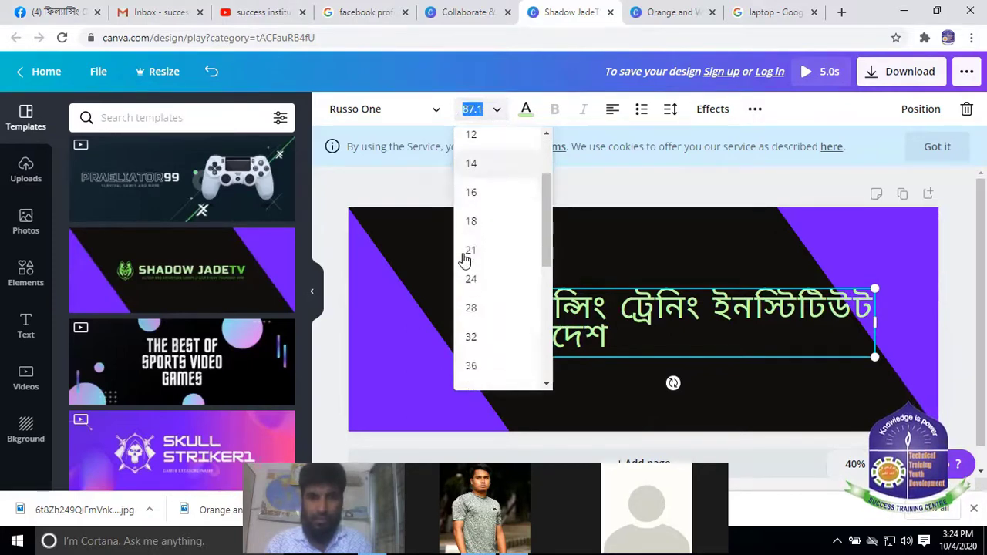
{"action": "scroll", "coordinate": [498, 310], "scroll_direction": "down", "scroll_amount": 3}
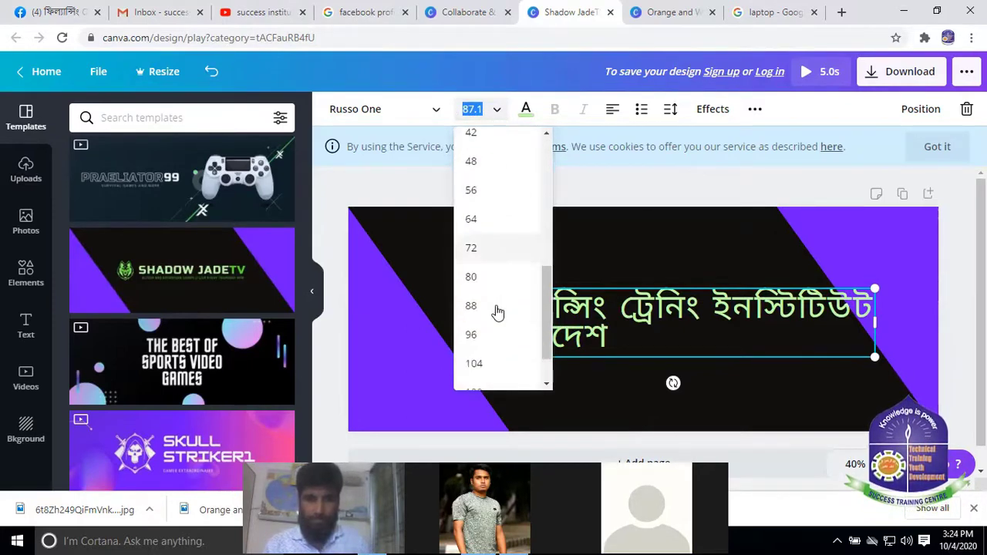
{"action": "scroll", "coordinate": [488, 327], "scroll_direction": "up", "scroll_amount": 2}
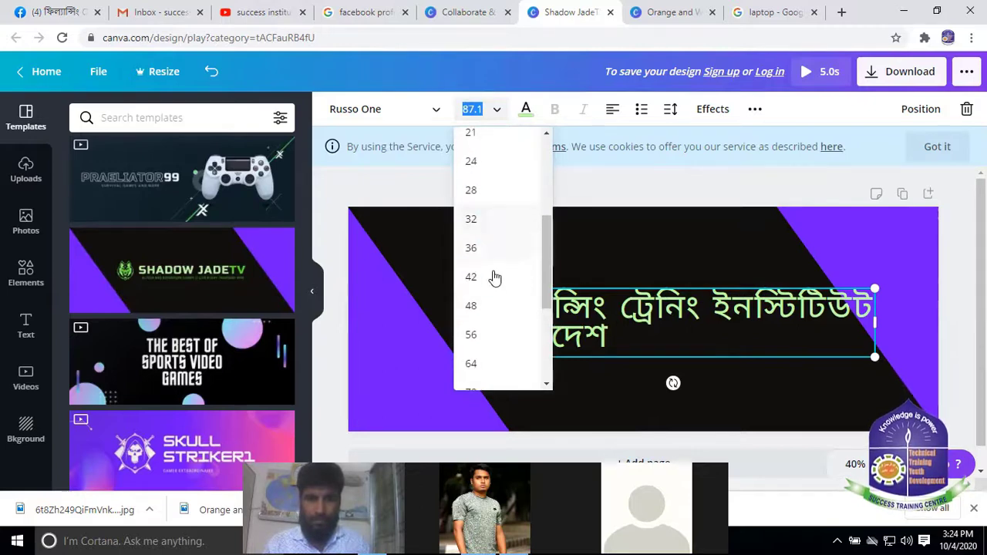
{"action": "scroll", "coordinate": [485, 293], "scroll_direction": "down", "scroll_amount": 3}
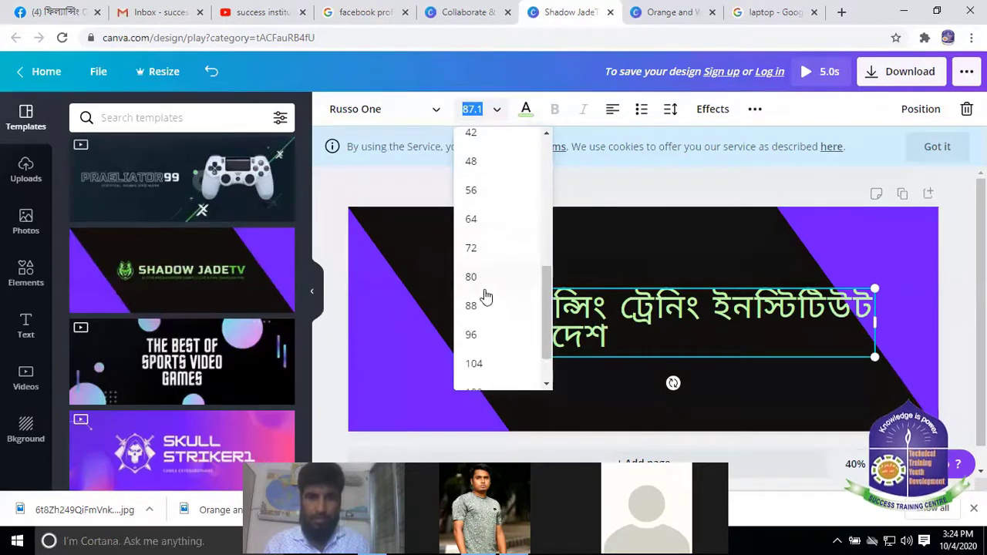
{"action": "left_click", "coordinate": [478, 247]}
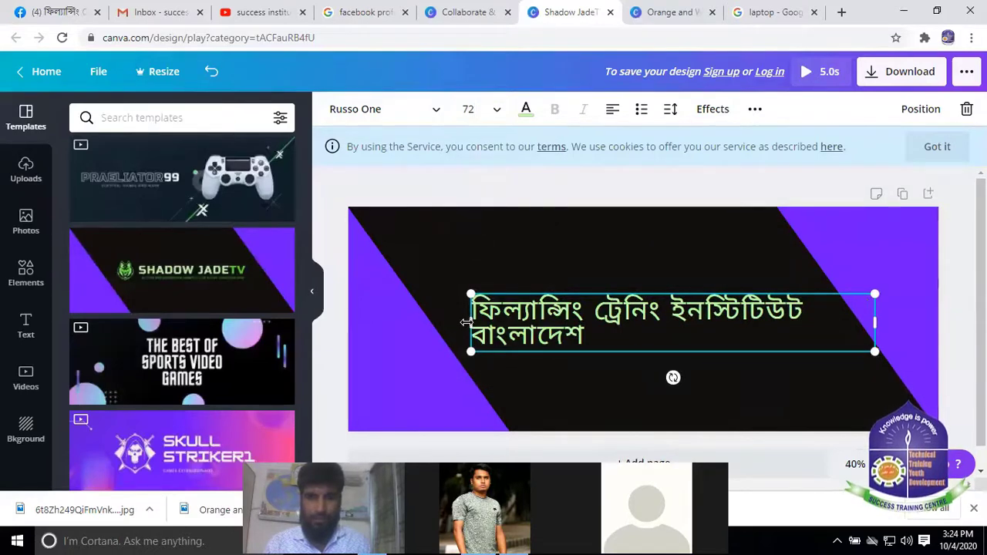
Move the title to the banner's top-left and reduce it to size 64
{"action": "left_click_drag", "start_coordinate": [467, 322], "coordinate": [418, 322]}
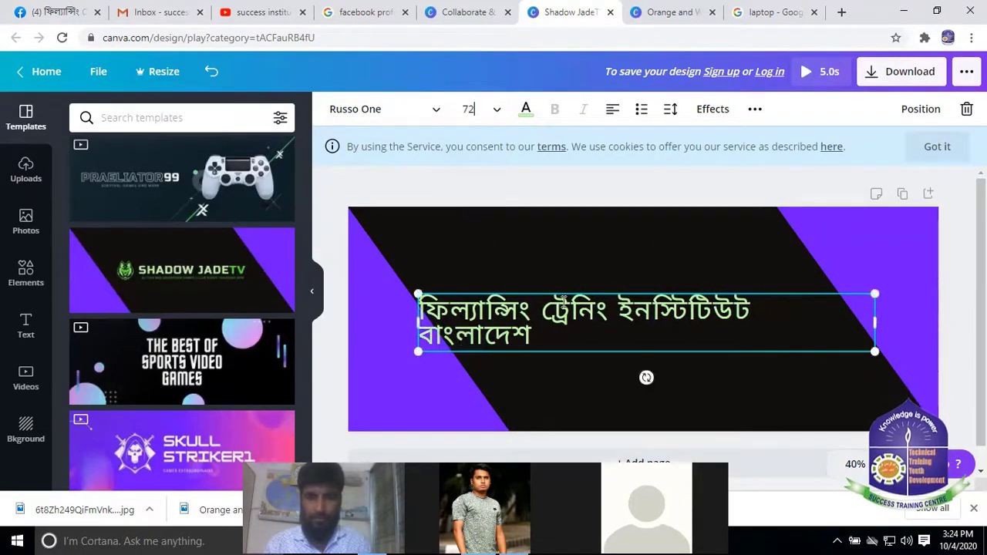
{"action": "left_click_drag", "start_coordinate": [566, 289], "coordinate": [545, 224]}
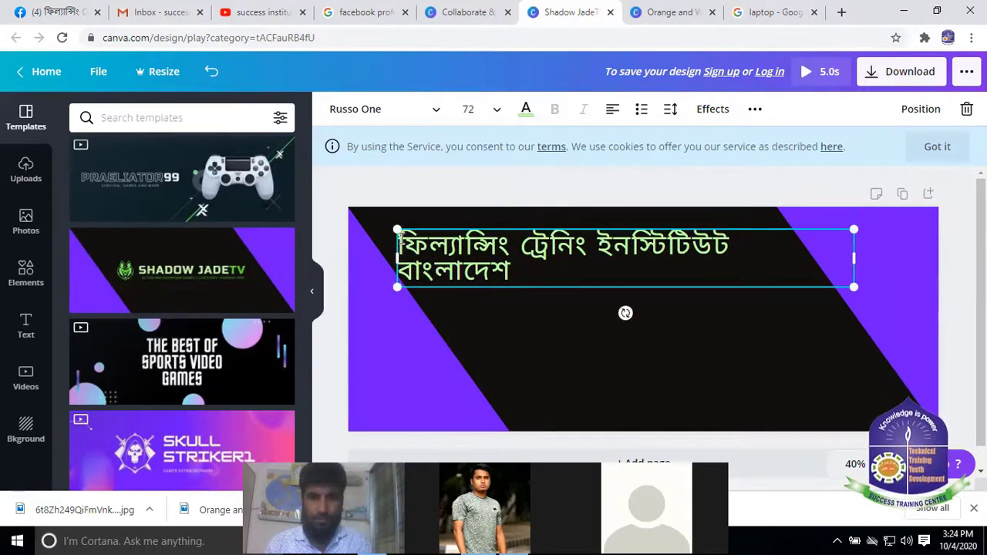
{"action": "left_click_drag", "start_coordinate": [400, 239], "coordinate": [511, 272]}
{"action": "left_click", "coordinate": [496, 112]}
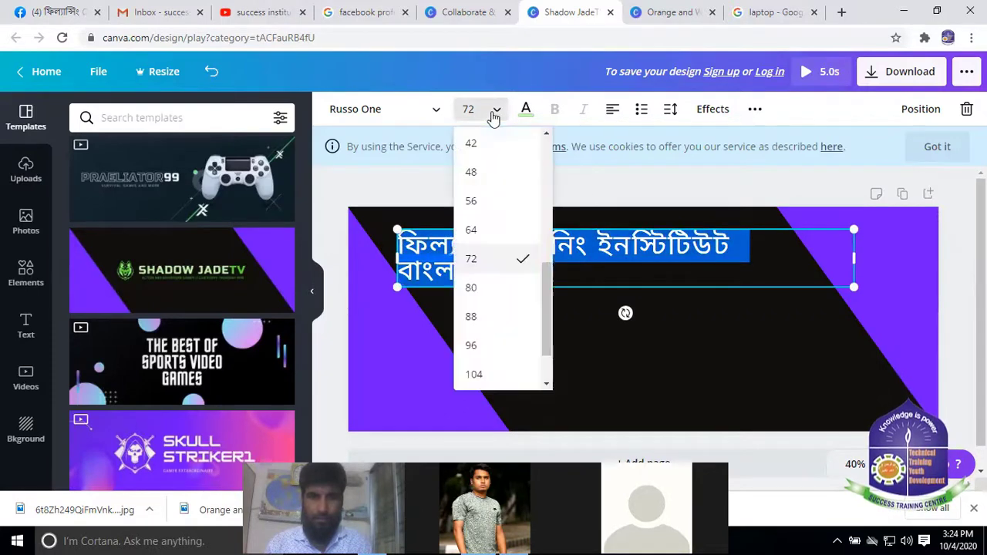
{"action": "left_click", "coordinate": [475, 231]}
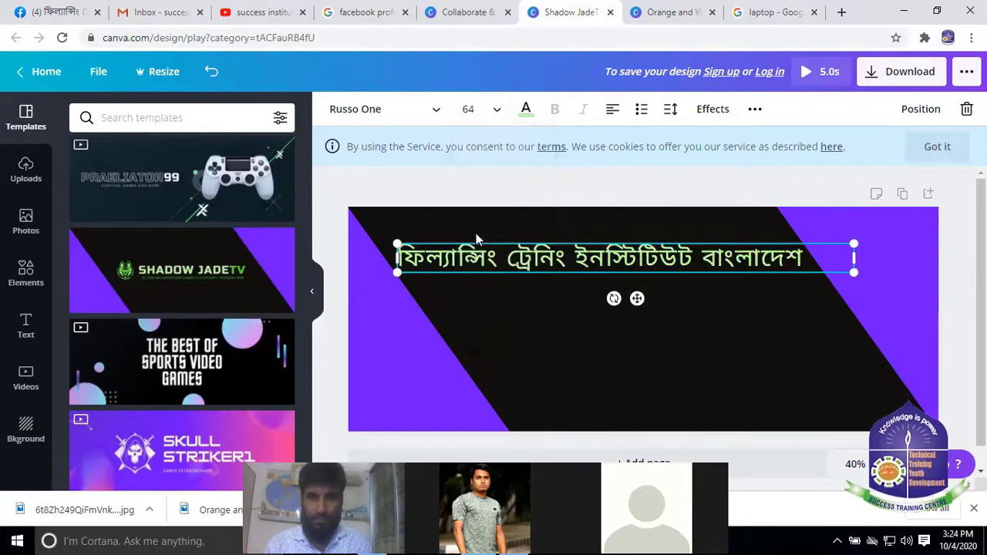
{"action": "left_click_drag", "start_coordinate": [595, 236], "coordinate": [582, 227]}
Change the heading's font size to 68 in the size box
{"action": "left_click", "coordinate": [496, 112]}
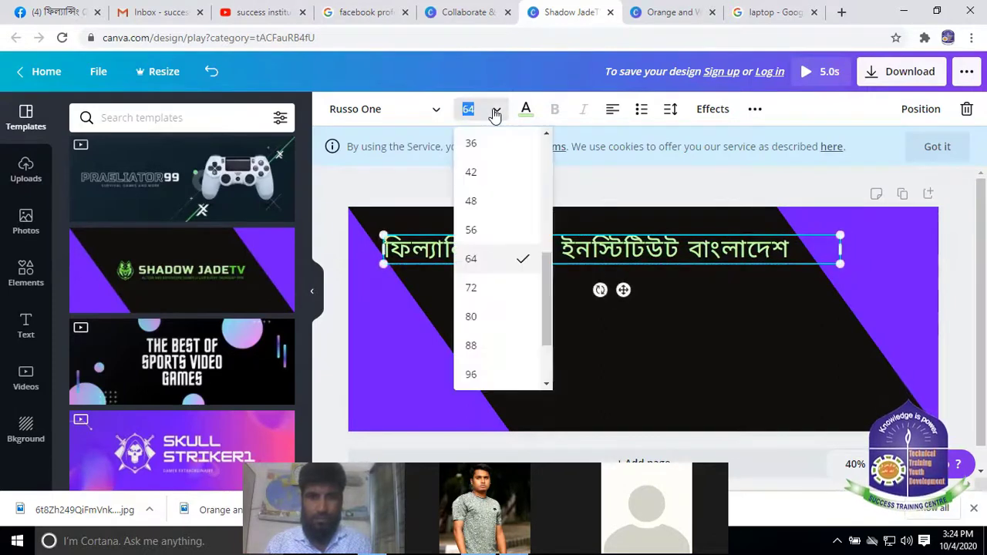
{"action": "left_click", "coordinate": [482, 109]}
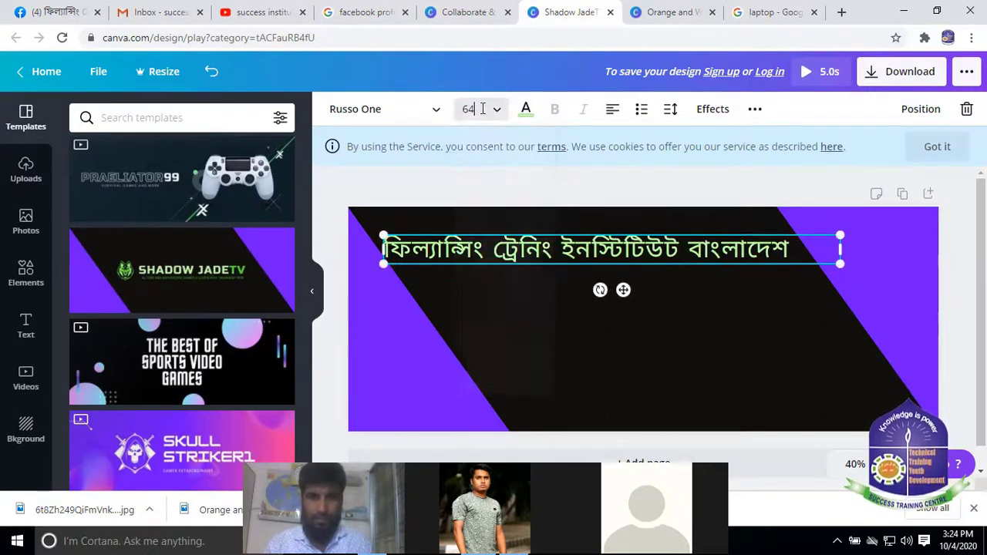
{"action": "key", "text": "BackSpace"}
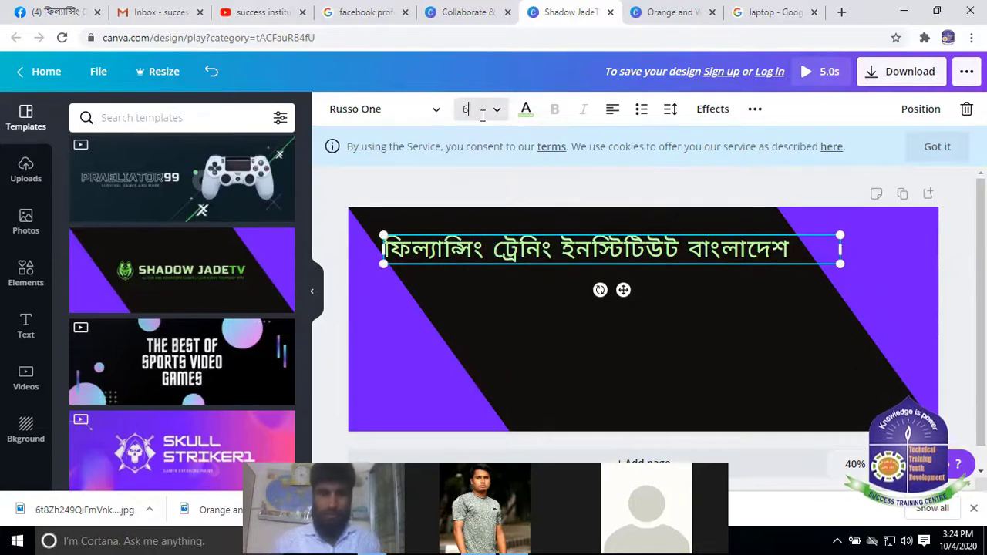
{"action": "type", "text": "8"}
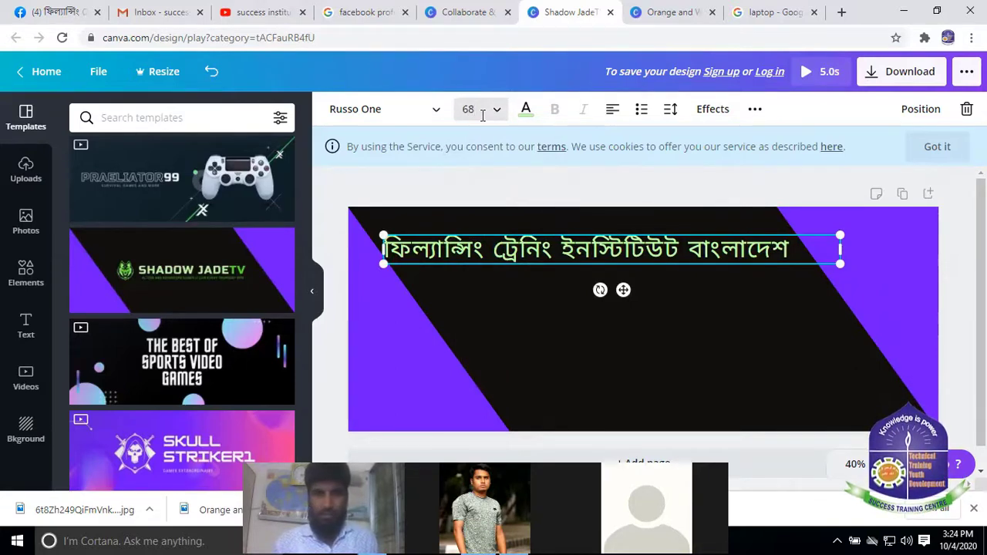
{"action": "left_click", "coordinate": [635, 346]}
Settle the heading at font size 66 and deselect it
{"action": "left_click", "coordinate": [622, 266]}
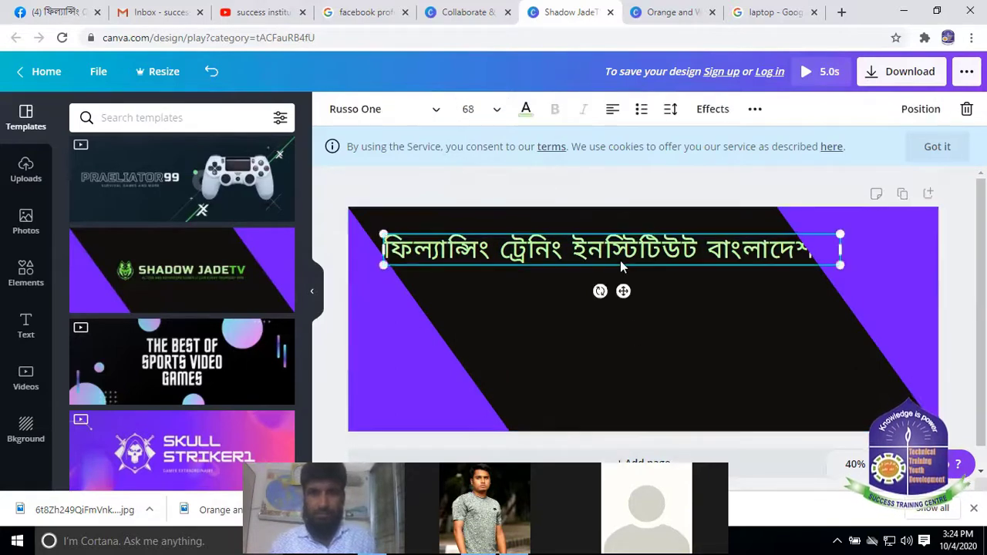
{"action": "left_click", "coordinate": [472, 109]}
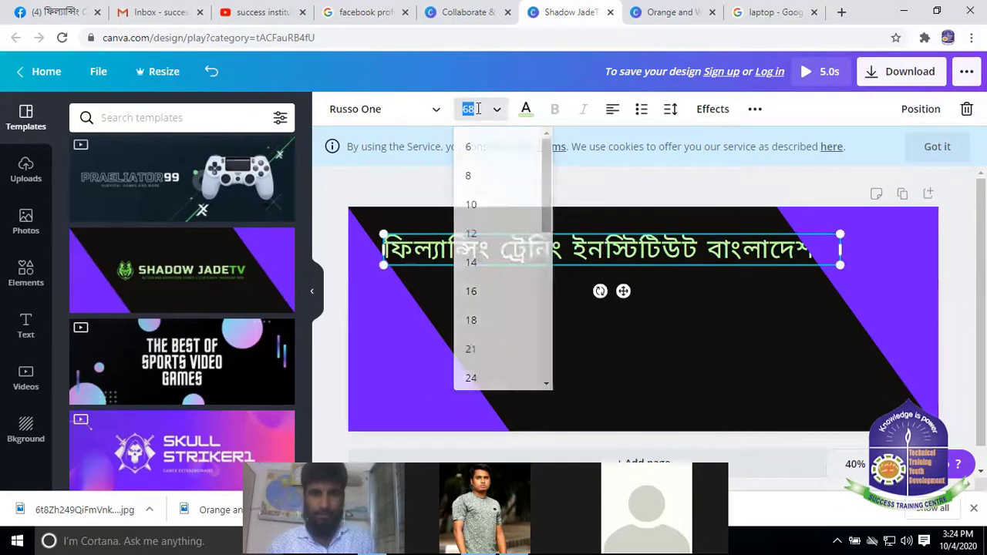
{"action": "left_click", "coordinate": [477, 109]}
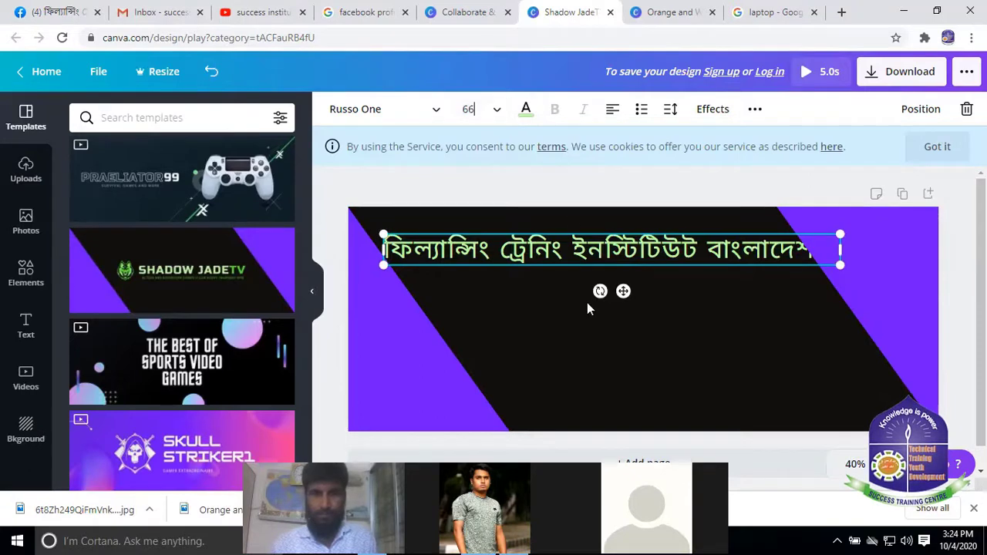
{"action": "left_click", "coordinate": [587, 302]}
{"action": "left_click", "coordinate": [572, 253]}
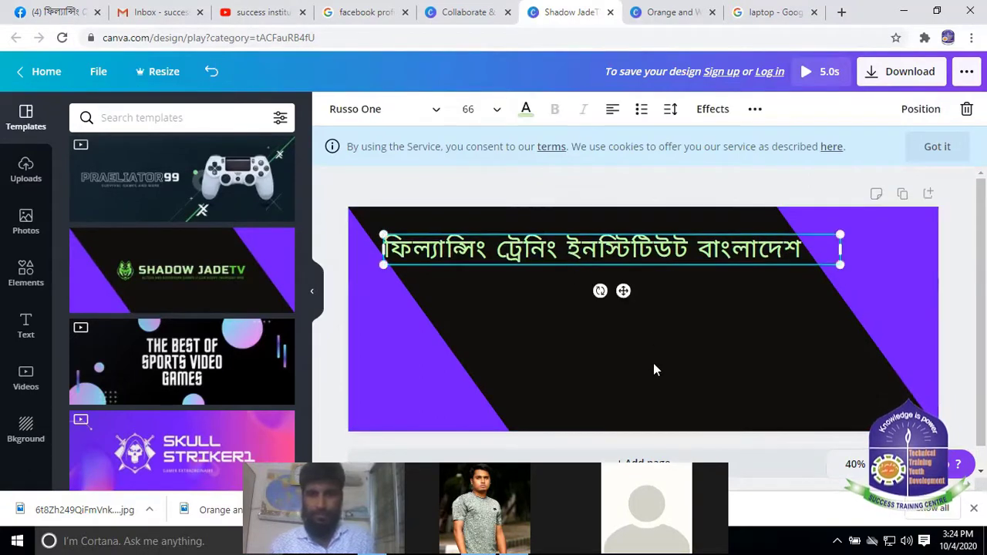
{"action": "left_click", "coordinate": [607, 308]}
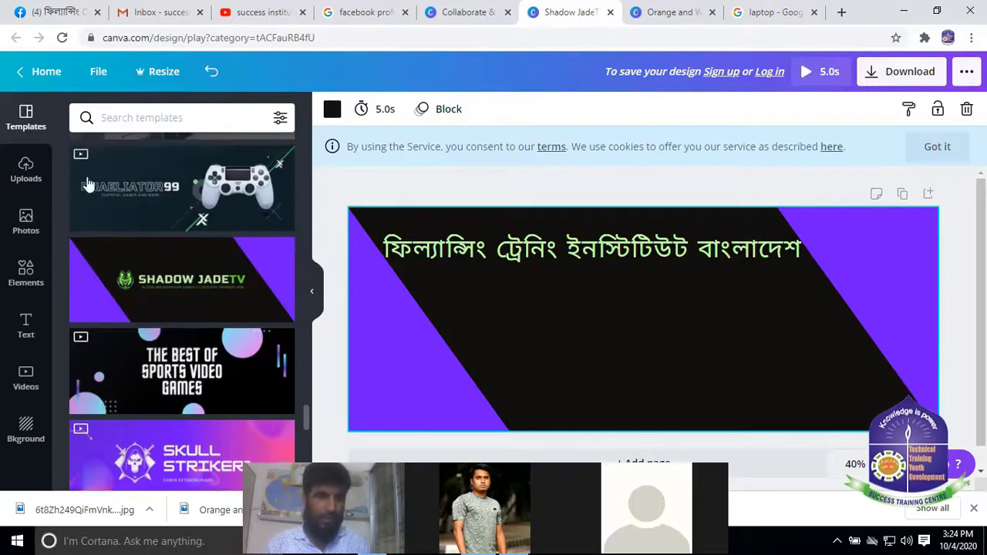
Sign up to Canva with a Google account, then show the uploaded images library
{"action": "left_click", "coordinate": [27, 171]}
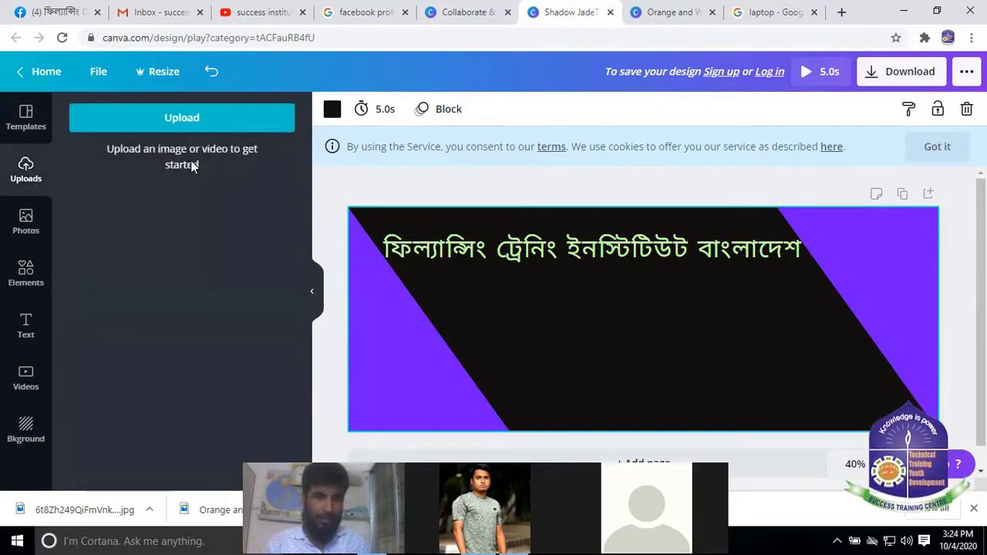
{"action": "left_click", "coordinate": [171, 115]}
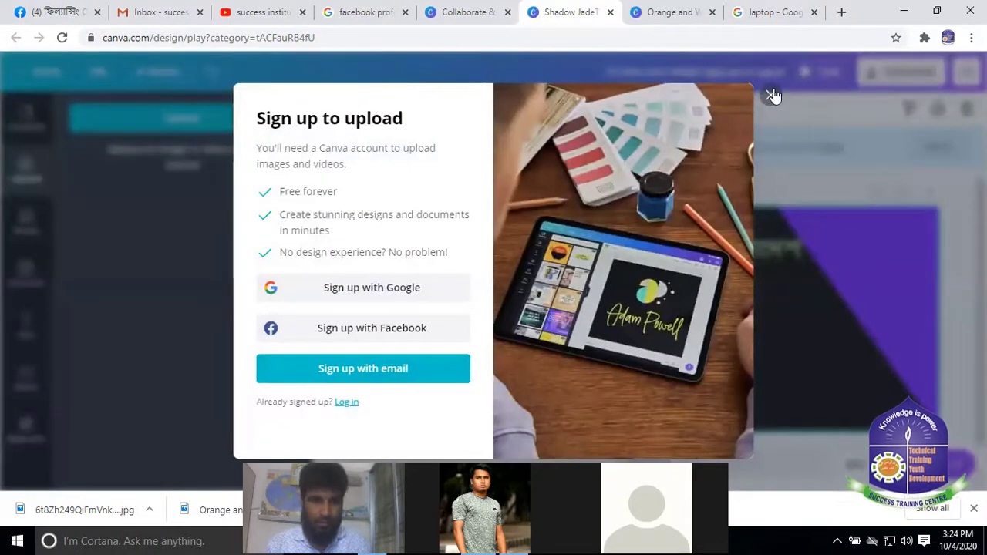
{"action": "left_click", "coordinate": [353, 288]}
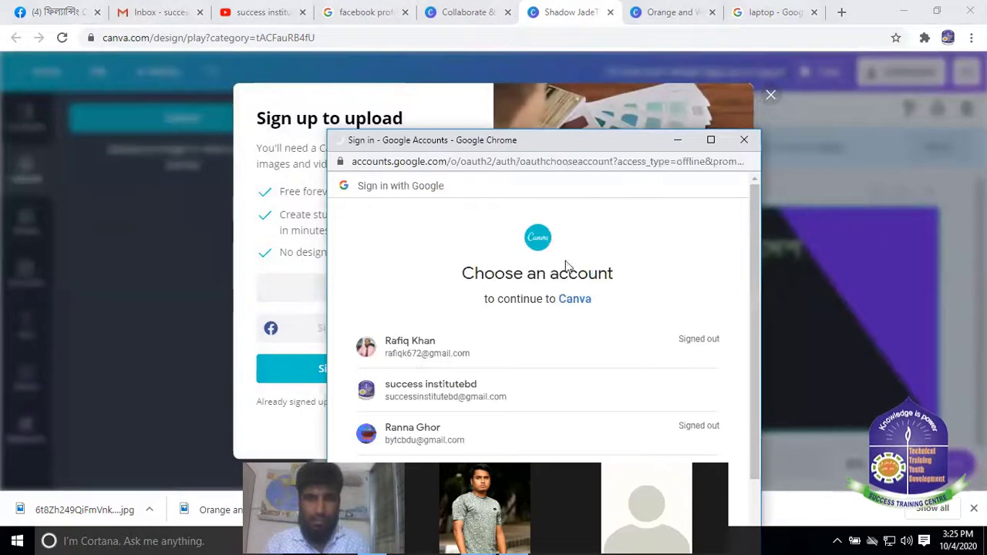
{"action": "scroll", "coordinate": [408, 336], "scroll_direction": "down", "scroll_amount": 2}
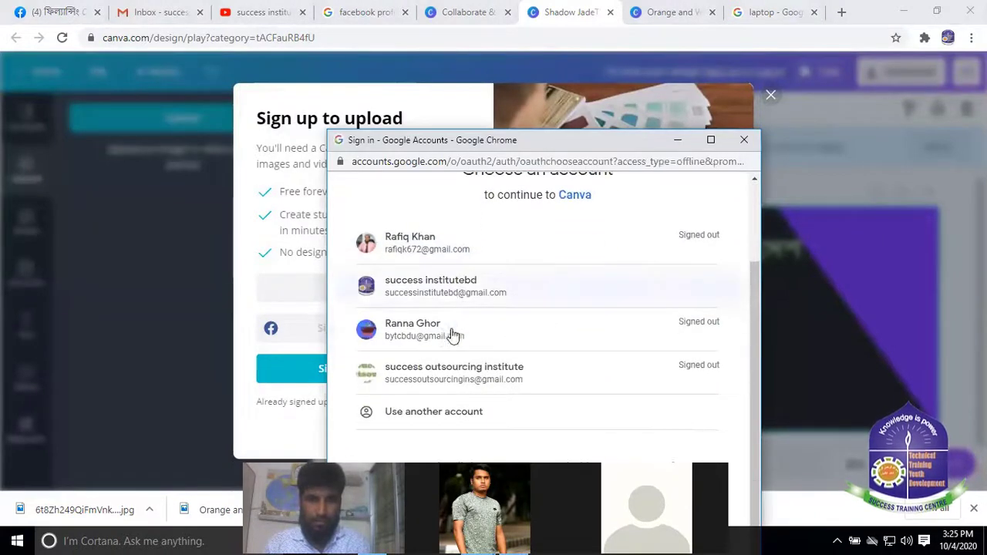
{"action": "left_click", "coordinate": [441, 283]}
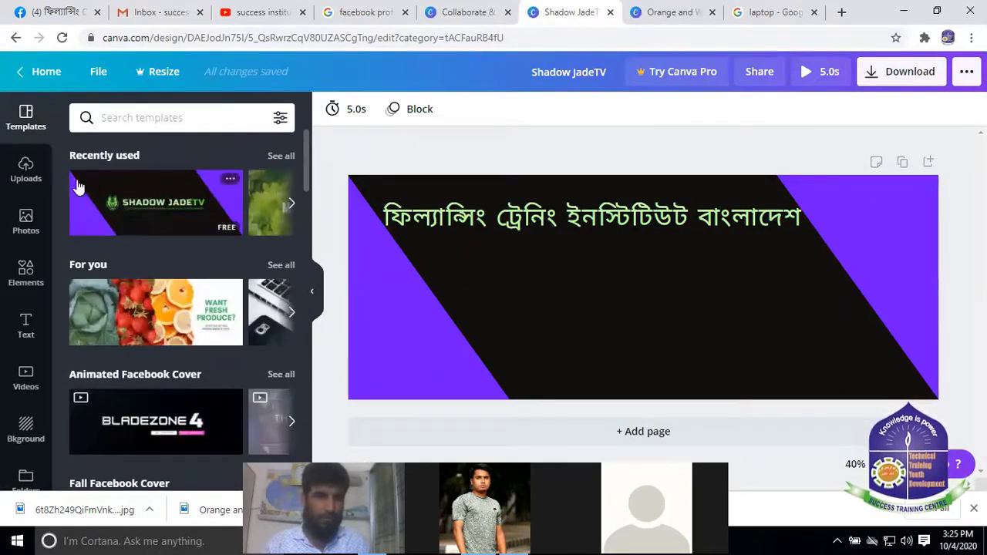
{"action": "left_click", "coordinate": [34, 175]}
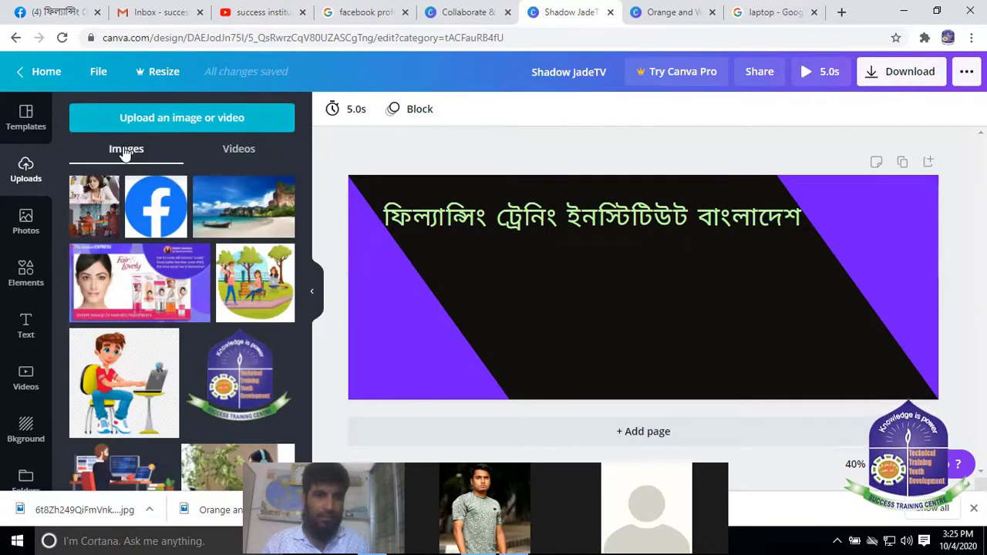
Upload the laptop photo from the computer's Downloads folder
{"action": "left_click", "coordinate": [177, 117]}
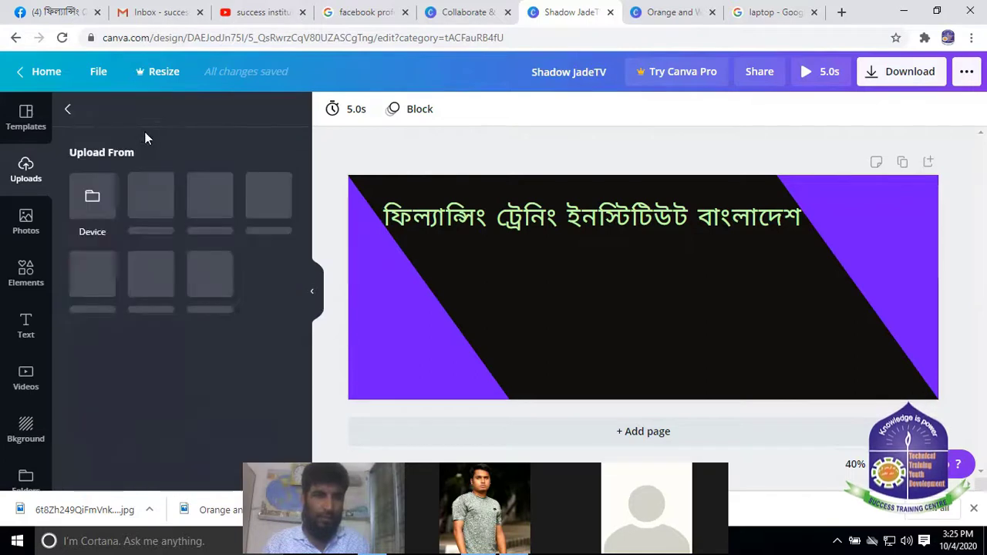
{"action": "left_click", "coordinate": [93, 198]}
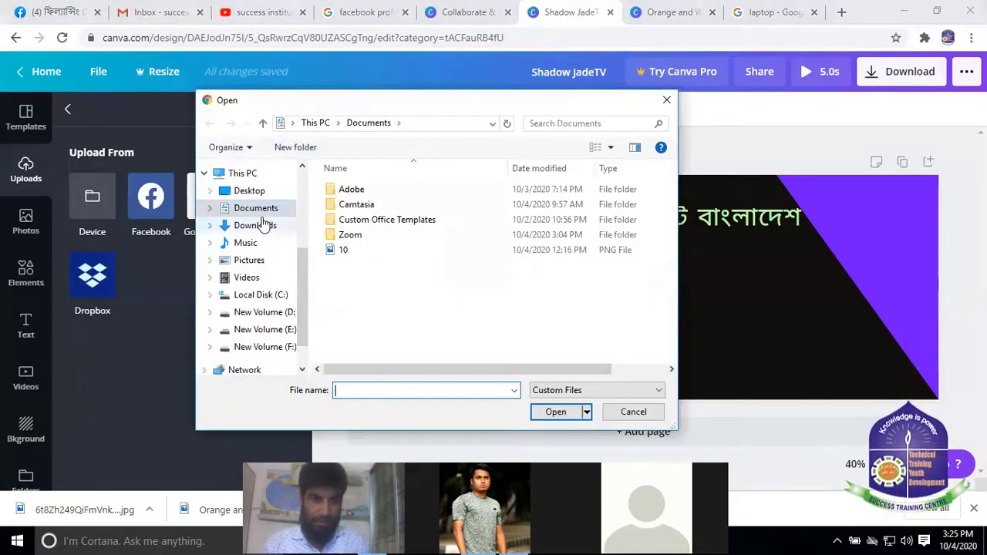
{"action": "scroll", "coordinate": [254, 224], "scroll_direction": "up", "scroll_amount": 2}
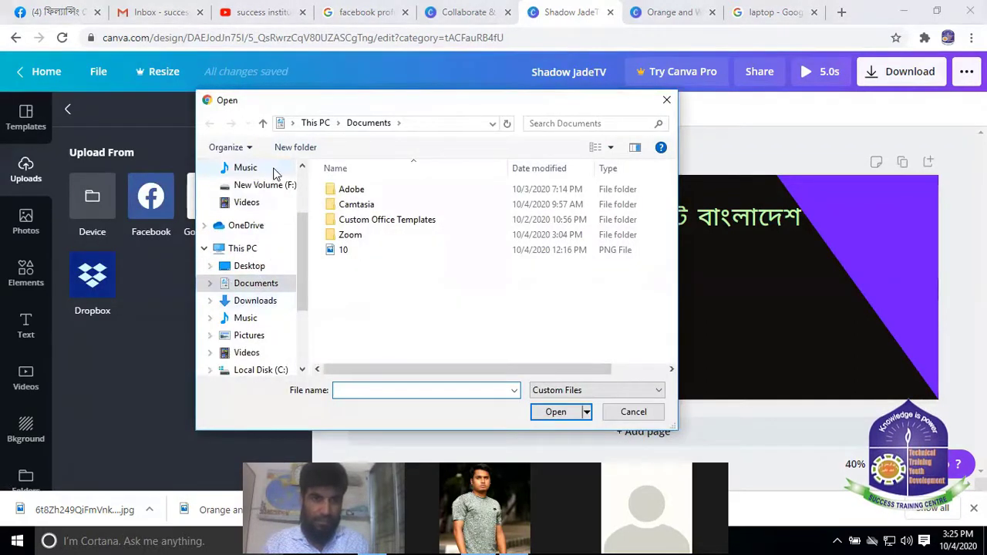
{"action": "left_click", "coordinate": [256, 301]}
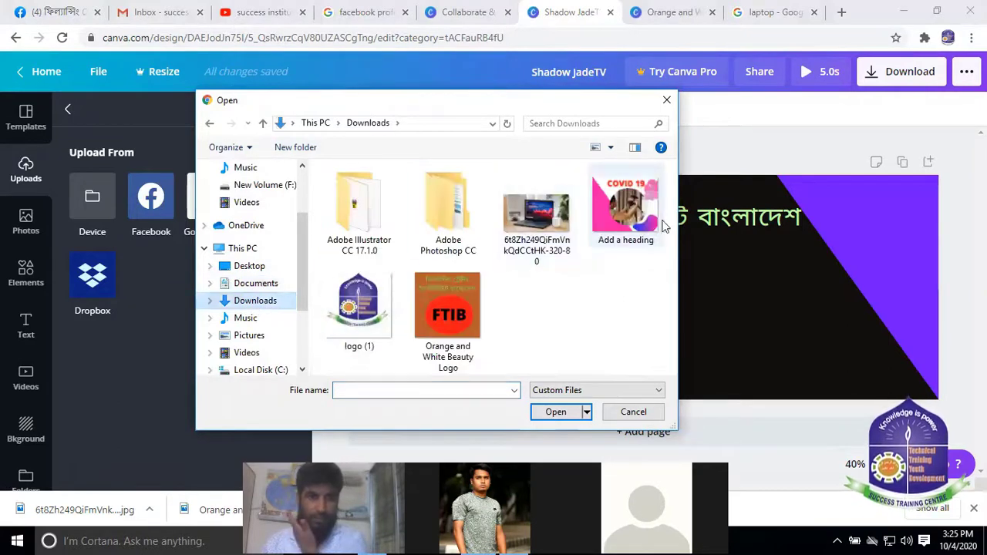
{"action": "left_click", "coordinate": [537, 216]}
{"action": "left_click", "coordinate": [562, 413]}
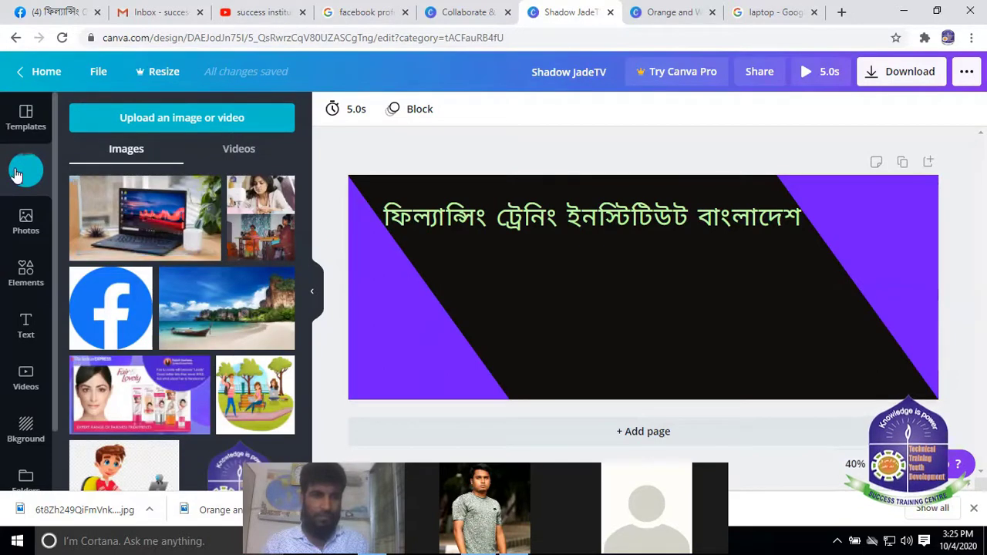
Add the laptop photo beneath the heading and stretch it to about 1,095 × 508
{"action": "left_click", "coordinate": [162, 223]}
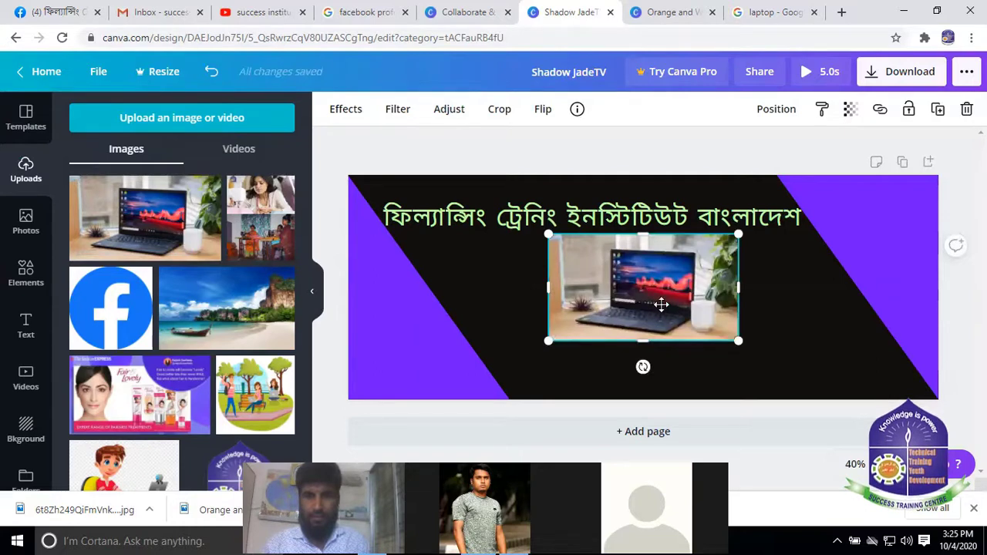
{"action": "left_click_drag", "start_coordinate": [659, 304], "coordinate": [650, 292]}
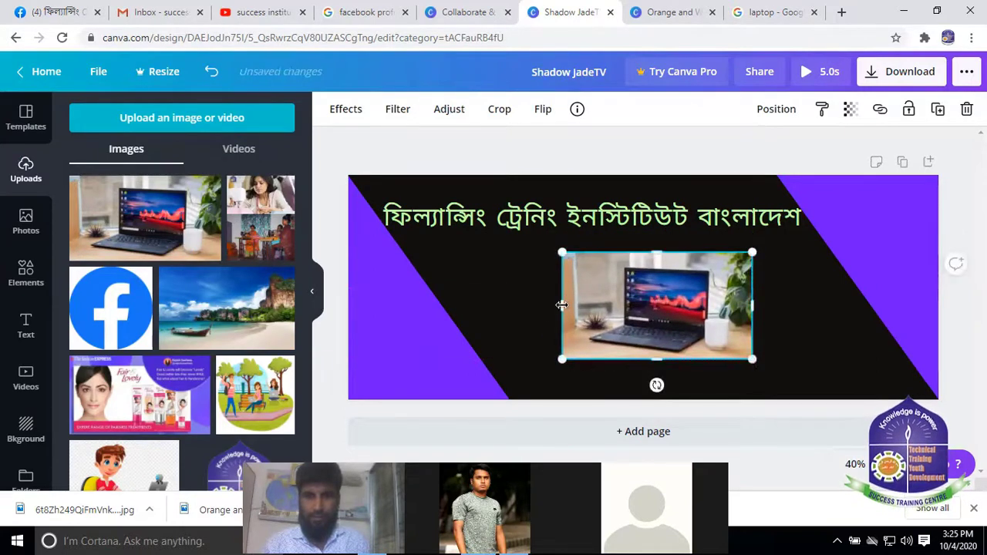
{"action": "left_click_drag", "start_coordinate": [561, 304], "coordinate": [501, 304]}
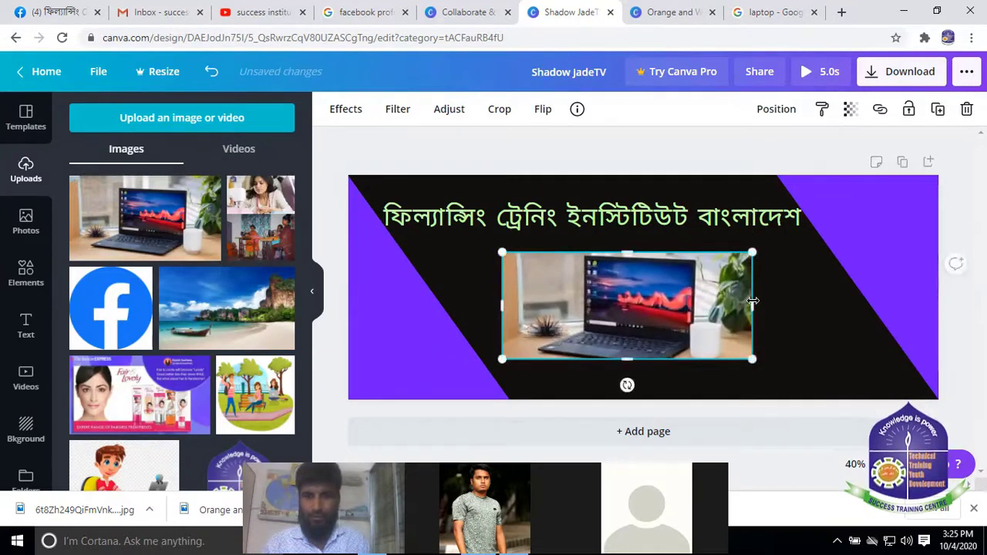
{"action": "left_click_drag", "start_coordinate": [753, 300], "coordinate": [823, 303]}
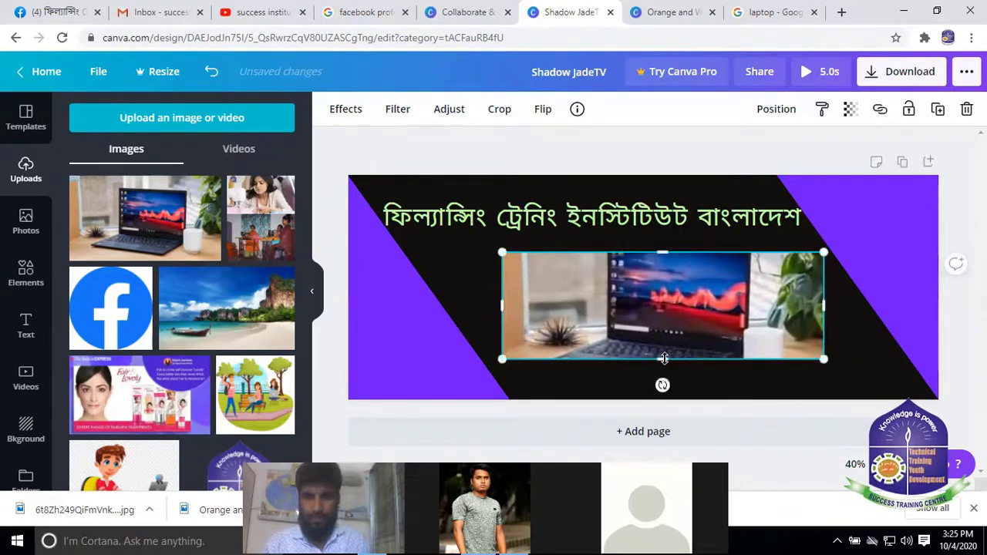
{"action": "left_click_drag", "start_coordinate": [665, 373], "coordinate": [664, 383]}
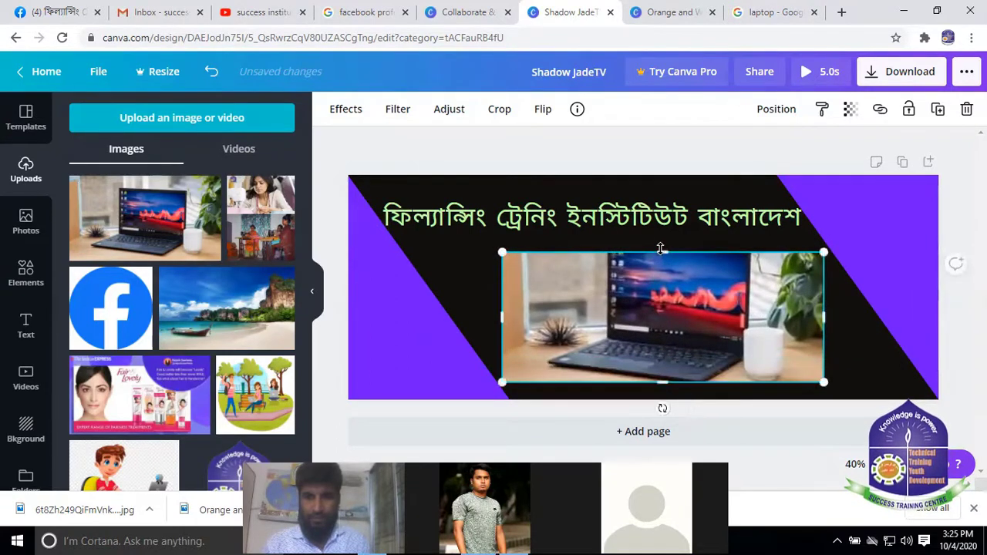
{"action": "left_click_drag", "start_coordinate": [662, 246], "coordinate": [661, 241]}
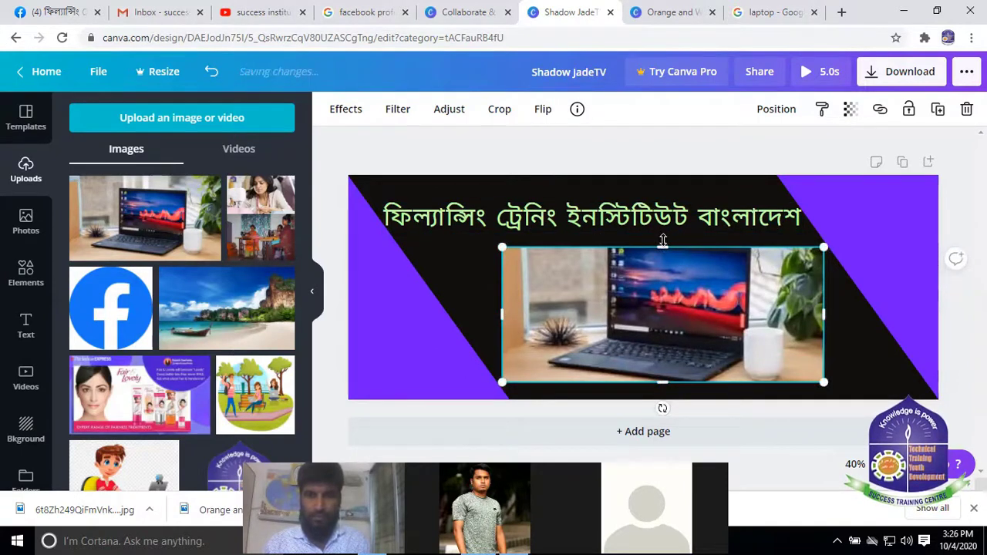
{"action": "left_click_drag", "start_coordinate": [663, 240], "coordinate": [662, 234]}
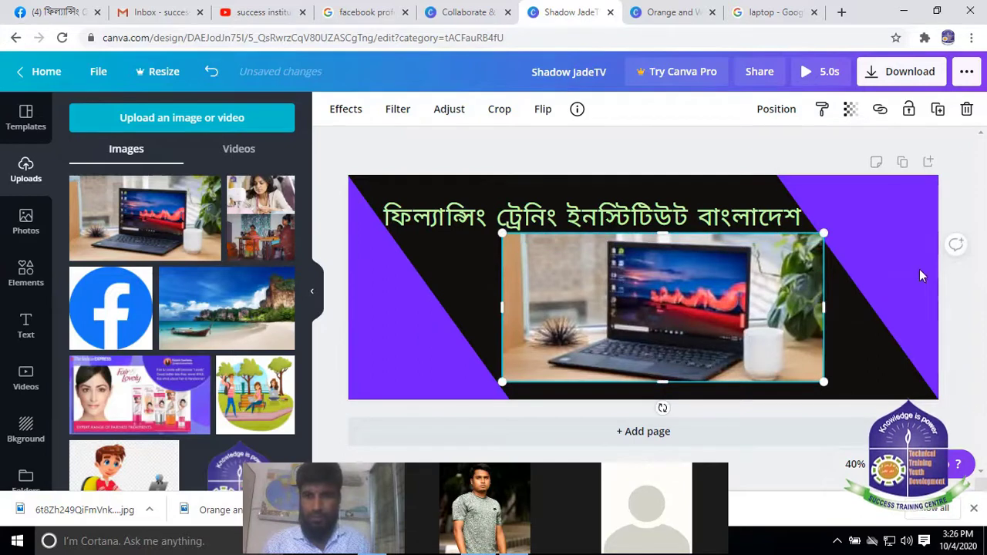
{"action": "left_click", "coordinate": [902, 255]}
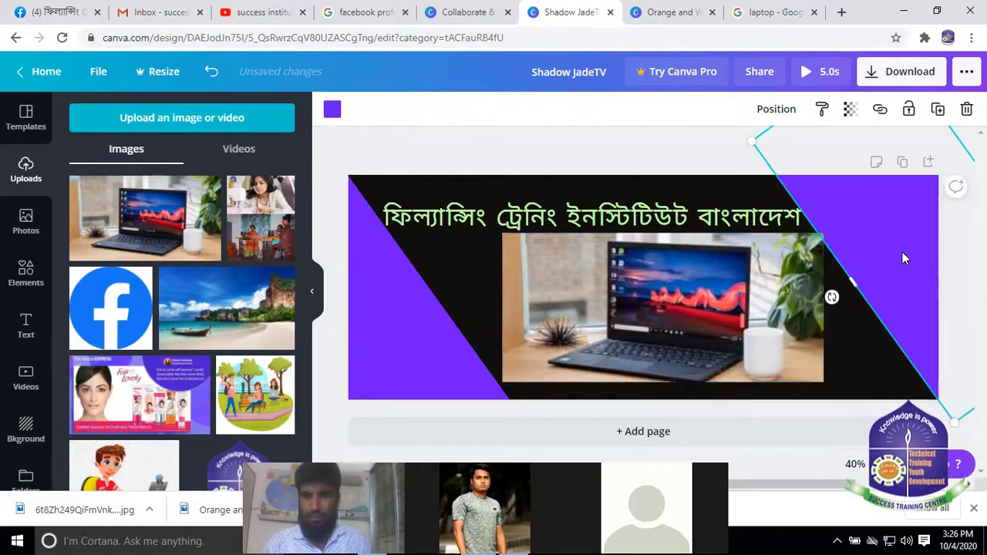
{"action": "left_click", "coordinate": [752, 276]}
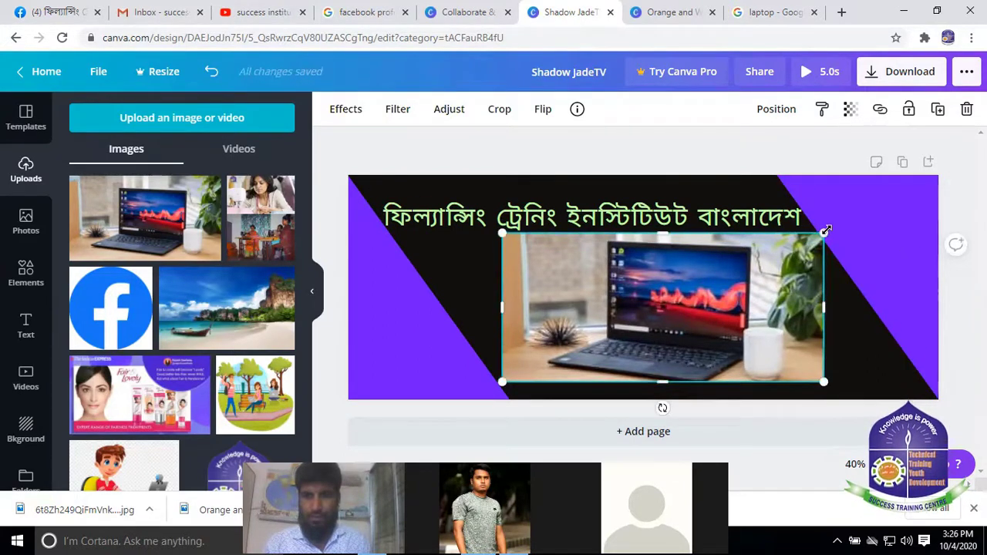
{"action": "left_click_drag", "start_coordinate": [824, 232], "coordinate": [802, 252]}
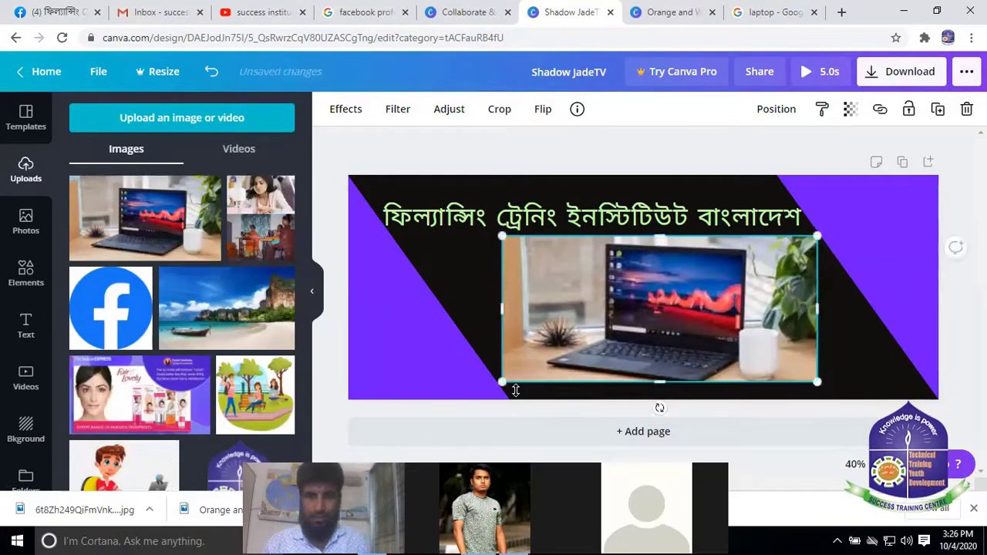
Add a circle photo frame from Elements and size it over the laptop photo
{"action": "left_click", "coordinate": [23, 277]}
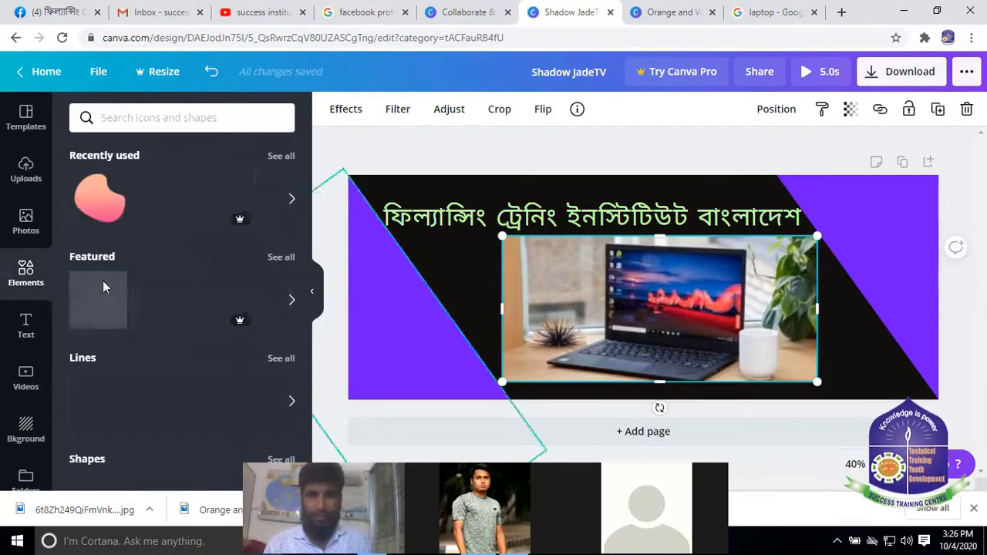
{"action": "scroll", "coordinate": [124, 285], "scroll_direction": "down", "scroll_amount": 5}
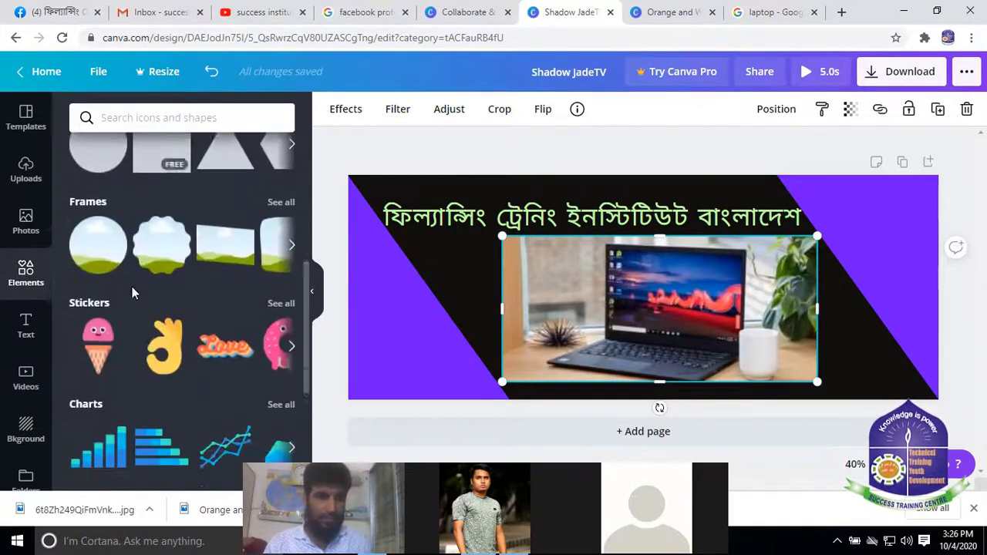
{"action": "left_click", "coordinate": [98, 244]}
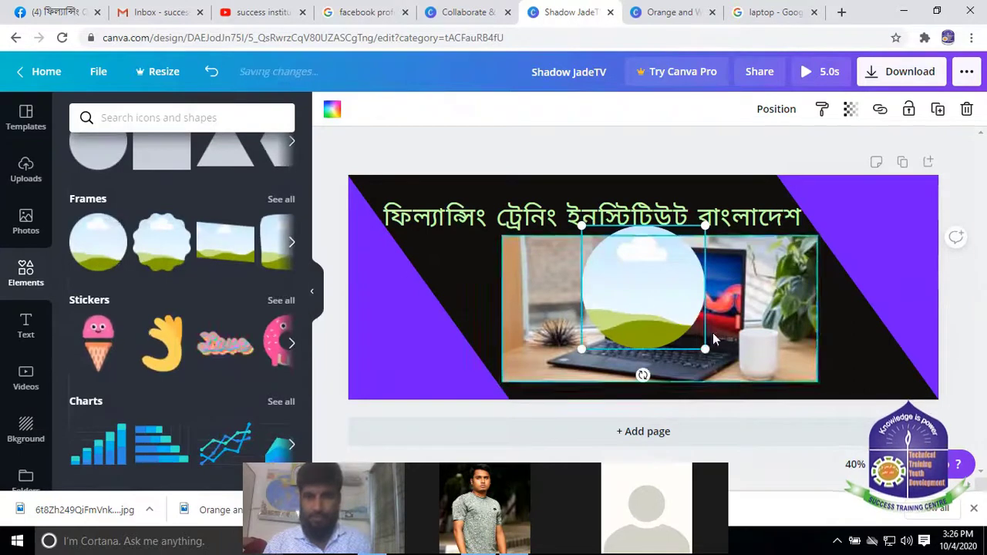
{"action": "left_click_drag", "start_coordinate": [705, 348], "coordinate": [778, 422]}
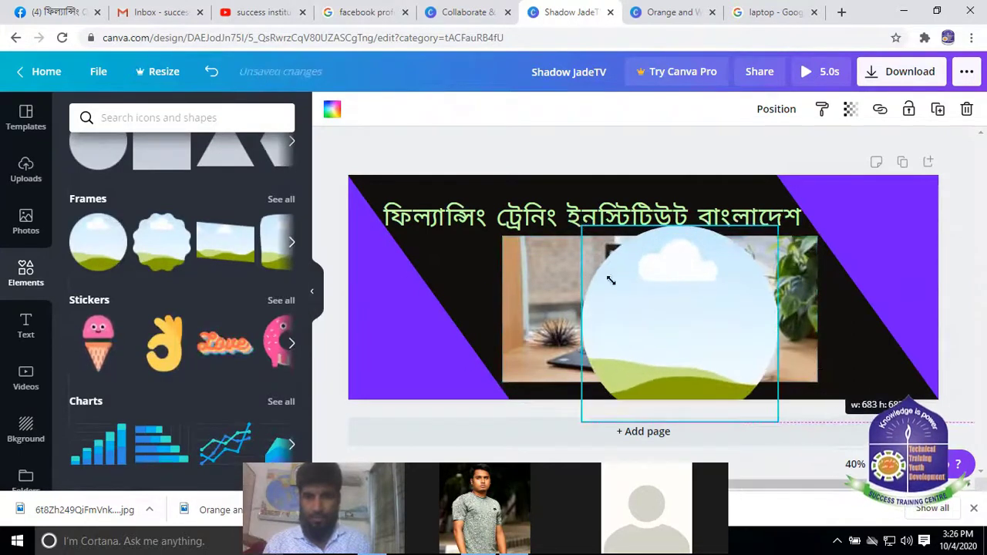
{"action": "left_click_drag", "start_coordinate": [582, 226], "coordinate": [467, 232]}
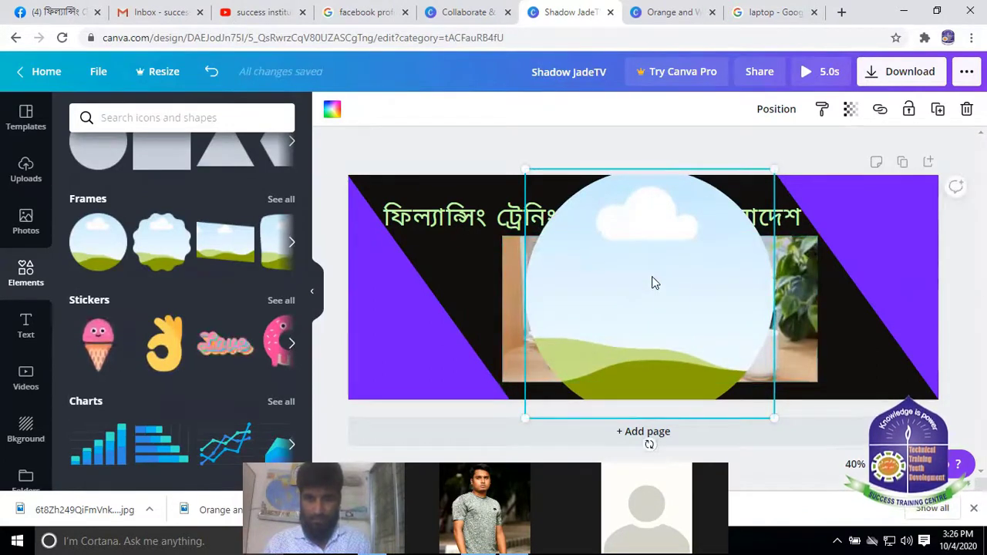
{"action": "left_click_drag", "start_coordinate": [522, 167], "coordinate": [558, 231]}
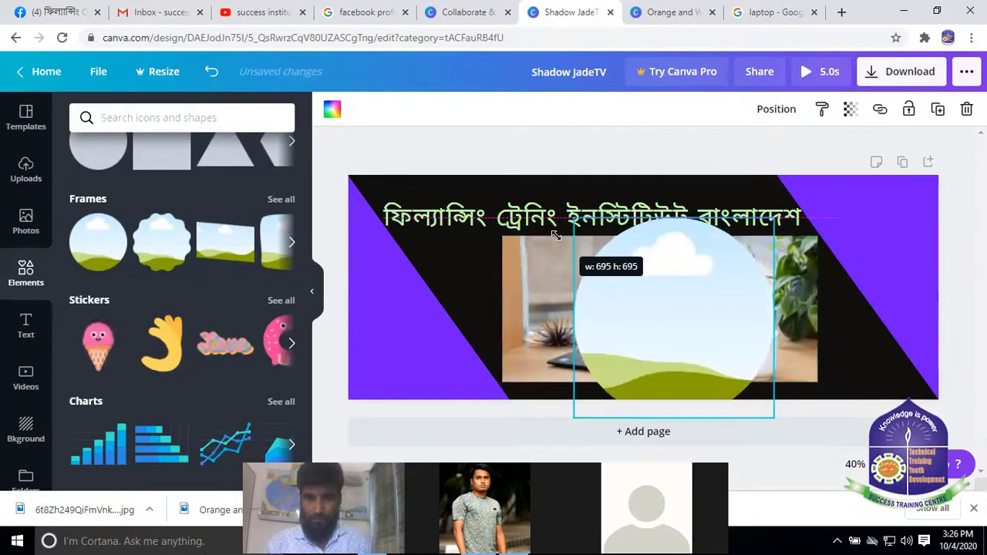
{"action": "left_click_drag", "start_coordinate": [584, 289], "coordinate": [570, 289]}
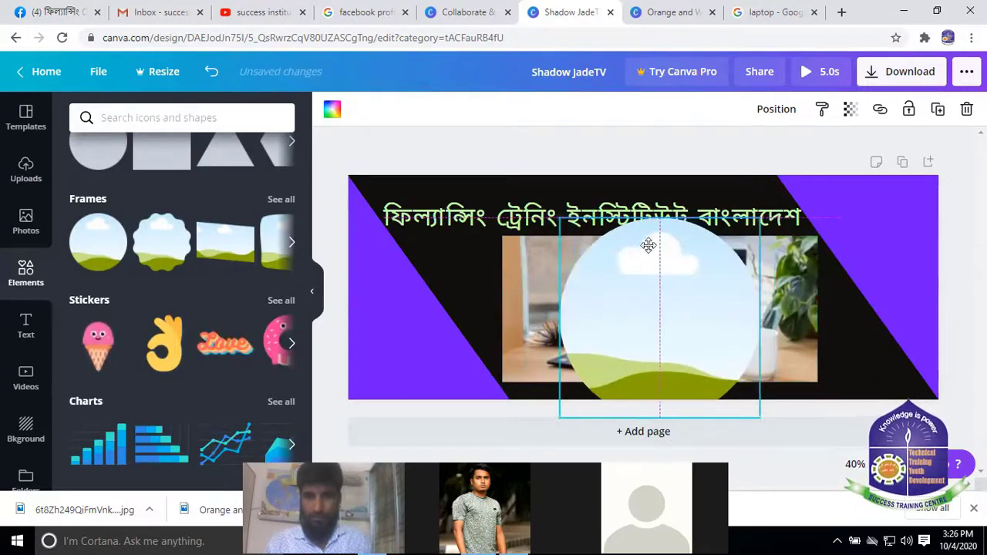
Send the circle frame backward and drop the laptop photo into it
{"action": "left_click", "coordinate": [774, 109]}
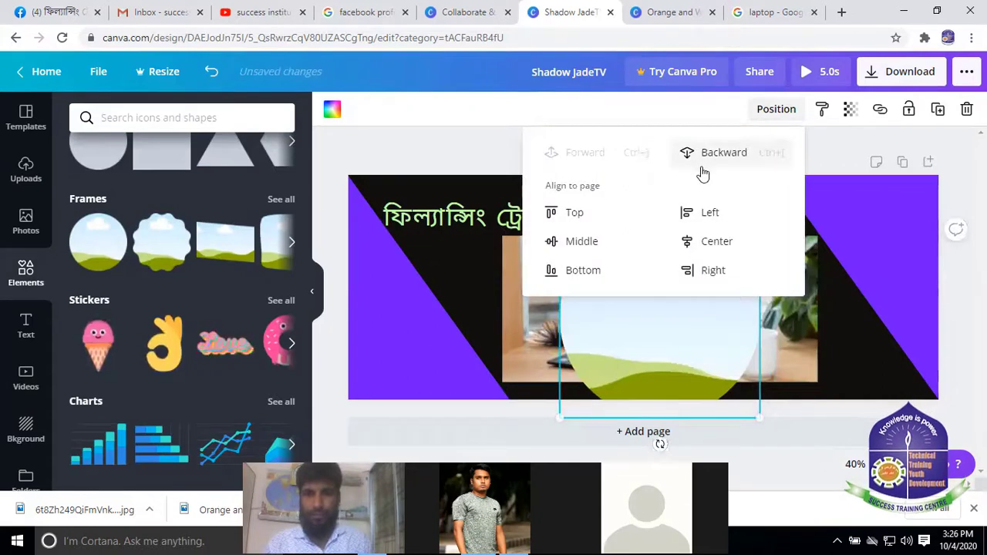
{"action": "left_click", "coordinate": [723, 154]}
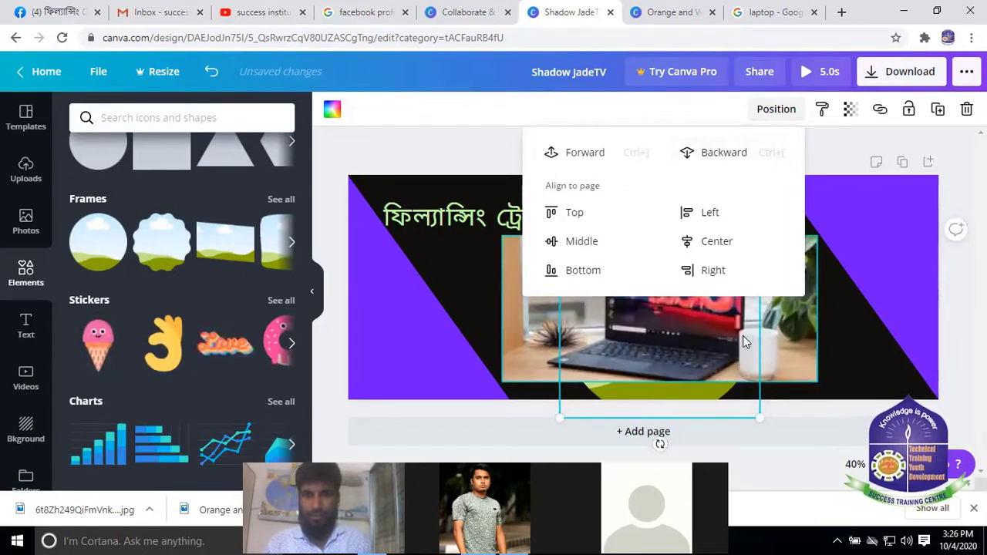
{"action": "left_click", "coordinate": [623, 311]}
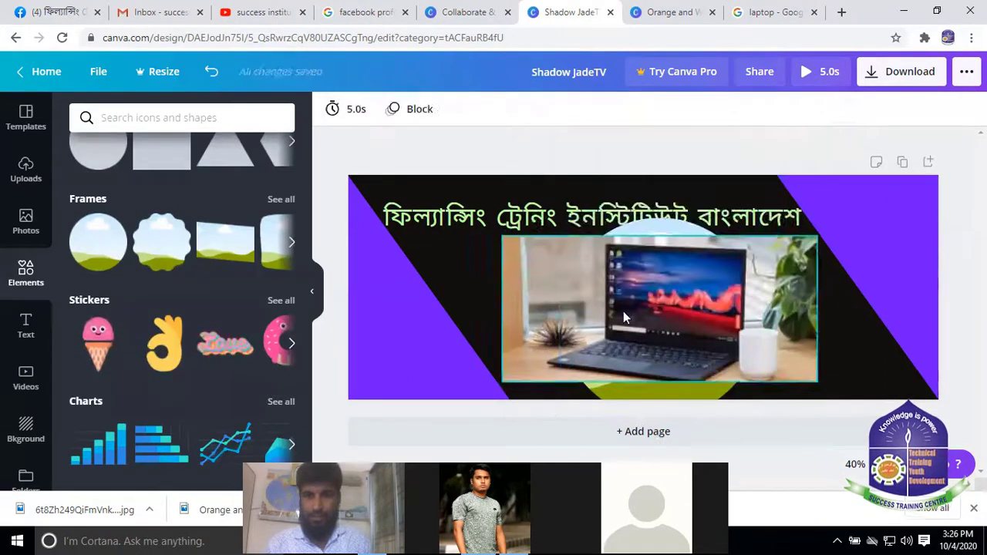
{"action": "left_click", "coordinate": [623, 310]}
{"action": "left_click_drag", "start_coordinate": [679, 280], "coordinate": [653, 326]}
{"action": "left_click", "coordinate": [845, 308]}
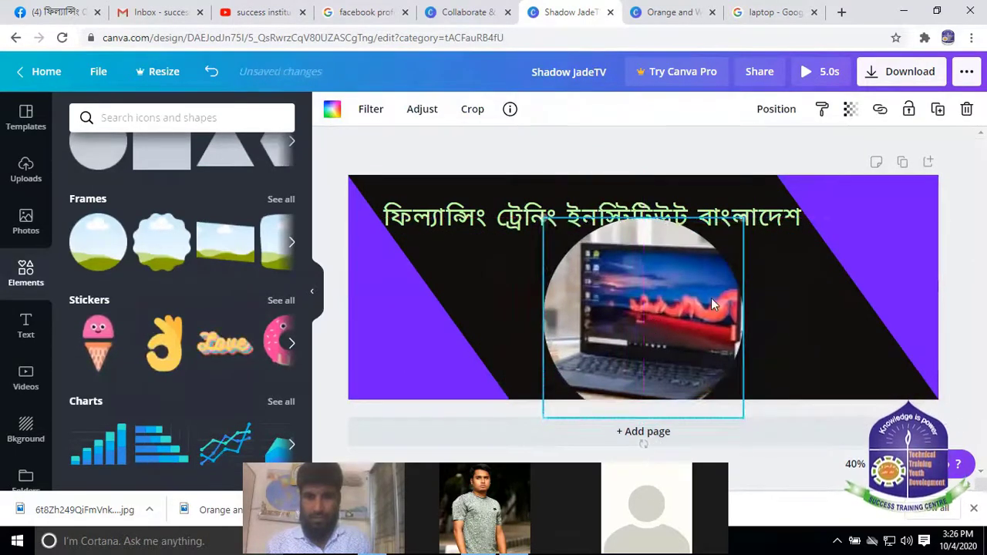
Resize the framed laptop to about 659 × 659, centred under the title
{"action": "left_click", "coordinate": [786, 302]}
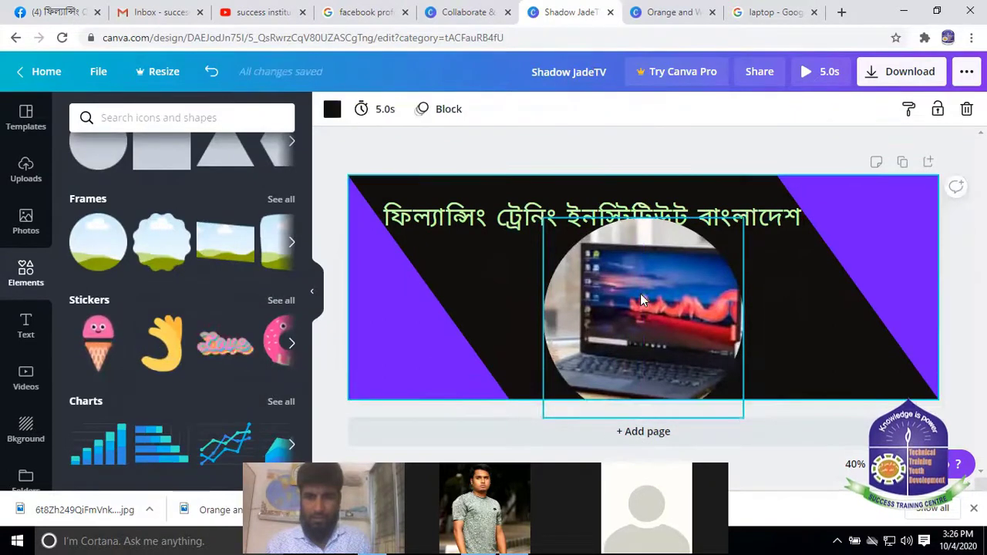
{"action": "left_click_drag", "start_coordinate": [640, 293], "coordinate": [641, 301]}
{"action": "left_click_drag", "start_coordinate": [546, 223], "coordinate": [549, 229]}
{"action": "left_click_drag", "start_coordinate": [788, 195], "coordinate": [787, 196]}
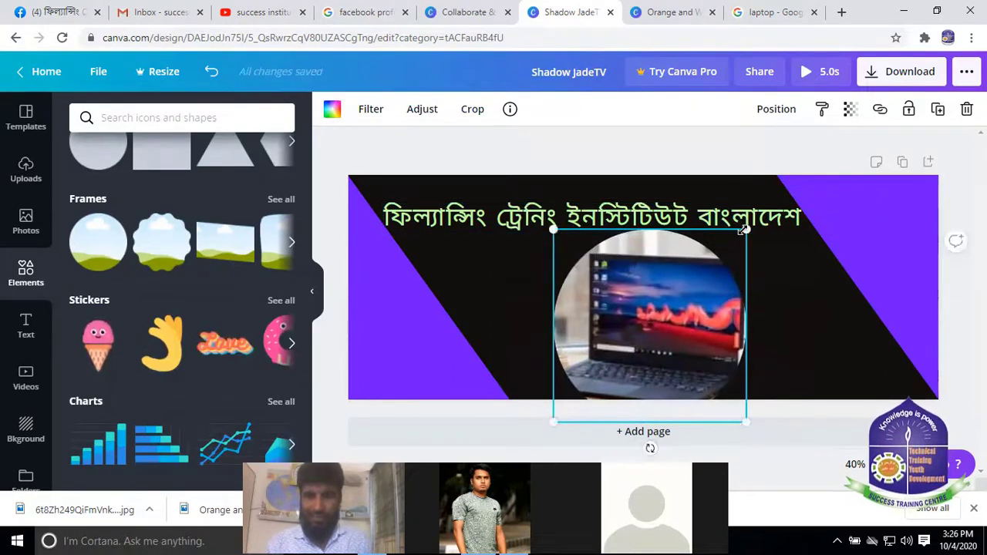
{"action": "left_click_drag", "start_coordinate": [550, 226], "coordinate": [555, 231]}
{"action": "left_click", "coordinate": [826, 292]}
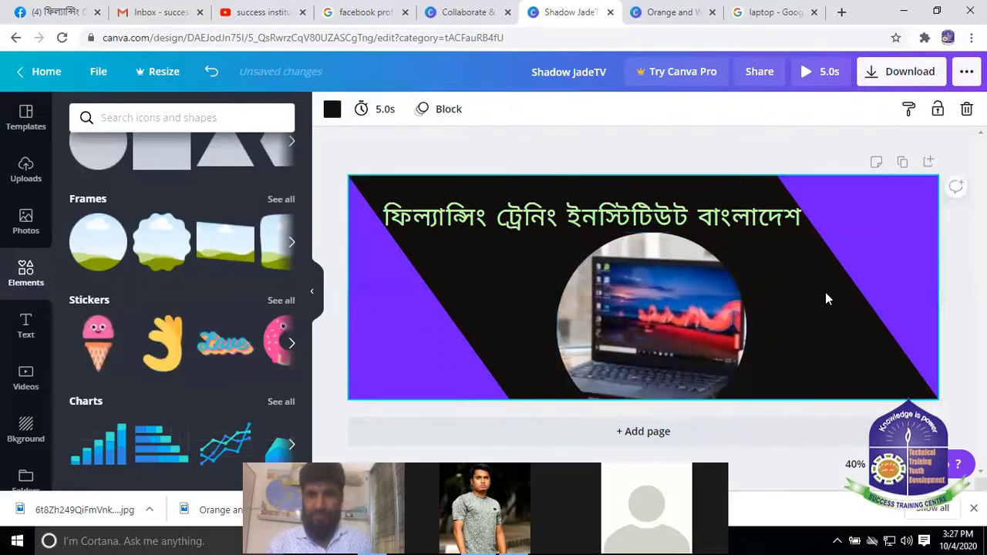
{"action": "left_click", "coordinate": [695, 284]}
{"action": "left_click", "coordinate": [826, 345]}
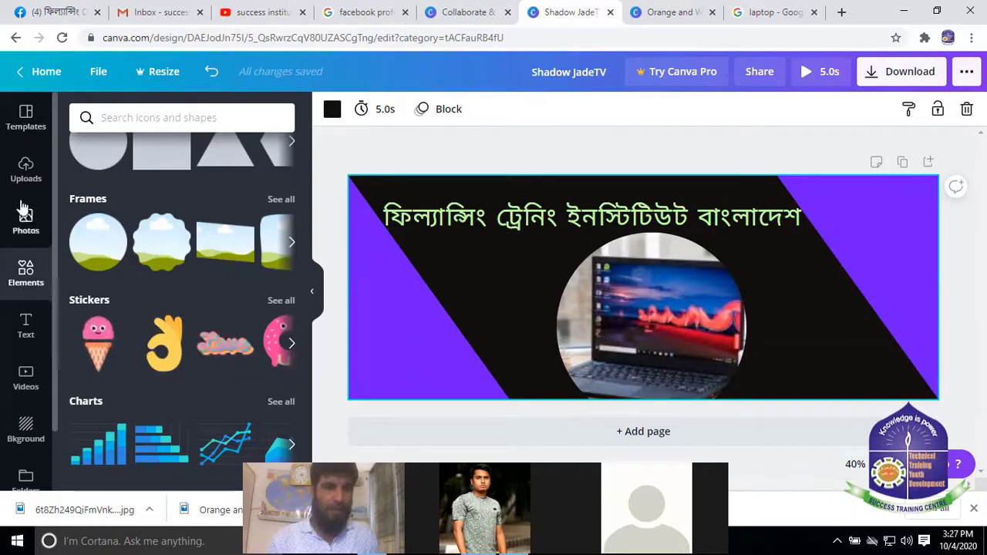
Upload the Orange and White Beauty Logo file from the computer
{"action": "left_click", "coordinate": [23, 176]}
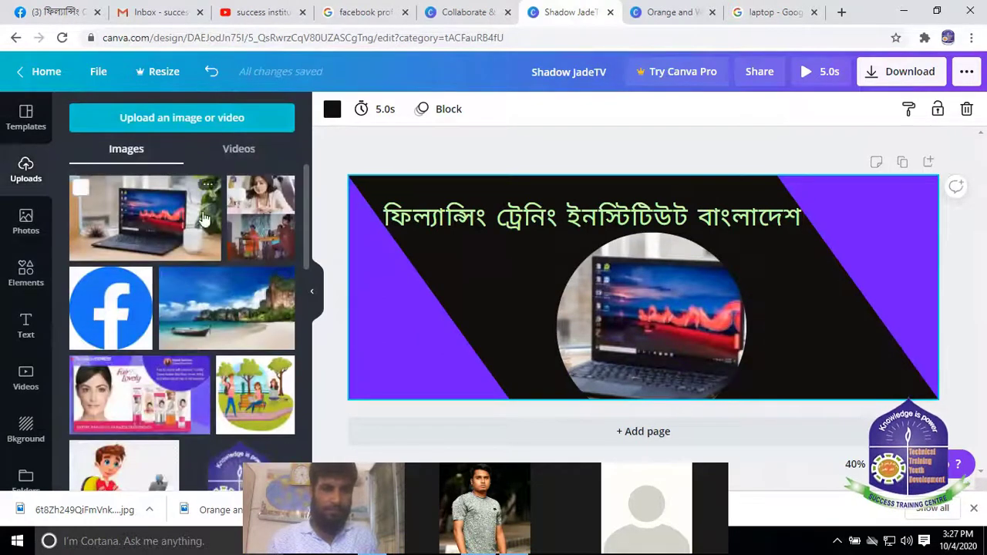
{"action": "left_click", "coordinate": [175, 117]}
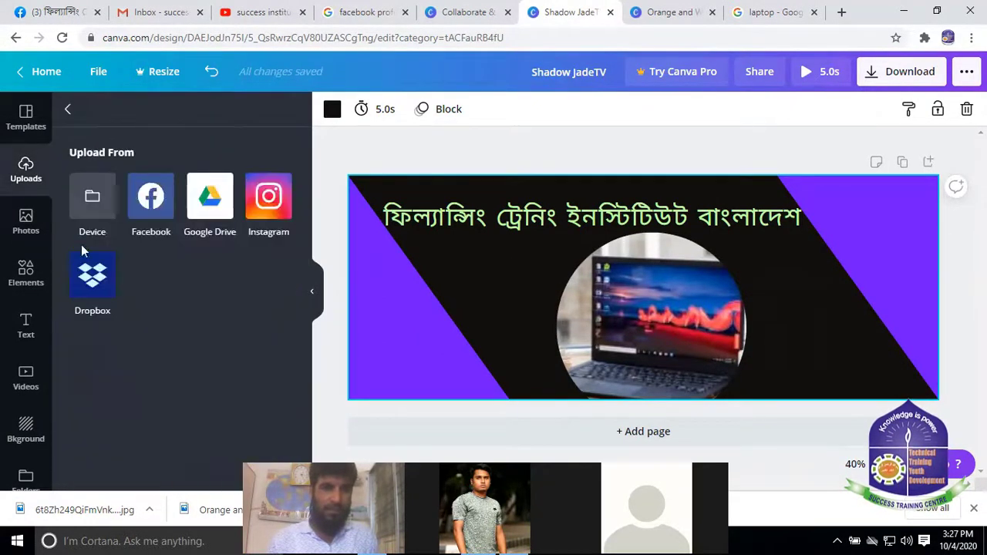
{"action": "left_click", "coordinate": [92, 202]}
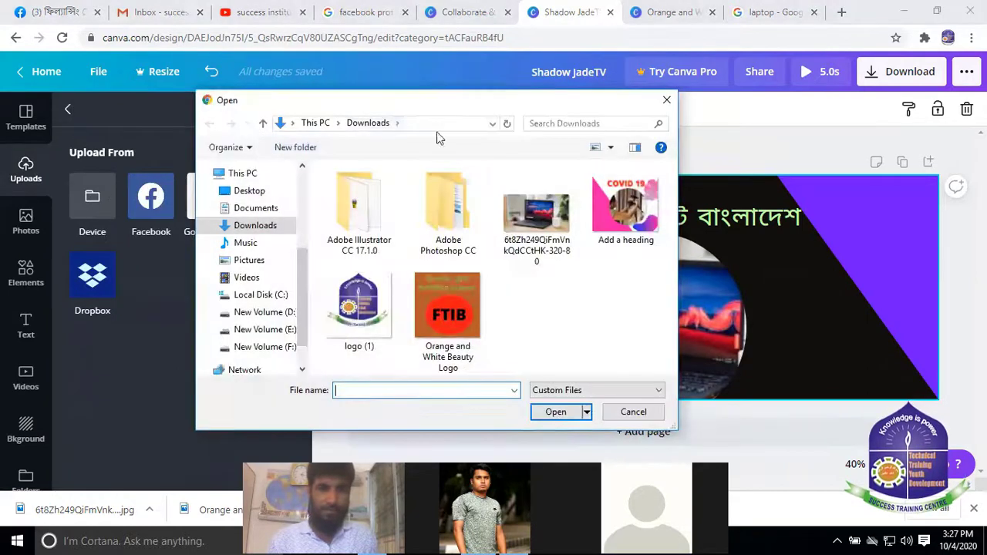
{"action": "left_click", "coordinate": [457, 308]}
{"action": "left_click", "coordinate": [555, 412]}
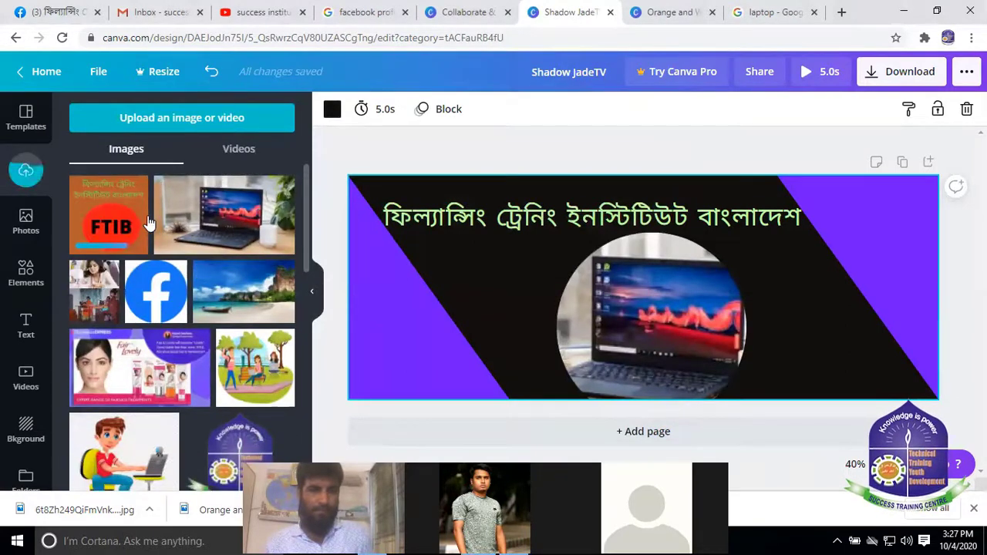
Place the FTIB logo in the cover's top-right corner at about 220 × 220
{"action": "left_click", "coordinate": [99, 213]}
{"action": "left_click_drag", "start_coordinate": [634, 277], "coordinate": [871, 223]}
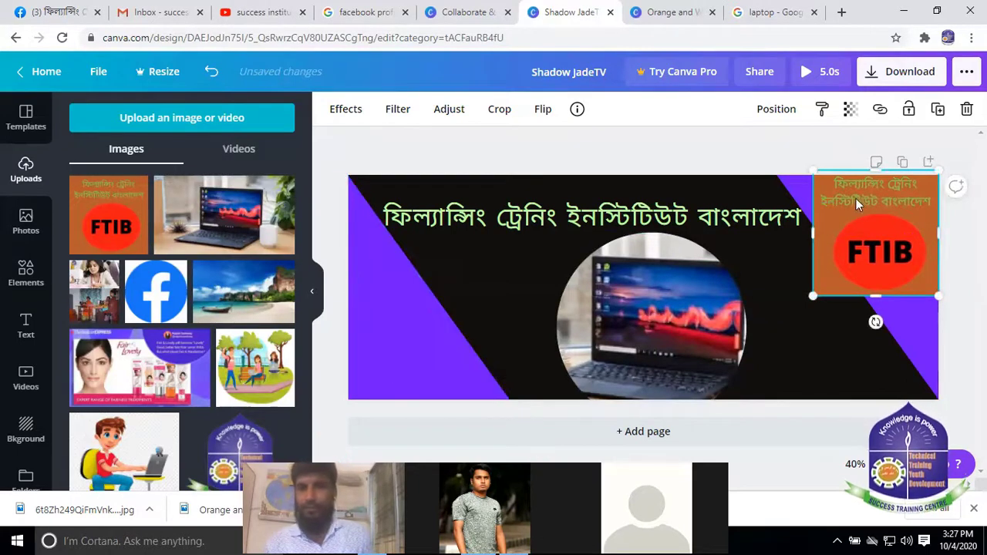
{"action": "left_click_drag", "start_coordinate": [812, 170], "coordinate": [852, 210]}
{"action": "left_click_drag", "start_coordinate": [850, 297], "coordinate": [875, 272]}
{"action": "left_click_drag", "start_coordinate": [915, 235], "coordinate": [908, 217]}
{"action": "left_click", "coordinate": [788, 365]}
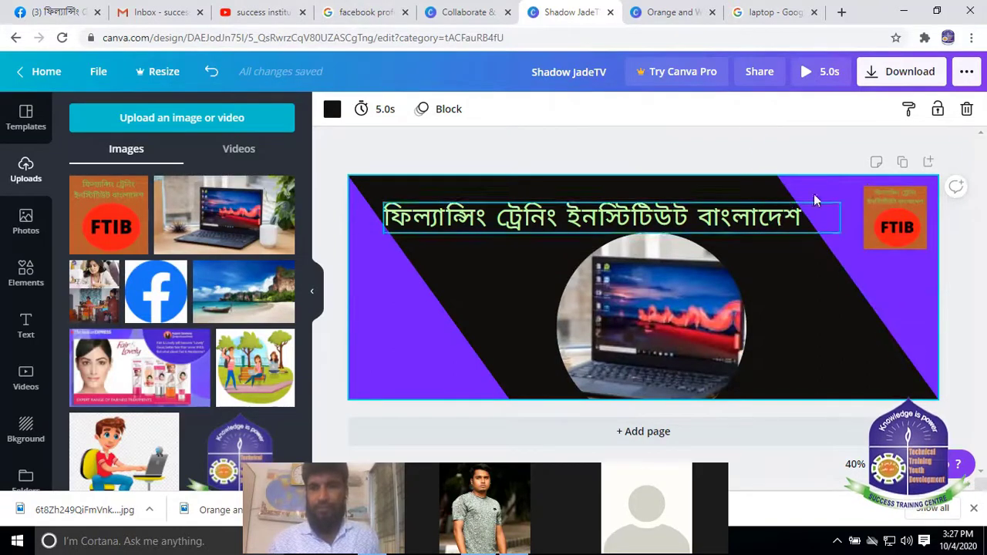
Download the cover as a JPG and dismiss the Canva Pro popup
{"action": "left_click", "coordinate": [909, 74]}
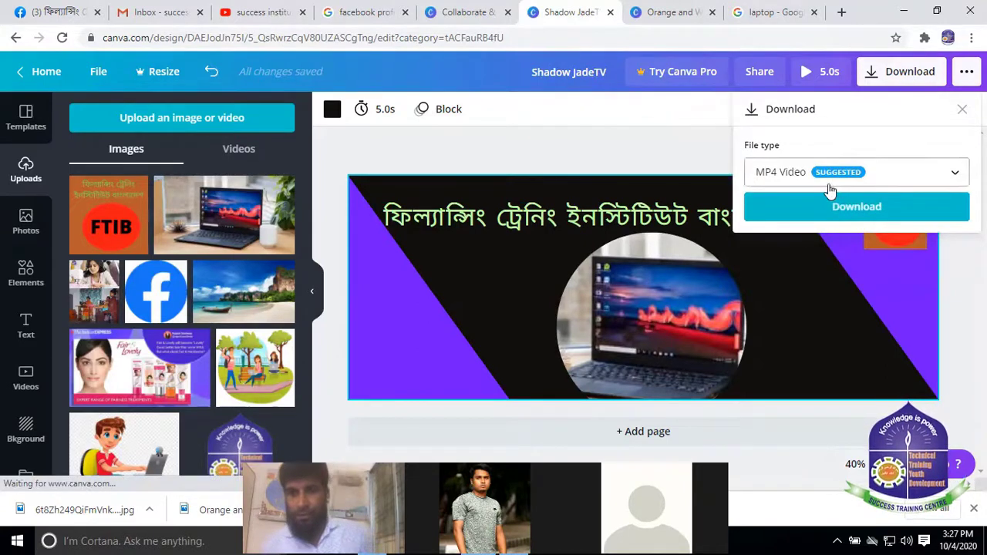
{"action": "left_click", "coordinate": [954, 171]}
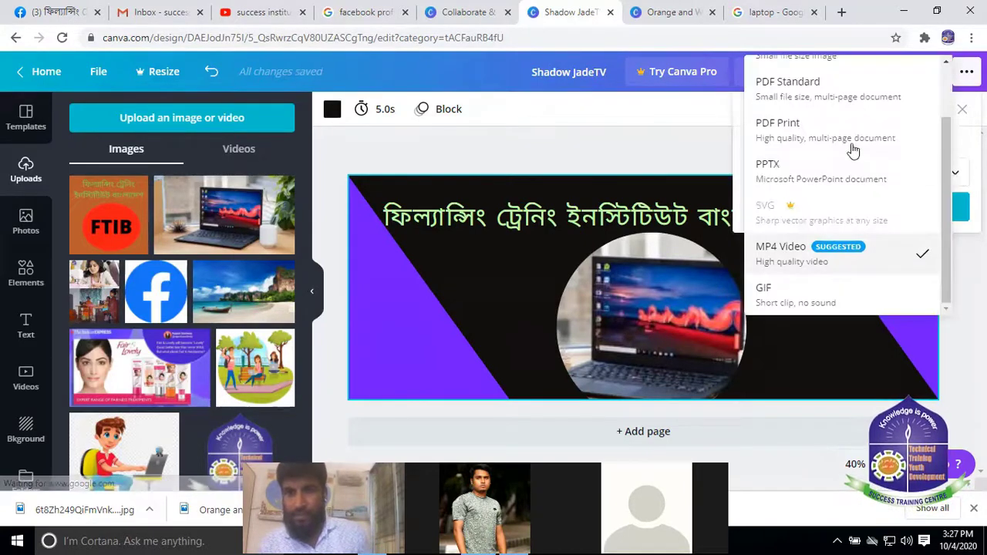
{"action": "scroll", "coordinate": [809, 139], "scroll_direction": "up", "scroll_amount": 2}
{"action": "left_click", "coordinate": [768, 74]}
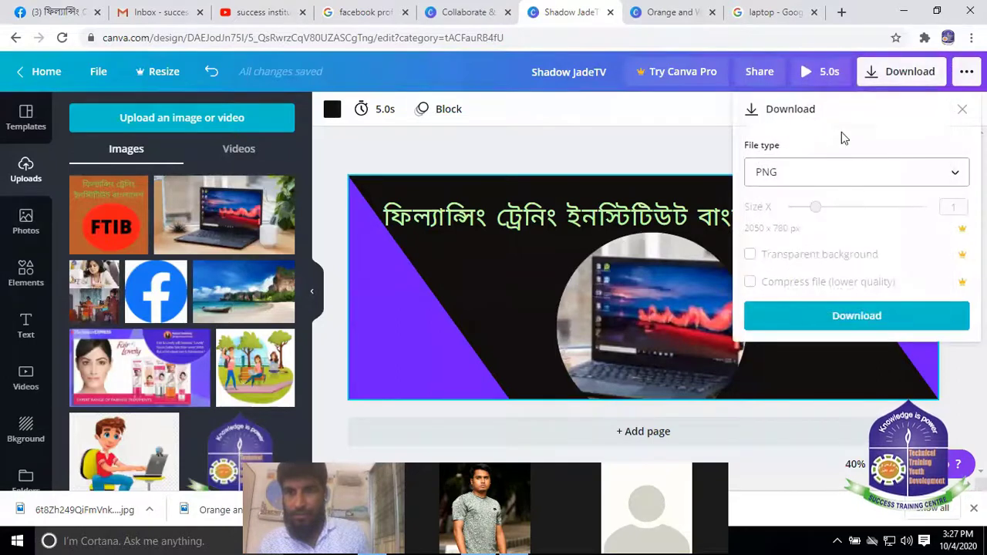
{"action": "left_click", "coordinate": [940, 187]}
{"action": "left_click", "coordinate": [790, 224]}
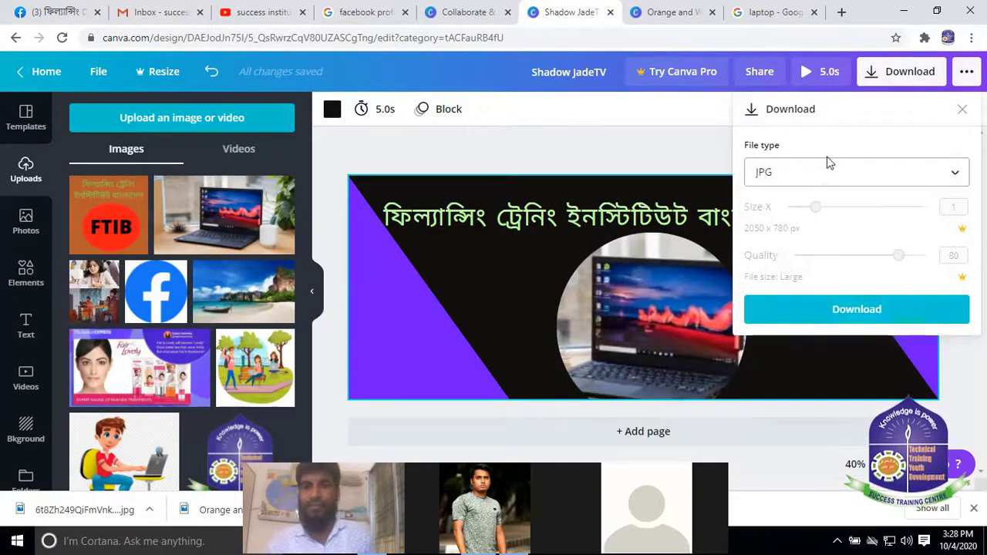
{"action": "left_click", "coordinate": [855, 309]}
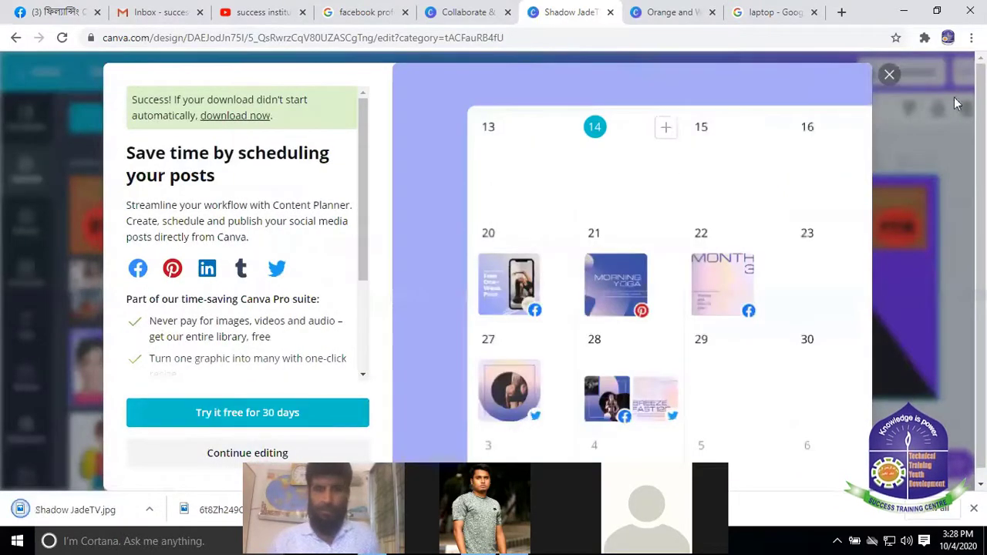
{"action": "left_click", "coordinate": [887, 76]}
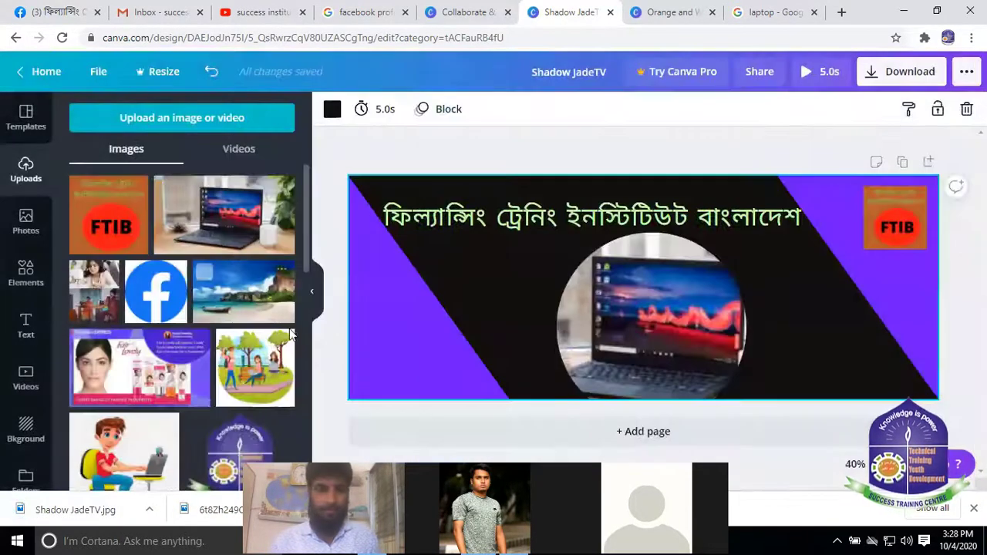
Reopen the Download panel to check the file type, then close it
{"action": "left_click", "coordinate": [911, 72]}
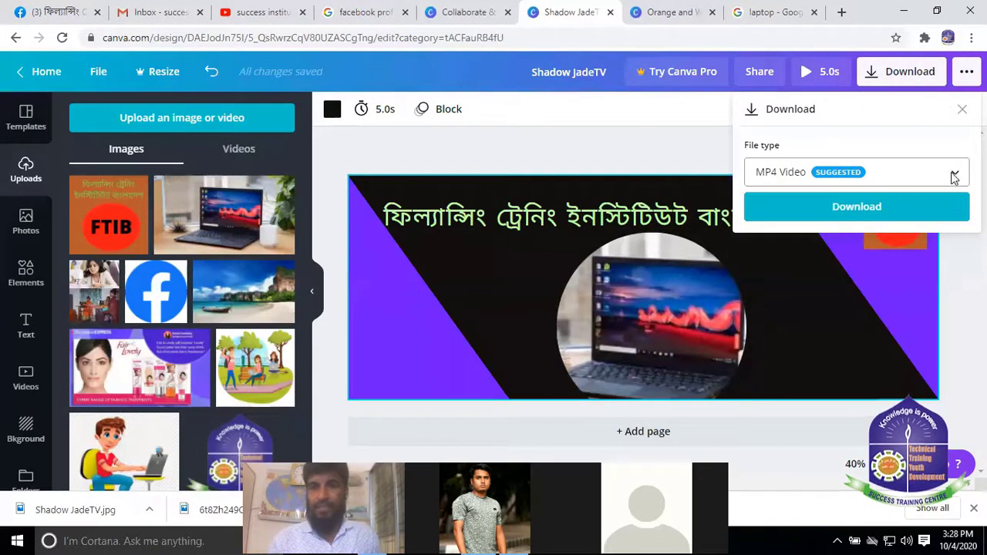
{"action": "left_click", "coordinate": [954, 177]}
{"action": "scroll", "coordinate": [809, 116], "scroll_direction": "up", "scroll_amount": 2}
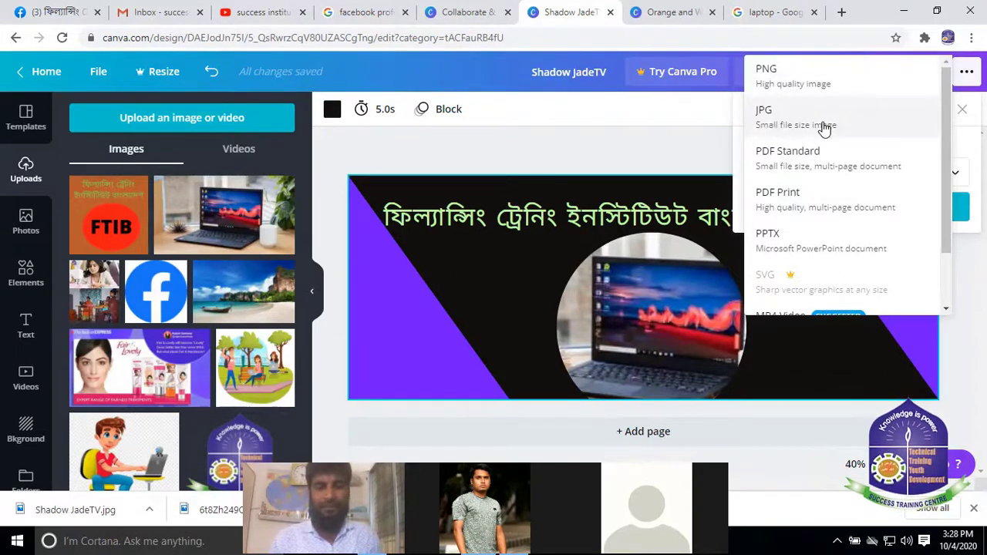
{"action": "left_click", "coordinate": [670, 128]}
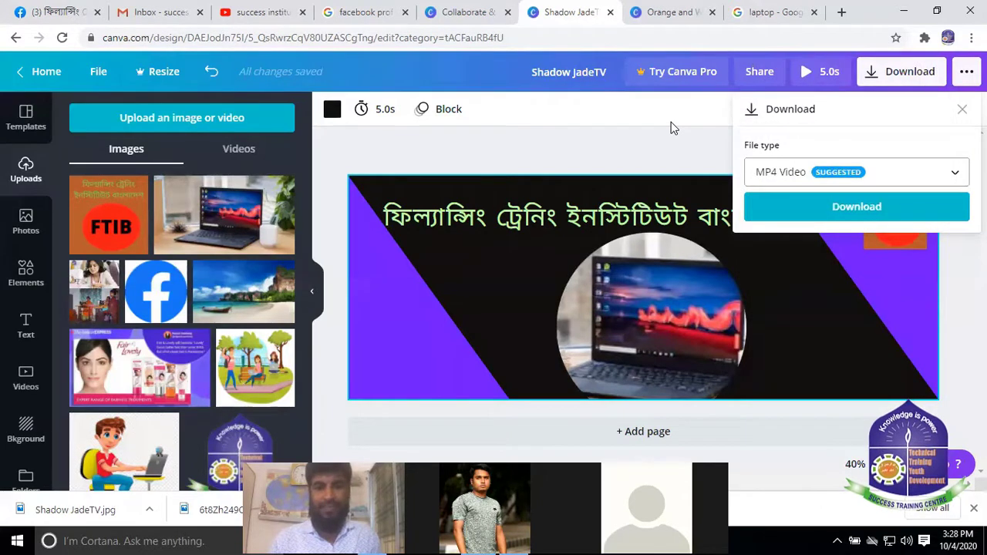
{"action": "left_click", "coordinate": [962, 109]}
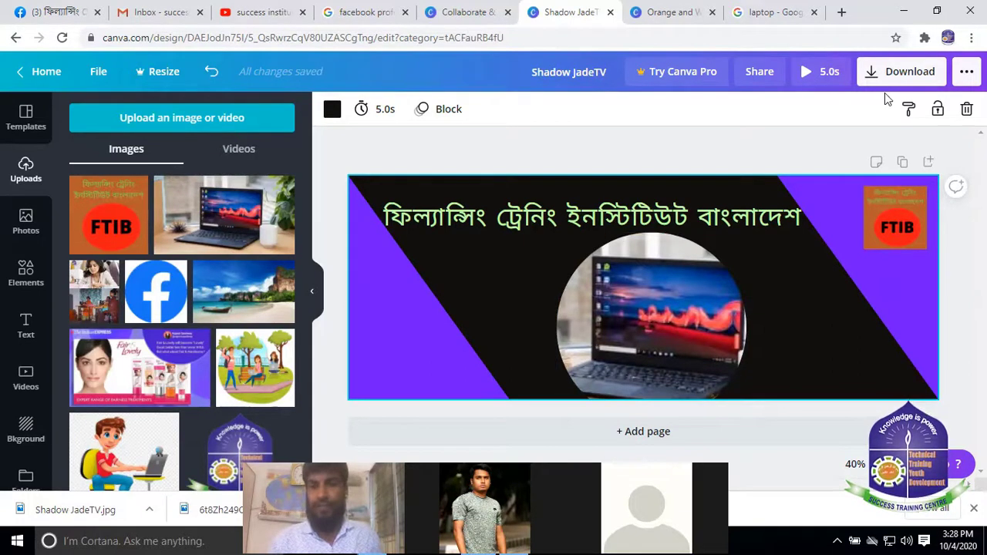
Switch to the institute's Facebook page tab and scroll through the page
{"action": "left_click", "coordinate": [690, 14]}
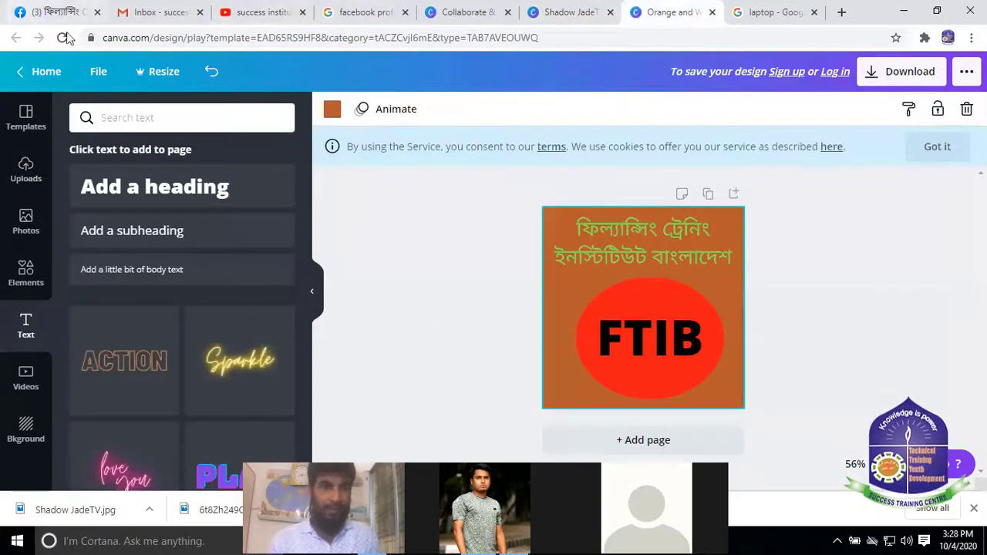
{"action": "left_click", "coordinate": [54, 11]}
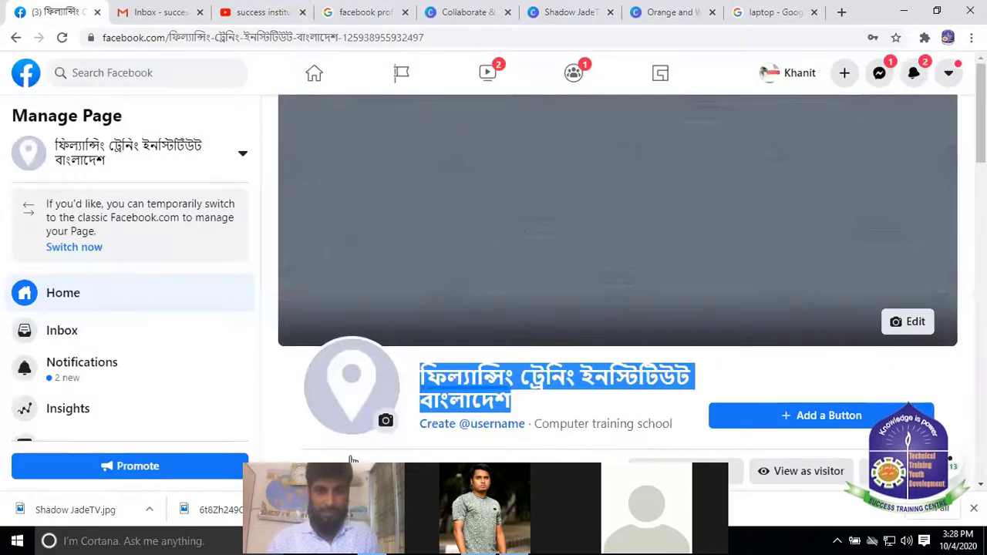
{"action": "scroll", "coordinate": [344, 334], "scroll_direction": "down", "scroll_amount": 2}
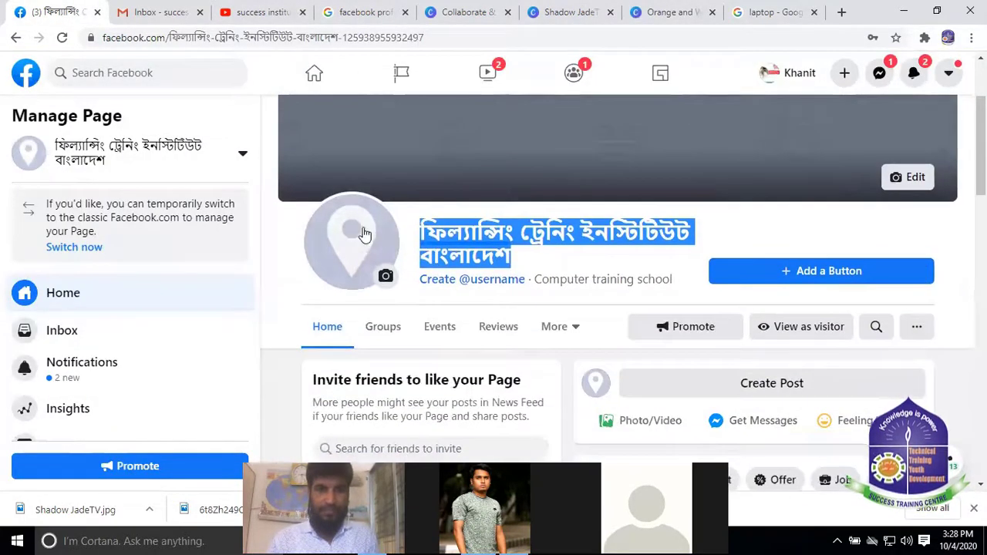
{"action": "scroll", "coordinate": [344, 231], "scroll_direction": "up", "scroll_amount": 2}
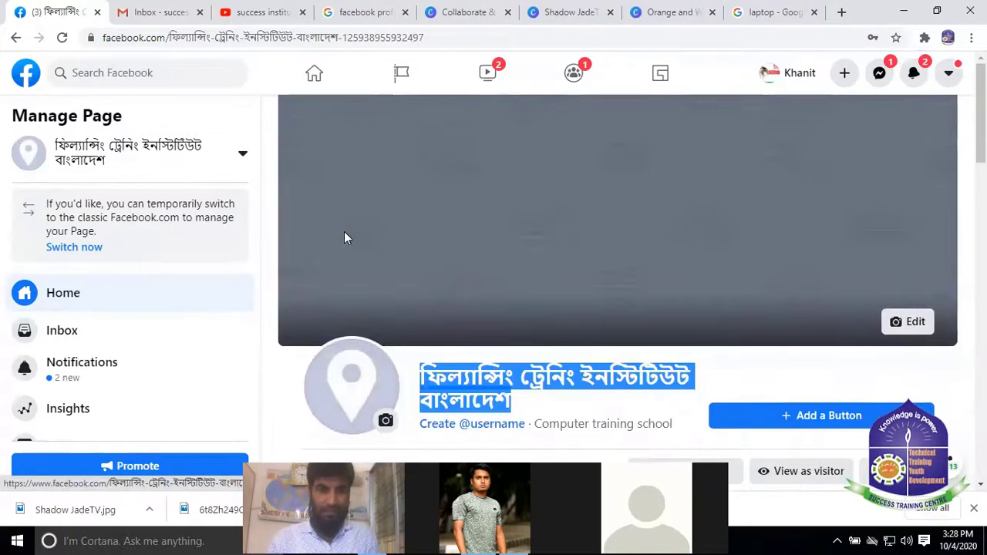
{"action": "scroll", "coordinate": [440, 248], "scroll_direction": "down", "scroll_amount": 1}
Upload the Orange and White Beauty Logo image as the new profile picture
{"action": "left_click", "coordinate": [387, 350]}
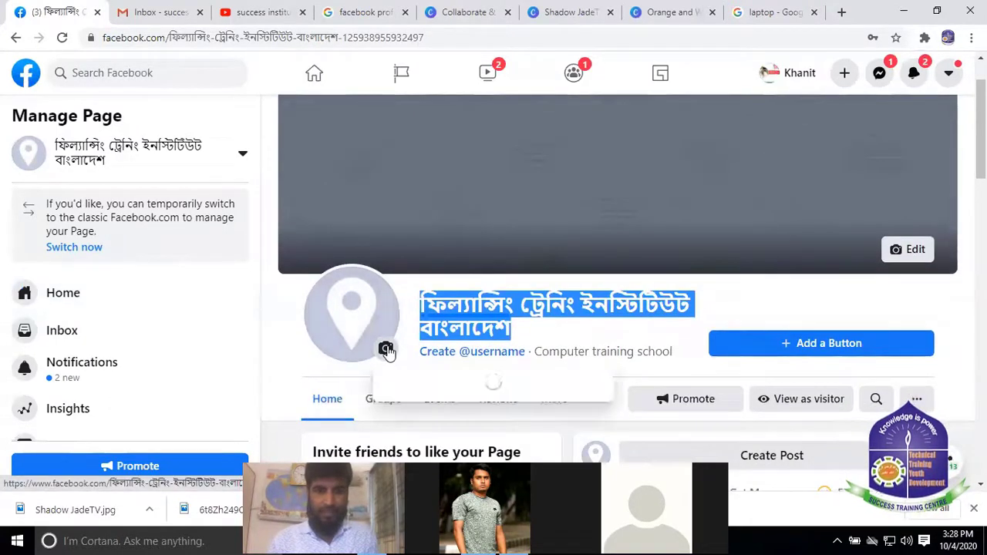
{"action": "scroll", "coordinate": [416, 354], "scroll_direction": "down", "scroll_amount": 1}
{"action": "left_click", "coordinate": [420, 319]}
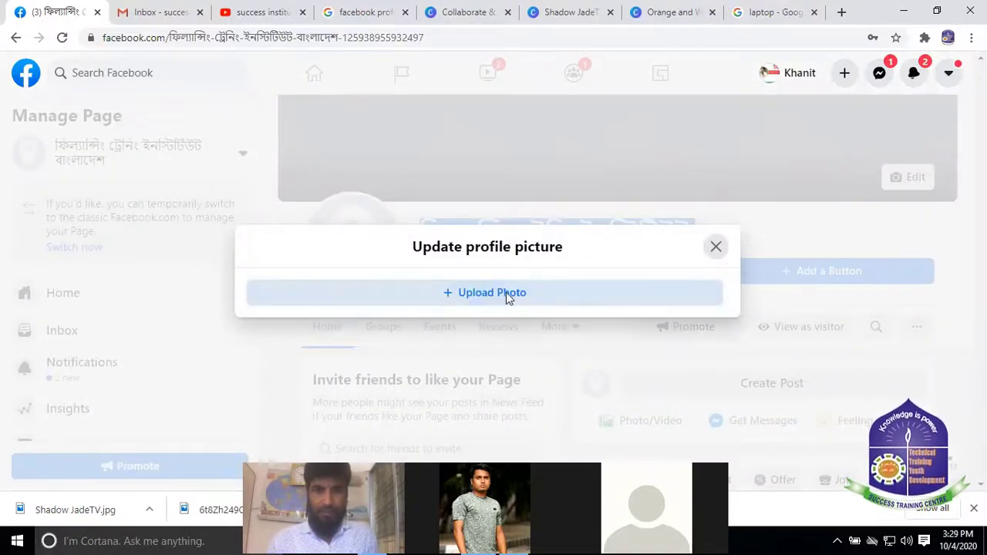
{"action": "left_click", "coordinate": [506, 292]}
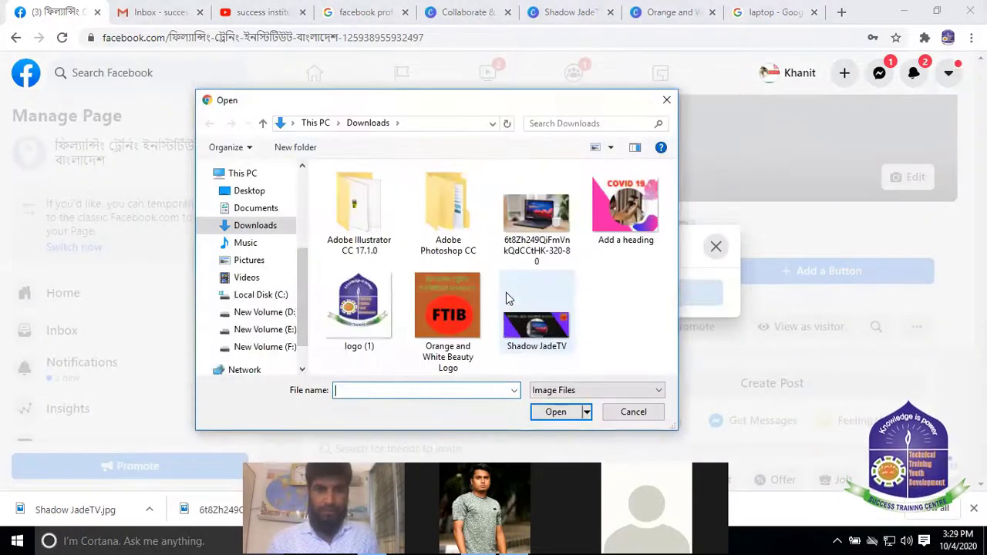
{"action": "left_click", "coordinate": [445, 311]}
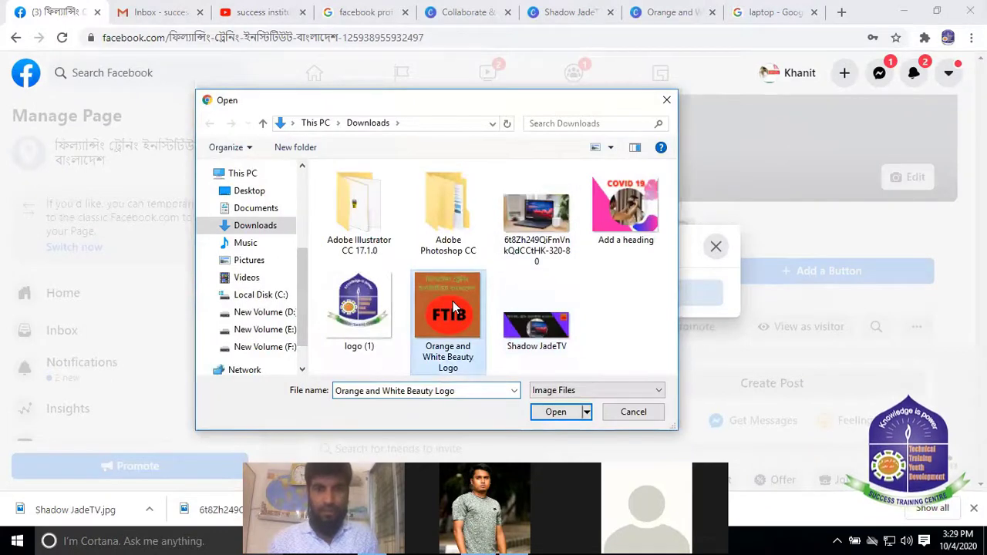
{"action": "left_click", "coordinate": [556, 413]}
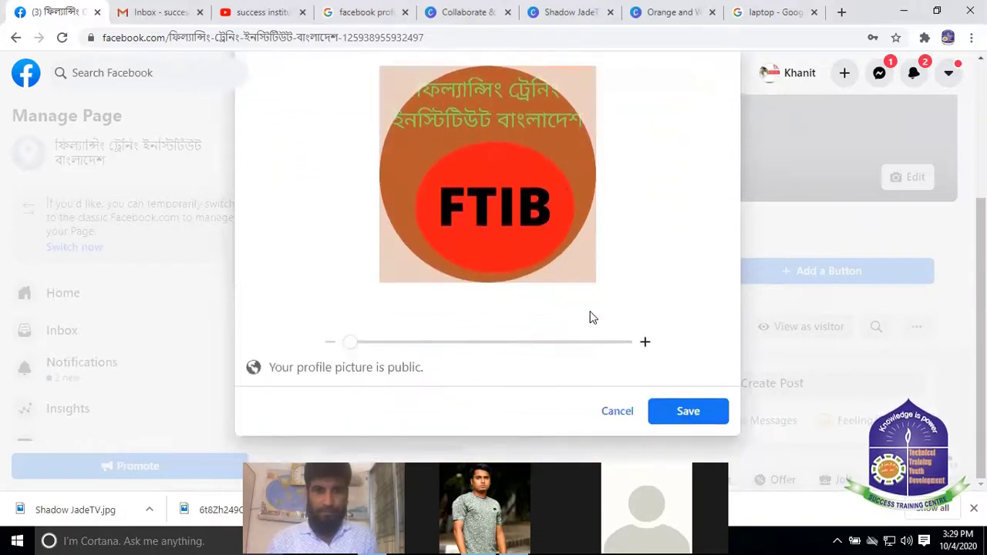
Zoom the logo out fully, centre it in the crop circle and save
{"action": "scroll", "coordinate": [588, 306], "scroll_direction": "down", "scroll_amount": 1}
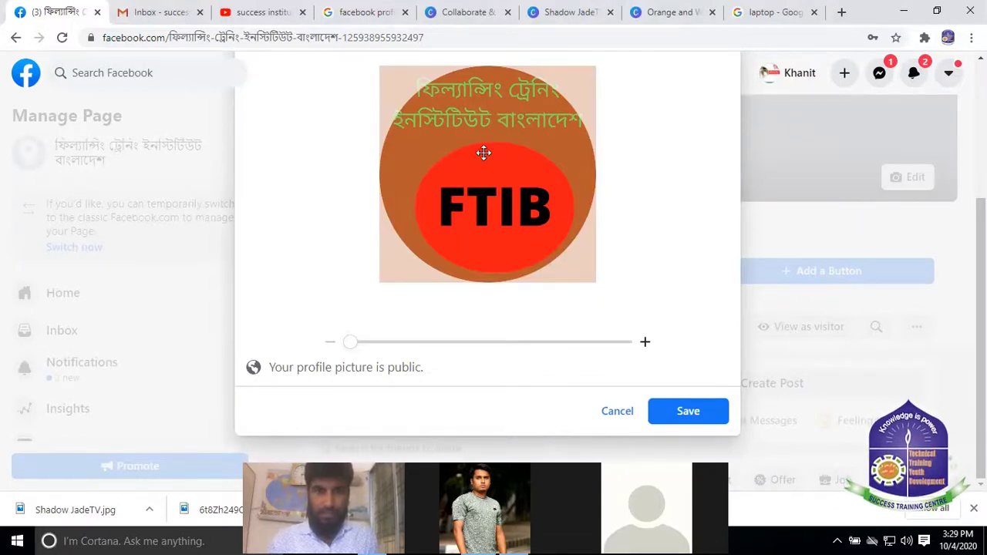
{"action": "left_click_drag", "start_coordinate": [350, 346], "coordinate": [356, 346]}
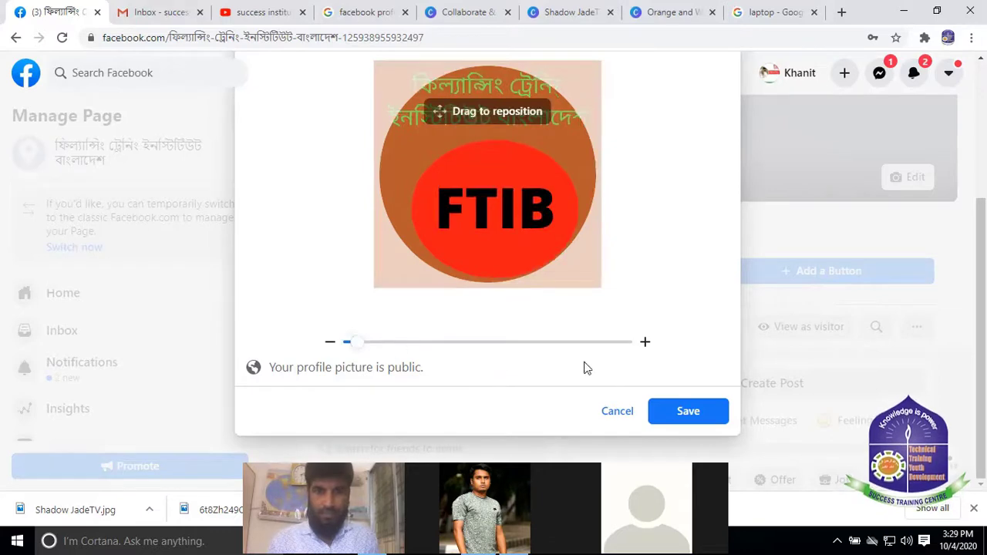
{"action": "left_click", "coordinate": [646, 346]}
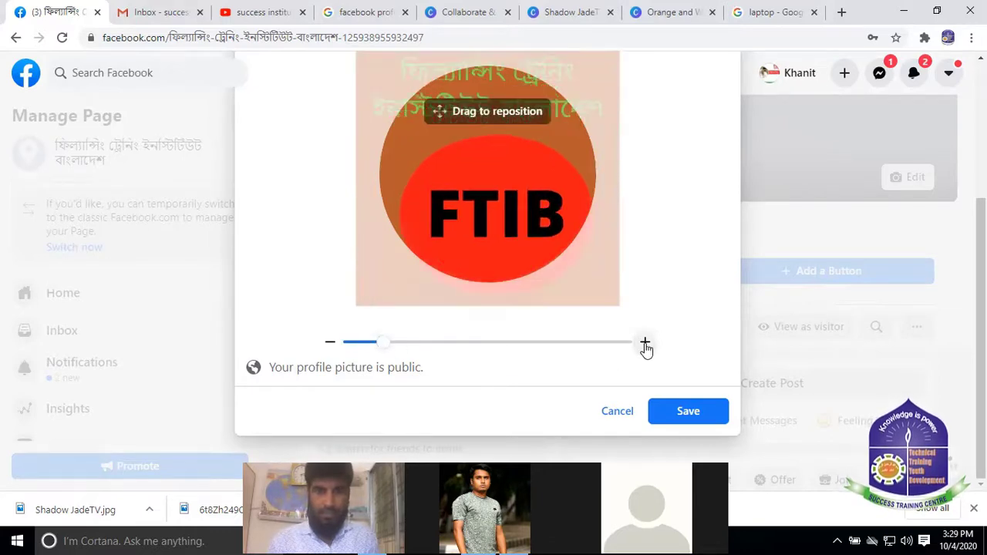
{"action": "left_click", "coordinate": [329, 343]}
{"action": "left_click_drag", "start_coordinate": [478, 230], "coordinate": [473, 169]}
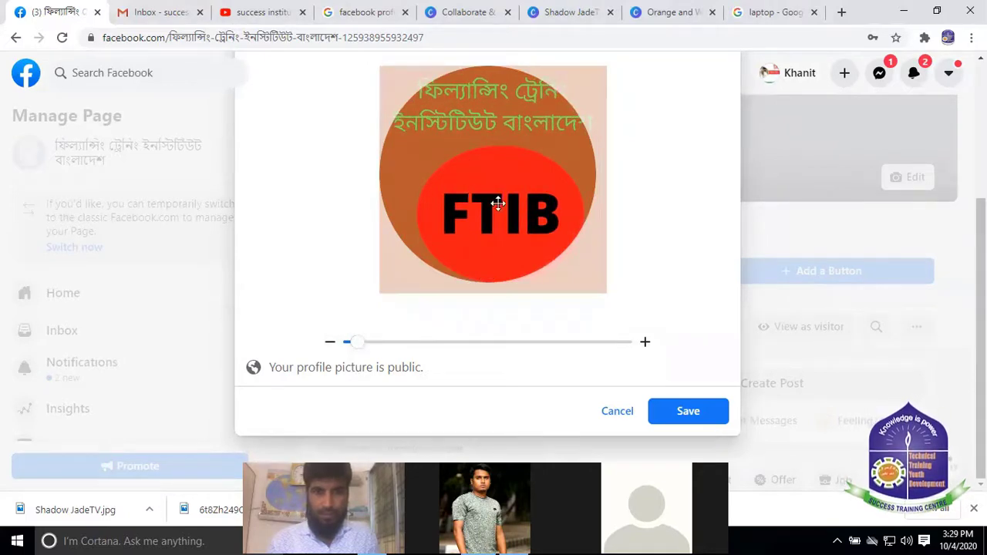
{"action": "left_click_drag", "start_coordinate": [498, 202], "coordinate": [483, 205]}
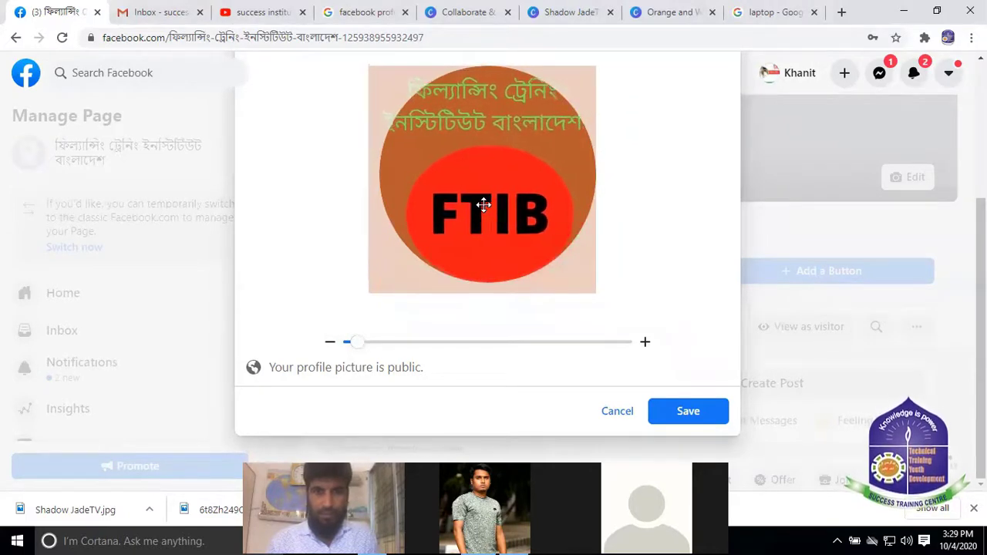
{"action": "left_click", "coordinate": [330, 345]}
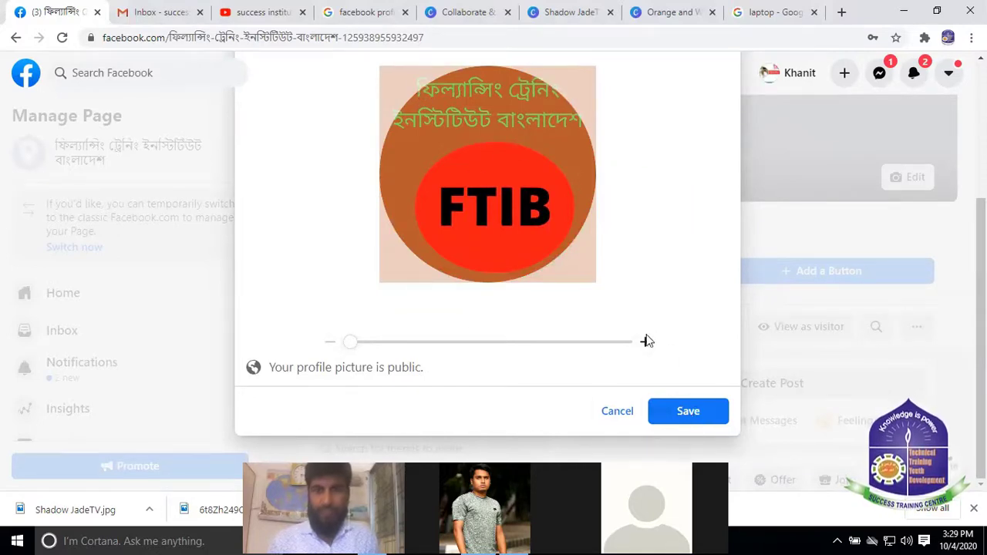
{"action": "left_click", "coordinate": [695, 414]}
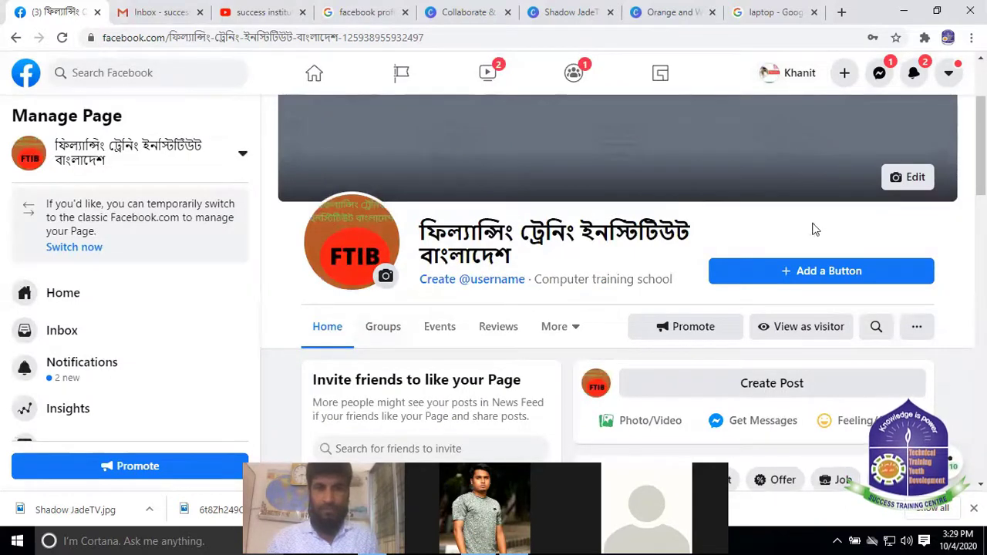
{"action": "scroll", "coordinate": [642, 157], "scroll_direction": "up", "scroll_amount": 2}
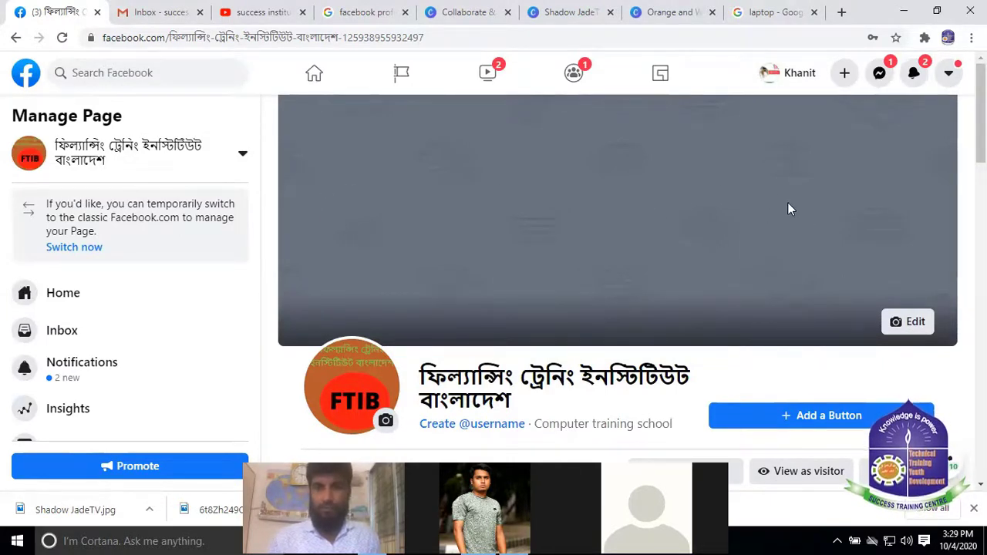
Upload the Shadow JadeTV image as the FTIB page's cover photo, reposition it and save
{"action": "left_click", "coordinate": [916, 324]}
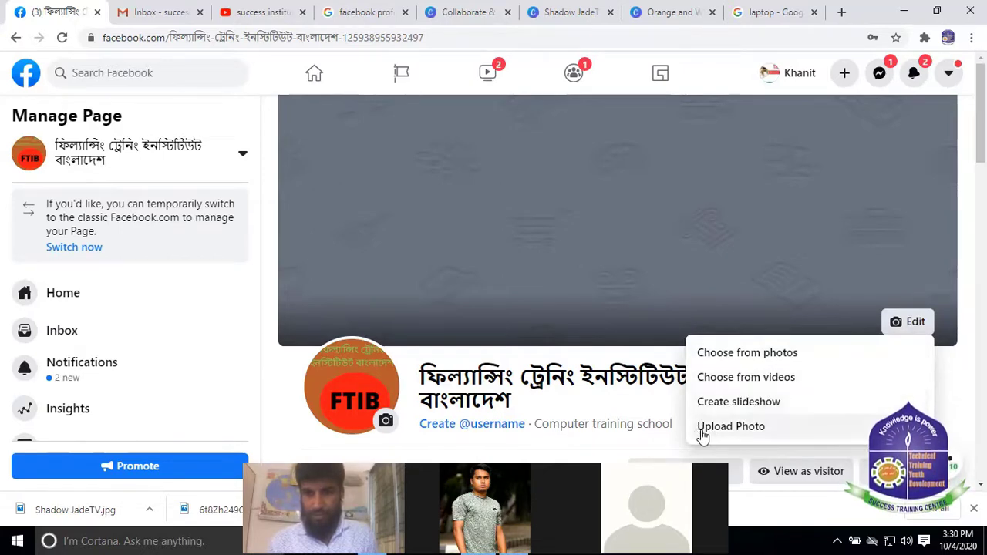
{"action": "left_click", "coordinate": [762, 432]}
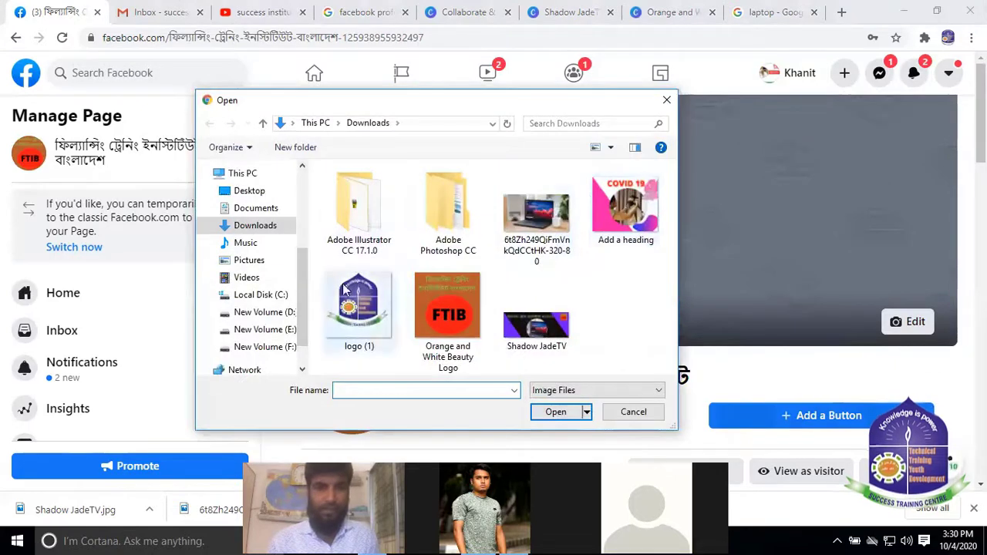
{"action": "left_click", "coordinate": [536, 328]}
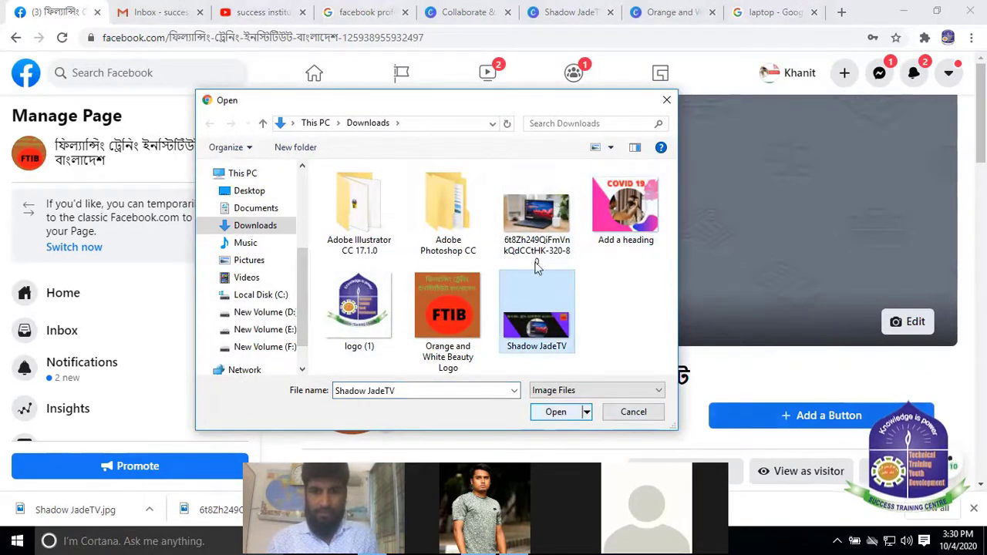
{"action": "left_click", "coordinate": [555, 413]}
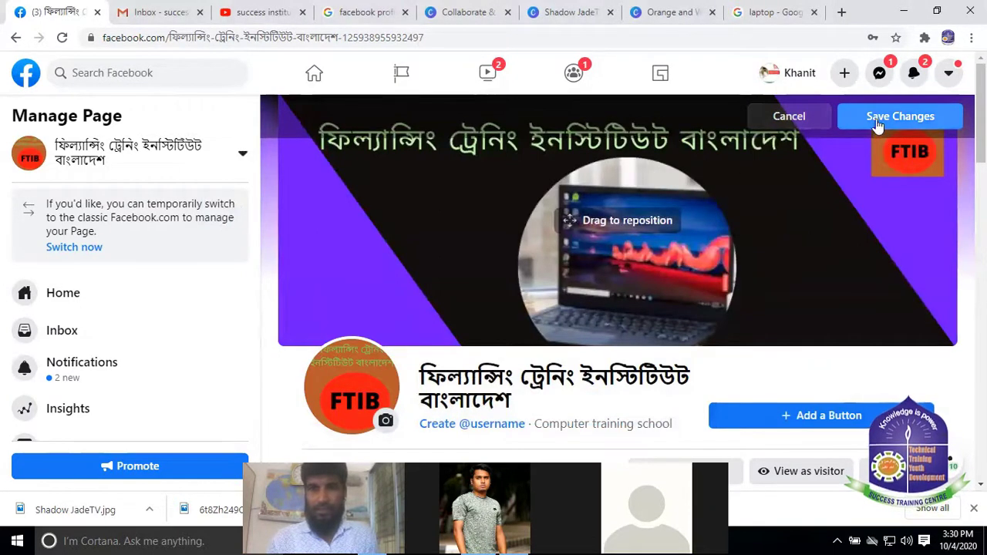
{"action": "left_click_drag", "start_coordinate": [554, 203], "coordinate": [528, 215]}
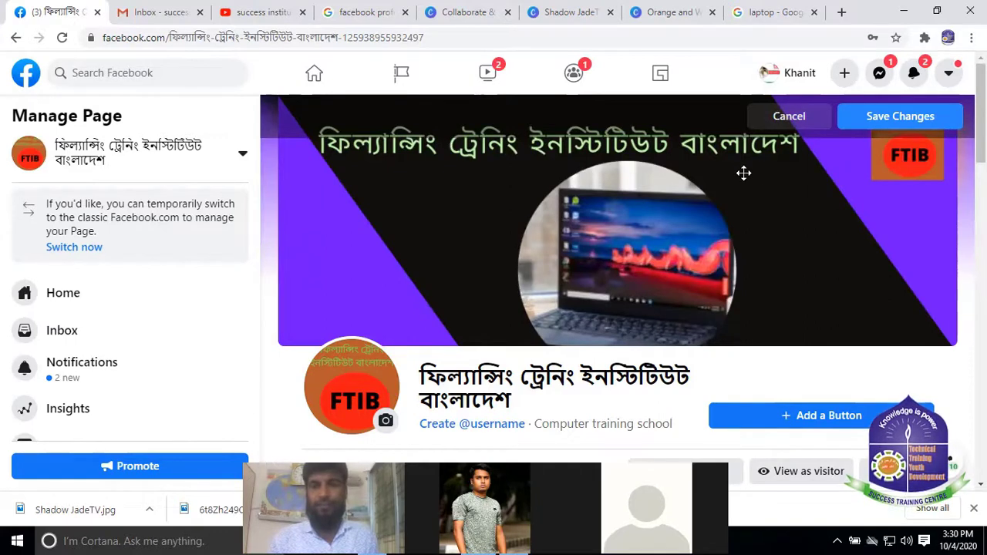
{"action": "left_click", "coordinate": [899, 120]}
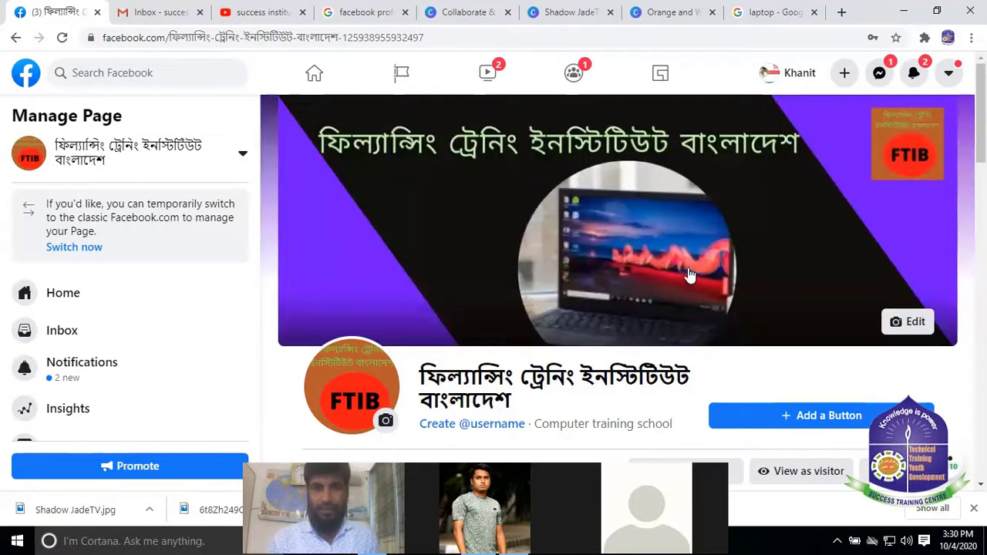
Scroll the FTIB page to review the new purple cover and FTIB logo profile picture
{"action": "scroll", "coordinate": [721, 241], "scroll_direction": "down", "scroll_amount": 3}
{"action": "scroll", "coordinate": [727, 239], "scroll_direction": "up", "scroll_amount": 3}
{"action": "scroll", "coordinate": [726, 239], "scroll_direction": "down", "scroll_amount": 2}
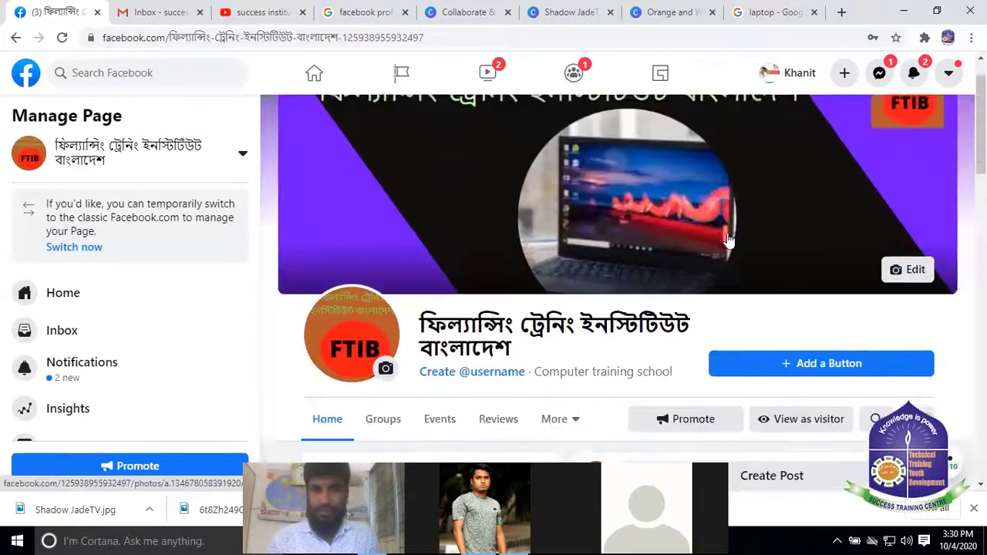
{"action": "scroll", "coordinate": [727, 235], "scroll_direction": "down", "scroll_amount": 5}
{"action": "scroll", "coordinate": [740, 254], "scroll_direction": "up", "scroll_amount": 8}
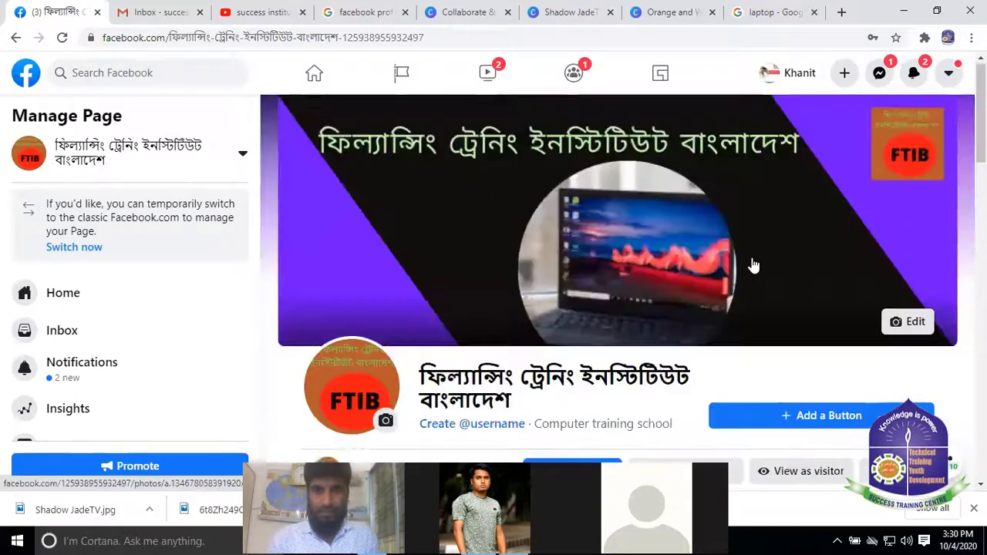
{"action": "scroll", "coordinate": [752, 263], "scroll_direction": "down", "scroll_amount": 5}
{"action": "scroll", "coordinate": [724, 255], "scroll_direction": "up", "scroll_amount": 3}
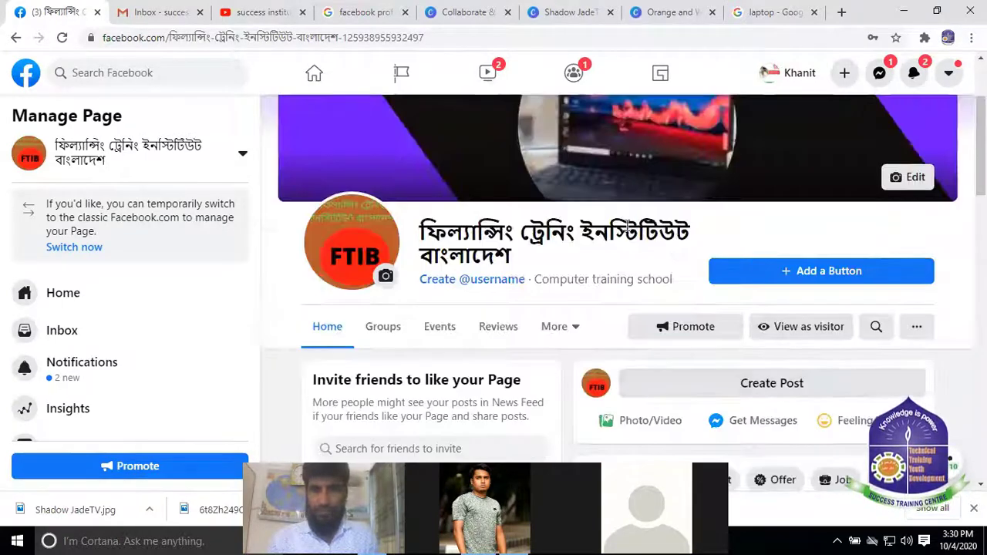
{"action": "scroll", "coordinate": [652, 232], "scroll_direction": "up", "scroll_amount": 2}
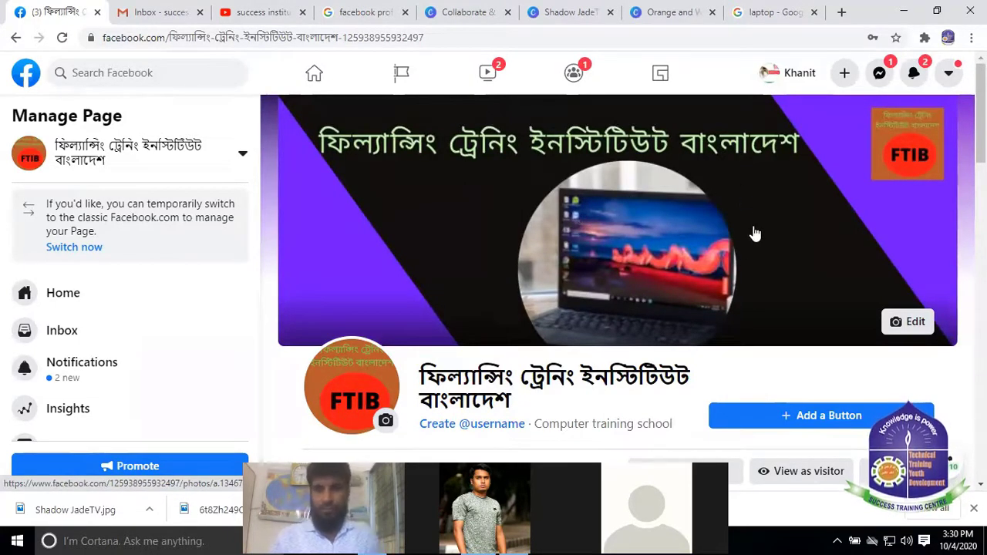
{"action": "scroll", "coordinate": [547, 279], "scroll_direction": "down", "scroll_amount": 2}
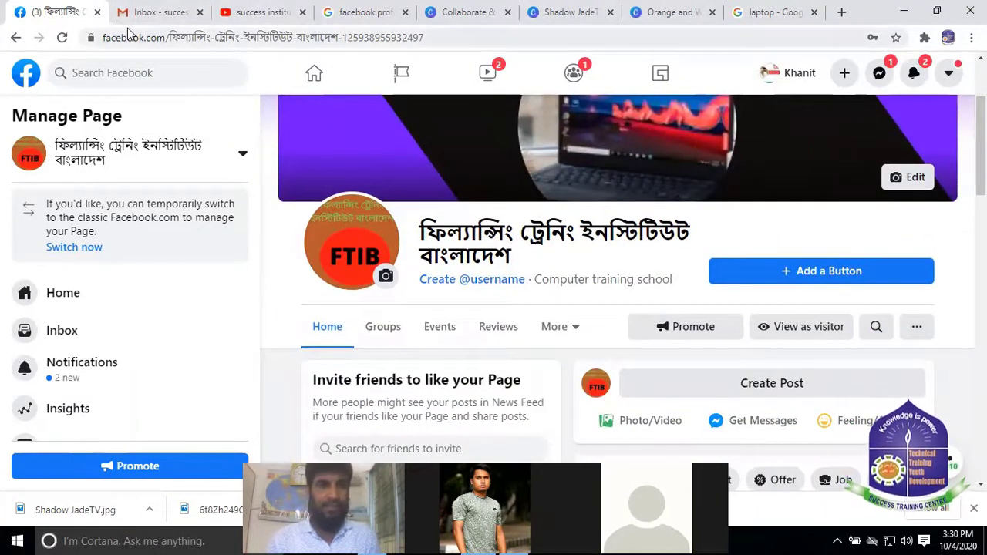
In a new tab, search Google for 'face' and open the Facebook home feed from the results
{"action": "left_click", "coordinate": [840, 13]}
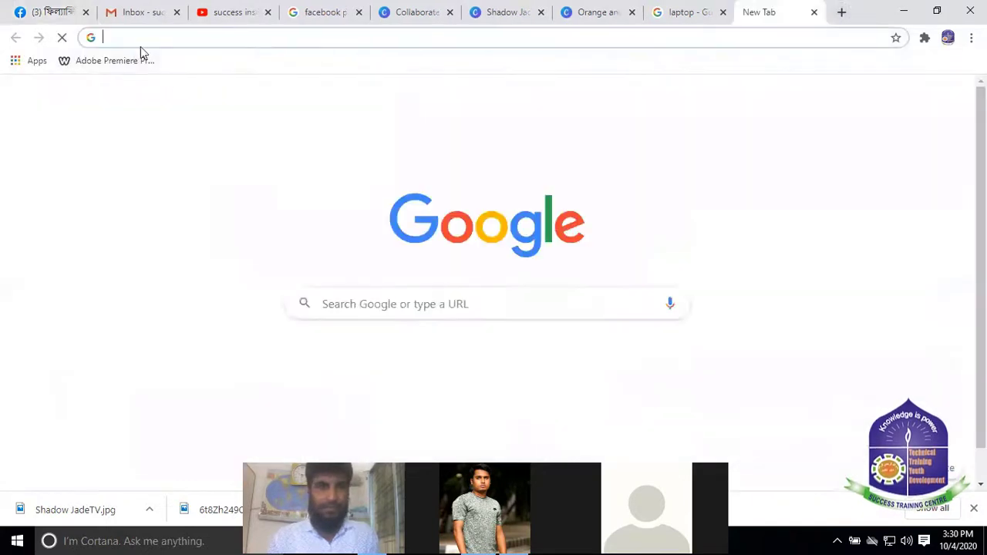
{"action": "left_click", "coordinate": [175, 38]}
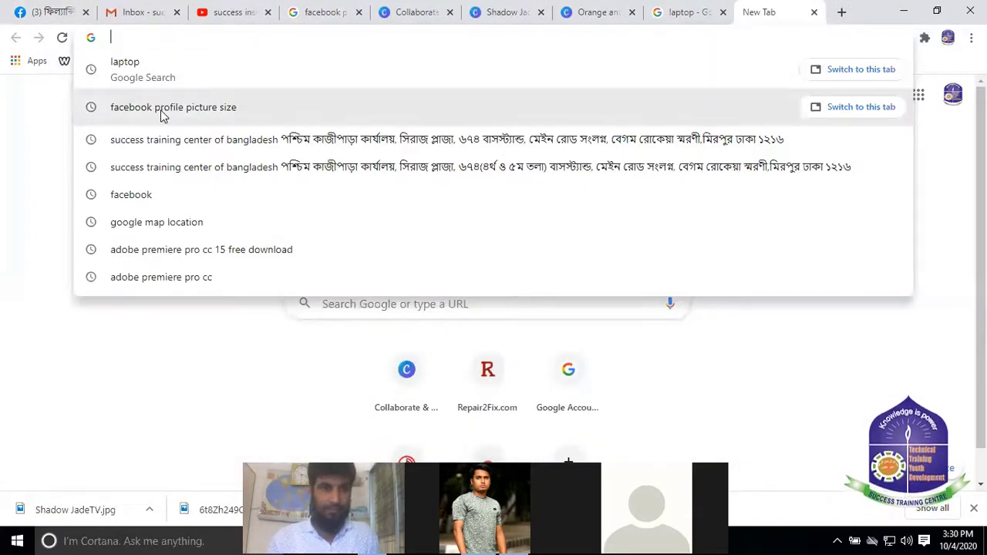
{"action": "key", "text": "Escape"}
{"action": "left_click", "coordinate": [198, 38]}
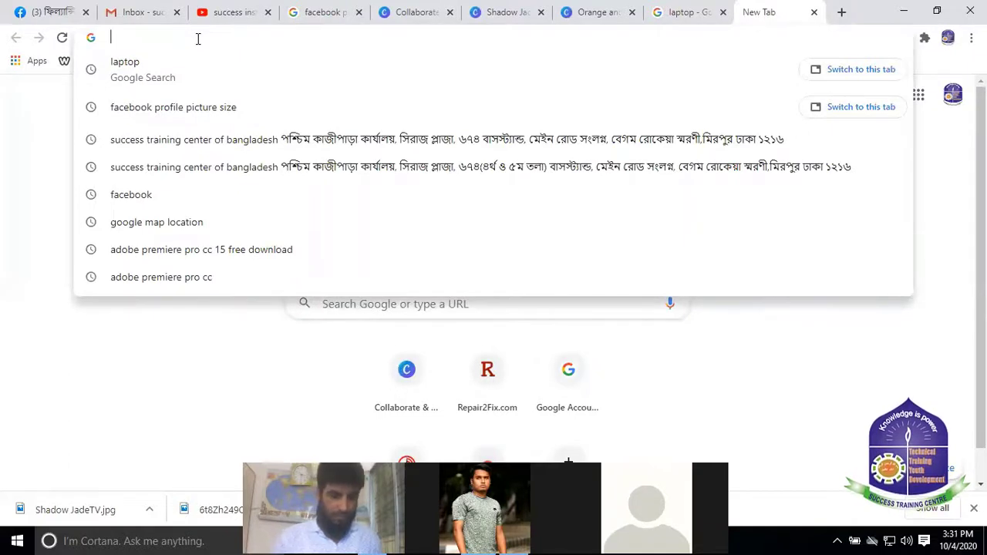
{"action": "type", "text": "face"}
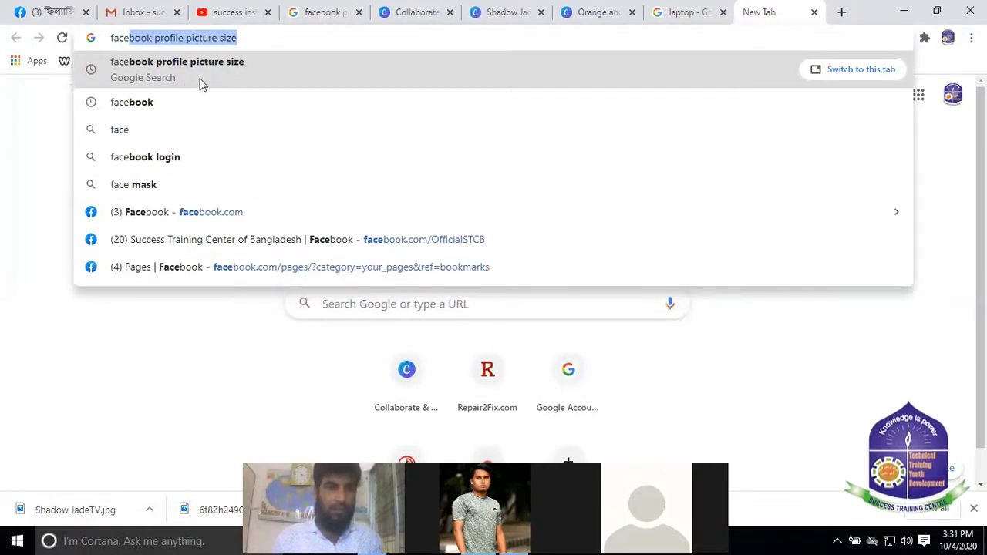
{"action": "left_click", "coordinate": [139, 101]}
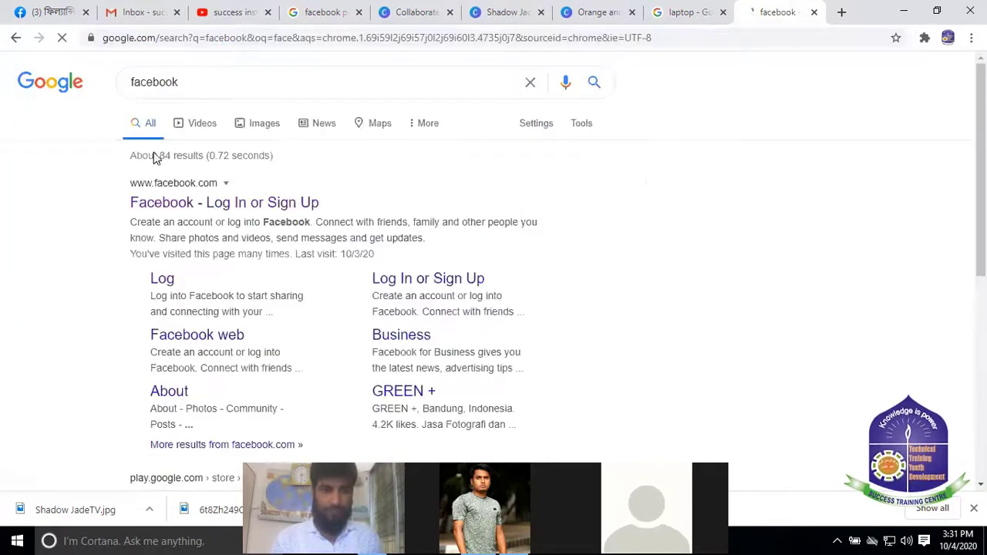
{"action": "left_click", "coordinate": [197, 203]}
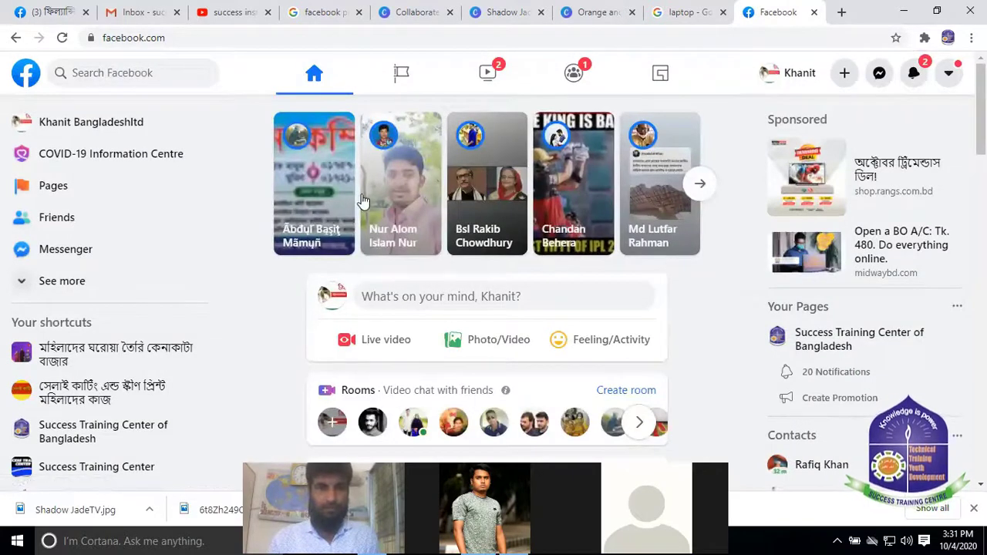
Open the Success Training Center of Bangladesh page from your Pages list and view its Call Now button
{"action": "scroll", "coordinate": [363, 202], "scroll_direction": "down", "scroll_amount": 3}
{"action": "scroll", "coordinate": [298, 218], "scroll_direction": "up", "scroll_amount": 3}
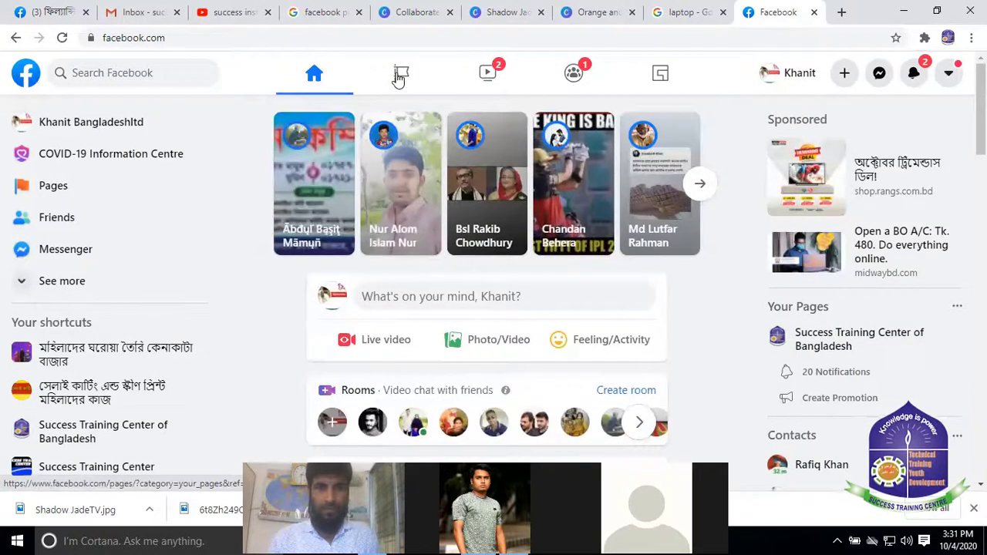
{"action": "left_click", "coordinate": [399, 77]}
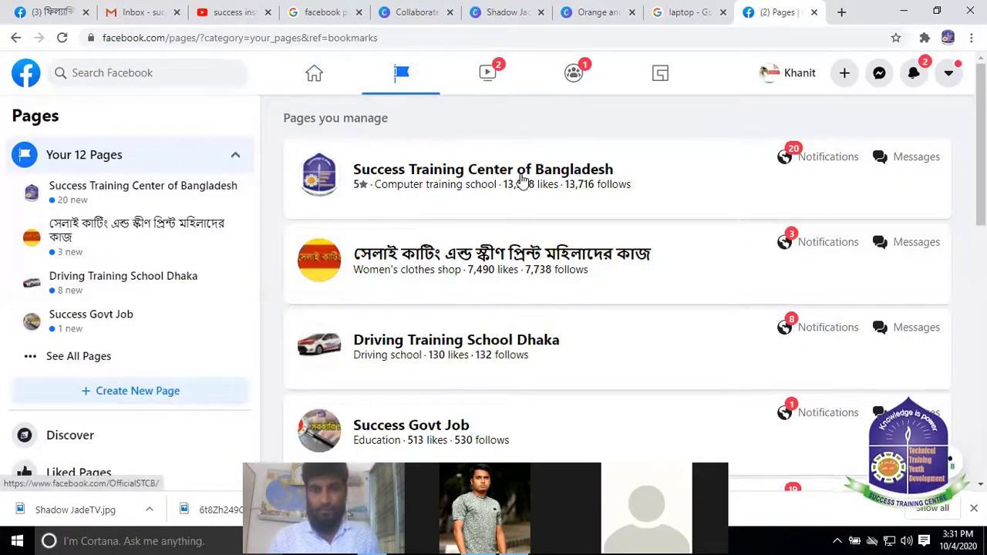
{"action": "left_click", "coordinate": [523, 178]}
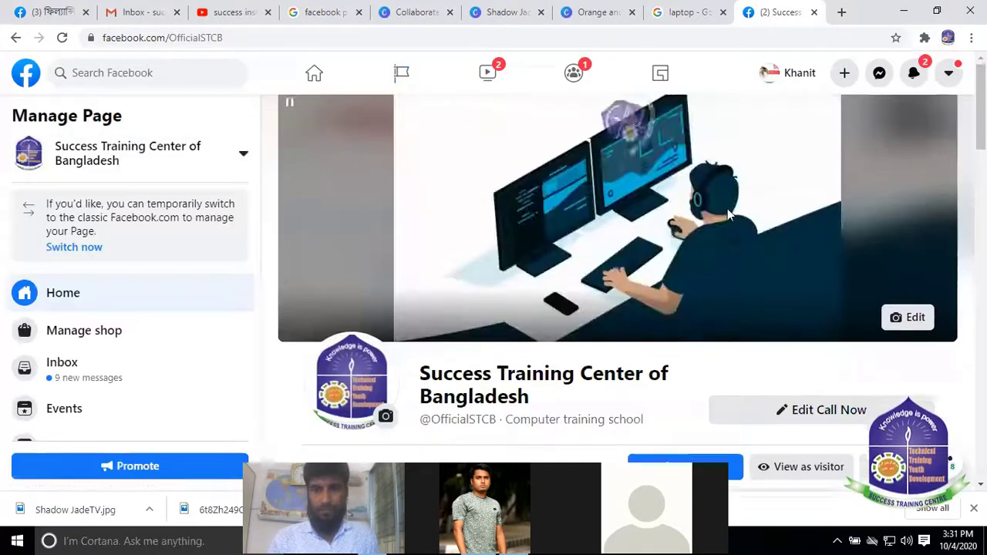
{"action": "scroll", "coordinate": [727, 209], "scroll_direction": "down", "scroll_amount": 2}
{"action": "scroll", "coordinate": [800, 196], "scroll_direction": "down", "scroll_amount": 2}
{"action": "scroll", "coordinate": [656, 249], "scroll_direction": "up", "scroll_amount": 2}
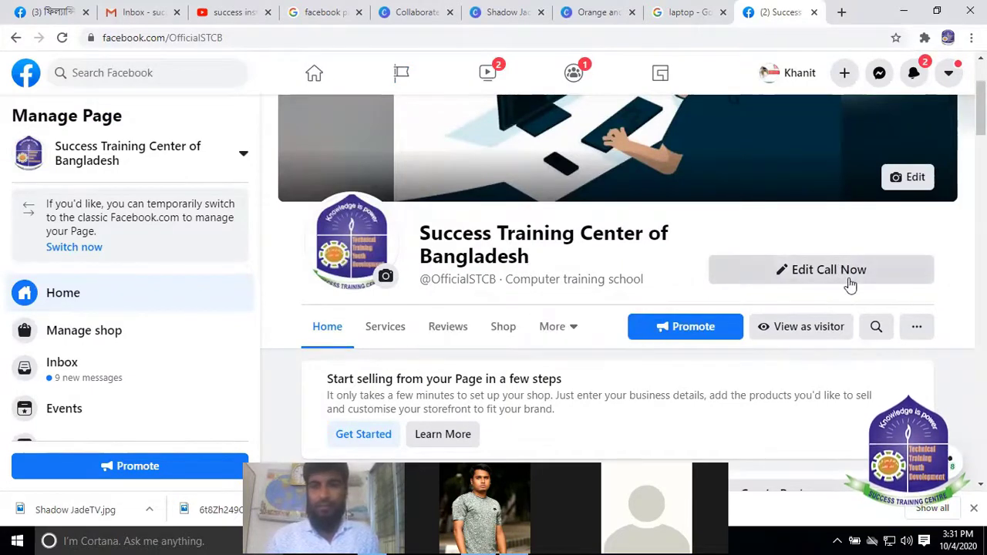
{"action": "scroll", "coordinate": [819, 292], "scroll_direction": "up", "scroll_amount": 1}
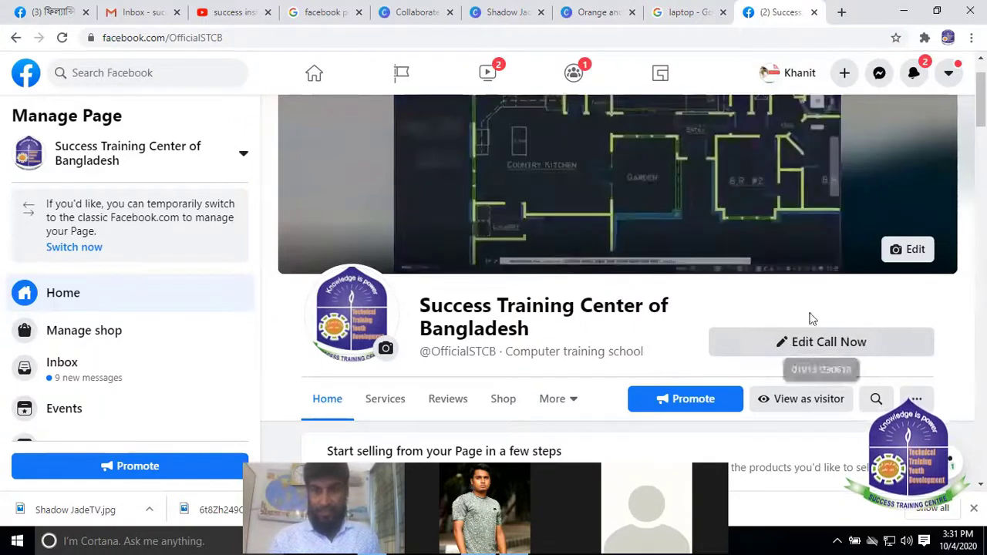
Return to the FTIB page and start adding an action button
{"action": "left_click", "coordinate": [50, 12]}
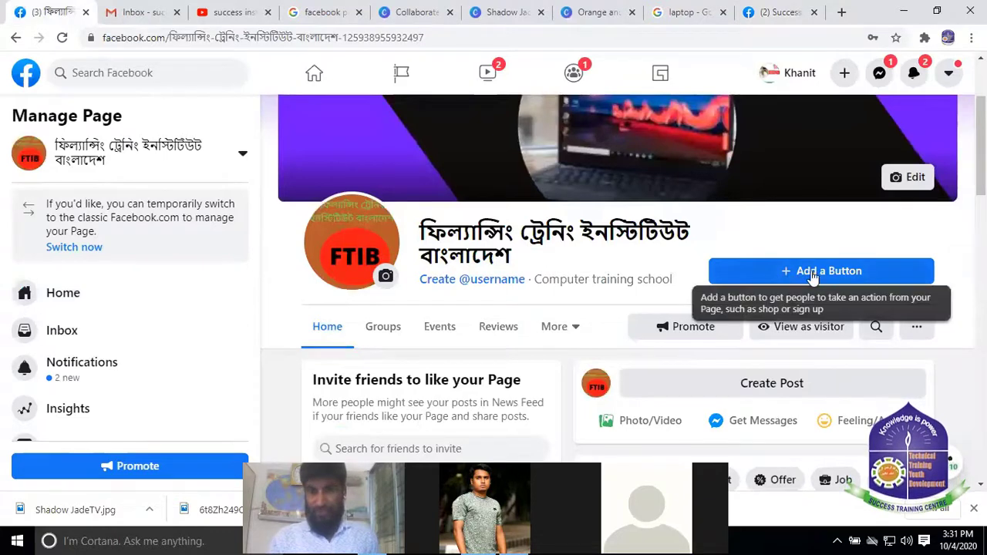
{"action": "scroll", "coordinate": [810, 278], "scroll_direction": "down", "scroll_amount": 2}
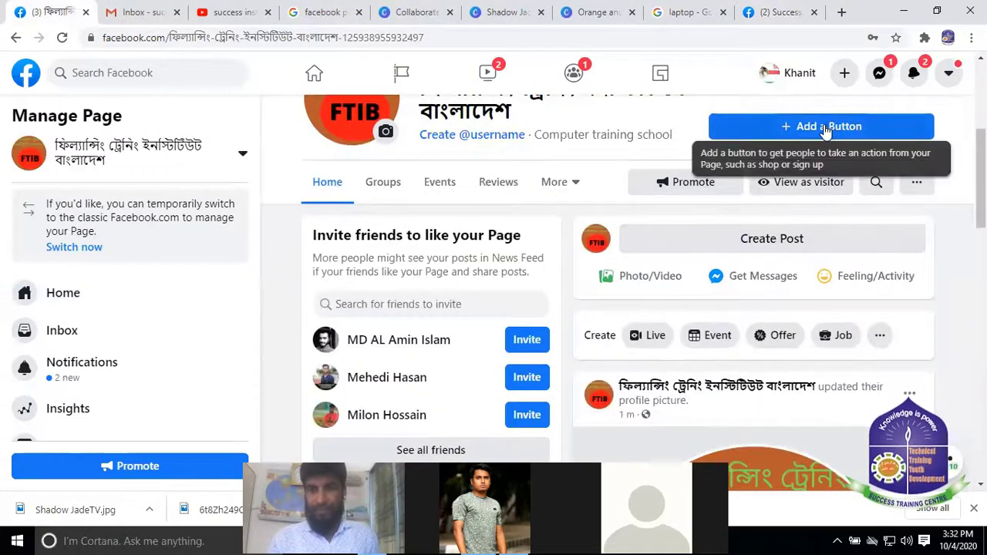
{"action": "left_click", "coordinate": [824, 128]}
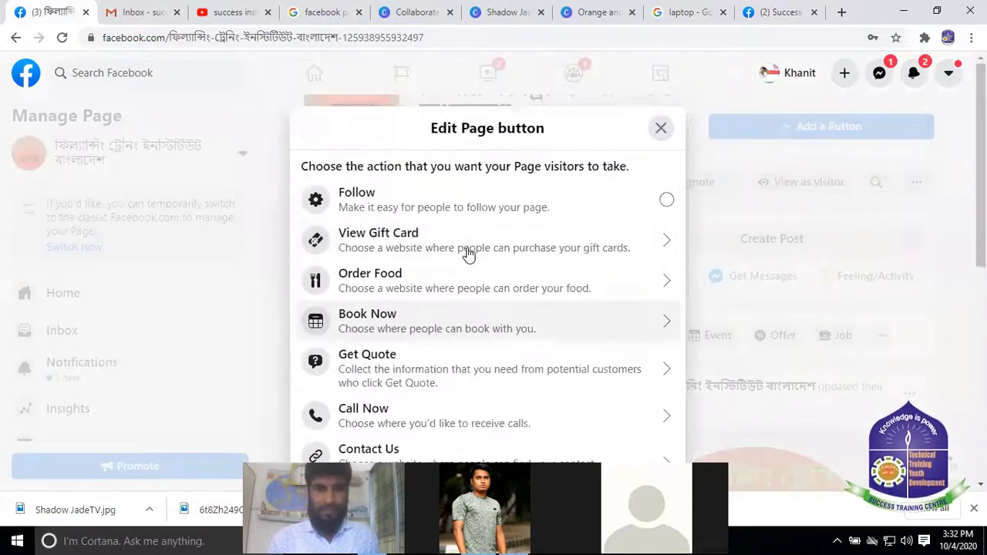
Choose Call Now from the list of button options
{"action": "scroll", "coordinate": [355, 224], "scroll_direction": "down", "scroll_amount": 1}
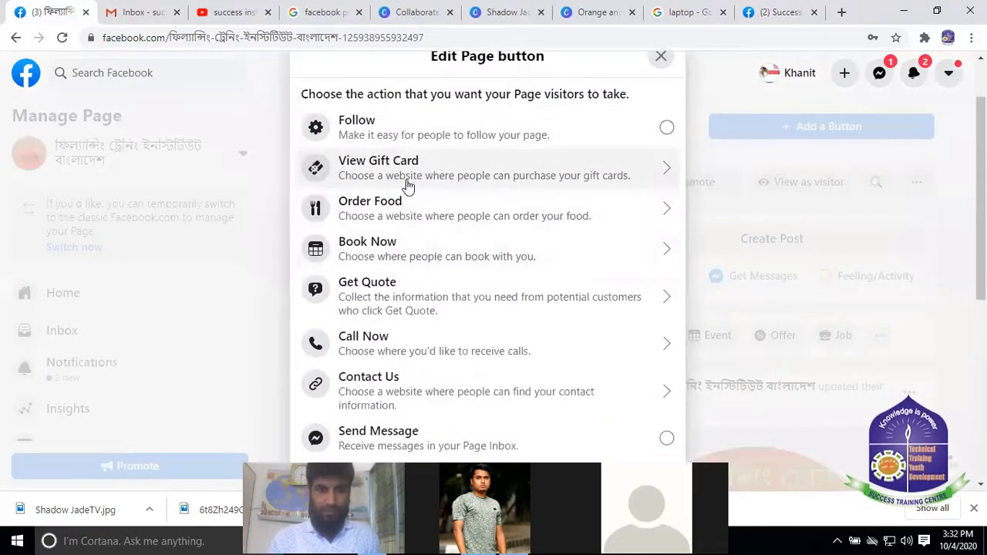
{"action": "scroll", "coordinate": [392, 219], "scroll_direction": "down", "scroll_amount": 1}
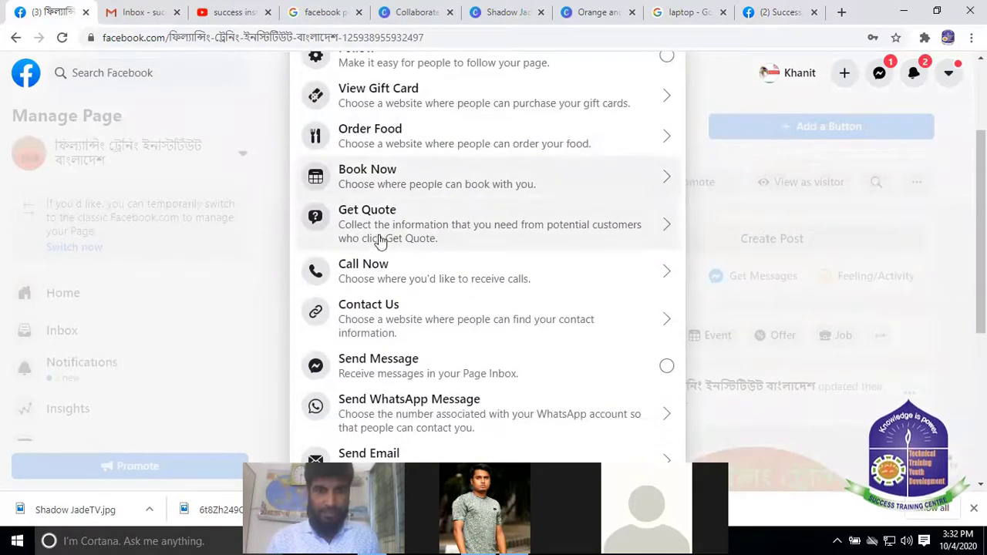
{"action": "scroll", "coordinate": [460, 283], "scroll_direction": "down", "scroll_amount": 1}
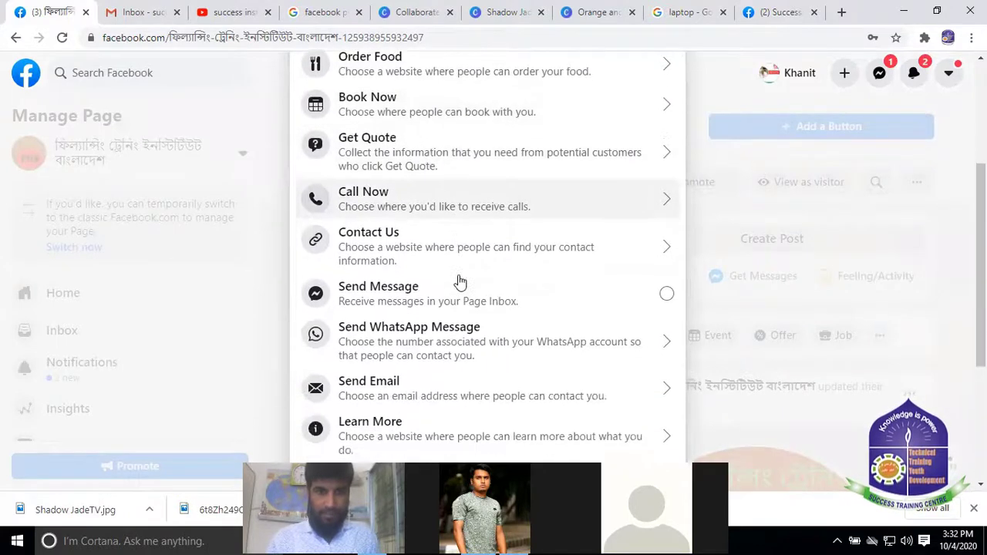
{"action": "scroll", "coordinate": [468, 263], "scroll_direction": "down", "scroll_amount": 1}
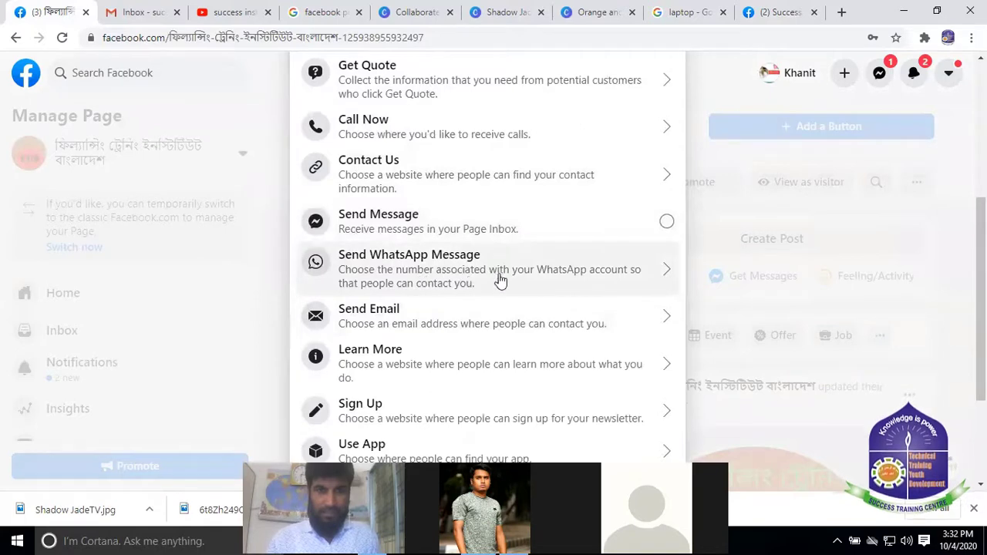
{"action": "scroll", "coordinate": [482, 351], "scroll_direction": "down", "scroll_amount": 1}
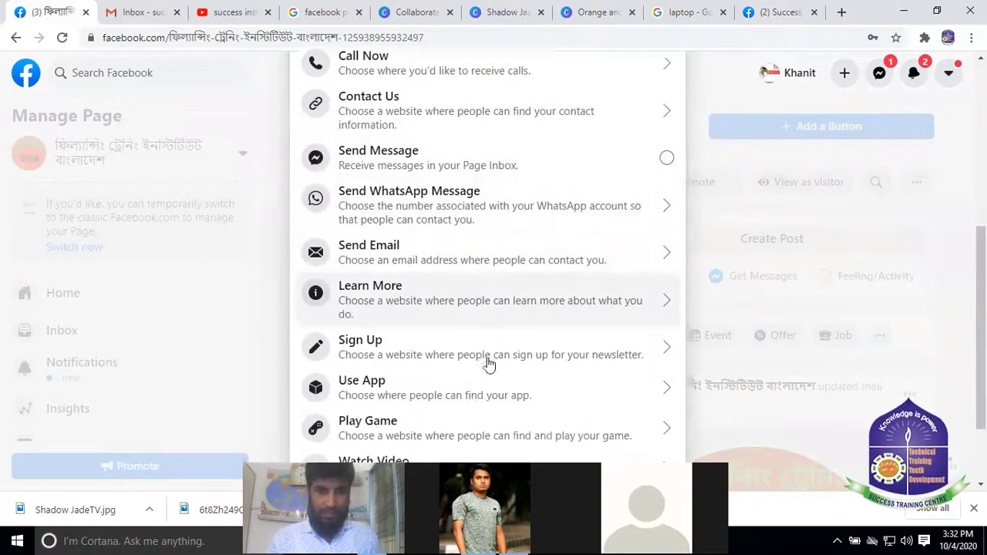
{"action": "scroll", "coordinate": [385, 332], "scroll_direction": "down", "scroll_amount": 1}
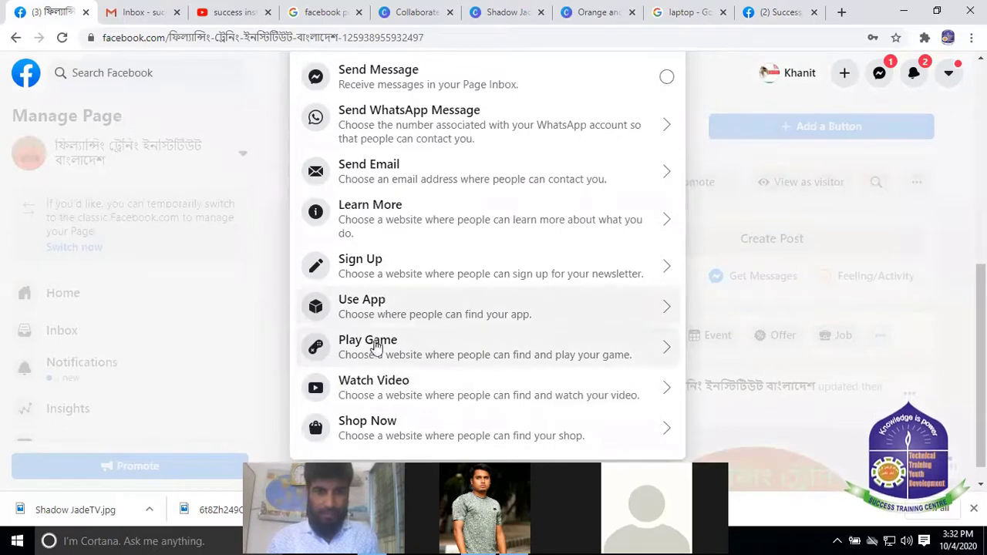
{"action": "scroll", "coordinate": [370, 406], "scroll_direction": "down", "scroll_amount": 1}
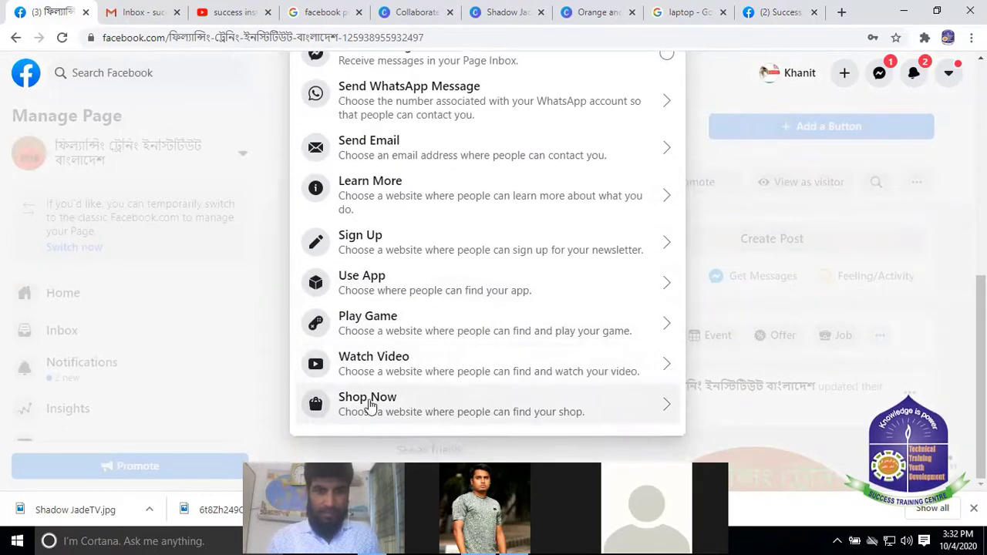
{"action": "scroll", "coordinate": [491, 348], "scroll_direction": "up", "scroll_amount": 4}
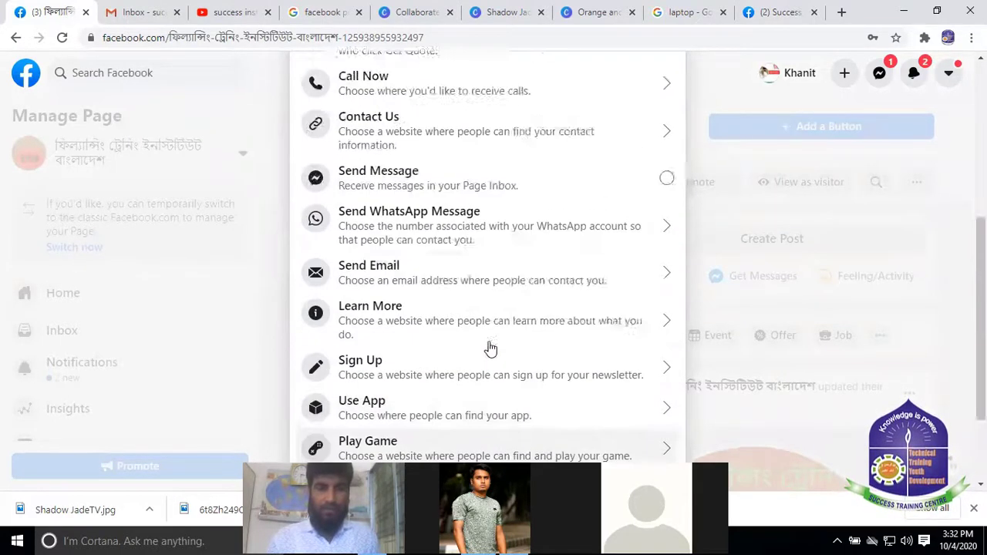
{"action": "scroll", "coordinate": [393, 270], "scroll_direction": "up", "scroll_amount": 1}
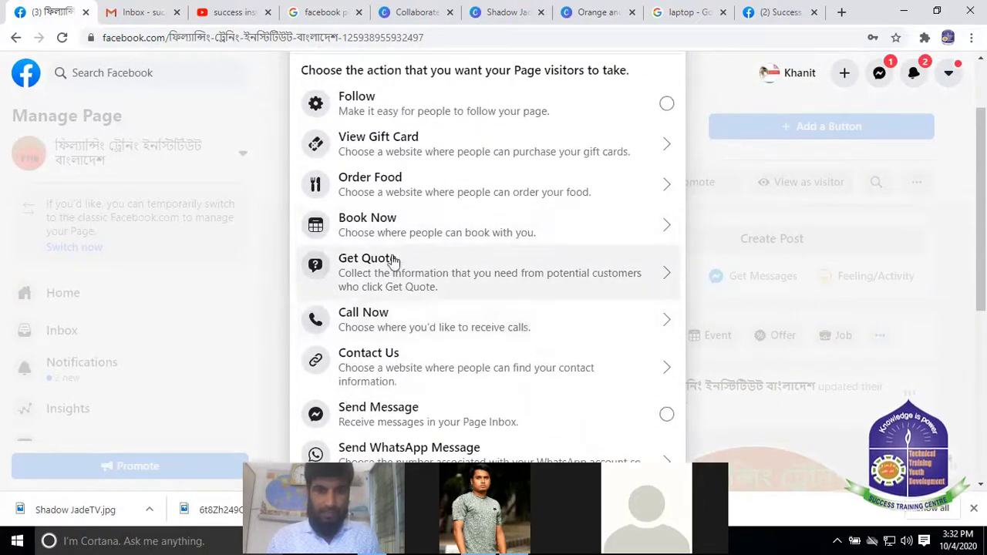
{"action": "left_click", "coordinate": [363, 318]}
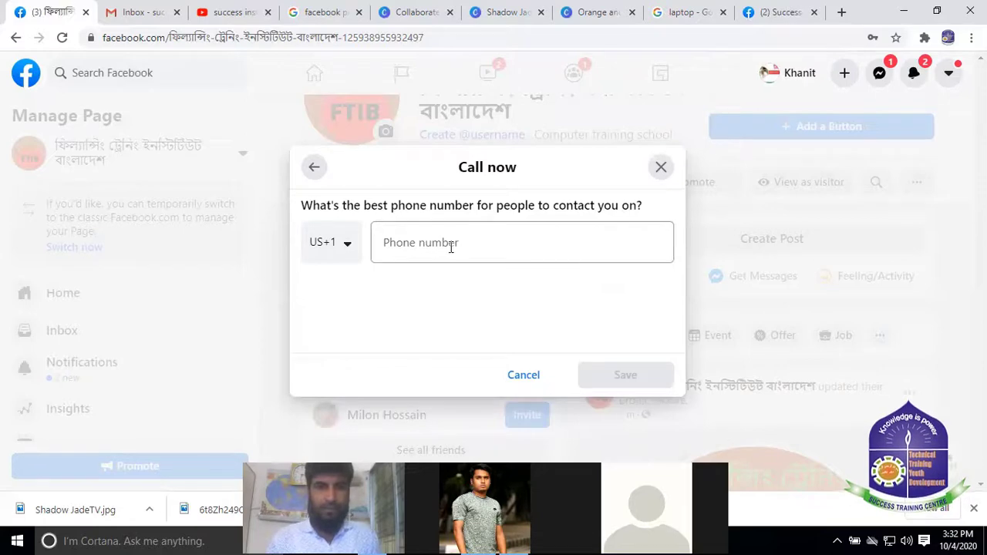
Set the Call Now country code to Bangladesh (+880)
{"action": "left_click", "coordinate": [409, 240]}
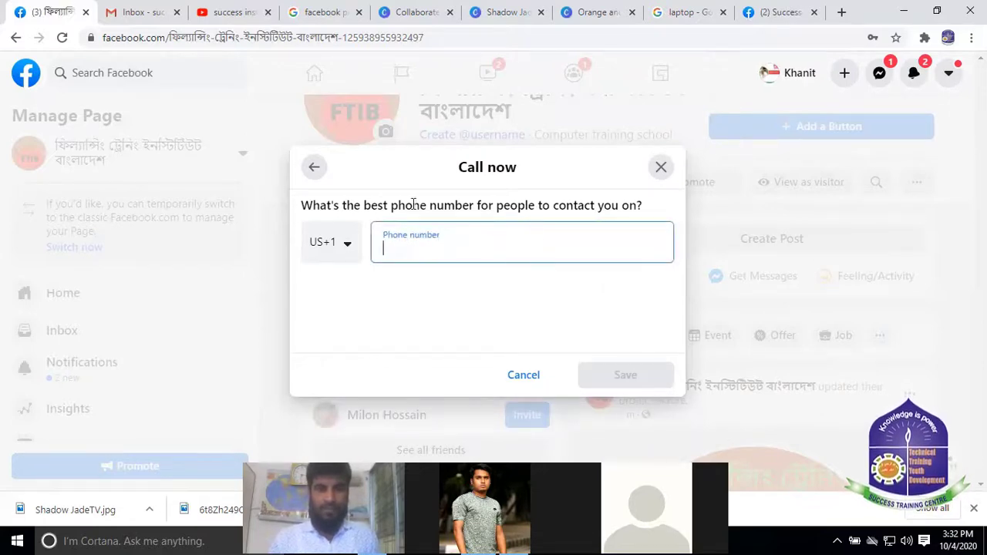
{"action": "left_click", "coordinate": [346, 243]}
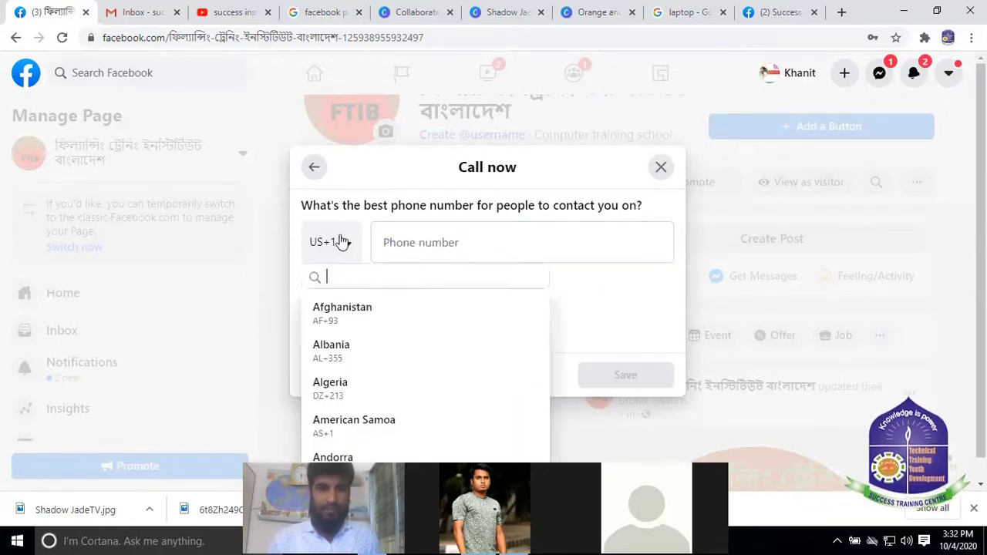
{"action": "scroll", "coordinate": [407, 364], "scroll_direction": "down", "scroll_amount": 2}
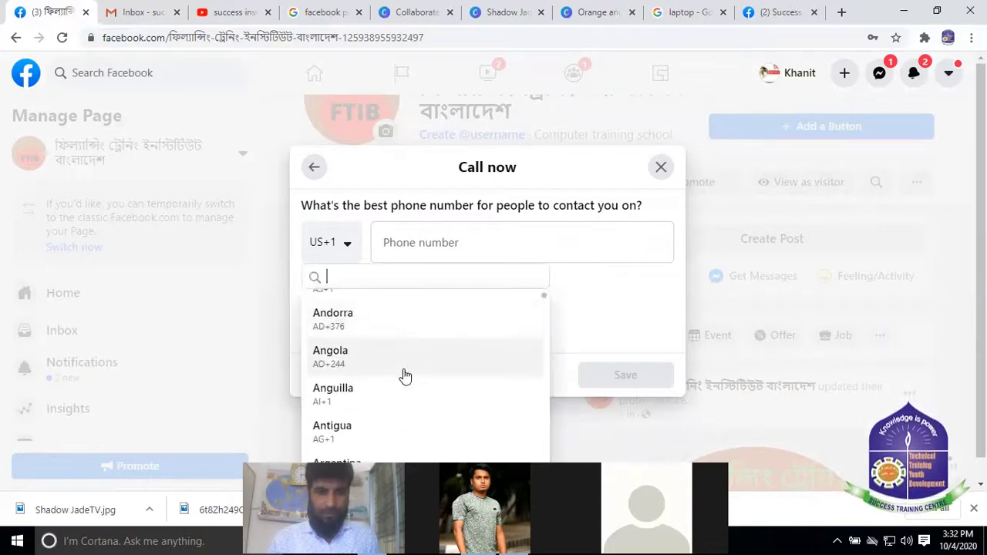
{"action": "scroll", "coordinate": [406, 375], "scroll_direction": "down", "scroll_amount": 2}
{"action": "scroll", "coordinate": [405, 376], "scroll_direction": "up", "scroll_amount": 4}
{"action": "scroll", "coordinate": [405, 375], "scroll_direction": "down", "scroll_amount": 6}
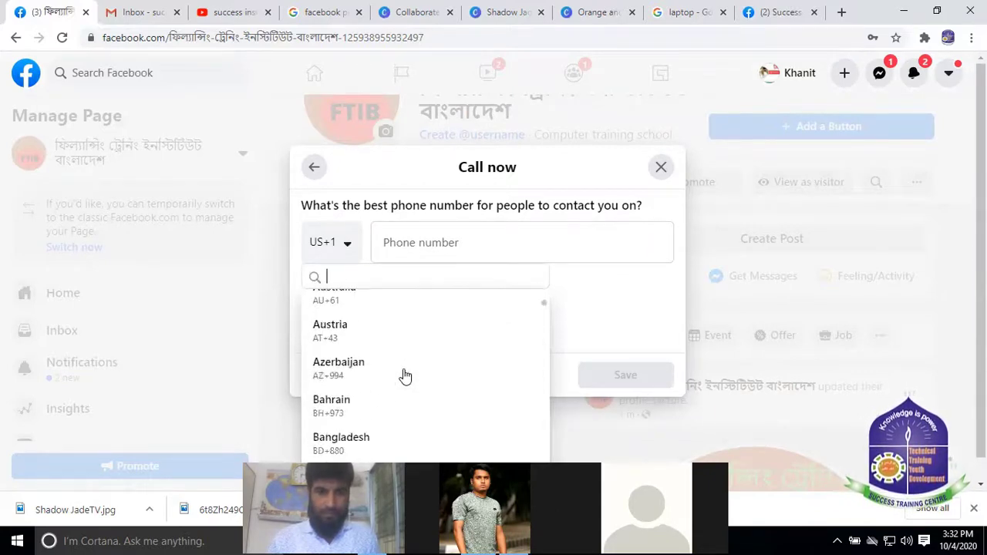
{"action": "scroll", "coordinate": [401, 374], "scroll_direction": "down", "scroll_amount": 3}
{"action": "scroll", "coordinate": [390, 369], "scroll_direction": "up", "scroll_amount": 3}
{"action": "left_click", "coordinate": [342, 366]}
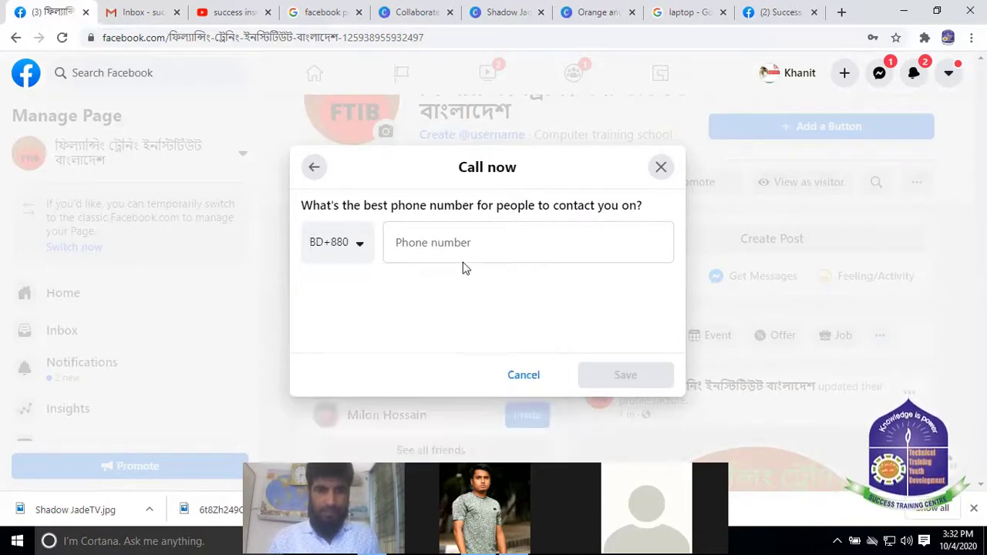
Enter the business's contact phone number and save the Call Now button
{"action": "left_click", "coordinate": [440, 239]}
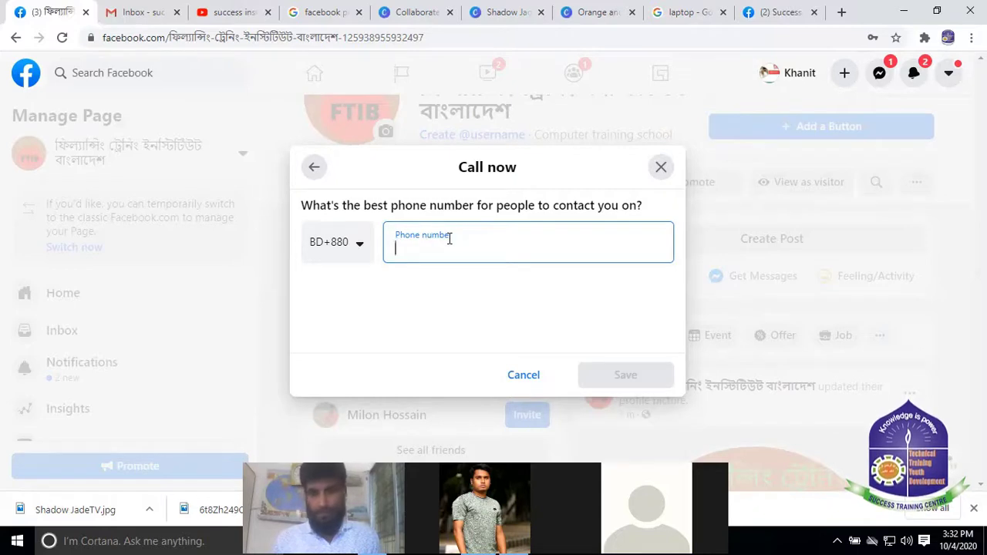
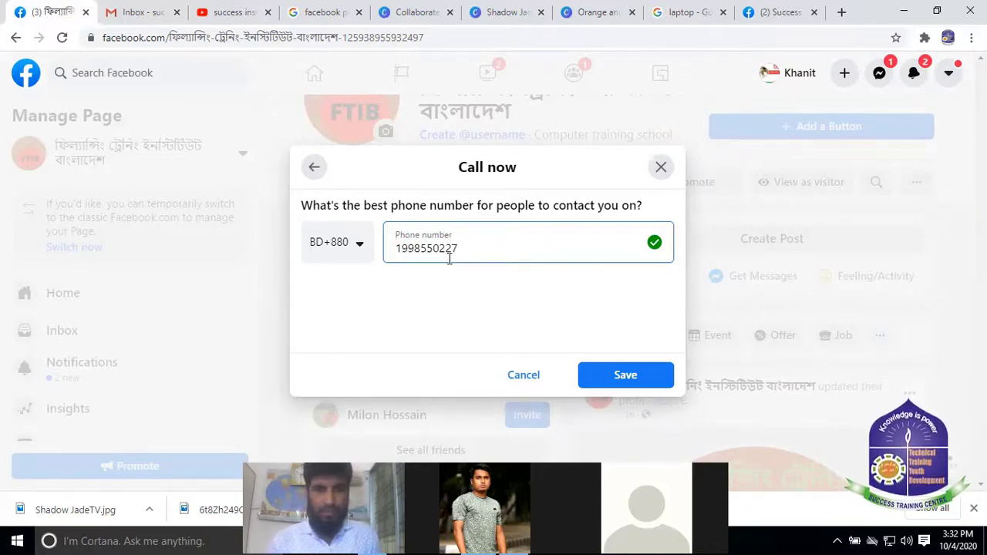
{"action": "left_click", "coordinate": [626, 376]}
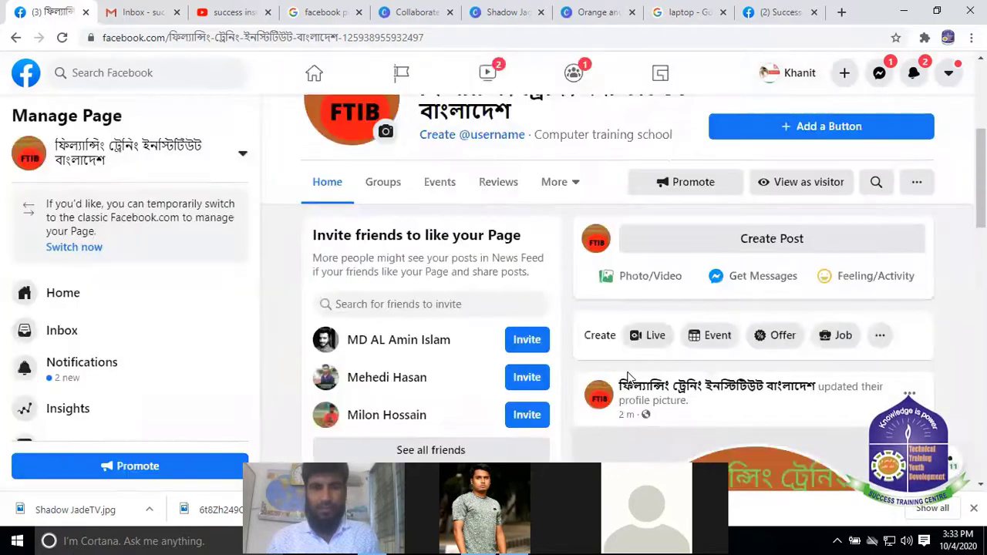
{"action": "scroll", "coordinate": [823, 309], "scroll_direction": "down", "scroll_amount": 5}
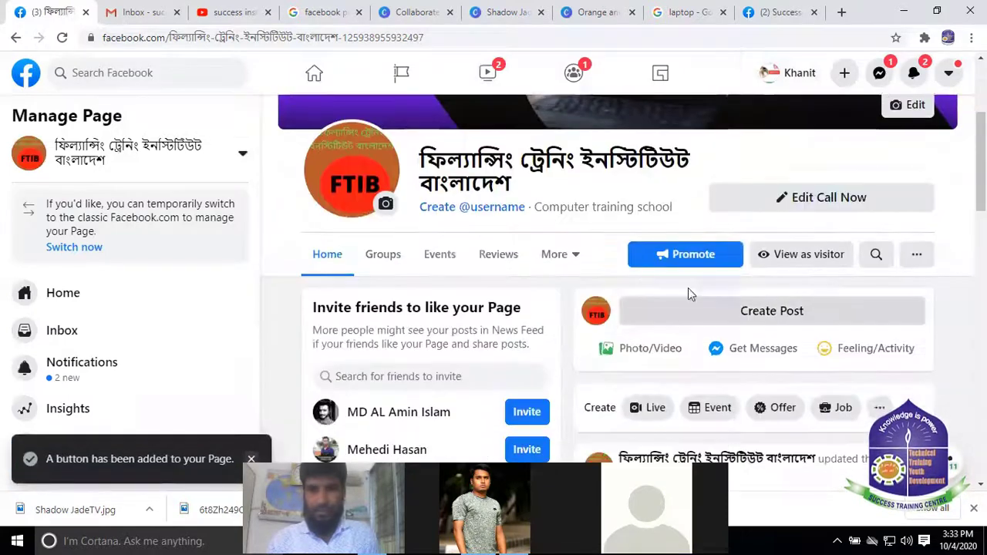
{"action": "scroll", "coordinate": [712, 224], "scroll_direction": "up", "scroll_amount": 3}
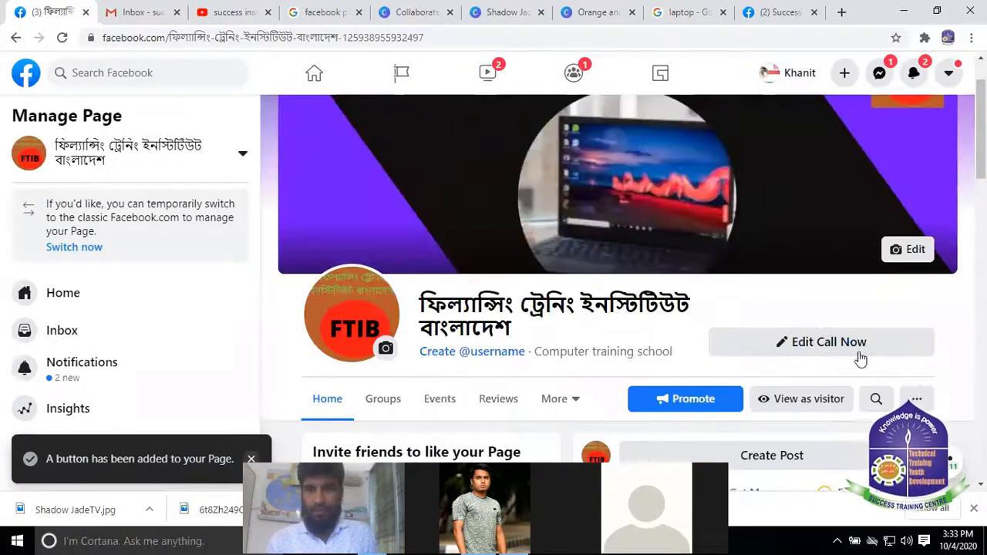
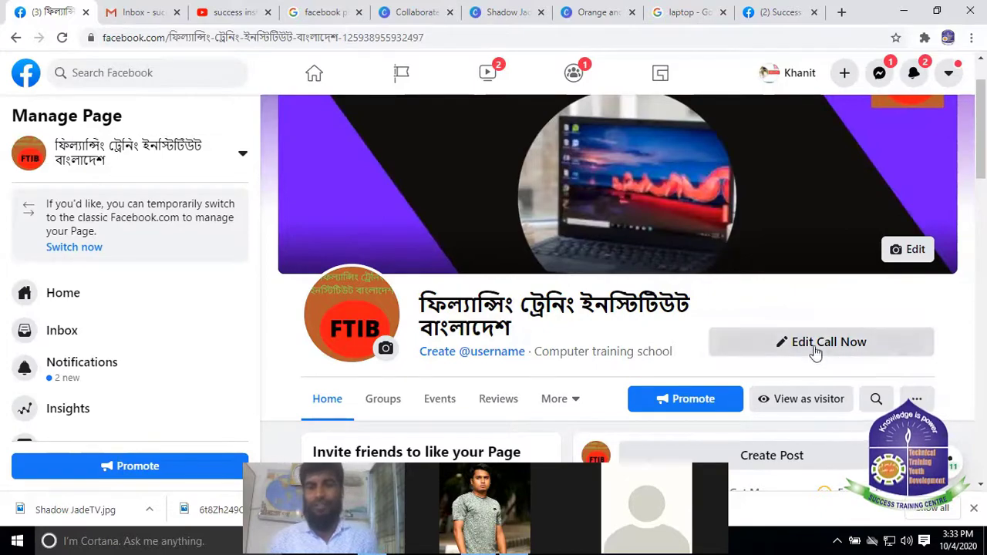
Scroll down the FTIB Page's Manage Page sidebar to Ad Centre and open it
{"action": "scroll", "coordinate": [800, 280], "scroll_direction": "down", "scroll_amount": 2}
{"action": "scroll", "coordinate": [494, 223], "scroll_direction": "down", "scroll_amount": 4}
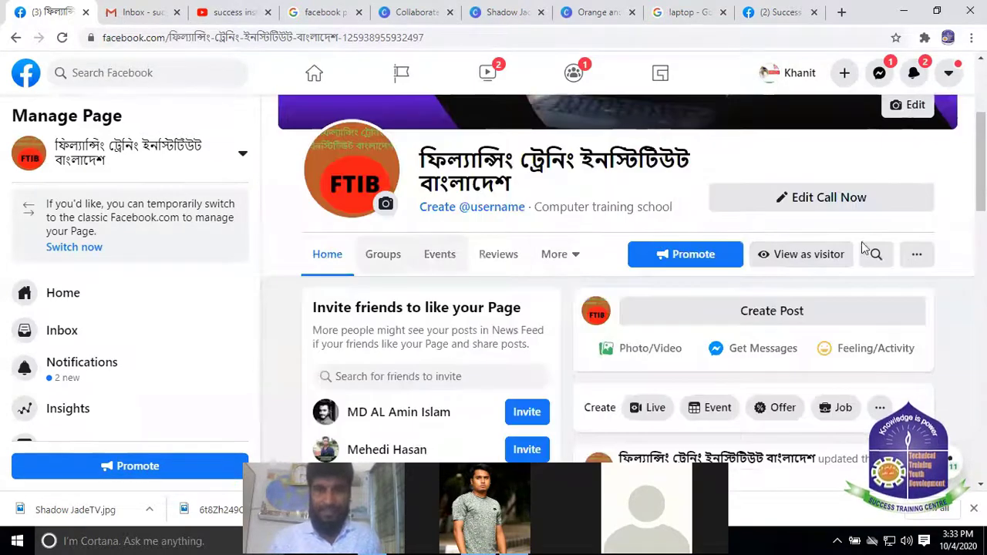
{"action": "scroll", "coordinate": [694, 172], "scroll_direction": "up", "scroll_amount": 3}
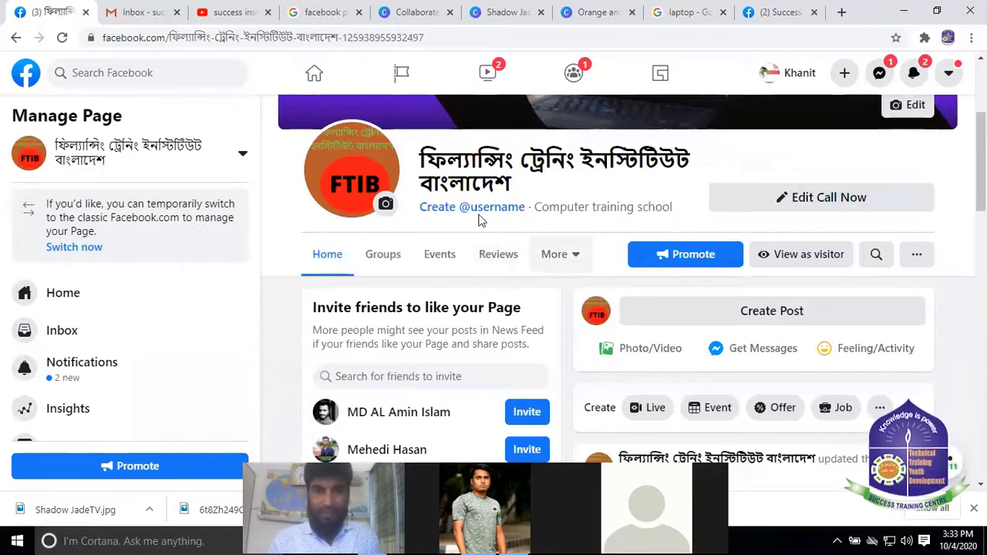
{"action": "scroll", "coordinate": [207, 281], "scroll_direction": "down", "scroll_amount": 1}
{"action": "scroll", "coordinate": [206, 281], "scroll_direction": "down", "scroll_amount": 2}
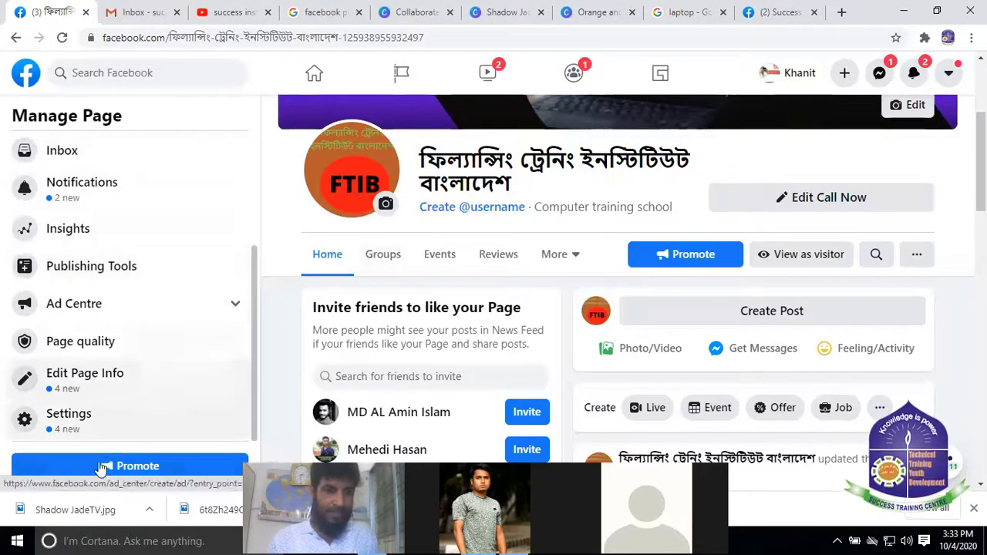
{"action": "scroll", "coordinate": [121, 242], "scroll_direction": "up", "scroll_amount": 3}
{"action": "scroll", "coordinate": [121, 242], "scroll_direction": "down", "scroll_amount": 1}
{"action": "scroll", "coordinate": [121, 242], "scroll_direction": "down", "scroll_amount": 2}
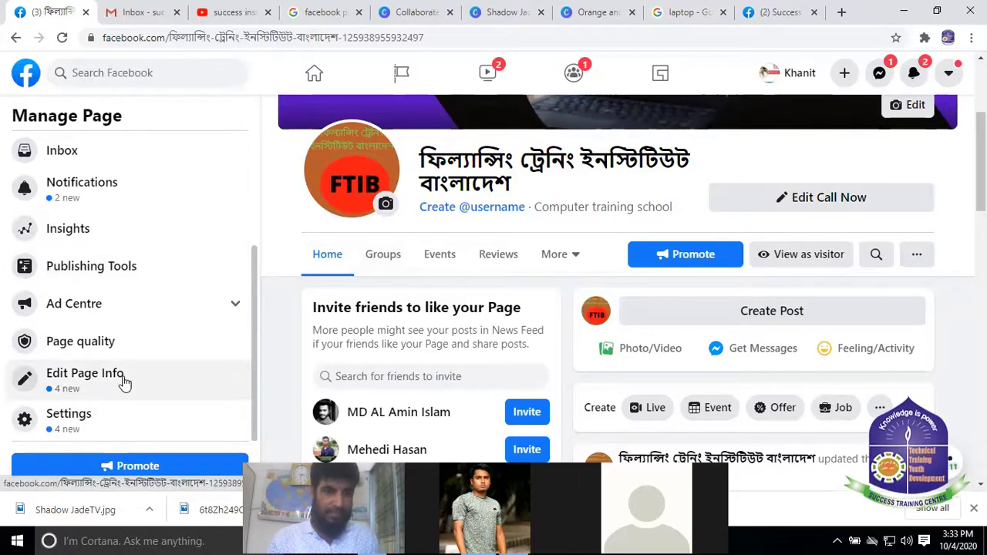
{"action": "scroll", "coordinate": [111, 300], "scroll_direction": "up", "scroll_amount": 3}
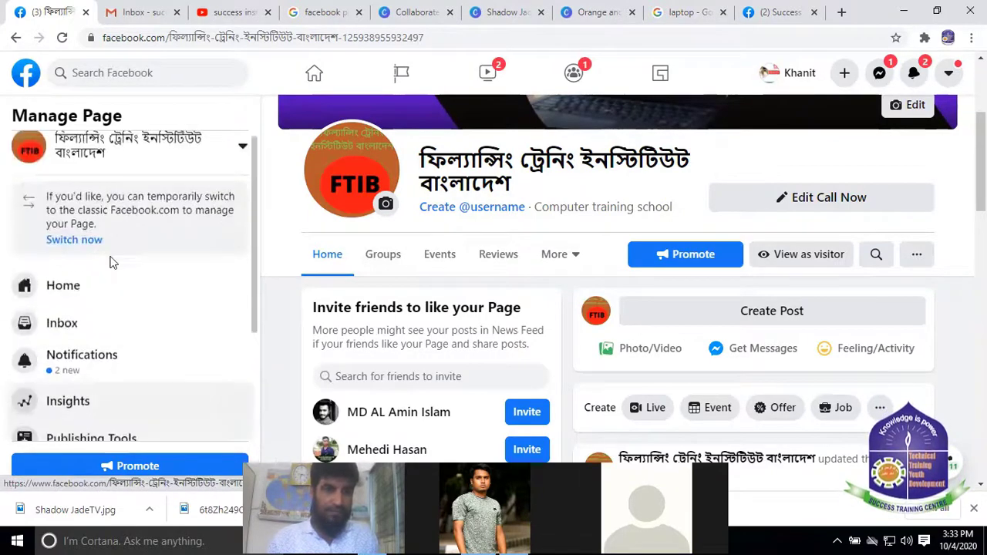
{"action": "scroll", "coordinate": [108, 254], "scroll_direction": "down", "scroll_amount": 2}
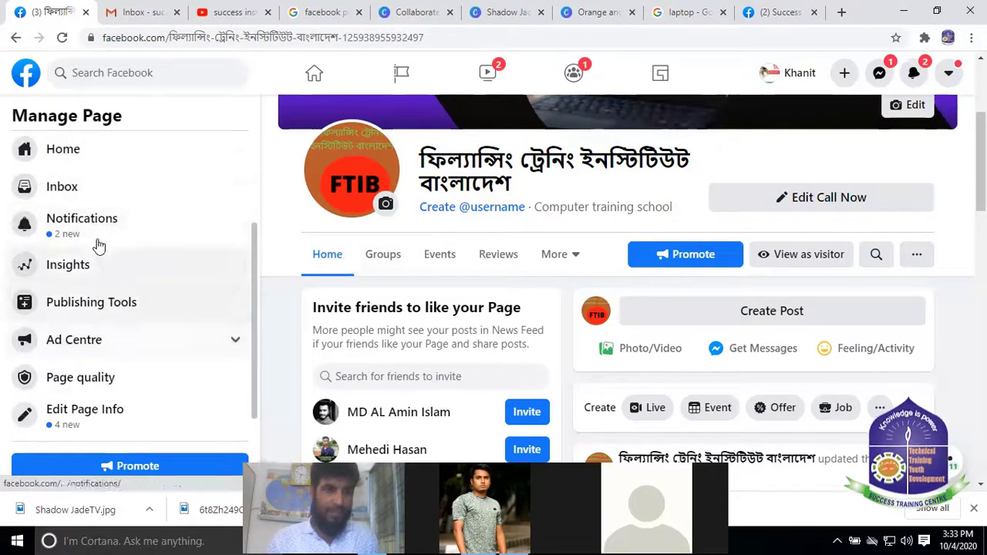
{"action": "scroll", "coordinate": [98, 245], "scroll_direction": "down", "scroll_amount": 1}
{"action": "left_click", "coordinate": [222, 318]}
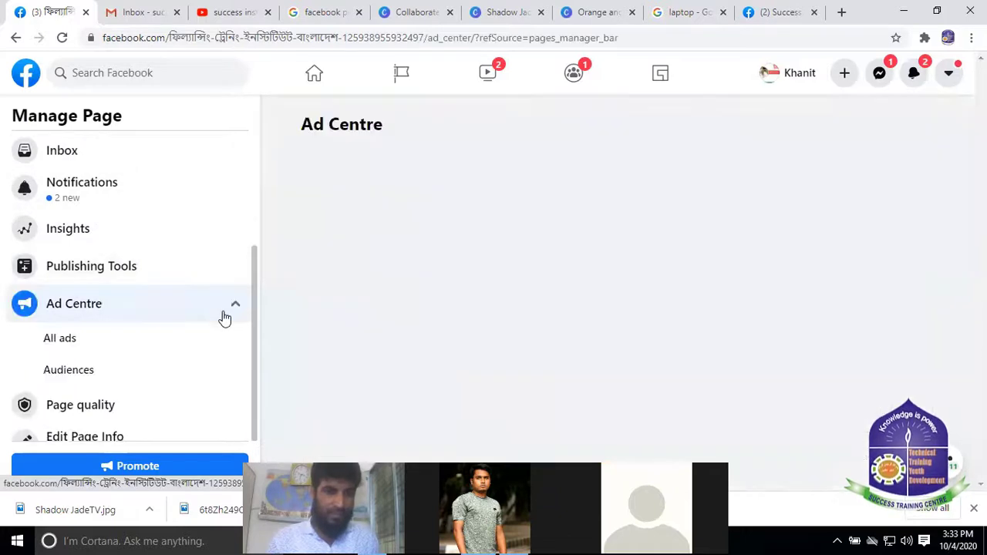
Open the FTIB Page's Edit Page info form and put the cursor in its empty Username field
{"action": "scroll", "coordinate": [141, 321], "scroll_direction": "down", "scroll_amount": 1}
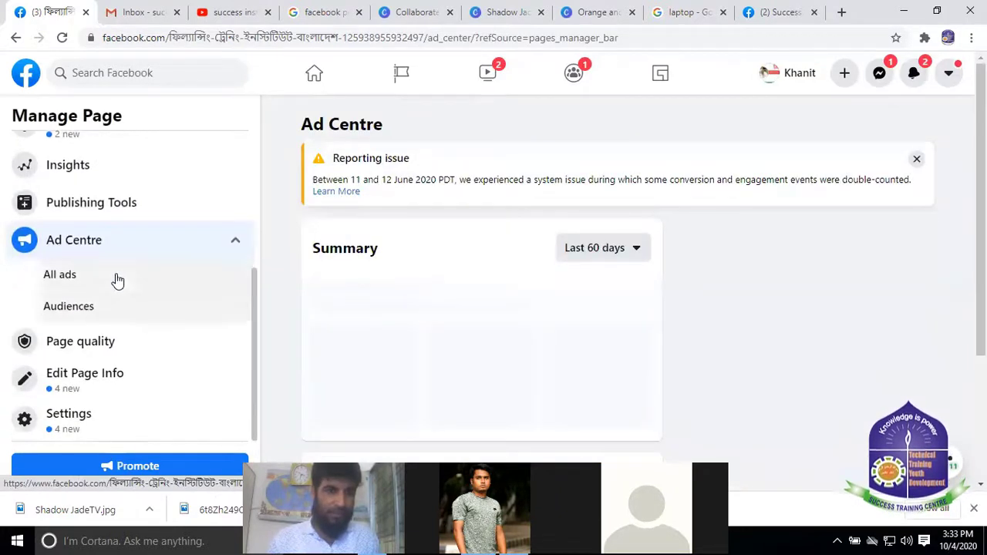
{"action": "left_click", "coordinate": [92, 376]}
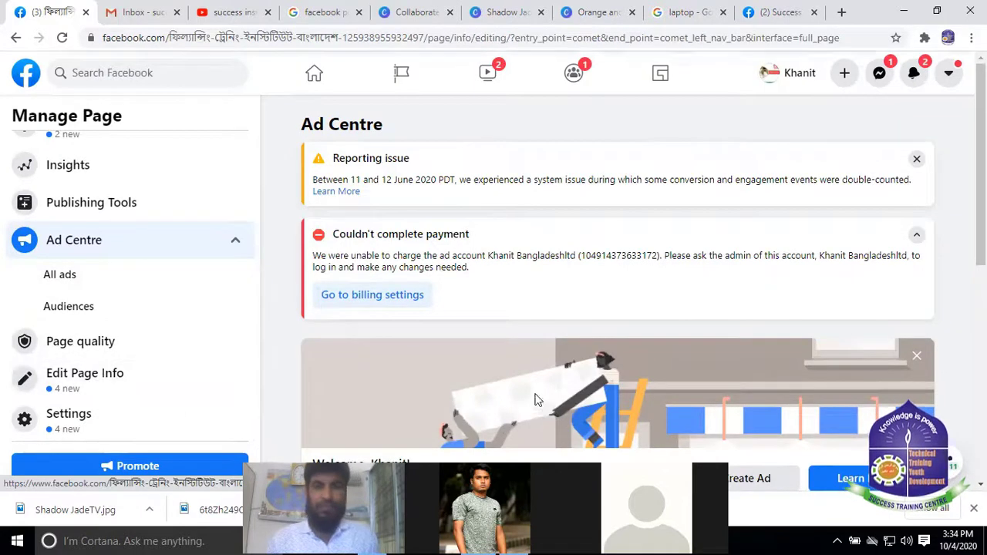
{"action": "scroll", "coordinate": [652, 293], "scroll_direction": "down", "scroll_amount": 2}
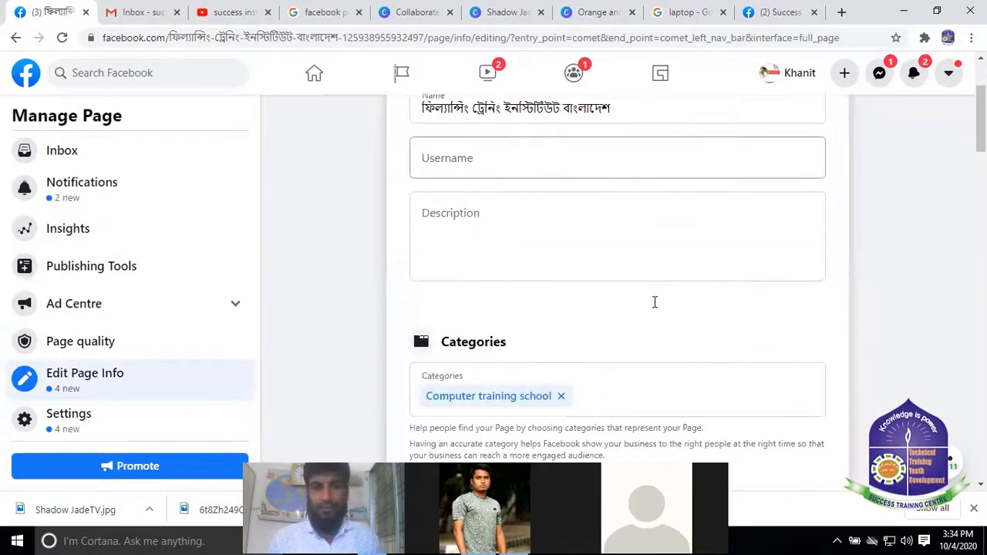
{"action": "scroll", "coordinate": [654, 302], "scroll_direction": "up", "scroll_amount": 2}
{"action": "scroll", "coordinate": [540, 241], "scroll_direction": "down", "scroll_amount": 1}
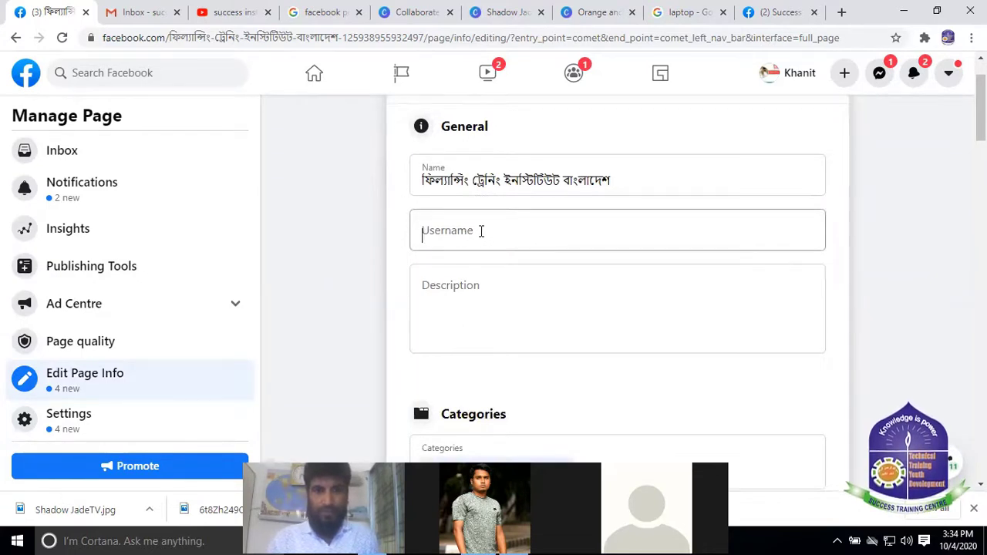
{"action": "left_click", "coordinate": [481, 231]}
{"action": "scroll", "coordinate": [570, 255], "scroll_direction": "up", "scroll_amount": 1}
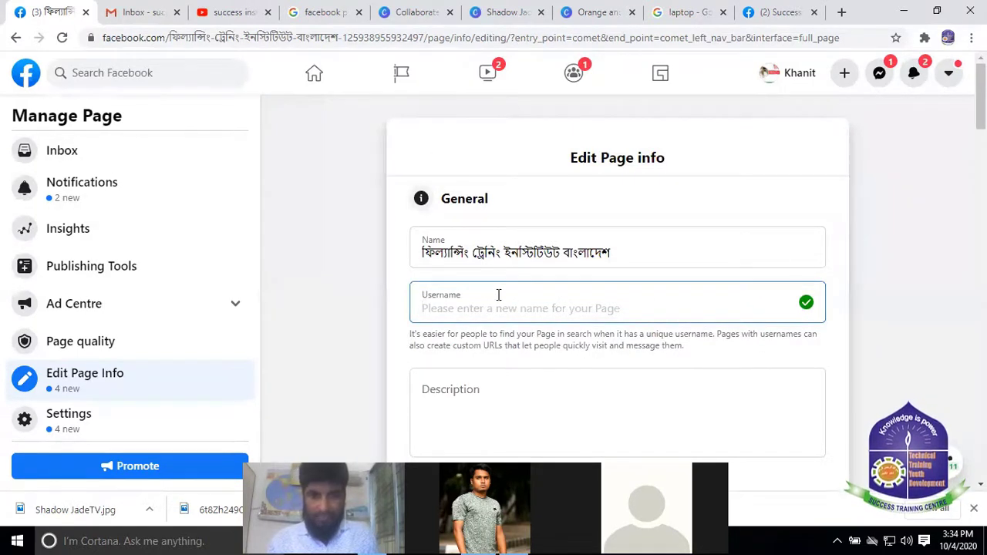
{"action": "scroll", "coordinate": [498, 295], "scroll_direction": "down", "scroll_amount": 1}
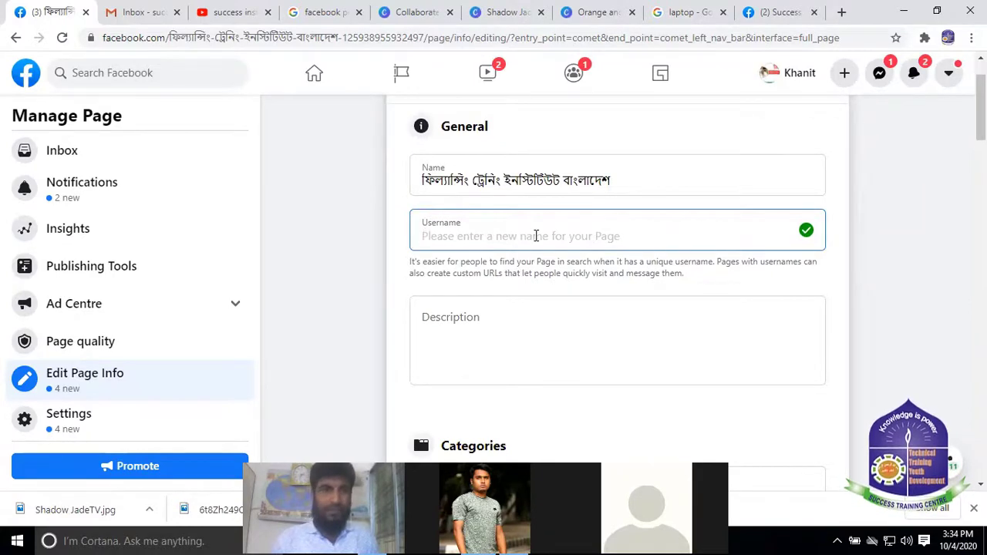
{"action": "left_click", "coordinate": [794, 14]}
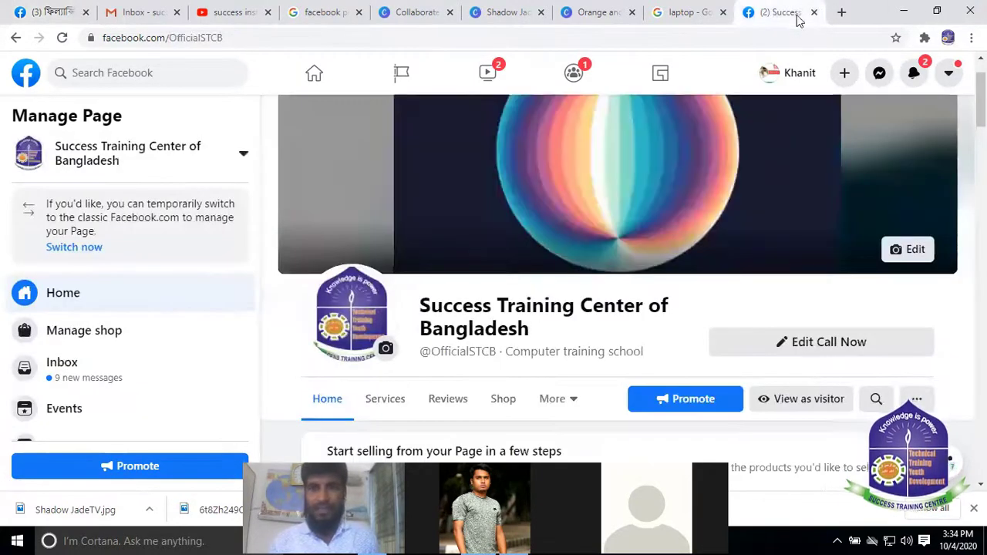
{"action": "scroll", "coordinate": [432, 293], "scroll_direction": "down", "scroll_amount": 1}
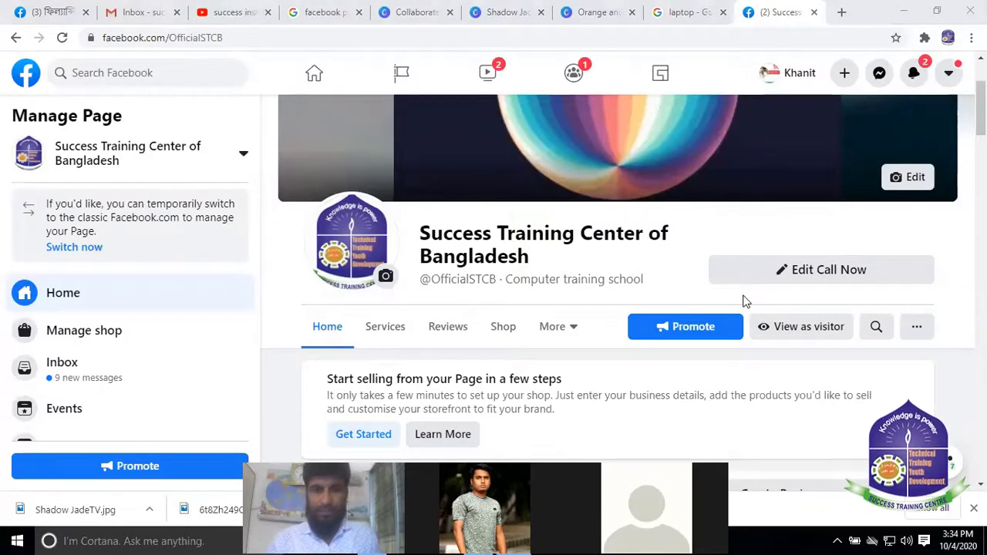
{"action": "mouse_move", "coordinate": [424, 278]}
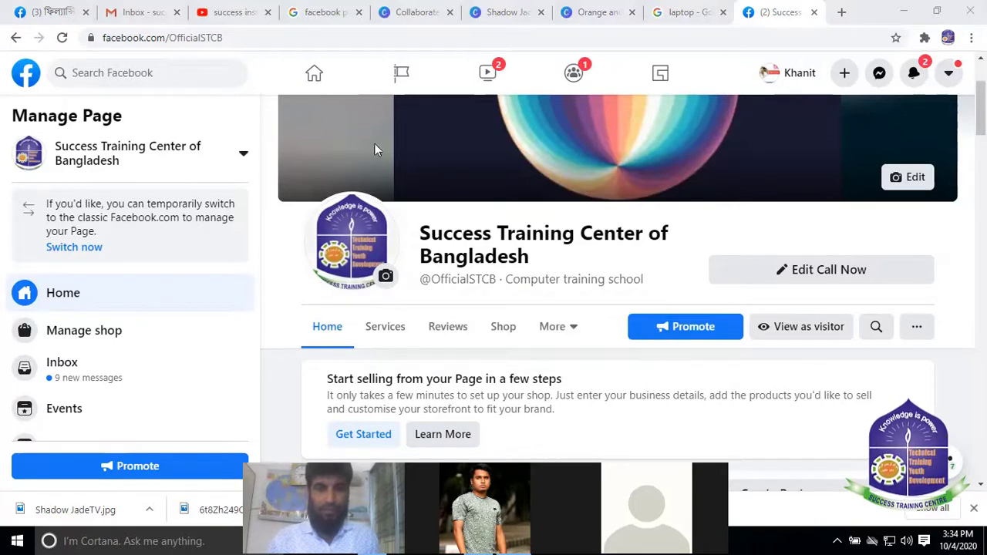
{"action": "left_click", "coordinate": [75, 14]}
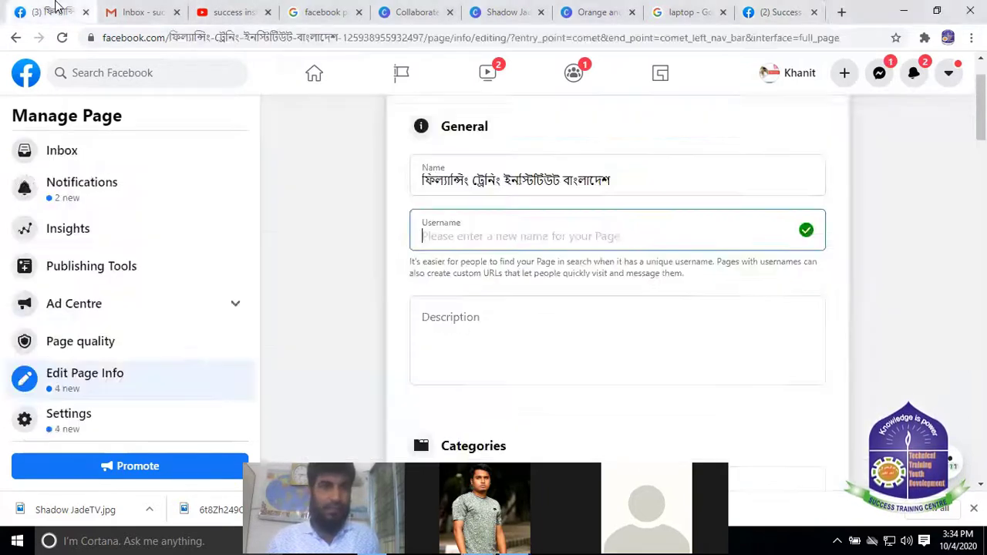
{"action": "left_click", "coordinate": [600, 240]}
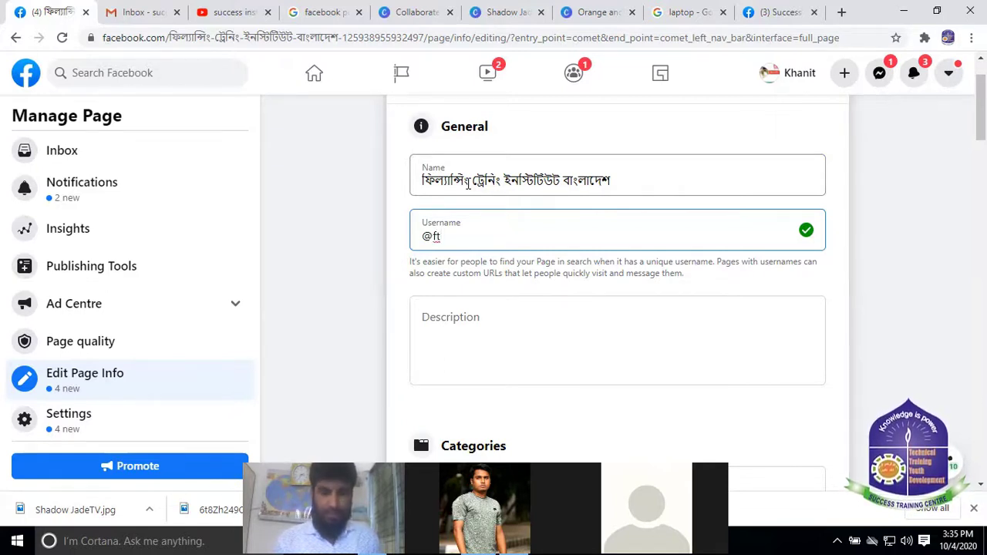
{"action": "type", "text": "b"}
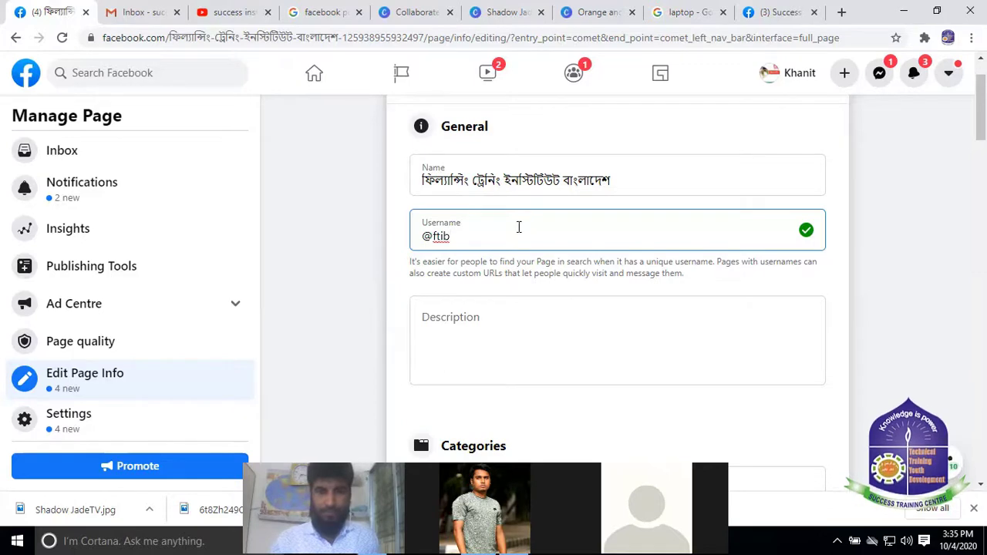
{"action": "left_click", "coordinate": [783, 12]}
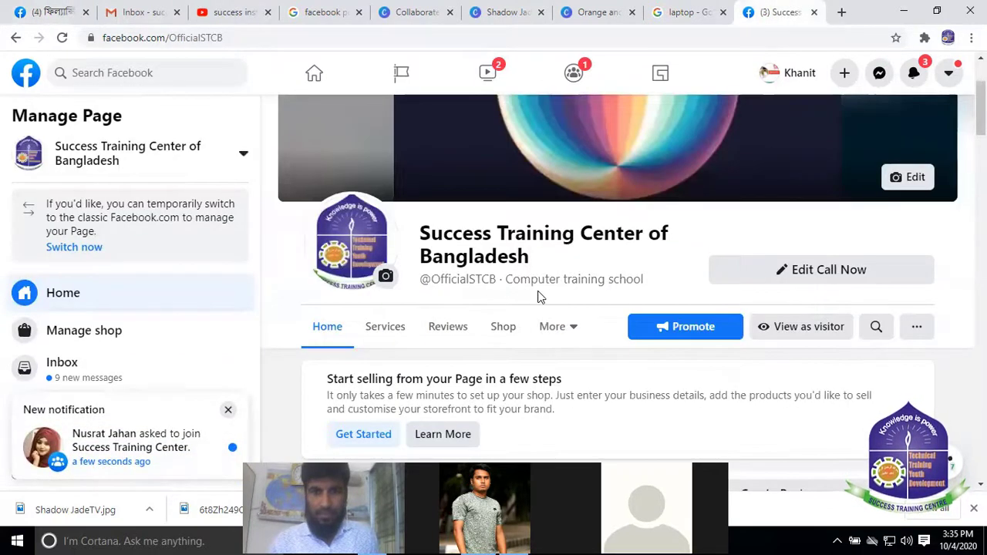
{"action": "left_click", "coordinate": [50, 12]}
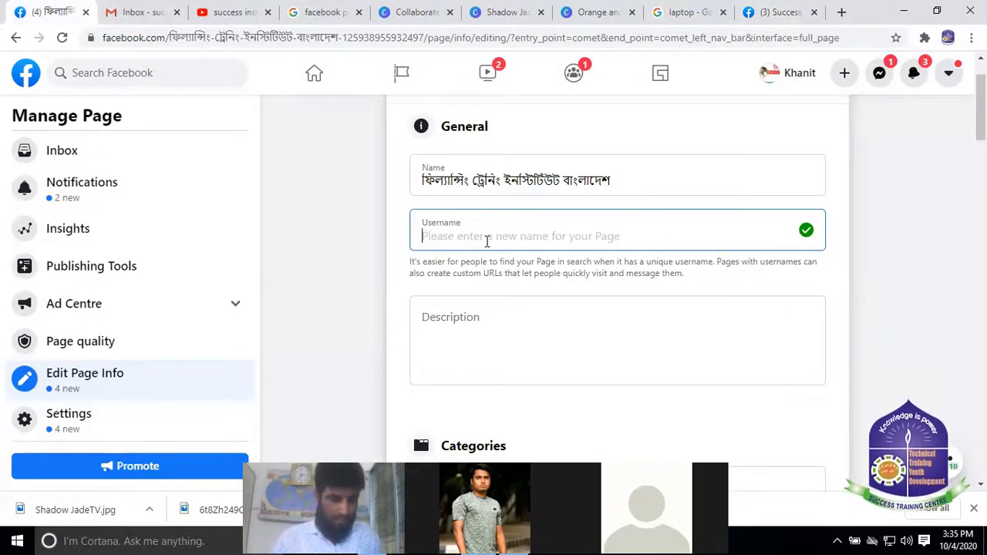
{"action": "type", "text": "@"}
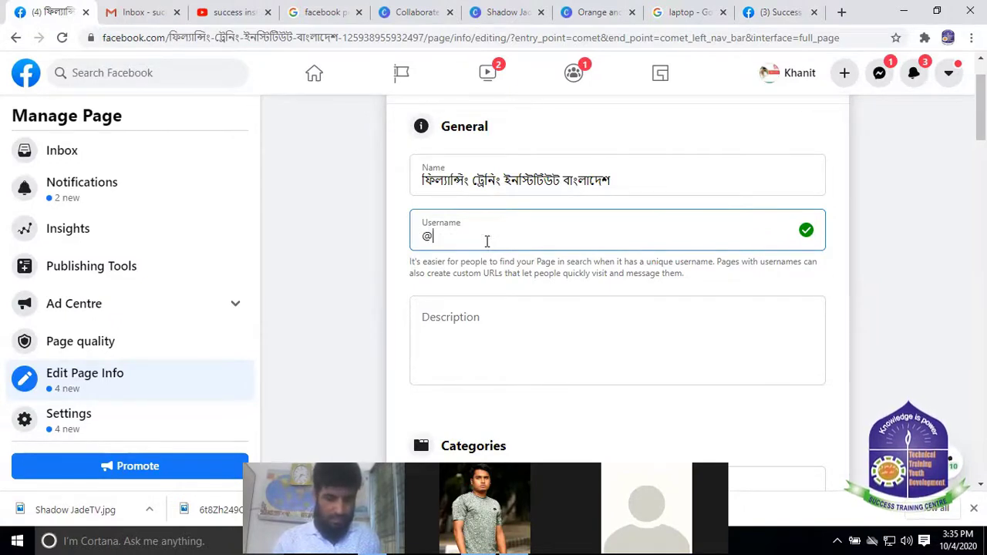
{"action": "type", "text": "ft"}
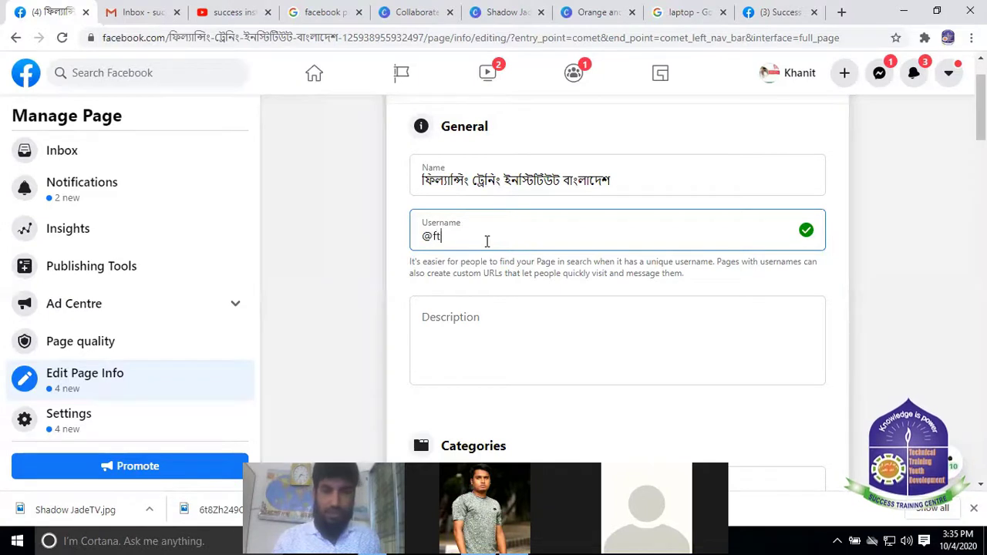
{"action": "type", "text": "i"}
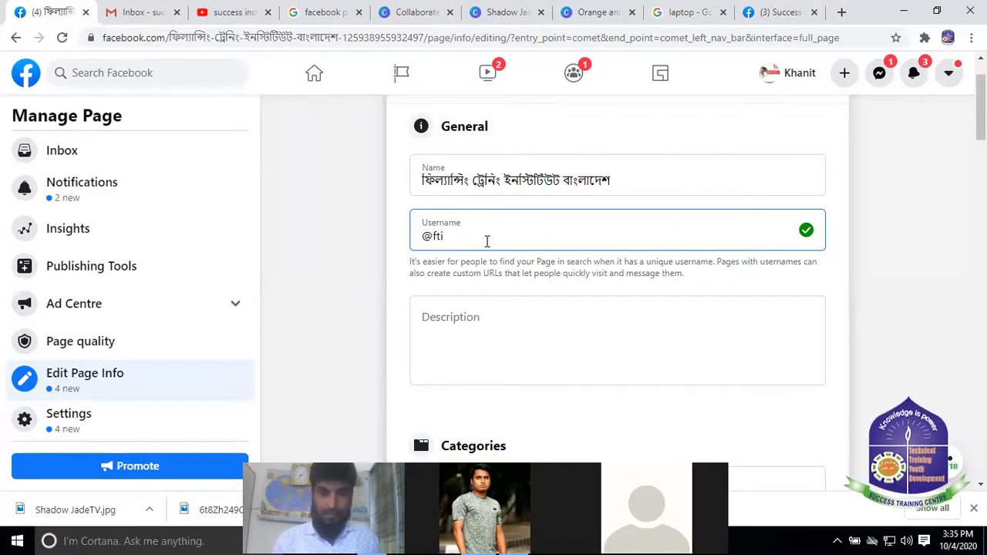
{"action": "type", "text": "b"}
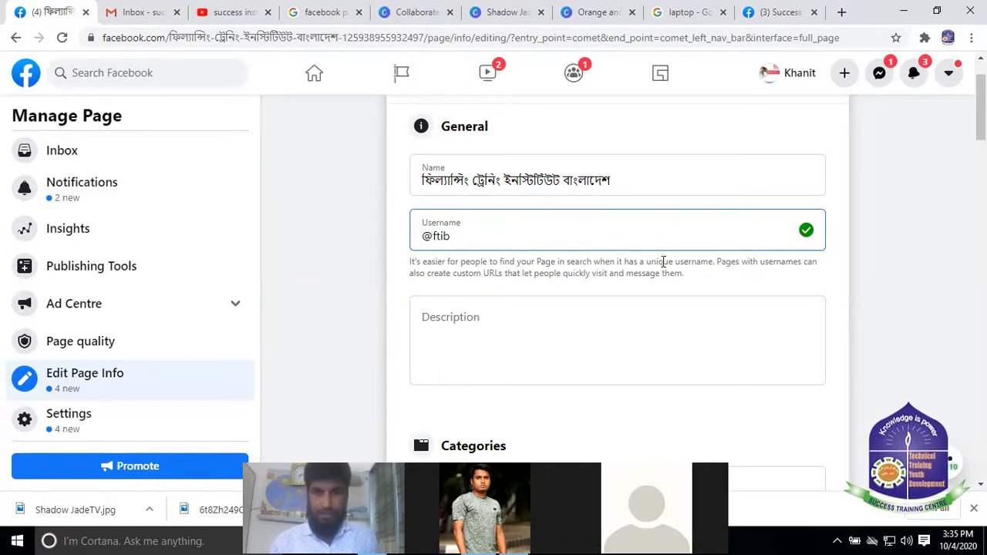
{"action": "key", "text": "BackSpace"}
{"action": "key", "text": "BackSpace"}
{"action": "key", "text": "BackSpace"}
{"action": "key", "text": "BackSpace"}
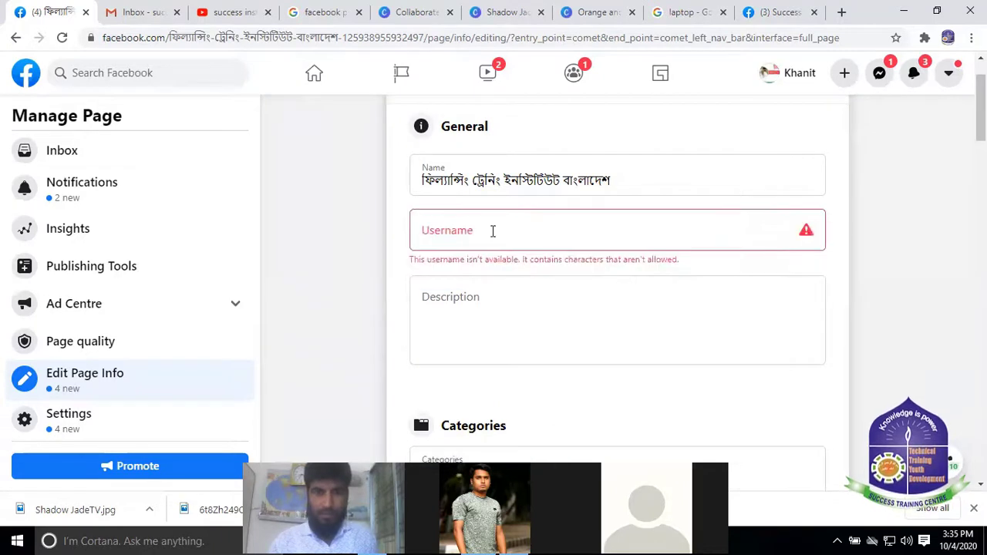
{"action": "left_click", "coordinate": [481, 229]}
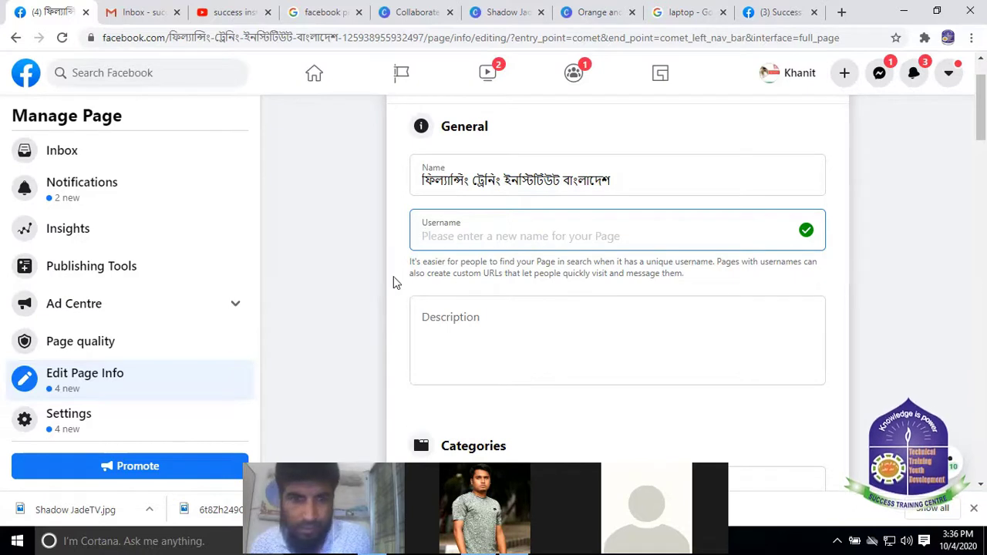
{"action": "left_click", "coordinate": [511, 282]}
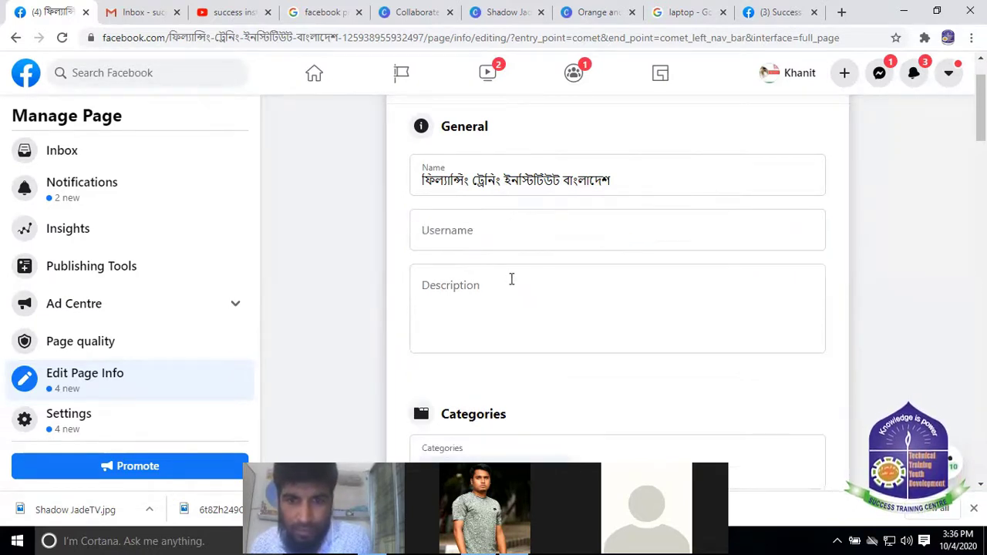
{"action": "left_click", "coordinate": [474, 233]}
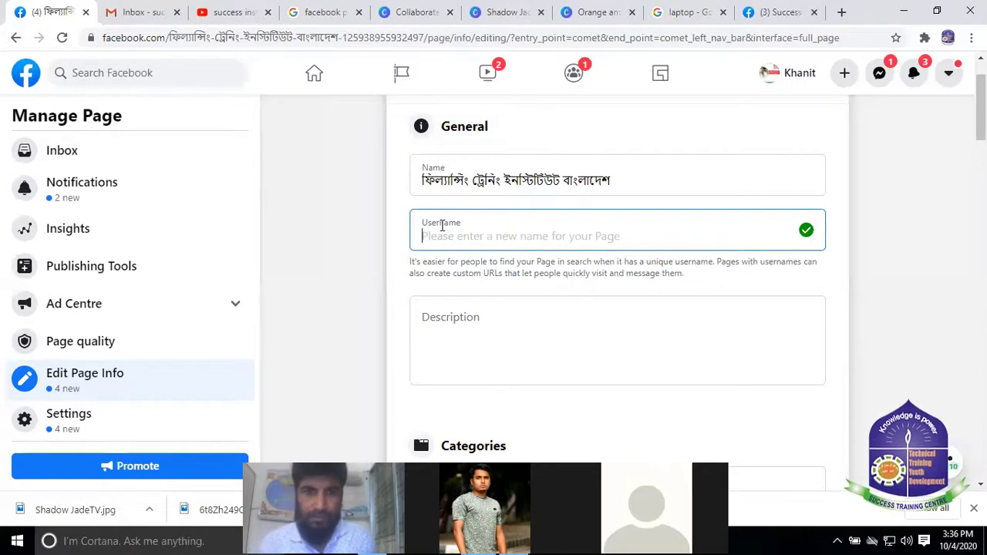
{"action": "scroll", "coordinate": [570, 212], "scroll_direction": "down", "scroll_amount": 1}
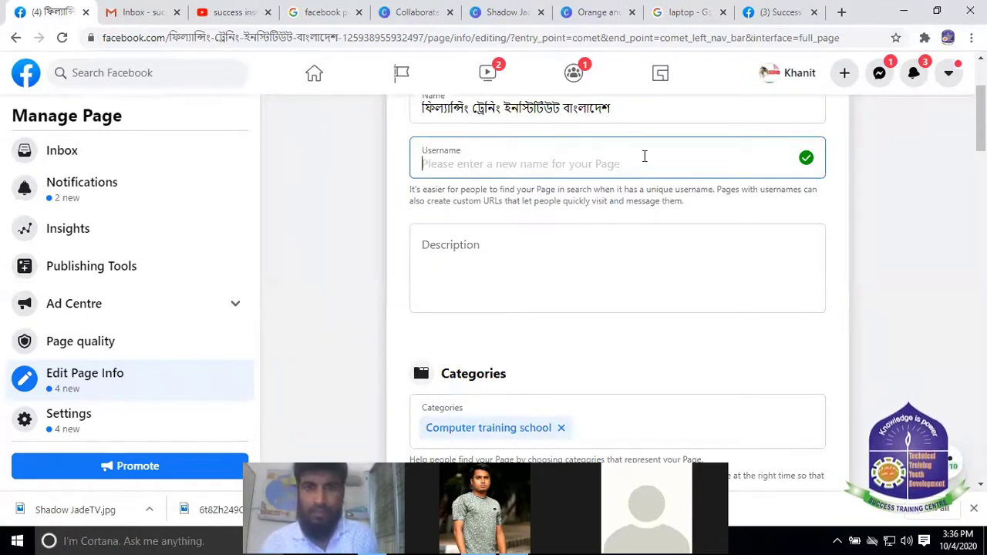
{"action": "left_click", "coordinate": [485, 153]}
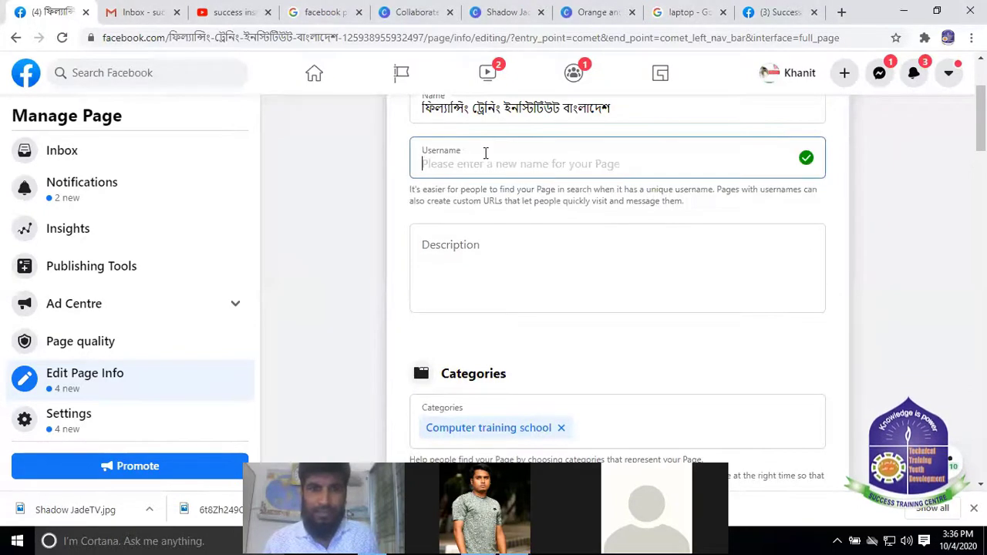
{"action": "type", "text": "fre"}
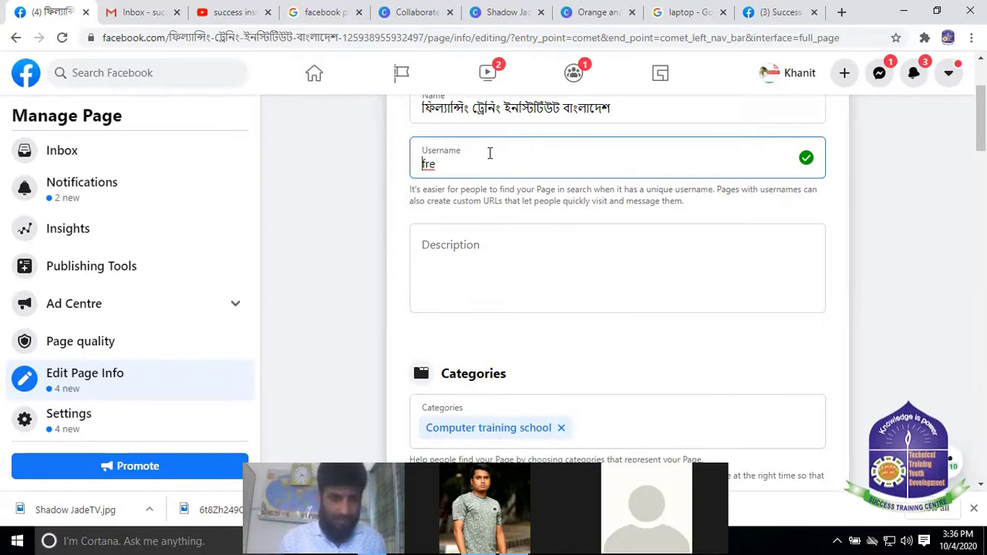
{"action": "type", "text": "@"}
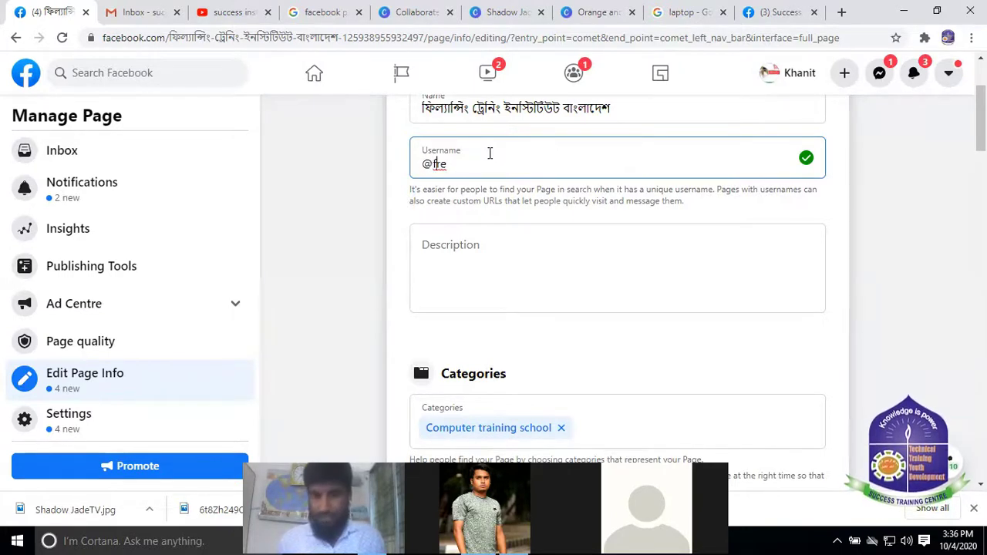
{"action": "key", "text": "End"}
{"action": "type", "text": "ee"}
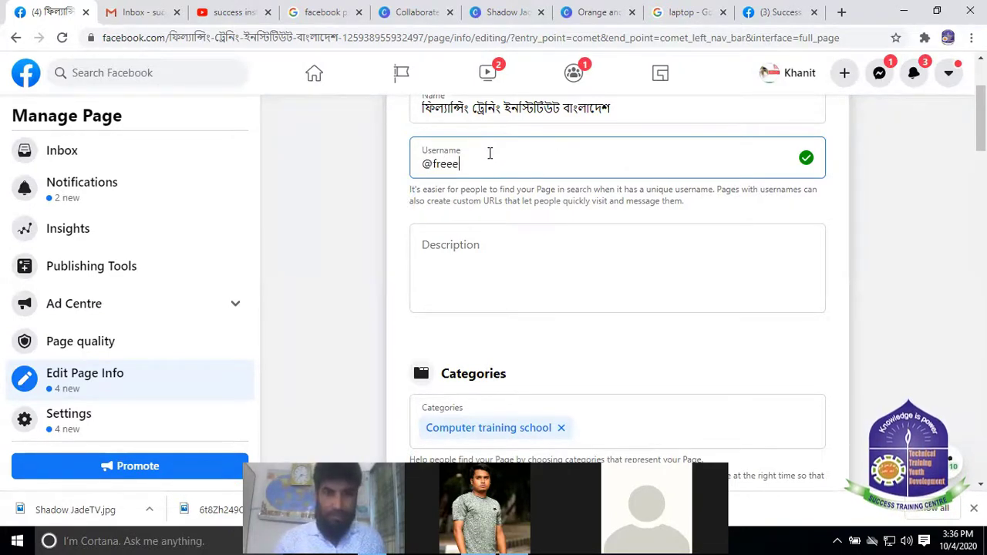
{"action": "key", "text": "BackSpace"}
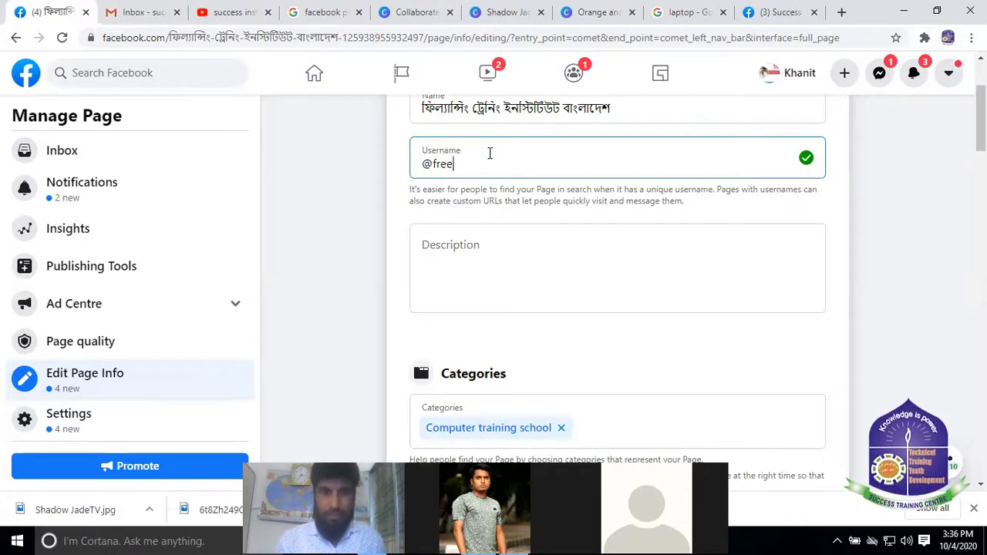
{"action": "type", "text": "lan"}
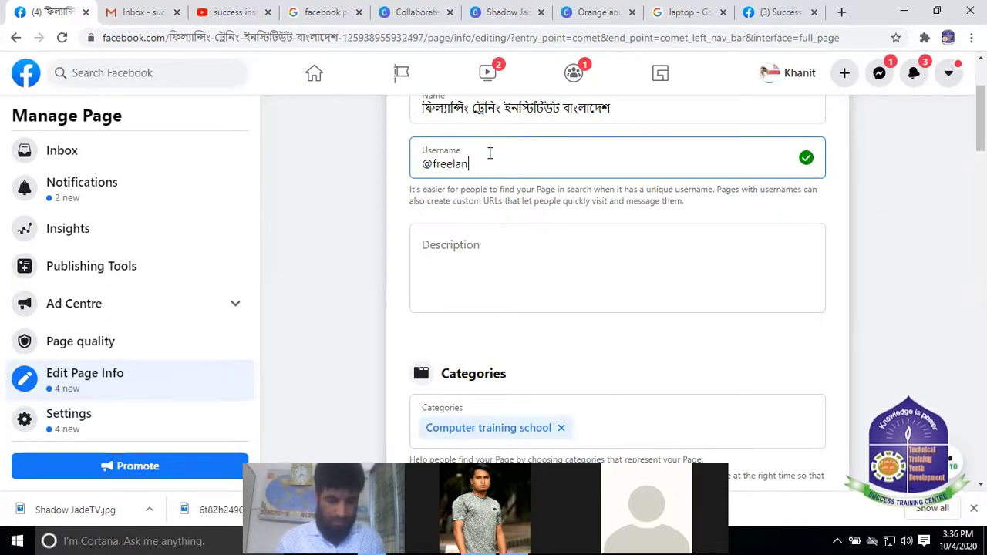
{"action": "type", "text": "cer"}
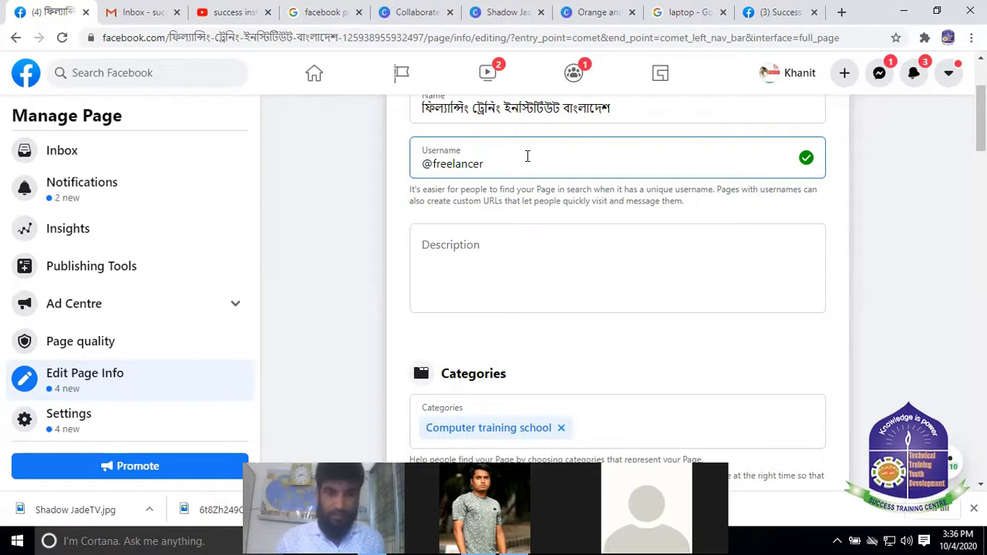
{"action": "type", "text": "ba"}
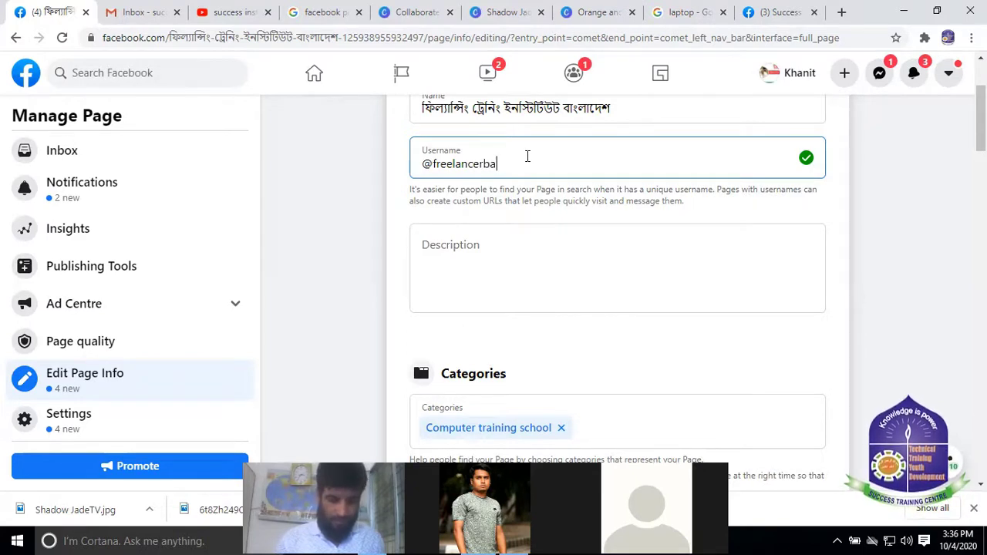
{"action": "type", "text": "ngladesh"}
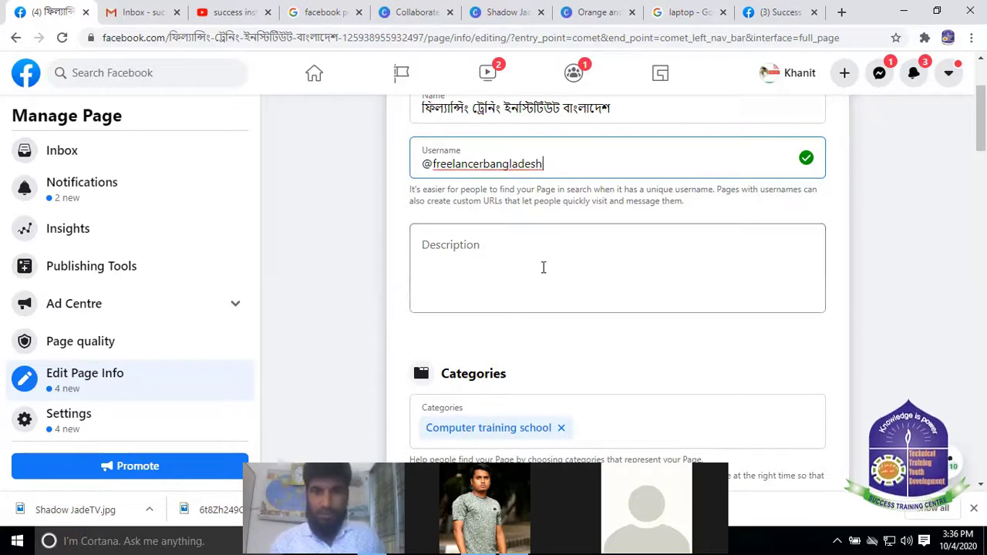
{"action": "left_click", "coordinate": [542, 267]}
{"action": "left_click", "coordinate": [544, 145]}
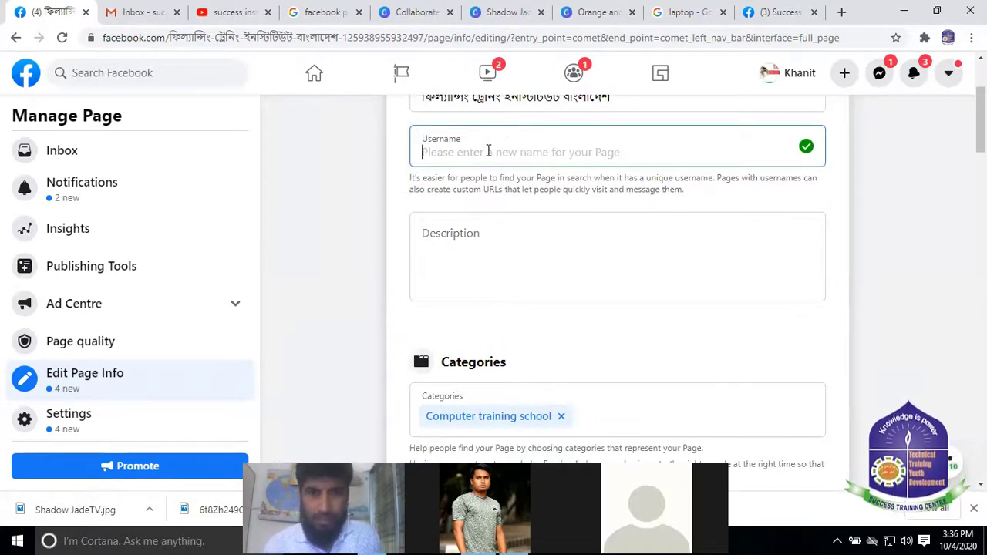
{"action": "left_click", "coordinate": [475, 248]}
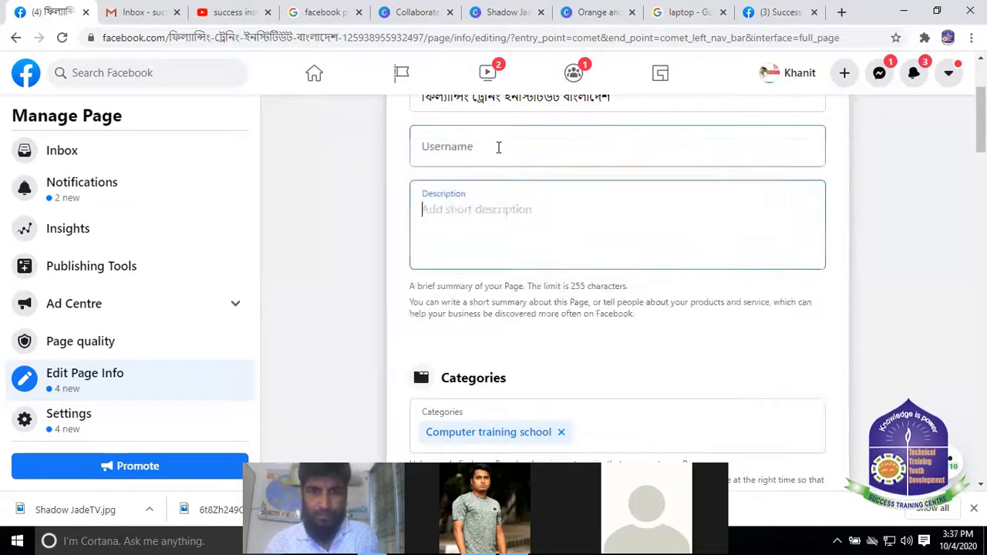
{"action": "left_click", "coordinate": [471, 152]}
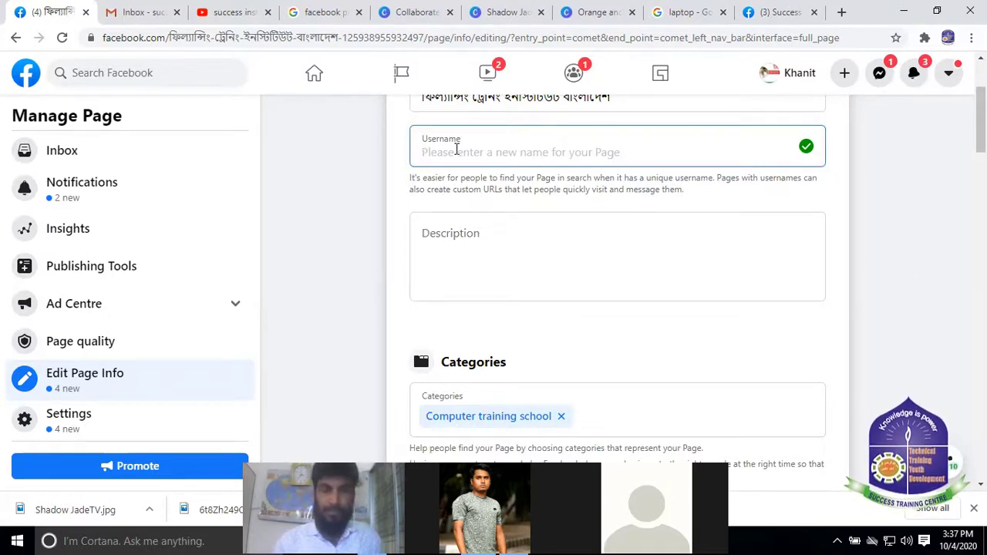
{"action": "type", "text": "@"}
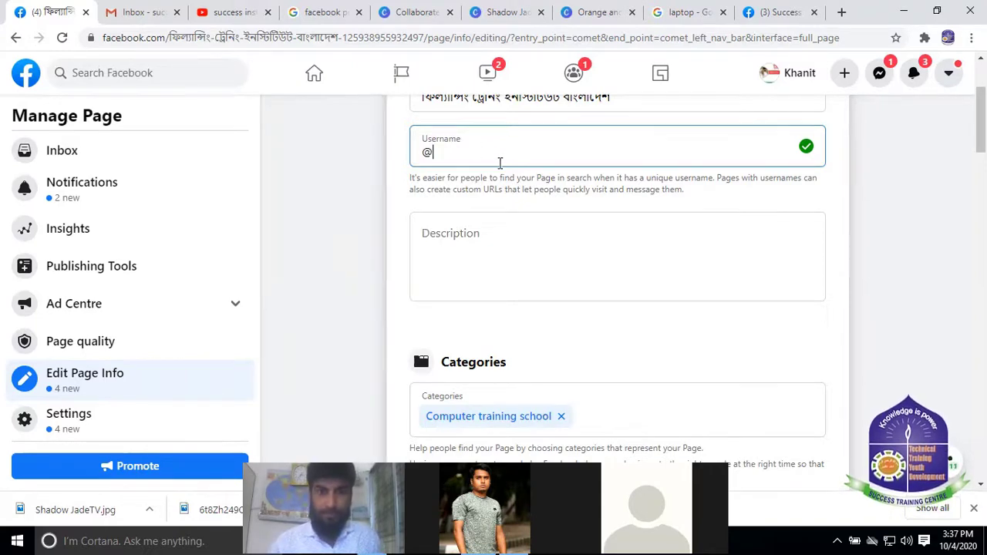
{"action": "scroll", "coordinate": [499, 163], "scroll_direction": "up", "scroll_amount": 2}
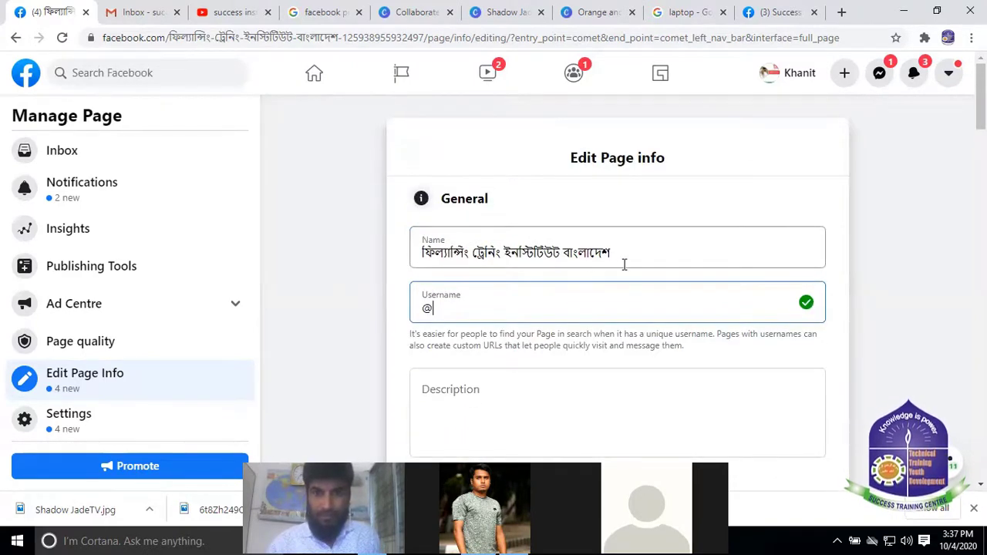
{"action": "scroll", "coordinate": [472, 182], "scroll_direction": "down", "scroll_amount": 1}
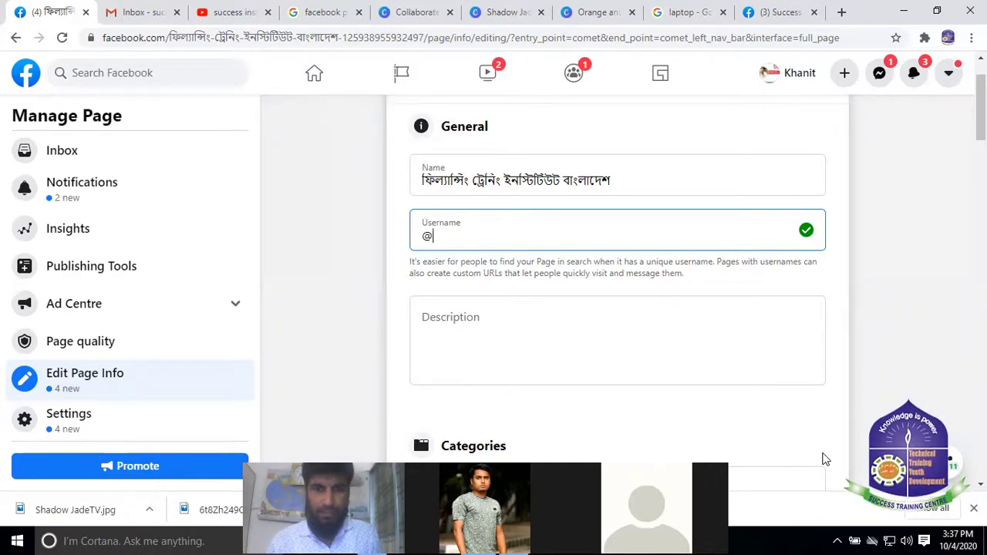
{"action": "key", "text": "BackSpace"}
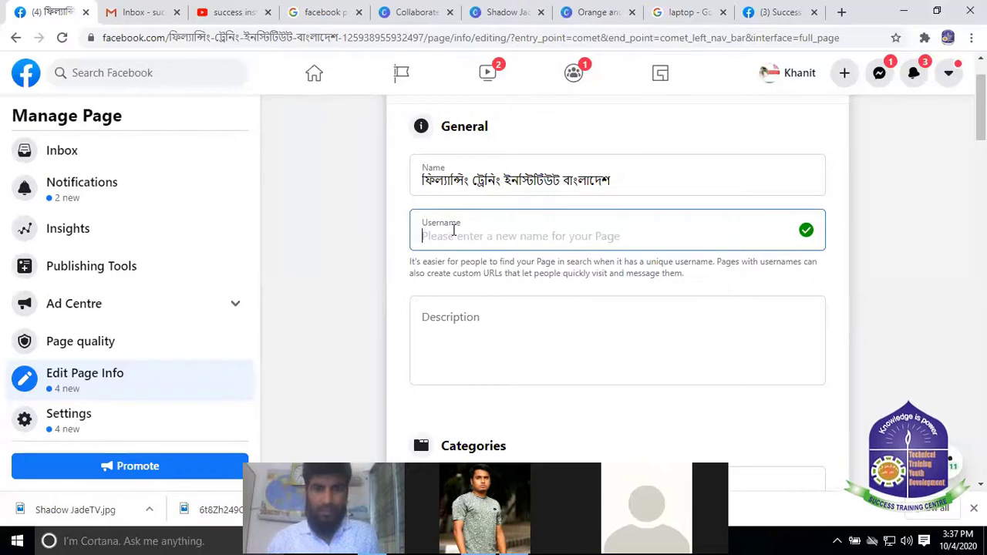
{"action": "scroll", "coordinate": [557, 314], "scroll_direction": "down", "scroll_amount": 1}
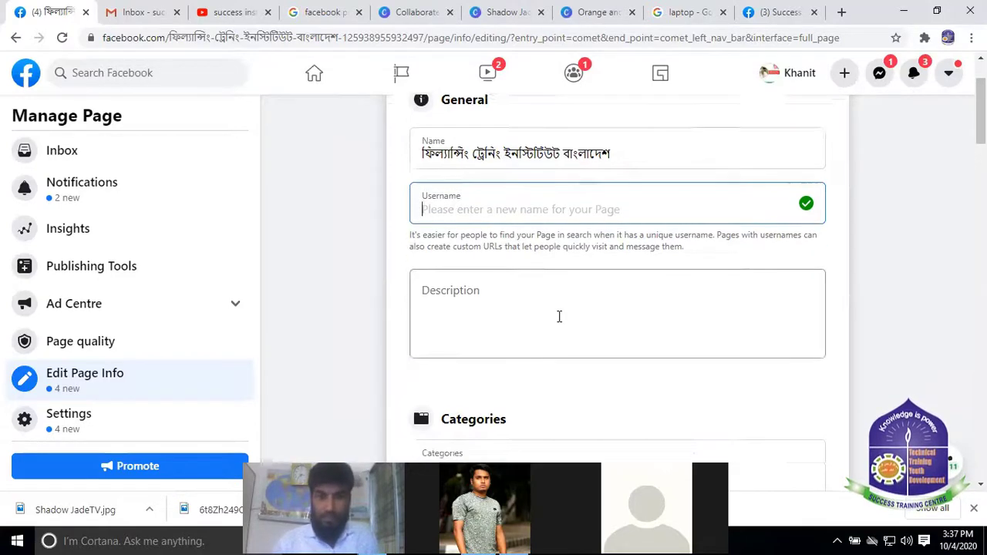
{"action": "scroll", "coordinate": [478, 313], "scroll_direction": "up", "scroll_amount": 2}
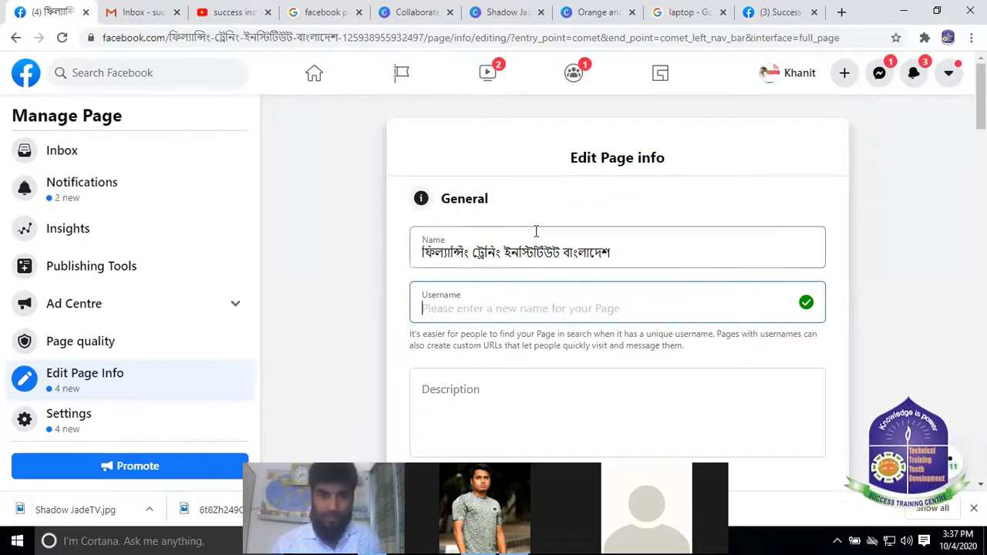
{"action": "left_click", "coordinate": [777, 12]}
{"action": "mouse_move", "coordinate": [476, 281]}
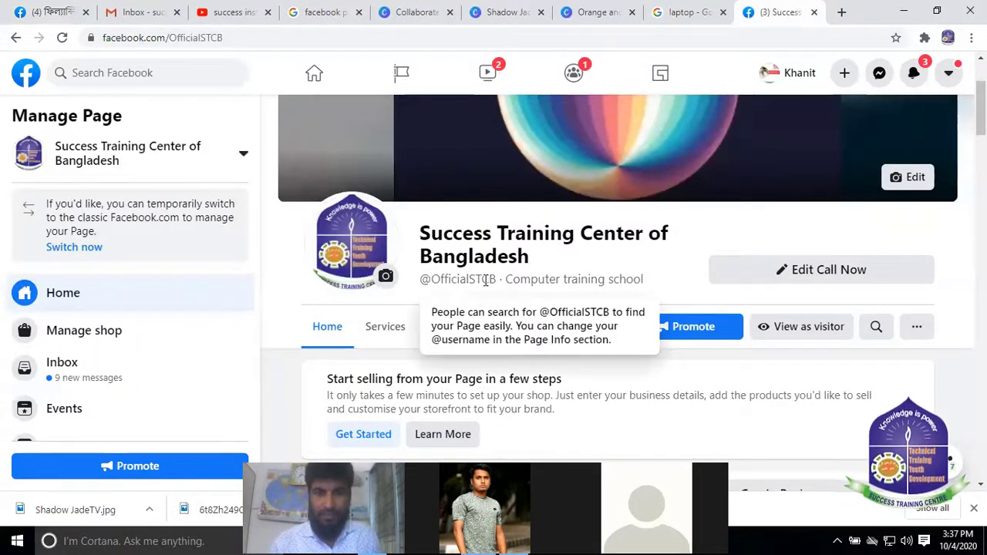
{"action": "left_click_drag", "start_coordinate": [434, 231], "coordinate": [577, 264]}
{"action": "left_click", "coordinate": [409, 293]}
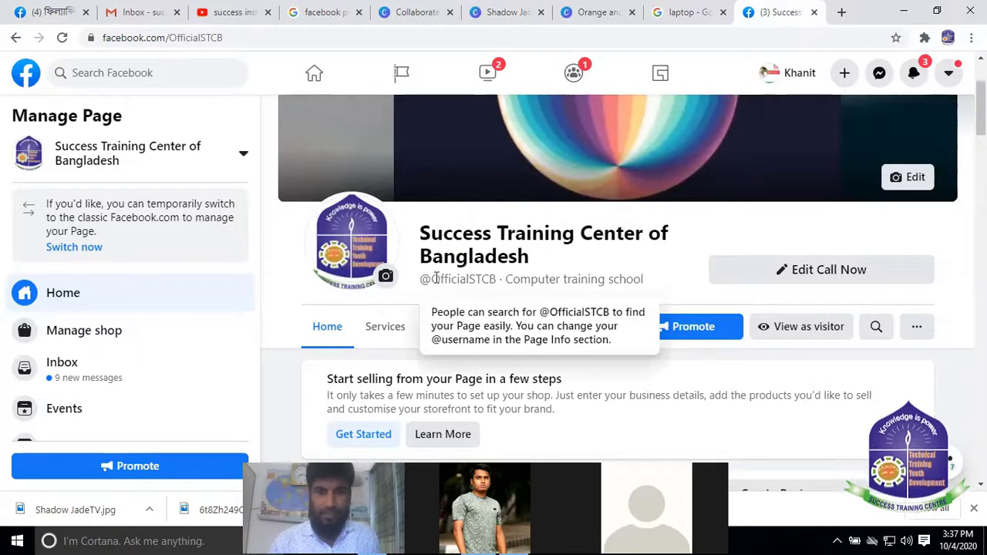
{"action": "left_click_drag", "start_coordinate": [433, 281], "coordinate": [603, 271]}
{"action": "left_click", "coordinate": [558, 280]}
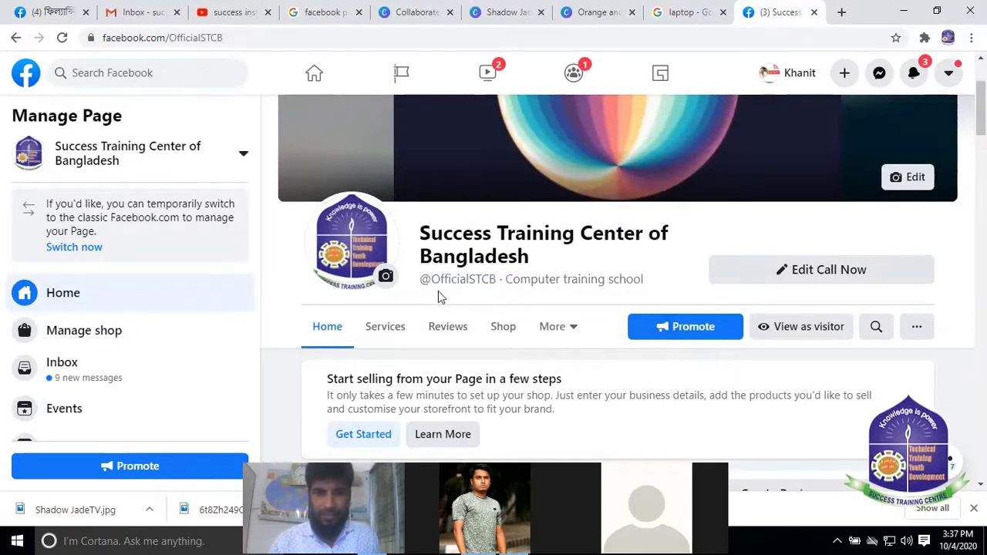
{"action": "left_click", "coordinate": [27, 14]}
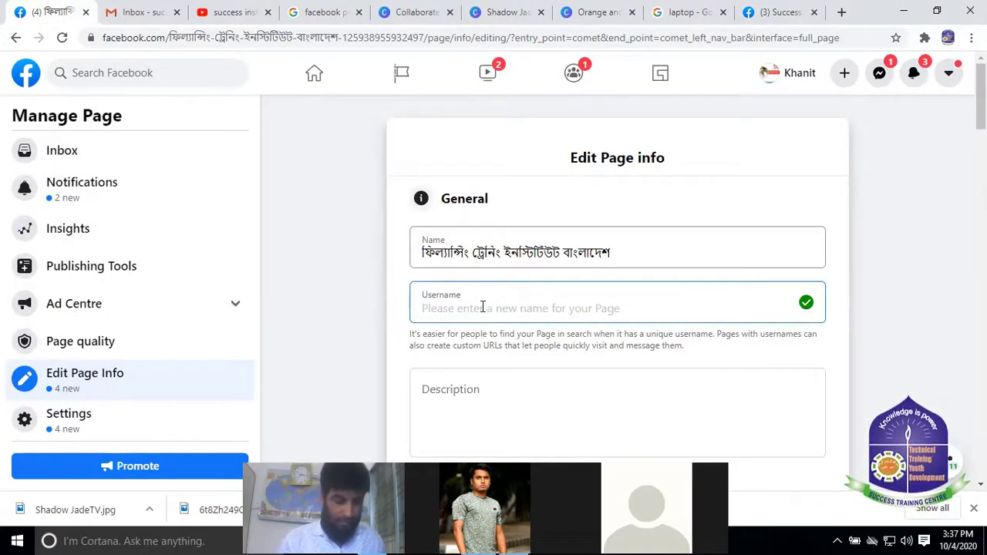
{"action": "type", "text": "@f"}
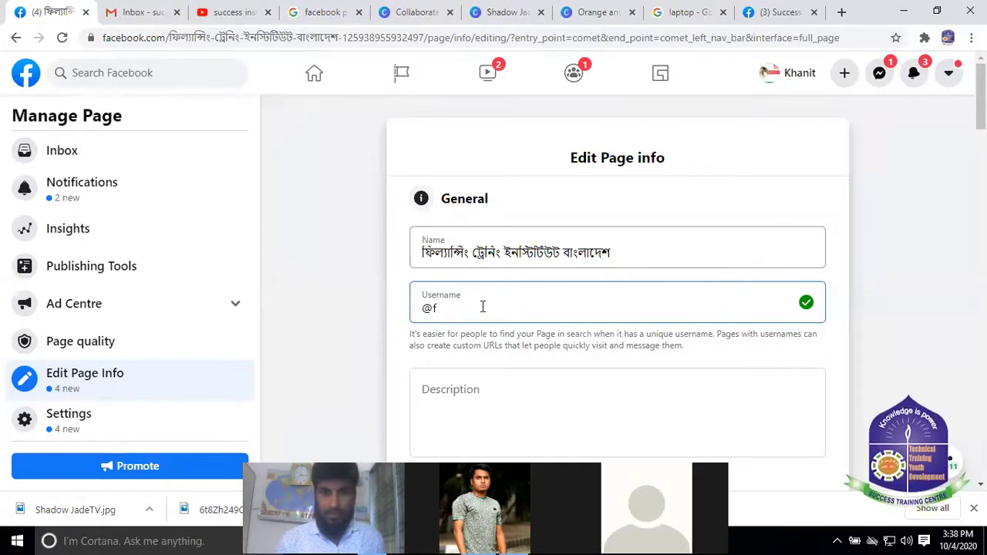
{"action": "type", "text": "re"}
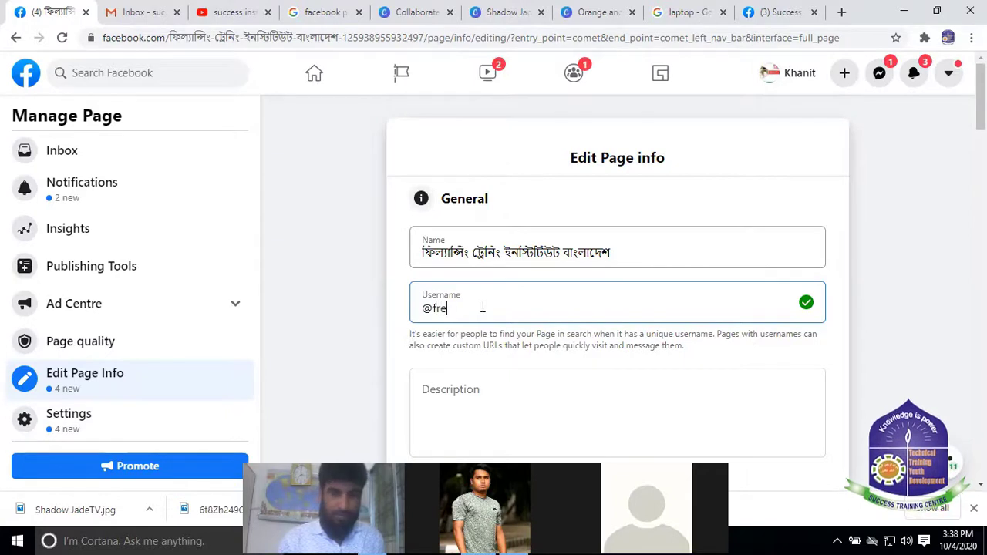
{"action": "type", "text": "elan"}
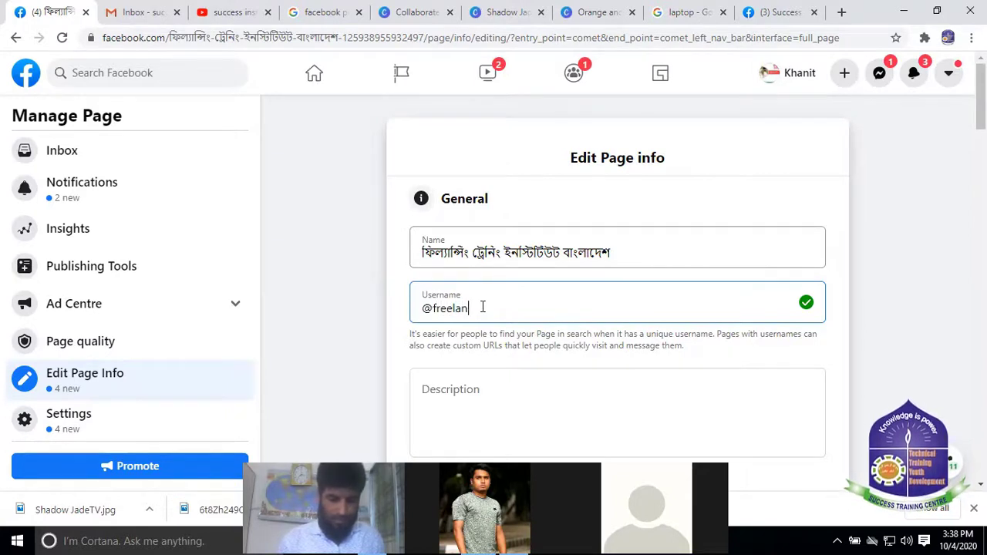
{"action": "type", "text": "cer"}
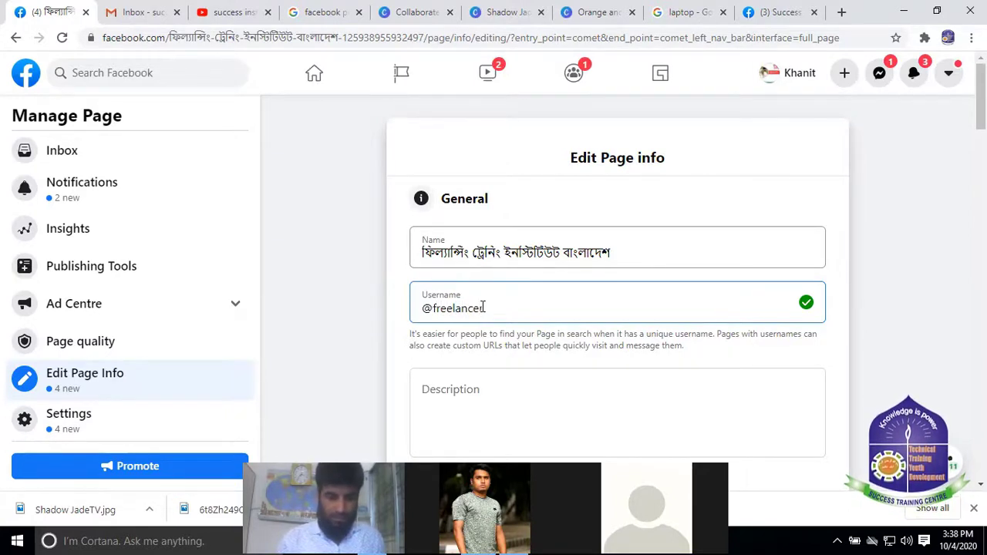
{"action": "type", "text": "tra"}
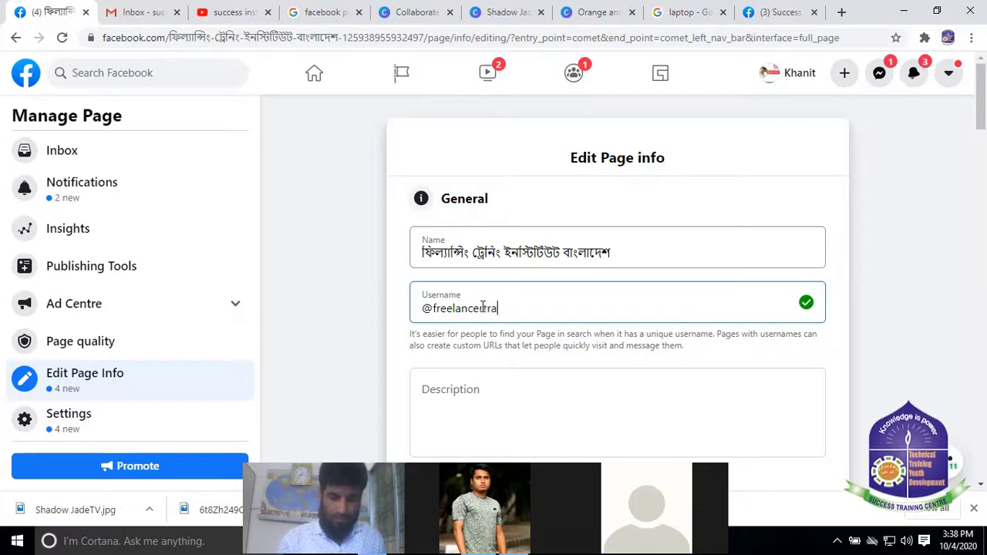
{"action": "type", "text": "ining"}
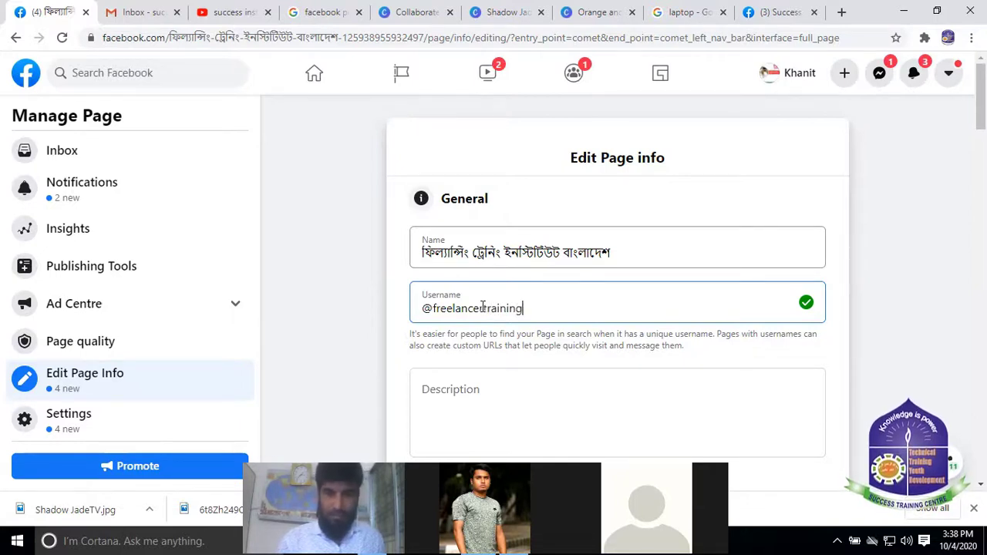
{"action": "left_click", "coordinate": [483, 308]}
{"action": "type", "text": "r"}
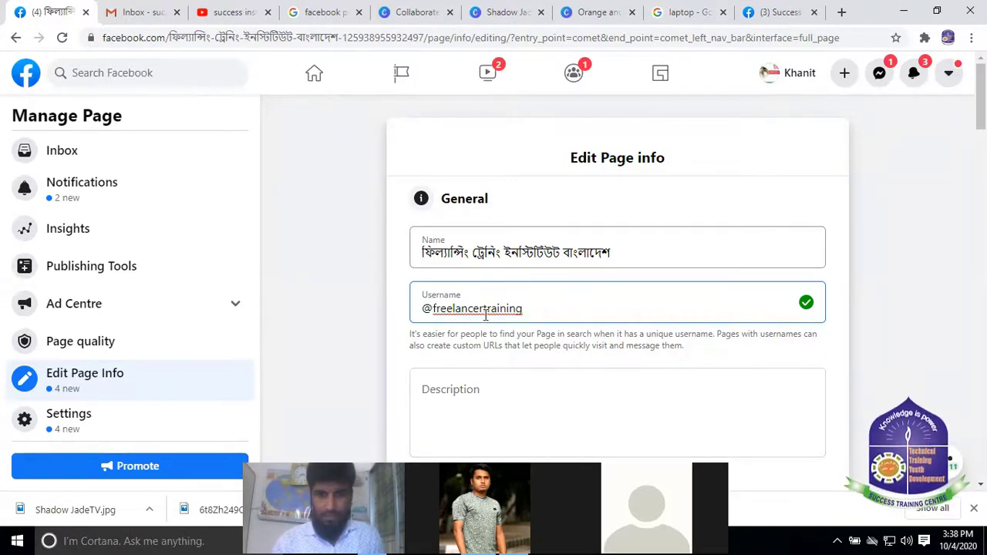
{"action": "left_click", "coordinate": [485, 312]}
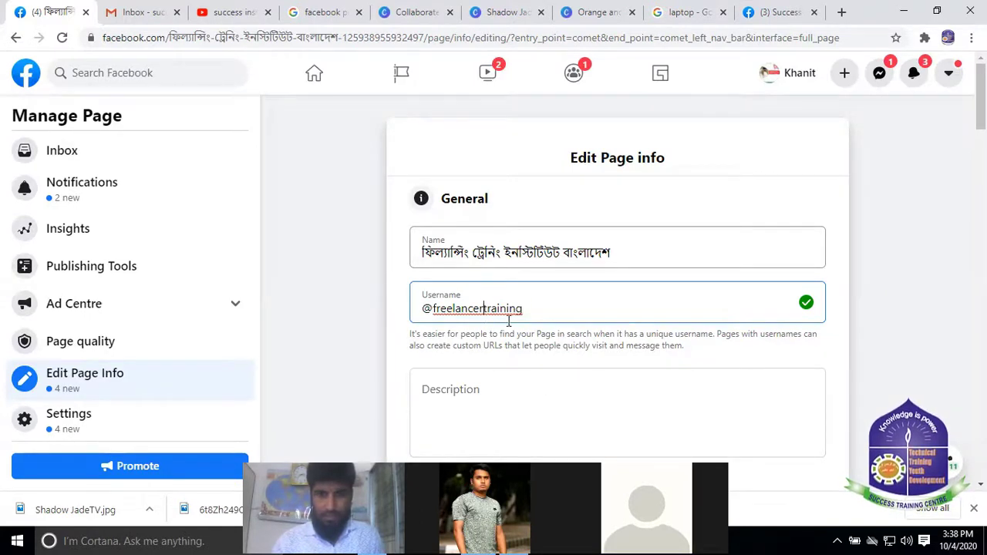
{"action": "left_click", "coordinate": [511, 388]}
{"action": "left_click", "coordinate": [506, 304]}
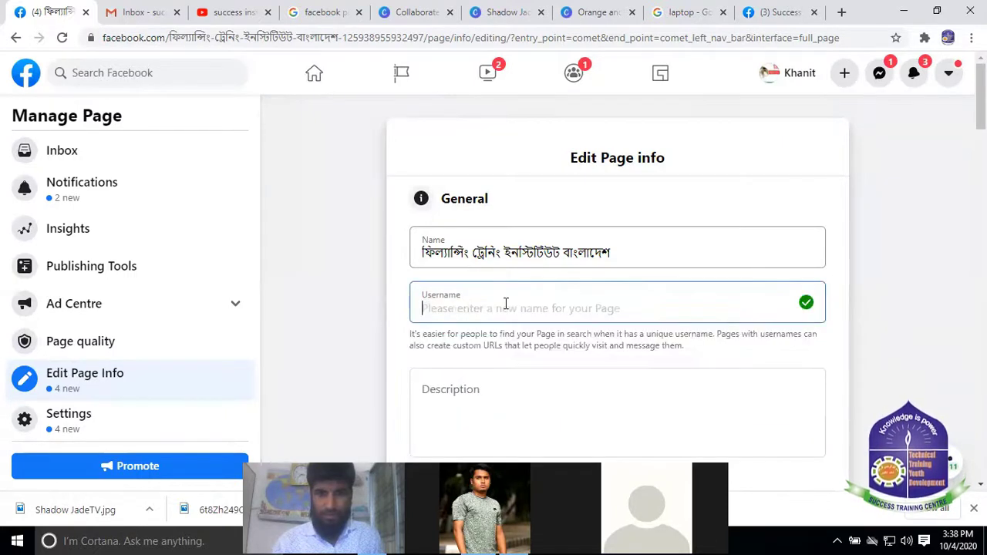
{"action": "type", "text": "@"}
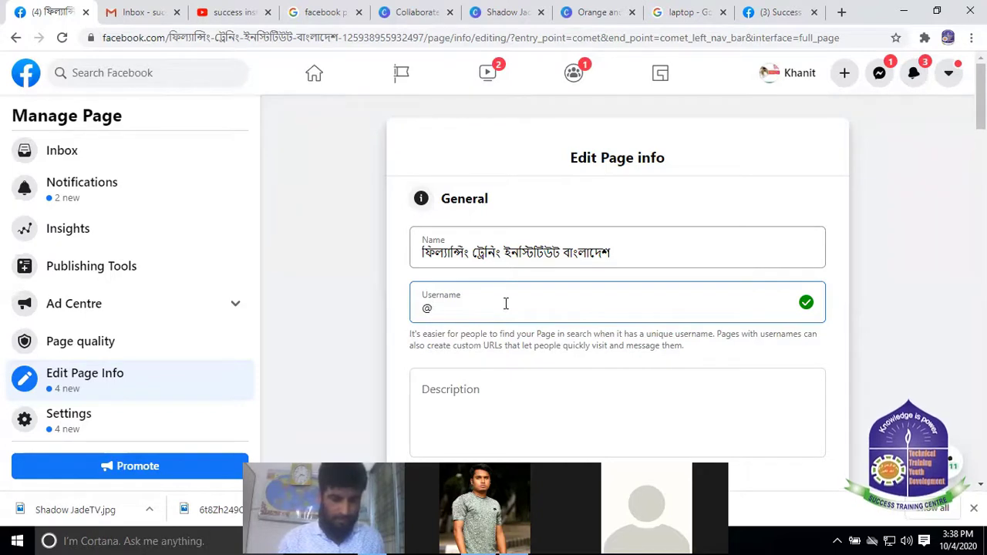
{"action": "type", "text": "freel"}
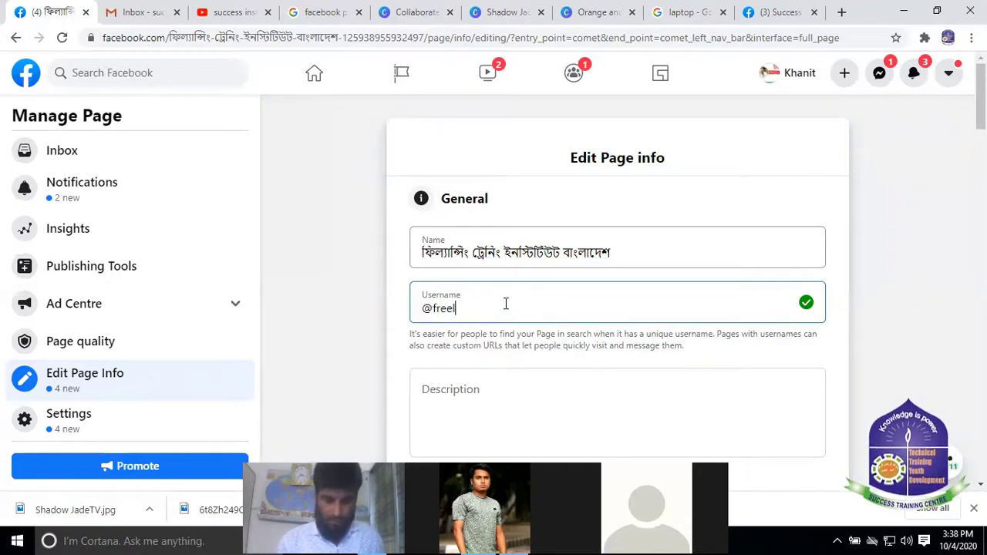
{"action": "type", "text": "ance"}
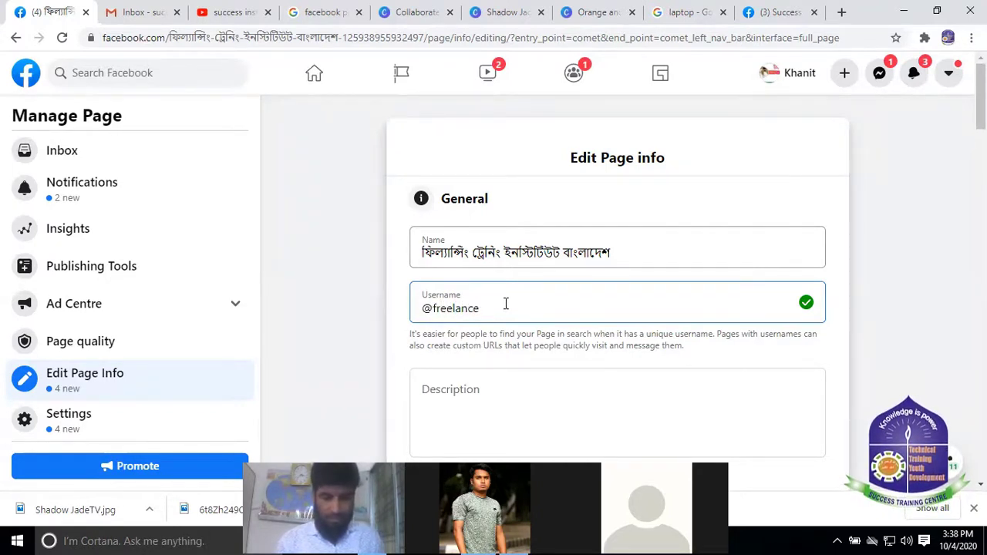
{"action": "type", "text": "r"}
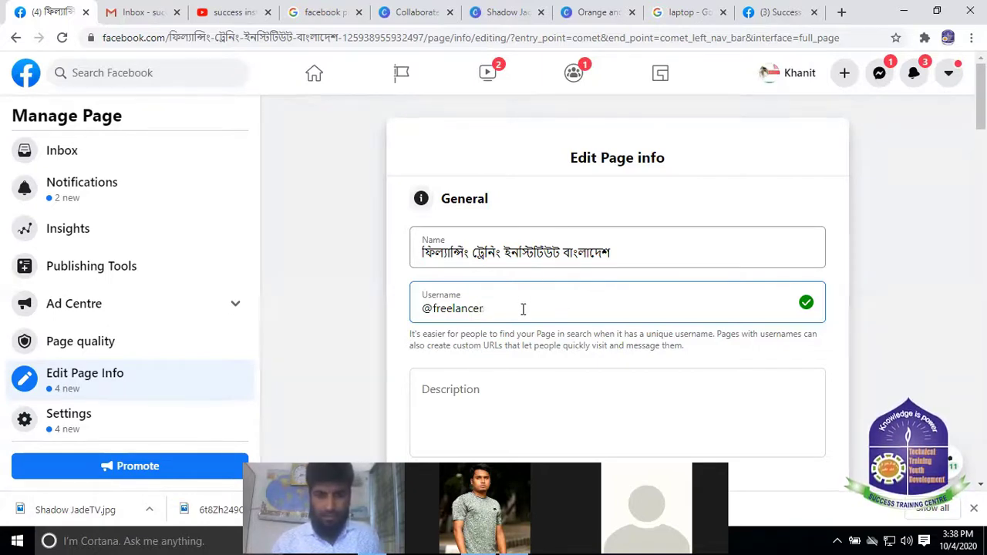
{"action": "type", "text": "bd"}
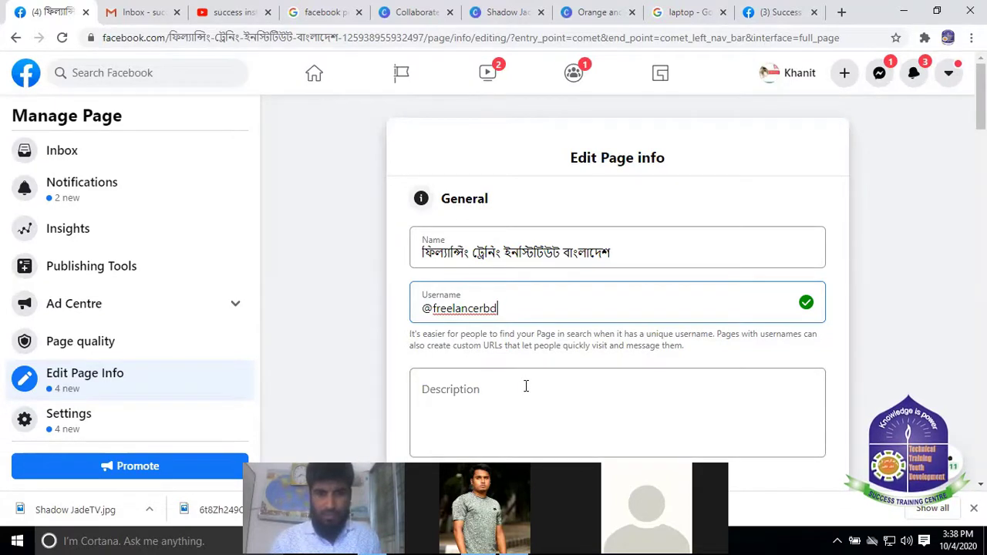
{"action": "key", "text": "ctrl+a"}
{"action": "key", "text": "BackSpace"}
{"action": "left_click", "coordinate": [513, 400]}
{"action": "left_click", "coordinate": [508, 305]}
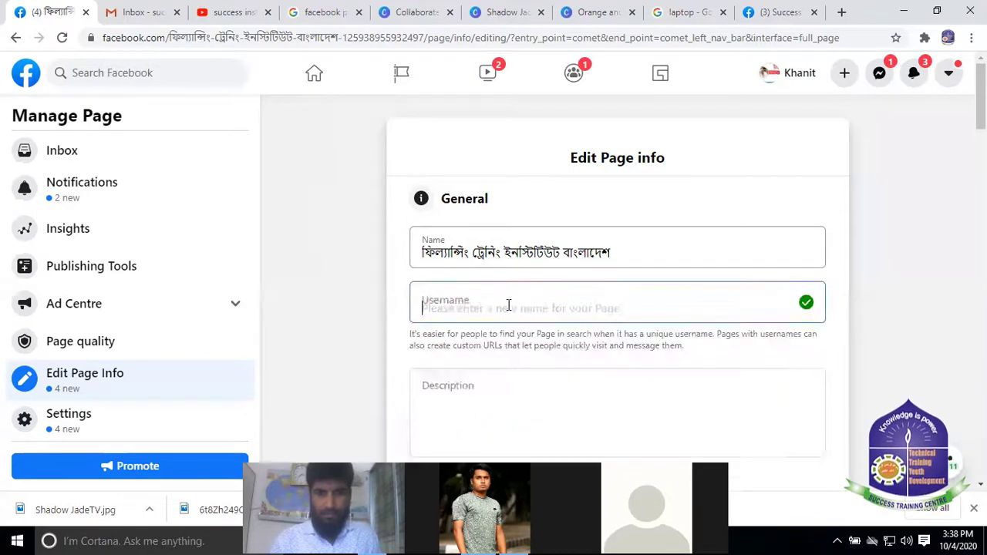
{"action": "scroll", "coordinate": [473, 303], "scroll_direction": "down", "scroll_amount": 1}
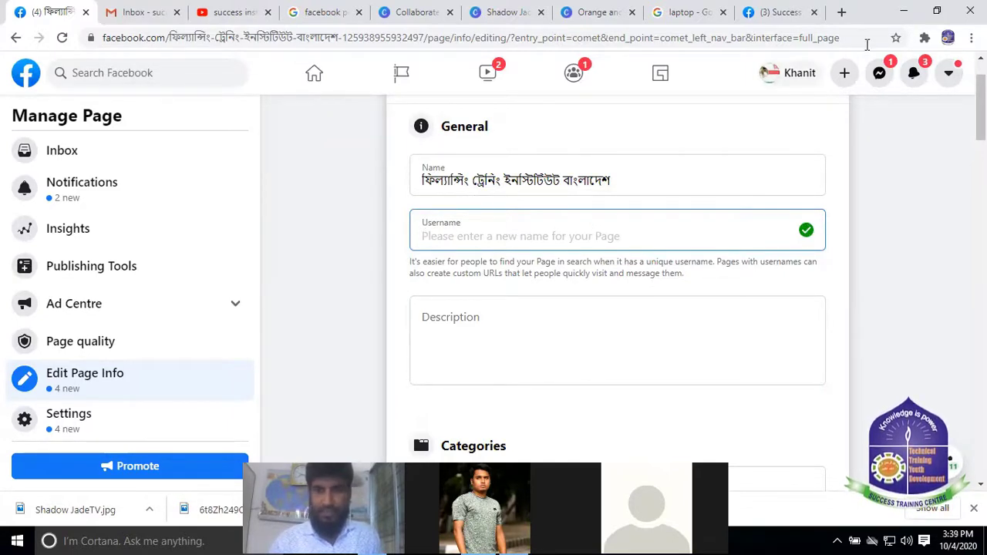
{"action": "left_click", "coordinate": [776, 13]}
{"action": "mouse_move", "coordinate": [424, 279]}
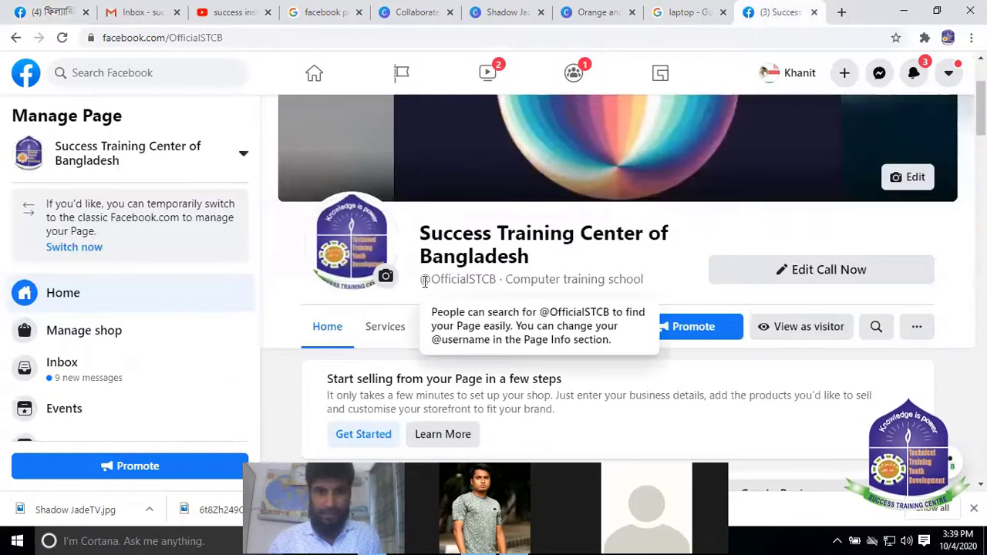
{"action": "left_click_drag", "start_coordinate": [422, 279], "coordinate": [656, 284]}
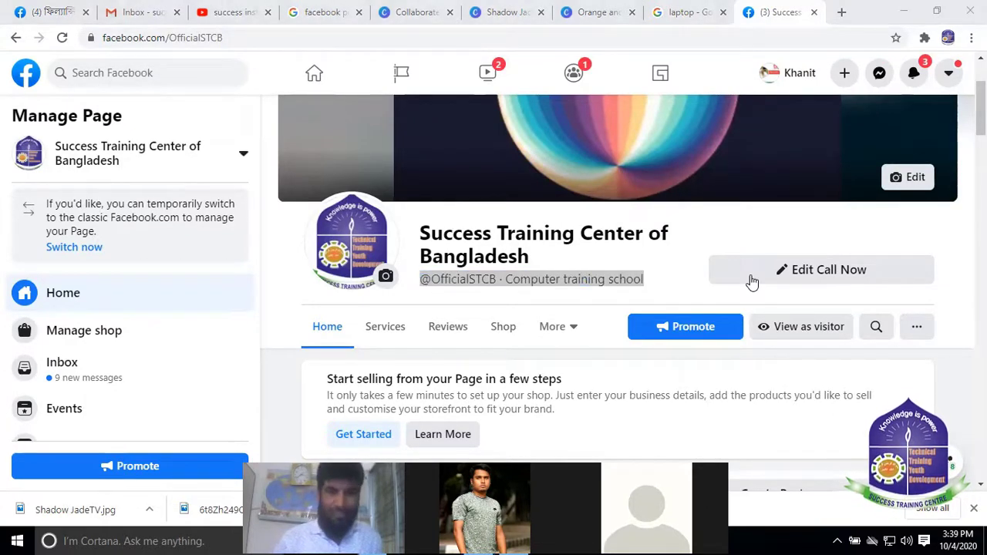
{"action": "left_click", "coordinate": [56, 12]}
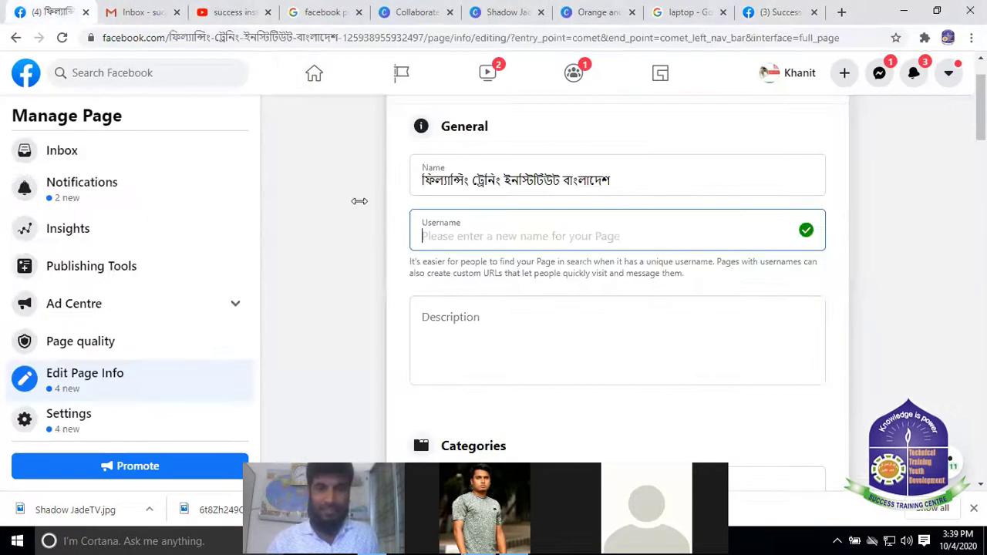
Try freelancingtrainingbd.com as the username with and without an @ prefix; both are rejected
{"action": "left_click", "coordinate": [462, 224]}
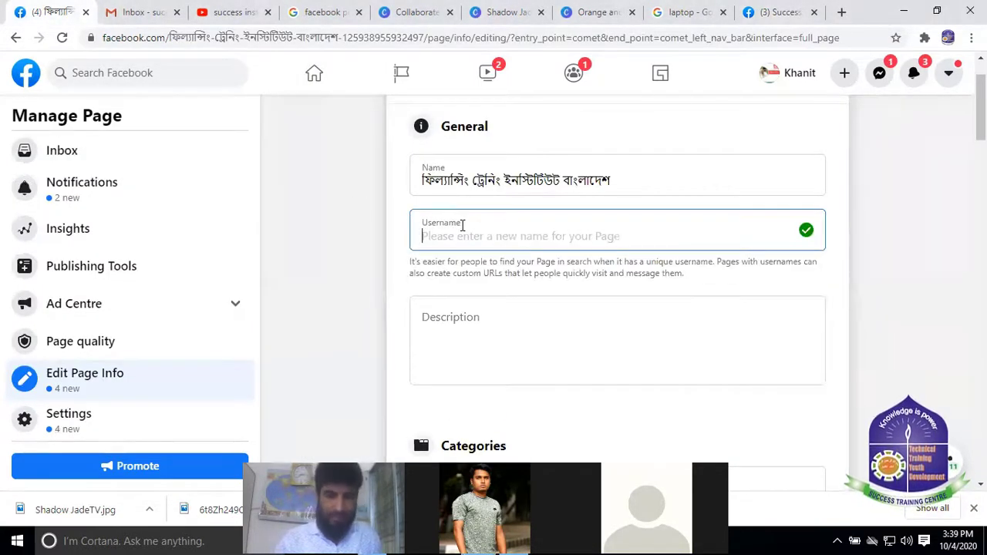
{"action": "type", "text": "freelancingtrainingbd.com"}
{"action": "key", "text": "Home"}
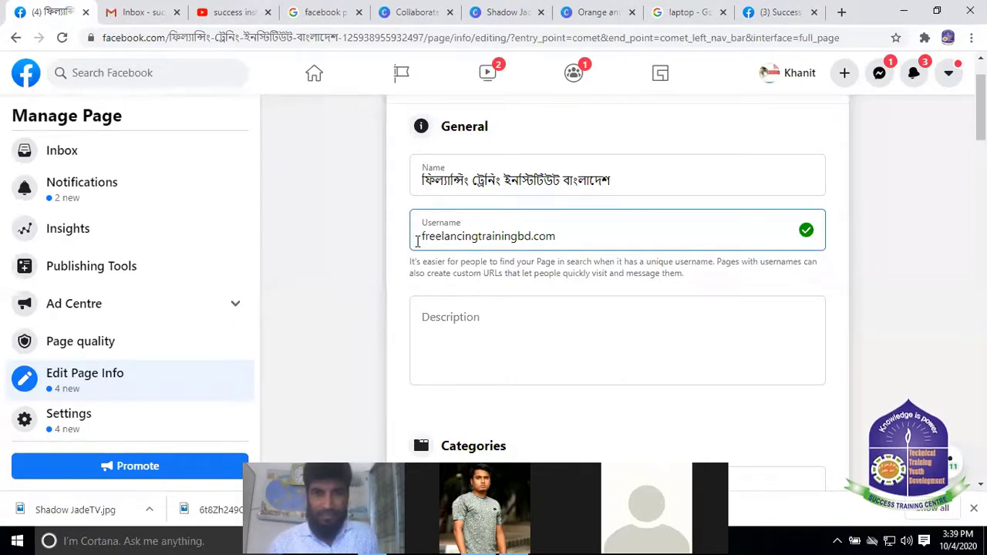
{"action": "type", "text": "@"}
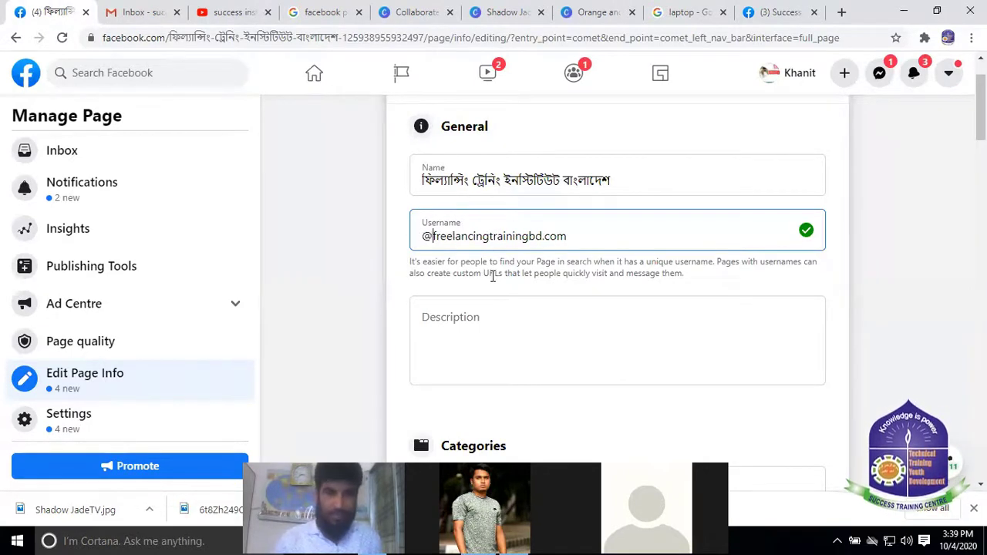
{"action": "left_click", "coordinate": [487, 313]}
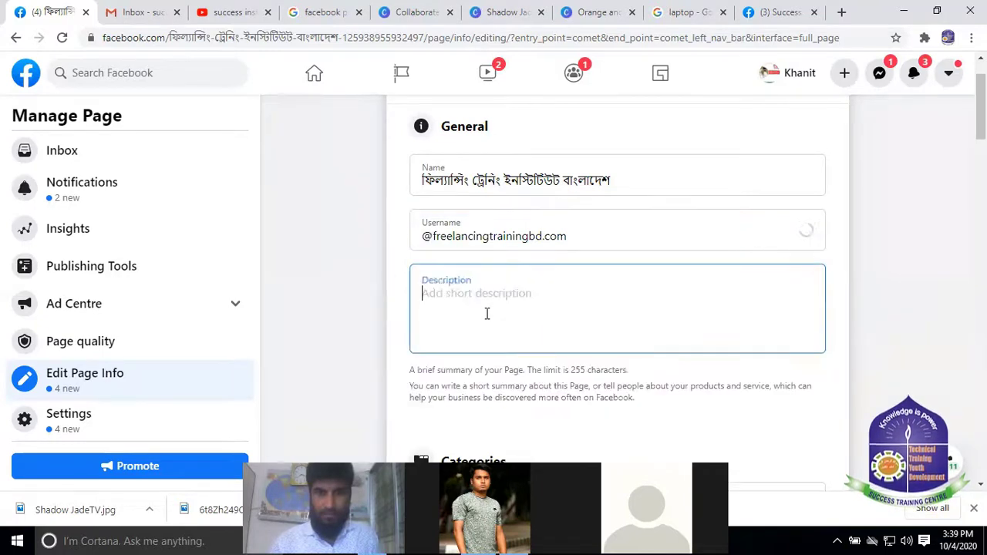
{"action": "left_click", "coordinate": [493, 222]}
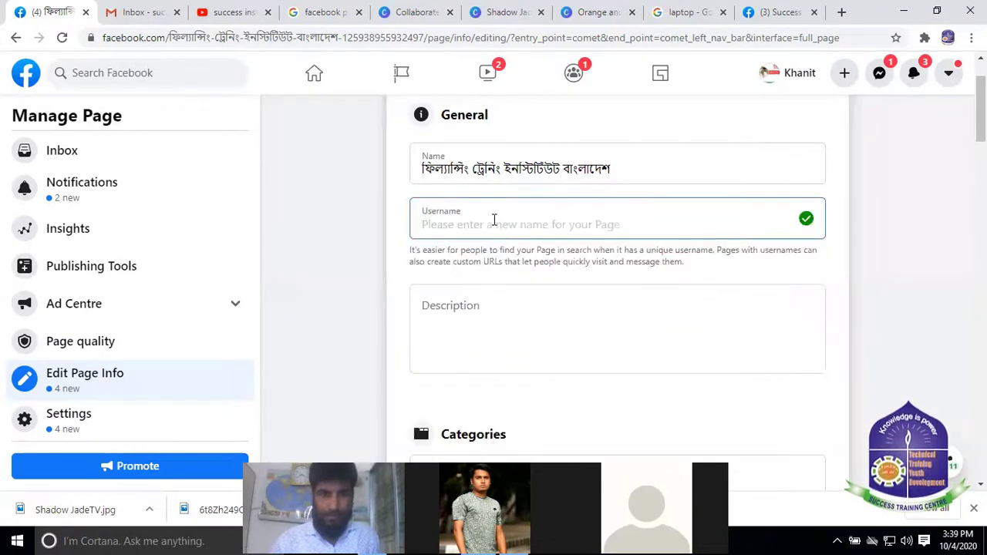
{"action": "type", "text": "freelancingtrainingbd.com"}
{"action": "left_click", "coordinate": [496, 321]}
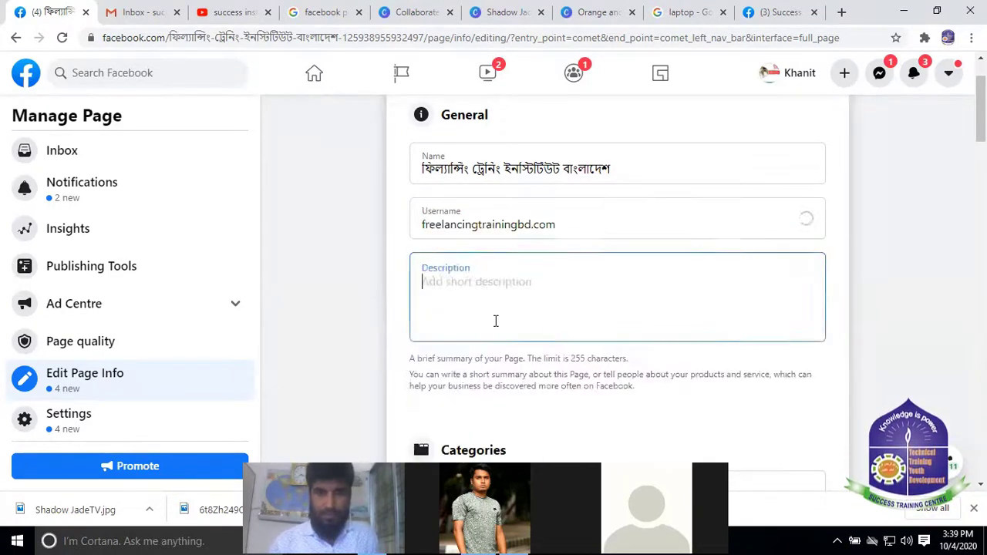
{"action": "left_click", "coordinate": [482, 207]}
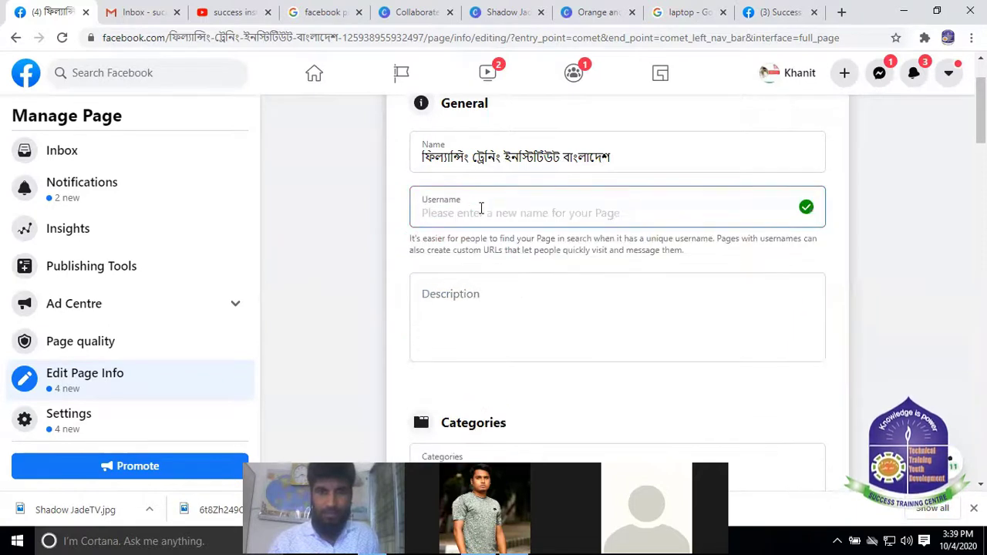
{"action": "type", "text": "freelancingtrainingbd.com"}
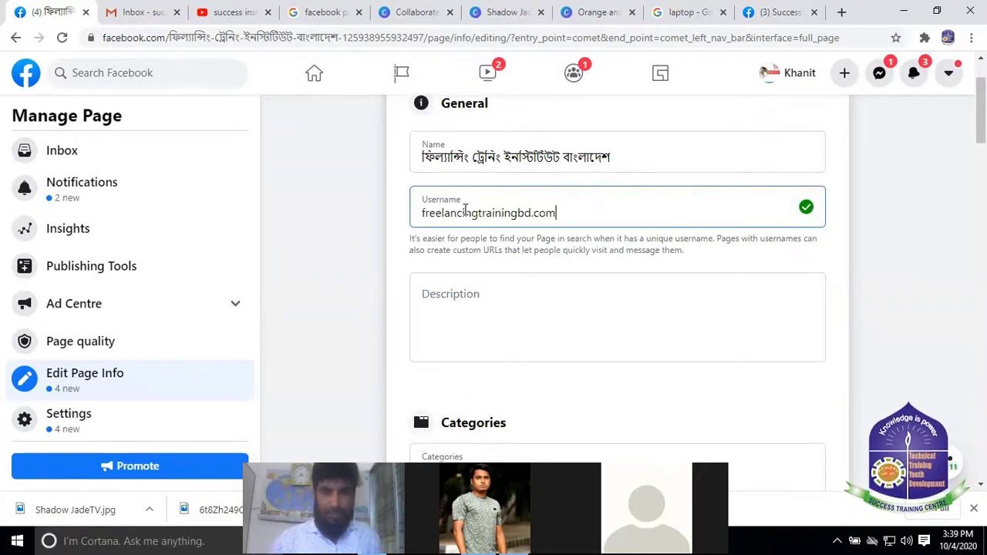
{"action": "left_click", "coordinate": [421, 214]}
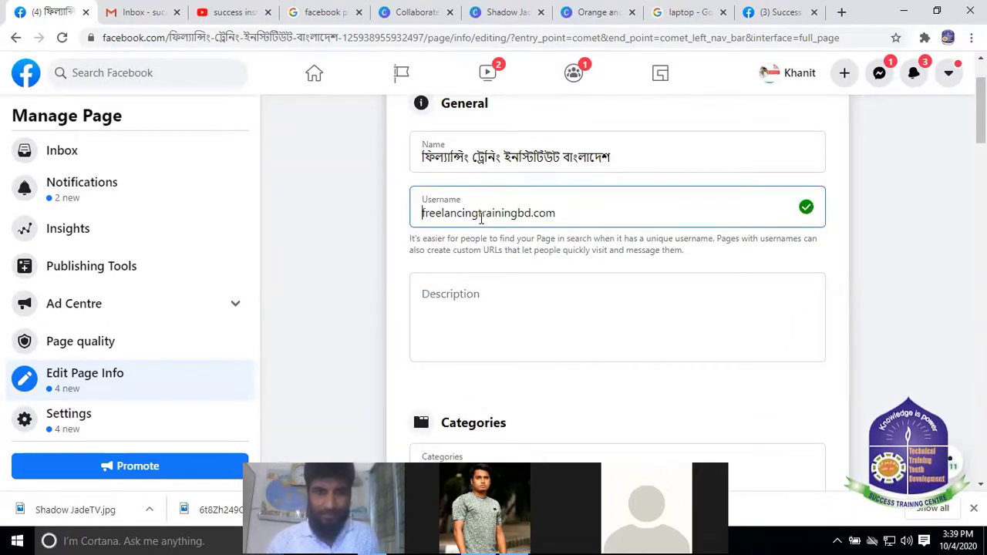
{"action": "type", "text": "@"}
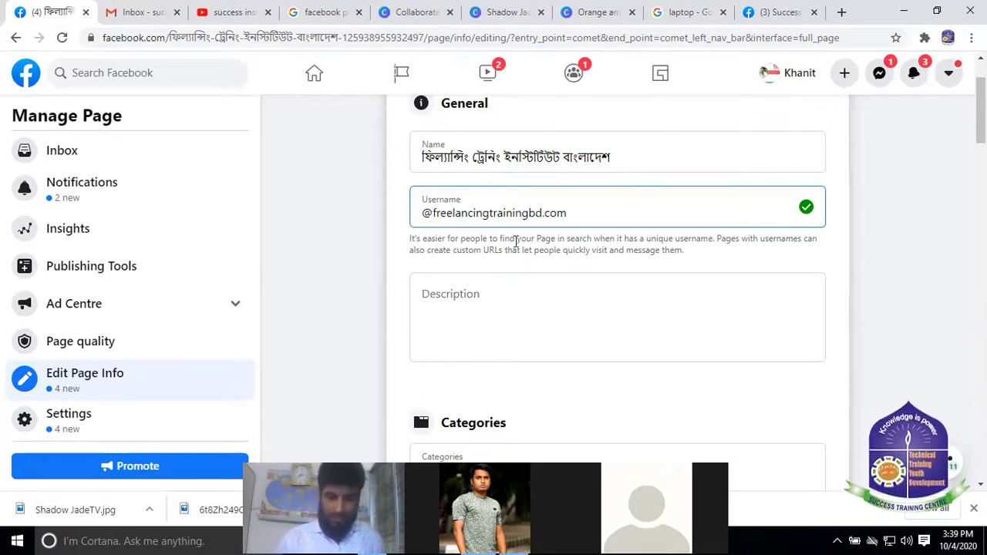
{"action": "type", "text": "offic"}
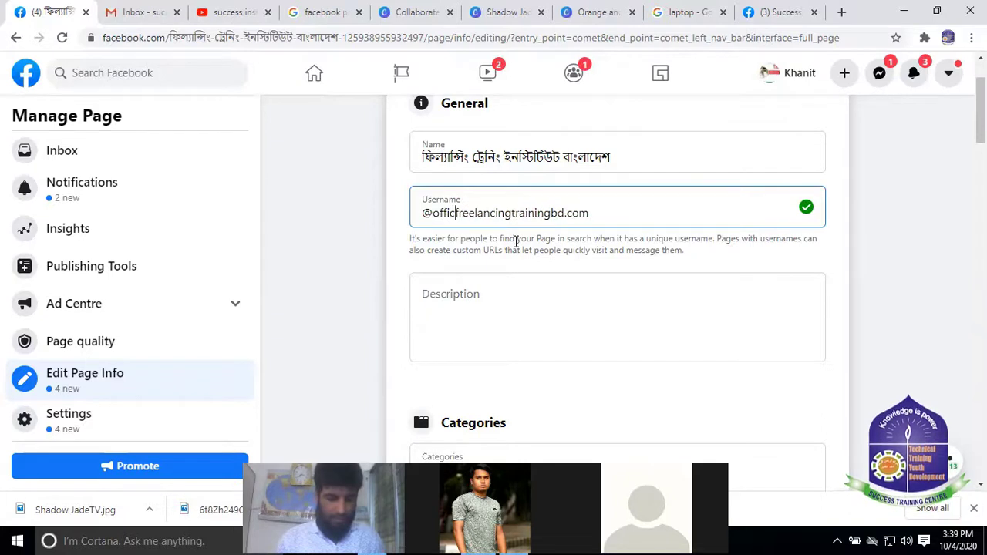
{"action": "type", "text": "ia"}
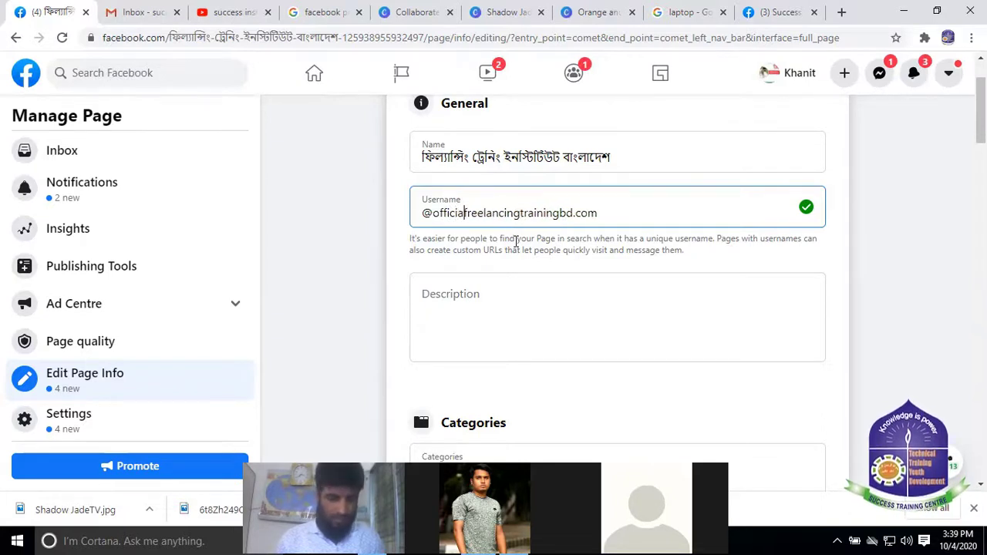
{"action": "type", "text": "l"}
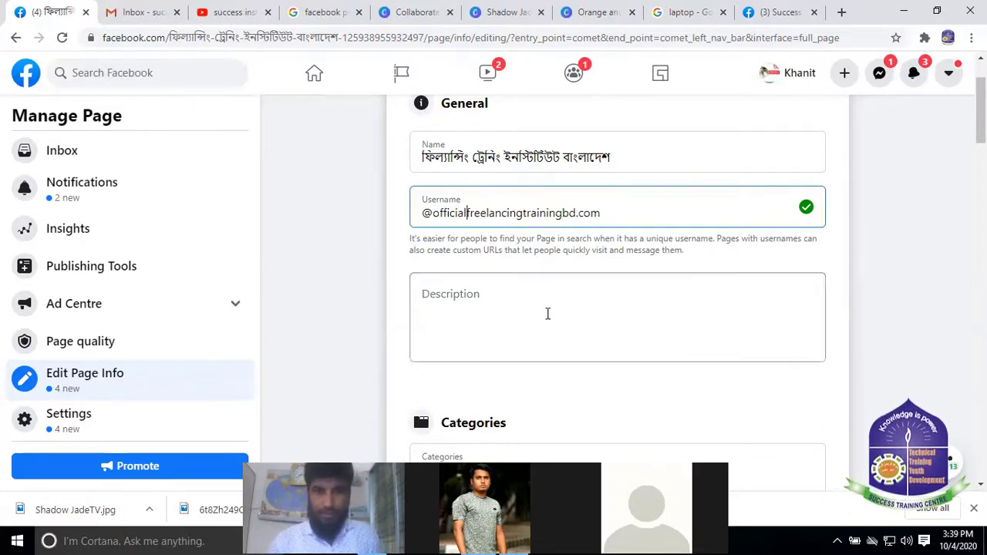
{"action": "left_click", "coordinate": [549, 313]}
{"action": "left_click", "coordinate": [489, 195]}
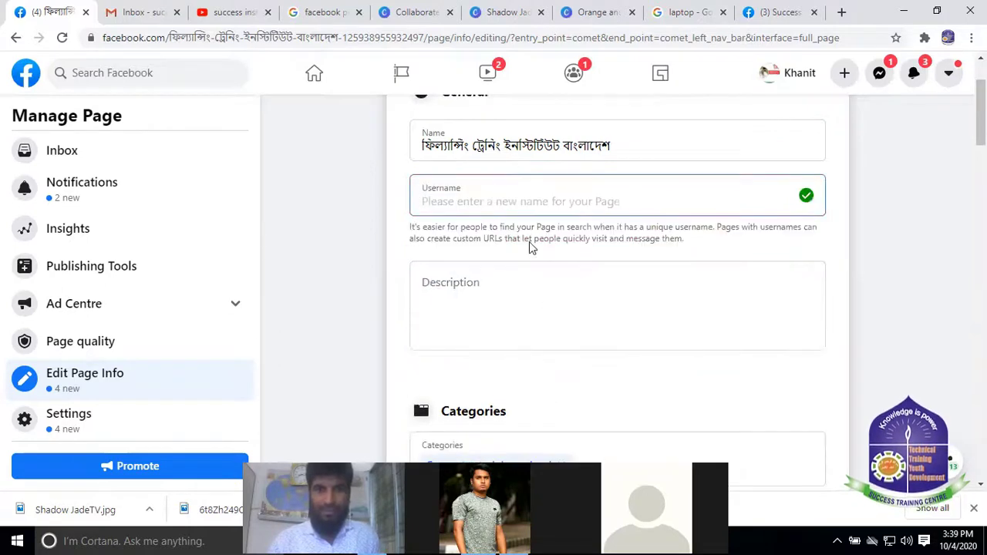
{"action": "left_click", "coordinate": [788, 11]}
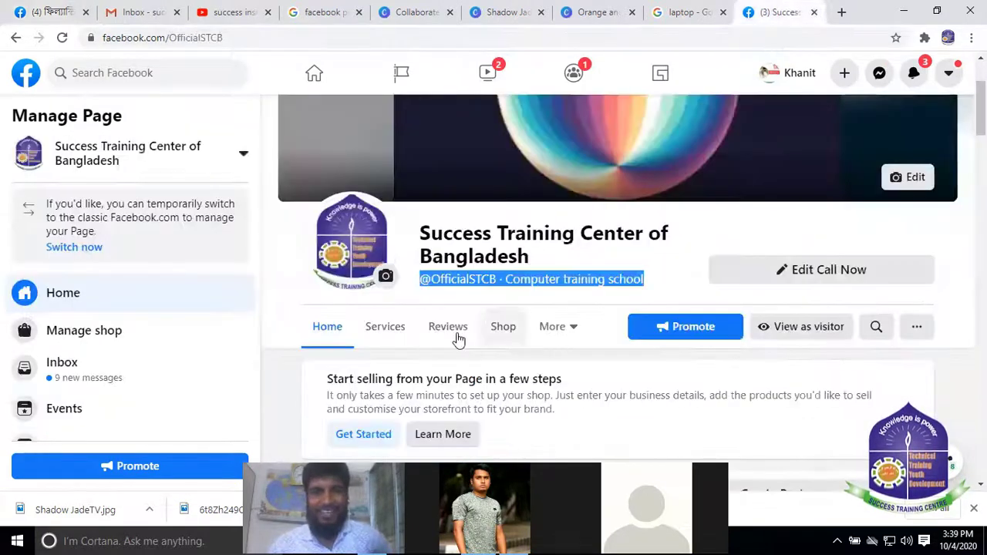
{"action": "left_click", "coordinate": [69, 11]}
{"action": "left_click", "coordinate": [445, 192]}
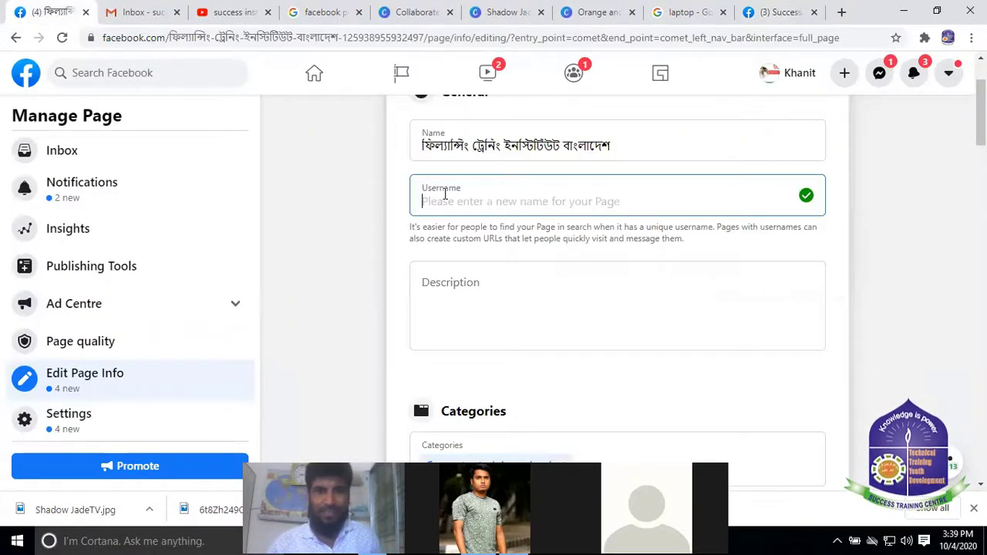
{"action": "type", "text": "freelancingtrainingbd.com"}
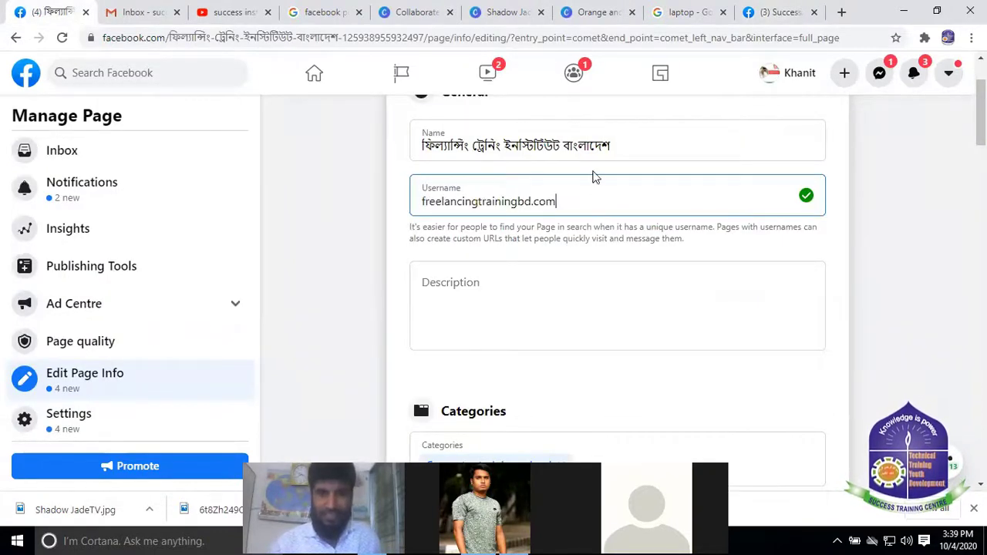
{"action": "left_click_drag", "start_coordinate": [566, 200], "coordinate": [359, 207]}
{"action": "key", "text": "BackSpace"}
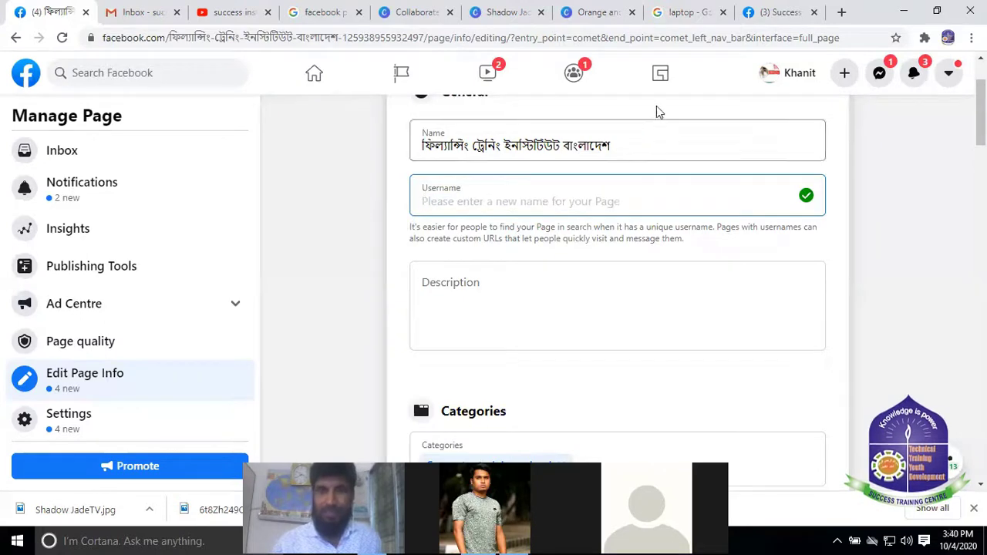
{"action": "left_click", "coordinate": [776, 10]}
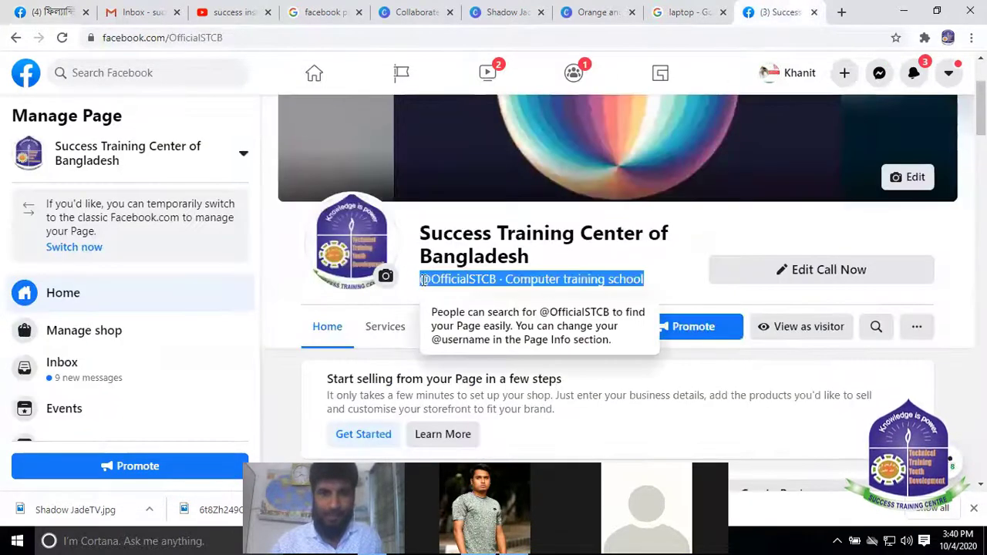
{"action": "left_click_drag", "start_coordinate": [425, 278], "coordinate": [650, 286]}
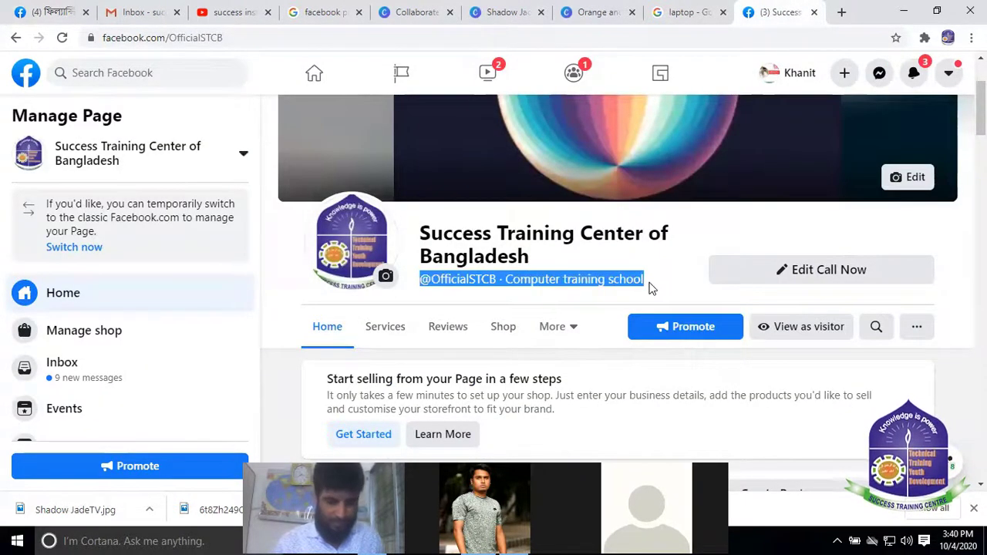
{"action": "left_click", "coordinate": [30, 11]}
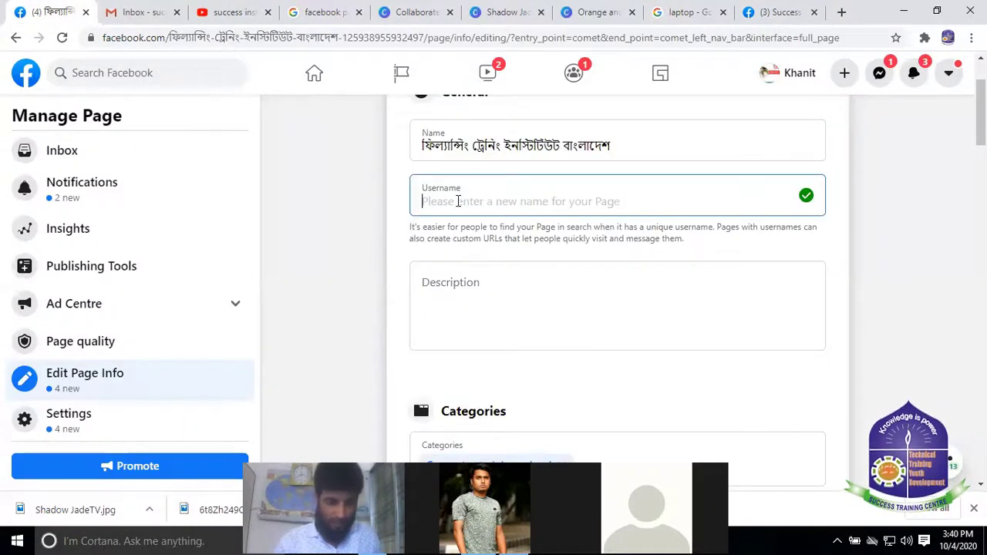
{"action": "type", "text": "OfficialSTCB"}
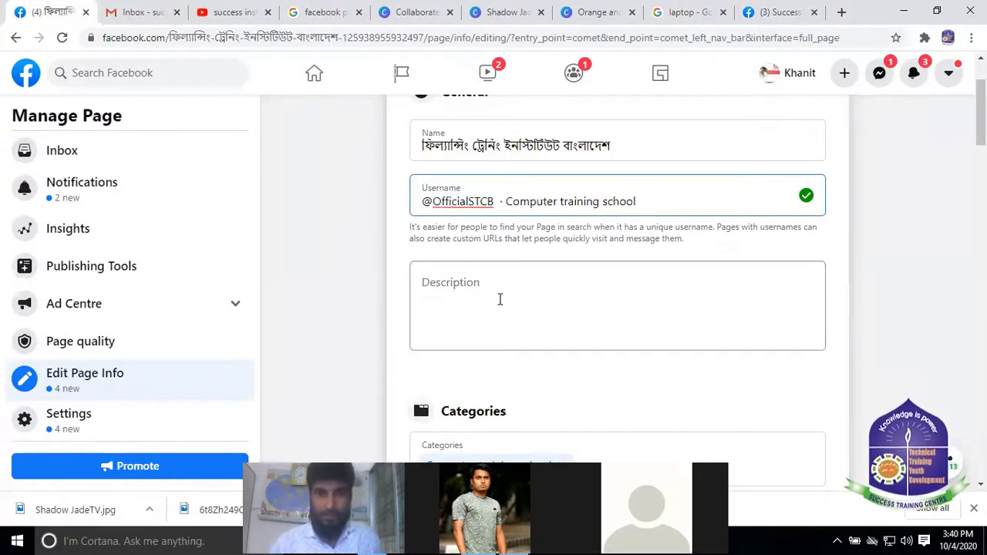
{"action": "left_click", "coordinate": [499, 299]}
{"action": "left_click", "coordinate": [485, 200]}
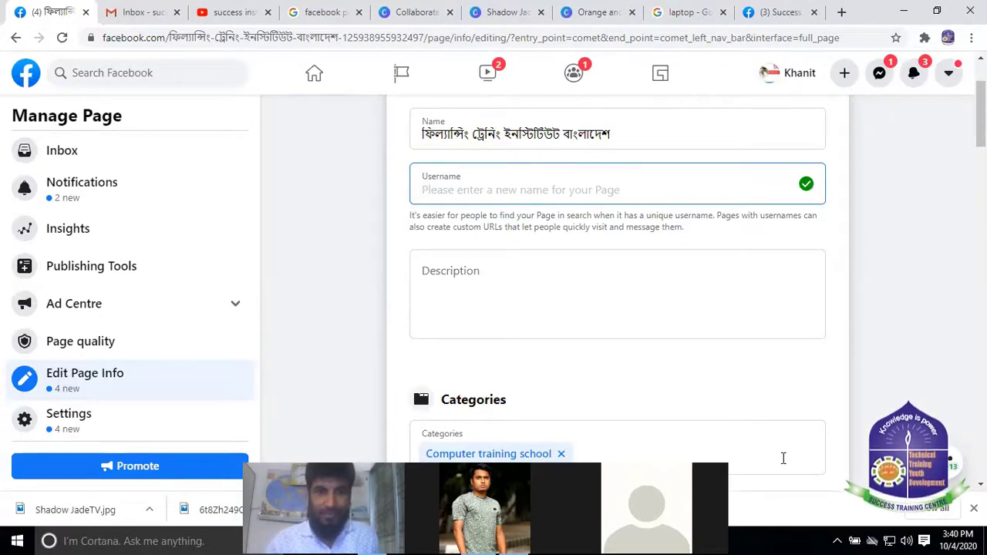
{"action": "left_click", "coordinate": [568, 182]}
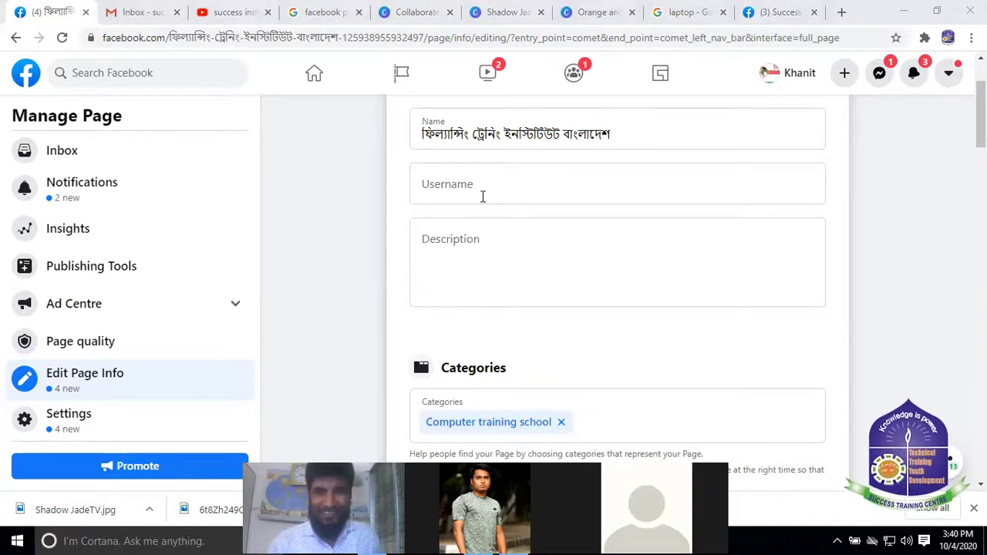
{"action": "left_click", "coordinate": [463, 183]}
{"action": "type", "text": "freelancingtraining2020bd.com"}
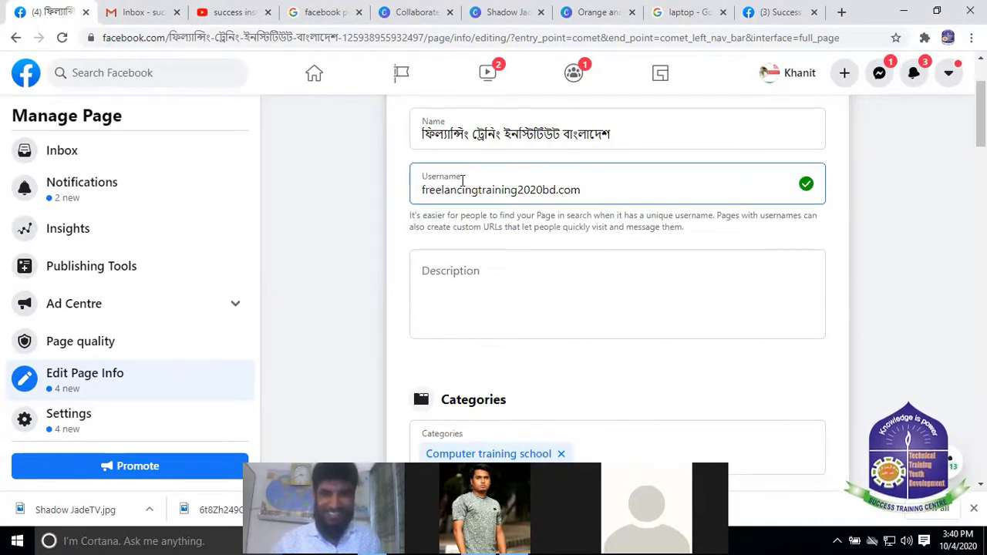
{"action": "left_click", "coordinate": [423, 190]}
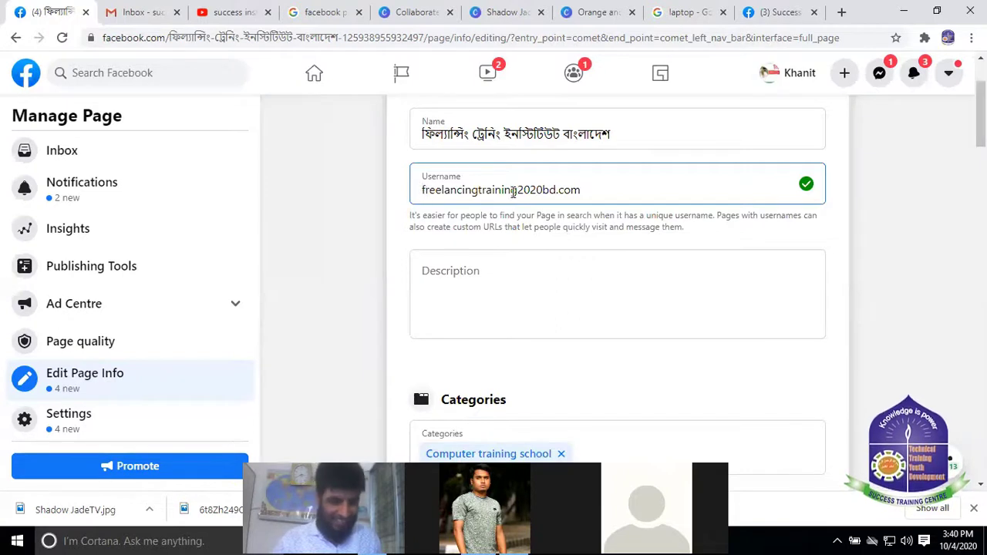
{"action": "type", "text": "@"}
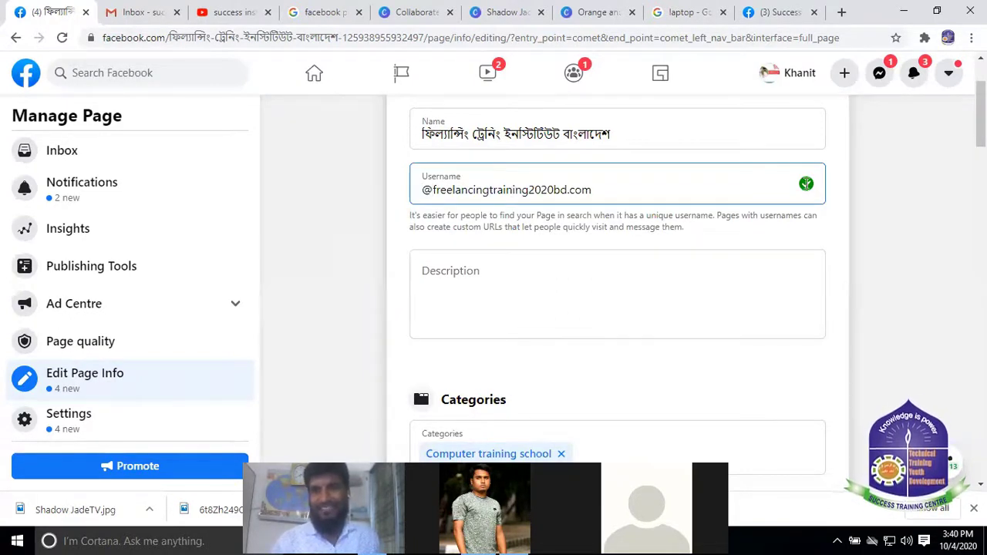
{"action": "left_click", "coordinate": [548, 271]}
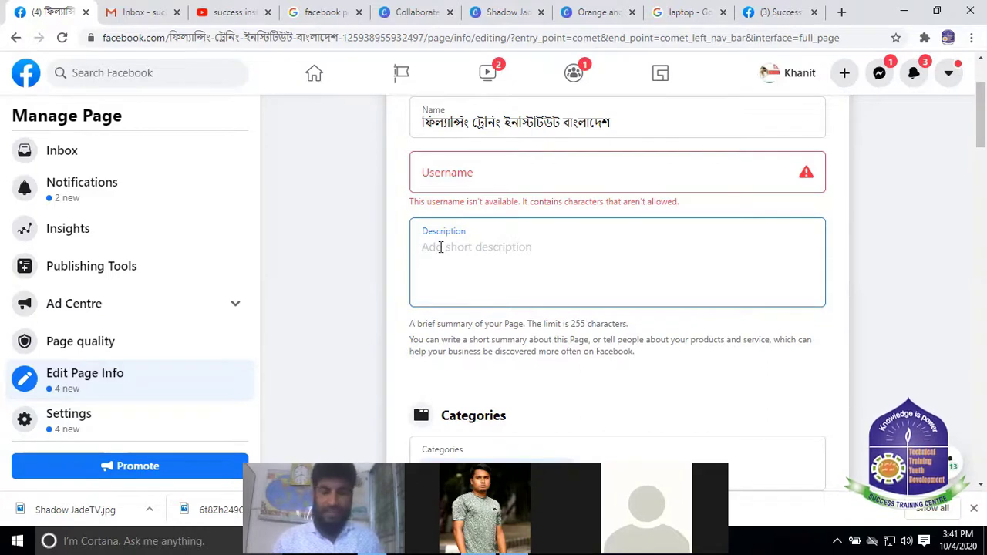
Type 'Professional IT Training institute.' into the Description box, correcting typos along the way
{"action": "type", "text": "Pr"}
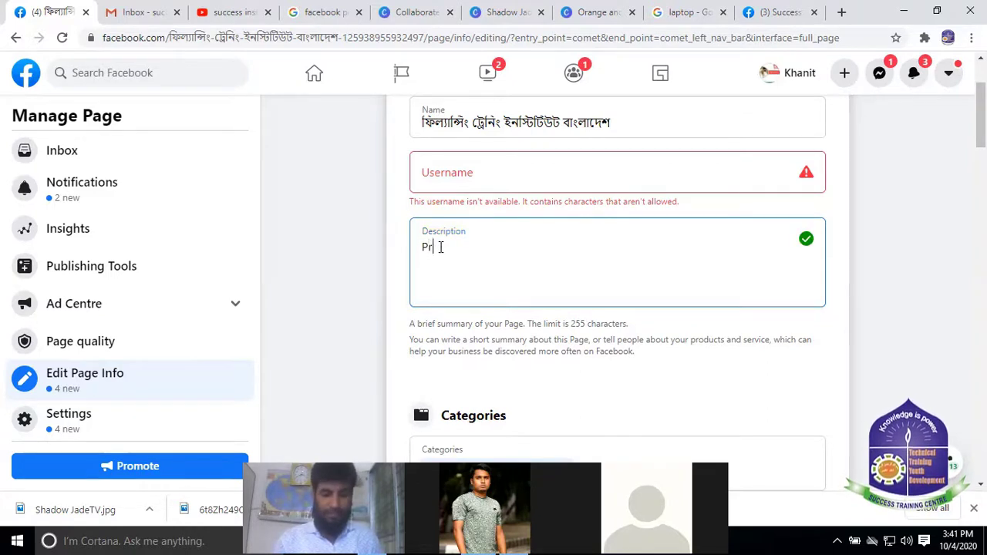
{"action": "type", "text": "ofess"}
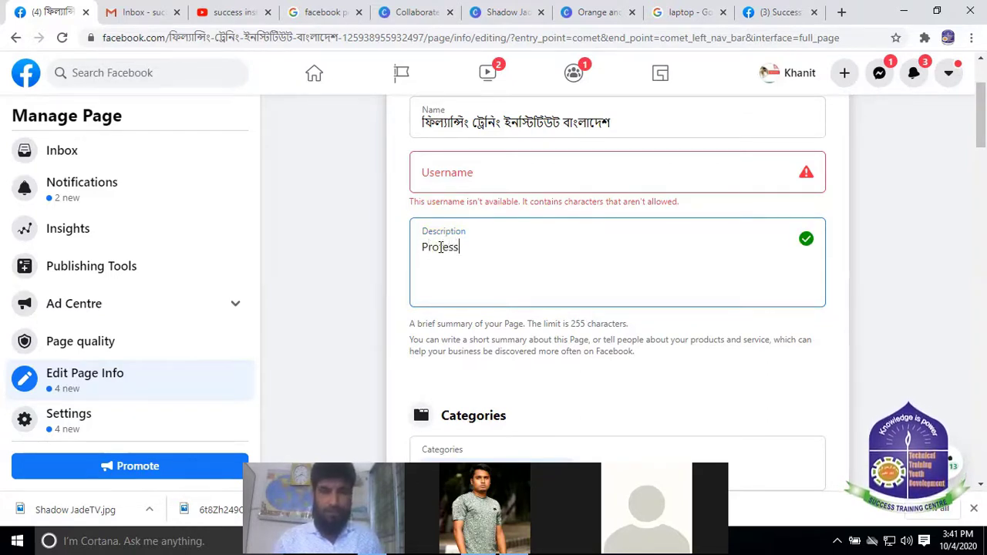
{"action": "key", "text": "BackSpace"}
{"action": "key", "text": "BackSpace"}
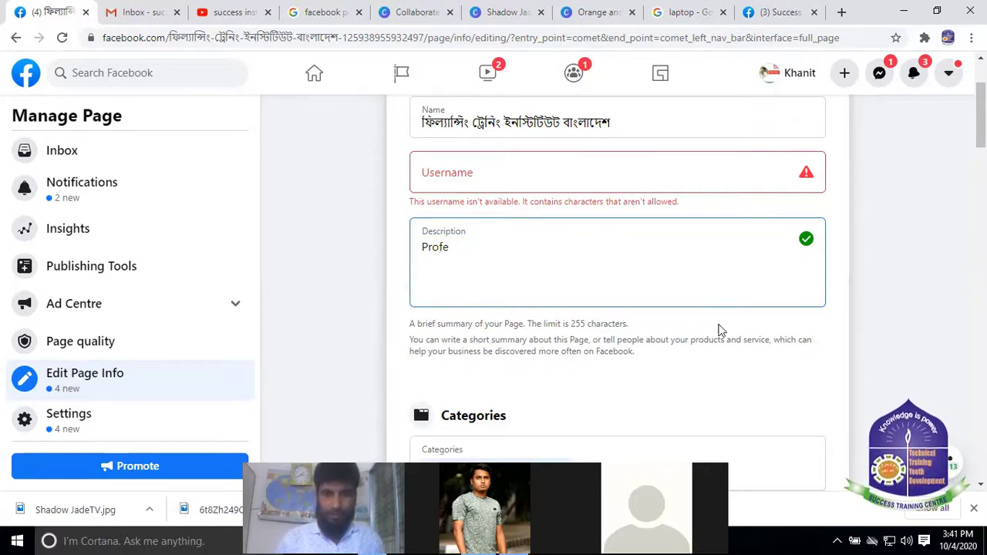
{"action": "type", "text": "ss"}
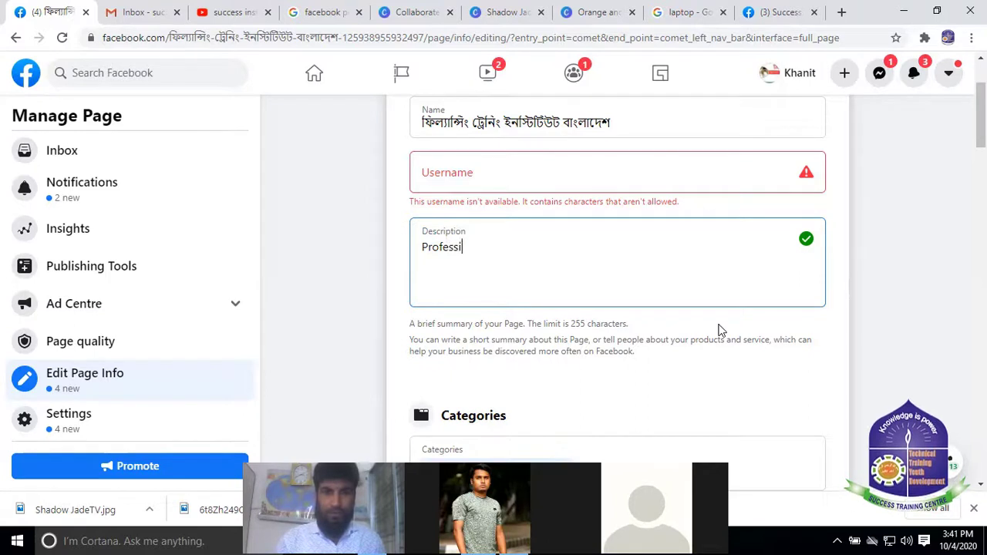
{"action": "type", "text": "ii"}
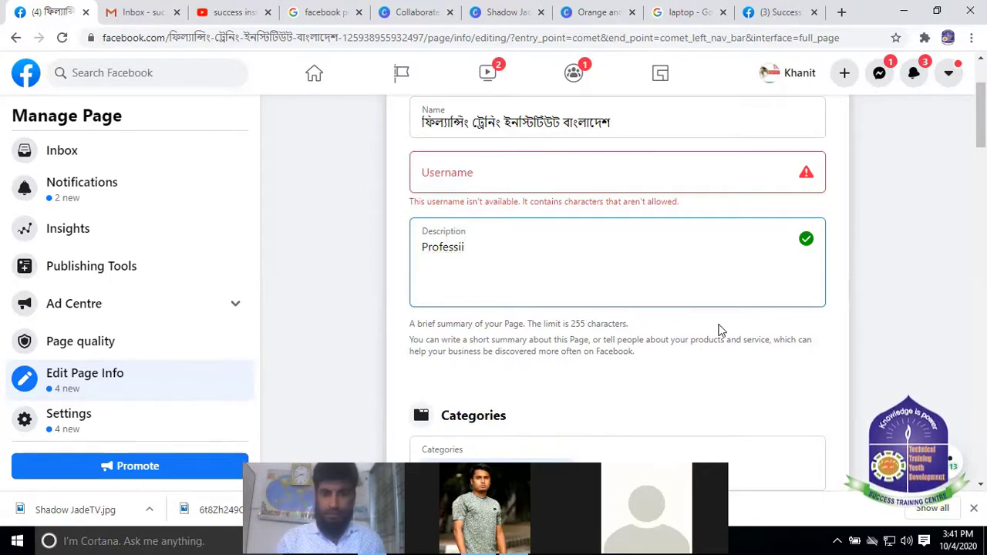
{"action": "key", "text": "ctrl+a"}
{"action": "key", "text": "Right"}
{"action": "key", "text": "BackSpace"}
{"action": "key", "text": "BackSpace"}
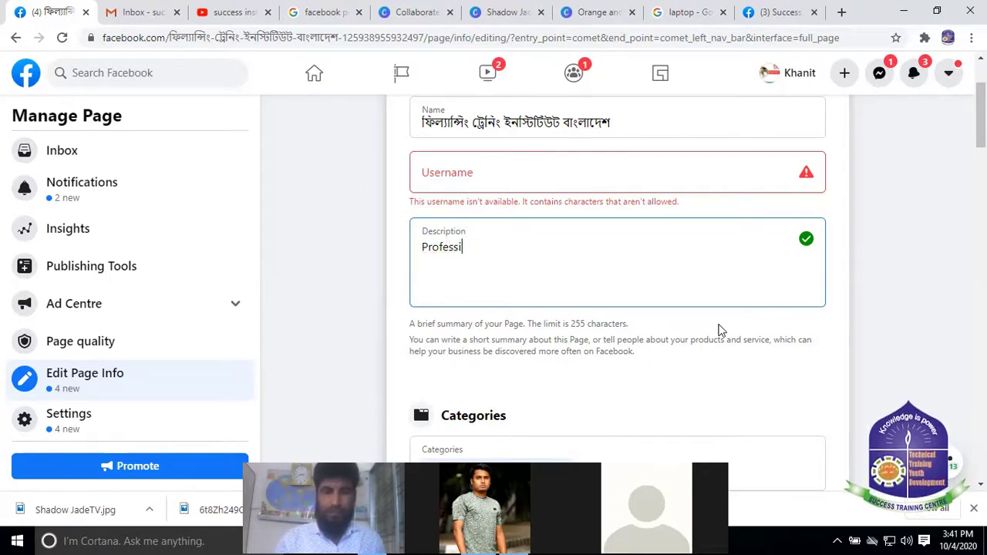
{"action": "type", "text": "io"}
{"action": "key", "text": "ctrl+a"}
{"action": "key", "text": "Right"}
{"action": "type", "text": "c"}
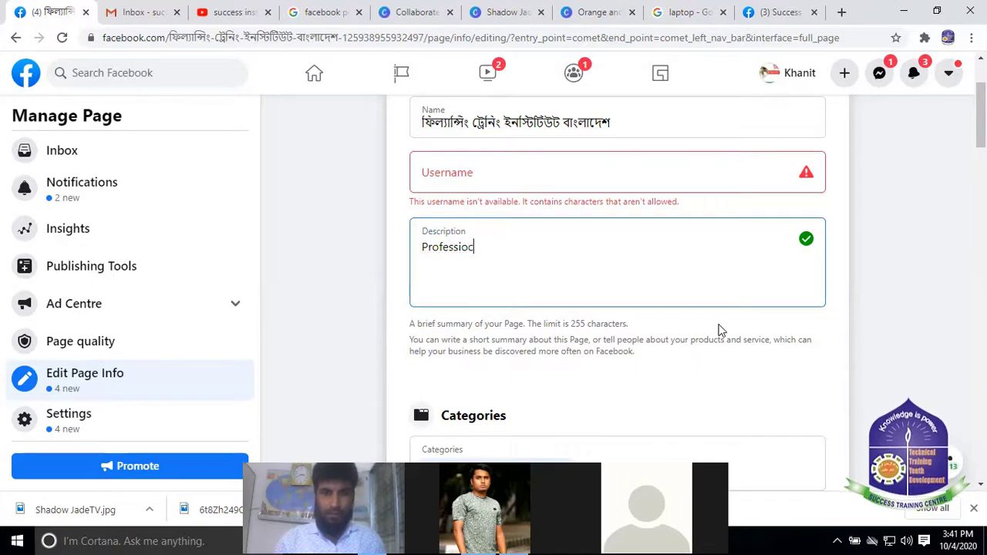
{"action": "key", "text": "BackSpace"}
{"action": "type", "text": "nal"}
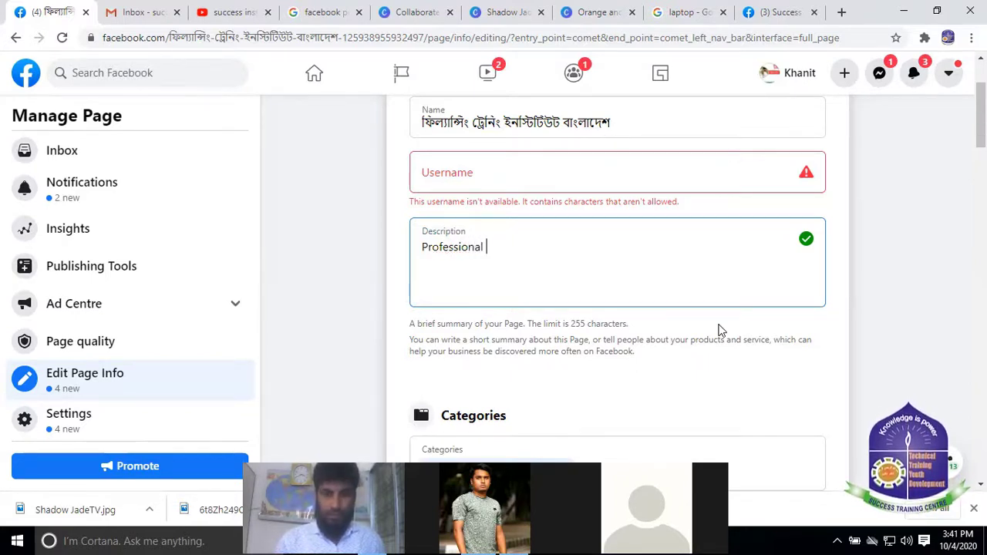
{"action": "type", "text": " it"}
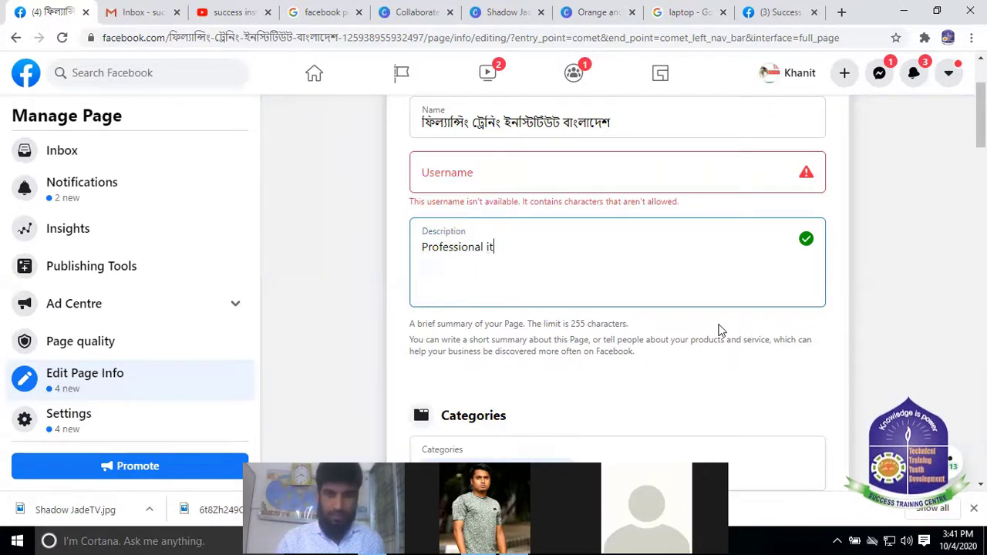
{"action": "key", "text": "BackSpace"}
{"action": "key", "text": "BackSpace"}
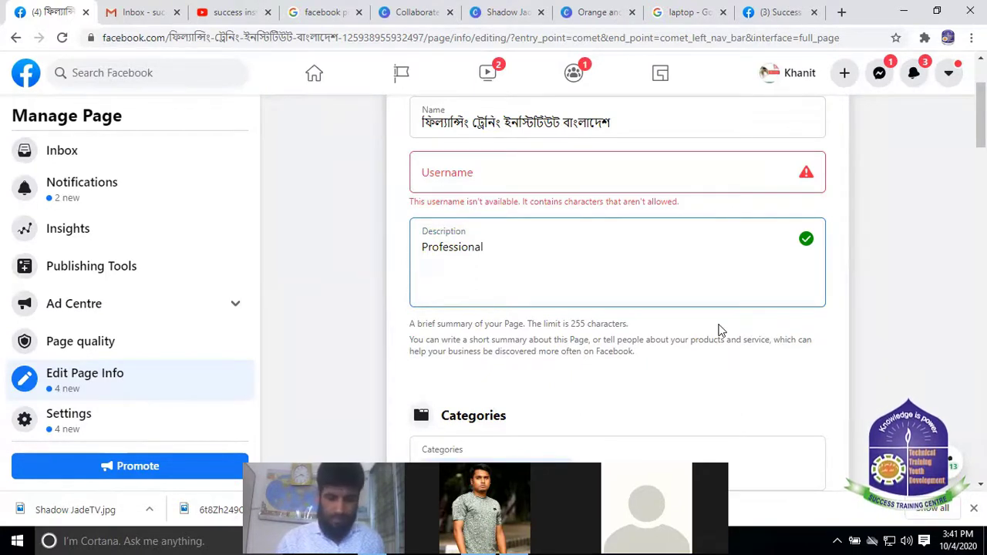
{"action": "type", "text": "IT"}
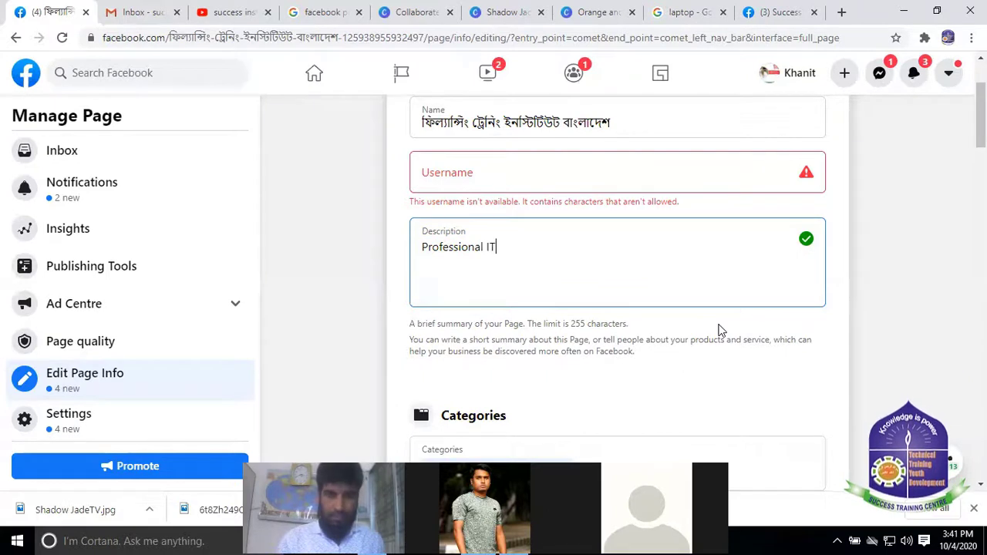
{"action": "type", "text": " Trao"}
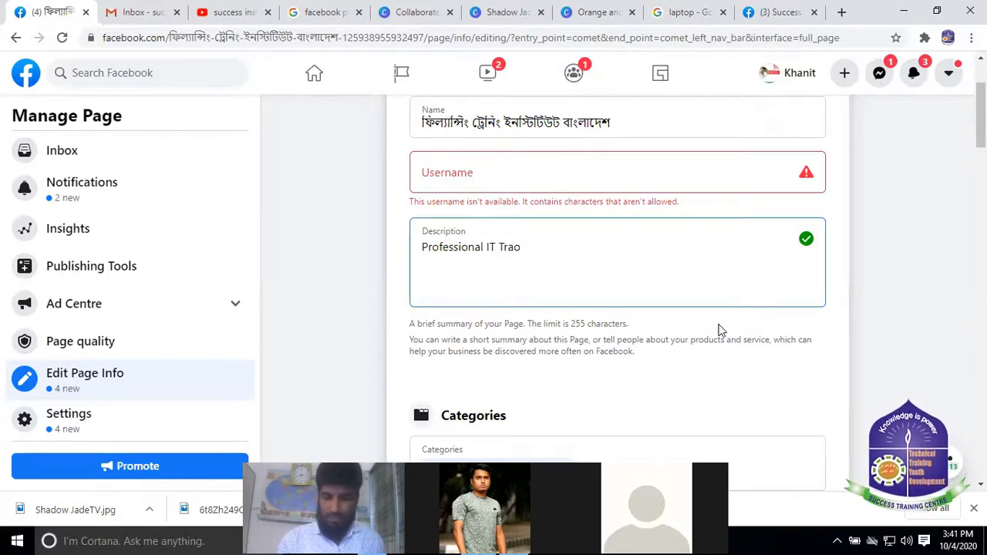
{"action": "key", "text": "BackSpace"}
{"action": "type", "text": "ining"}
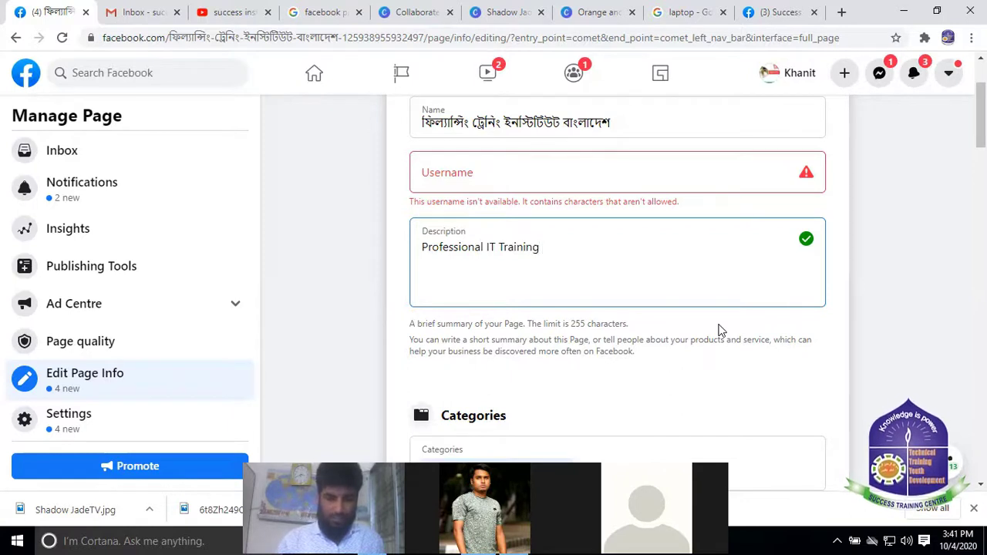
{"action": "type", "text": " ins"}
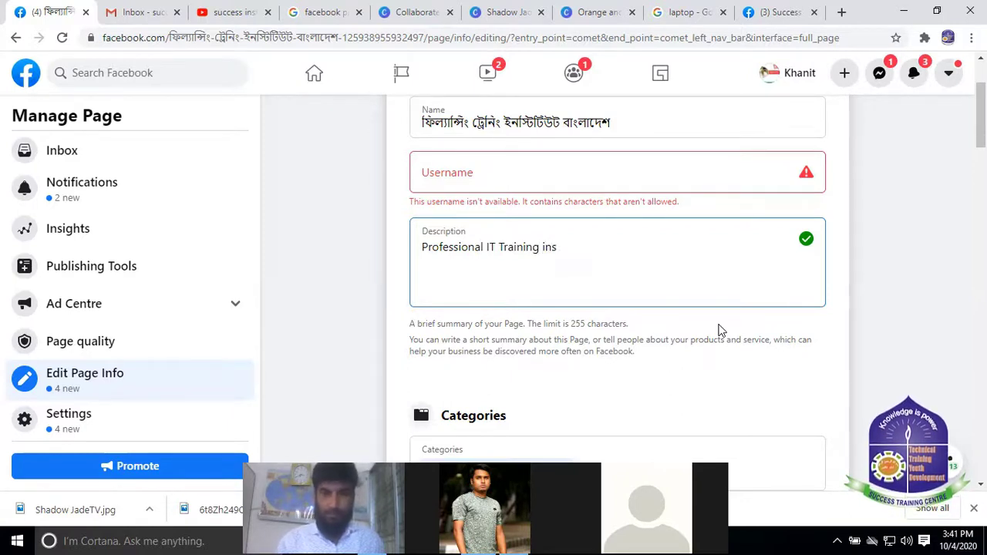
{"action": "type", "text": "titu"}
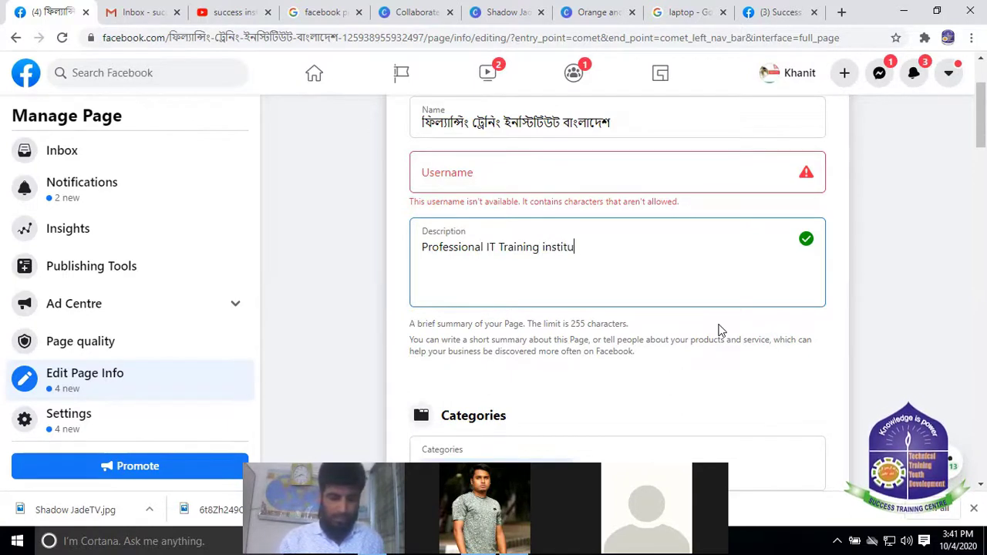
{"action": "type", "text": "te."}
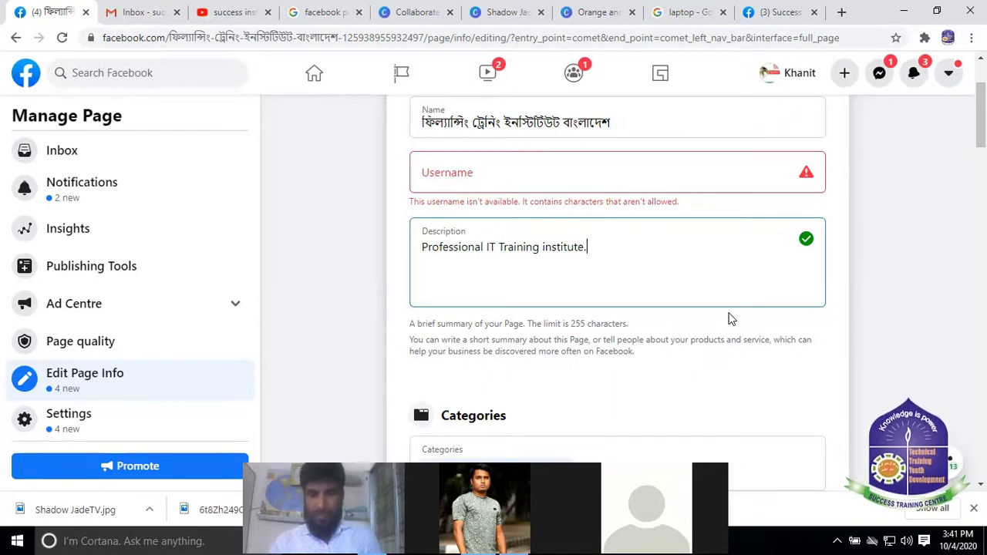
{"action": "scroll", "coordinate": [565, 266], "scroll_direction": "down", "scroll_amount": 1}
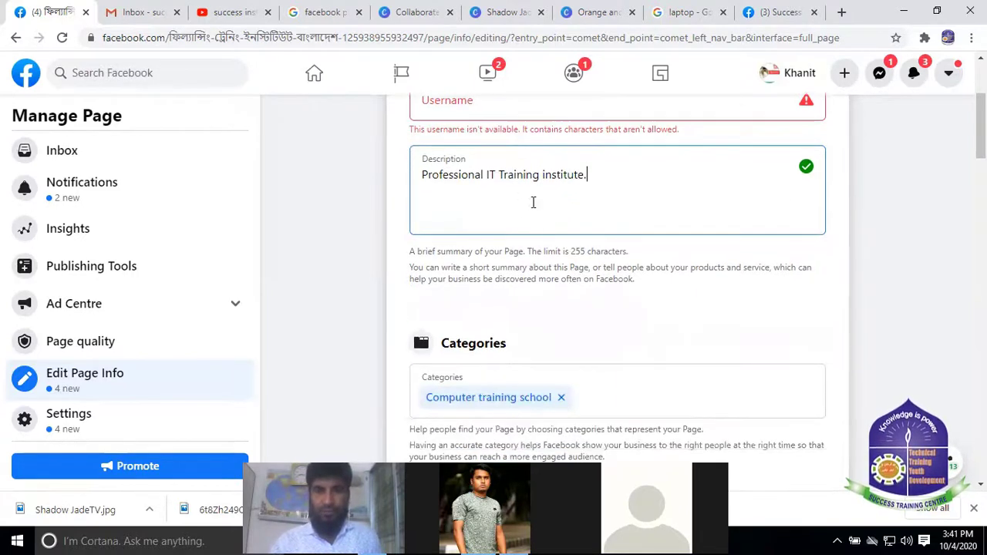
{"action": "scroll", "coordinate": [532, 202], "scroll_direction": "up", "scroll_amount": 2}
{"action": "scroll", "coordinate": [488, 266], "scroll_direction": "down", "scroll_amount": 2}
Save the description, check the Computer training school category, and scroll down to the Contact section
{"action": "left_click", "coordinate": [638, 320]}
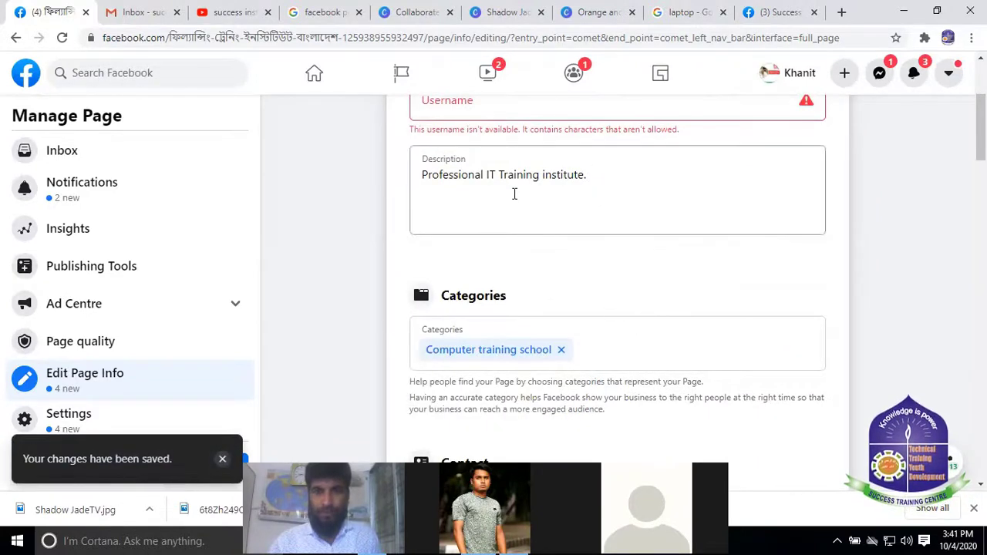
{"action": "scroll", "coordinate": [524, 306], "scroll_direction": "down", "scroll_amount": 1}
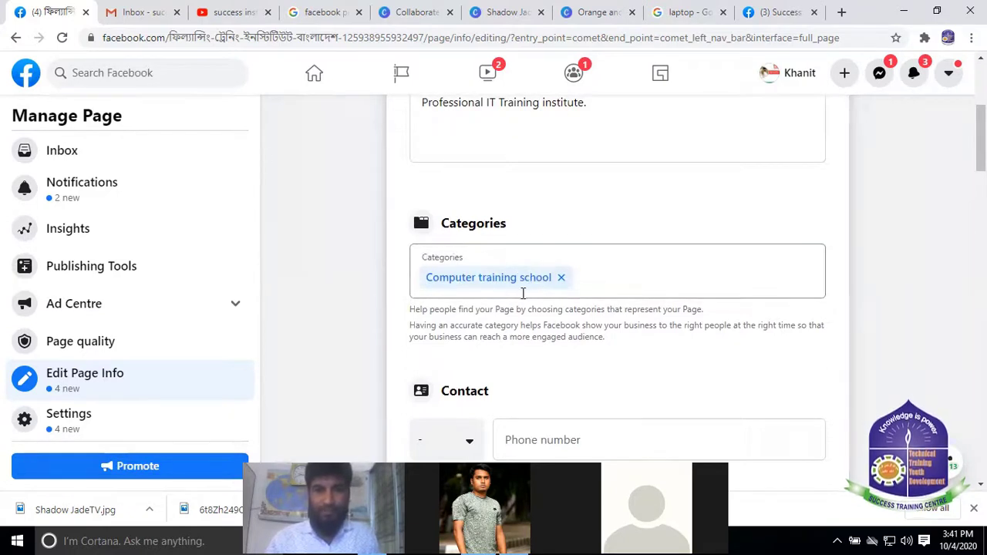
{"action": "left_click", "coordinate": [595, 273]}
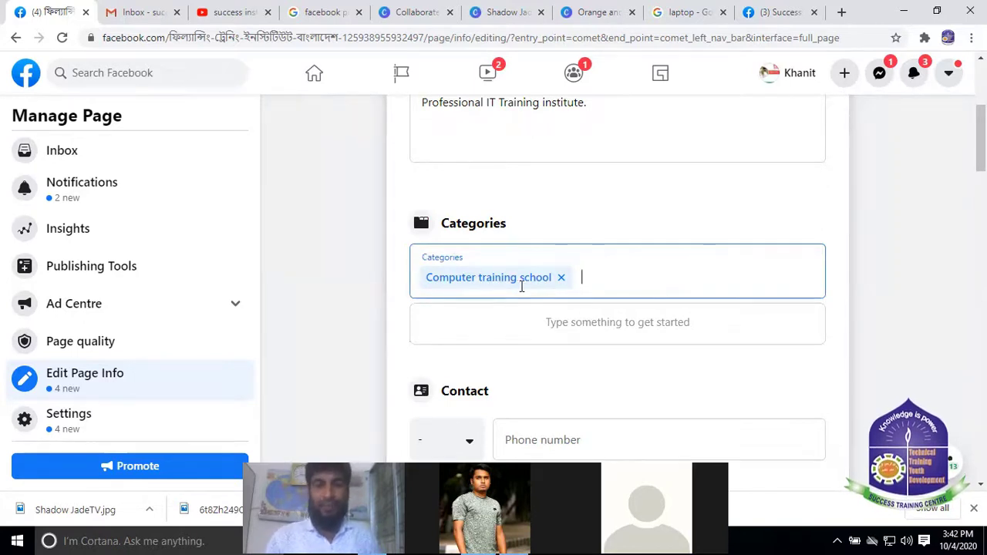
{"action": "scroll", "coordinate": [605, 305], "scroll_direction": "down", "scroll_amount": 2}
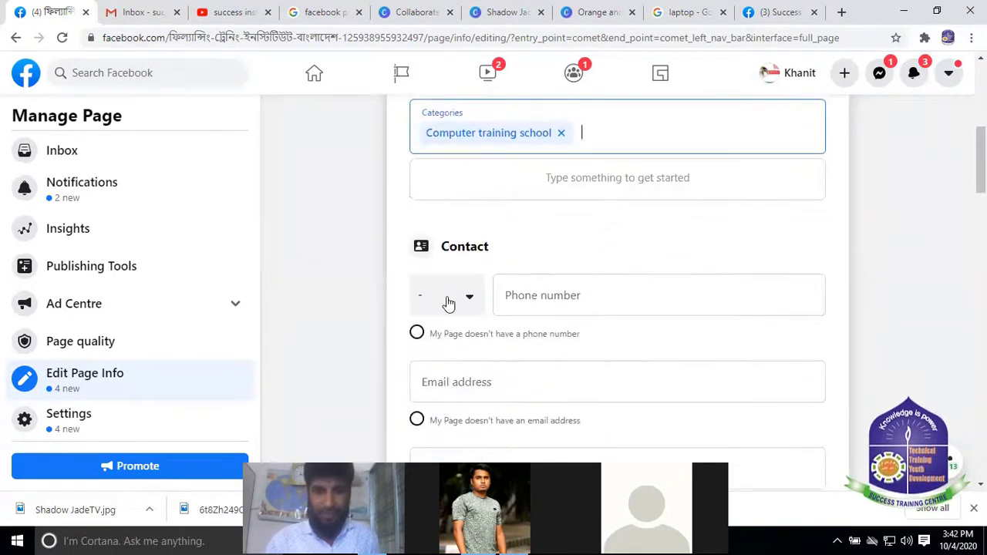
Choose Bangladesh (+880) as the country code for the page's contact phone
{"action": "left_click", "coordinate": [473, 301]}
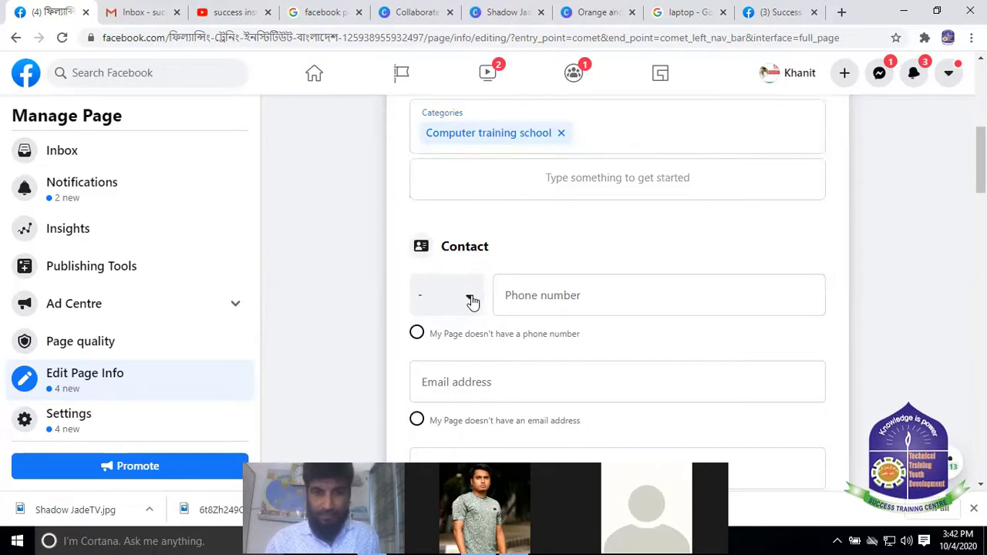
{"action": "left_click", "coordinate": [473, 301]}
{"action": "left_click", "coordinate": [473, 302]}
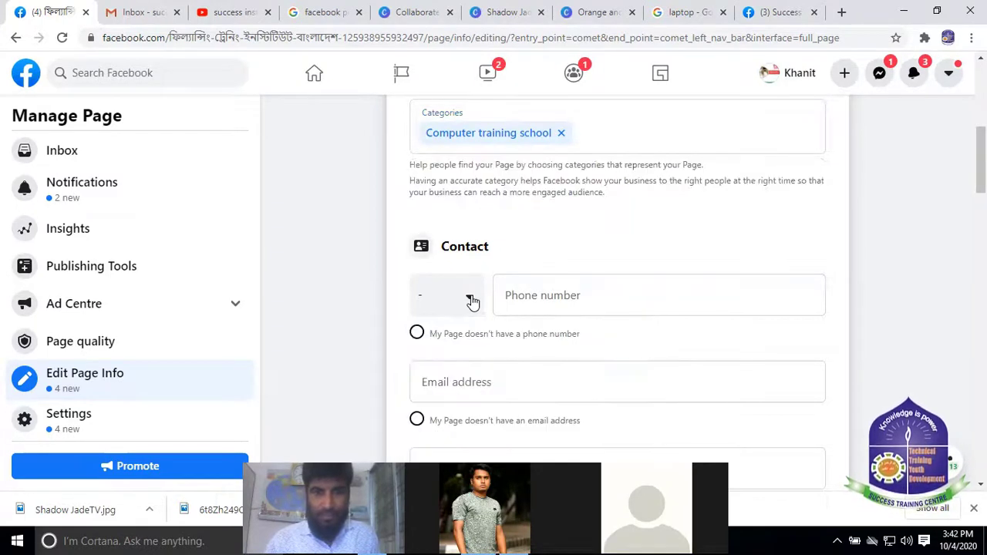
{"action": "left_click", "coordinate": [473, 302]}
{"action": "scroll", "coordinate": [469, 360], "scroll_direction": "down", "scroll_amount": 2}
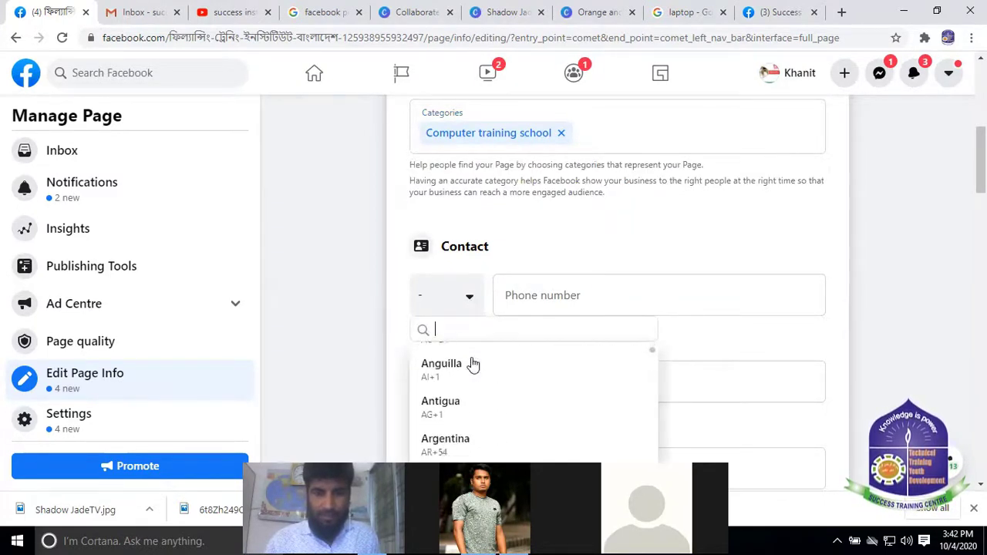
{"action": "scroll", "coordinate": [493, 409], "scroll_direction": "up", "scroll_amount": 3}
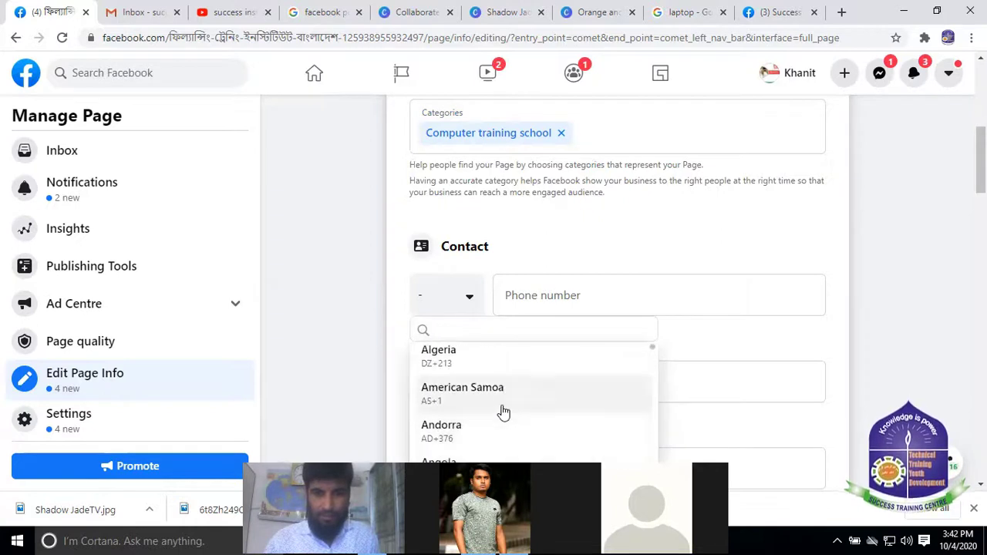
{"action": "scroll", "coordinate": [503, 412], "scroll_direction": "down", "scroll_amount": 4}
{"action": "scroll", "coordinate": [502, 412], "scroll_direction": "down", "scroll_amount": 5}
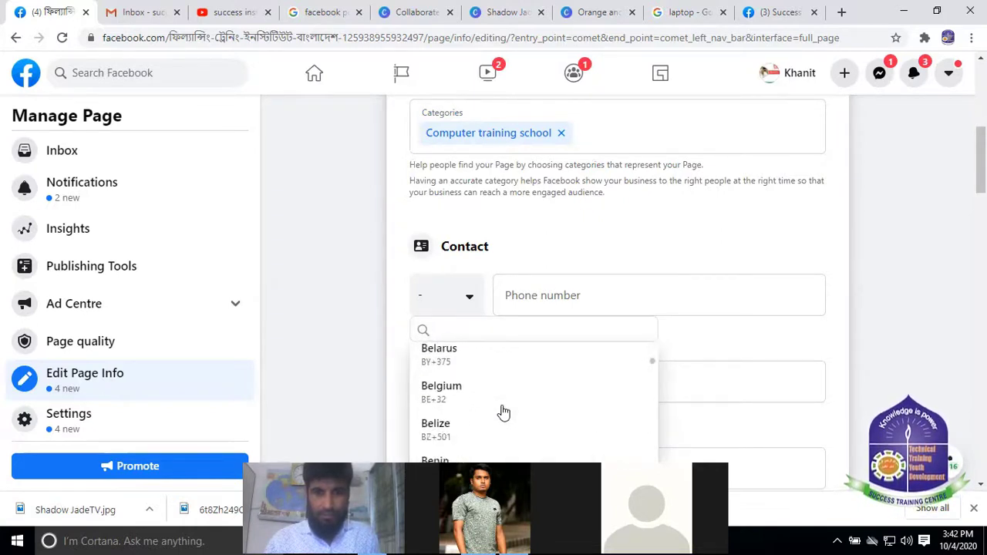
{"action": "scroll", "coordinate": [463, 390], "scroll_direction": "up", "scroll_amount": 1}
{"action": "left_click", "coordinate": [467, 352]}
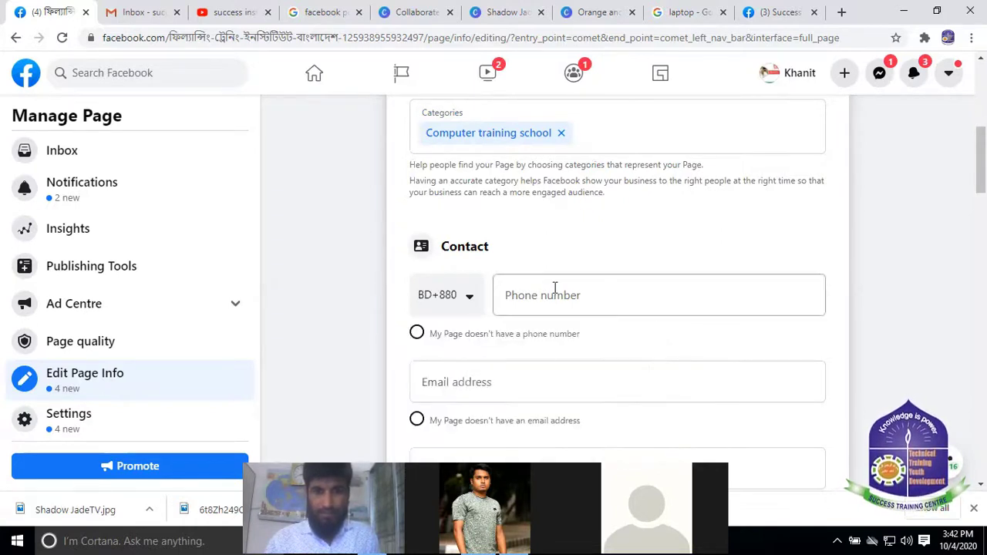
Enter the page's phone number, then move to the Email address field so it saves
{"action": "left_click", "coordinate": [550, 293]}
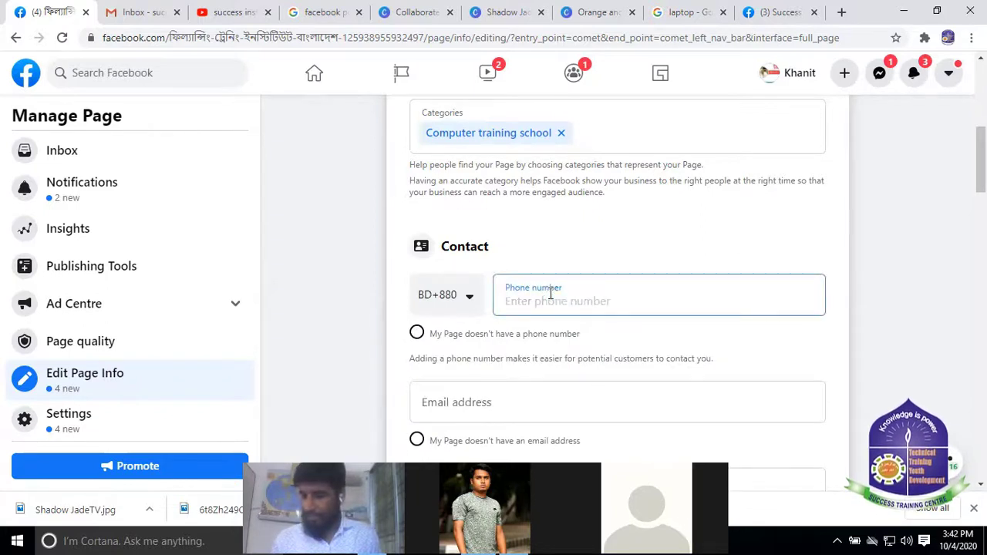
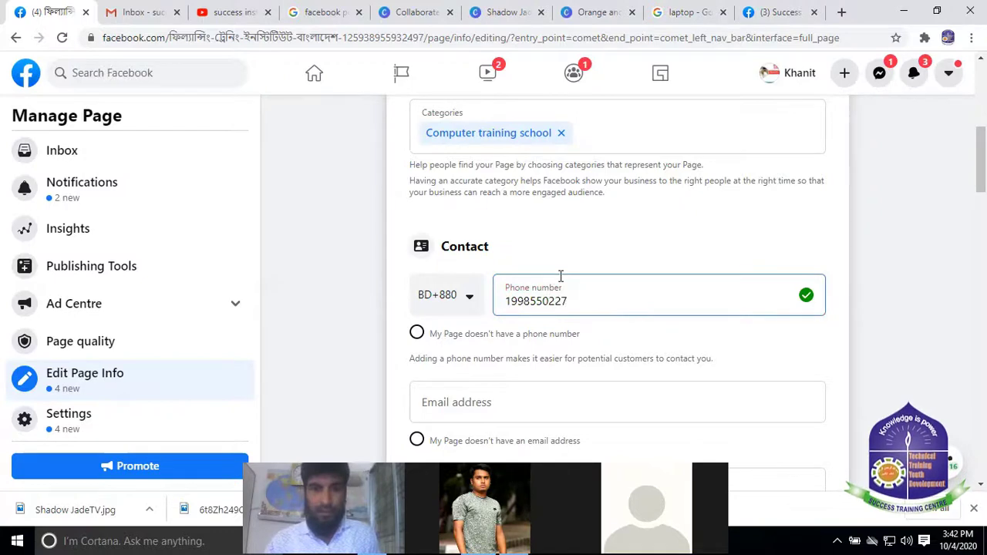
{"action": "scroll", "coordinate": [560, 276], "scroll_direction": "down", "scroll_amount": 1}
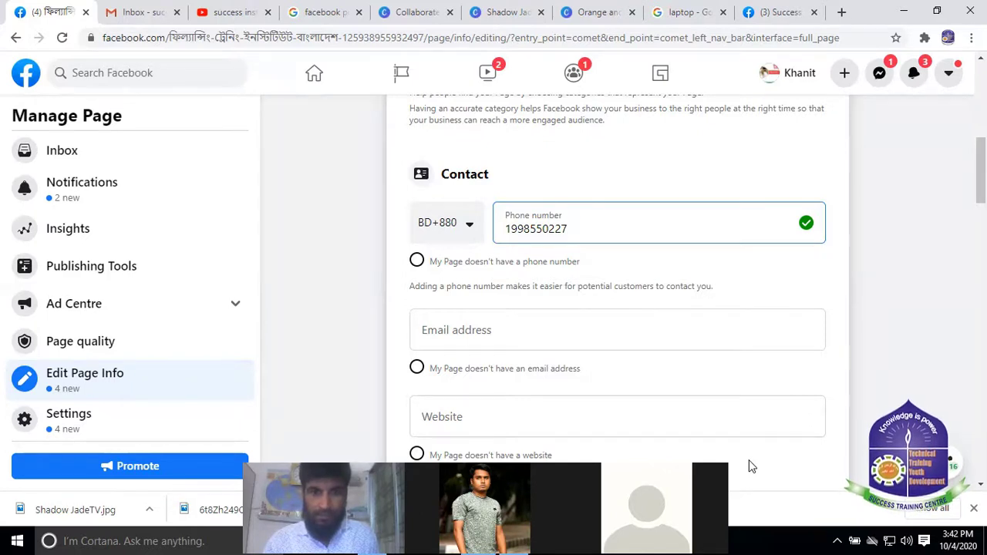
{"action": "left_click", "coordinate": [570, 324]}
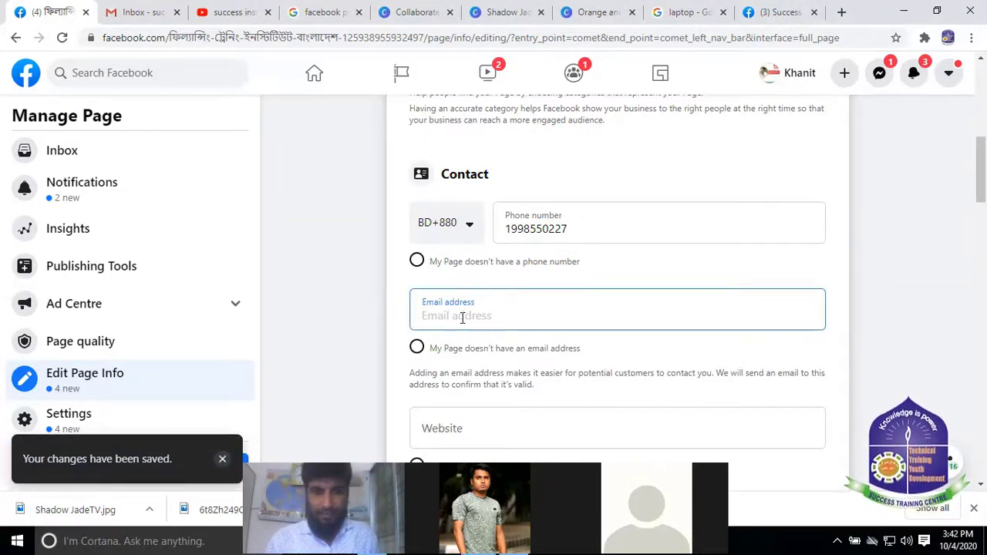
Select the page's email address in its About details on the home tab
{"action": "left_click", "coordinate": [777, 13]}
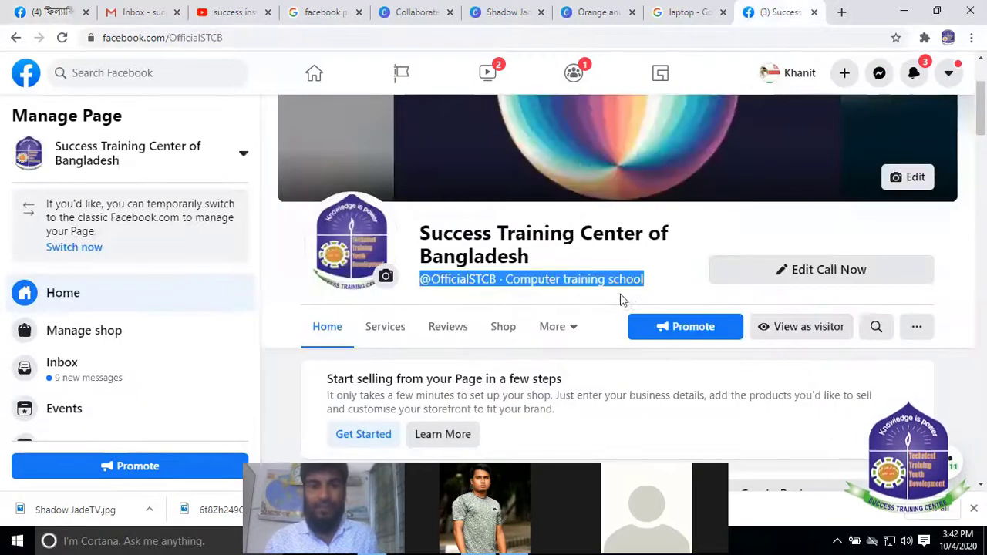
{"action": "scroll", "coordinate": [624, 301], "scroll_direction": "down", "scroll_amount": 4}
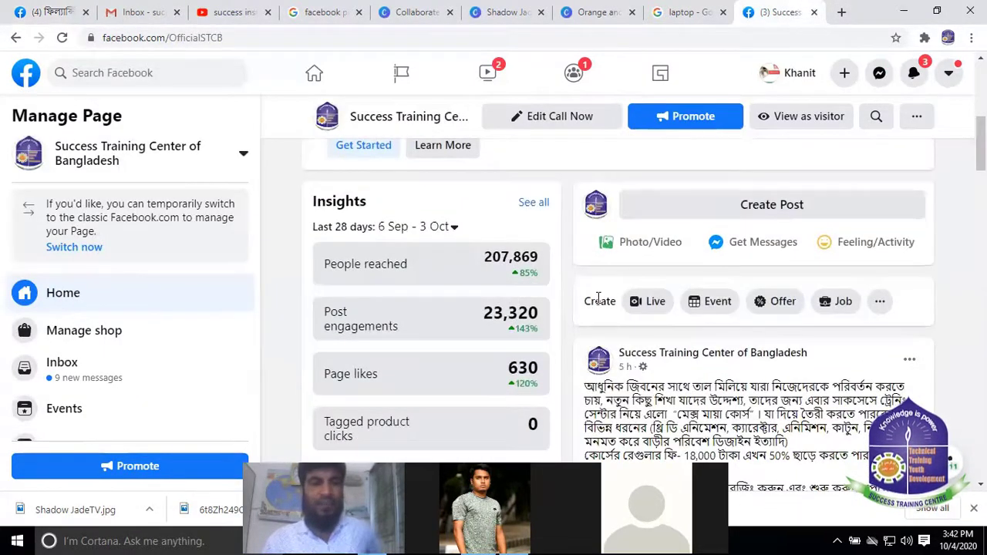
{"action": "scroll", "coordinate": [682, 372], "scroll_direction": "down", "scroll_amount": 1}
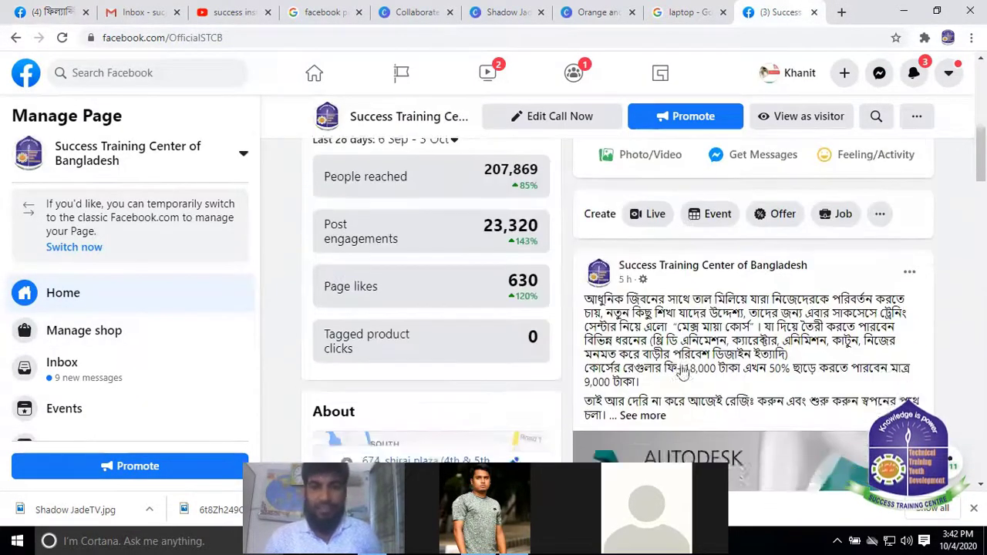
{"action": "scroll", "coordinate": [682, 373], "scroll_direction": "down", "scroll_amount": 5}
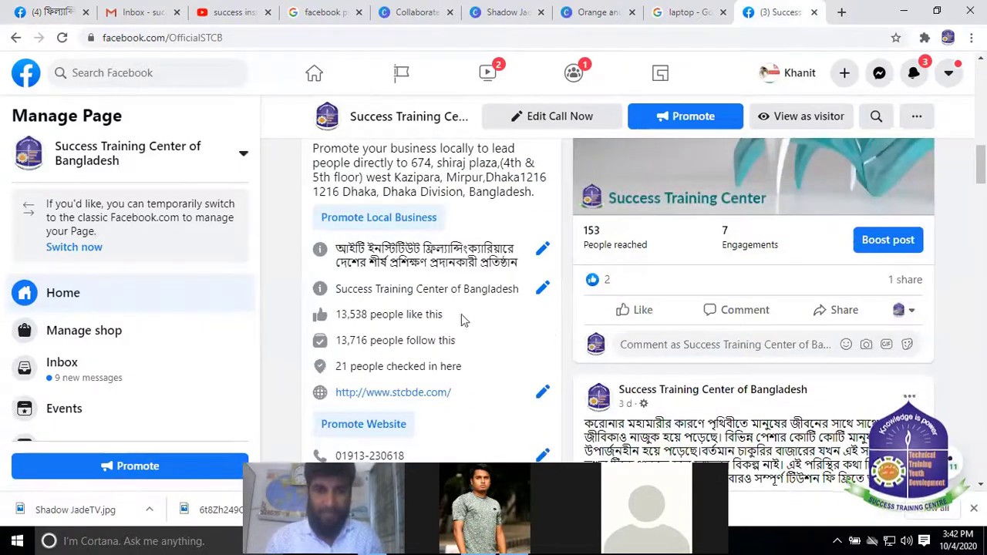
{"action": "scroll", "coordinate": [460, 314], "scroll_direction": "down", "scroll_amount": 3}
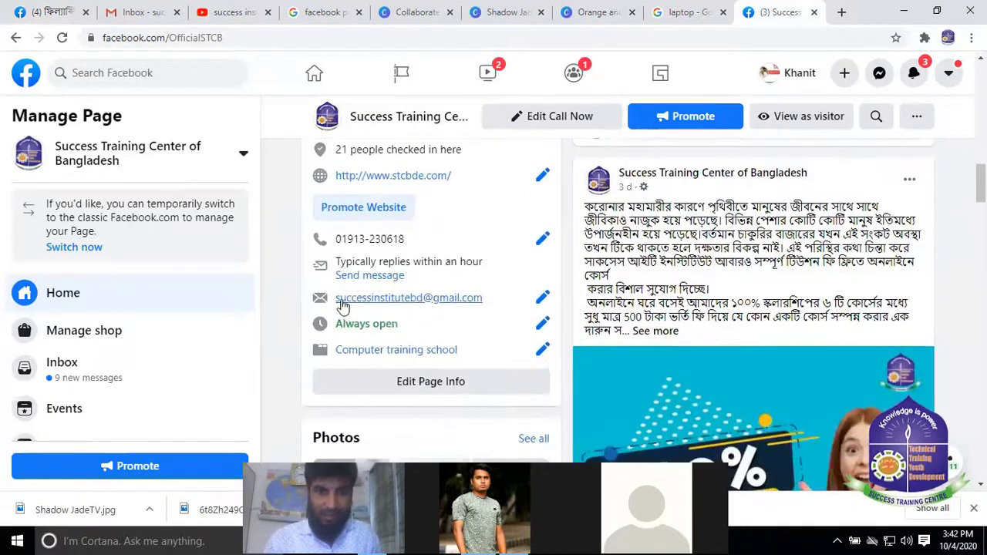
{"action": "left_click_drag", "start_coordinate": [334, 299], "coordinate": [484, 303]}
{"action": "key", "text": "ctrl+c"}
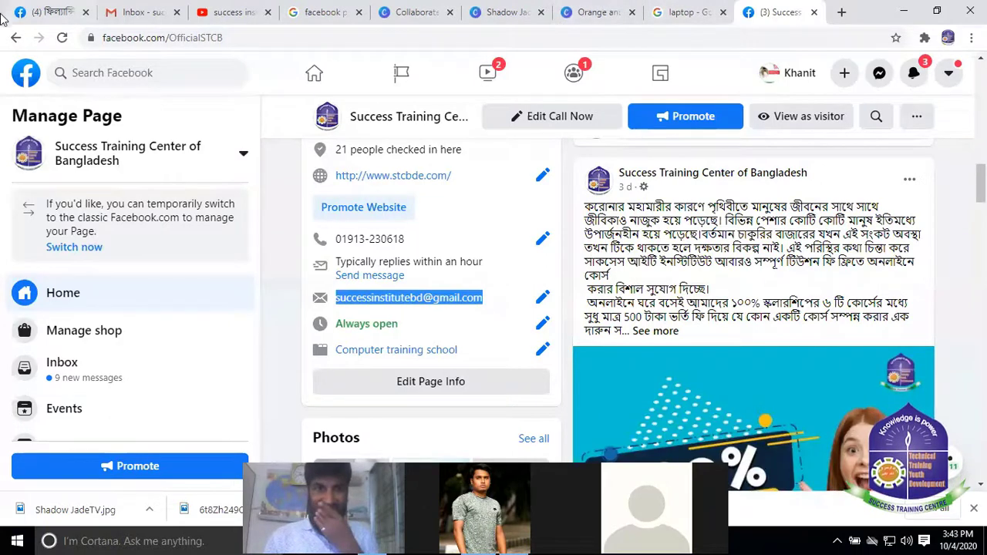
Paste the copied email into Email address and move to Website to save it
{"action": "left_click", "coordinate": [46, 12]}
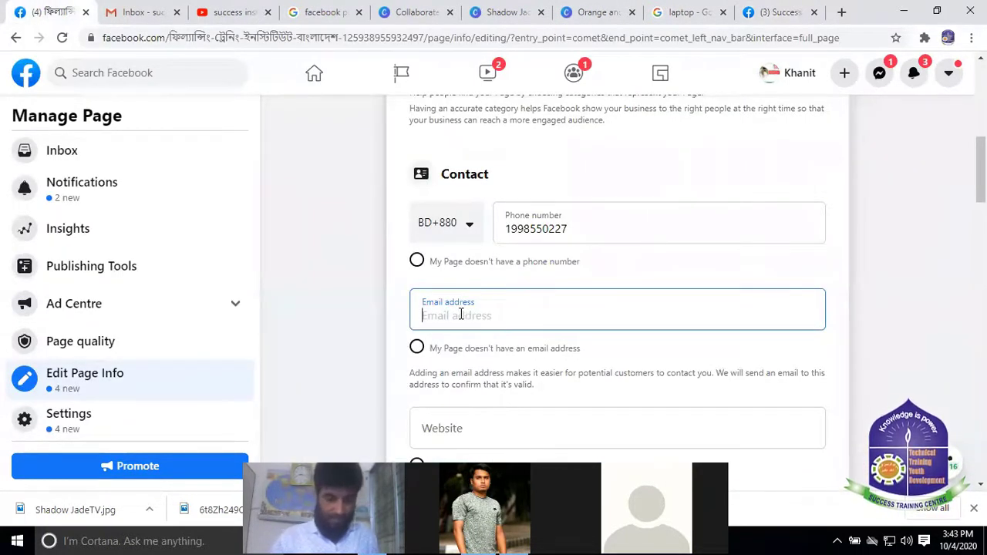
{"action": "key", "text": "ctrl+v"}
{"action": "scroll", "coordinate": [480, 335], "scroll_direction": "down", "scroll_amount": 3}
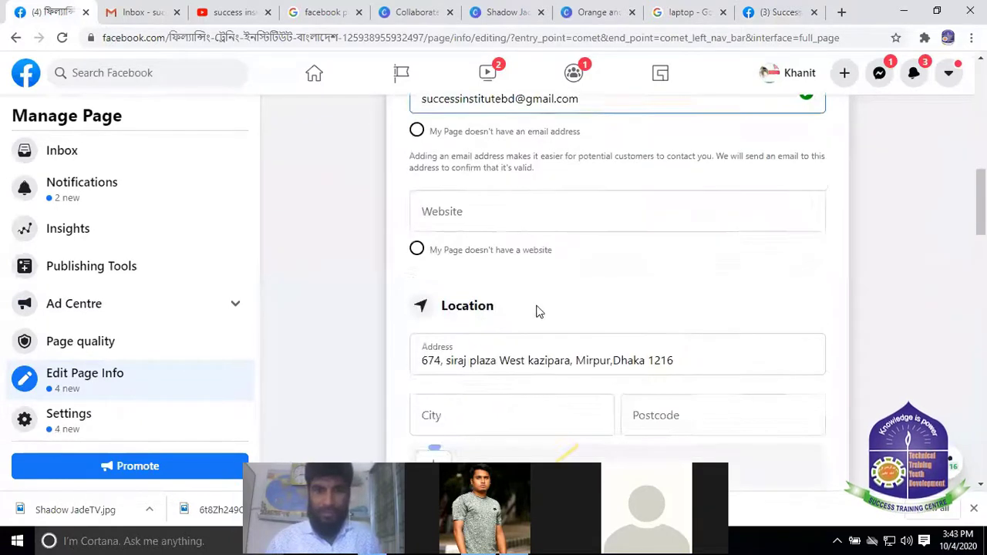
{"action": "scroll", "coordinate": [535, 310], "scroll_direction": "up", "scroll_amount": 2}
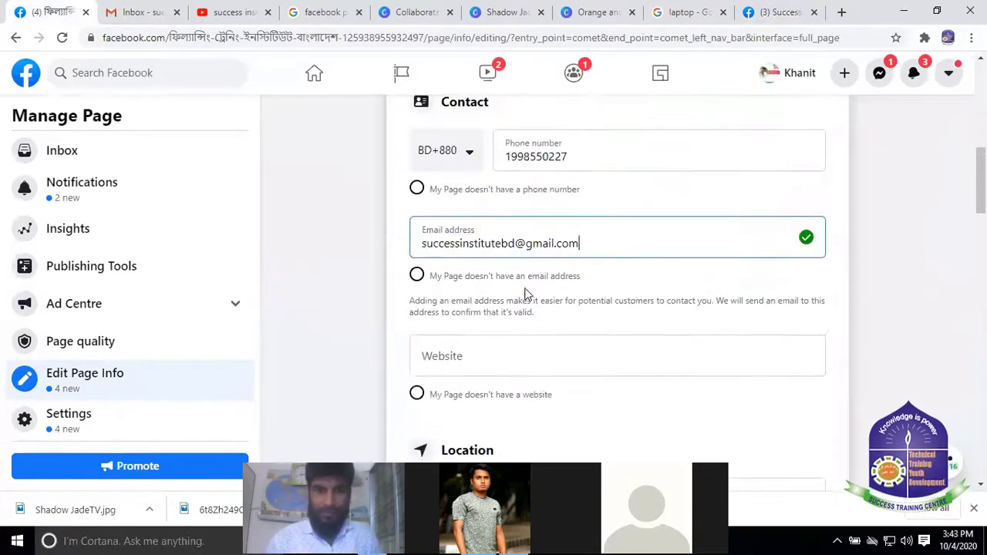
{"action": "left_click", "coordinate": [483, 354]}
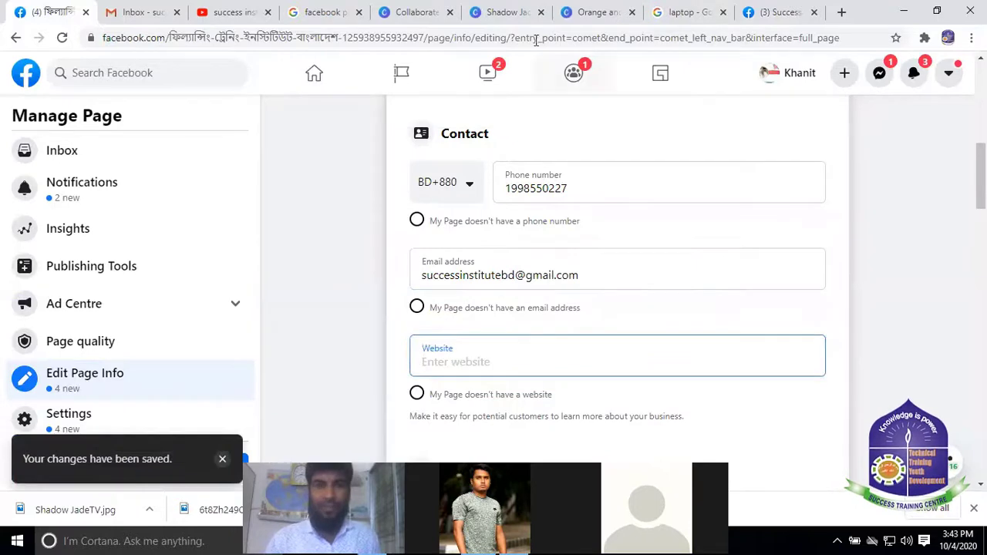
Select and copy the website link from the page's About card, then return to the form
{"action": "left_click", "coordinate": [780, 11]}
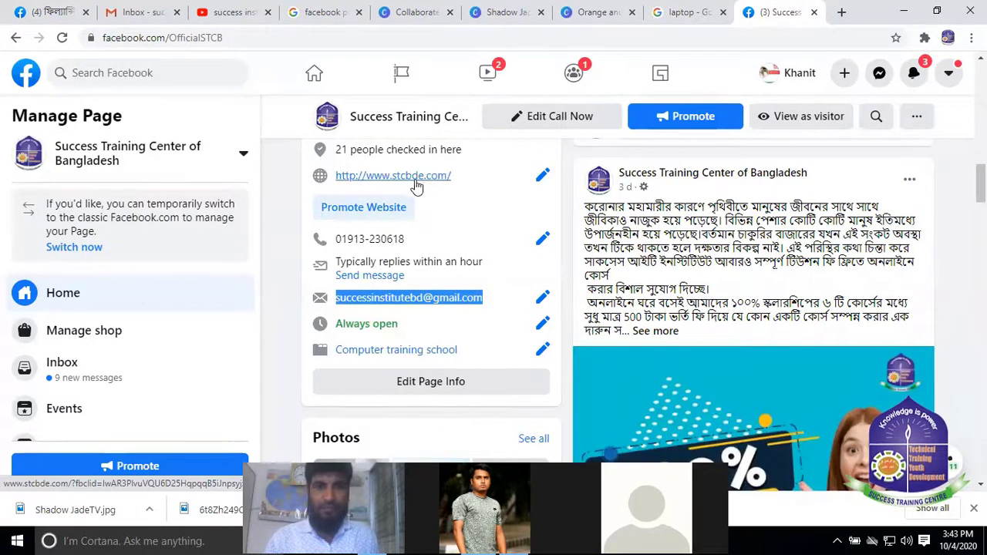
{"action": "left_click", "coordinate": [331, 178]}
{"action": "left_click_drag", "start_coordinate": [332, 177], "coordinate": [455, 182]}
{"action": "key", "text": "ctrl+c"}
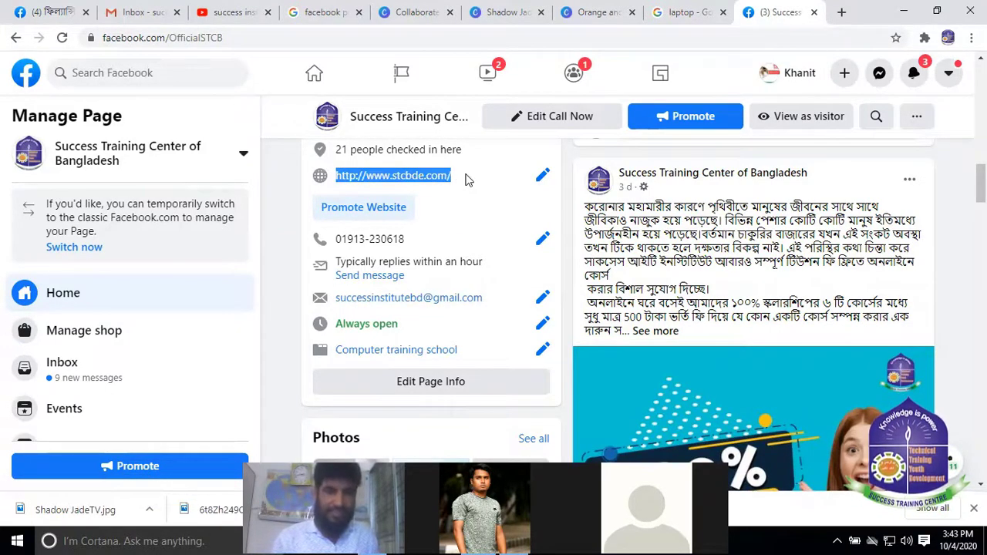
{"action": "left_click", "coordinate": [542, 175]}
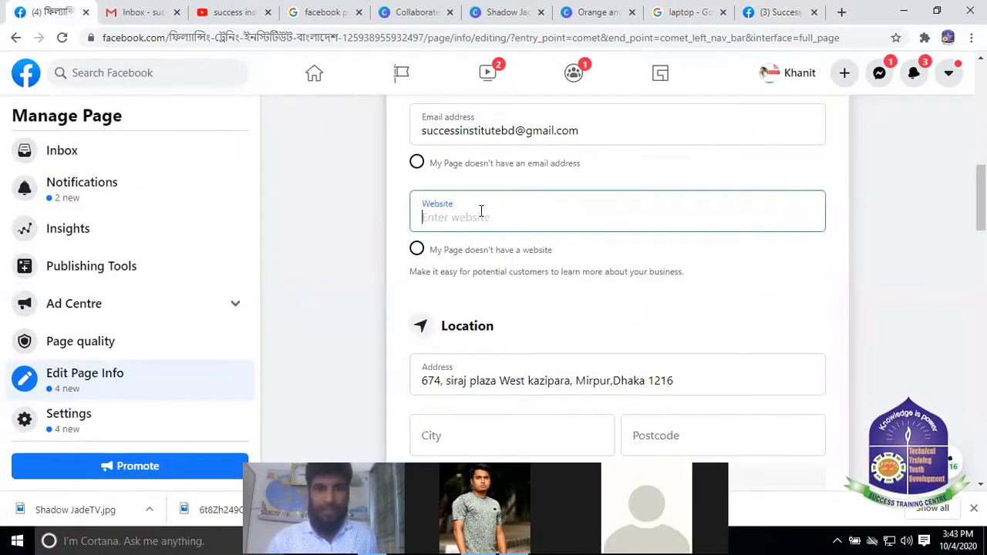
{"action": "key", "text": "ctrl+v"}
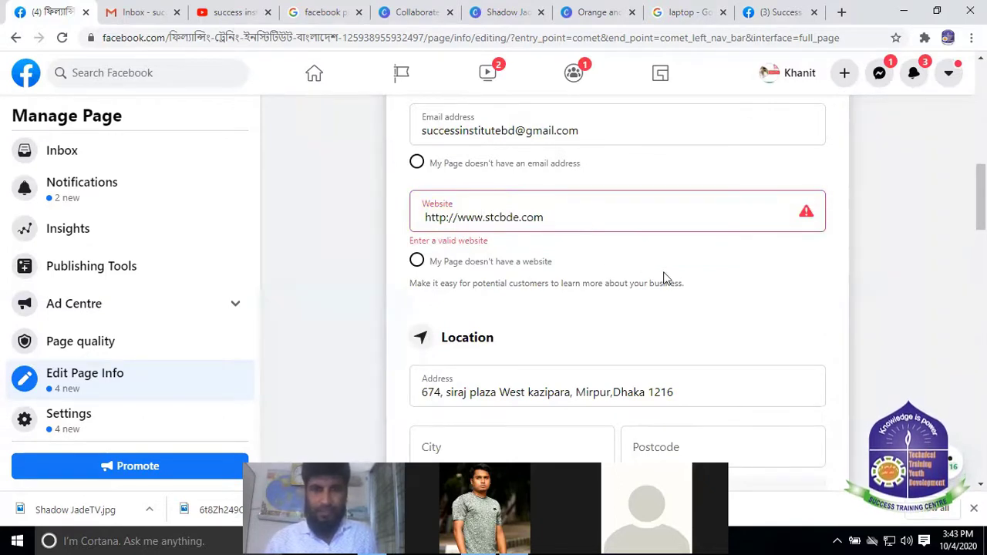
{"action": "left_click", "coordinate": [625, 260]}
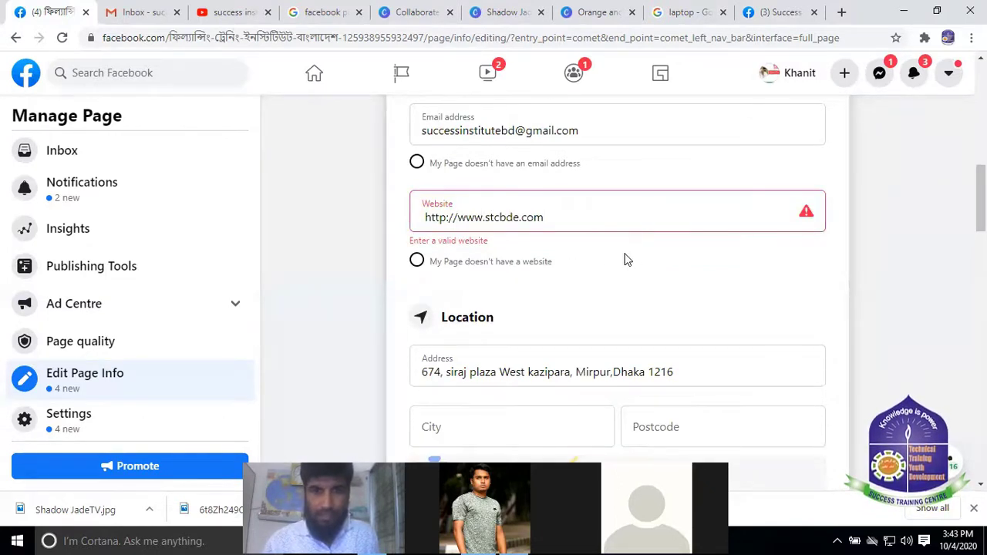
{"action": "left_click", "coordinate": [586, 216]}
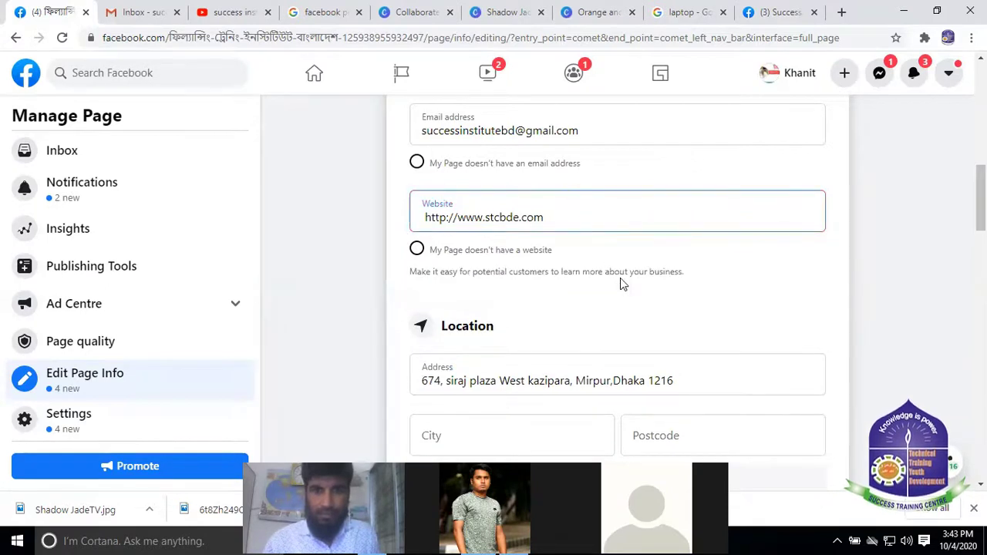
{"action": "scroll", "coordinate": [598, 218], "scroll_direction": "down", "scroll_amount": 1}
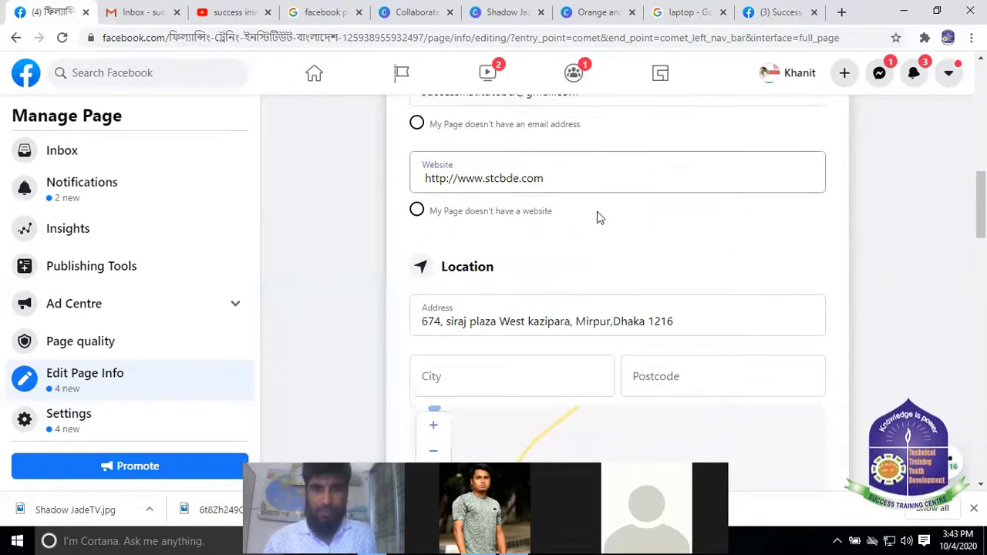
{"action": "scroll", "coordinate": [598, 218], "scroll_direction": "down", "scroll_amount": 1}
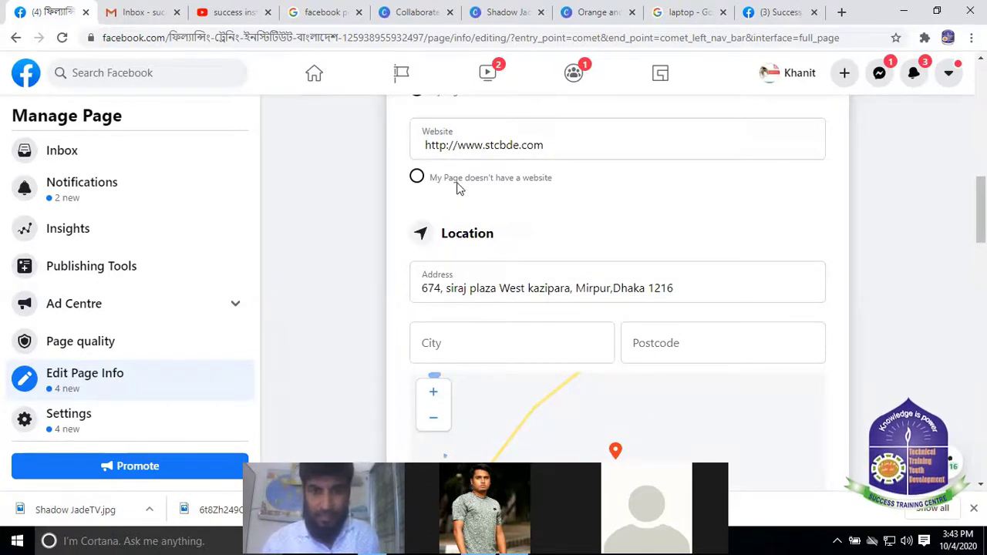
{"action": "scroll", "coordinate": [498, 208], "scroll_direction": "down", "scroll_amount": 2}
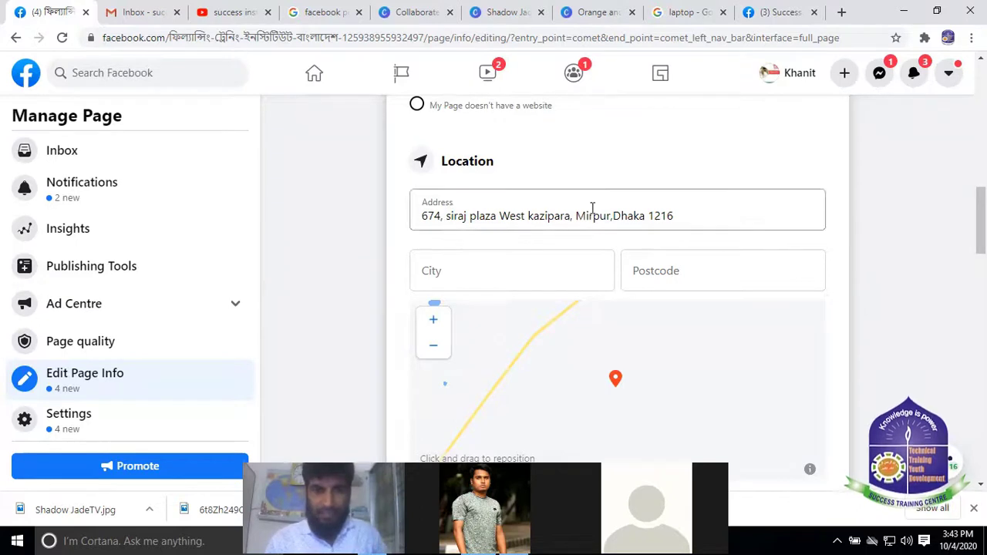
Pick Dhaka from the City suggestions and start typing the postcode
{"action": "scroll", "coordinate": [590, 209], "scroll_direction": "down", "scroll_amount": 1}
{"action": "left_click", "coordinate": [571, 198]}
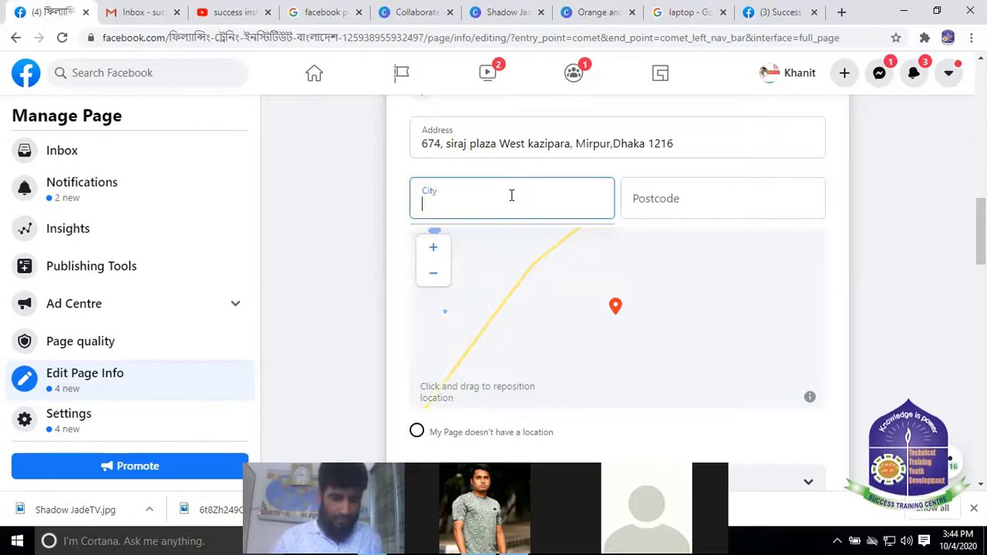
{"action": "type", "text": "Dhaka"}
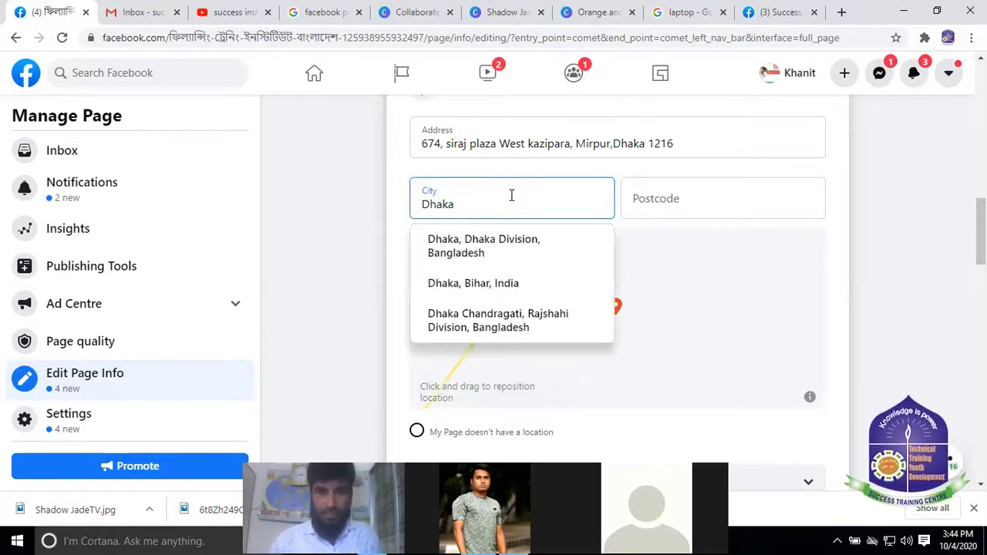
{"action": "left_click", "coordinate": [511, 254]}
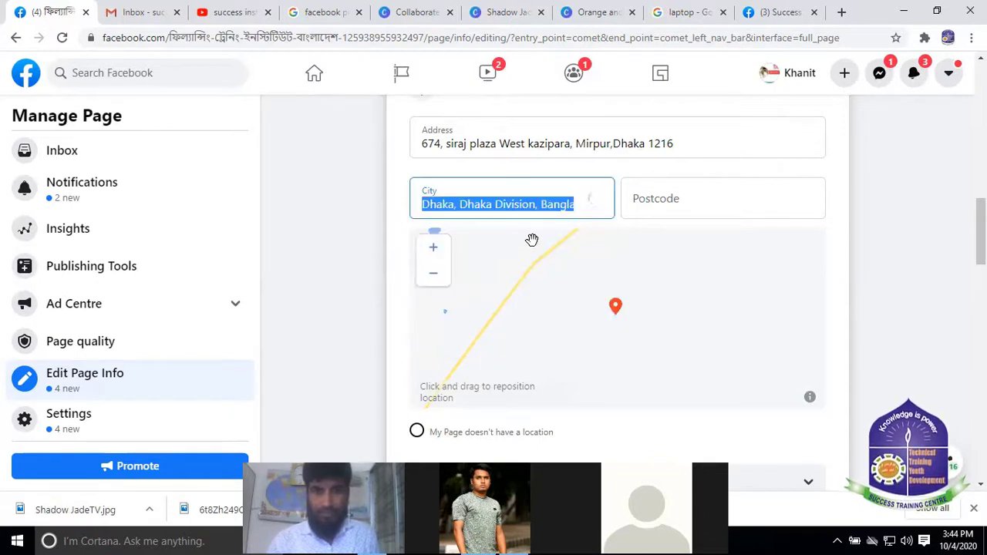
{"action": "left_click", "coordinate": [660, 199]}
{"action": "type", "text": "1216"}
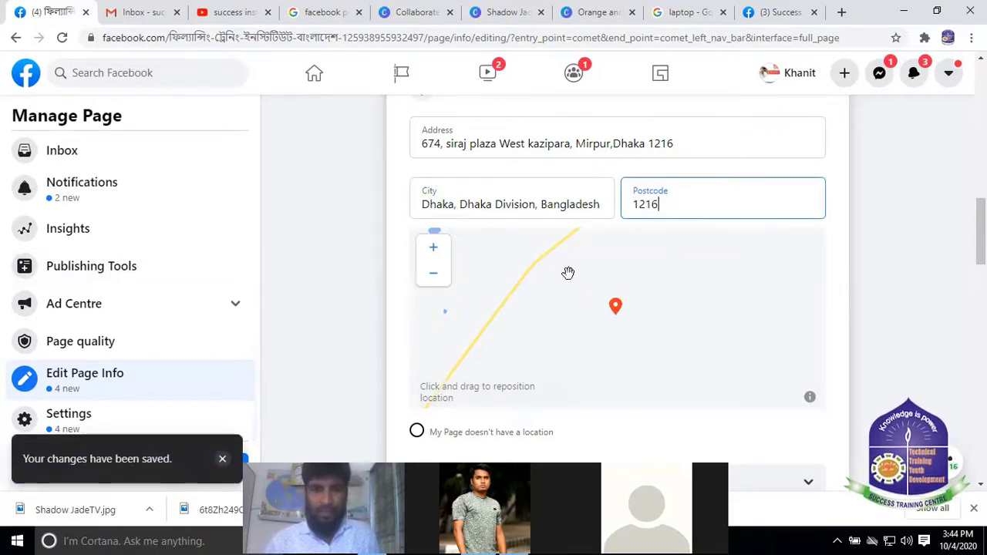
Pan the location map, then zoom it in a few levels
{"action": "left_click_drag", "start_coordinate": [568, 273], "coordinate": [623, 308]}
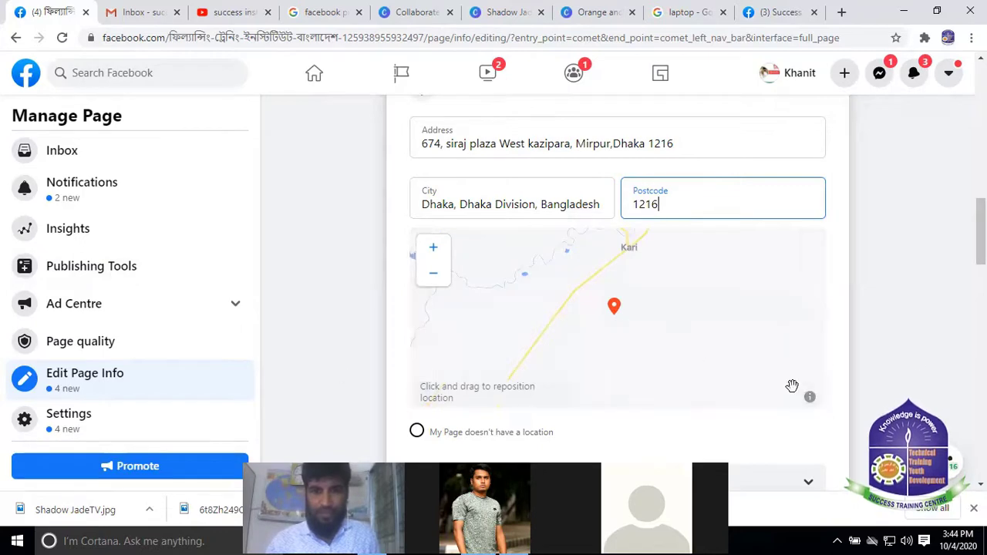
{"action": "scroll", "coordinate": [924, 315], "scroll_direction": "down", "scroll_amount": 3}
{"action": "scroll", "coordinate": [922, 312], "scroll_direction": "up", "scroll_amount": 2}
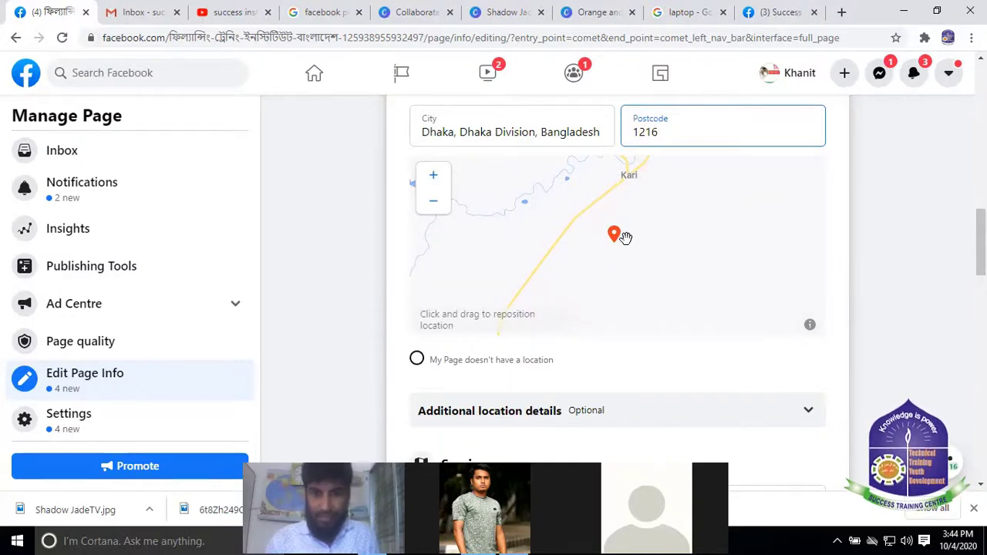
{"action": "scroll", "coordinate": [571, 251], "scroll_direction": "up", "scroll_amount": 1}
{"action": "scroll", "coordinate": [569, 251], "scroll_direction": "down", "scroll_amount": 2}
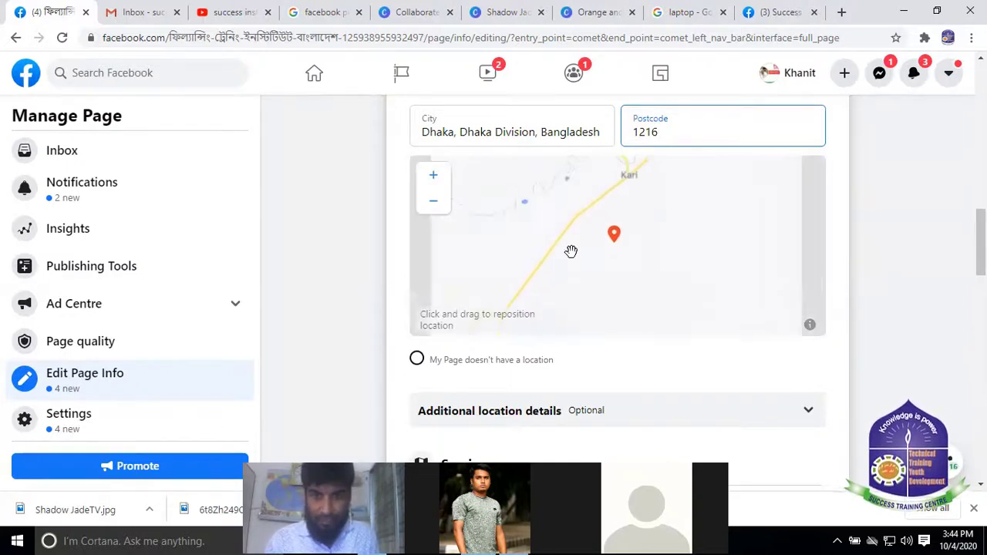
{"action": "scroll", "coordinate": [569, 252], "scroll_direction": "up", "scroll_amount": 1}
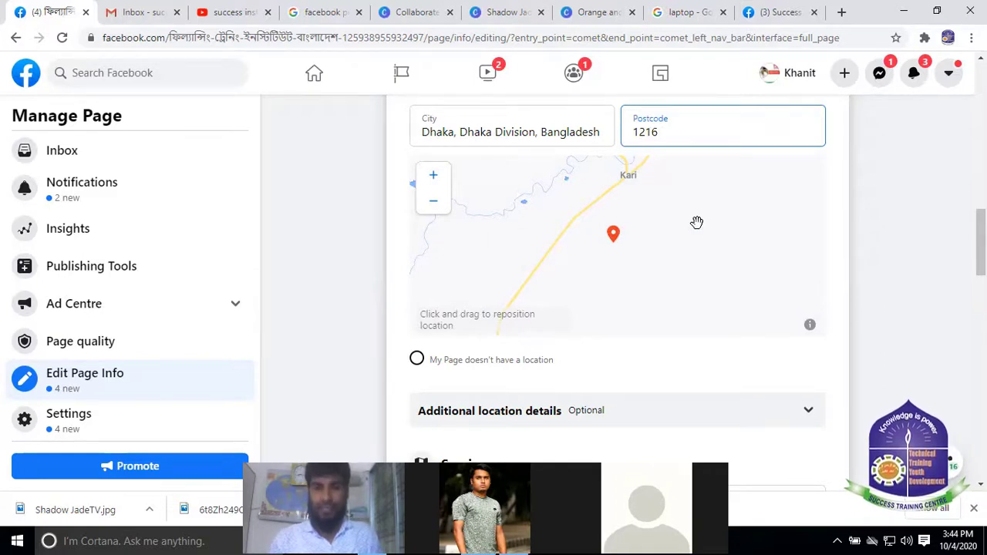
{"action": "left_click", "coordinate": [435, 207]}
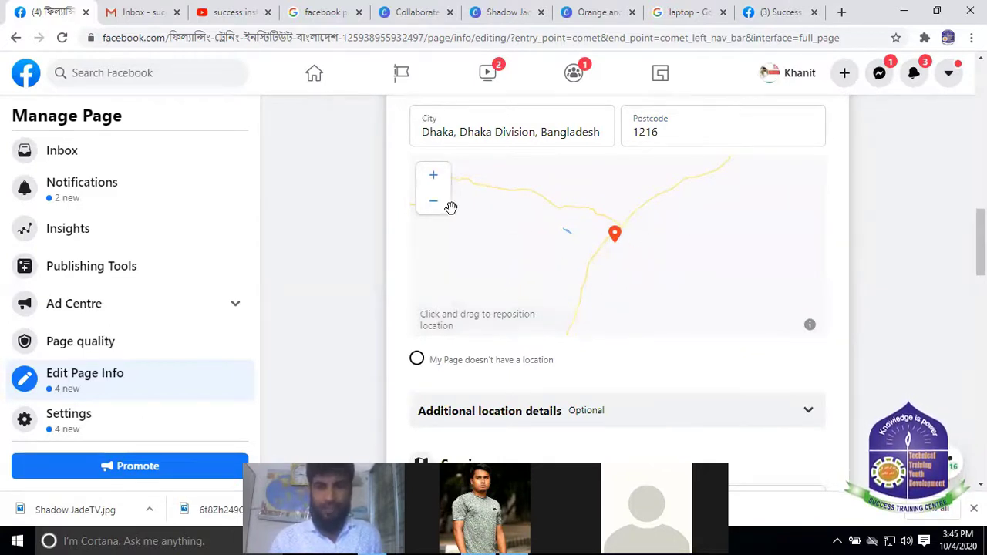
{"action": "left_click", "coordinate": [434, 179]}
{"action": "left_click", "coordinate": [434, 178]}
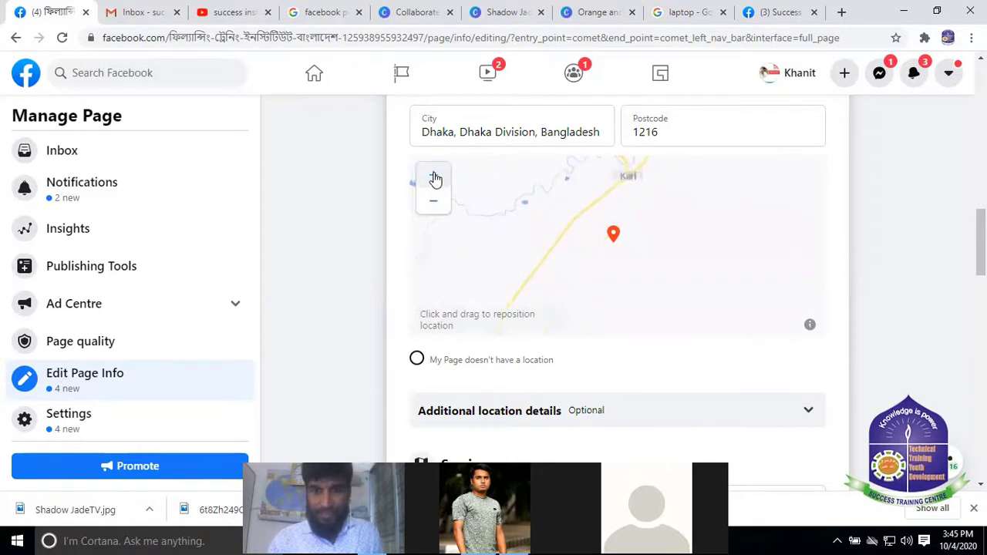
{"action": "left_click", "coordinate": [434, 178]}
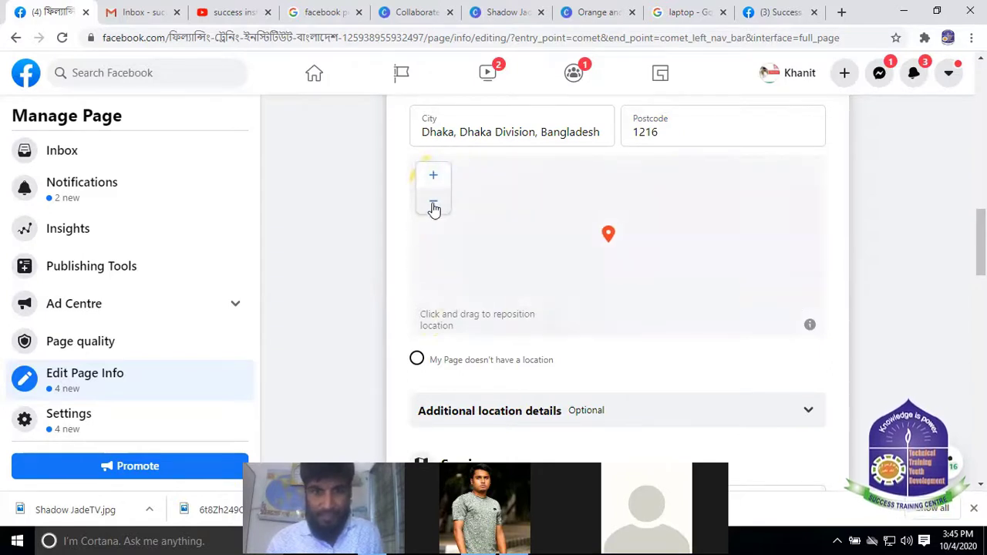
Zoom the map out step by step from Nigeria to a wide view of North Africa
{"action": "left_click", "coordinate": [434, 202]}
{"action": "left_click", "coordinate": [434, 203]}
{"action": "left_click", "coordinate": [434, 205]}
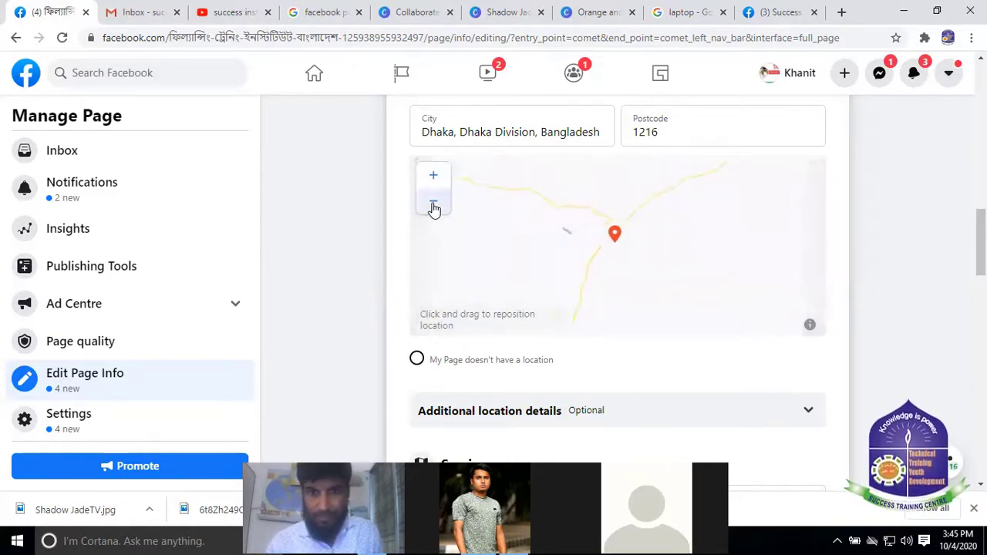
{"action": "left_click", "coordinate": [434, 205]}
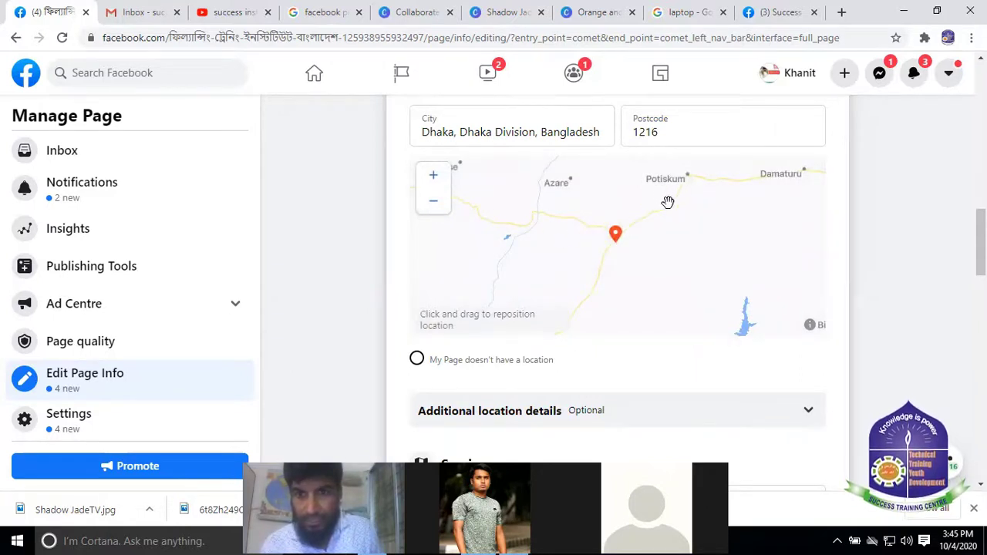
{"action": "left_click", "coordinate": [438, 209]}
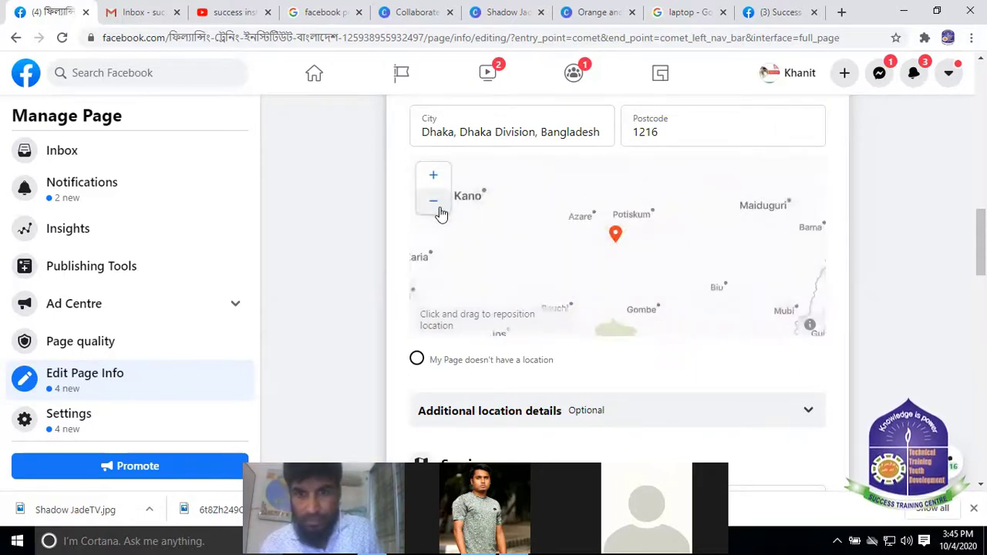
{"action": "left_click", "coordinate": [438, 210]}
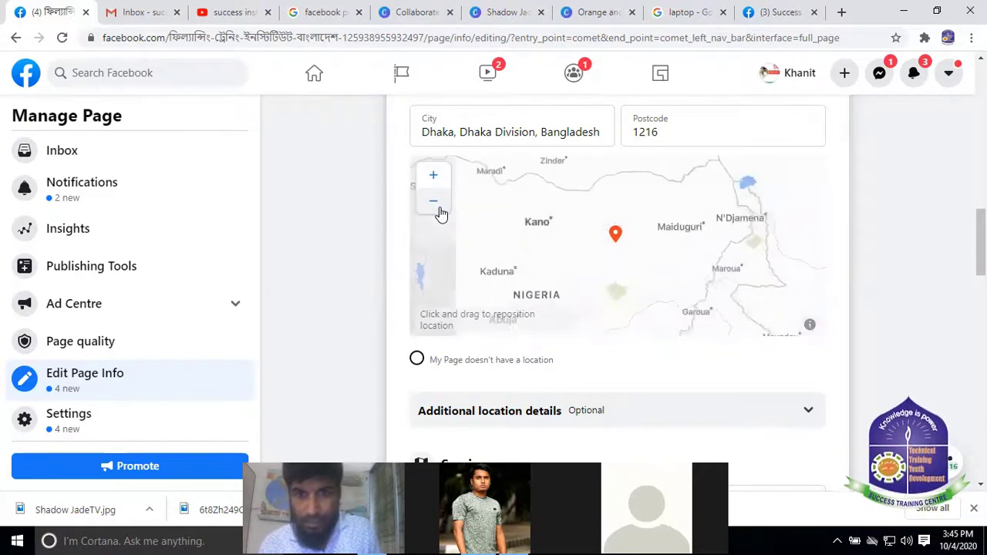
{"action": "left_click", "coordinate": [438, 209]}
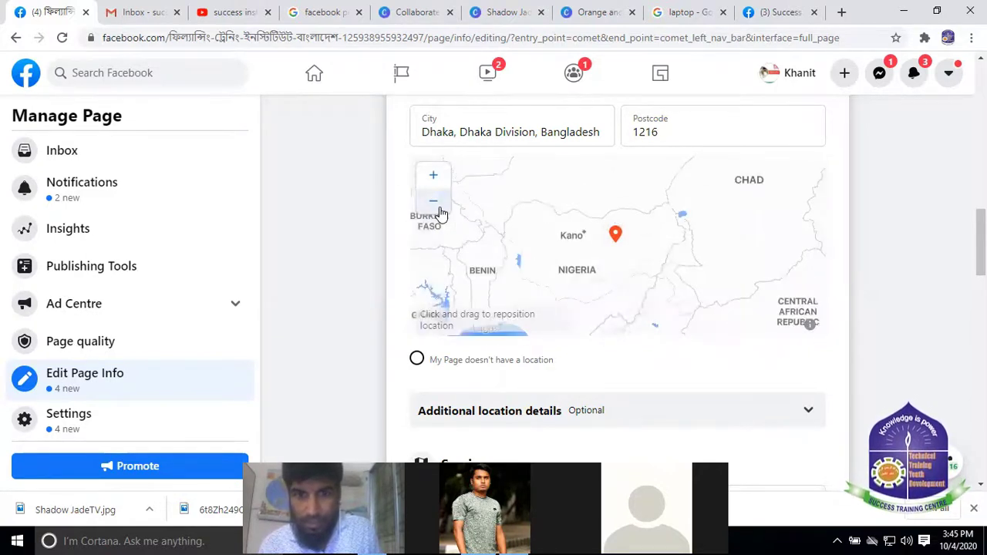
{"action": "left_click", "coordinate": [439, 210]}
{"action": "left_click", "coordinate": [439, 210]}
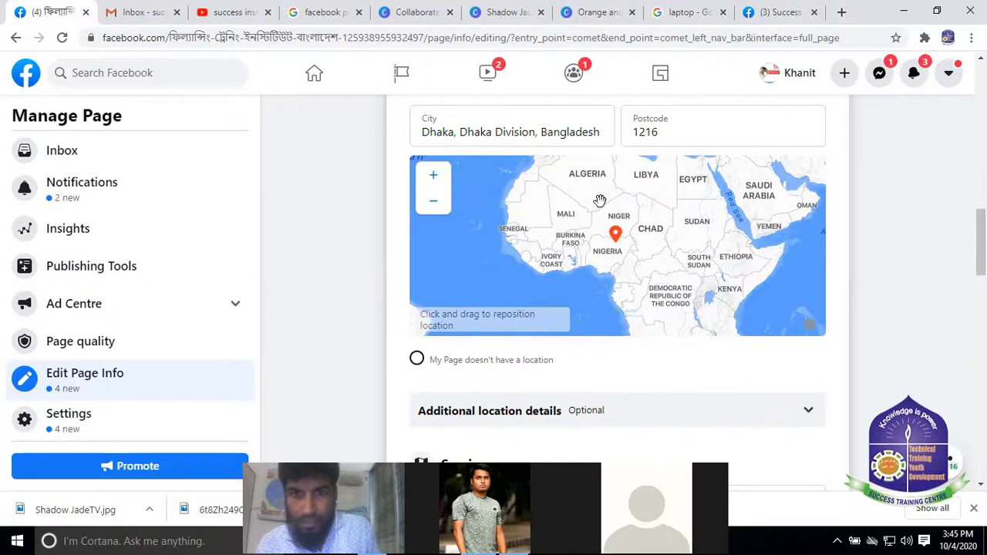
Pan and zoom the map out to the world, then drag the pin toward Bangladesh
{"action": "mouse_move", "coordinate": [586, 245]}
{"action": "left_mouse_down"}
{"action": "mouse_move", "coordinate": [538, 270]}
{"action": "mouse_move", "coordinate": [619, 219]}
{"action": "left_mouse_up"}
{"action": "left_click_drag", "start_coordinate": [569, 236], "coordinate": [544, 300]}
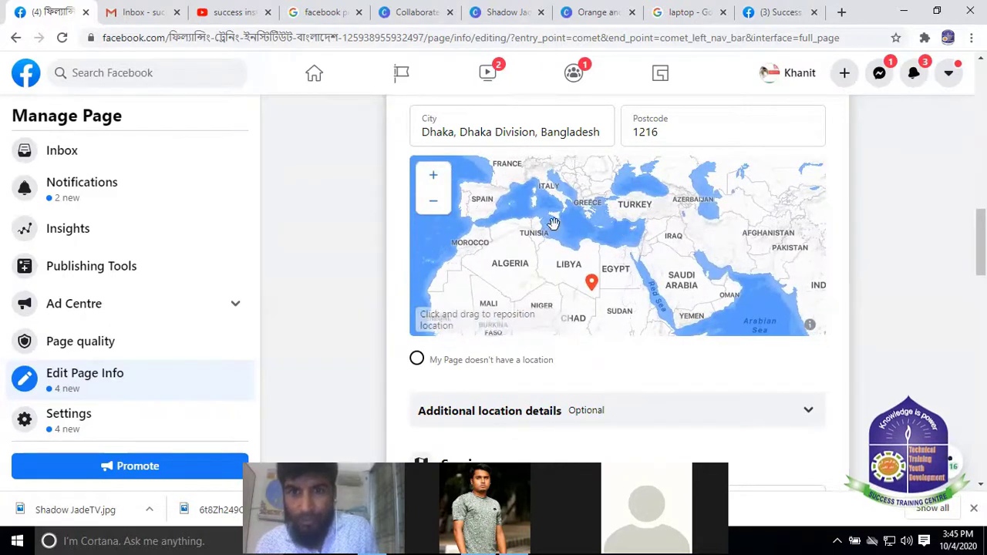
{"action": "left_click_drag", "start_coordinate": [566, 259], "coordinate": [648, 230]}
{"action": "left_click", "coordinate": [433, 201]}
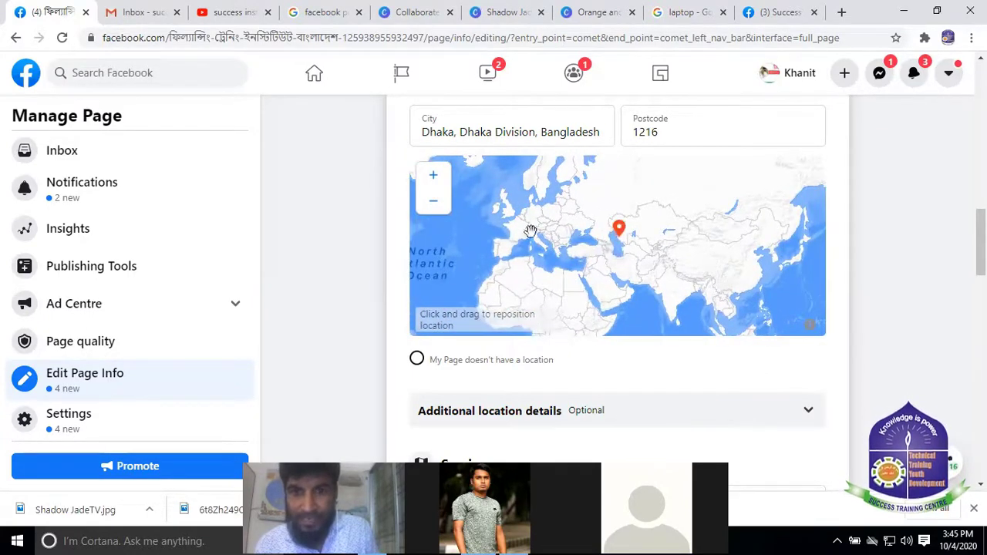
{"action": "left_click", "coordinate": [432, 200]}
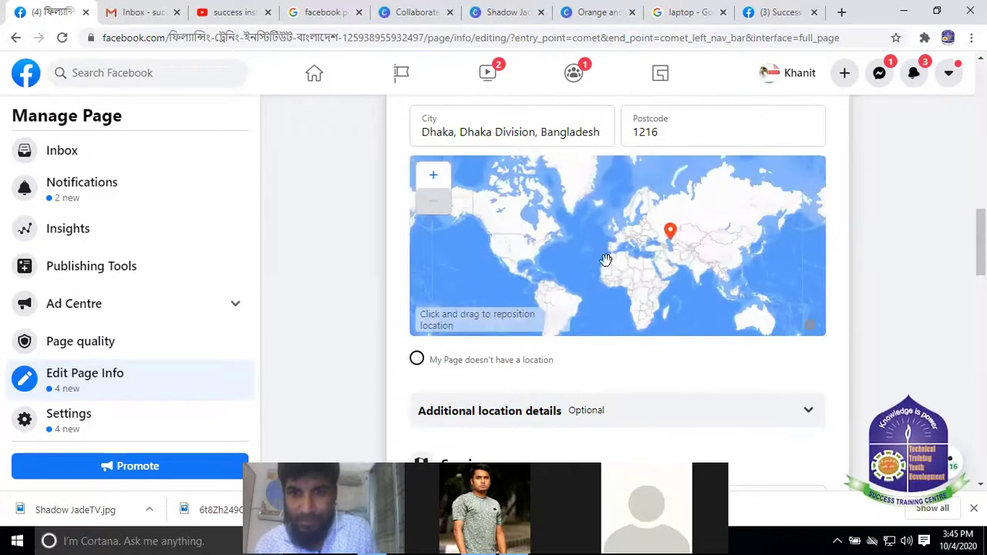
{"action": "left_click", "coordinate": [434, 177]}
{"action": "left_click", "coordinate": [436, 177]}
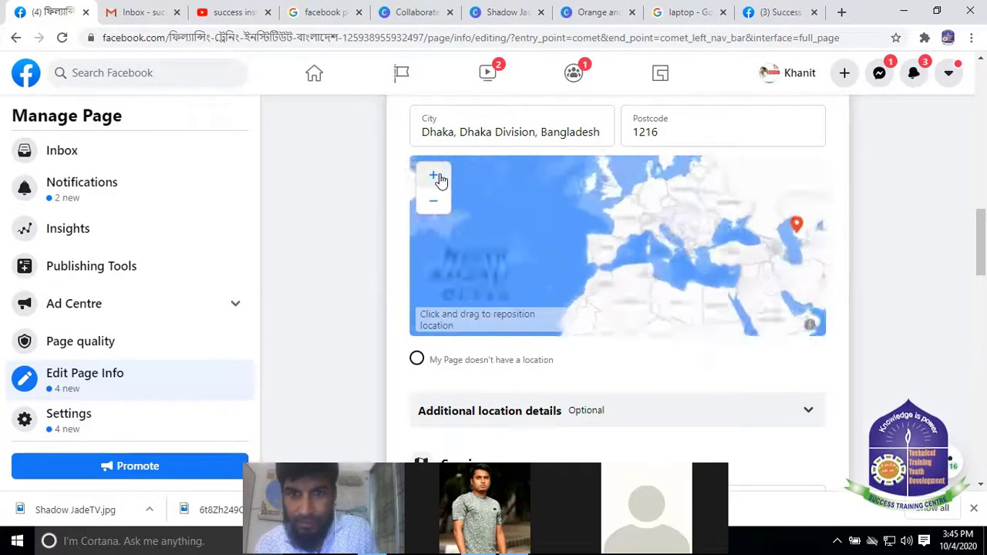
{"action": "left_click_drag", "start_coordinate": [710, 224], "coordinate": [506, 198]}
{"action": "left_click_drag", "start_coordinate": [610, 276], "coordinate": [588, 259]}
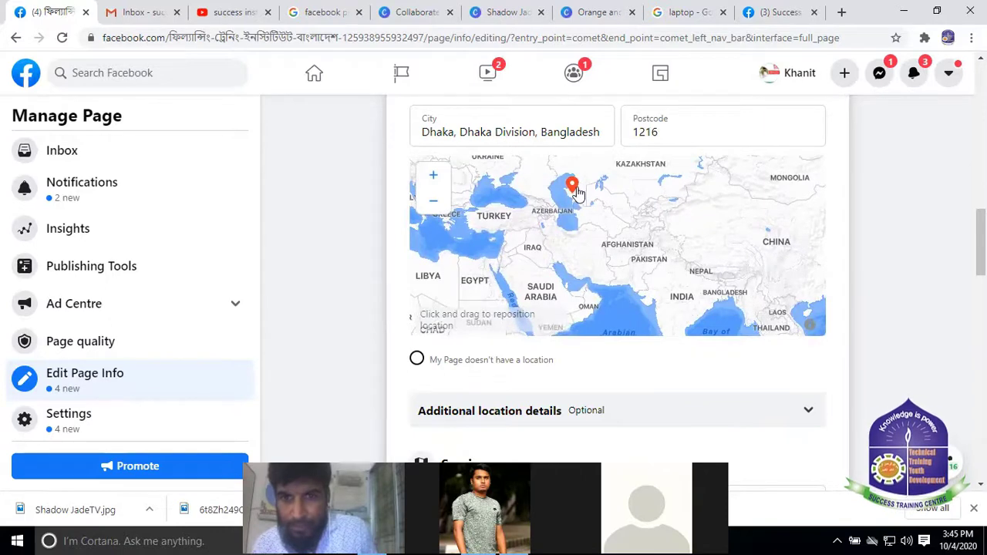
{"action": "left_click_drag", "start_coordinate": [579, 195], "coordinate": [730, 297]}
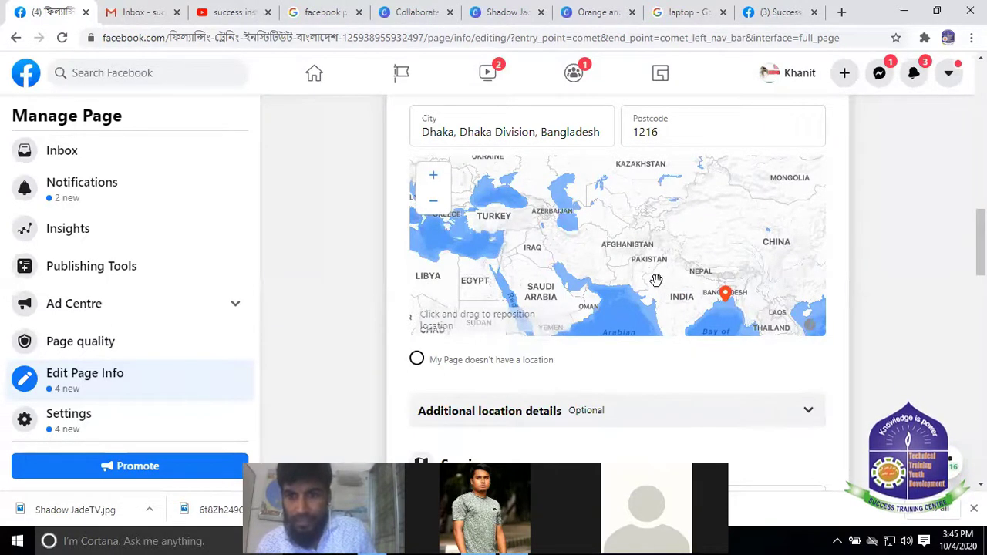
{"action": "left_click_drag", "start_coordinate": [655, 280], "coordinate": [636, 223]}
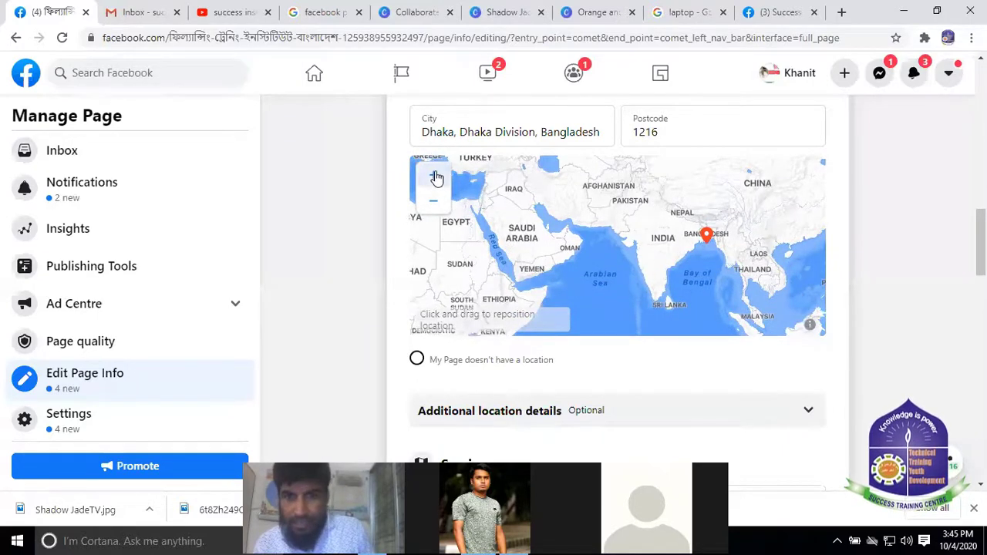
Zoom in on Bangladesh, keeping the map centred near the pin
{"action": "left_click", "coordinate": [434, 177]}
{"action": "left_click_drag", "start_coordinate": [639, 242], "coordinate": [496, 267]}
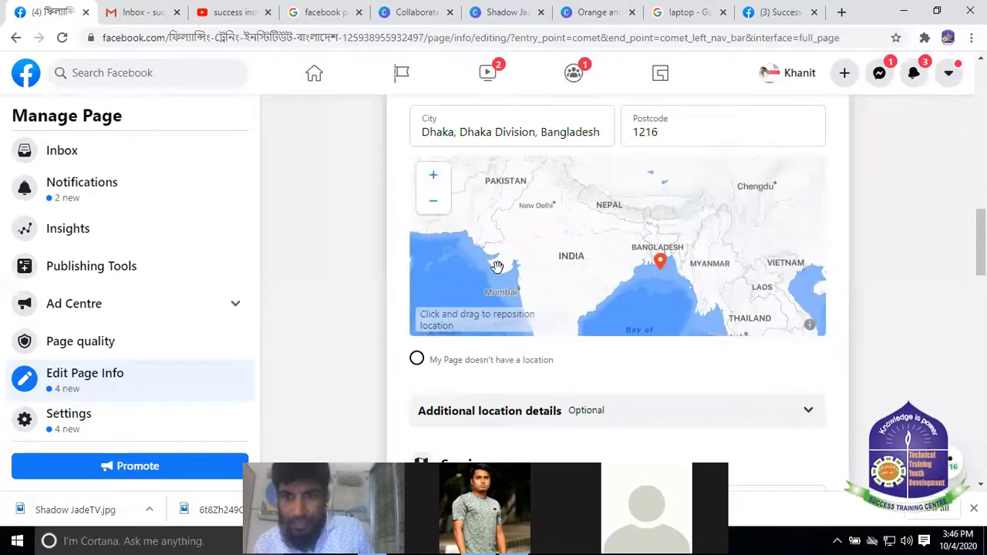
{"action": "left_click_drag", "start_coordinate": [657, 265], "coordinate": [656, 253]}
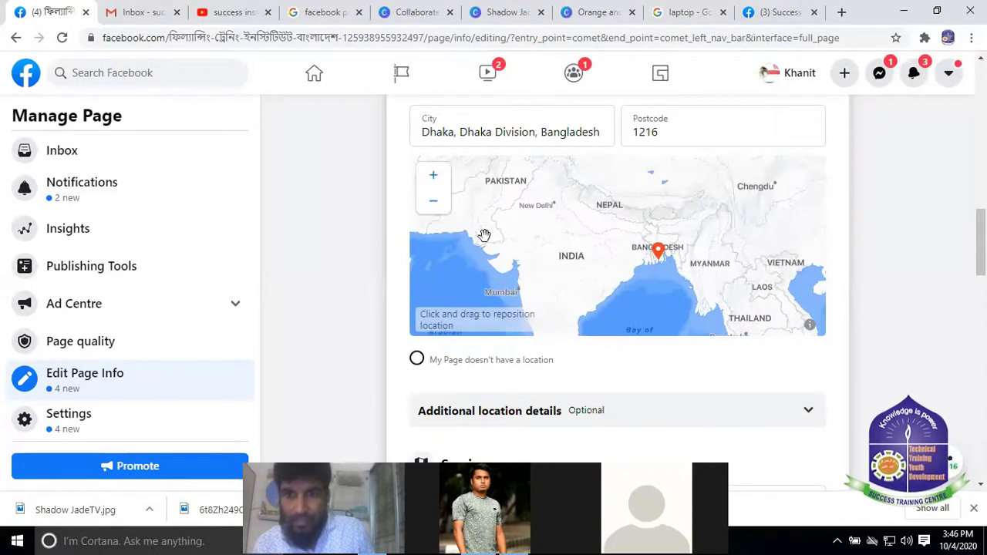
{"action": "left_click", "coordinate": [434, 176]}
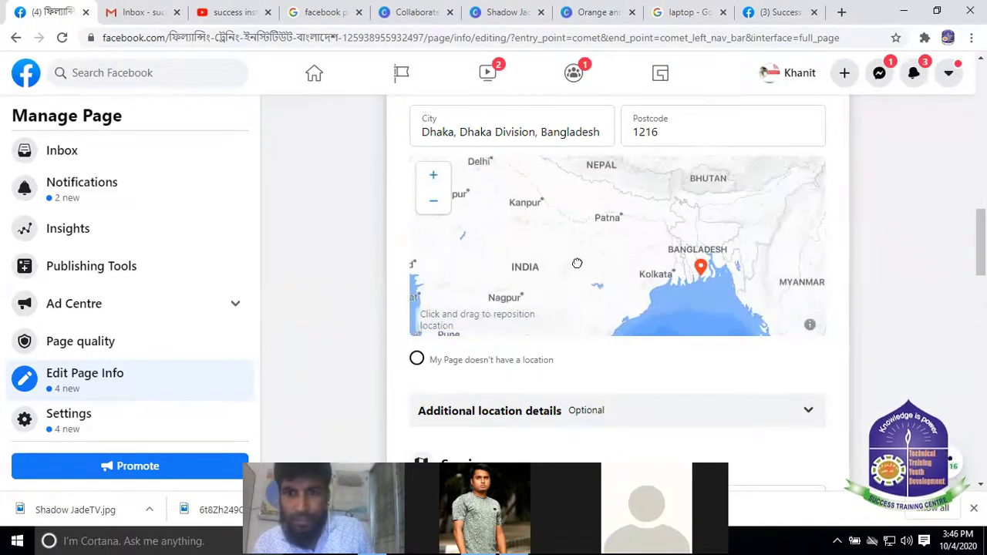
{"action": "left_click_drag", "start_coordinate": [577, 264], "coordinate": [535, 315]}
{"action": "left_click_drag", "start_coordinate": [624, 304], "coordinate": [649, 297]}
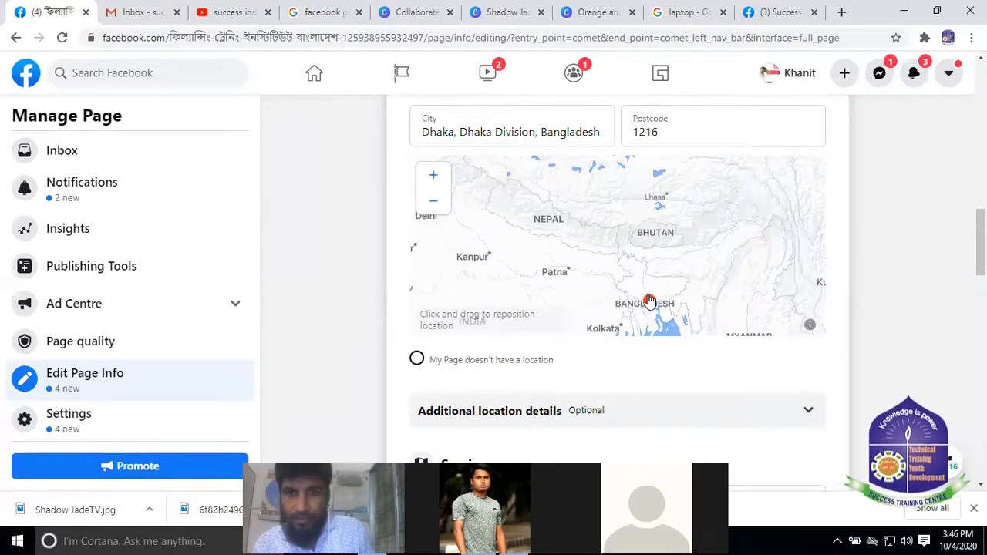
{"action": "left_click", "coordinate": [433, 176]}
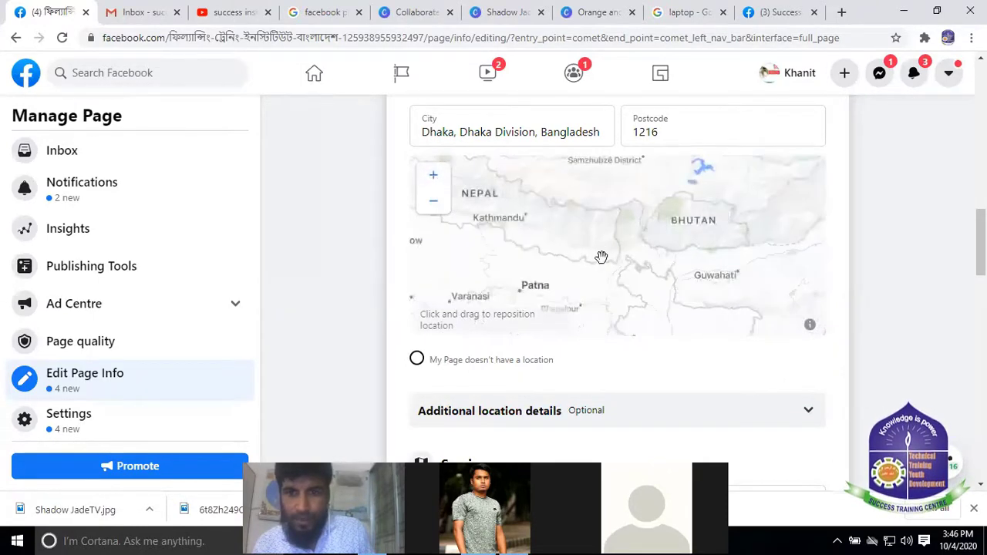
{"action": "left_click_drag", "start_coordinate": [601, 257], "coordinate": [612, 154]}
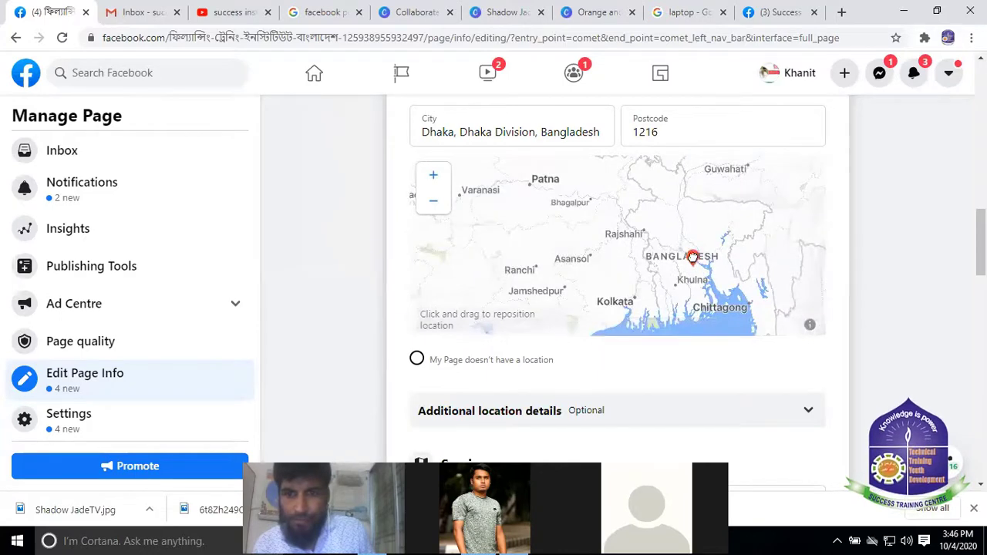
{"action": "left_click", "coordinate": [433, 178]}
{"action": "left_click_drag", "start_coordinate": [679, 299], "coordinate": [631, 312]}
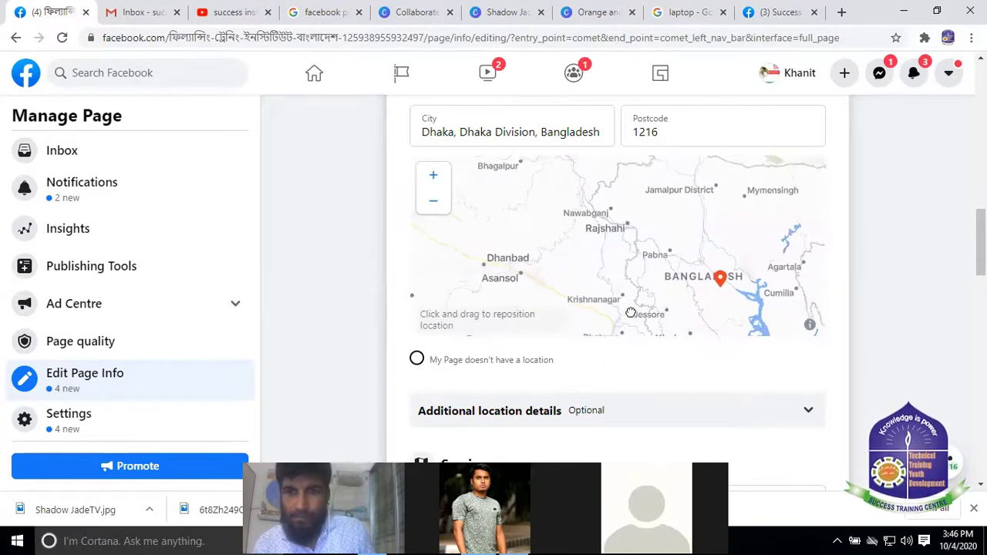
{"action": "left_click_drag", "start_coordinate": [720, 277], "coordinate": [695, 271]}
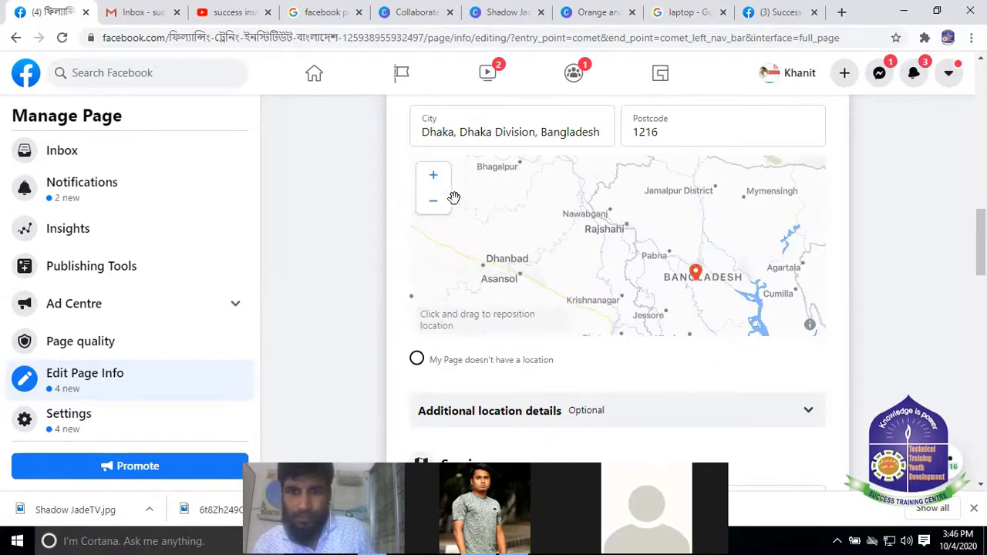
Zoom in around Dhaka and place the location pin on Dhaka
{"action": "left_click", "coordinate": [432, 177]}
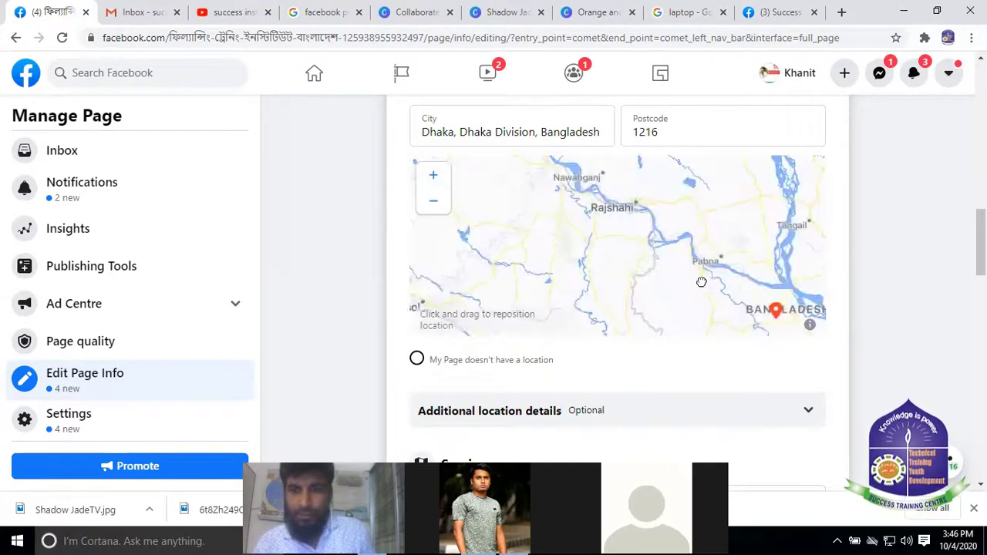
{"action": "left_click_drag", "start_coordinate": [700, 282], "coordinate": [649, 250]}
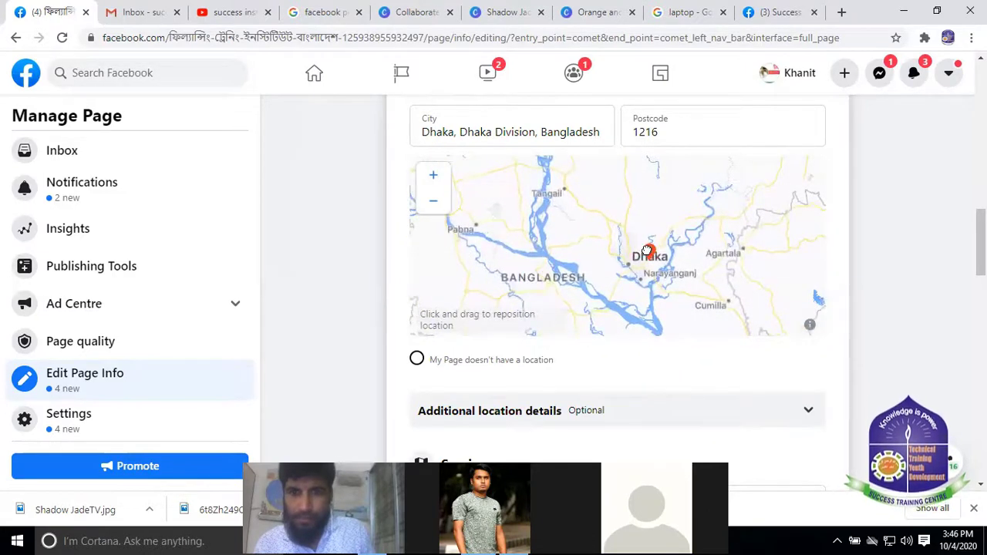
{"action": "left_click", "coordinate": [434, 177]}
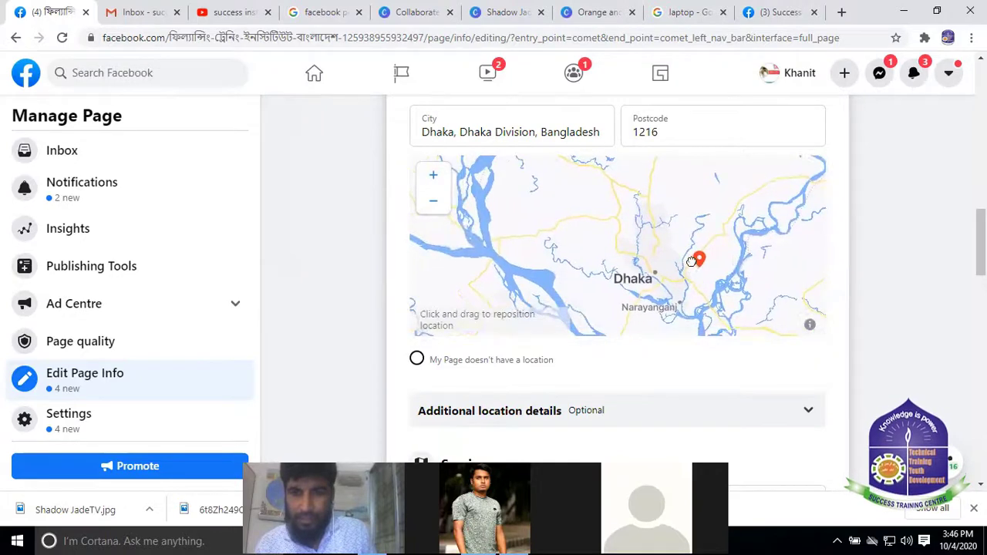
{"action": "left_click_drag", "start_coordinate": [691, 262], "coordinate": [612, 275]}
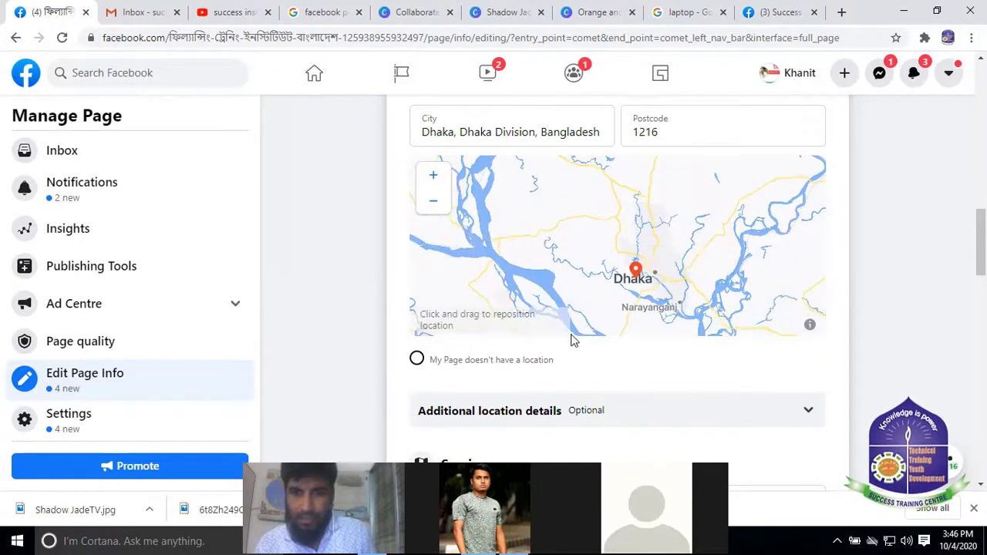
{"action": "scroll", "coordinate": [571, 340], "scroll_direction": "down", "scroll_amount": 1}
{"action": "left_click_drag", "start_coordinate": [446, 162], "coordinate": [520, 186]}
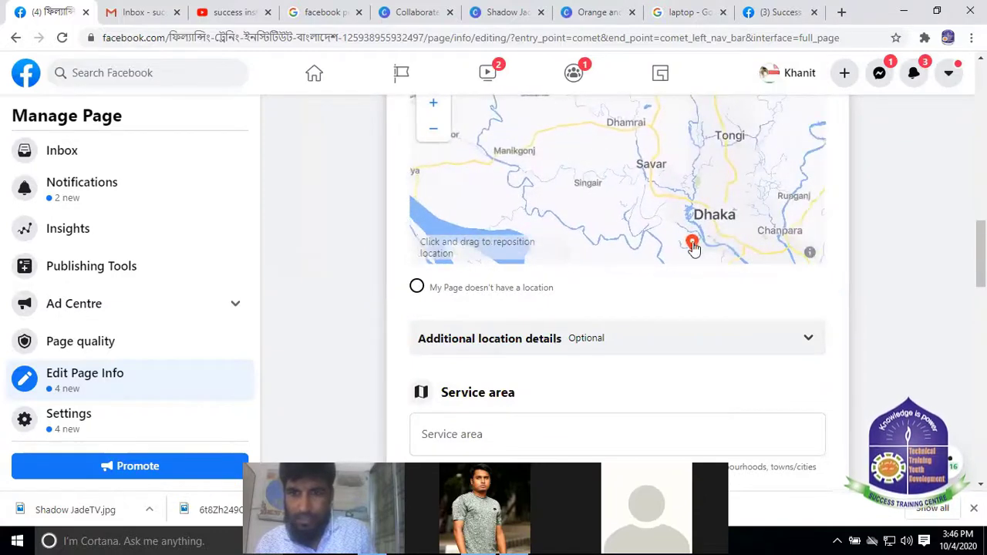
{"action": "left_click_drag", "start_coordinate": [696, 245], "coordinate": [706, 216]}
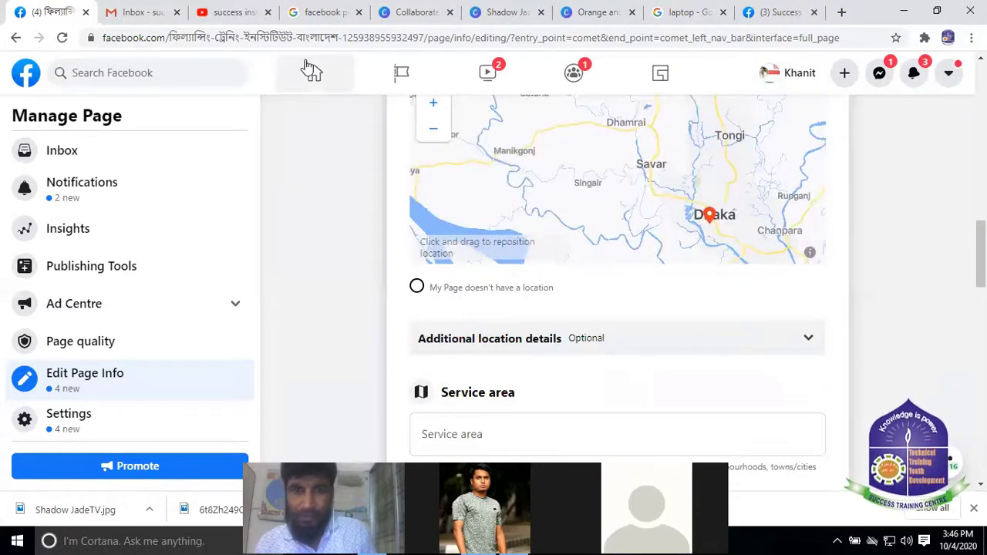
{"action": "left_click_drag", "start_coordinate": [605, 185], "coordinate": [578, 200]}
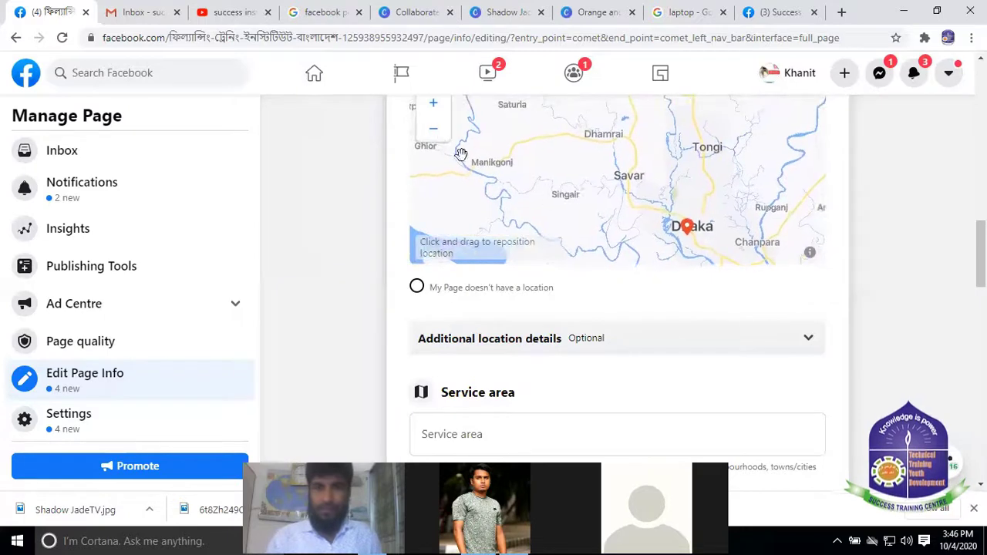
Close the map's data and attribution notices and scroll back up to Contact
{"action": "left_click", "coordinate": [809, 255]}
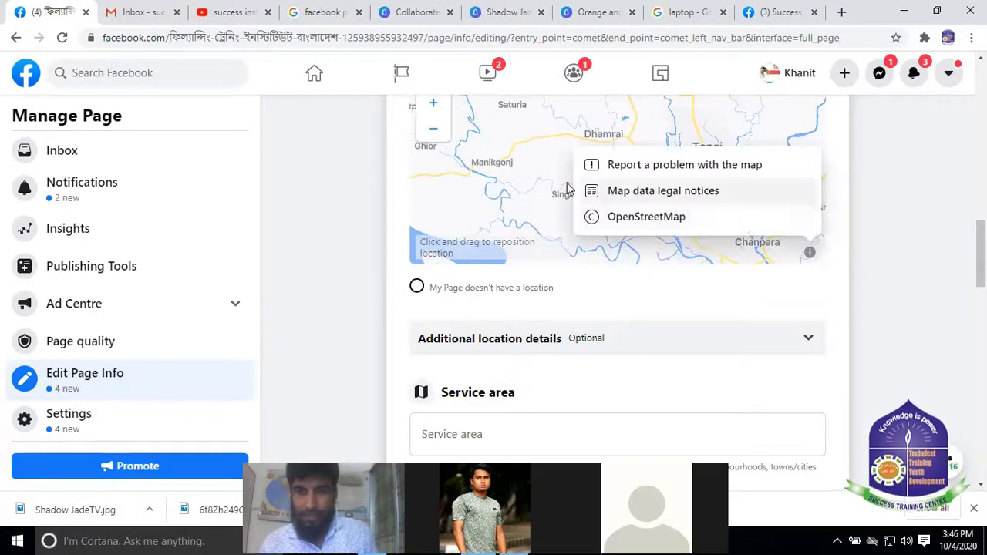
{"action": "left_click", "coordinate": [639, 286]}
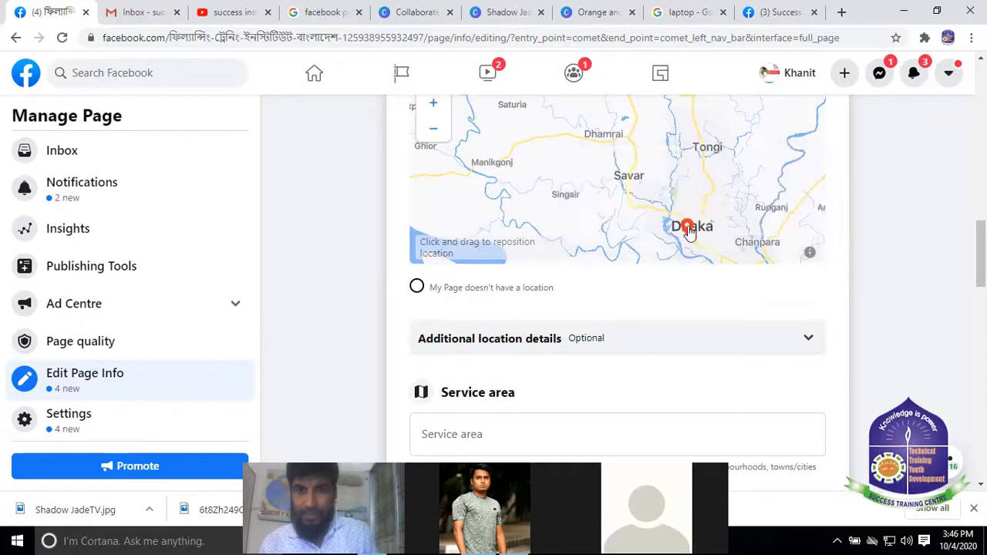
{"action": "left_click", "coordinate": [809, 254]}
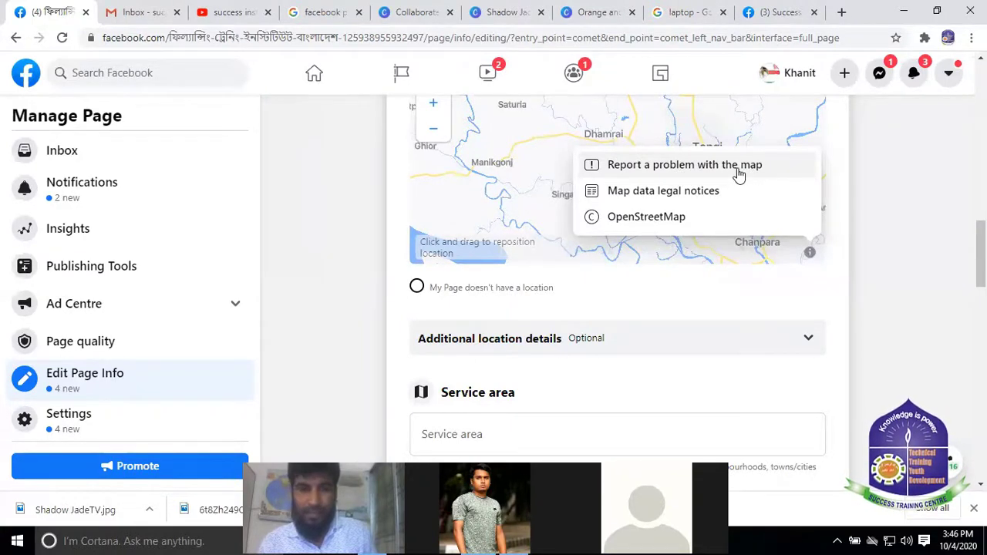
{"action": "left_click", "coordinate": [716, 238]}
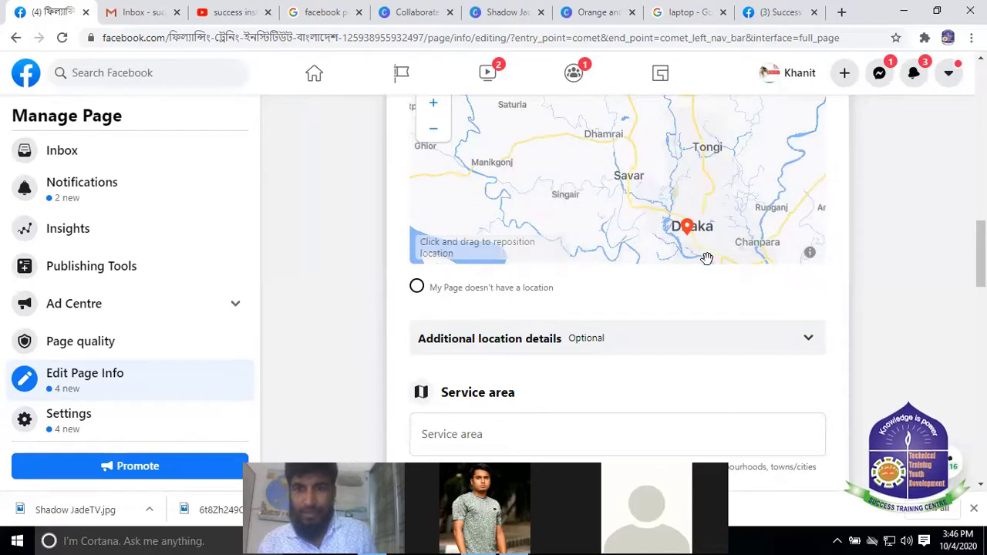
{"action": "left_click_drag", "start_coordinate": [705, 256], "coordinate": [694, 256]}
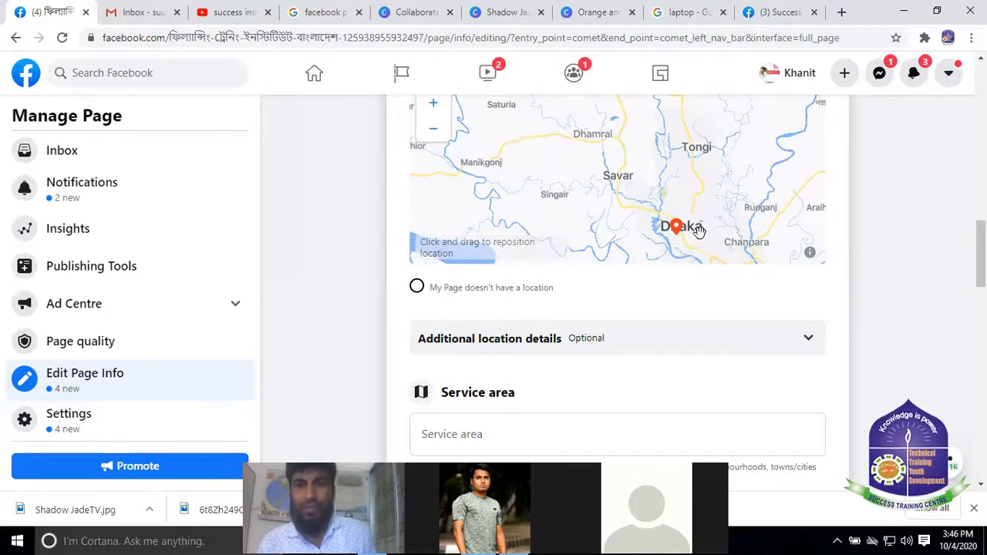
{"action": "scroll", "coordinate": [548, 169], "scroll_direction": "up", "scroll_amount": 2}
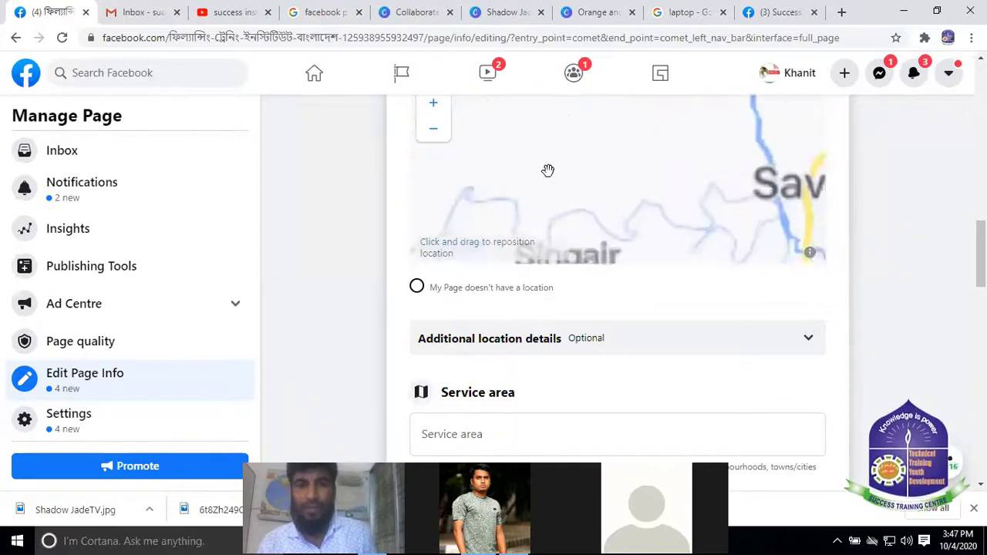
{"action": "scroll", "coordinate": [548, 170], "scroll_direction": "down", "scroll_amount": 2}
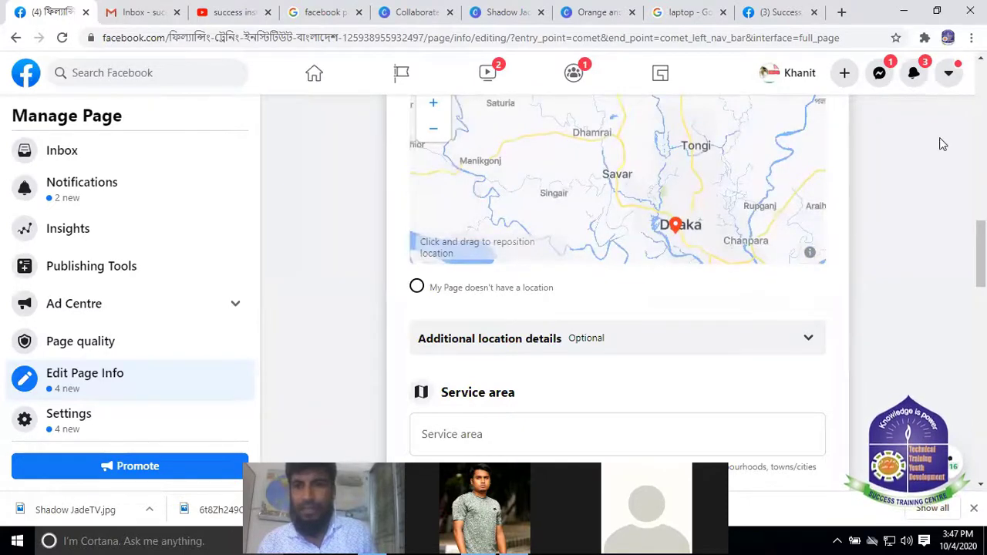
{"action": "scroll", "coordinate": [933, 147], "scroll_direction": "up", "scroll_amount": 7}
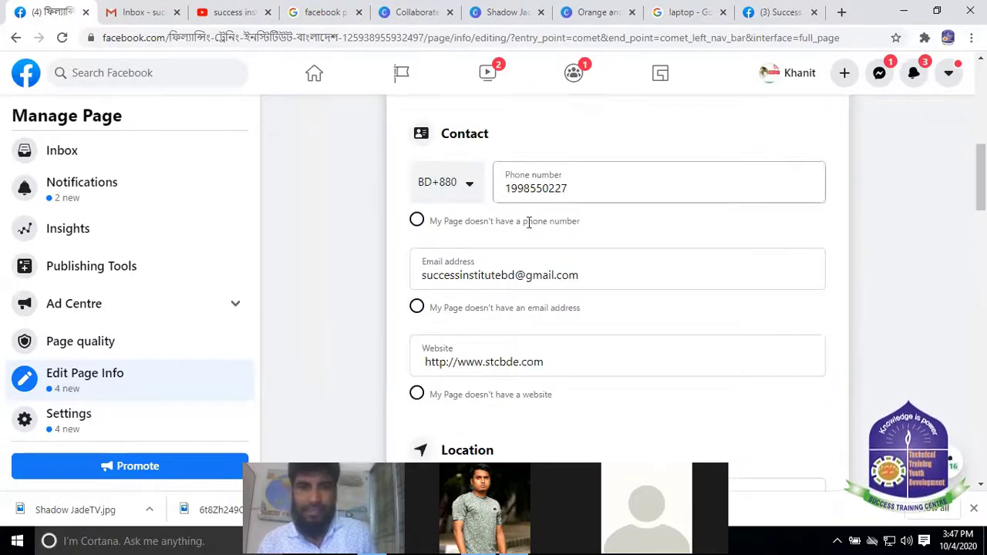
Expand Additional location details and answer Yes to buying goods or services online
{"action": "scroll", "coordinate": [529, 224], "scroll_direction": "up", "scroll_amount": 6}
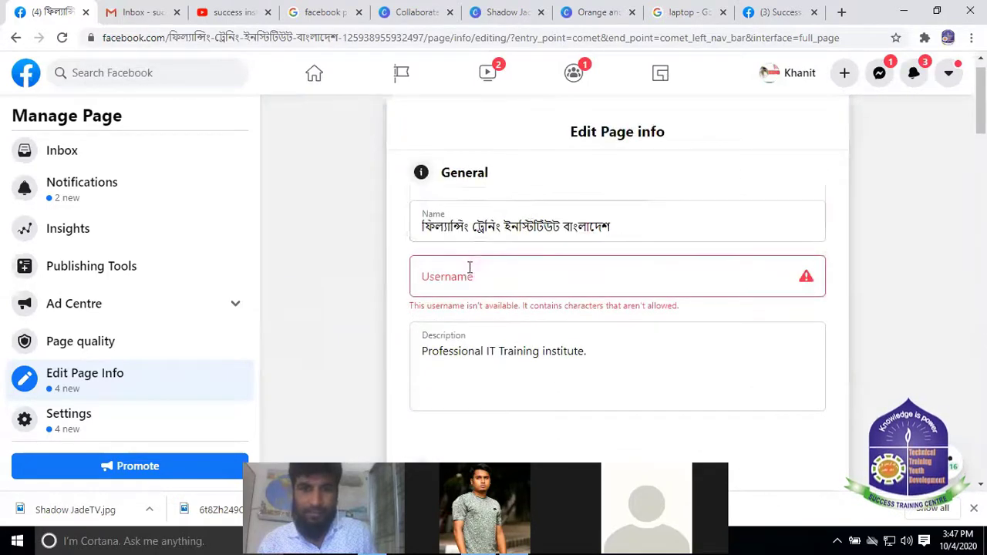
{"action": "scroll", "coordinate": [469, 267], "scroll_direction": "down", "scroll_amount": 10}
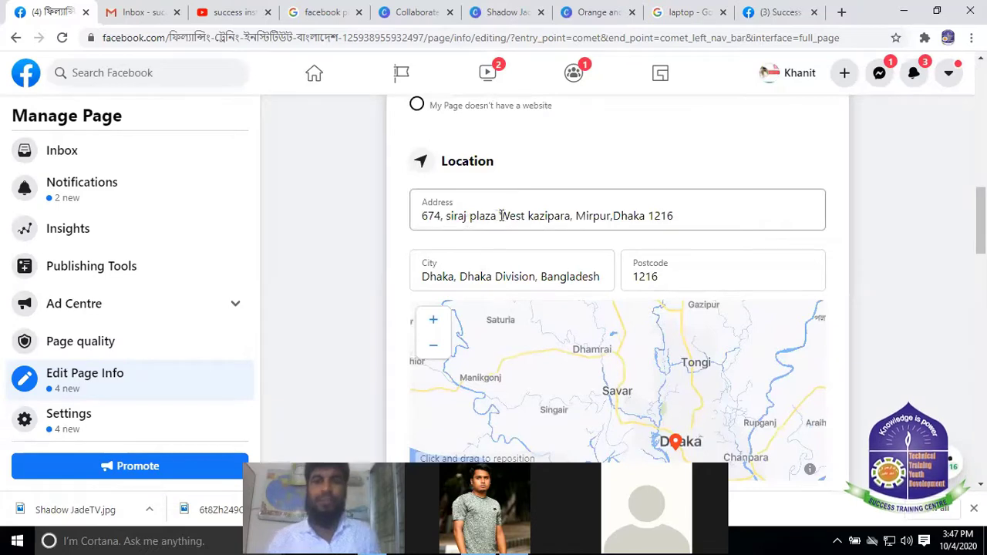
{"action": "scroll", "coordinate": [749, 282], "scroll_direction": "down", "scroll_amount": 1}
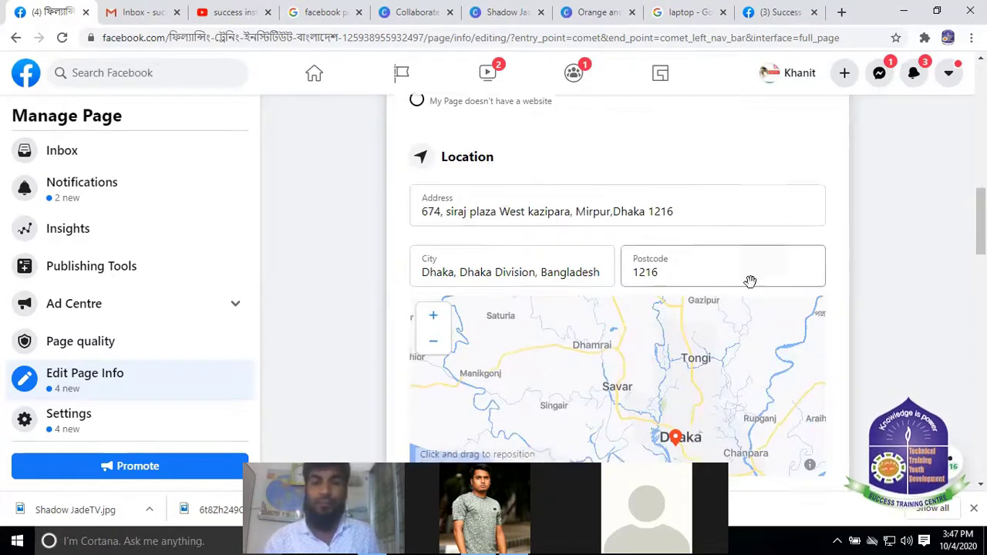
{"action": "scroll", "coordinate": [749, 281], "scroll_direction": "down", "scroll_amount": 5}
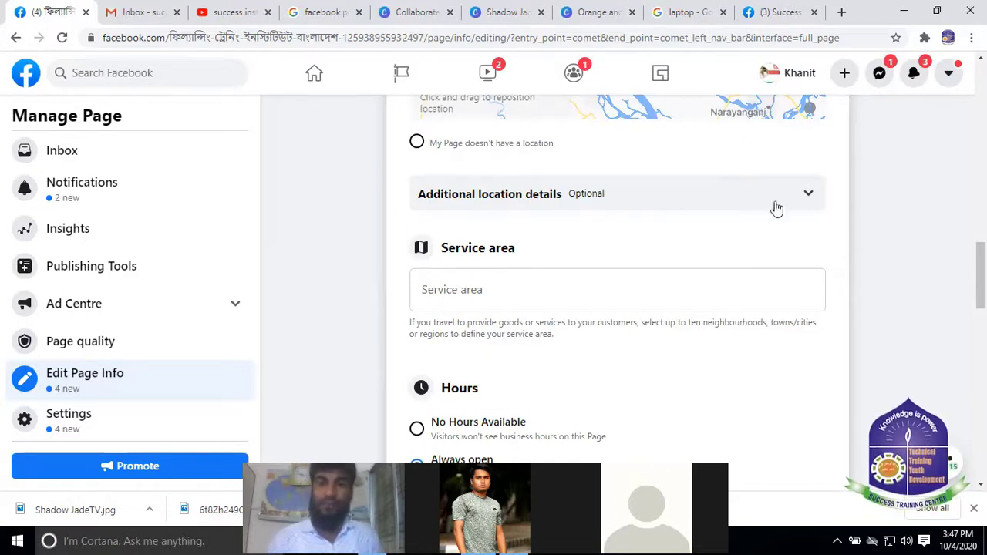
{"action": "left_click", "coordinate": [809, 194]}
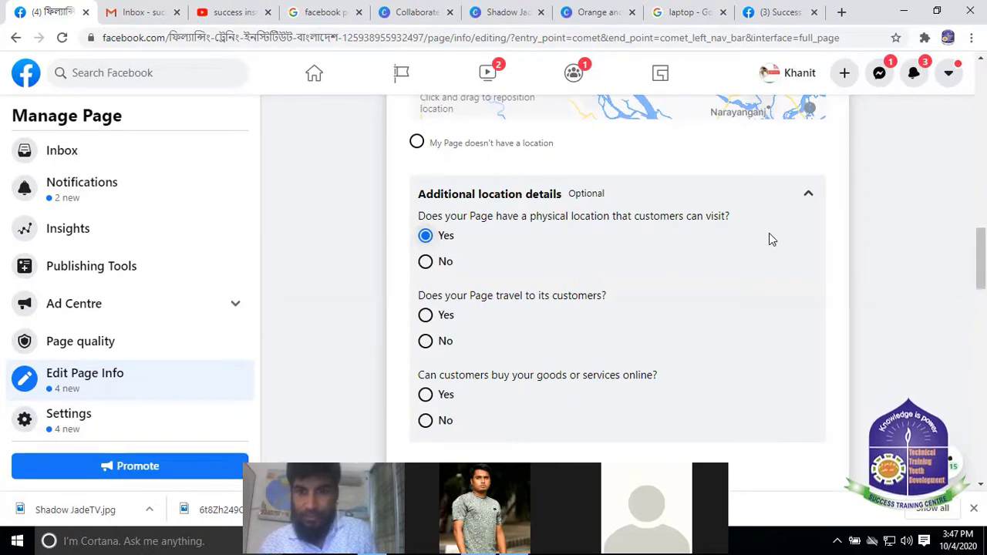
{"action": "scroll", "coordinate": [689, 293], "scroll_direction": "down", "scroll_amount": 1}
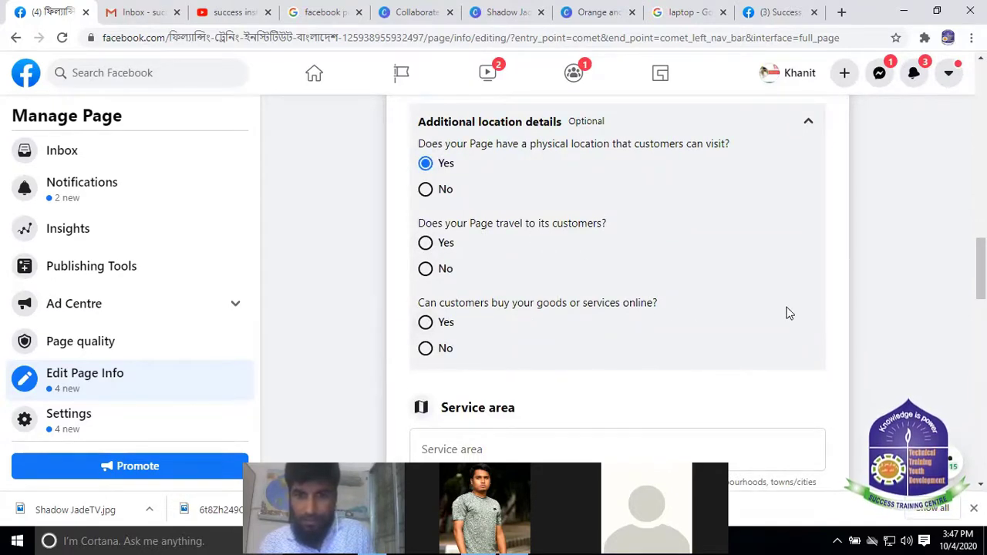
{"action": "scroll", "coordinate": [788, 313], "scroll_direction": "down", "scroll_amount": 1}
{"action": "left_click", "coordinate": [424, 249]}
{"action": "scroll", "coordinate": [638, 257], "scroll_direction": "down", "scroll_amount": 2}
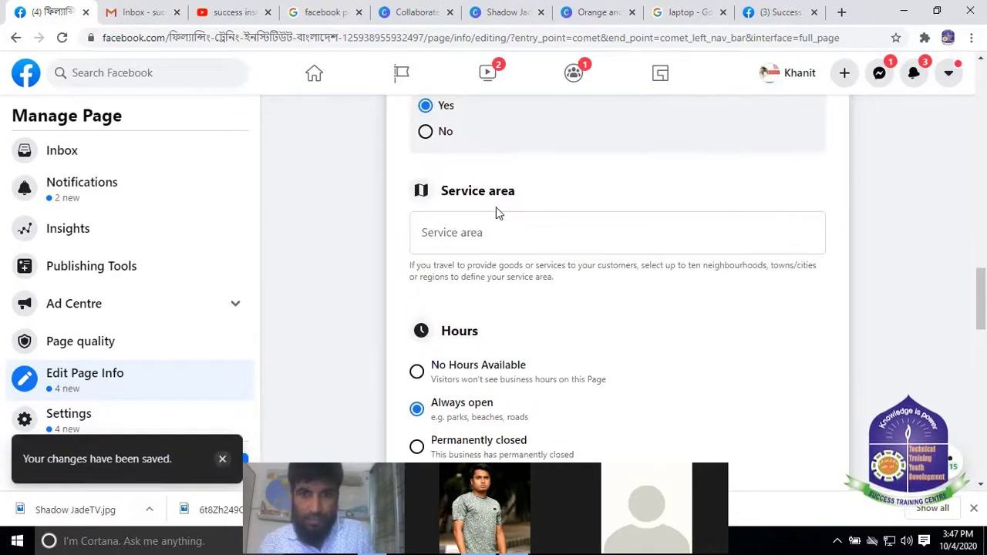
Search Dhaka in Service area and pick 'Dhaka, Dhaka Division, Bangladesh'
{"action": "left_click", "coordinate": [465, 233]}
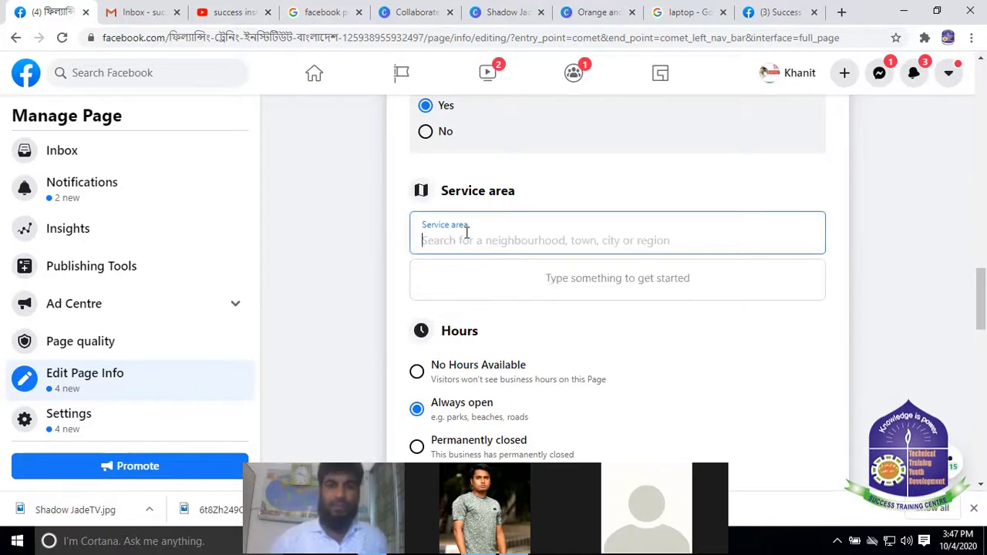
{"action": "type", "text": "D"}
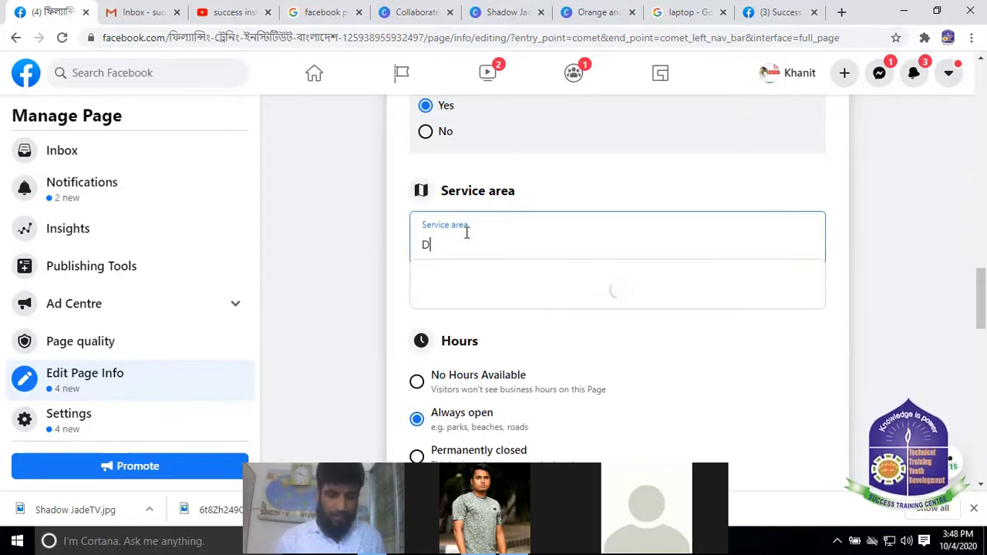
{"action": "type", "text": "haka"}
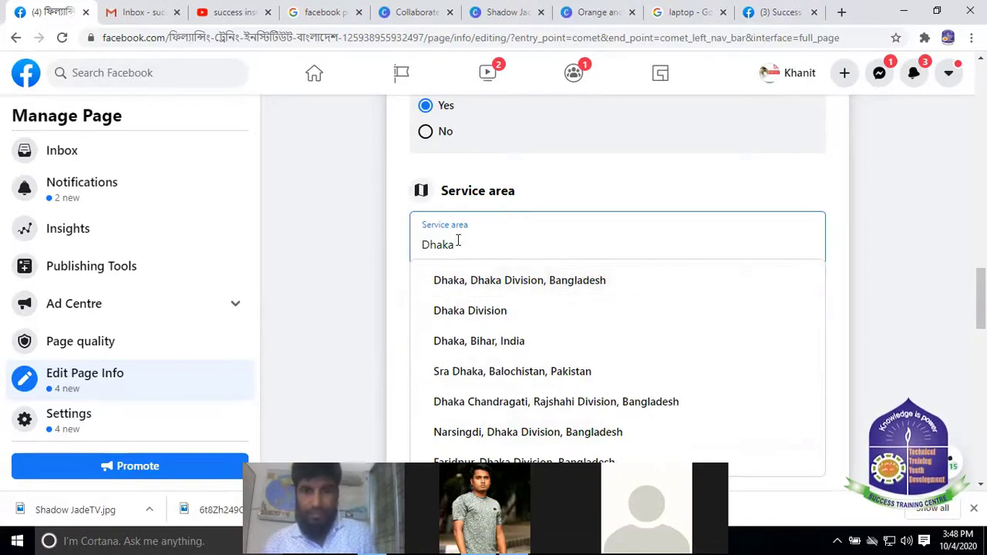
{"action": "left_click", "coordinate": [528, 281]}
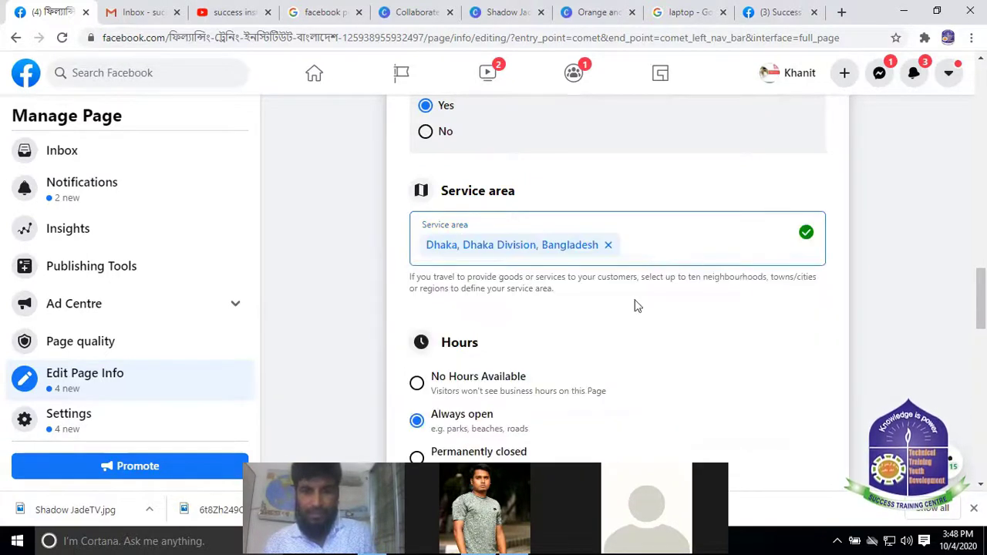
{"action": "scroll", "coordinate": [540, 289], "scroll_direction": "down", "scroll_amount": 1}
{"action": "scroll", "coordinate": [565, 266], "scroll_direction": "down", "scroll_amount": 1}
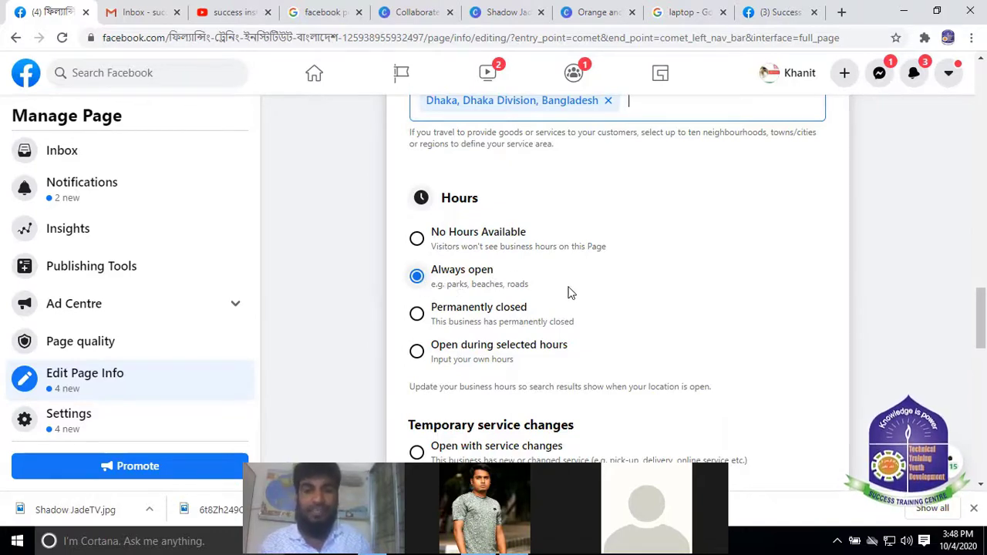
Scroll down the form and click into the Products field
{"action": "scroll", "coordinate": [571, 290], "scroll_direction": "down", "scroll_amount": 1}
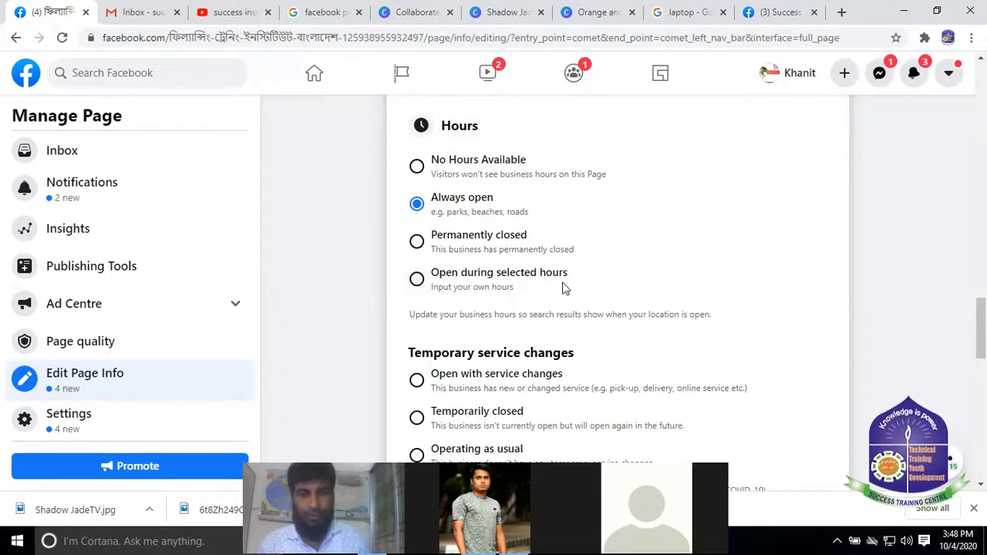
{"action": "scroll", "coordinate": [545, 281], "scroll_direction": "down", "scroll_amount": 2}
{"action": "scroll", "coordinate": [449, 243], "scroll_direction": "up", "scroll_amount": 2}
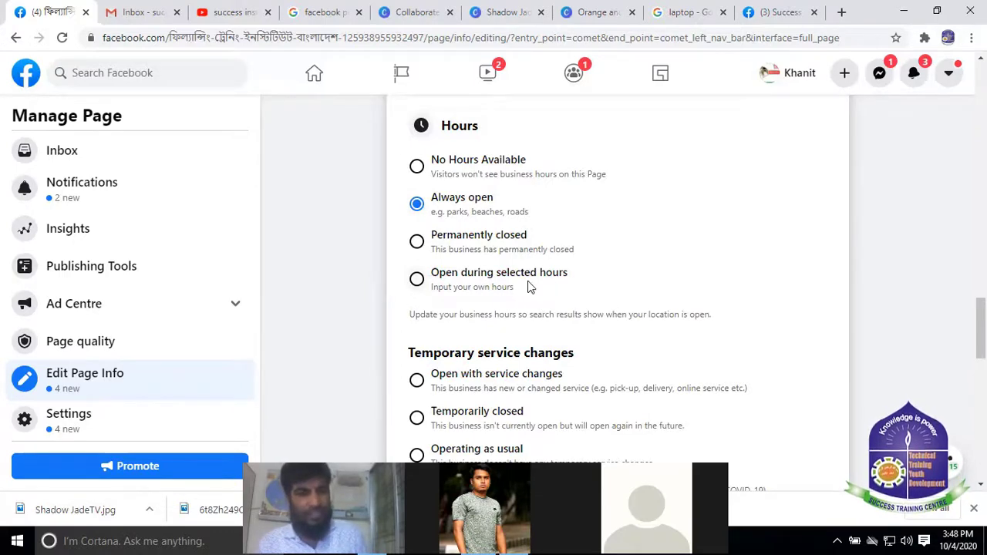
{"action": "scroll", "coordinate": [574, 279], "scroll_direction": "down", "scroll_amount": 3}
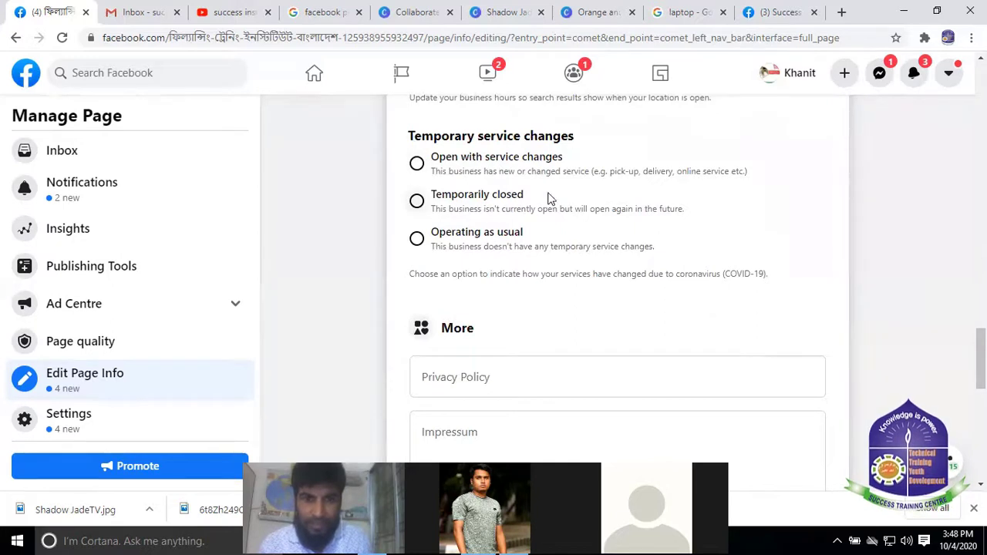
{"action": "scroll", "coordinate": [445, 255], "scroll_direction": "down", "scroll_amount": 1}
{"action": "scroll", "coordinate": [497, 271], "scroll_direction": "down", "scroll_amount": 1}
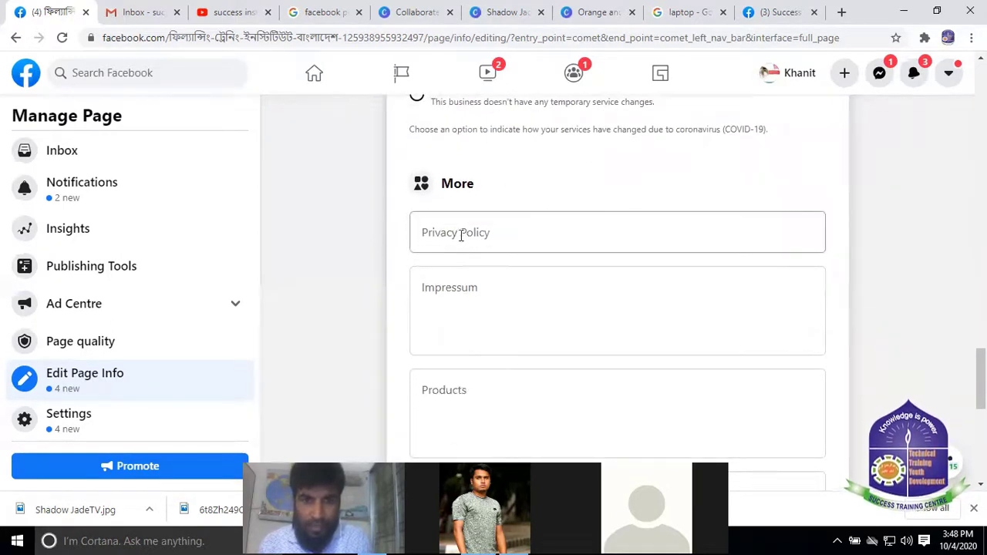
{"action": "scroll", "coordinate": [470, 272], "scroll_direction": "down", "scroll_amount": 2}
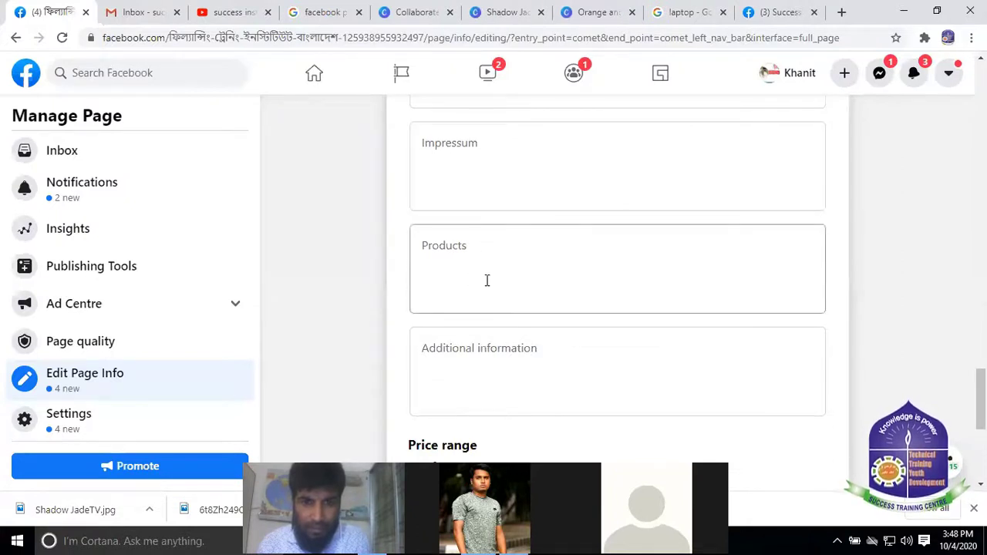
{"action": "left_click", "coordinate": [460, 247]}
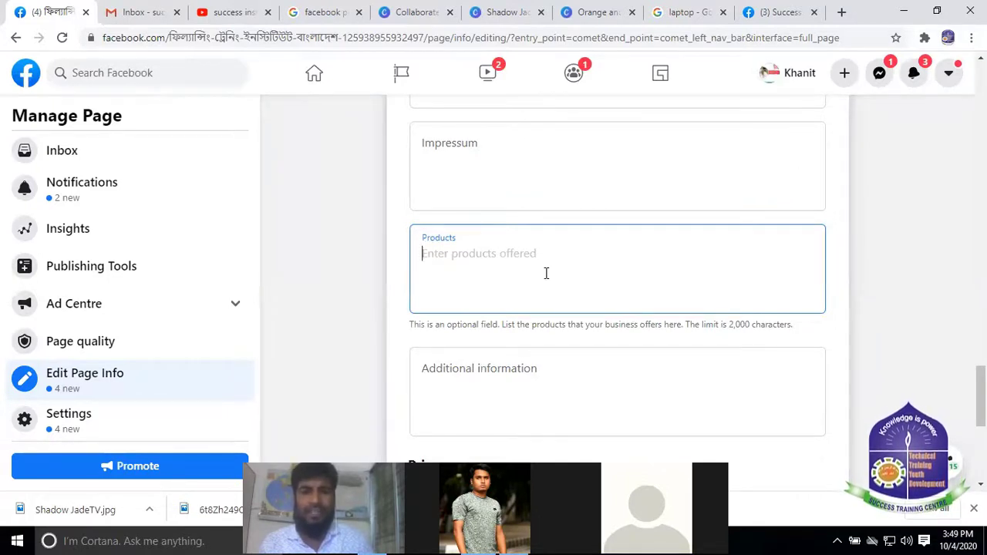
Switch the Other Accounts platform from Instagram to YouTube
{"action": "scroll", "coordinate": [471, 359], "scroll_direction": "down", "scroll_amount": 1}
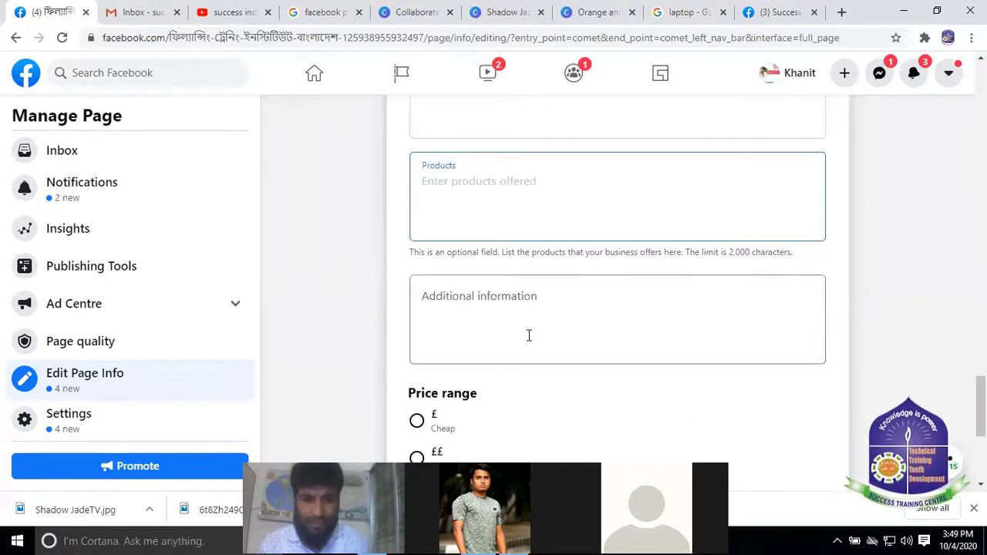
{"action": "scroll", "coordinate": [528, 335], "scroll_direction": "down", "scroll_amount": 2}
{"action": "scroll", "coordinate": [465, 279], "scroll_direction": "down", "scroll_amount": 2}
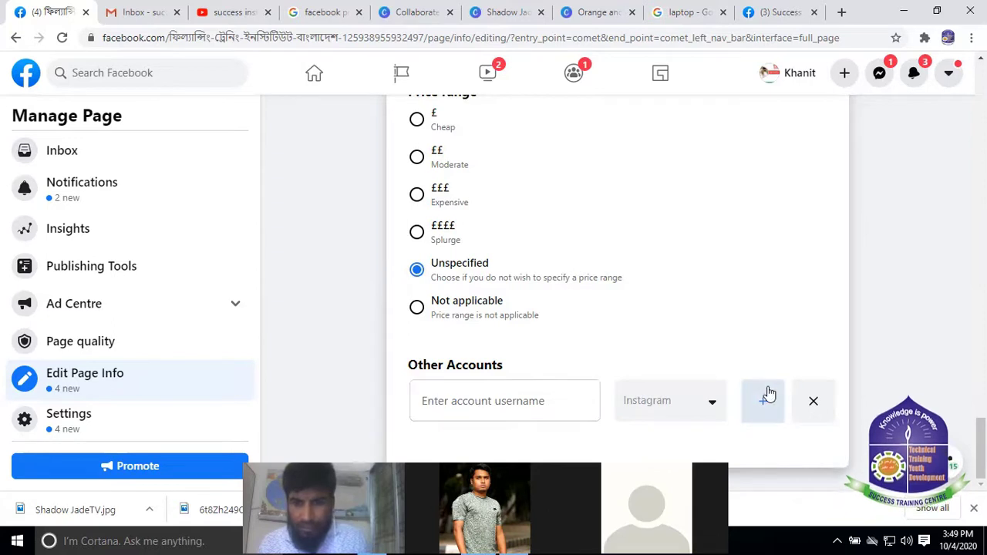
{"action": "left_click", "coordinate": [710, 404]}
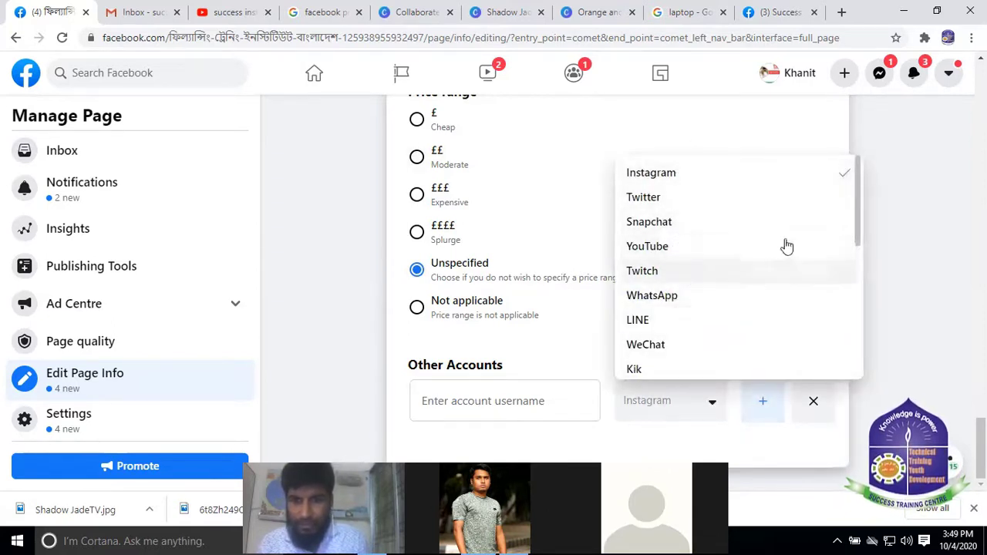
{"action": "left_click", "coordinate": [677, 247]}
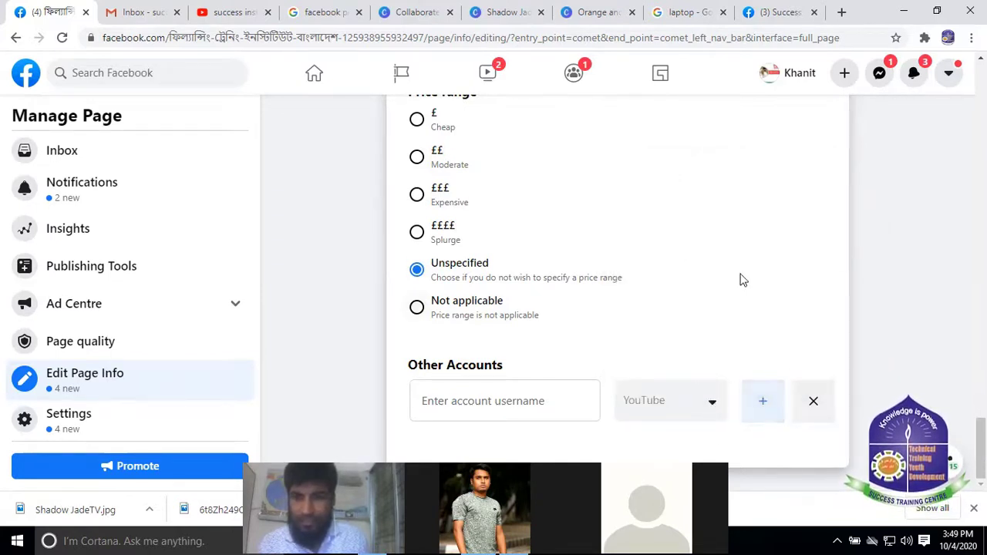
{"action": "scroll", "coordinate": [740, 280], "scroll_direction": "up", "scroll_amount": 5}
{"action": "scroll", "coordinate": [727, 264], "scroll_direction": "down", "scroll_amount": 5}
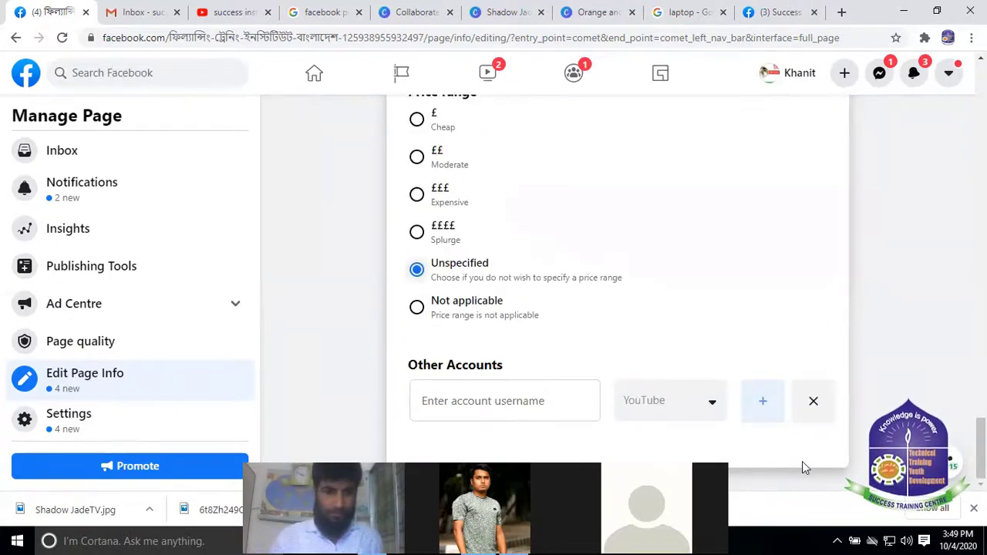
{"action": "scroll", "coordinate": [555, 224], "scroll_direction": "up", "scroll_amount": 10}
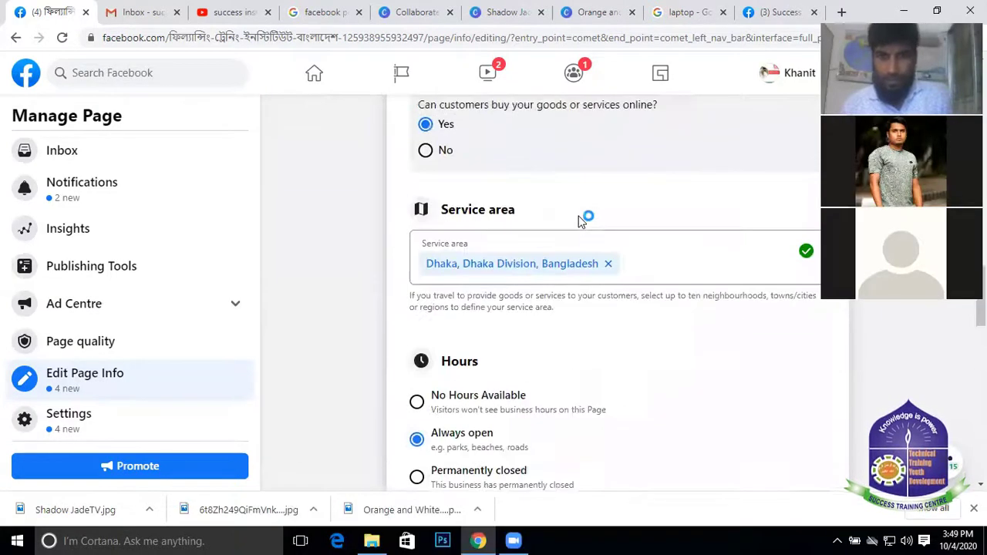
Type a Bengali character after @ in the Username field, delete it, and leave the field
{"action": "scroll", "coordinate": [586, 221], "scroll_direction": "up", "scroll_amount": 15}
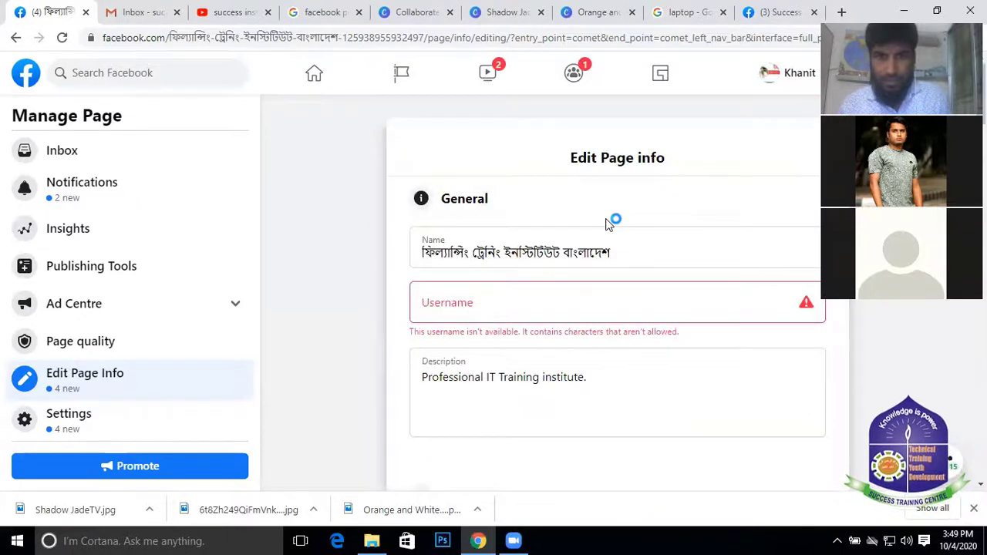
{"action": "left_click", "coordinate": [483, 309]}
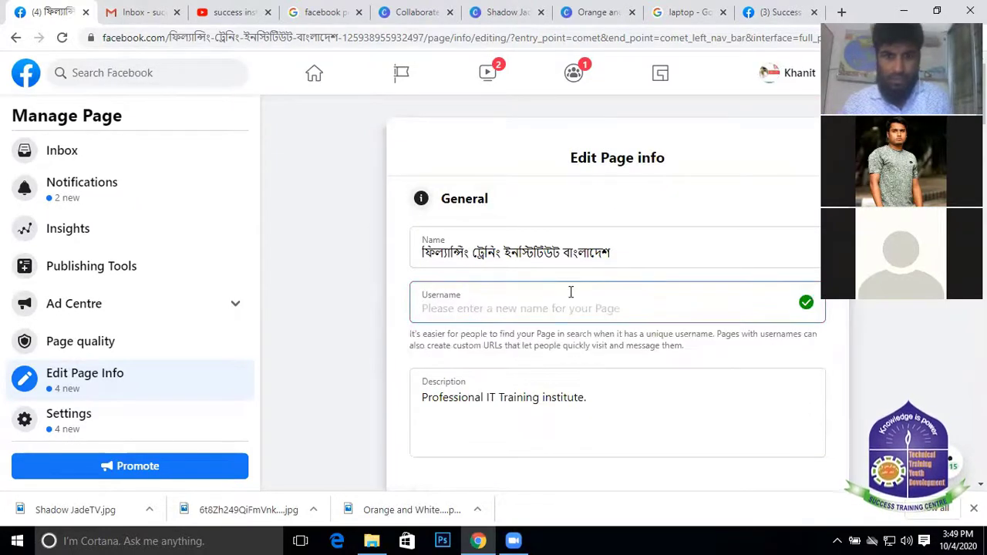
{"action": "type", "text": "@"}
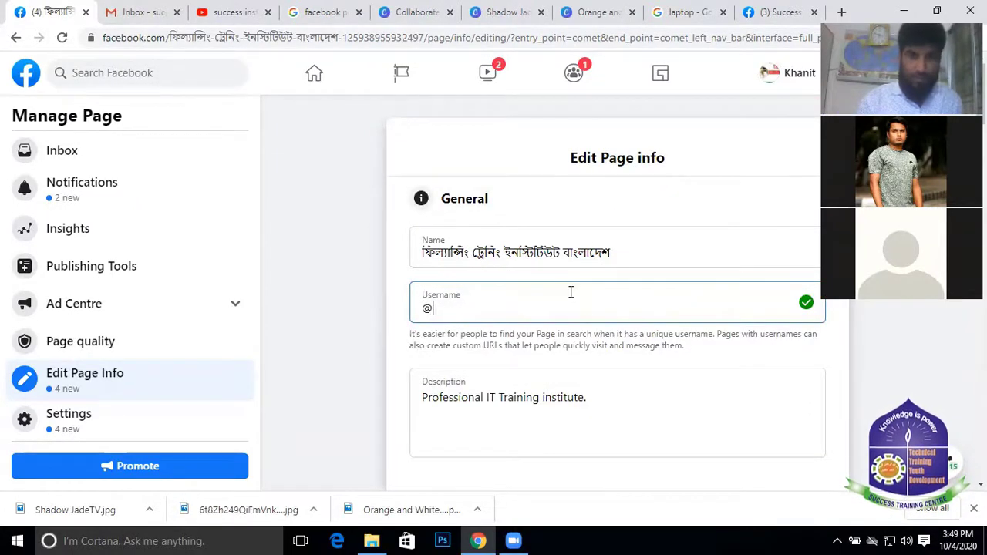
{"action": "type", "text": "ক"}
{"action": "key", "text": "BackSpace"}
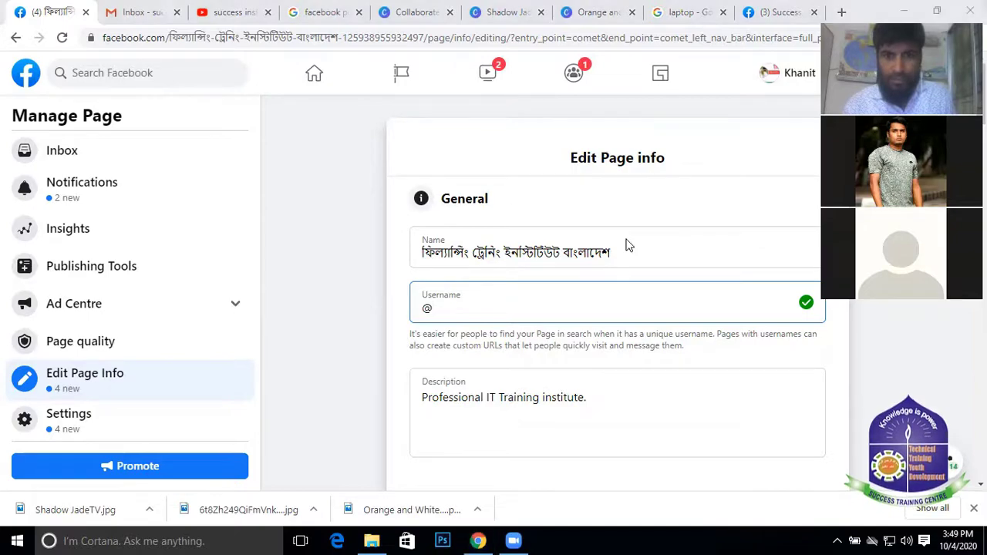
{"action": "left_click", "coordinate": [646, 339]}
Check the Success Training Center page for reference, then retry an @ username and see it rejected
{"action": "left_click", "coordinate": [775, 12]}
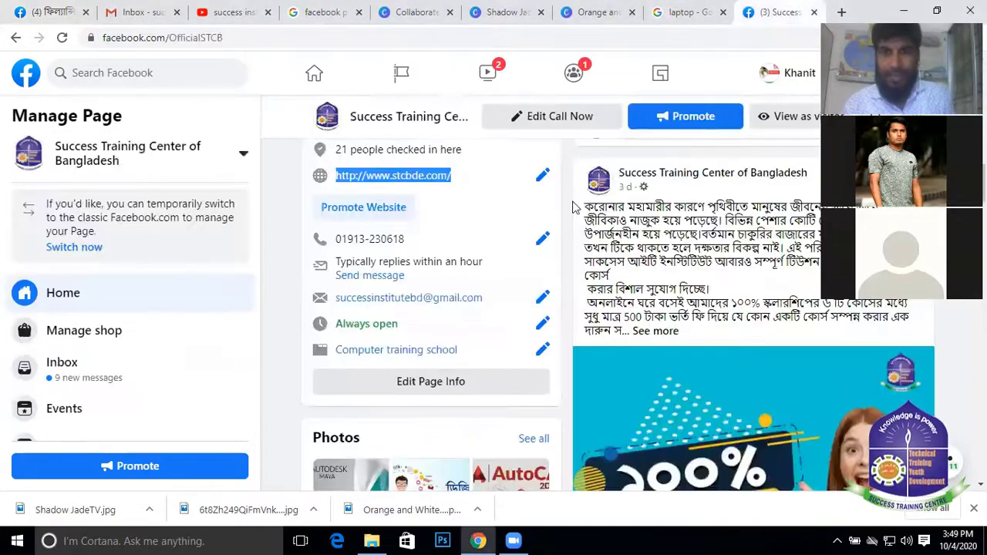
{"action": "scroll", "coordinate": [694, 200], "scroll_direction": "up", "scroll_amount": 10}
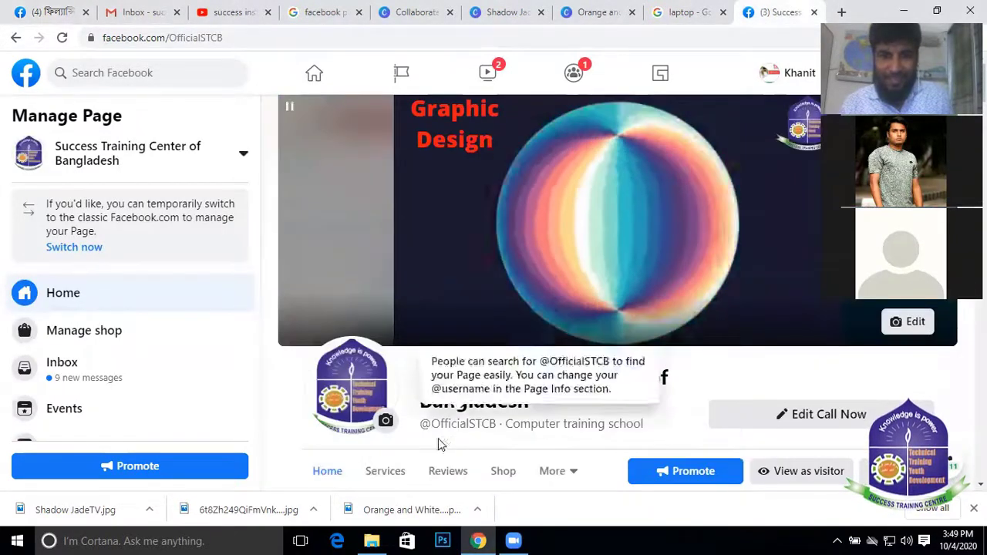
{"action": "mouse_move", "coordinate": [447, 424]}
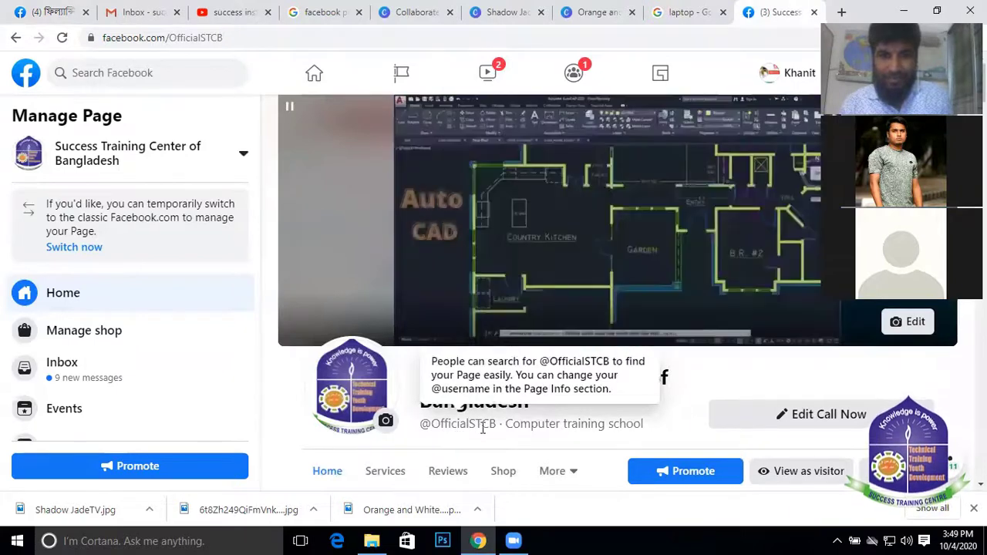
{"action": "left_click", "coordinate": [53, 12]}
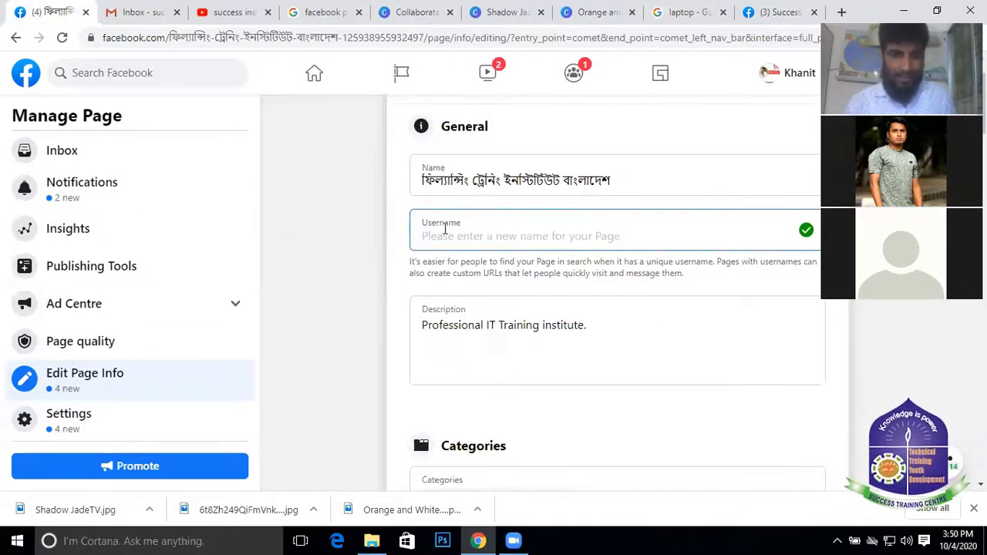
{"action": "type", "text": "@FTIB"}
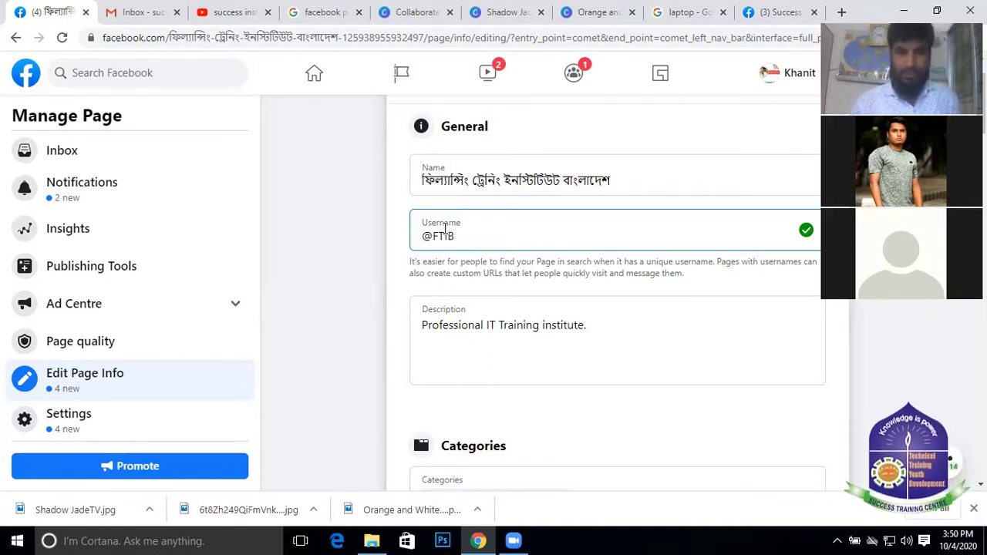
{"action": "left_click", "coordinate": [511, 324]}
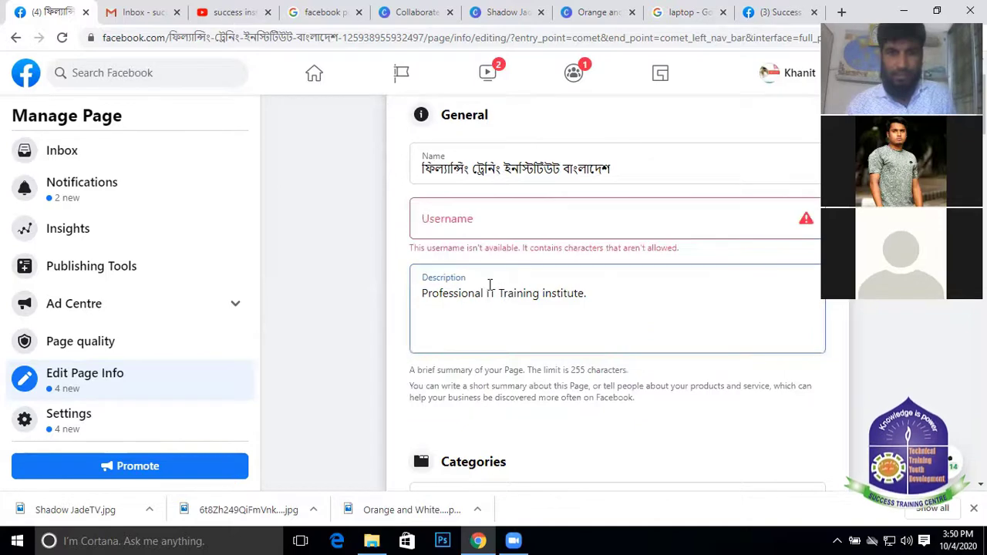
{"action": "left_click", "coordinate": [508, 207]}
Add three Other Accounts rows below YouTube, set to Instagram, Twitter and WhatsApp
{"action": "scroll", "coordinate": [570, 310], "scroll_direction": "down", "scroll_amount": 3}
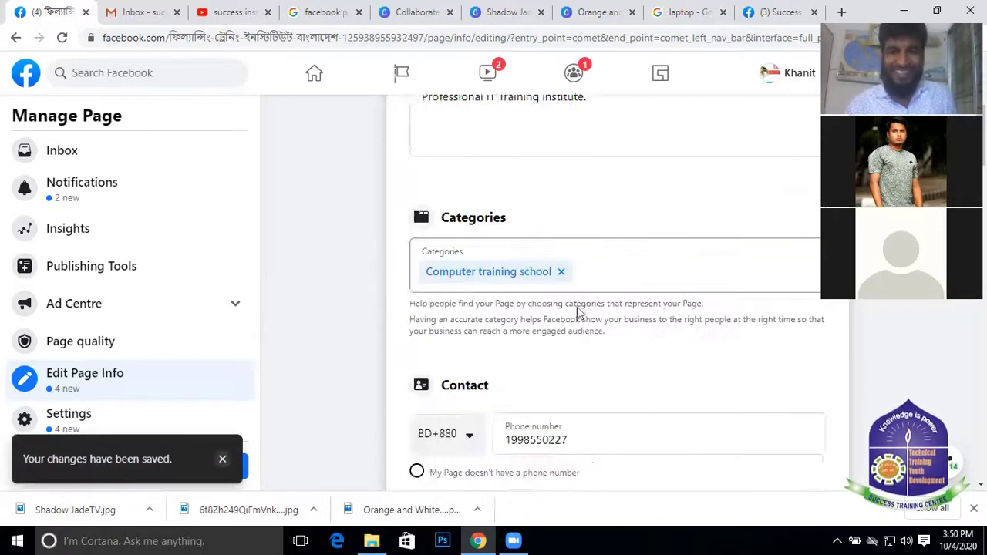
{"action": "scroll", "coordinate": [566, 296], "scroll_direction": "down", "scroll_amount": 8}
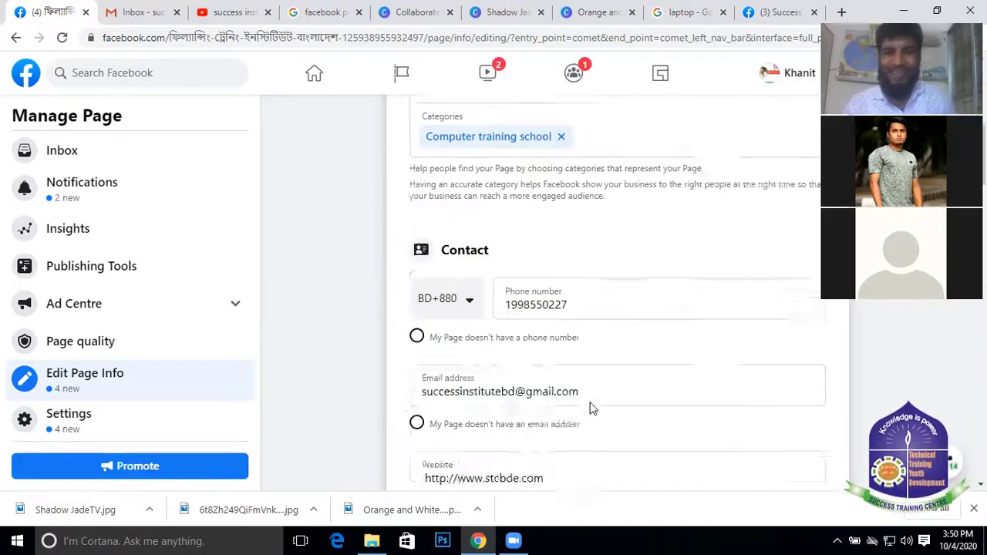
{"action": "scroll", "coordinate": [750, 412], "scroll_direction": "down", "scroll_amount": 15}
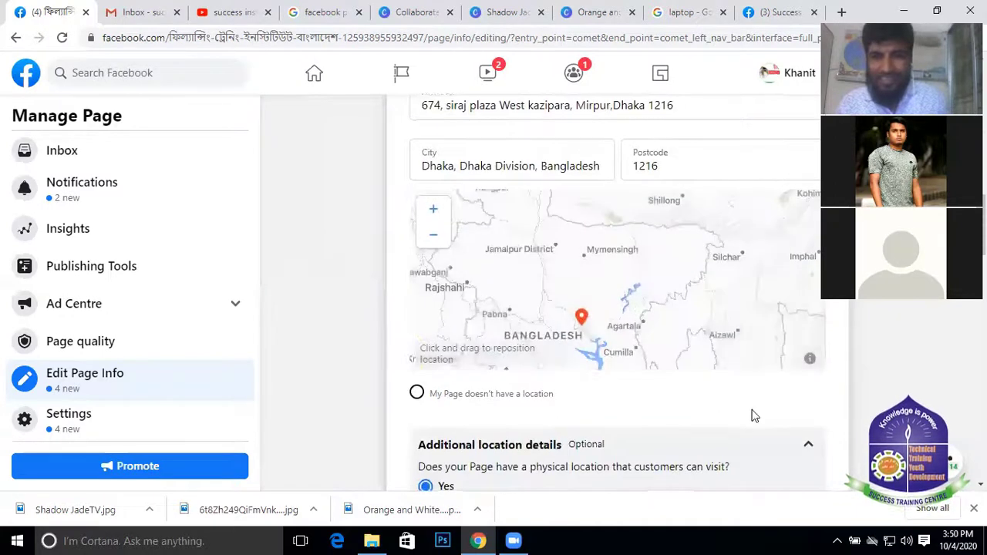
{"action": "scroll", "coordinate": [644, 365], "scroll_direction": "down", "scroll_amount": 5}
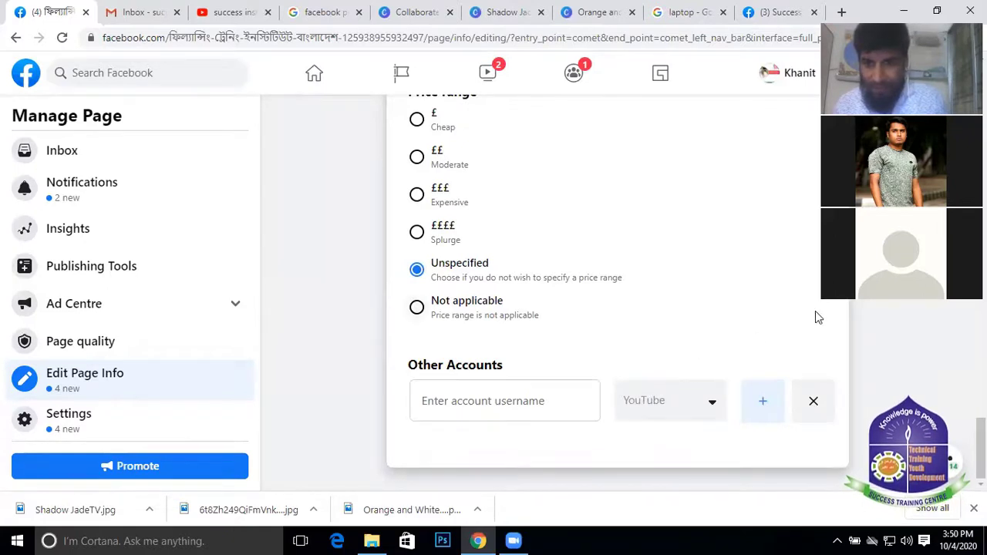
{"action": "scroll", "coordinate": [783, 474], "scroll_direction": "up", "scroll_amount": 1}
{"action": "scroll", "coordinate": [758, 385], "scroll_direction": "down", "scroll_amount": 1}
{"action": "left_click", "coordinate": [762, 409]}
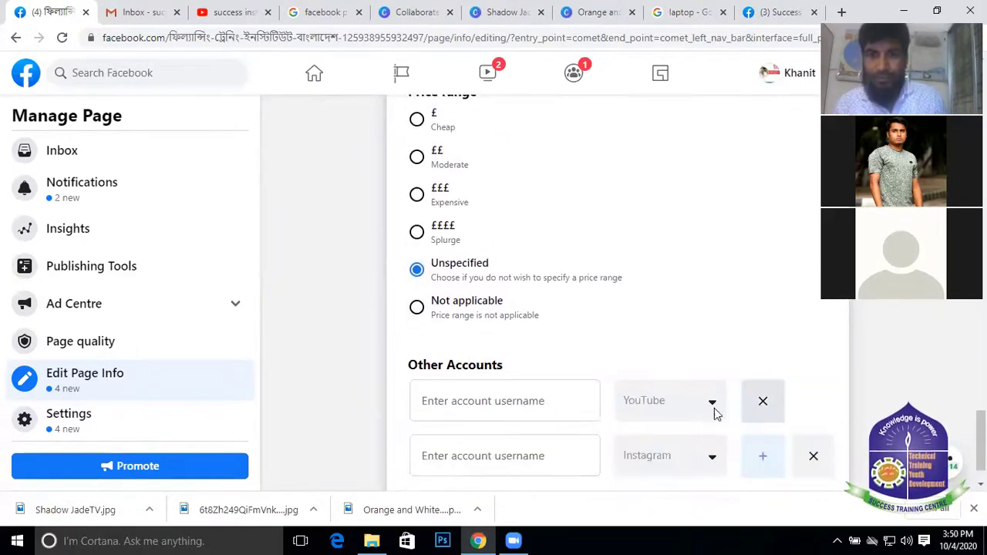
{"action": "left_click", "coordinate": [711, 458]}
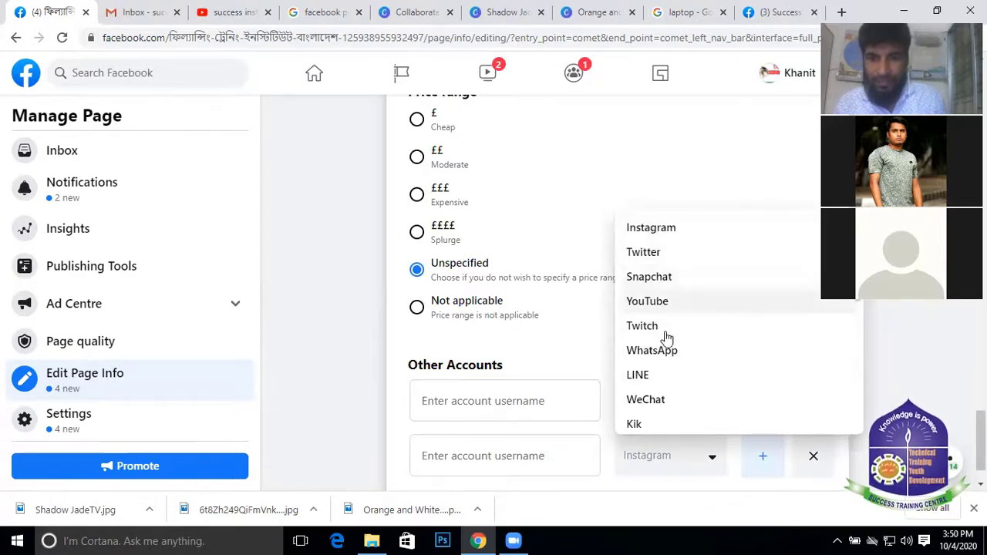
{"action": "left_click", "coordinate": [654, 231]}
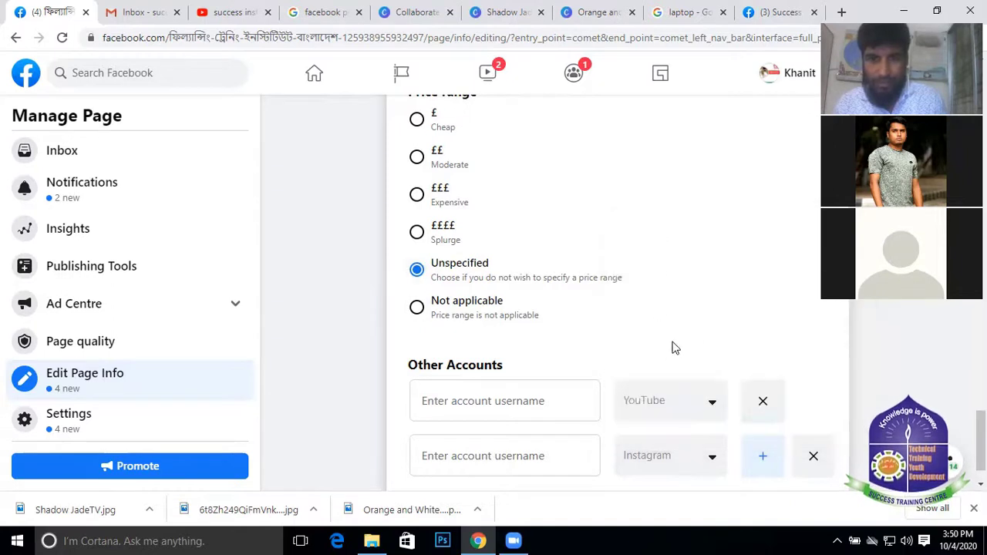
{"action": "scroll", "coordinate": [694, 362], "scroll_direction": "down", "scroll_amount": 1}
{"action": "left_click", "coordinate": [762, 400]}
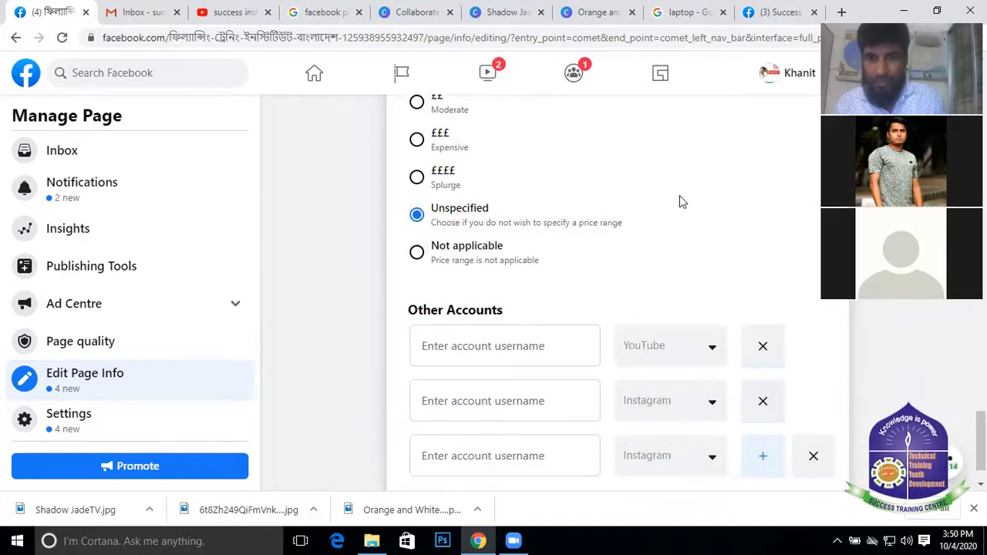
{"action": "left_click", "coordinate": [712, 460]}
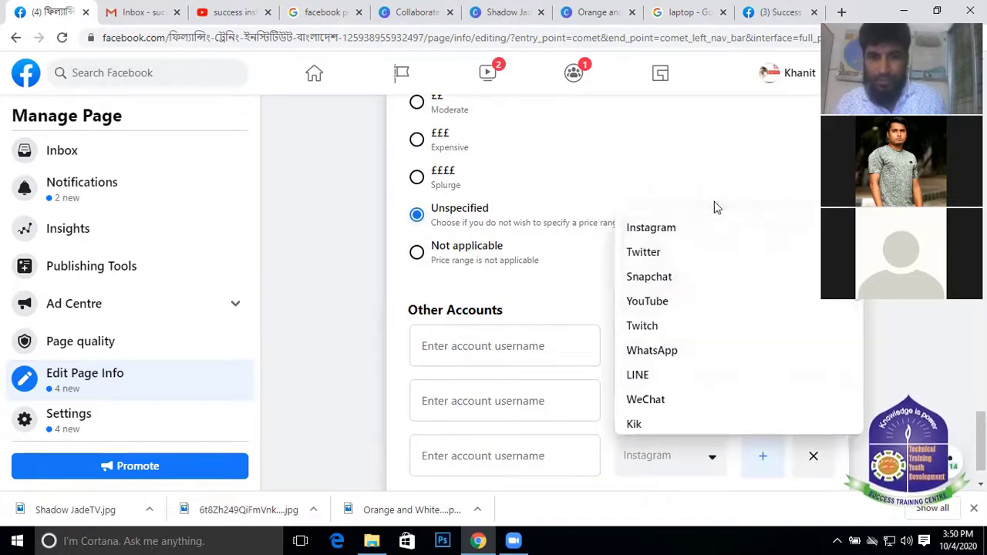
{"action": "left_click", "coordinate": [662, 252]}
{"action": "scroll", "coordinate": [647, 347], "scroll_direction": "down", "scroll_amount": 1}
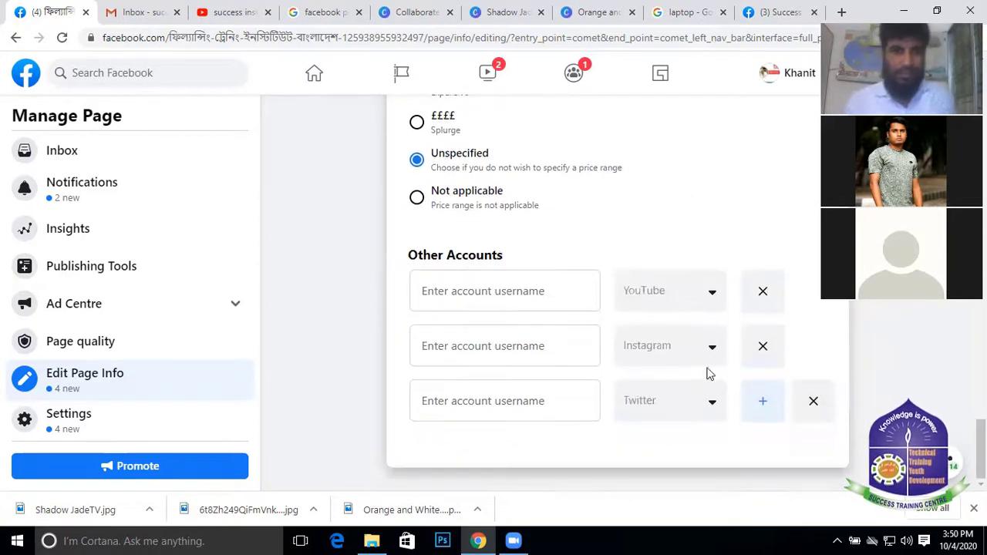
{"action": "left_click", "coordinate": [759, 405]}
{"action": "left_click", "coordinate": [710, 459]}
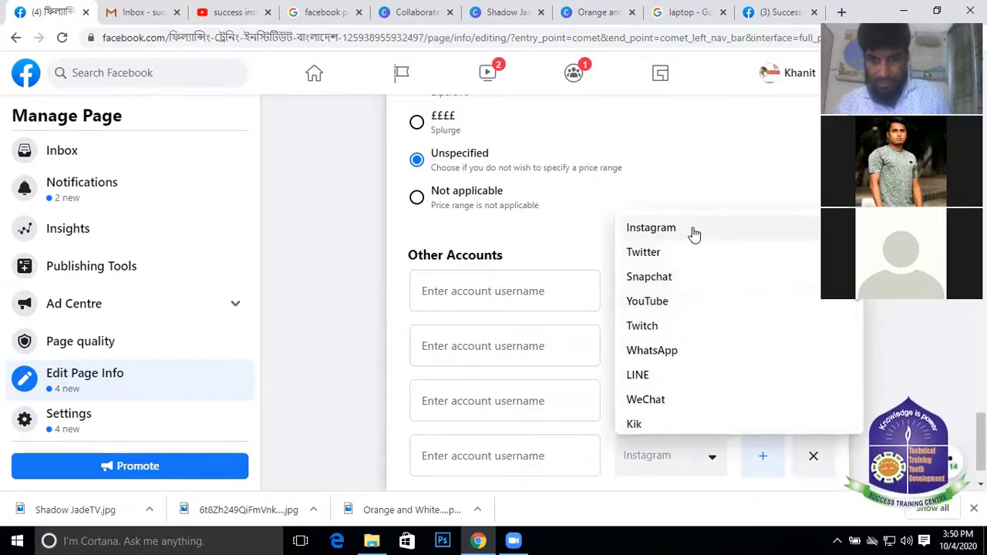
{"action": "left_click", "coordinate": [683, 352]}
{"action": "scroll", "coordinate": [717, 308], "scroll_direction": "down", "scroll_amount": 1}
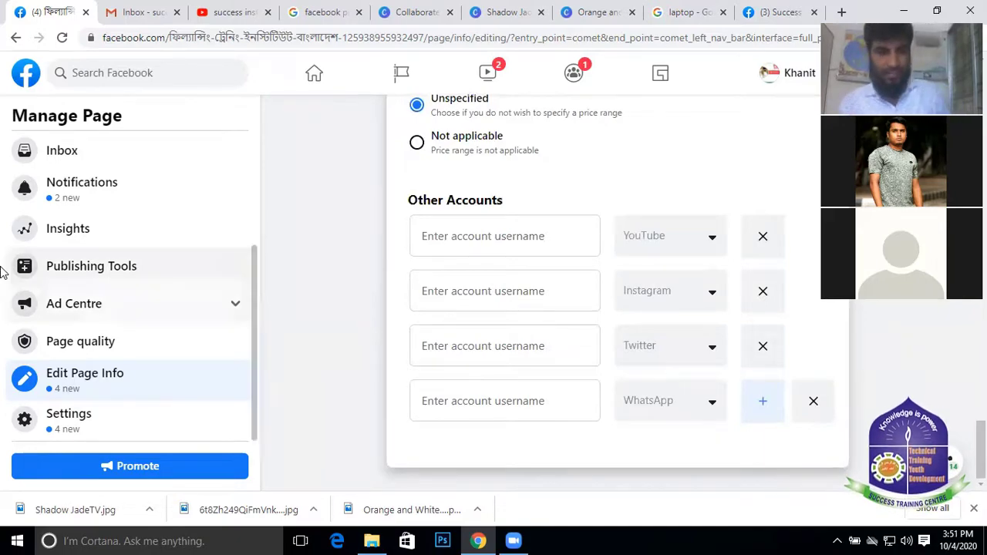
{"action": "scroll", "coordinate": [478, 159], "scroll_direction": "up", "scroll_amount": 10}
Use the page-name dropdown to open the FTIB training institute page's home view
{"action": "scroll", "coordinate": [542, 147], "scroll_direction": "up", "scroll_amount": 10}
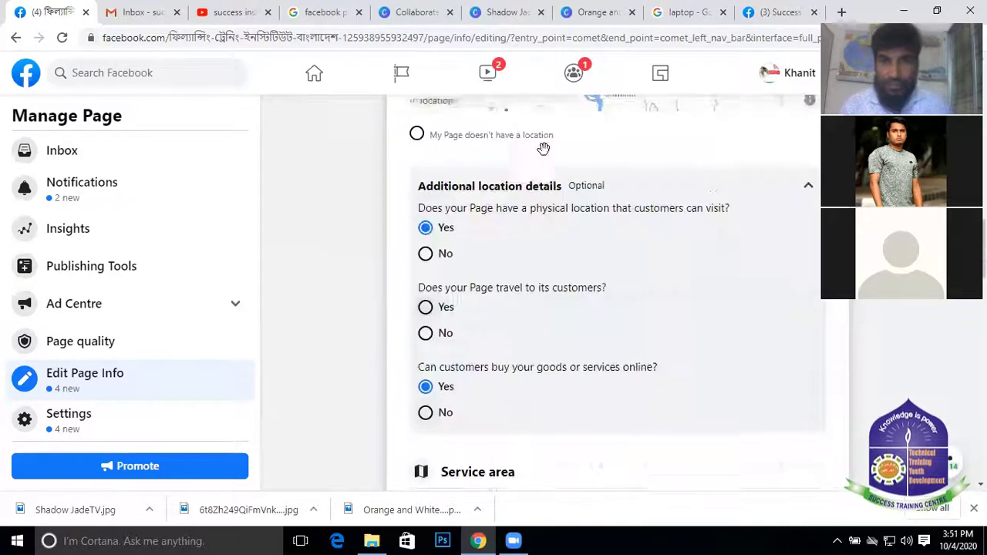
{"action": "scroll", "coordinate": [529, 191], "scroll_direction": "down", "scroll_amount": 3}
{"action": "scroll", "coordinate": [575, 182], "scroll_direction": "up", "scroll_amount": 10}
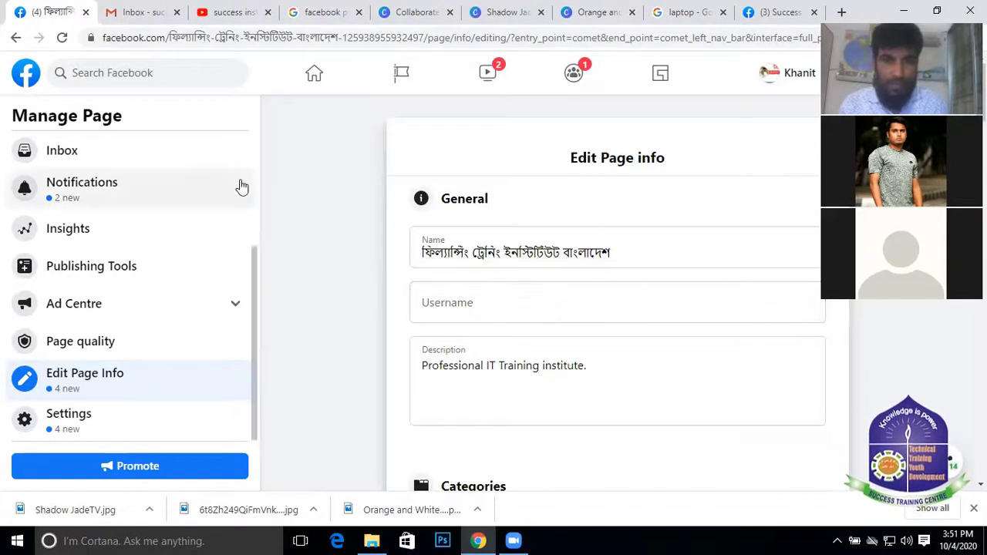
{"action": "scroll", "coordinate": [167, 259], "scroll_direction": "up", "scroll_amount": 1}
{"action": "scroll", "coordinate": [86, 391], "scroll_direction": "down", "scroll_amount": 1}
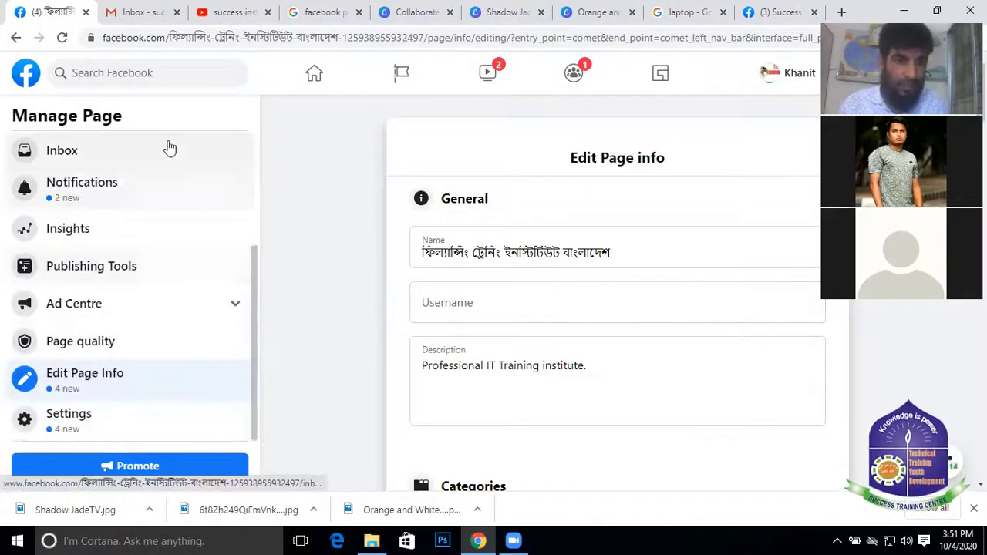
{"action": "scroll", "coordinate": [165, 147], "scroll_direction": "up", "scroll_amount": 3}
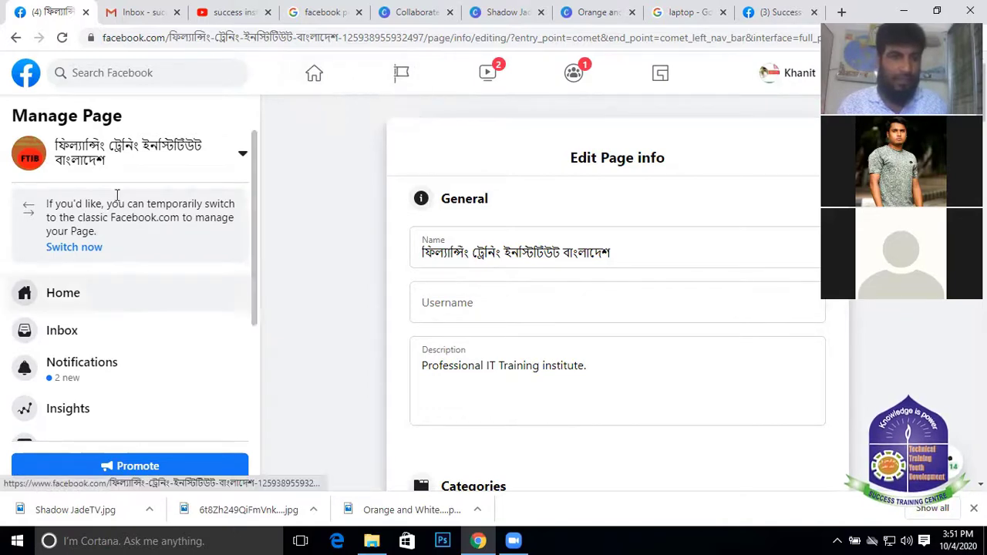
{"action": "left_click", "coordinate": [96, 152]}
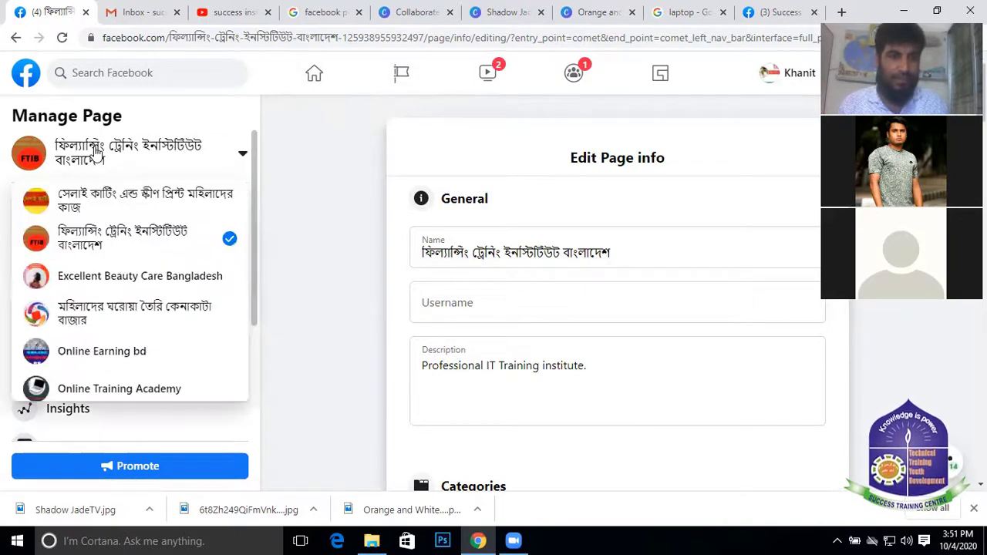
{"action": "left_click", "coordinate": [111, 243]}
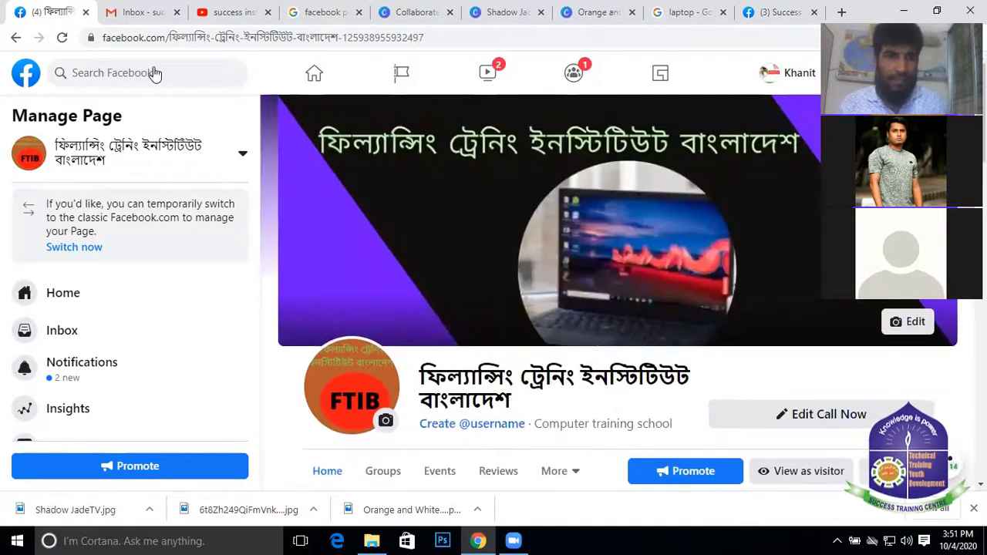
Search Facebook for 'YOUTUBE TAB', correcting the mistyped 'TAD' before running it
{"action": "left_click", "coordinate": [154, 71]}
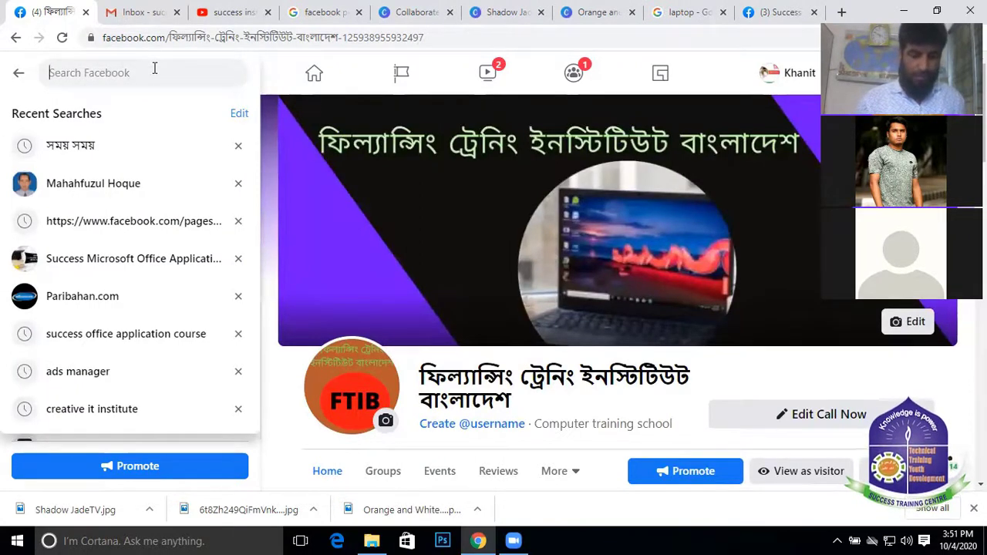
{"action": "type", "text": "YOU"}
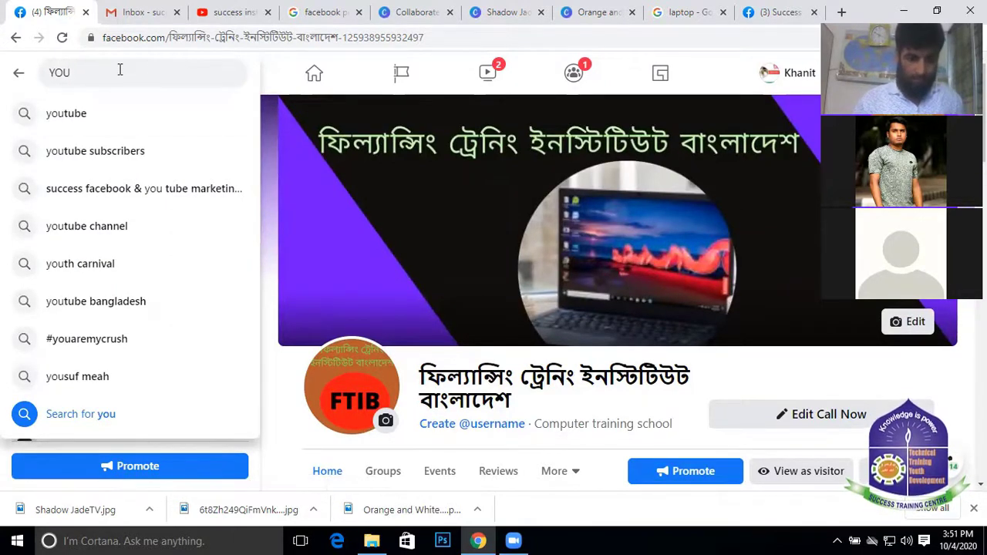
{"action": "type", "text": "TUBE"}
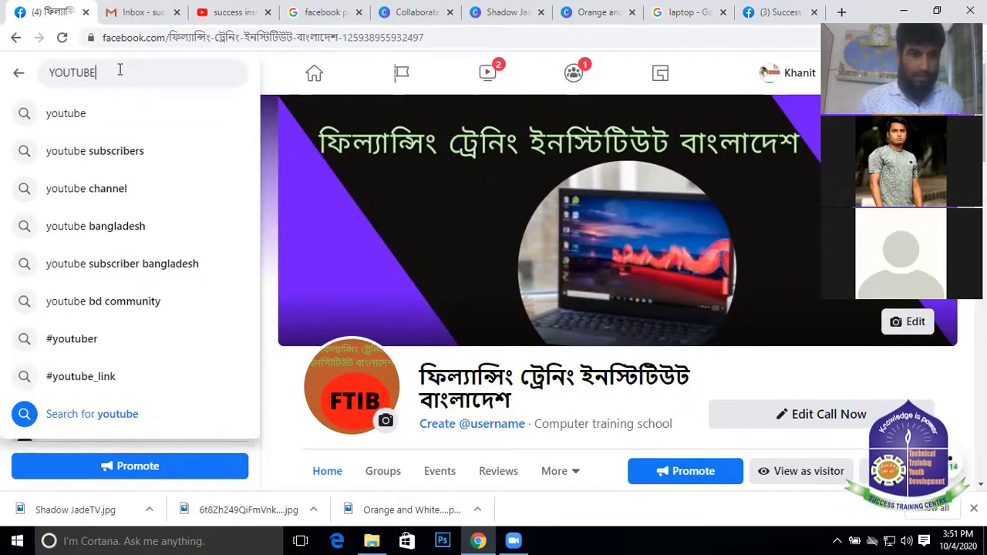
{"action": "type", "text": " TAD"}
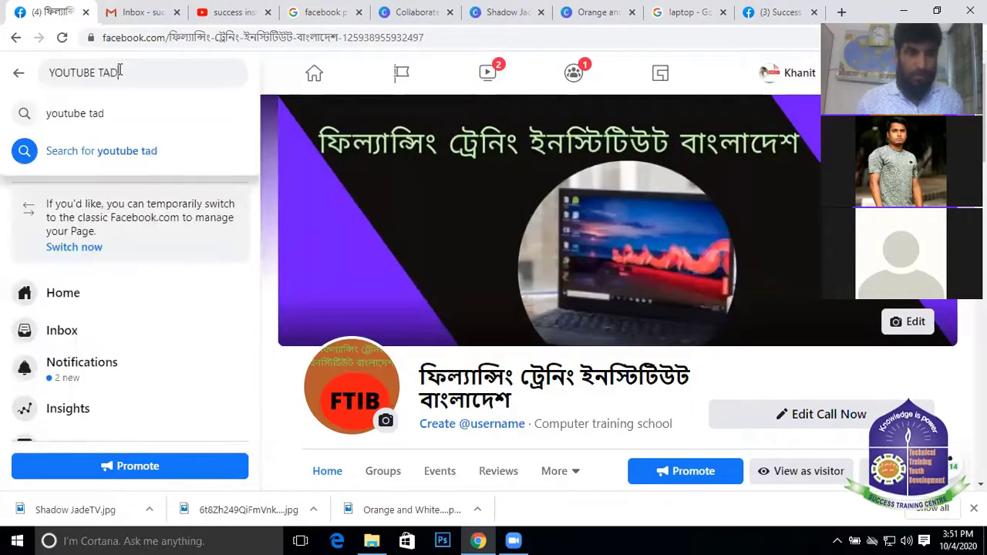
{"action": "key", "text": "BackSpace"}
{"action": "type", "text": "B"}
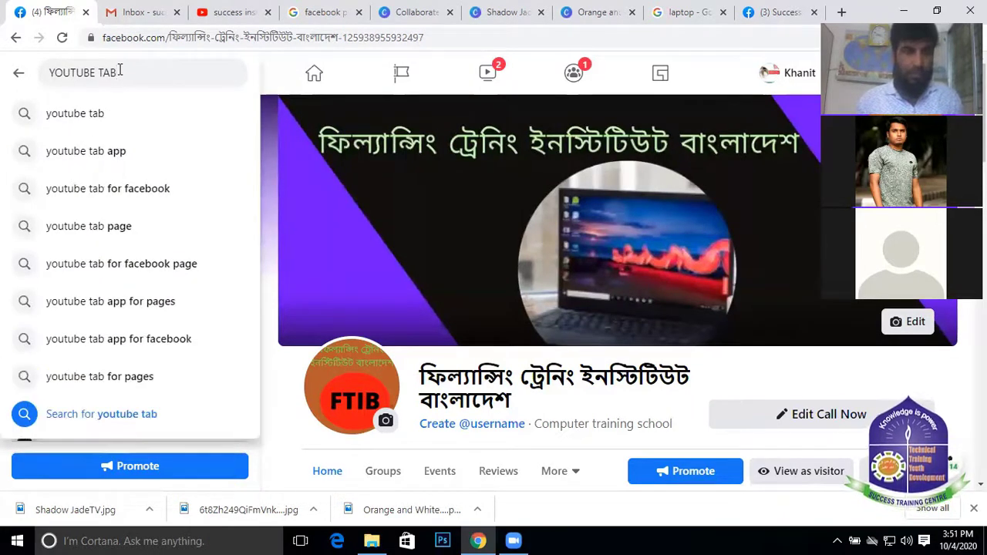
{"action": "key", "text": "Return"}
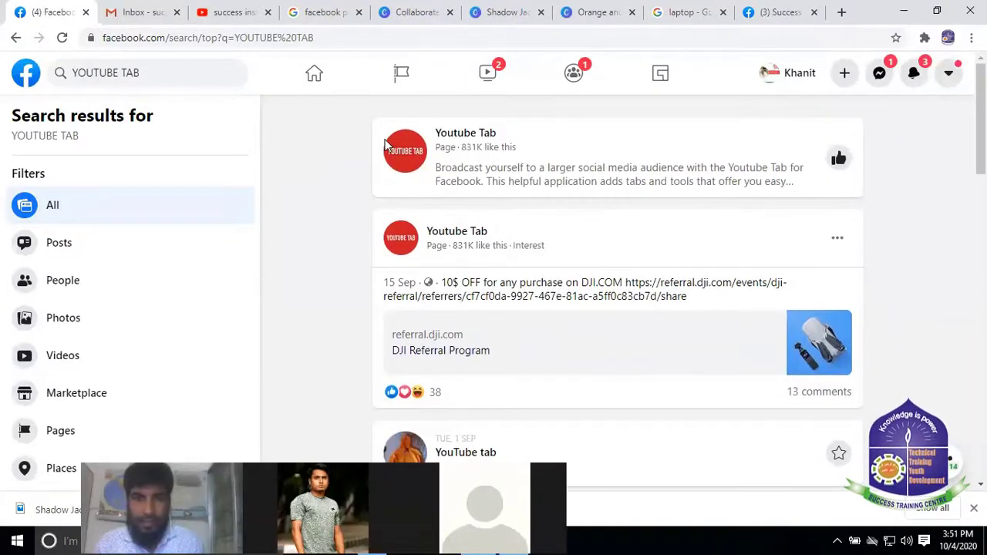
Open the Youtube Tab app's page from the search results
{"action": "mouse_move", "coordinate": [488, 139]}
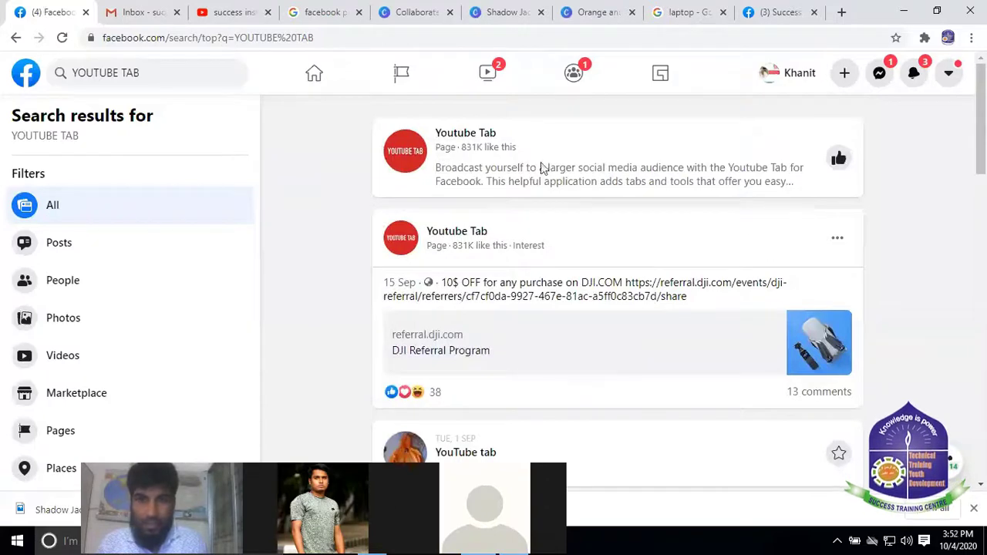
{"action": "scroll", "coordinate": [535, 235], "scroll_direction": "down", "scroll_amount": 3}
{"action": "scroll", "coordinate": [498, 267], "scroll_direction": "up", "scroll_amount": 3}
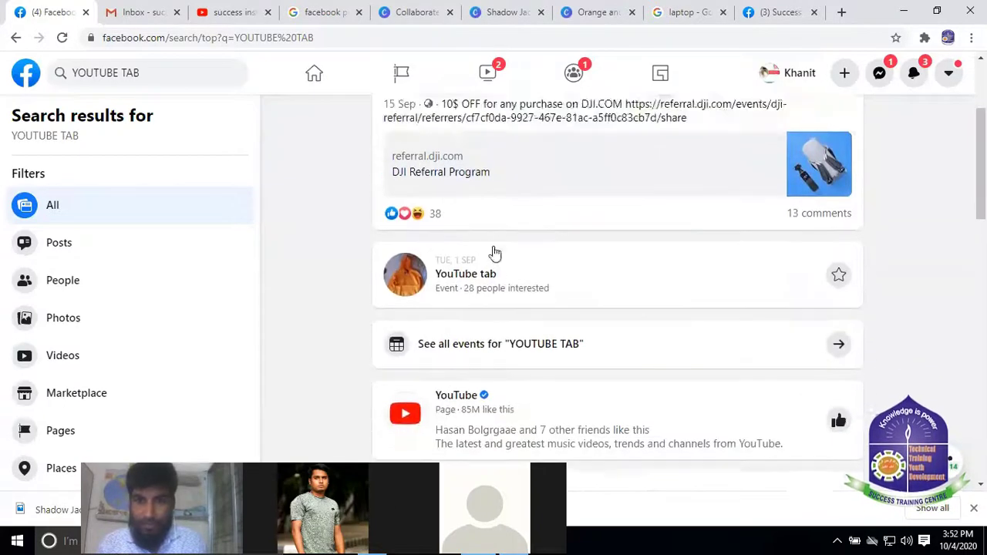
{"action": "left_click", "coordinate": [471, 136]}
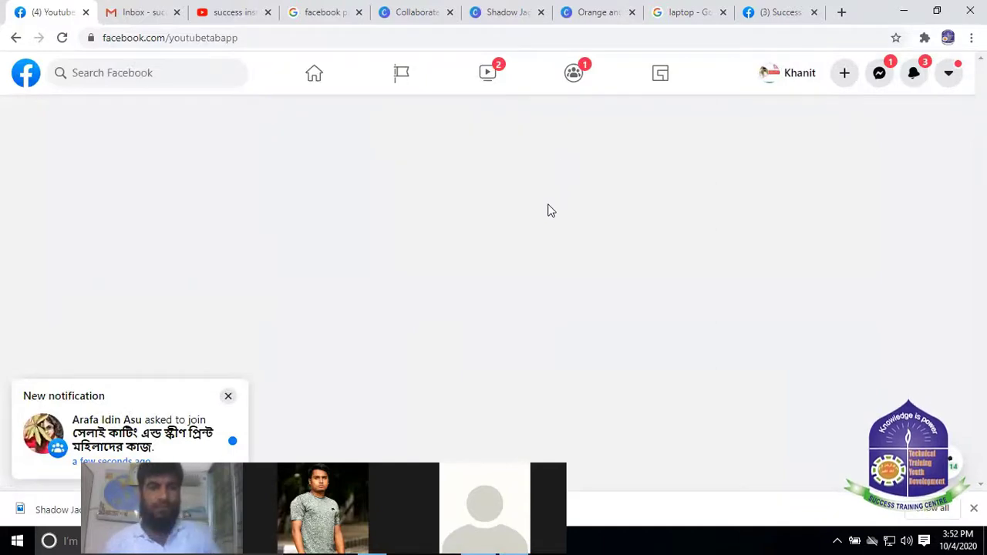
Point out the app's youtubetabapp handle, then bring up the Add Page Tab dialog via Use App
{"action": "scroll", "coordinate": [540, 215], "scroll_direction": "down", "scroll_amount": 1}
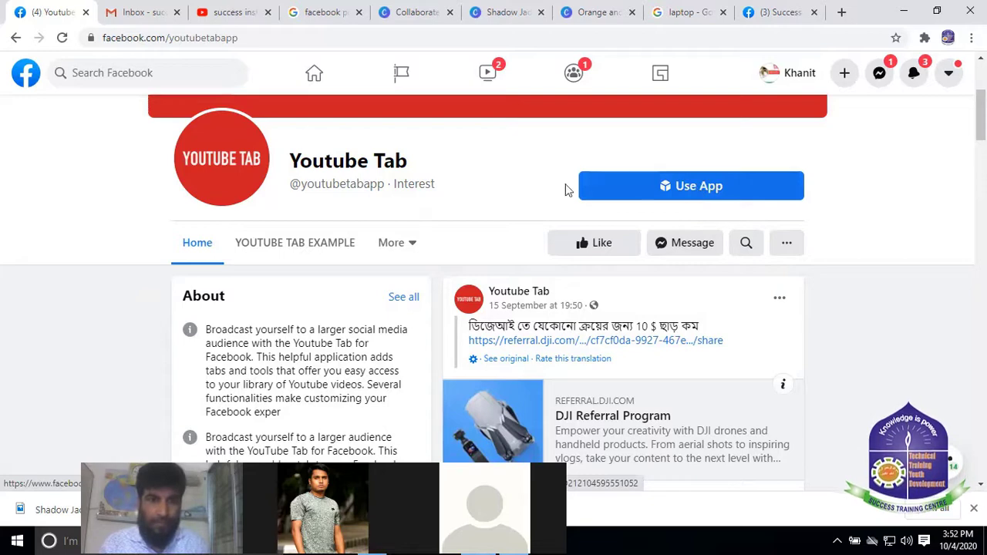
{"action": "mouse_move", "coordinate": [367, 183]}
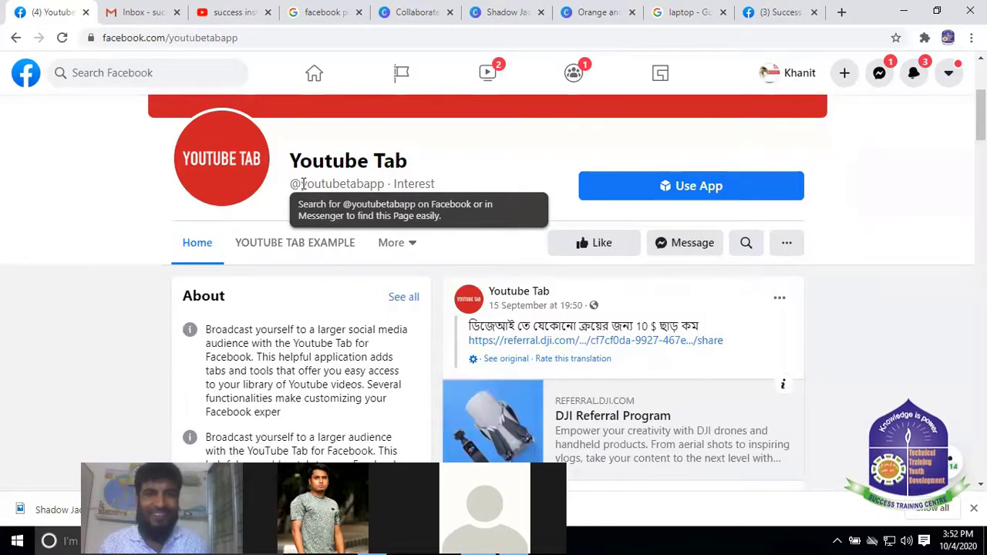
{"action": "left_click_drag", "start_coordinate": [302, 184], "coordinate": [374, 176]}
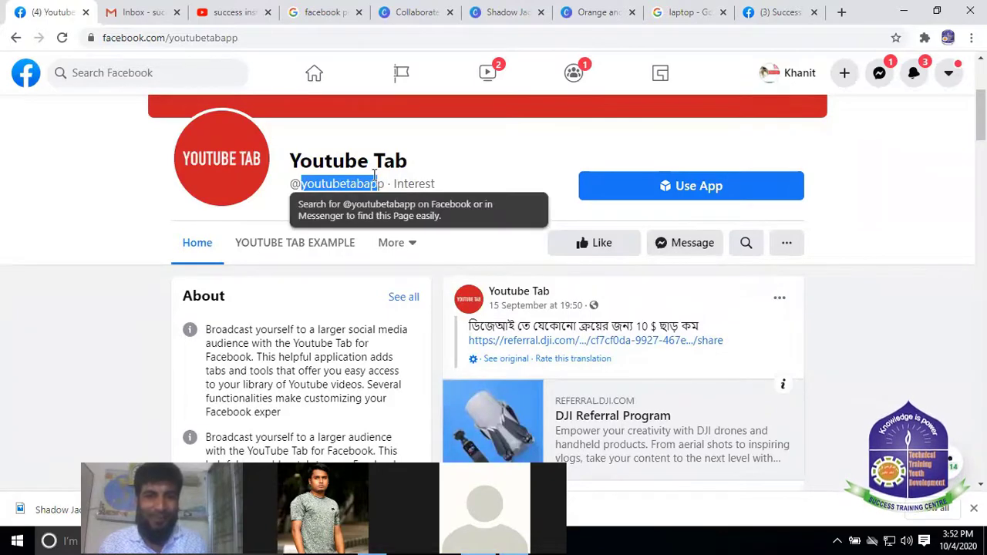
{"action": "left_click", "coordinate": [337, 185]}
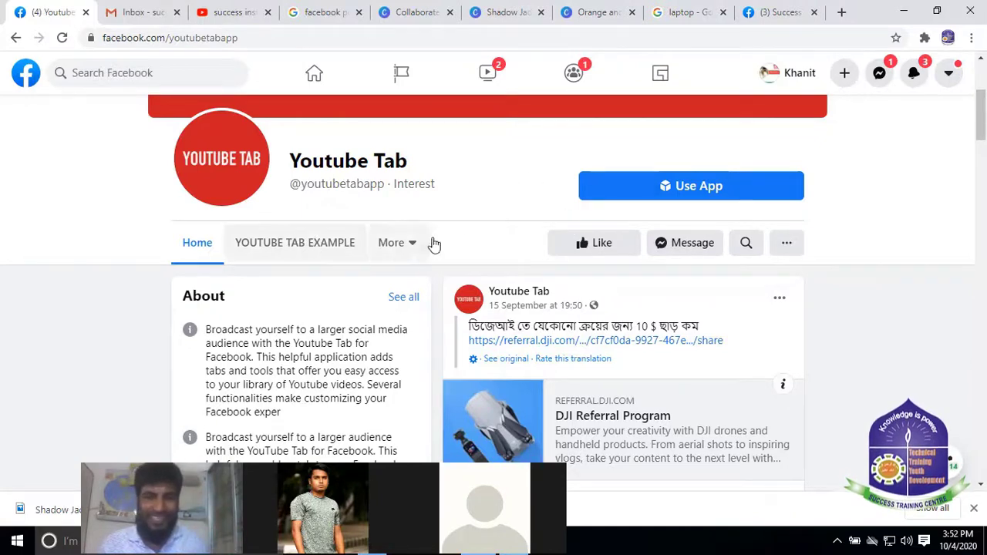
{"action": "scroll", "coordinate": [259, 236], "scroll_direction": "down", "scroll_amount": 1}
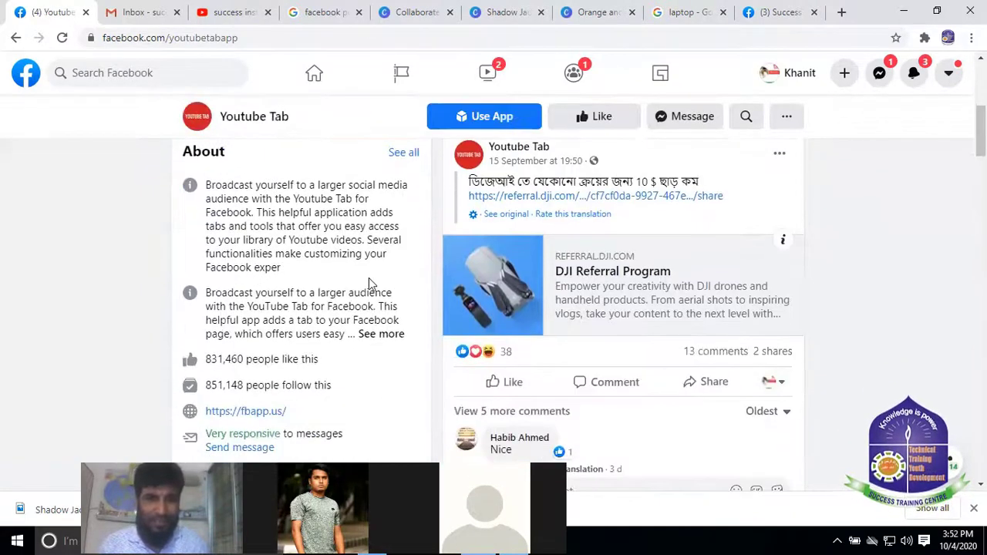
{"action": "scroll", "coordinate": [368, 279], "scroll_direction": "up", "scroll_amount": 3}
{"action": "scroll", "coordinate": [493, 280], "scroll_direction": "down", "scroll_amount": 3}
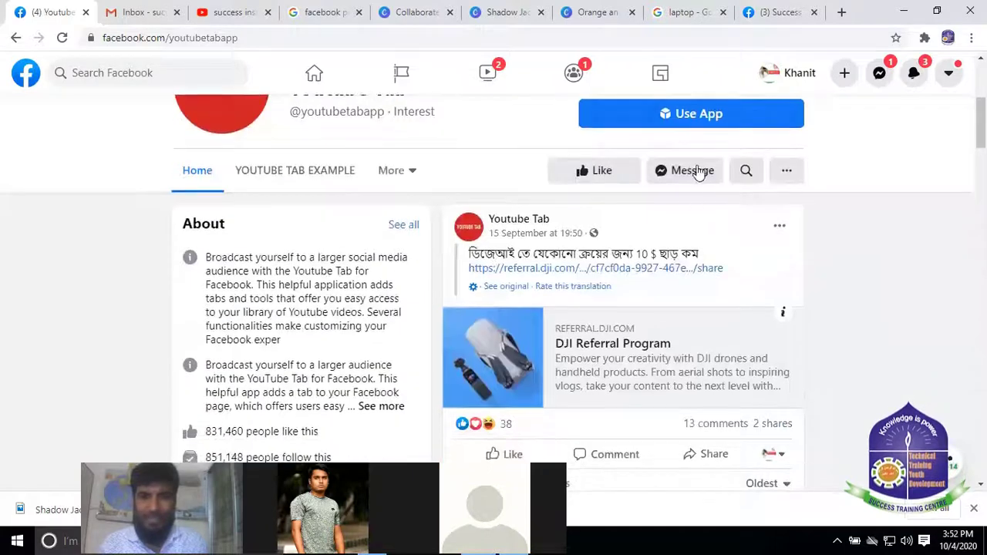
{"action": "left_click", "coordinate": [709, 114]}
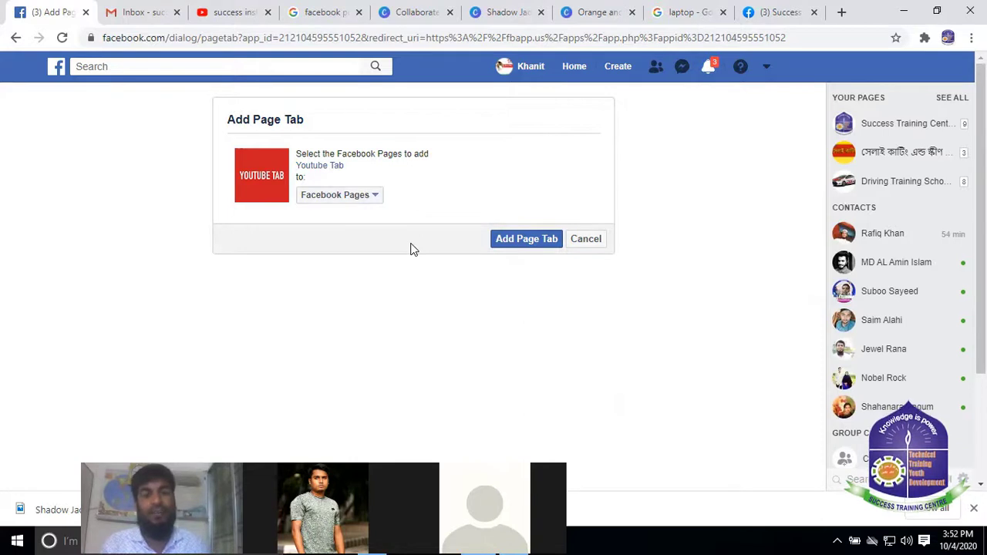
Choose the FTIB training institute page as the destination and add Youtube Tab to it
{"action": "left_click", "coordinate": [377, 196]}
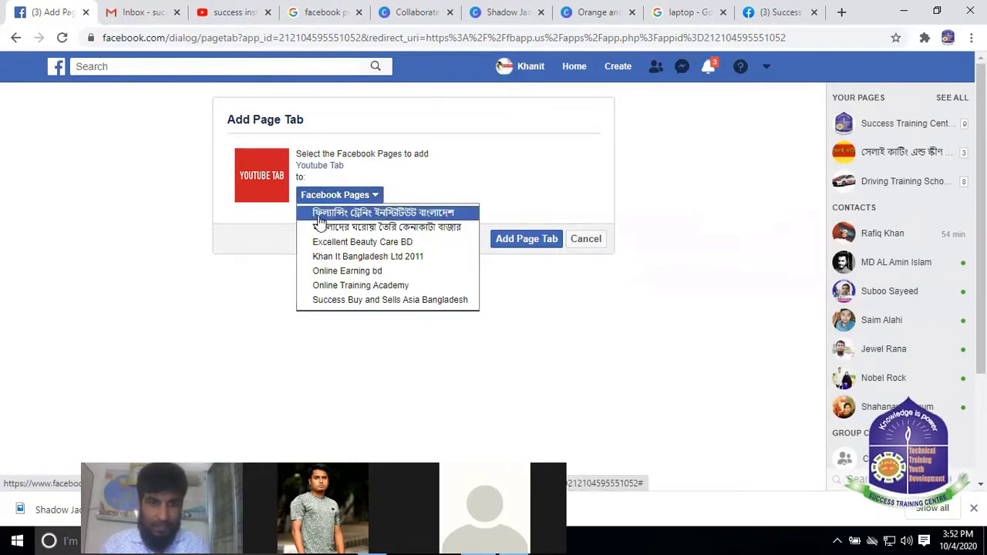
{"action": "left_click", "coordinate": [426, 218]}
{"action": "left_click", "coordinate": [527, 167]}
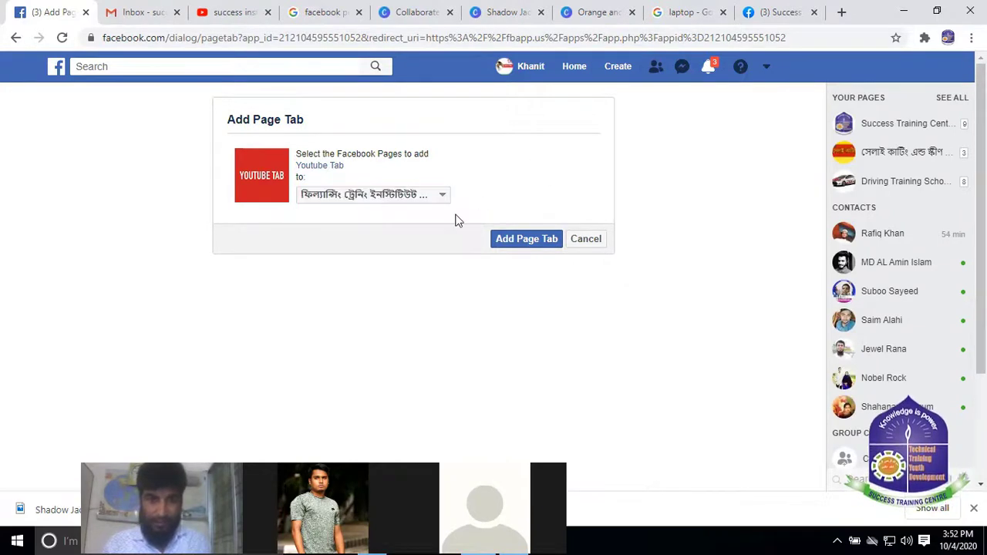
{"action": "left_click", "coordinate": [536, 246]}
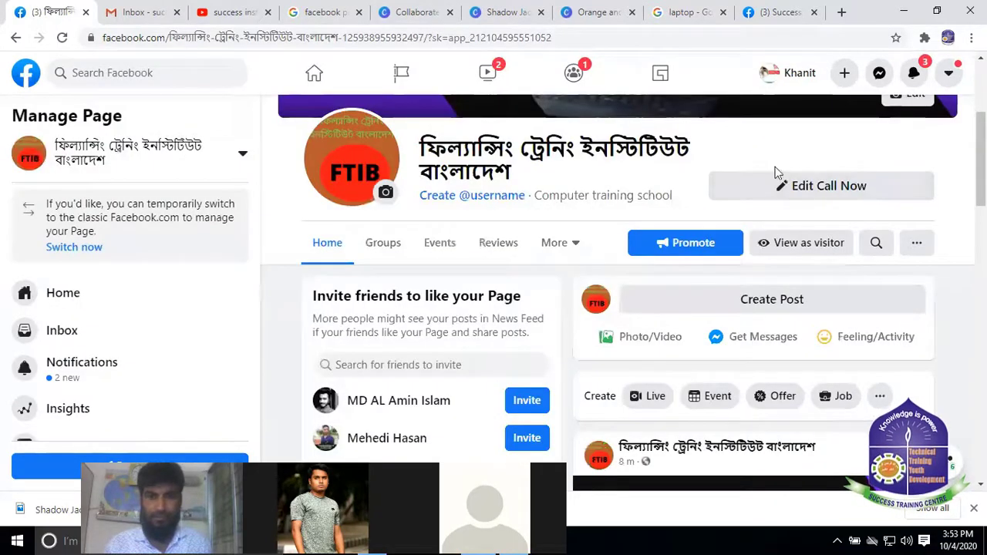
{"action": "scroll", "coordinate": [502, 198], "scroll_direction": "down", "scroll_amount": 1}
{"action": "scroll", "coordinate": [518, 200], "scroll_direction": "up", "scroll_amount": 1}
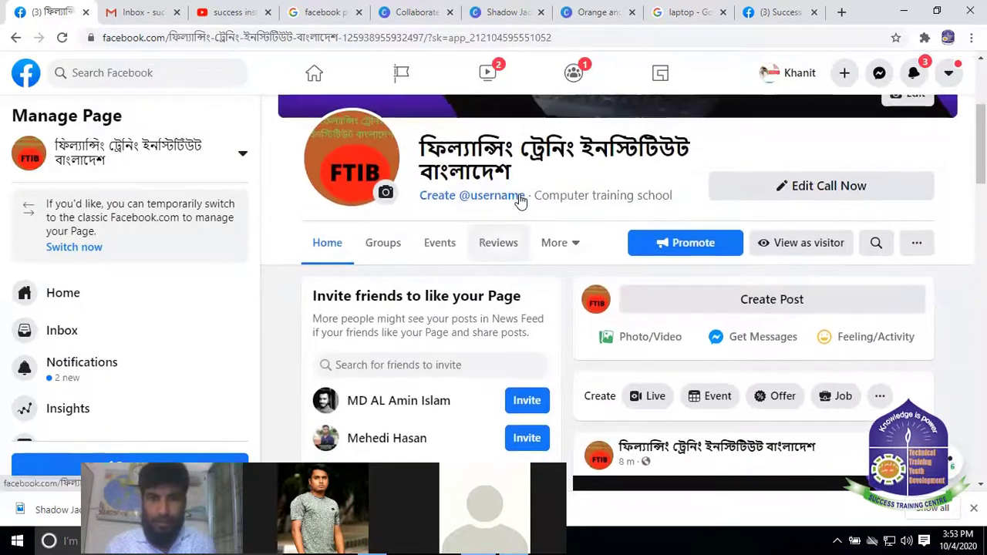
{"action": "scroll", "coordinate": [511, 209], "scroll_direction": "down", "scroll_amount": 1}
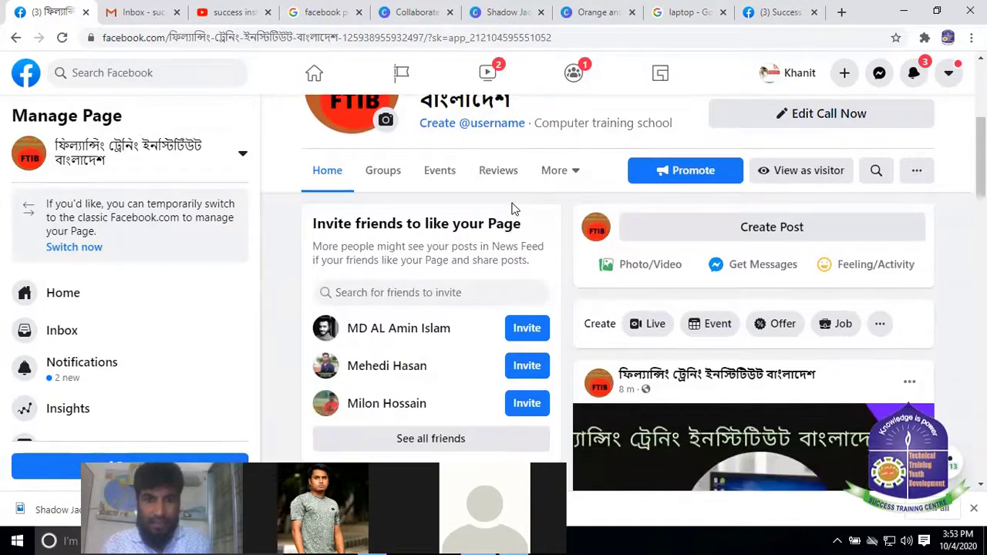
{"action": "scroll", "coordinate": [511, 192], "scroll_direction": "up", "scroll_amount": 1}
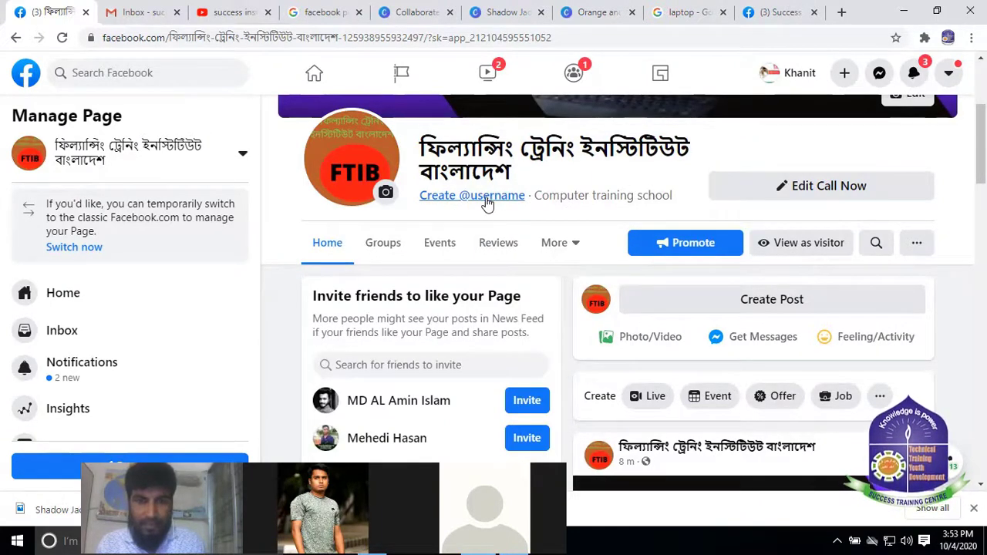
{"action": "left_click", "coordinate": [487, 197]}
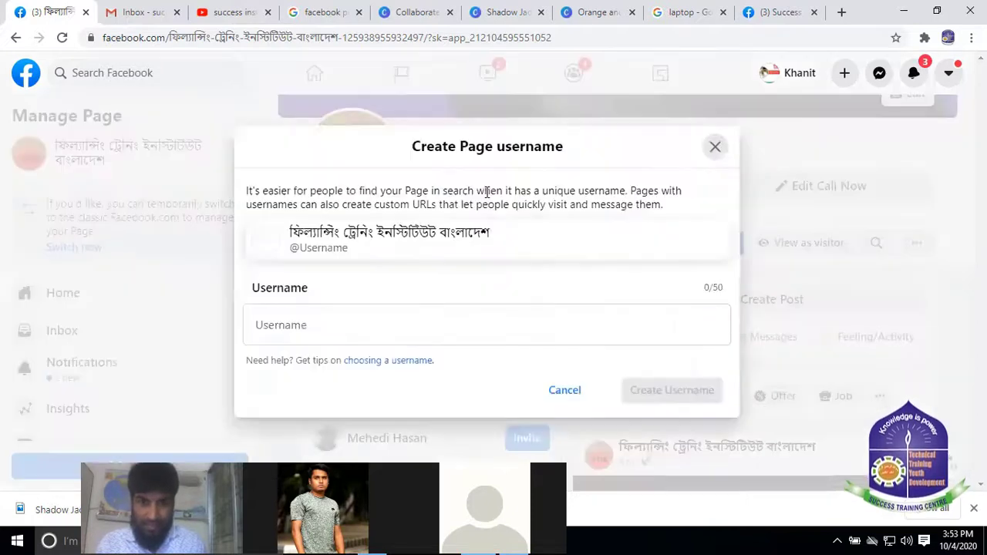
{"action": "left_click", "coordinate": [298, 326]}
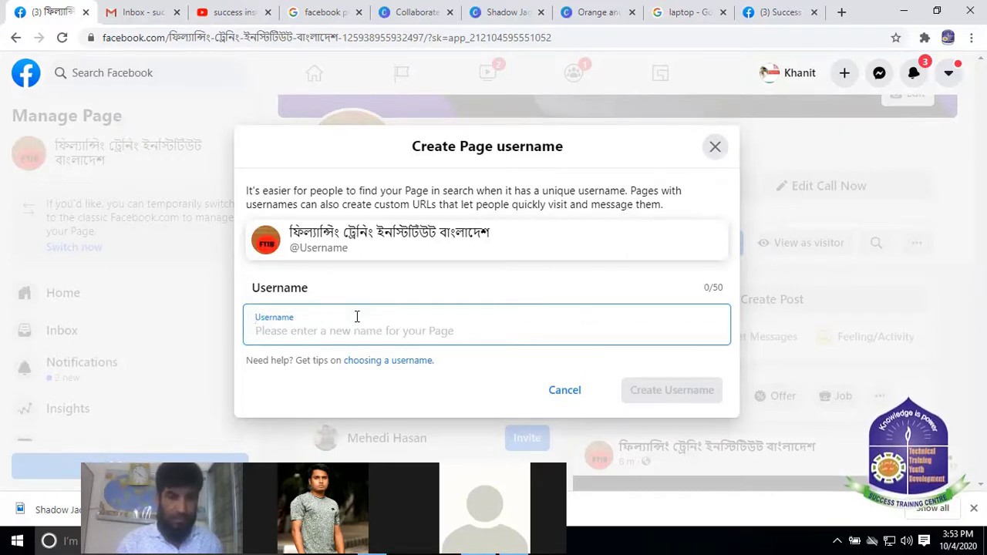
{"action": "type", "text": "fti"}
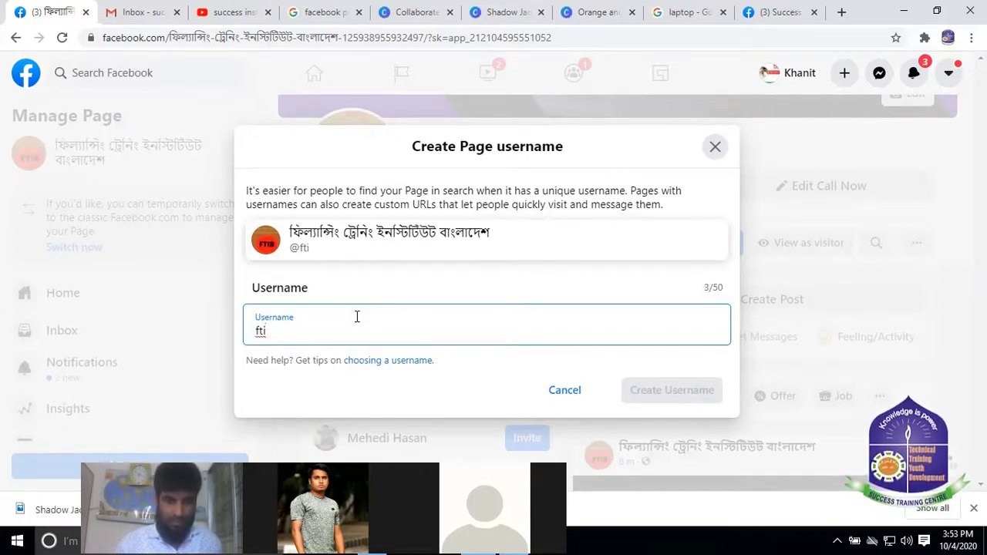
{"action": "type", "text": "bd"}
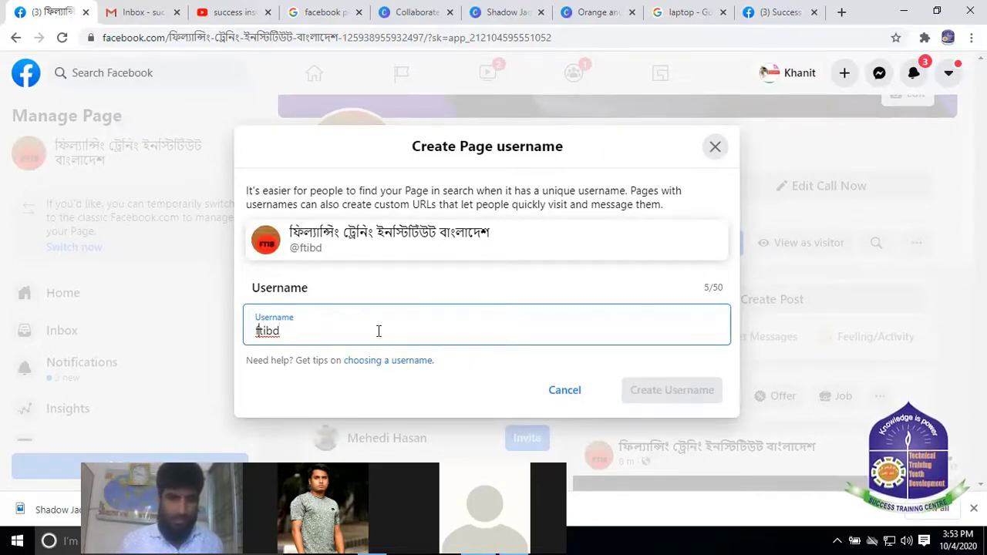
{"action": "type", "text": "@"}
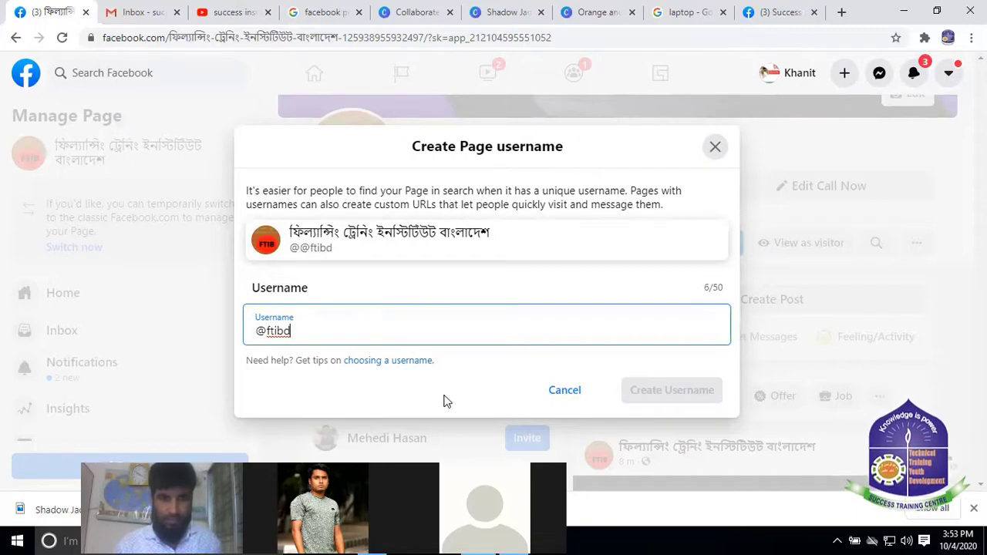
{"action": "left_click", "coordinate": [444, 400]}
{"action": "left_click", "coordinate": [353, 319]}
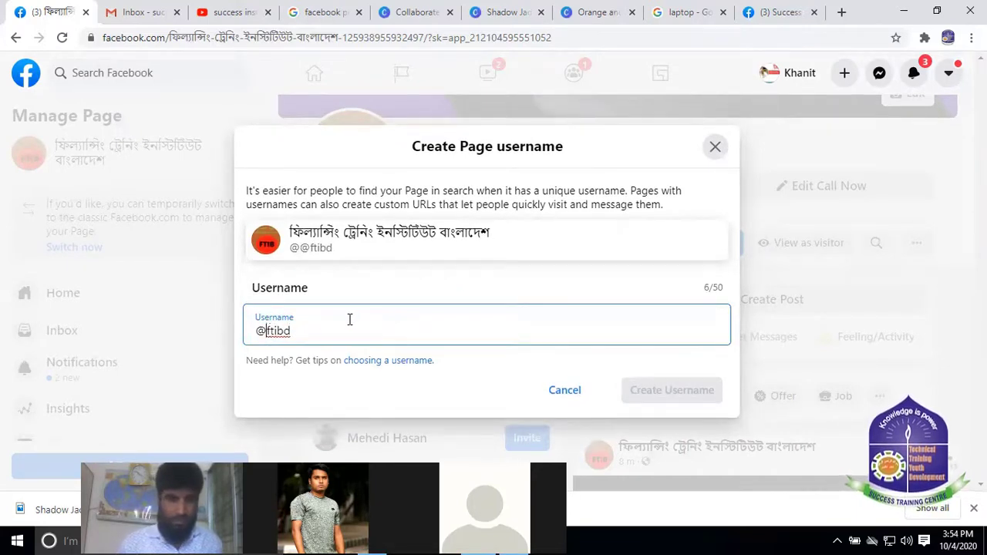
Change the username to officialFTIB after officialftibd proves unavailable
{"action": "type", "text": "o"}
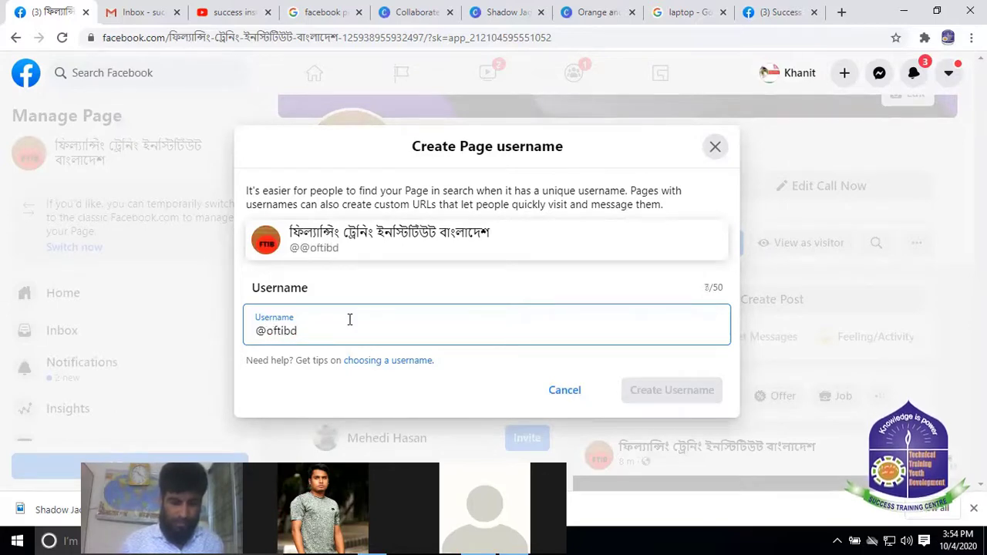
{"action": "type", "text": "ffic"}
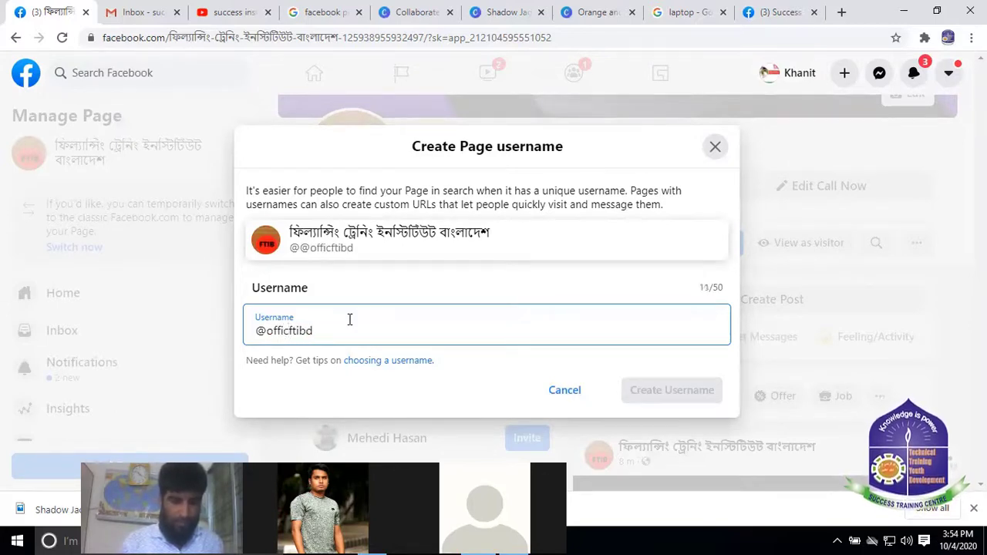
{"action": "type", "text": "ial"}
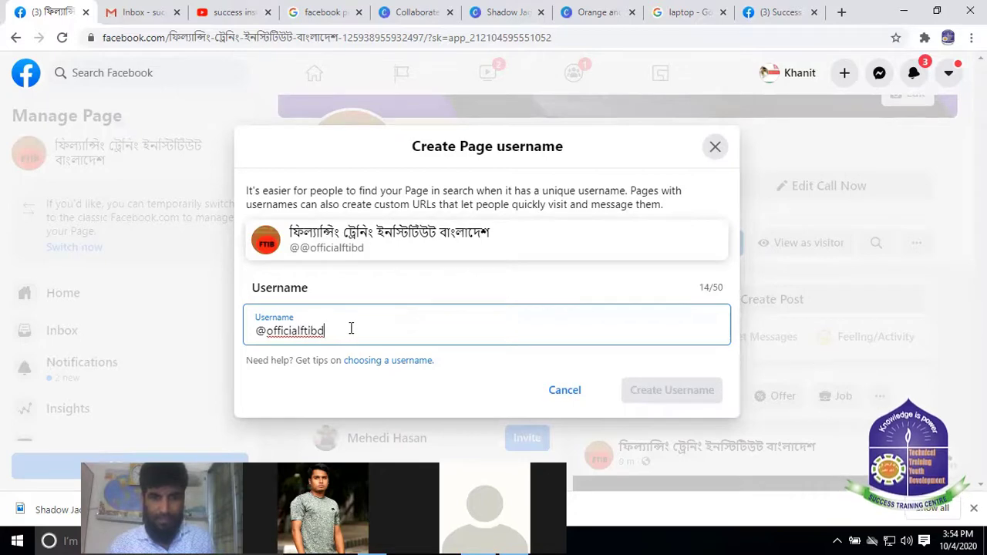
{"action": "left_click", "coordinate": [434, 407]}
{"action": "left_click", "coordinate": [371, 327]}
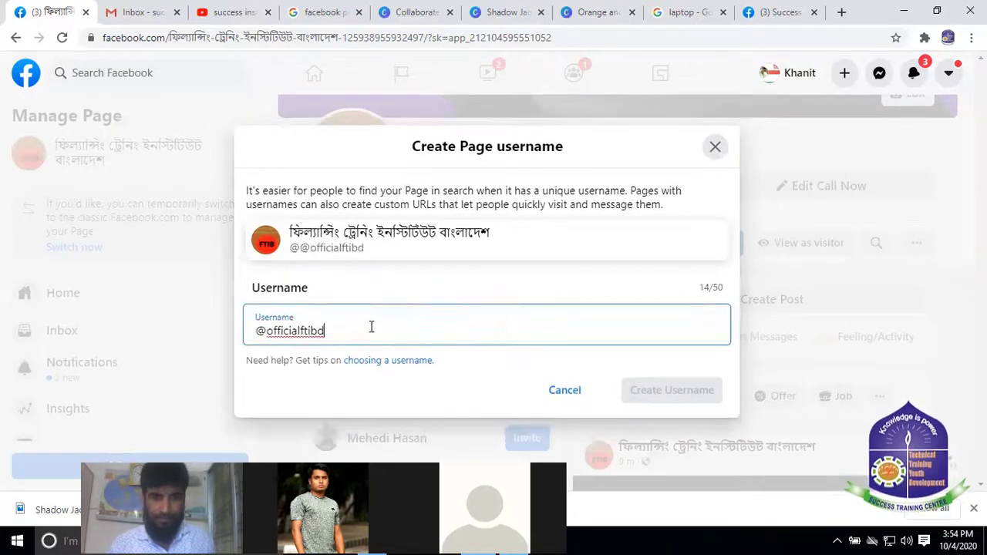
{"action": "key", "text": "BackSpace"}
{"action": "key", "text": "BackSpace"}
{"action": "key", "text": "BackSpace"}
{"action": "key", "text": "BackSpace"}
{"action": "key", "text": "BackSpace"}
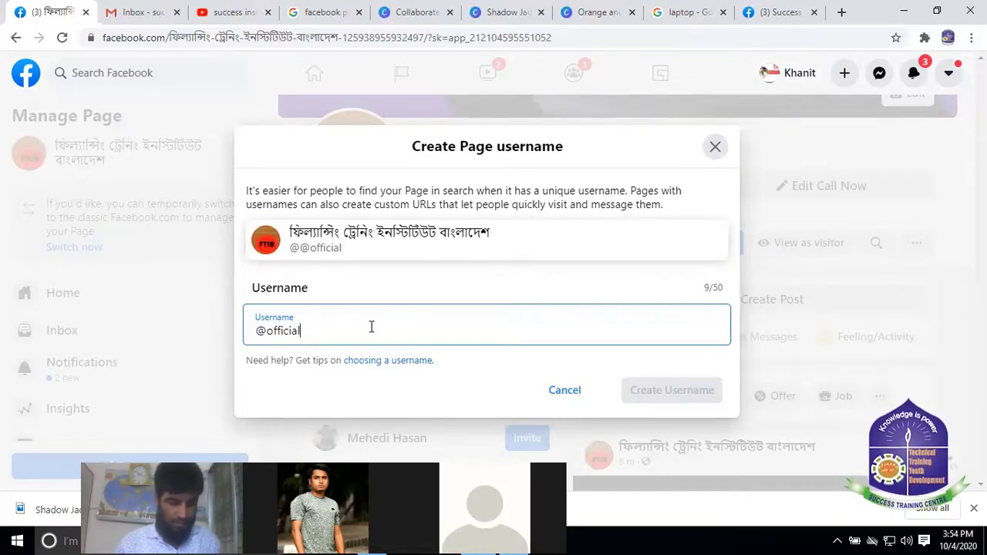
{"action": "type", "text": "FT"}
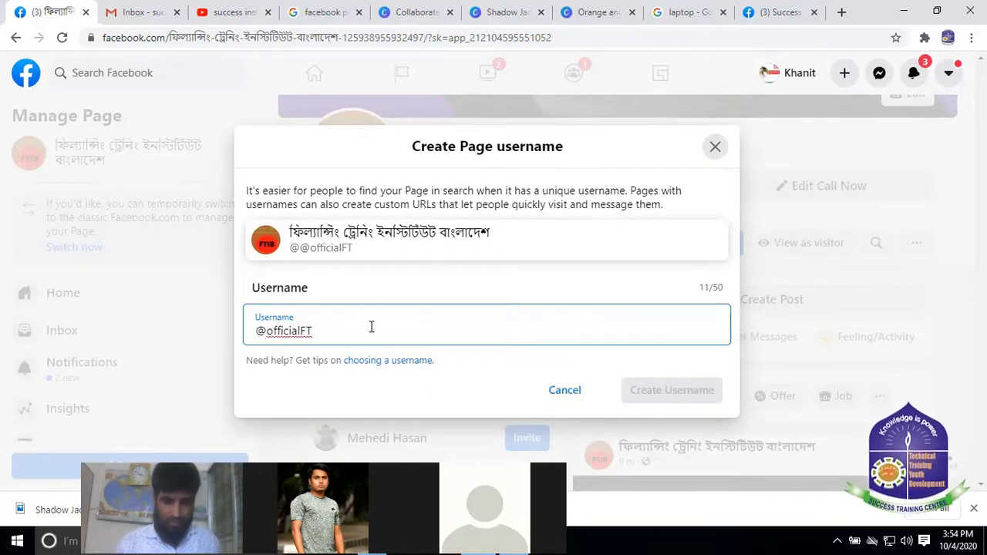
{"action": "type", "text": "I"}
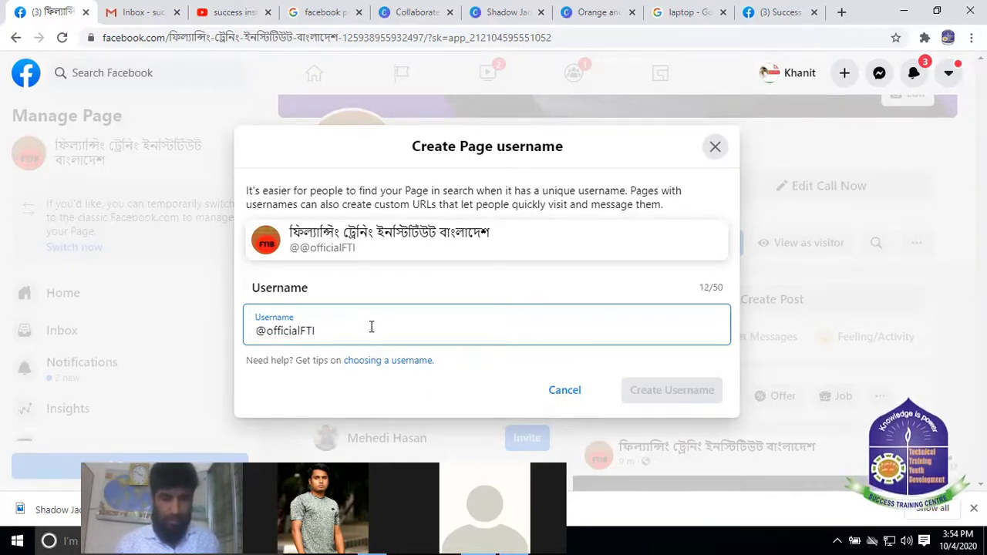
{"action": "type", "text": "B"}
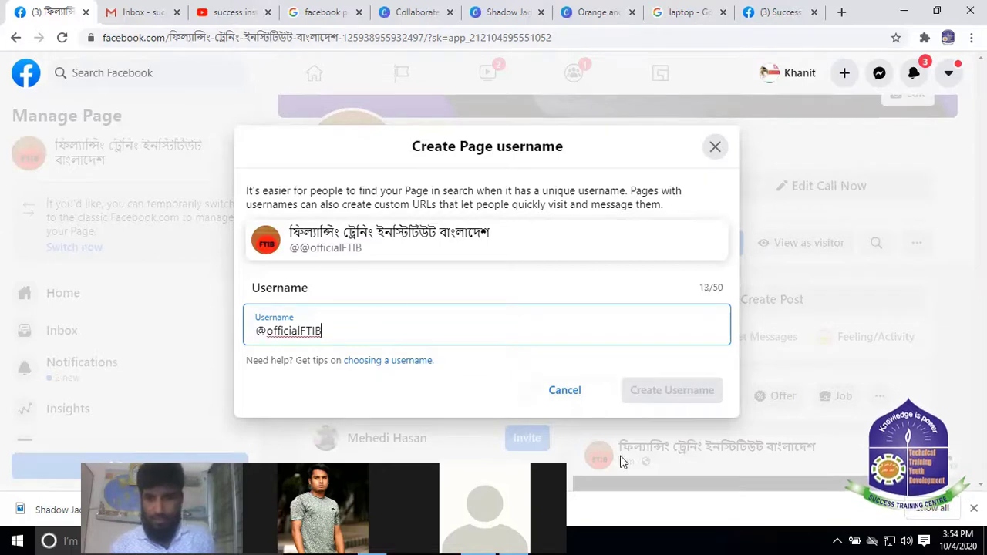
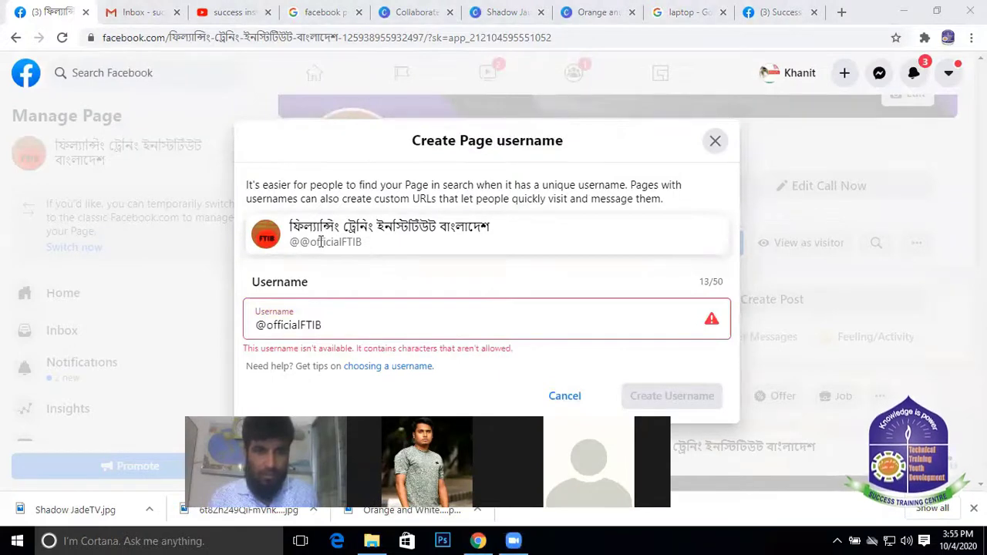
Remove the leading @ so the username is officialFTIB, create it, and close the confirmation
{"action": "left_click", "coordinate": [268, 327]}
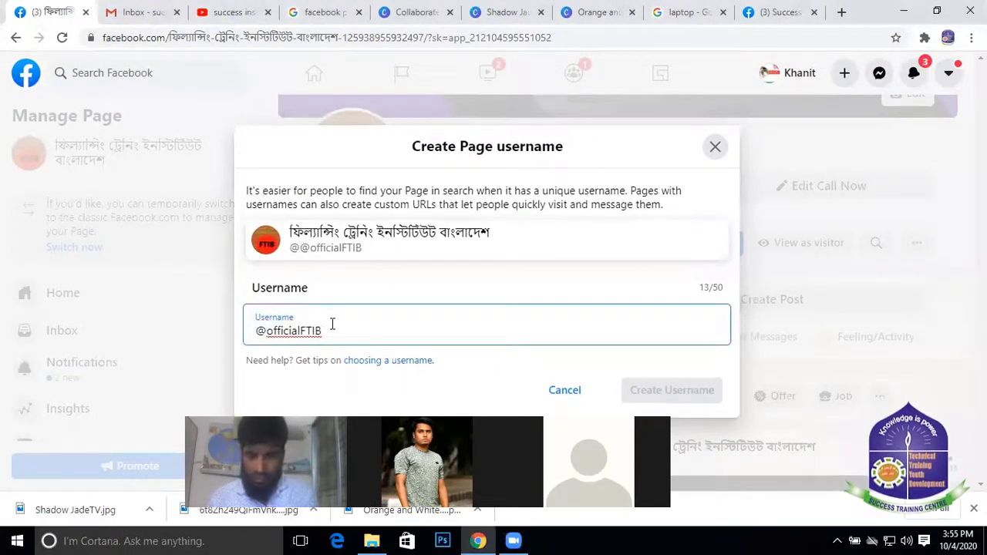
{"action": "key", "text": "BackSpace"}
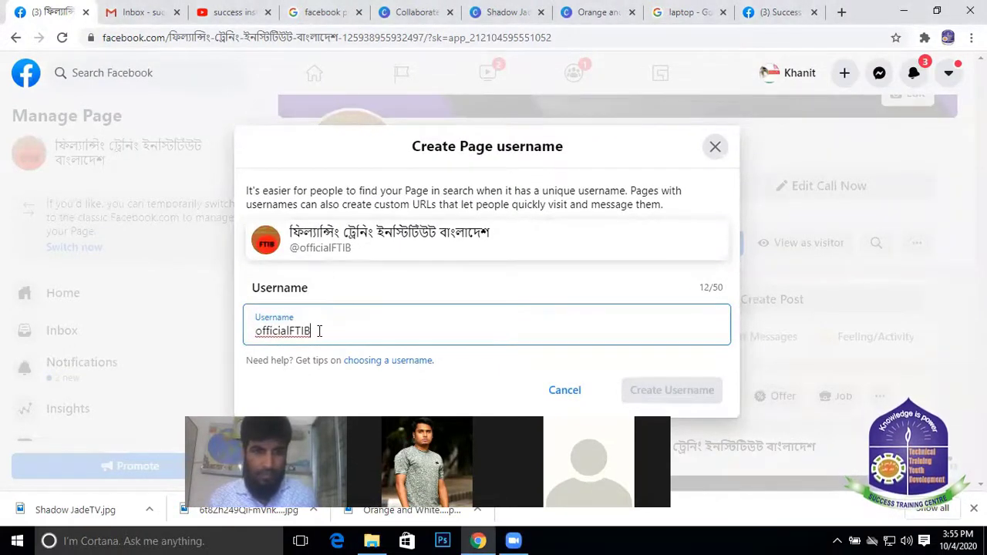
{"action": "left_click", "coordinate": [683, 381]}
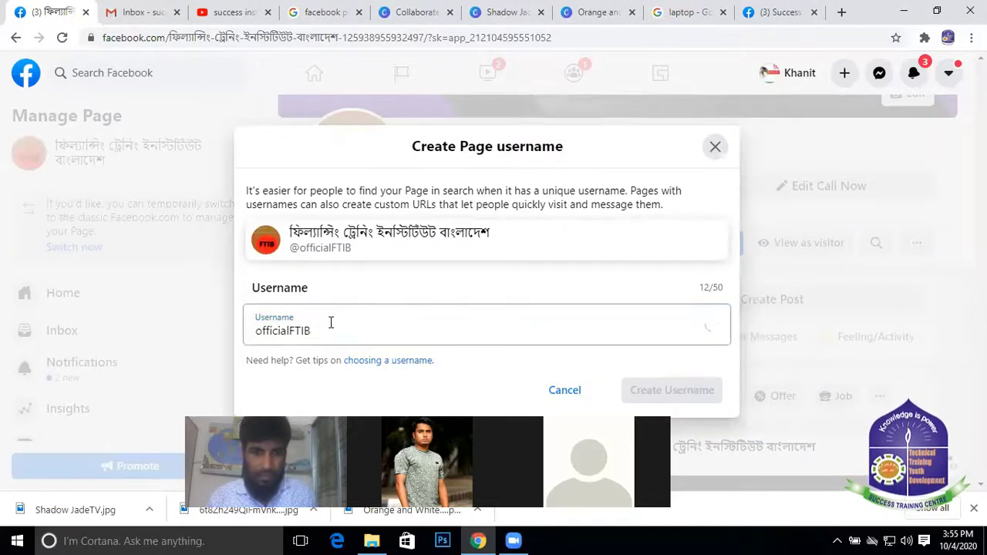
{"action": "left_click", "coordinate": [324, 330]}
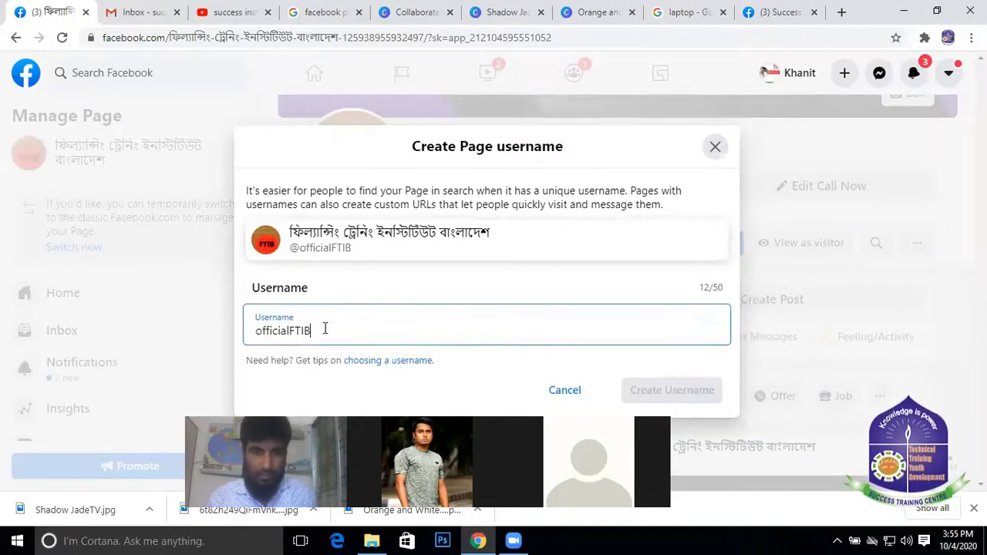
{"action": "left_click", "coordinate": [698, 371]}
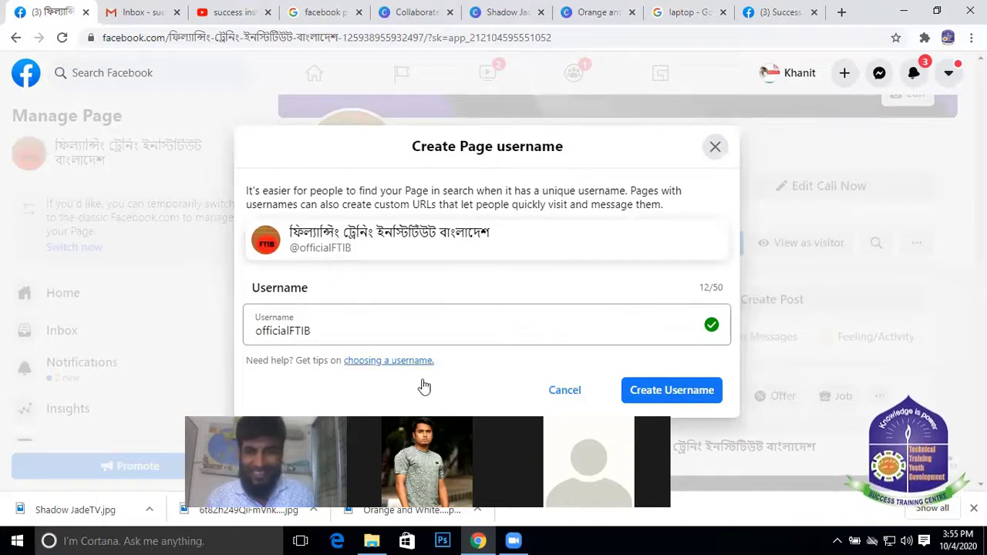
{"action": "left_click", "coordinate": [693, 393]}
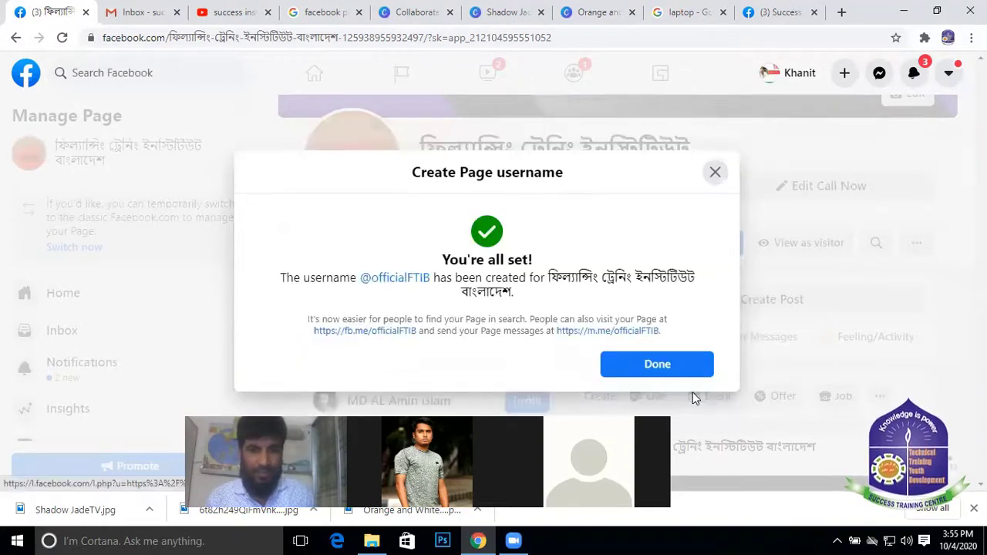
{"action": "left_click", "coordinate": [656, 367]}
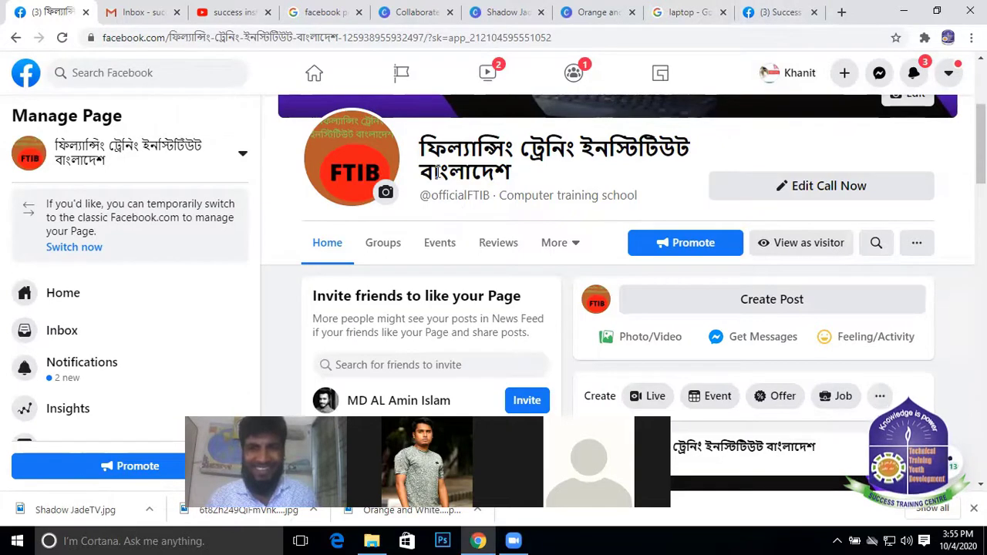
Pick YouTube from the page's More tab list to open its YouTube section
{"action": "mouse_move", "coordinate": [484, 198]}
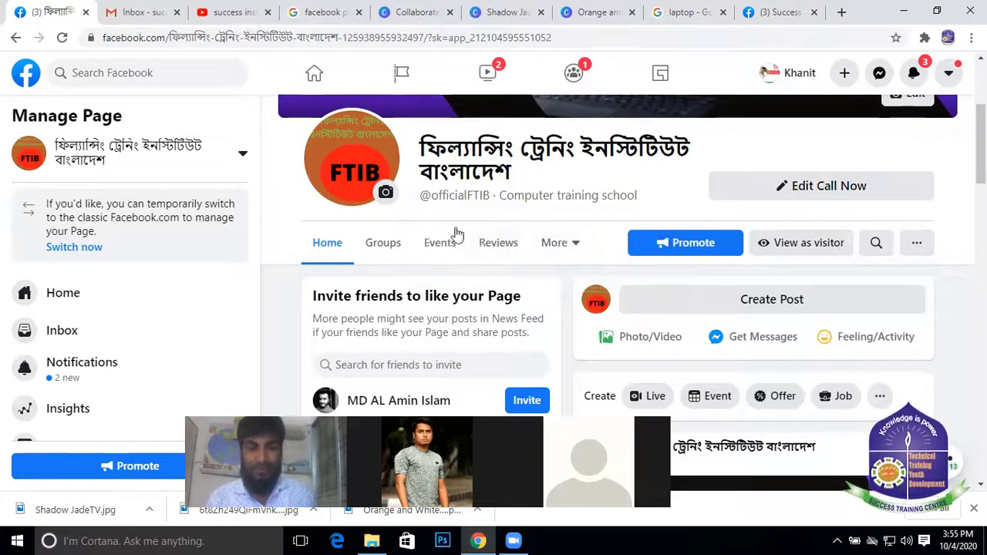
{"action": "scroll", "coordinate": [594, 245], "scroll_direction": "down", "scroll_amount": 1}
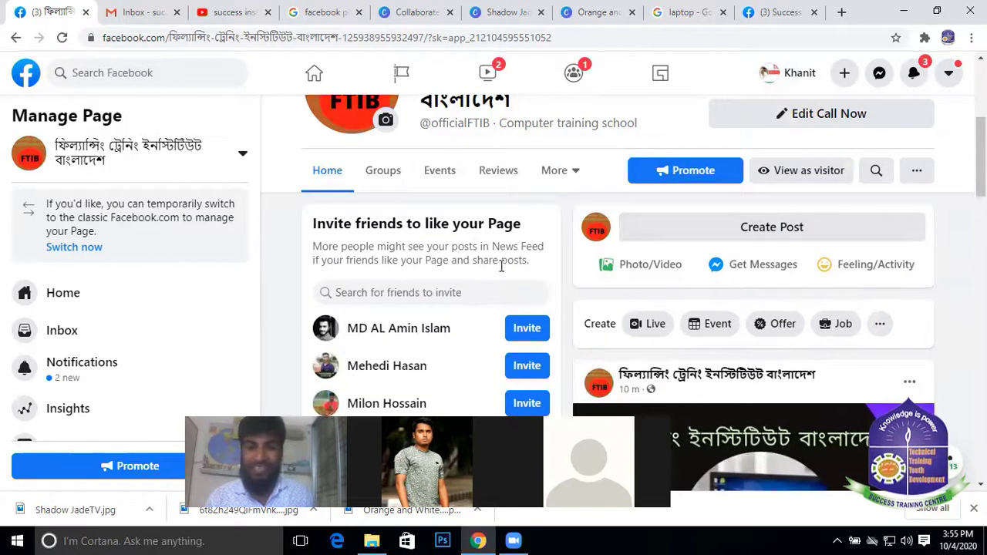
{"action": "left_click", "coordinate": [575, 175]}
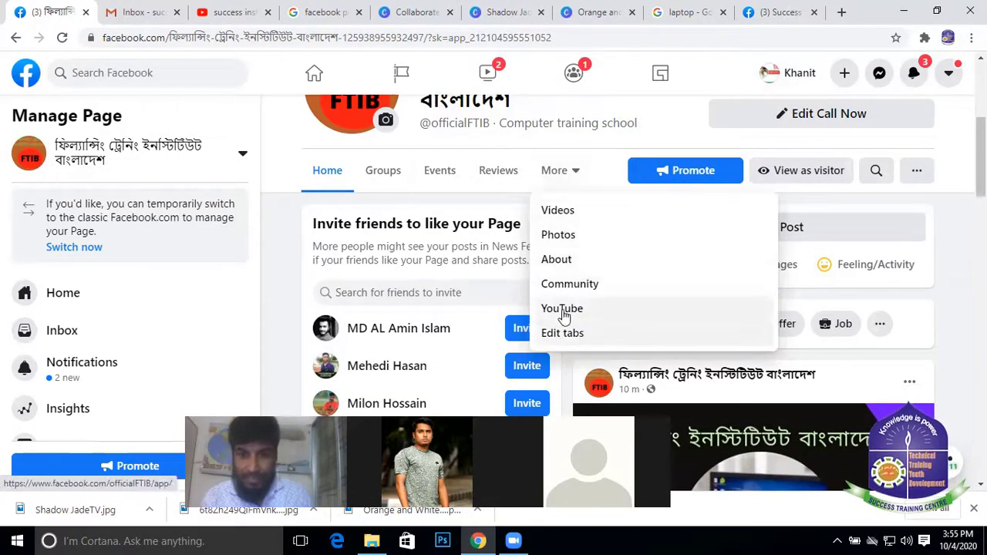
{"action": "scroll", "coordinate": [166, 320], "scroll_direction": "down", "scroll_amount": 2}
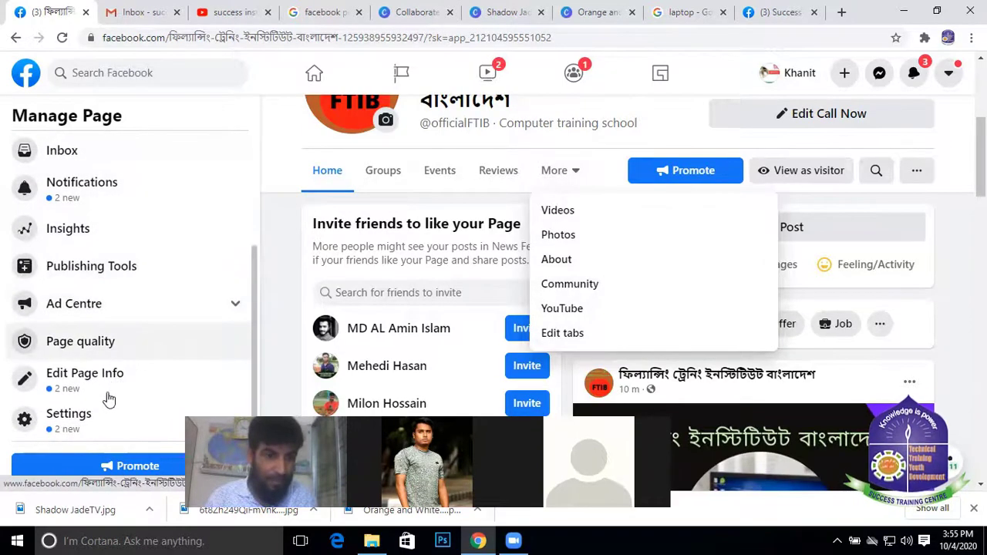
{"action": "scroll", "coordinate": [147, 177], "scroll_direction": "up", "scroll_amount": 2}
{"action": "scroll", "coordinate": [584, 282], "scroll_direction": "down", "scroll_amount": 2}
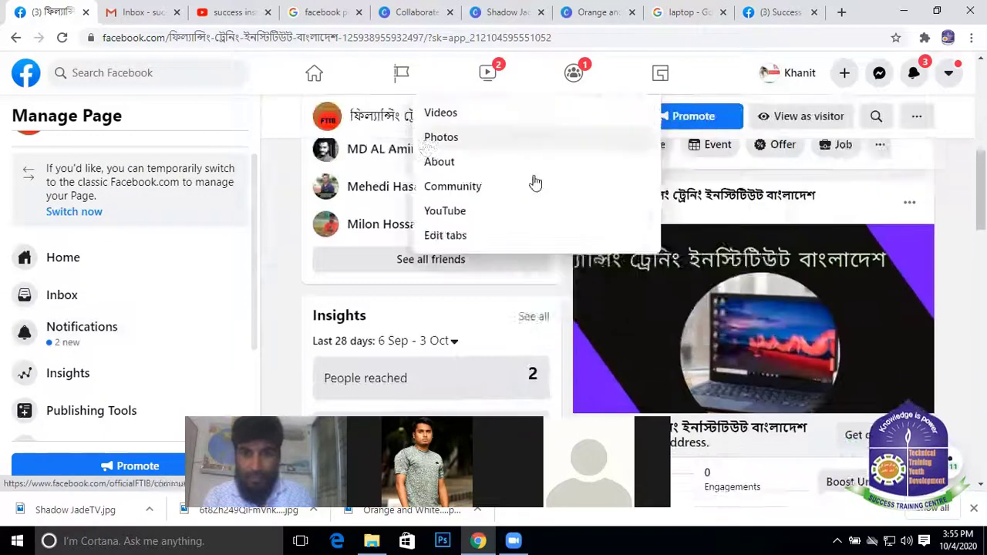
{"action": "scroll", "coordinate": [651, 197], "scroll_direction": "up", "scroll_amount": 4}
{"action": "scroll", "coordinate": [651, 197], "scroll_direction": "down", "scroll_amount": 2}
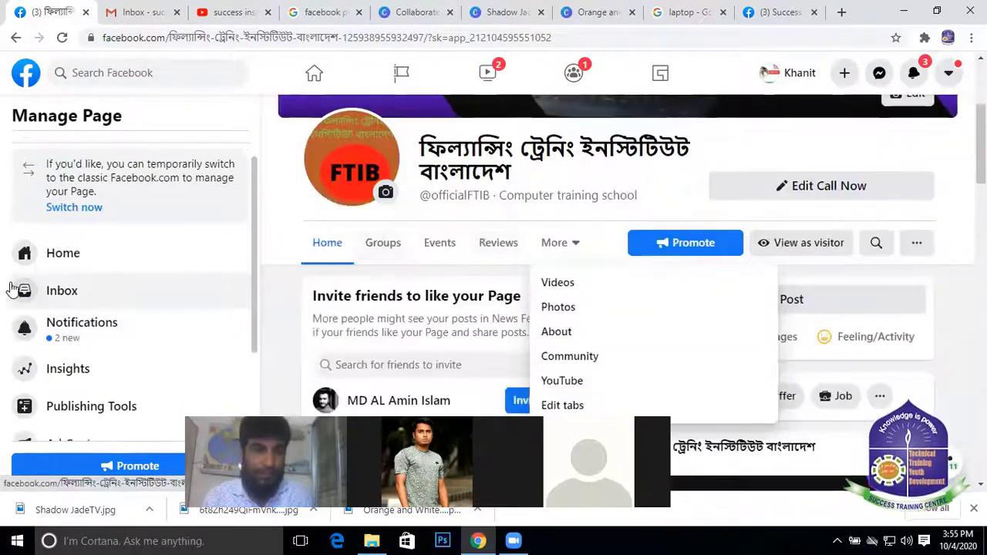
{"action": "scroll", "coordinate": [46, 324], "scroll_direction": "down", "scroll_amount": 2}
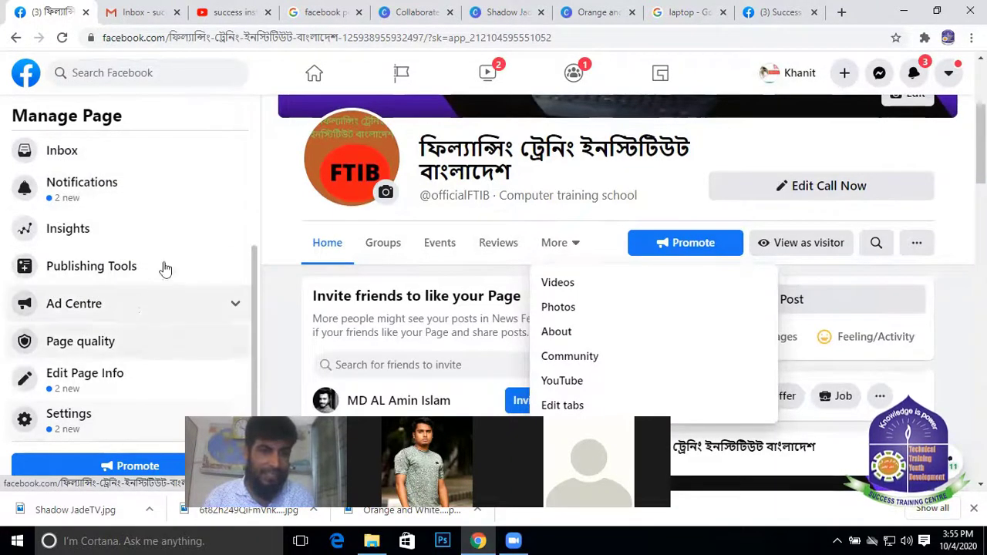
{"action": "scroll", "coordinate": [617, 258], "scroll_direction": "down", "scroll_amount": 1}
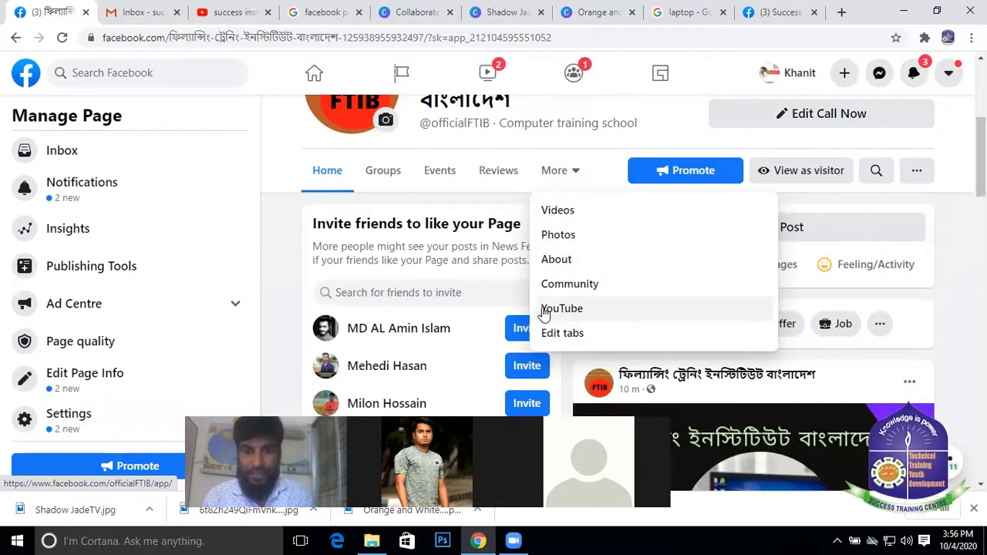
{"action": "left_click", "coordinate": [569, 309]}
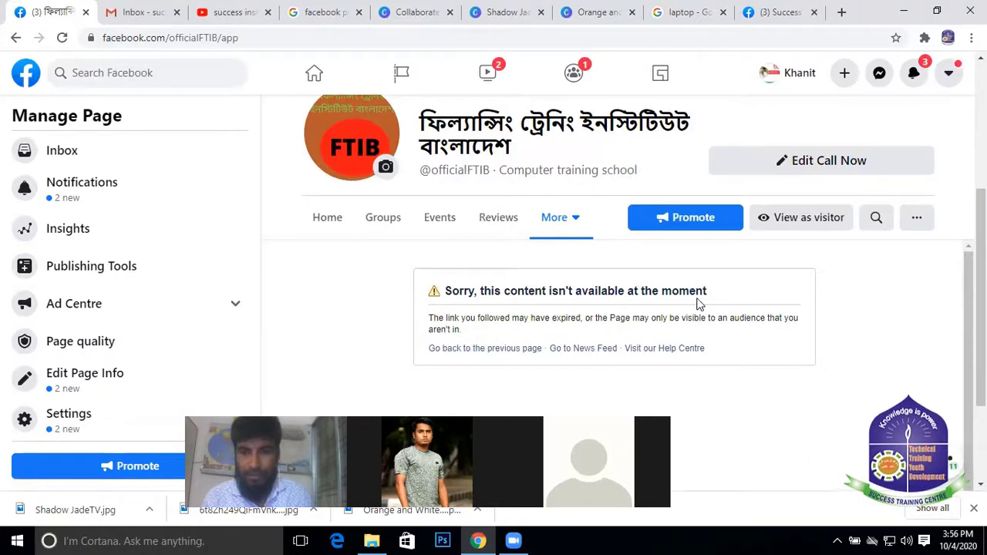
Check the page's other actions menu, reopen the YouTube tab, then go back to the Home tab
{"action": "left_click", "coordinate": [919, 224]}
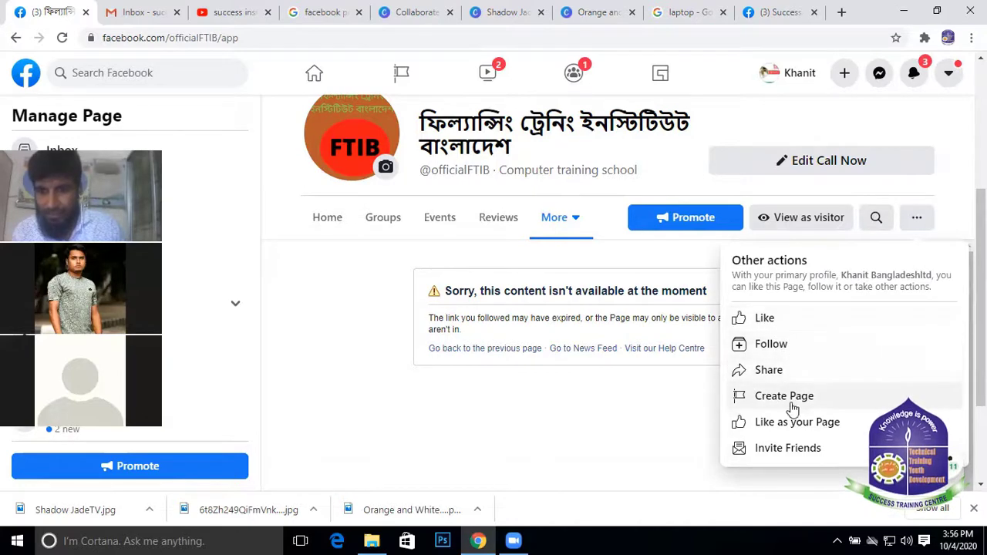
{"action": "left_click", "coordinate": [540, 431]}
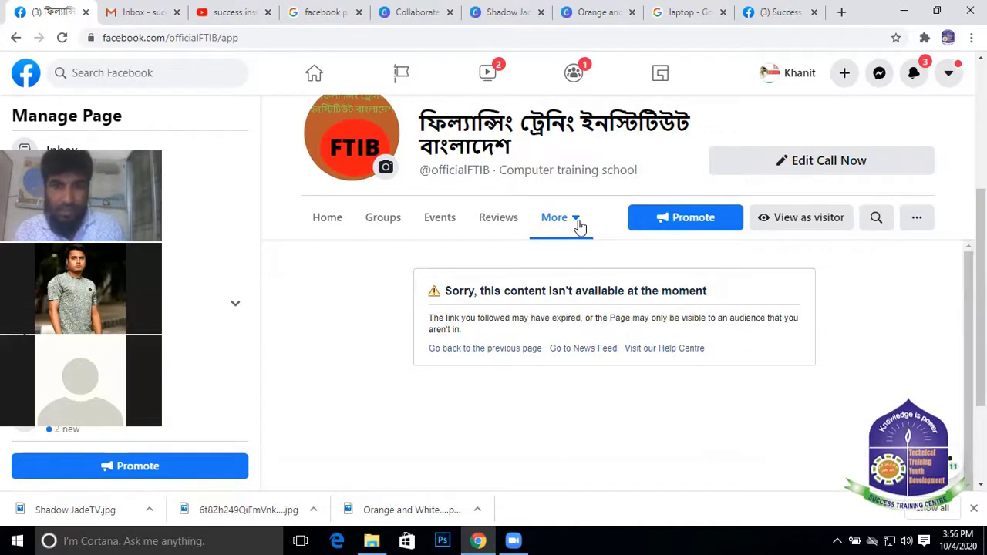
{"action": "left_click", "coordinate": [577, 221]}
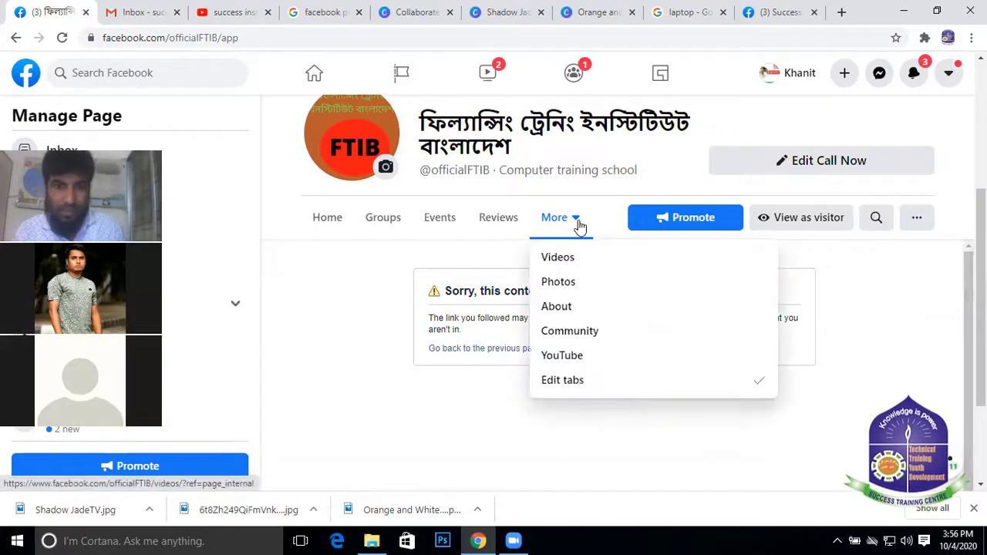
{"action": "left_click", "coordinate": [563, 355]}
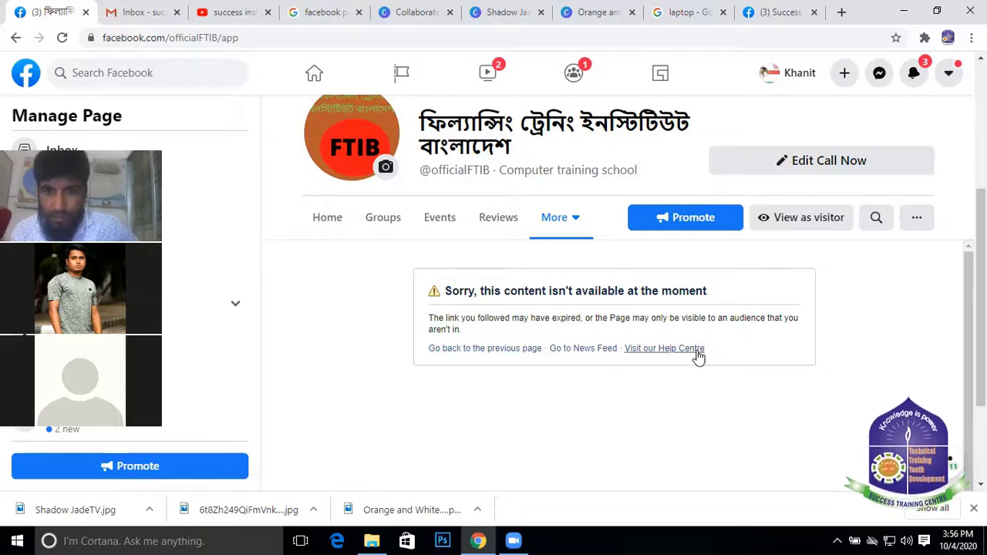
{"action": "left_click", "coordinate": [469, 351]}
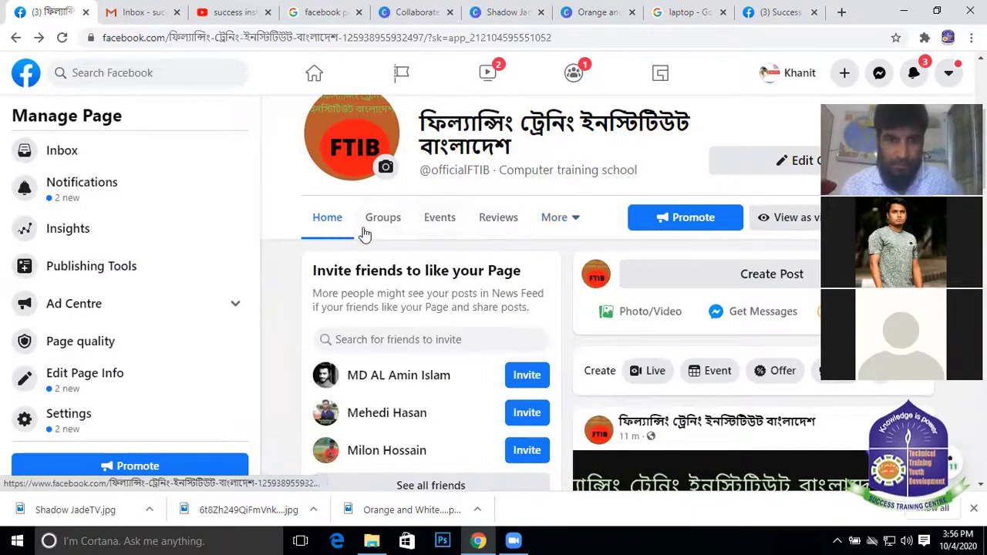
Choose Edit tabs from the More tab list to reach the Templates and tabs settings
{"action": "left_click", "coordinate": [584, 221]}
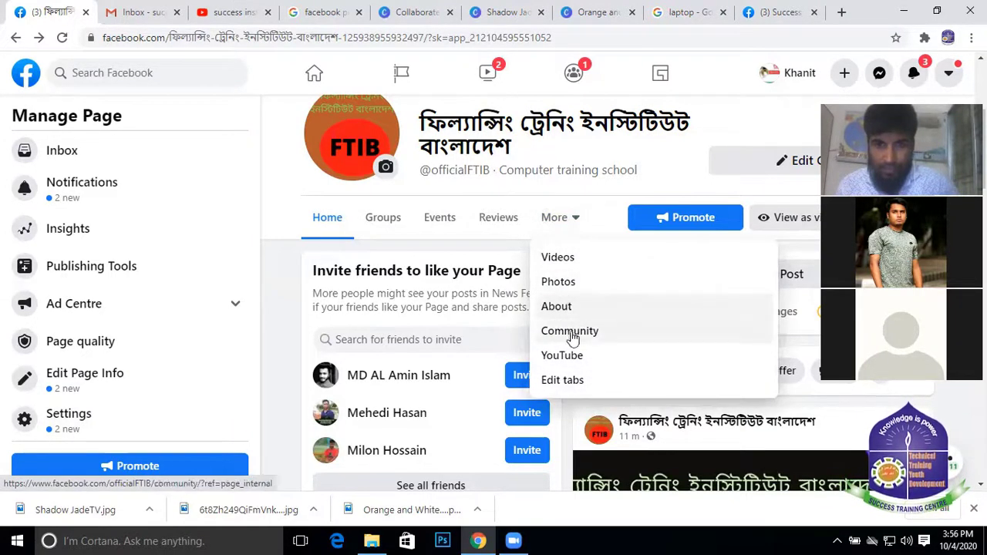
{"action": "left_click", "coordinate": [575, 381]}
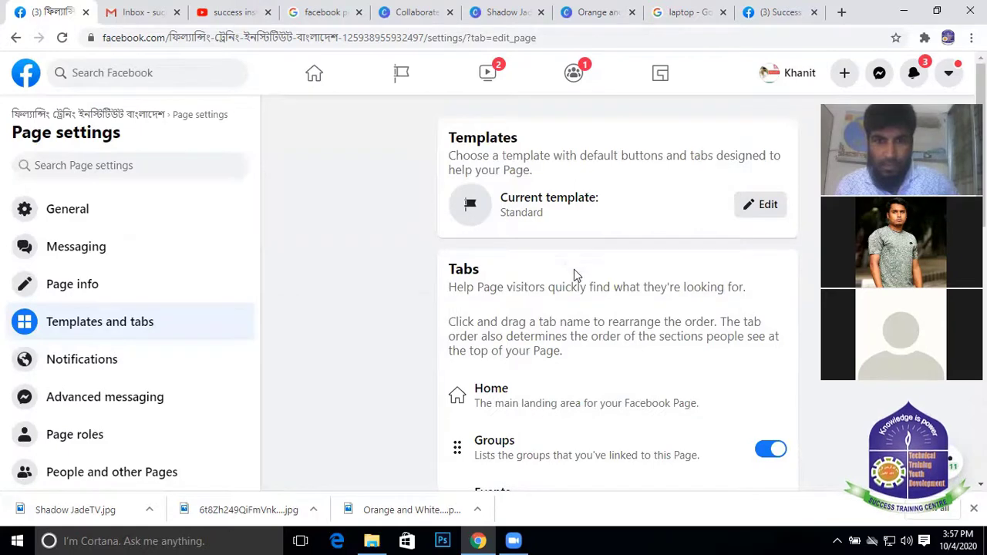
Scroll down the Tabs list and switch on the Services tab
{"action": "scroll", "coordinate": [574, 271], "scroll_direction": "down", "scroll_amount": 1}
{"action": "scroll", "coordinate": [558, 317], "scroll_direction": "down", "scroll_amount": 1}
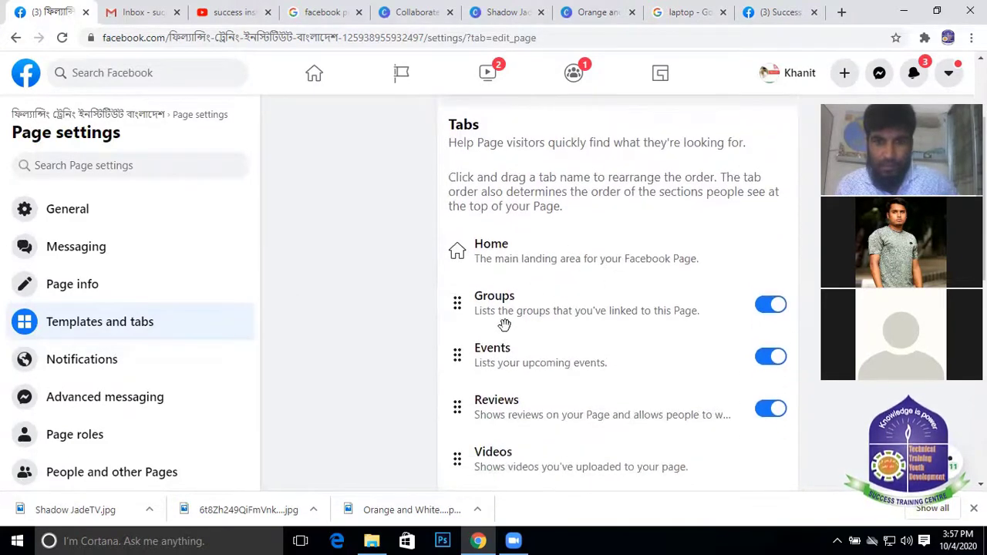
{"action": "scroll", "coordinate": [505, 324], "scroll_direction": "down", "scroll_amount": 1}
{"action": "scroll", "coordinate": [531, 342], "scroll_direction": "down", "scroll_amount": 2}
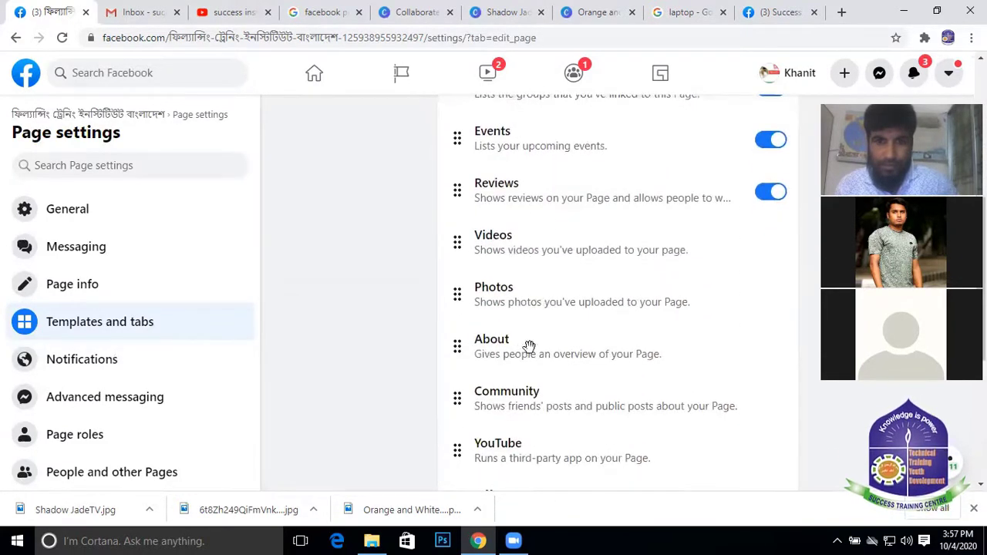
{"action": "scroll", "coordinate": [544, 358], "scroll_direction": "down", "scroll_amount": 2}
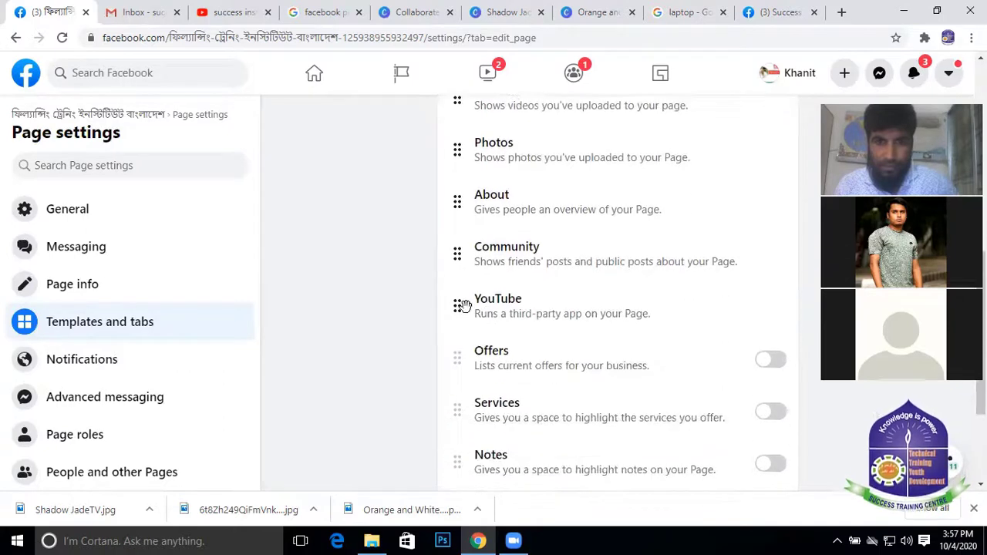
{"action": "scroll", "coordinate": [563, 257], "scroll_direction": "down", "scroll_amount": 1}
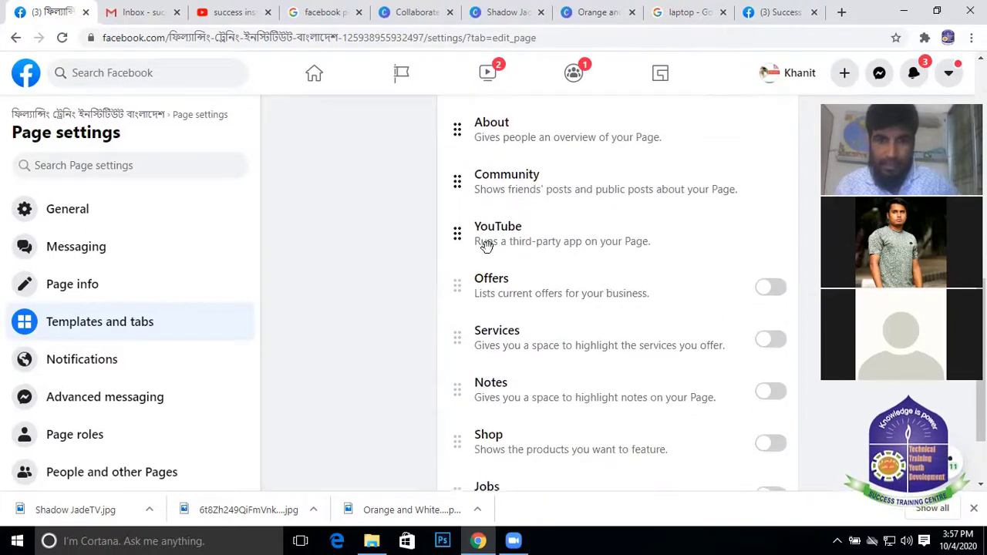
{"action": "scroll", "coordinate": [584, 293], "scroll_direction": "down", "scroll_amount": 1}
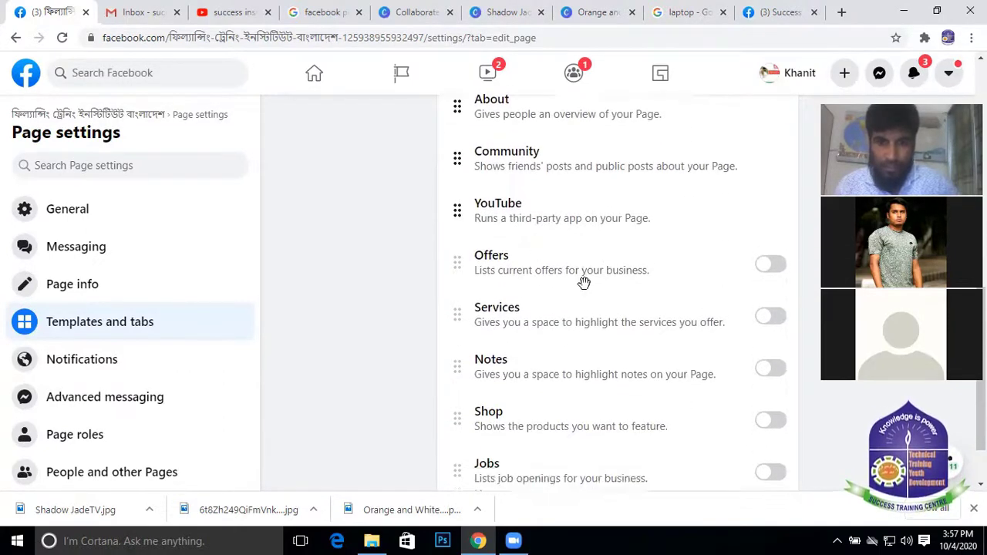
{"action": "left_click", "coordinate": [765, 271]}
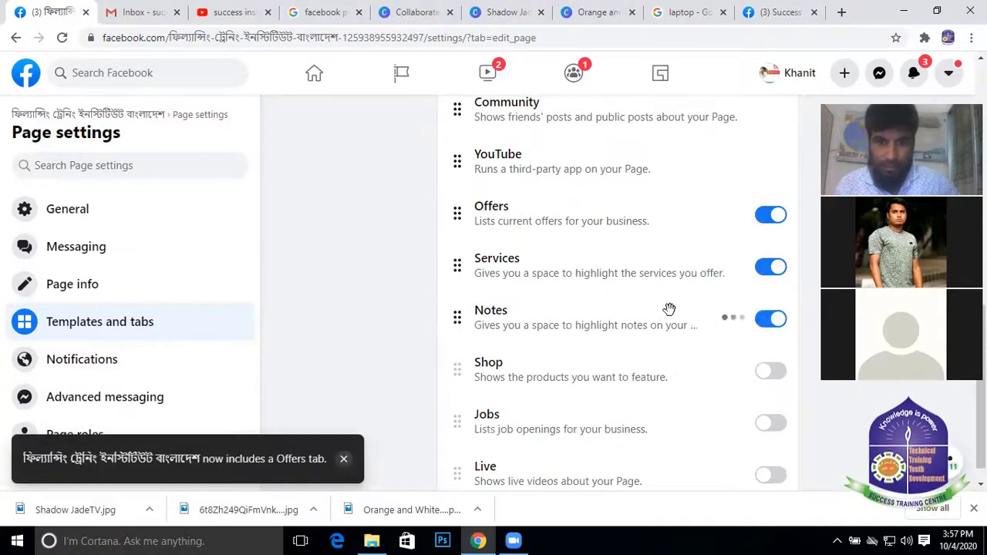
Drag the YouTube tab higher in the page's tab order
{"action": "scroll", "coordinate": [669, 309], "scroll_direction": "down", "scroll_amount": 1}
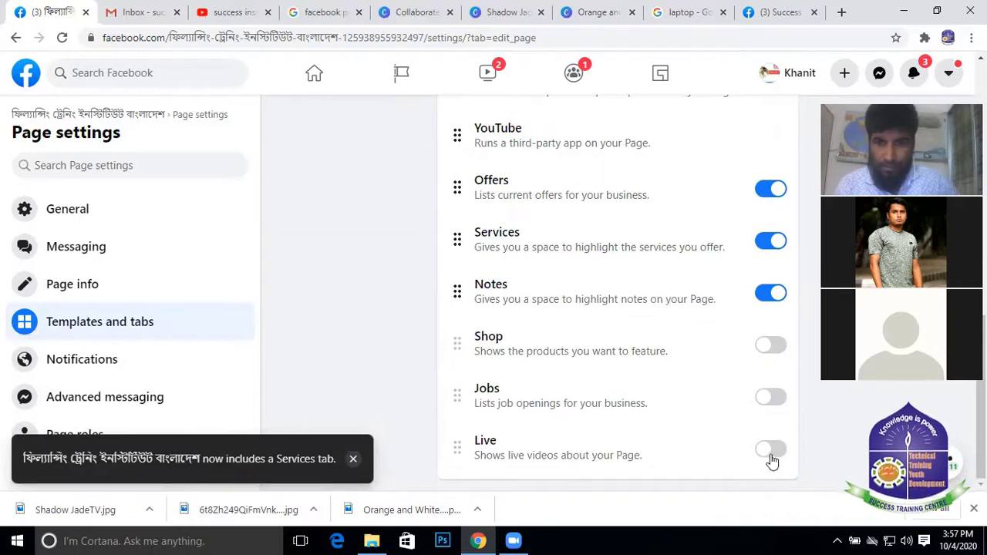
{"action": "scroll", "coordinate": [595, 297], "scroll_direction": "up", "scroll_amount": 4}
{"action": "scroll", "coordinate": [595, 297], "scroll_direction": "down", "scroll_amount": 3}
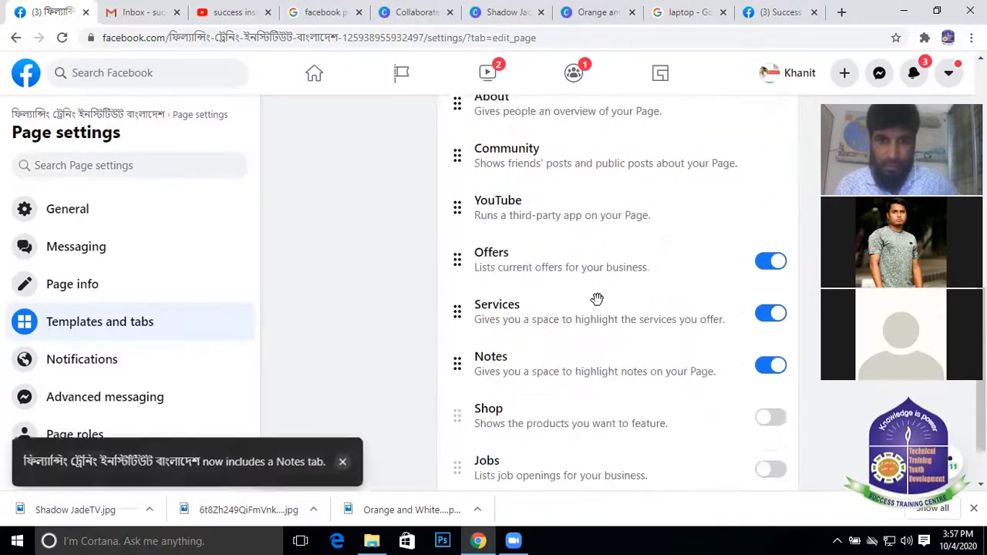
{"action": "scroll", "coordinate": [539, 254], "scroll_direction": "up", "scroll_amount": 1}
{"action": "scroll", "coordinate": [539, 254], "scroll_direction": "up", "scroll_amount": 1}
{"action": "left_click_drag", "start_coordinate": [457, 288], "coordinate": [457, 100]}
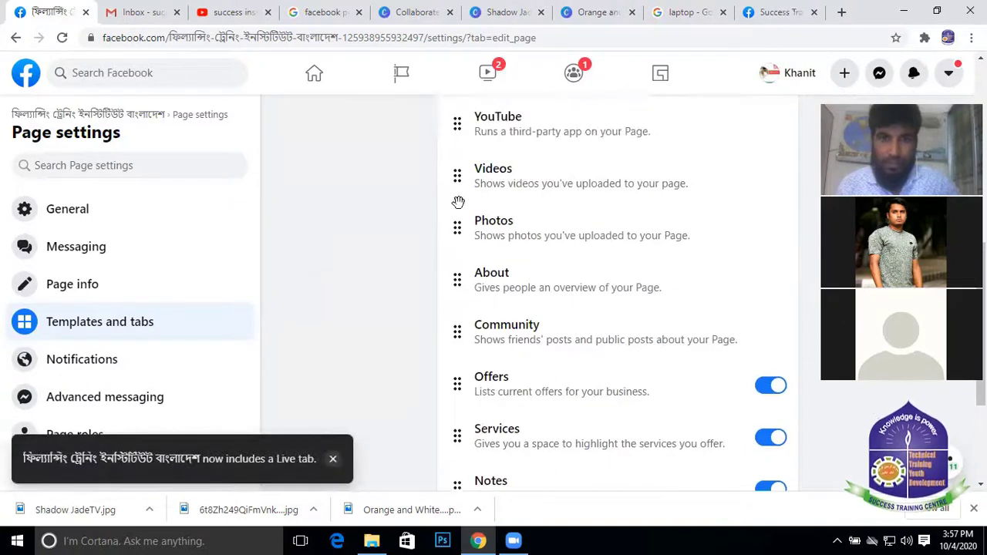
{"action": "scroll", "coordinate": [480, 303], "scroll_direction": "up", "scroll_amount": 2}
{"action": "scroll", "coordinate": [486, 316], "scroll_direction": "down", "scroll_amount": 3}
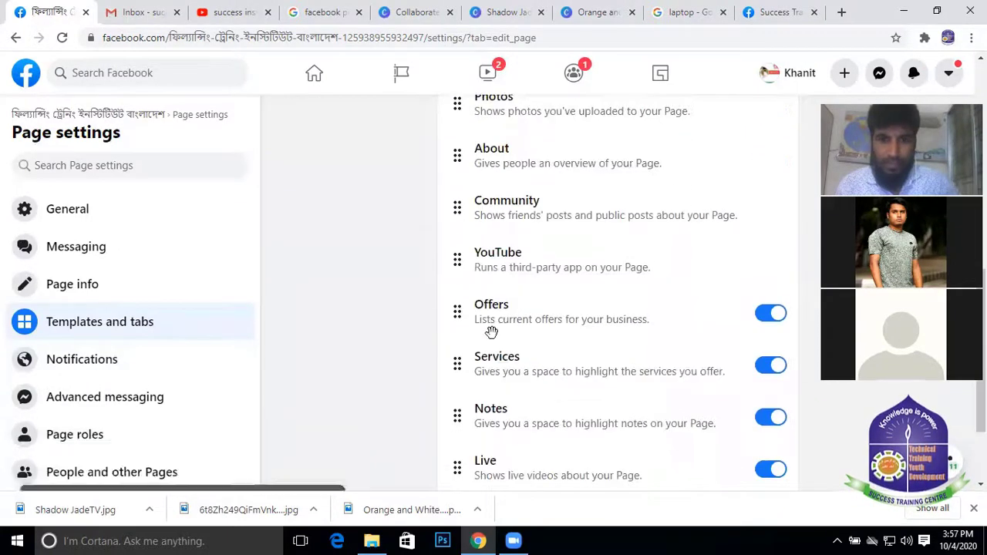
{"action": "scroll", "coordinate": [491, 333], "scroll_direction": "up", "scroll_amount": 2}
Try dragging the YouTube tab above Reviews, dismissing the something-went-wrong errors
{"action": "left_click_drag", "start_coordinate": [458, 408], "coordinate": [457, 147]}
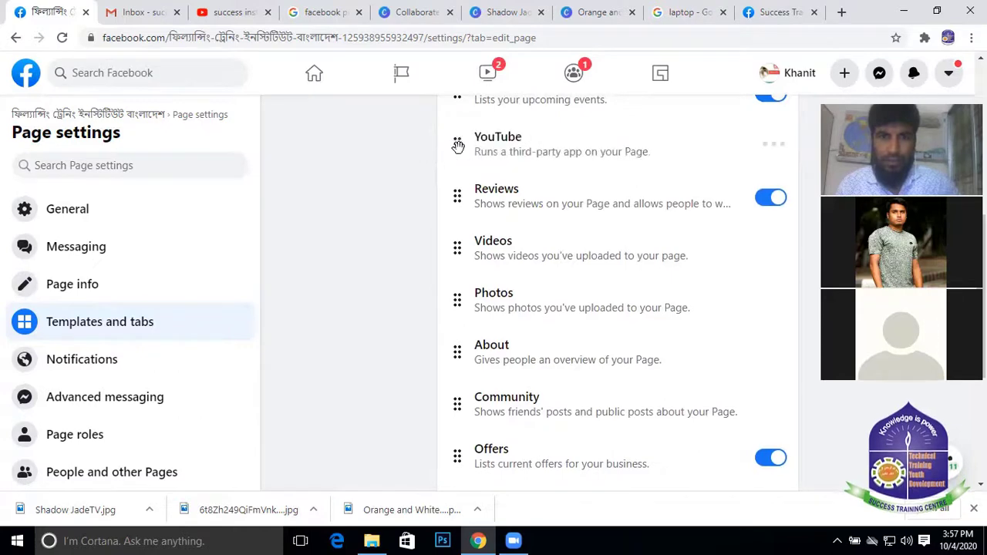
{"action": "left_click", "coordinate": [637, 315]}
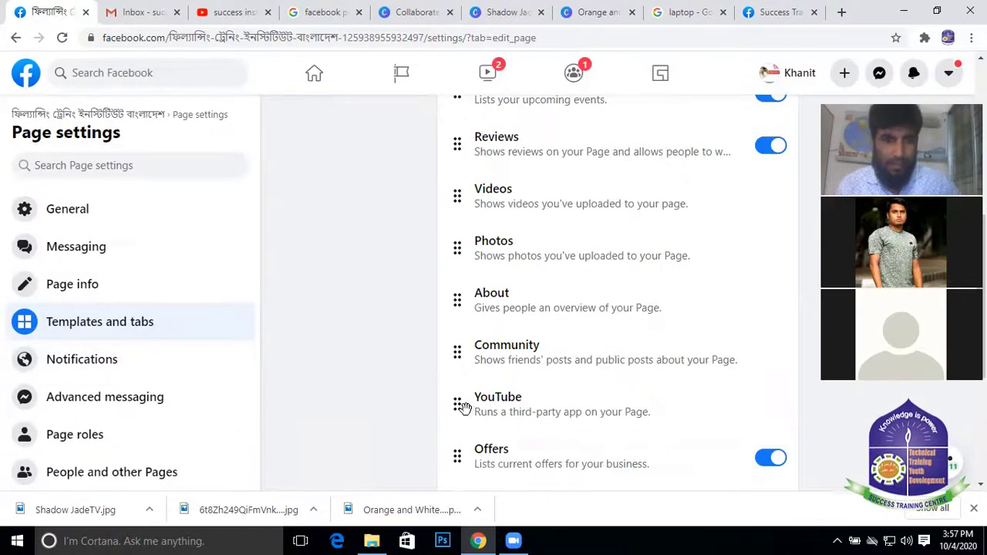
{"action": "left_click_drag", "start_coordinate": [462, 407], "coordinate": [467, 141]}
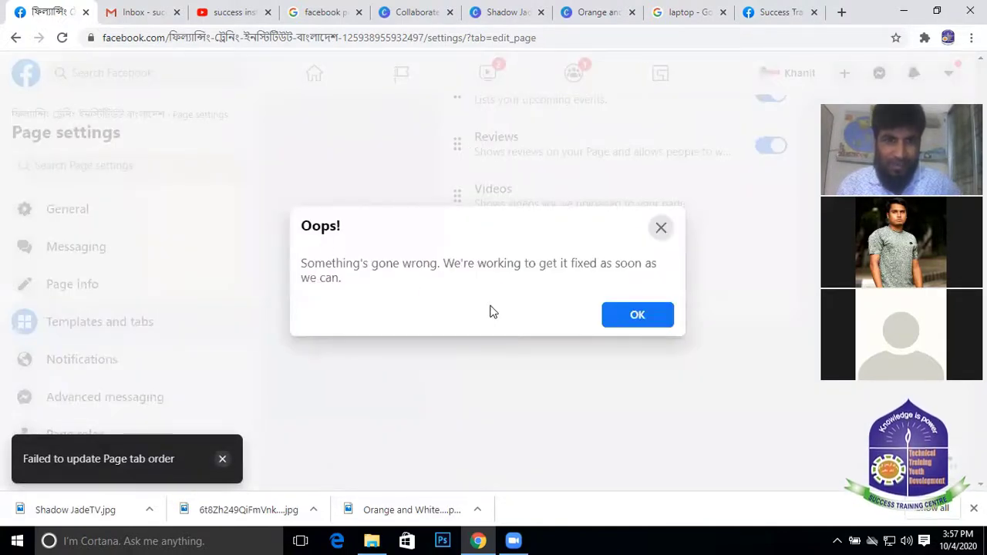
{"action": "left_click", "coordinate": [637, 316]}
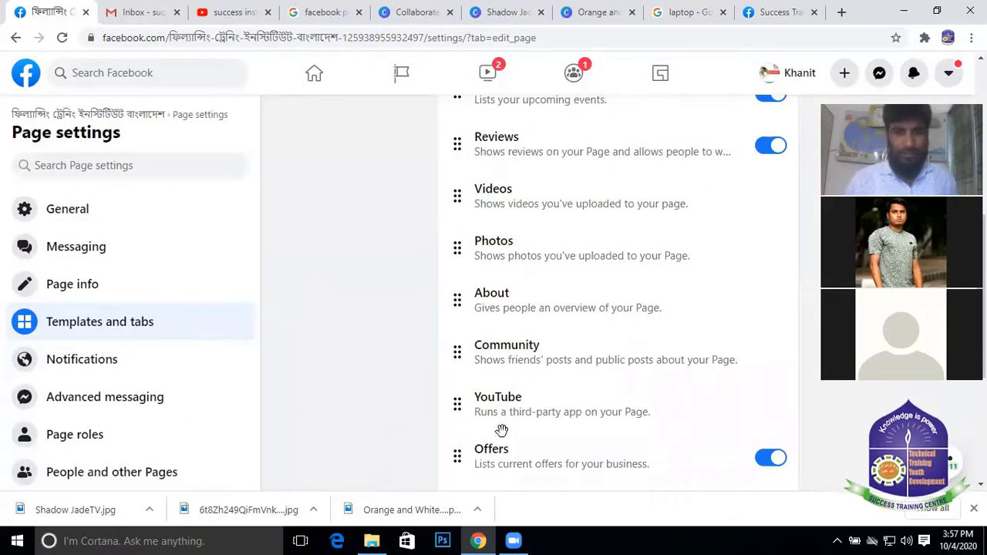
{"action": "left_click_drag", "start_coordinate": [455, 407], "coordinate": [451, 406]}
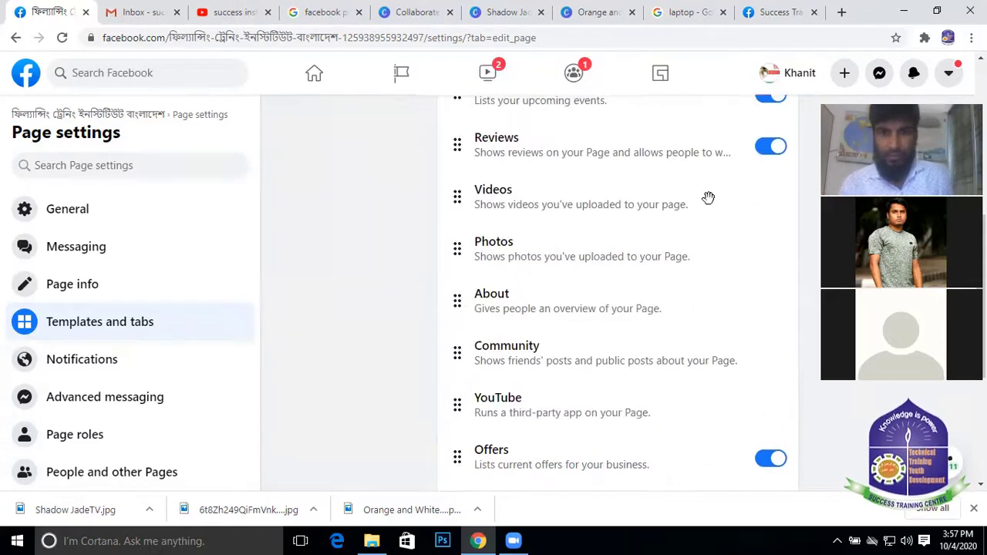
Review the resulting tab order, then go back to the page's main view
{"action": "scroll", "coordinate": [709, 198], "scroll_direction": "up", "scroll_amount": 5}
{"action": "scroll", "coordinate": [716, 396], "scroll_direction": "down", "scroll_amount": 1}
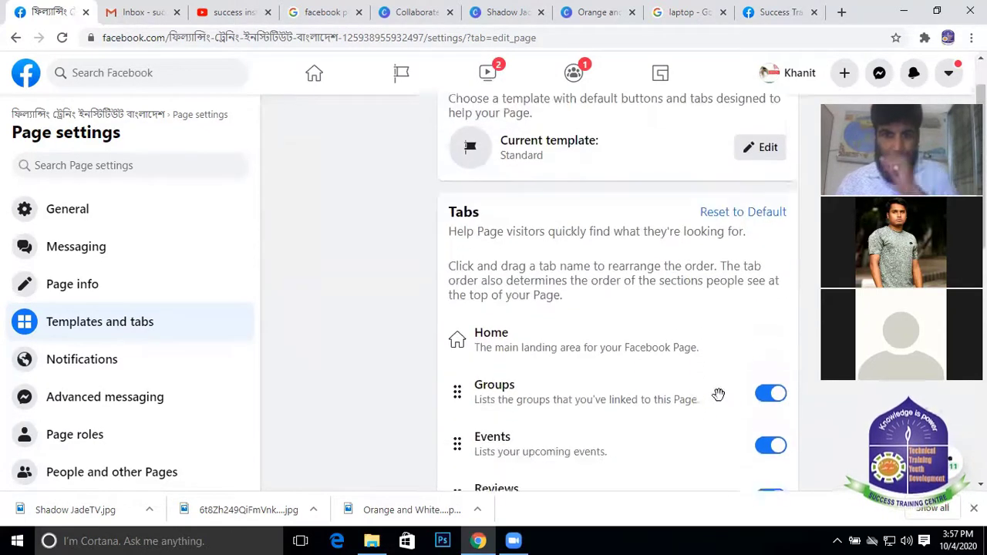
{"action": "scroll", "coordinate": [549, 309], "scroll_direction": "down", "scroll_amount": 2}
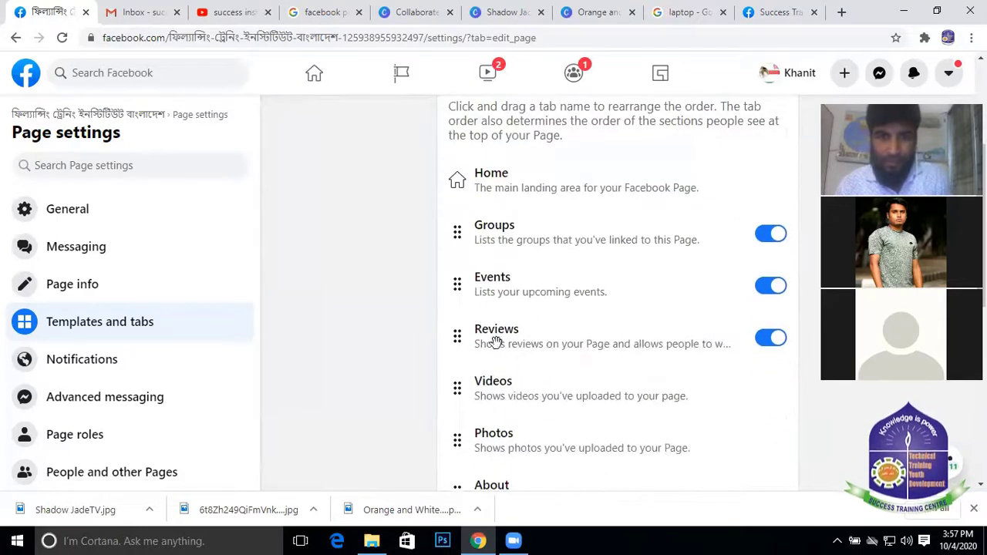
{"action": "scroll", "coordinate": [231, 409], "scroll_direction": "down", "scroll_amount": 4}
{"action": "scroll", "coordinate": [579, 434], "scroll_direction": "down", "scroll_amount": 6}
{"action": "scroll", "coordinate": [586, 383], "scroll_direction": "up", "scroll_amount": 4}
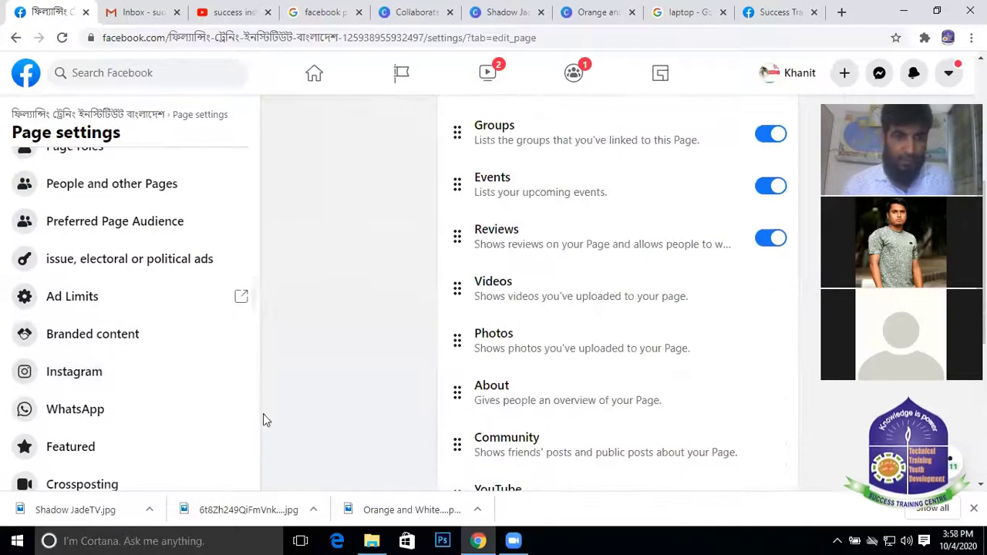
{"action": "scroll", "coordinate": [193, 365], "scroll_direction": "down", "scroll_amount": 2}
{"action": "scroll", "coordinate": [599, 335], "scroll_direction": "up", "scroll_amount": 2}
{"action": "scroll", "coordinate": [132, 308], "scroll_direction": "up", "scroll_amount": 5}
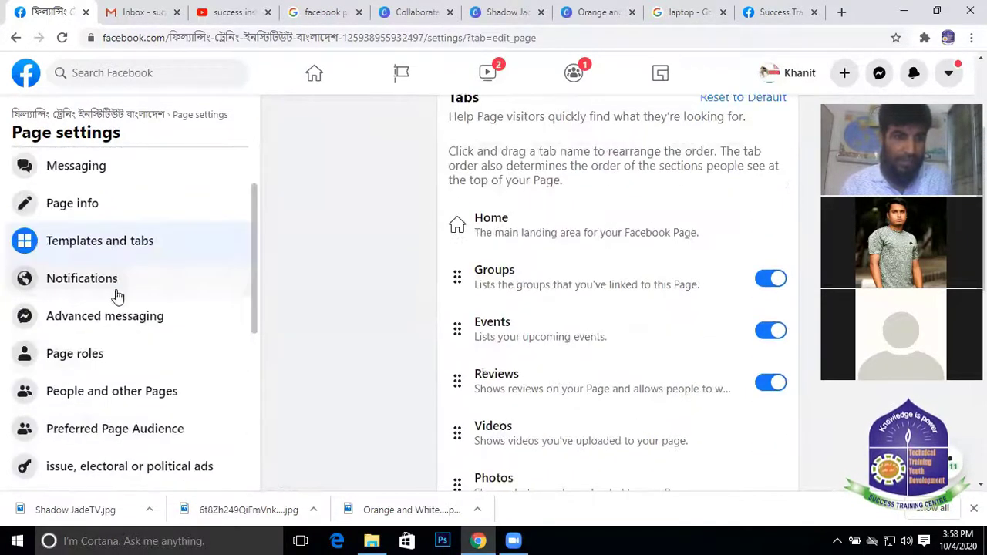
{"action": "scroll", "coordinate": [123, 277], "scroll_direction": "down", "scroll_amount": 3}
{"action": "scroll", "coordinate": [155, 255], "scroll_direction": "up", "scroll_amount": 5}
{"action": "scroll", "coordinate": [572, 234], "scroll_direction": "up", "scroll_amount": 2}
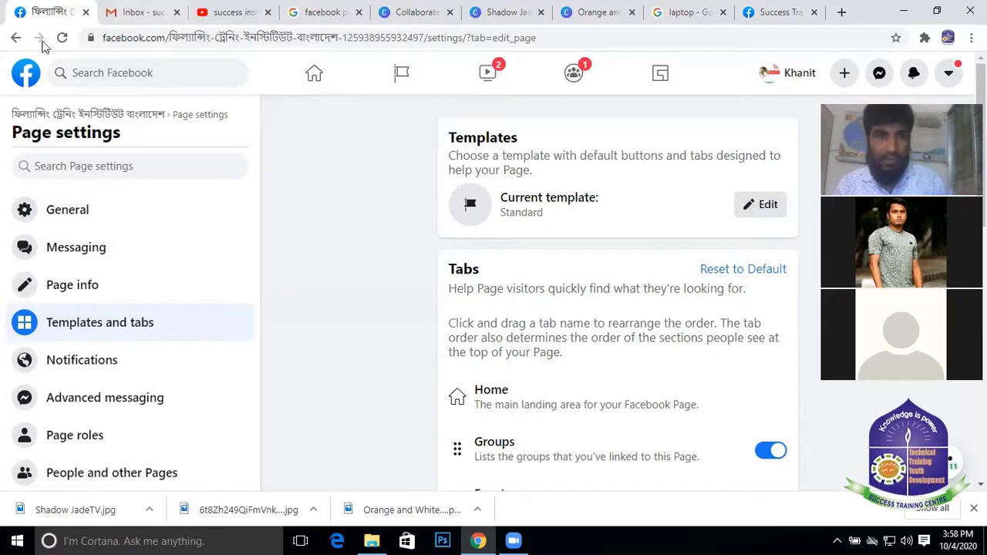
{"action": "left_click", "coordinate": [17, 38]}
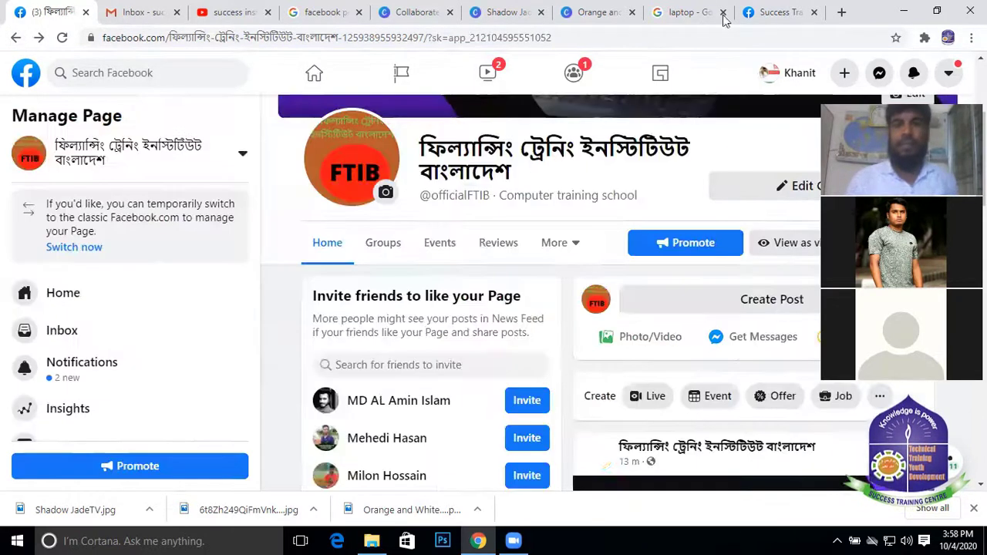
Switch to the Success Training Center of Bangladesh tab and scroll through its posts
{"action": "left_click", "coordinate": [777, 11]}
{"action": "scroll", "coordinate": [447, 308], "scroll_direction": "down", "scroll_amount": 7}
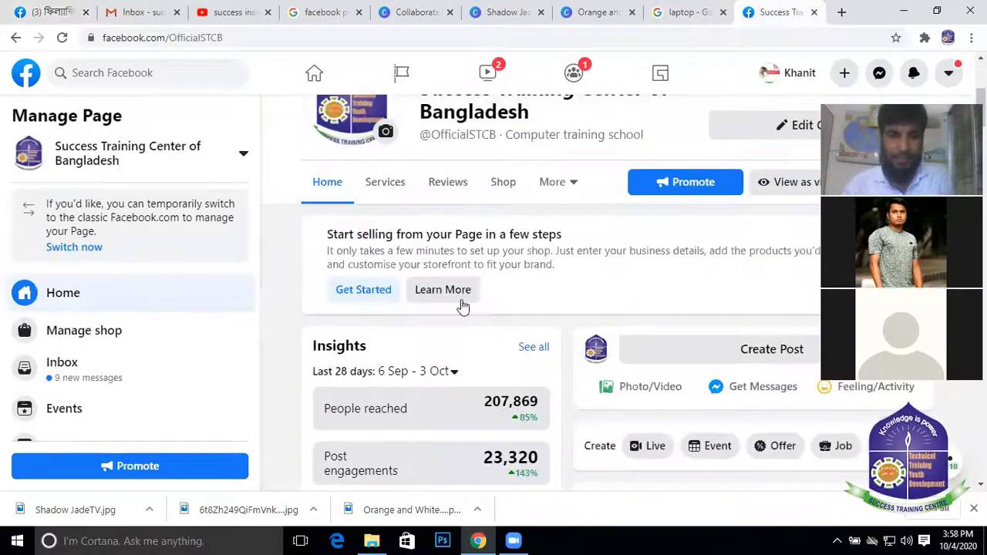
{"action": "scroll", "coordinate": [412, 333], "scroll_direction": "down", "scroll_amount": 6}
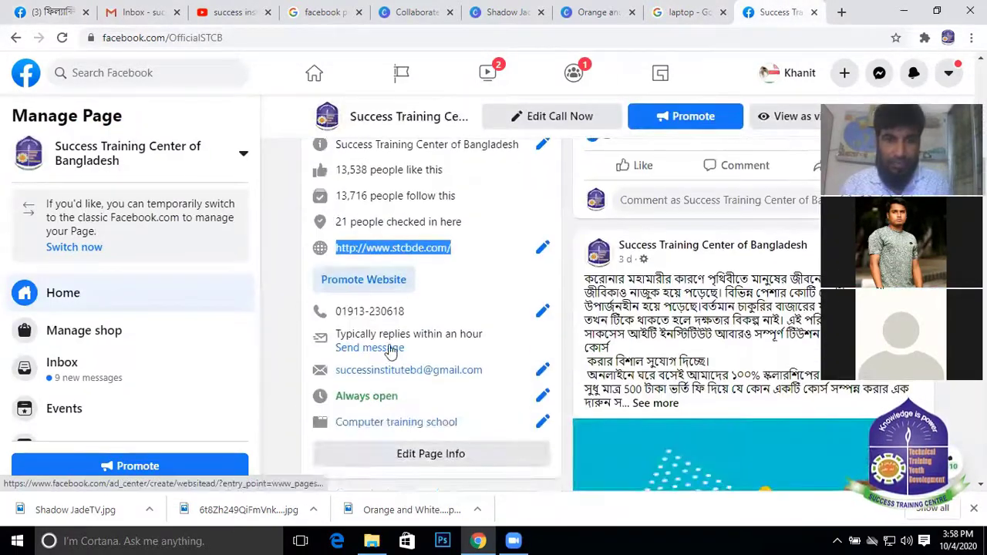
{"action": "scroll", "coordinate": [416, 255], "scroll_direction": "down", "scroll_amount": 1}
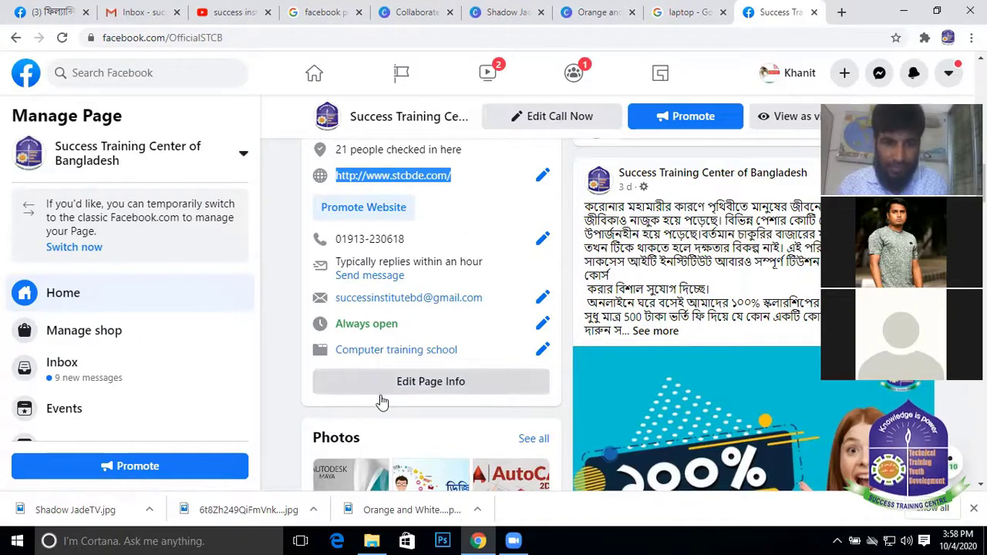
{"action": "scroll", "coordinate": [378, 404], "scroll_direction": "down", "scroll_amount": 2}
{"action": "scroll", "coordinate": [430, 315], "scroll_direction": "up", "scroll_amount": 1}
{"action": "scroll", "coordinate": [430, 315], "scroll_direction": "up", "scroll_amount": 10}
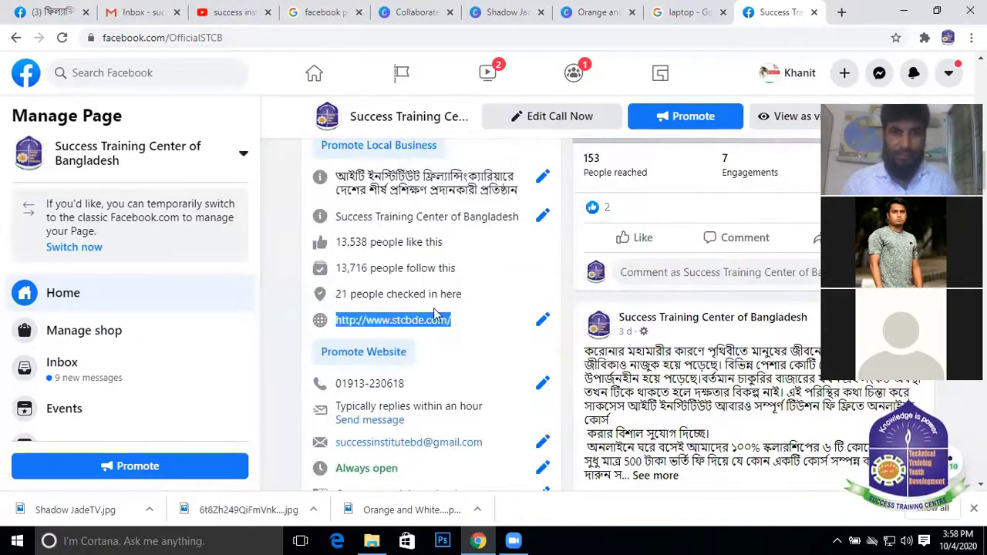
{"action": "scroll", "coordinate": [374, 272], "scroll_direction": "down", "scroll_amount": 12}
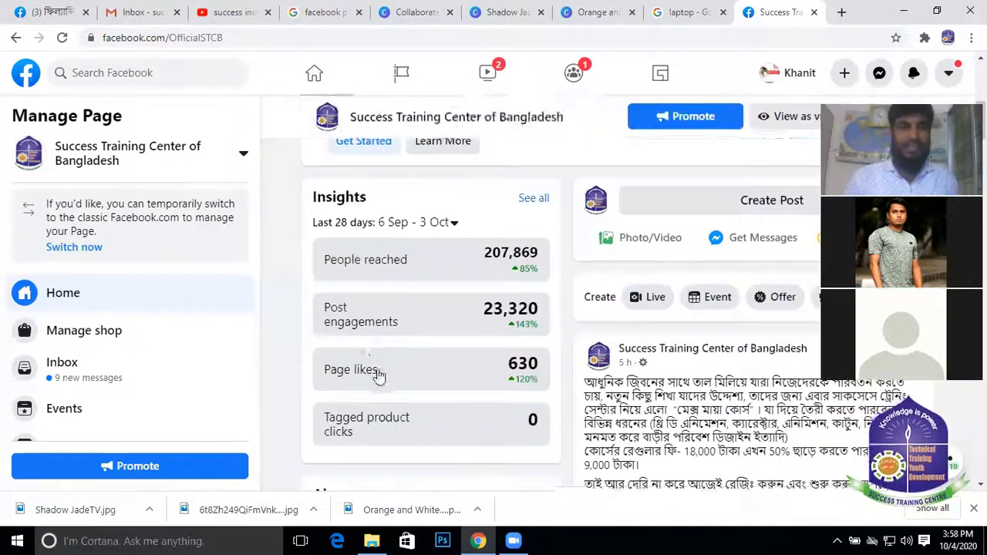
{"action": "scroll", "coordinate": [337, 168], "scroll_direction": "up", "scroll_amount": 6}
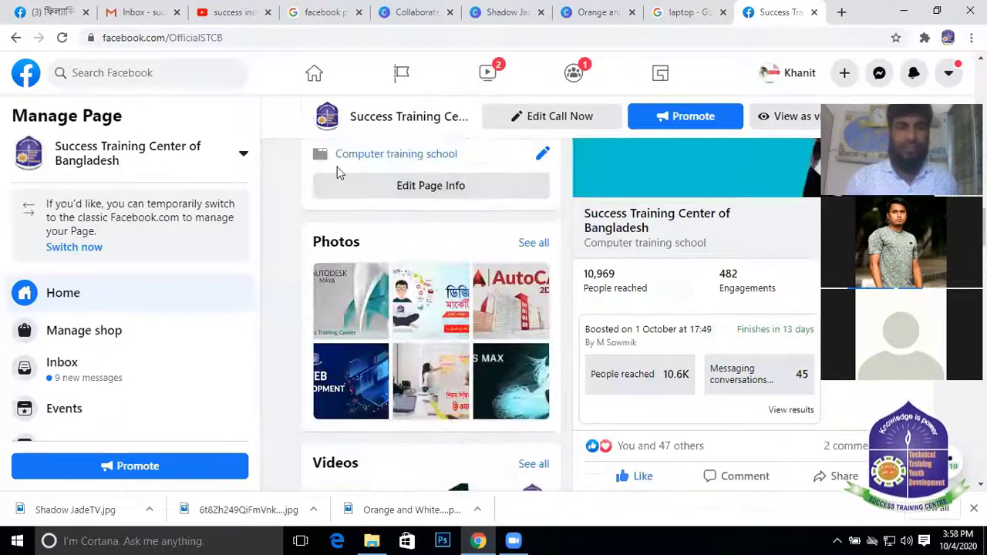
{"action": "left_click", "coordinate": [54, 8]}
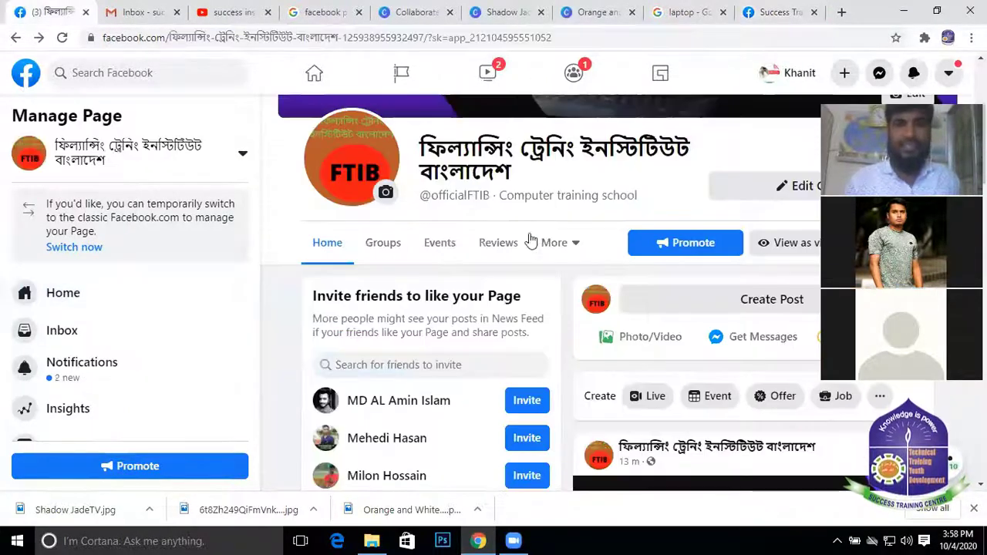
{"action": "scroll", "coordinate": [540, 193], "scroll_direction": "up", "scroll_amount": 3}
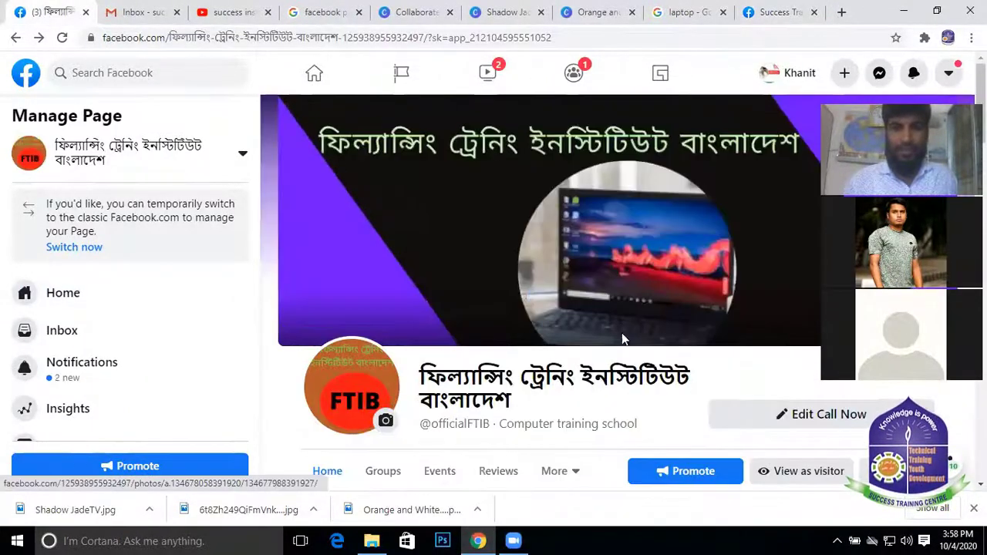
{"action": "scroll", "coordinate": [622, 339], "scroll_direction": "down", "scroll_amount": 3}
{"action": "scroll", "coordinate": [539, 309], "scroll_direction": "down", "scroll_amount": 5}
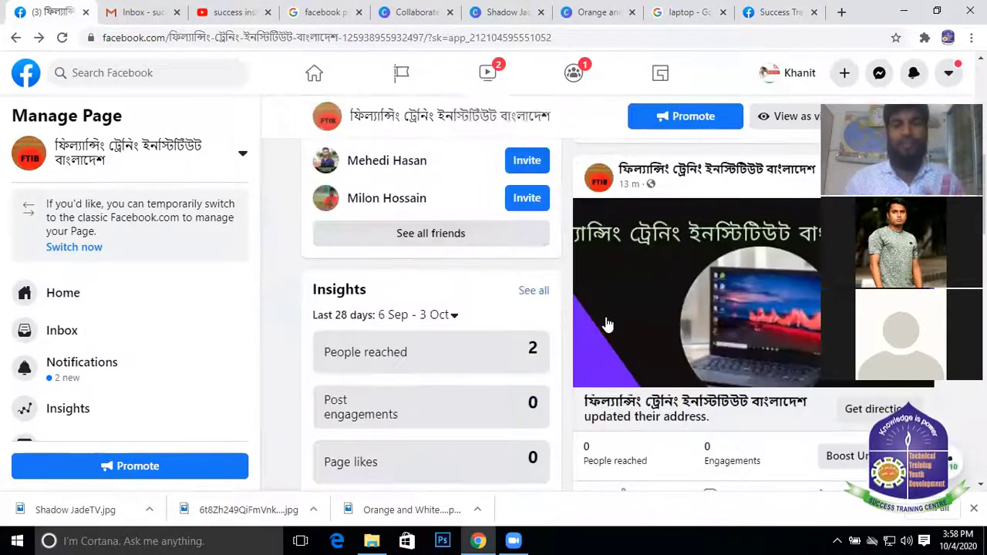
{"action": "scroll", "coordinate": [612, 321], "scroll_direction": "down", "scroll_amount": 1}
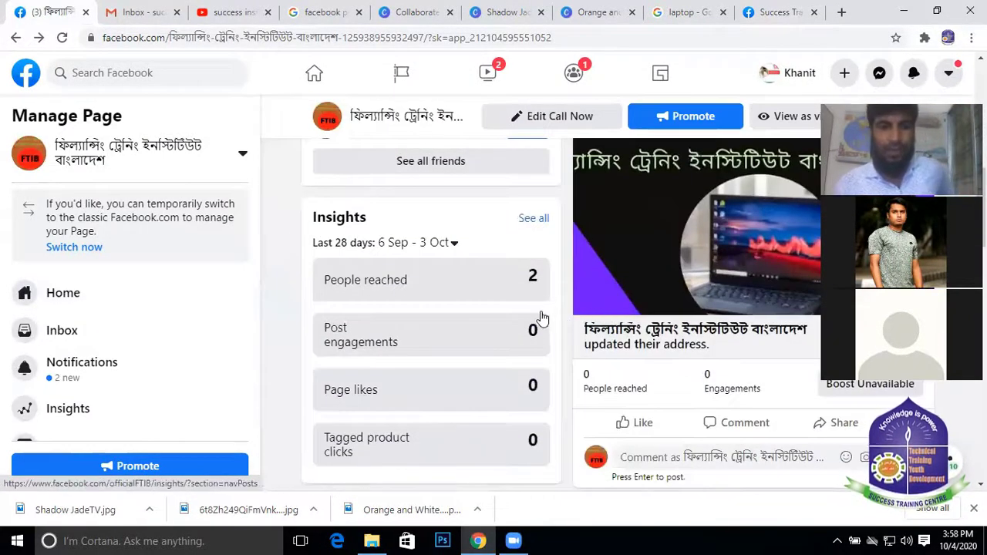
{"action": "scroll", "coordinate": [493, 308], "scroll_direction": "down", "scroll_amount": 5}
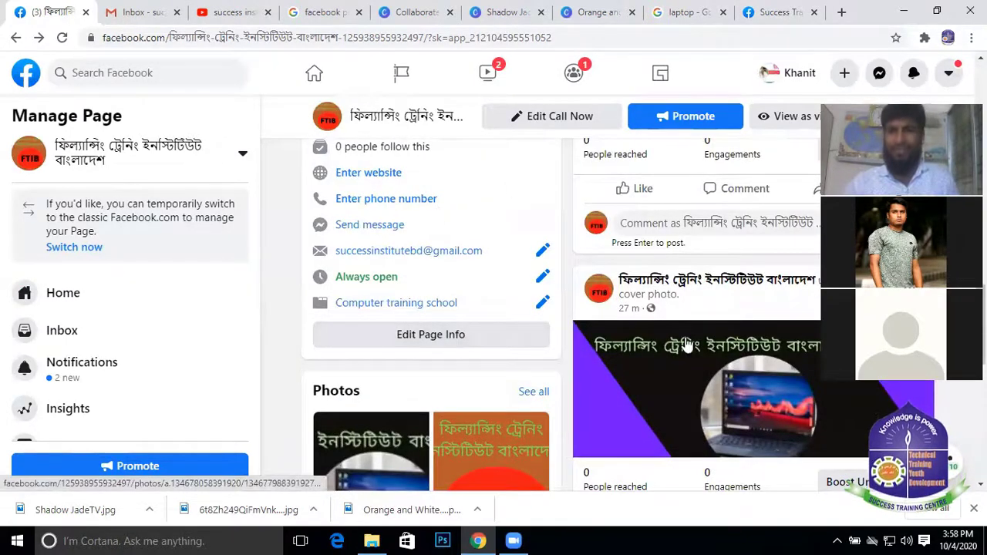
{"action": "scroll", "coordinate": [601, 248], "scroll_direction": "up", "scroll_amount": 3}
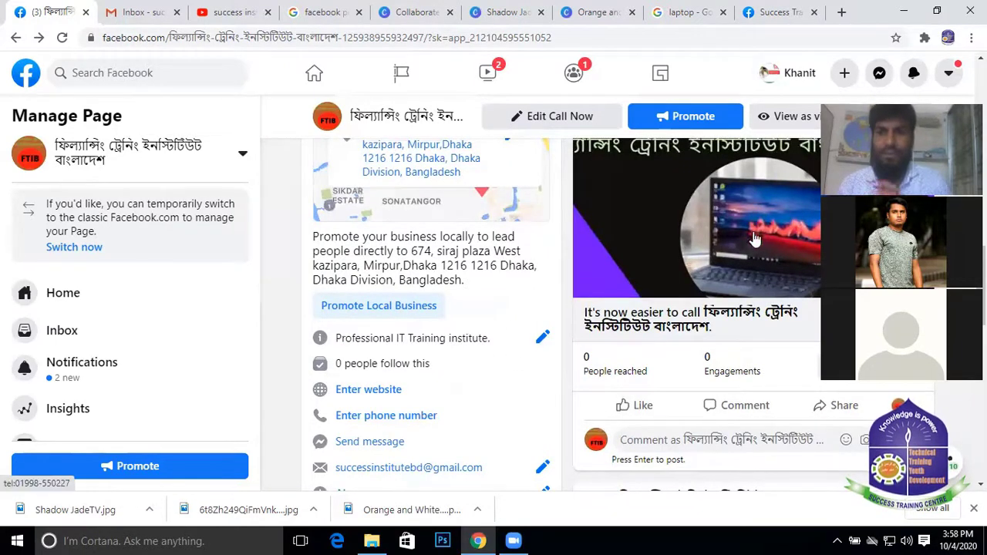
{"action": "scroll", "coordinate": [463, 364], "scroll_direction": "down", "scroll_amount": 2}
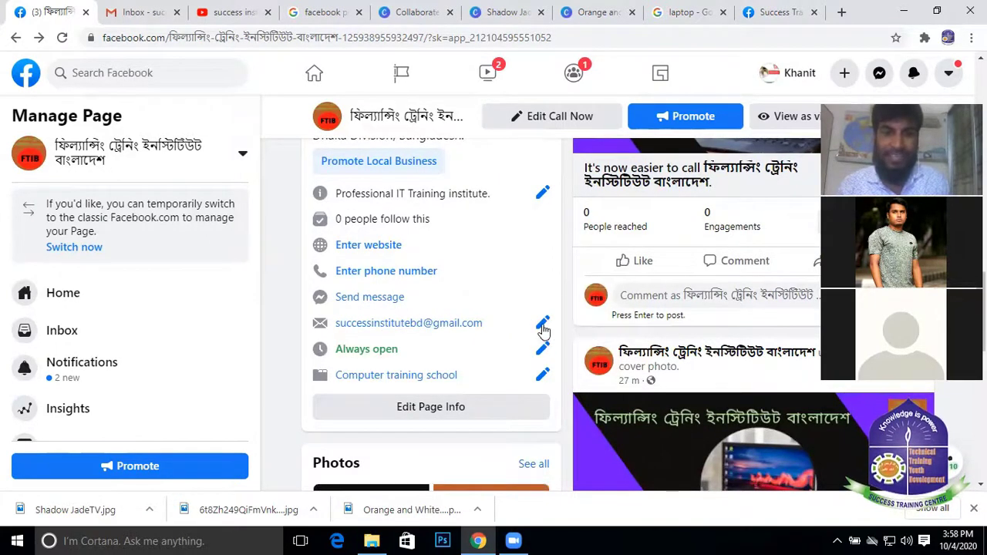
{"action": "scroll", "coordinate": [540, 343], "scroll_direction": "down", "scroll_amount": 3}
{"action": "scroll", "coordinate": [702, 304], "scroll_direction": "down", "scroll_amount": 5}
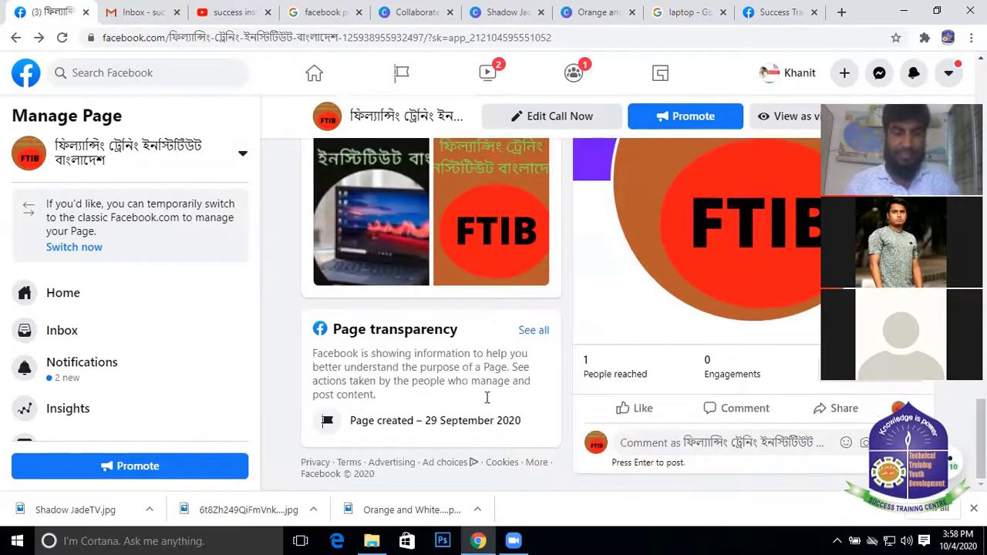
{"action": "scroll", "coordinate": [49, 331], "scroll_direction": "down", "scroll_amount": 3}
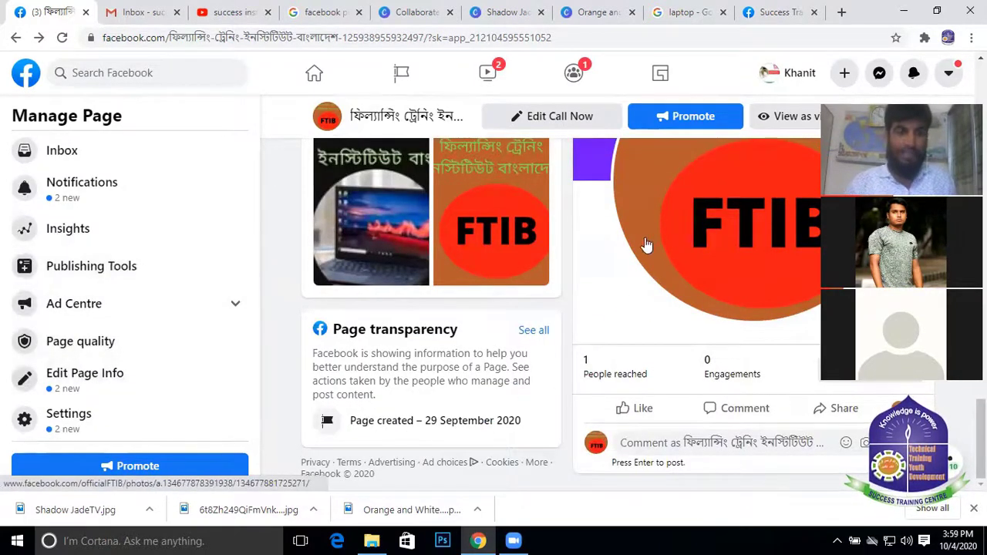
{"action": "scroll", "coordinate": [646, 244], "scroll_direction": "up", "scroll_amount": 5}
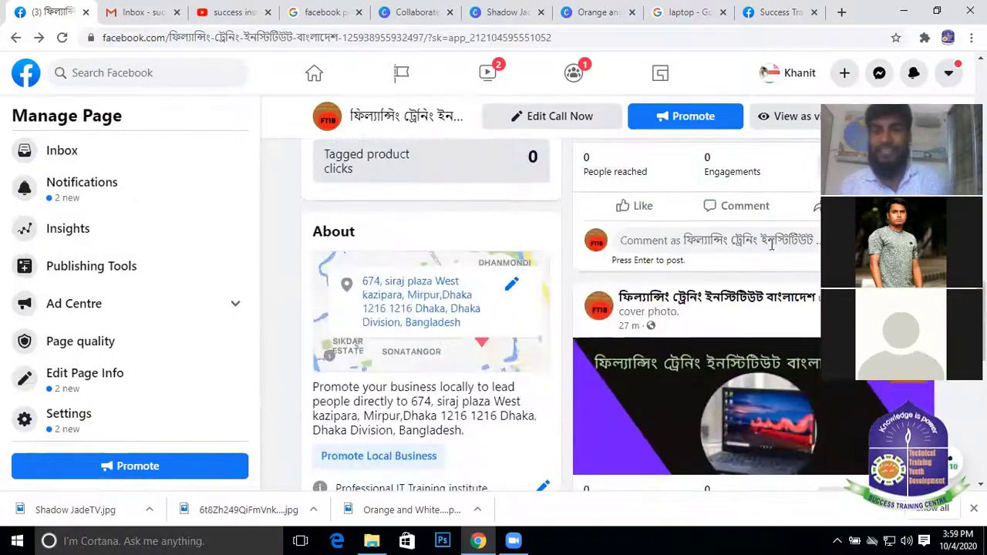
{"action": "scroll", "coordinate": [771, 245], "scroll_direction": "up", "scroll_amount": 10}
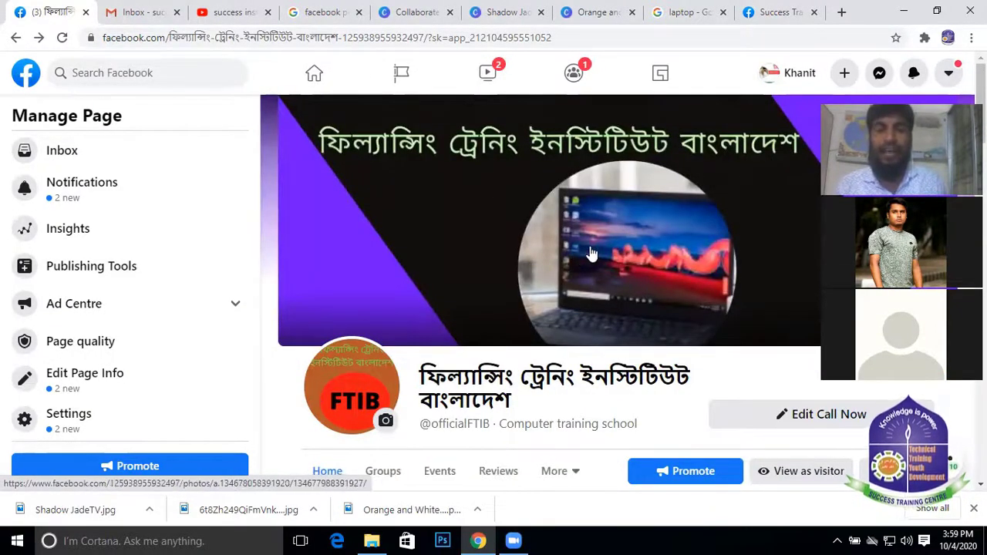
{"action": "scroll", "coordinate": [653, 276], "scroll_direction": "down", "scroll_amount": 5}
{"action": "scroll", "coordinate": [639, 282], "scroll_direction": "up", "scroll_amount": 2}
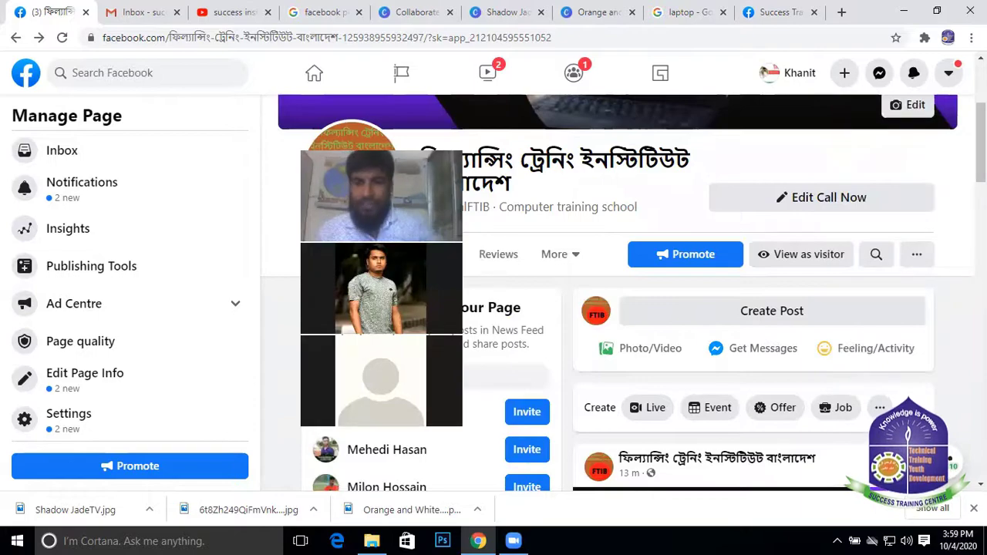
{"action": "scroll", "coordinate": [732, 278], "scroll_direction": "down", "scroll_amount": 3}
{"action": "scroll", "coordinate": [730, 277], "scroll_direction": "up", "scroll_amount": 3}
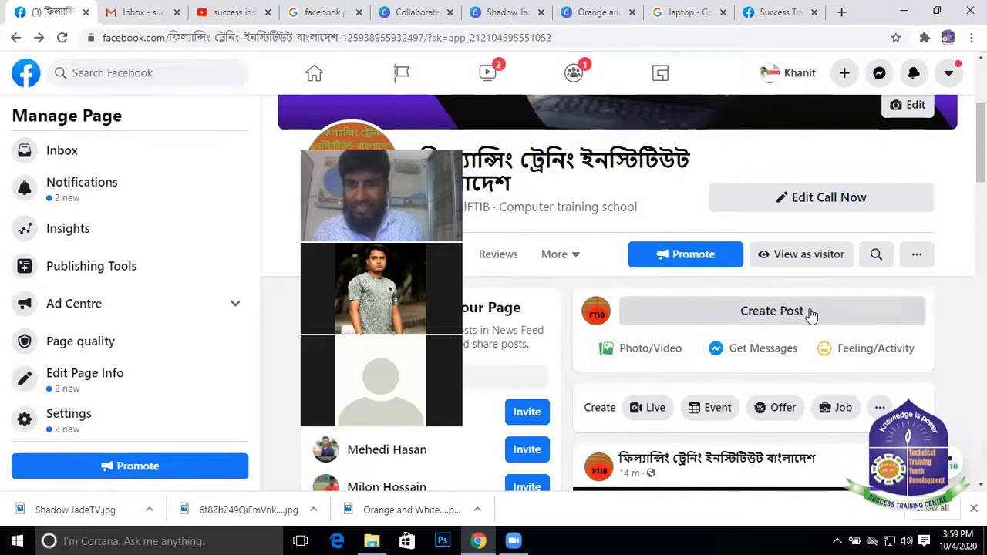
Start a page post with test text, apply the magenta background, then delete the text
{"action": "left_click", "coordinate": [773, 311]}
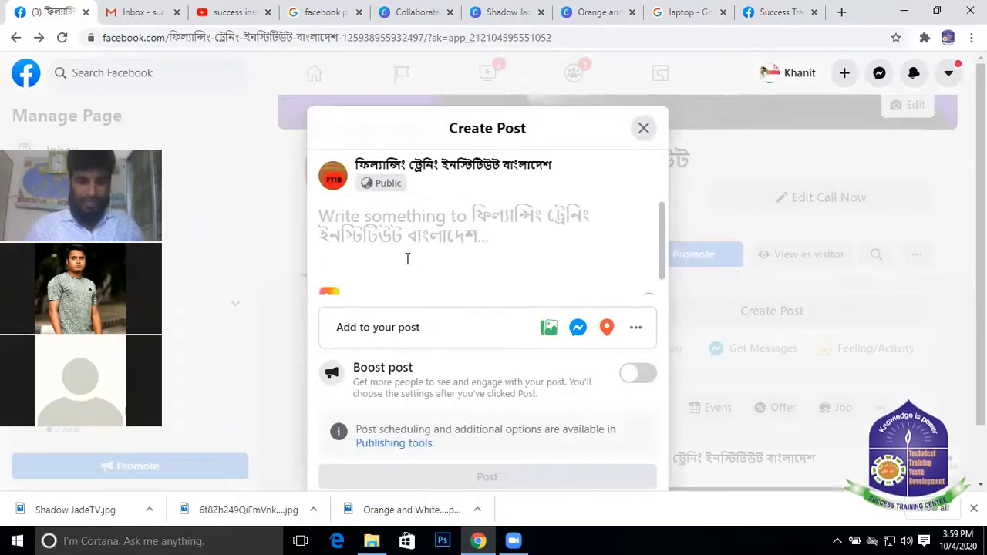
{"action": "type", "text": "HSDFKJHKJGHDFKJGH"}
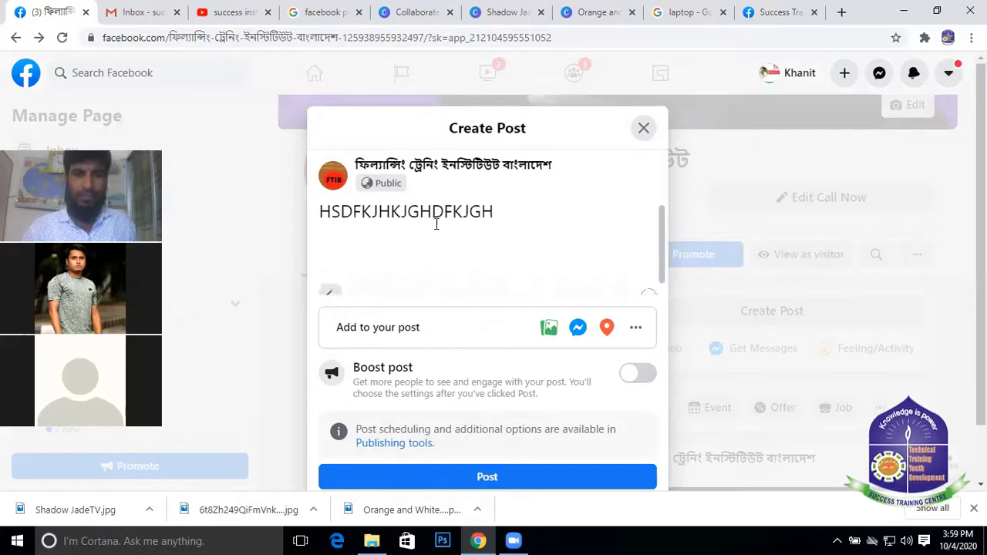
{"action": "left_click", "coordinate": [330, 290]}
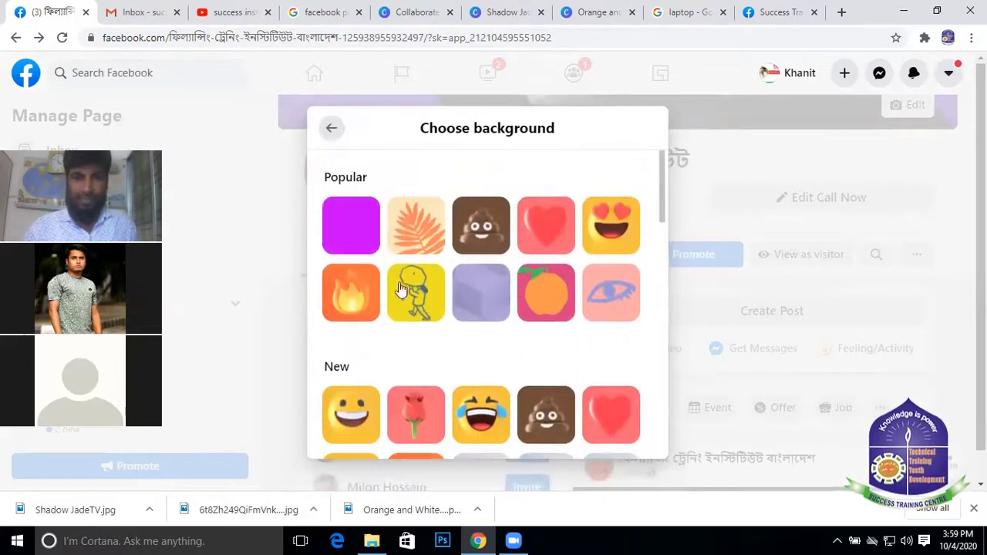
{"action": "left_click", "coordinate": [357, 231]}
{"action": "scroll", "coordinate": [511, 231], "scroll_direction": "down", "scroll_amount": 3}
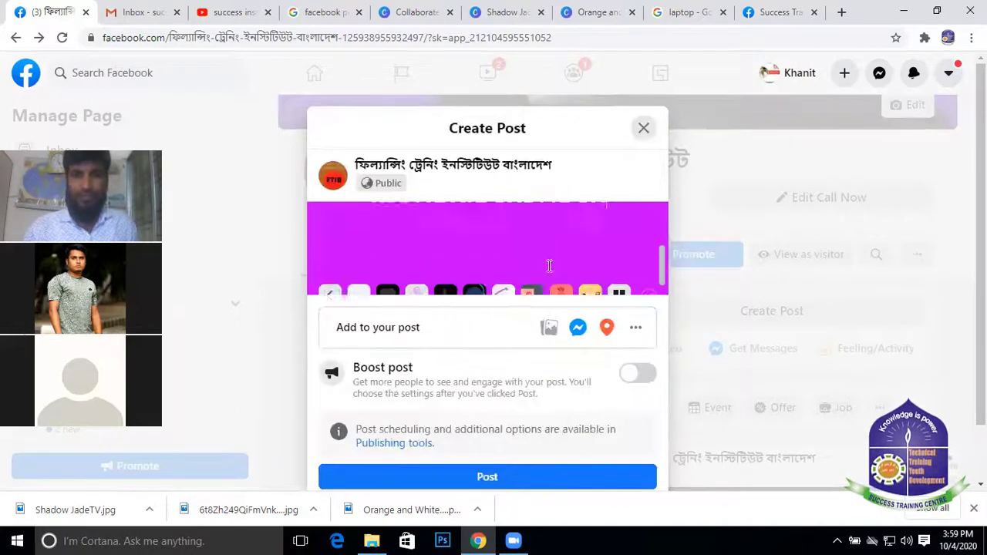
{"action": "scroll", "coordinate": [624, 258], "scroll_direction": "up", "scroll_amount": 2}
{"action": "scroll", "coordinate": [629, 254], "scroll_direction": "down", "scroll_amount": 1}
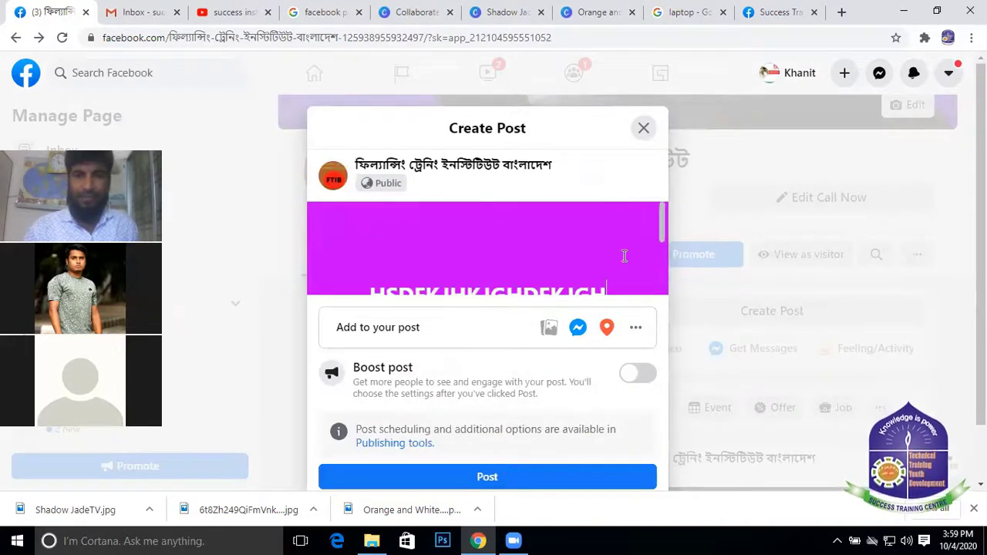
{"action": "scroll", "coordinate": [628, 255], "scroll_direction": "up", "scroll_amount": 1}
{"action": "scroll", "coordinate": [627, 255], "scroll_direction": "down", "scroll_amount": 1}
{"action": "left_click_drag", "start_coordinate": [632, 223], "coordinate": [373, 253]}
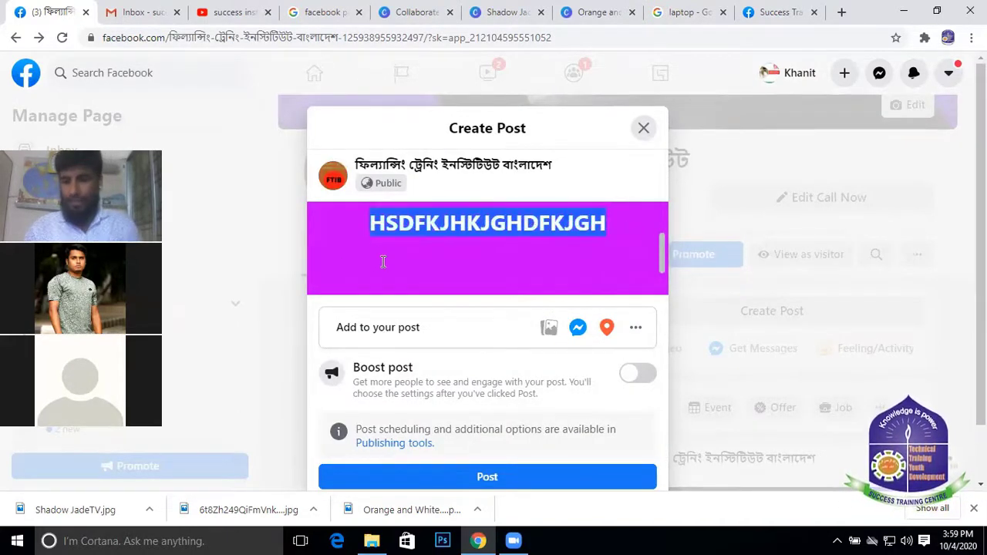
{"action": "key", "text": "BackSpace"}
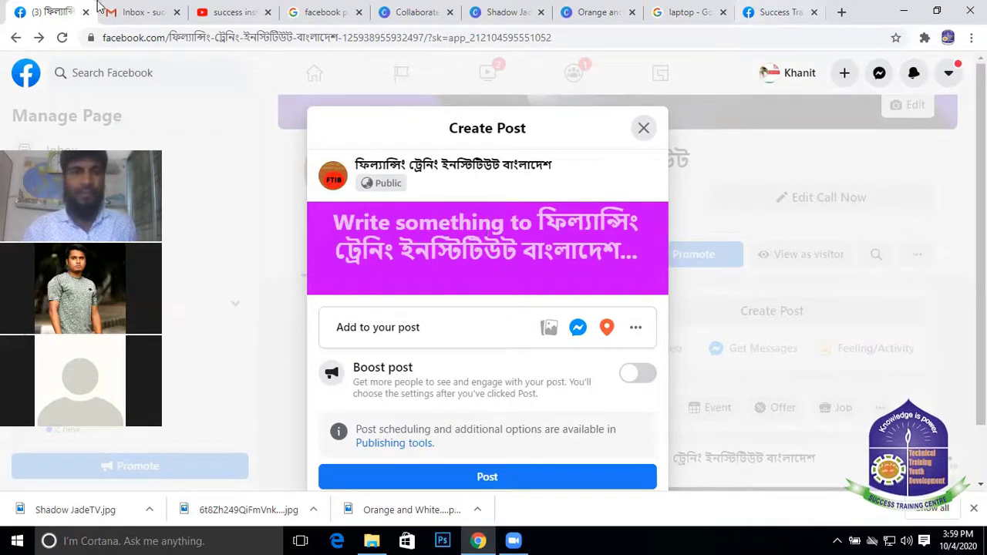
On the Success Training Center page, expand the scholarship post and select its full text
{"action": "left_click", "coordinate": [764, 13]}
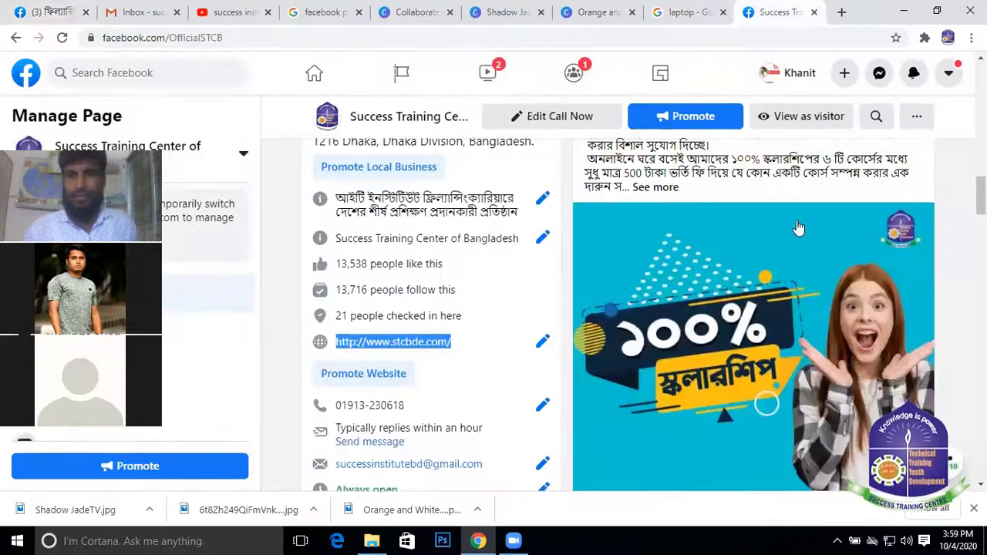
{"action": "scroll", "coordinate": [798, 228], "scroll_direction": "up", "scroll_amount": 3}
{"action": "scroll", "coordinate": [802, 231], "scroll_direction": "down", "scroll_amount": 1}
{"action": "left_click", "coordinate": [655, 331]}
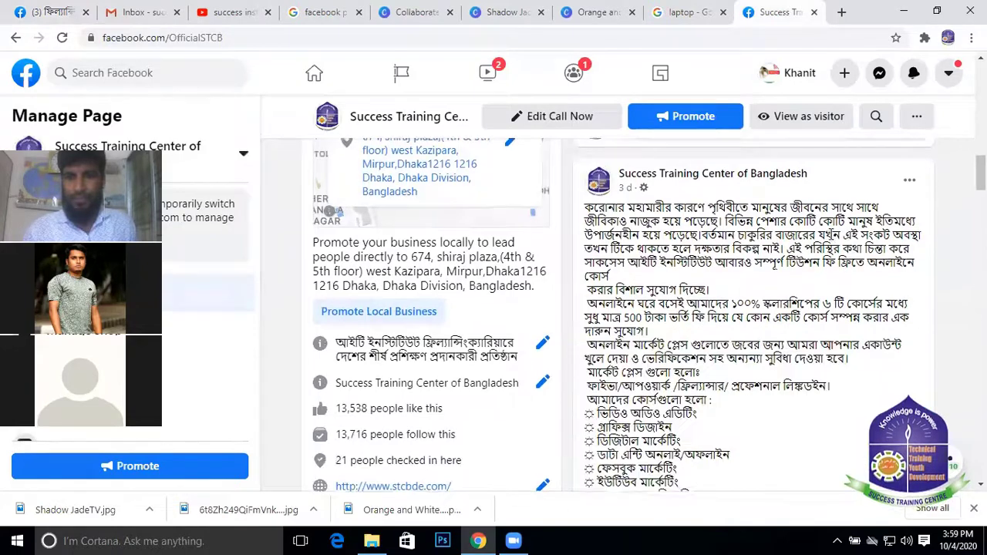
{"action": "scroll", "coordinate": [830, 235], "scroll_direction": "up", "scroll_amount": 1}
{"action": "scroll", "coordinate": [829, 235], "scroll_direction": "down", "scroll_amount": 1}
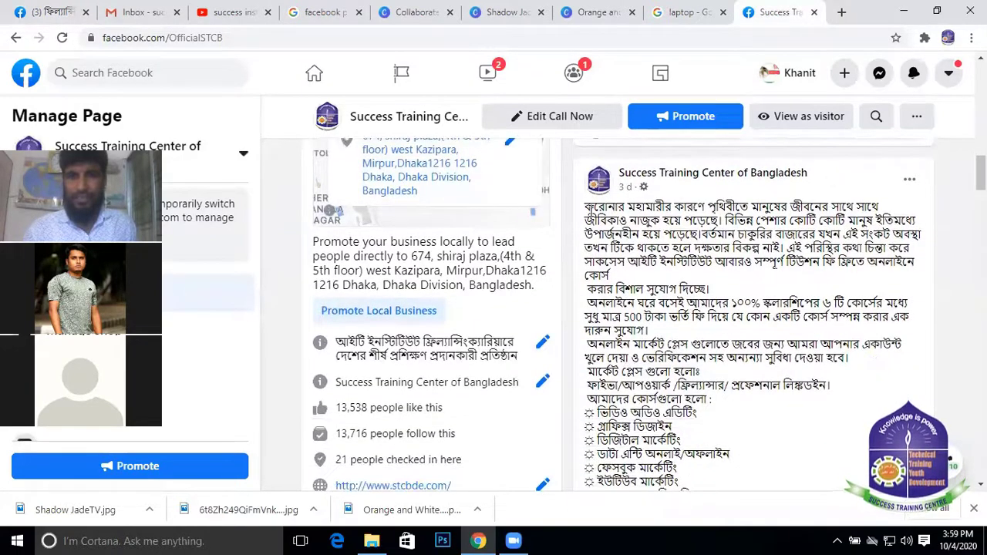
{"action": "left_click_drag", "start_coordinate": [588, 206], "coordinate": [756, 465]}
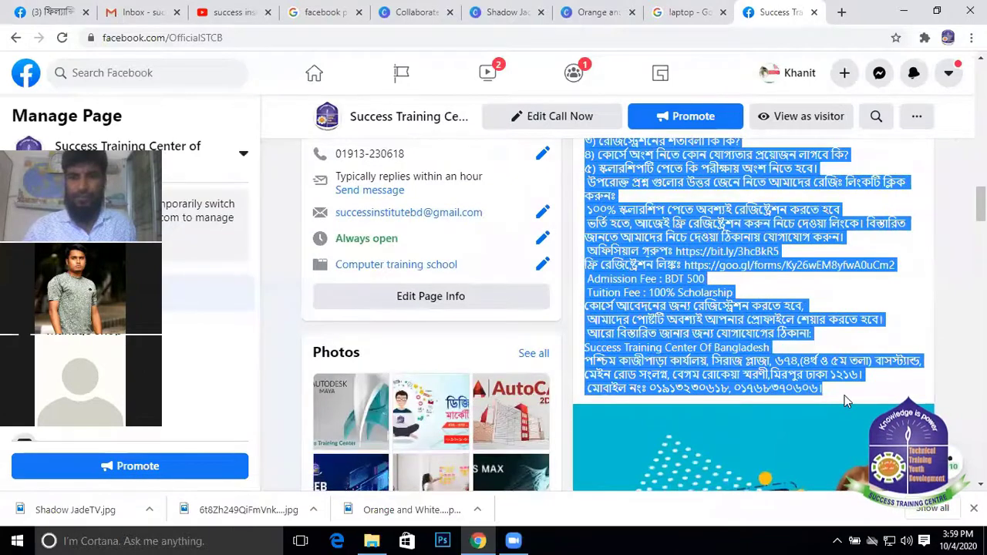
Open the 100% scholarship image in the photo viewer and copy it
{"action": "scroll", "coordinate": [791, 300], "scroll_direction": "down", "scroll_amount": 2}
{"action": "scroll", "coordinate": [758, 343], "scroll_direction": "down", "scroll_amount": 1}
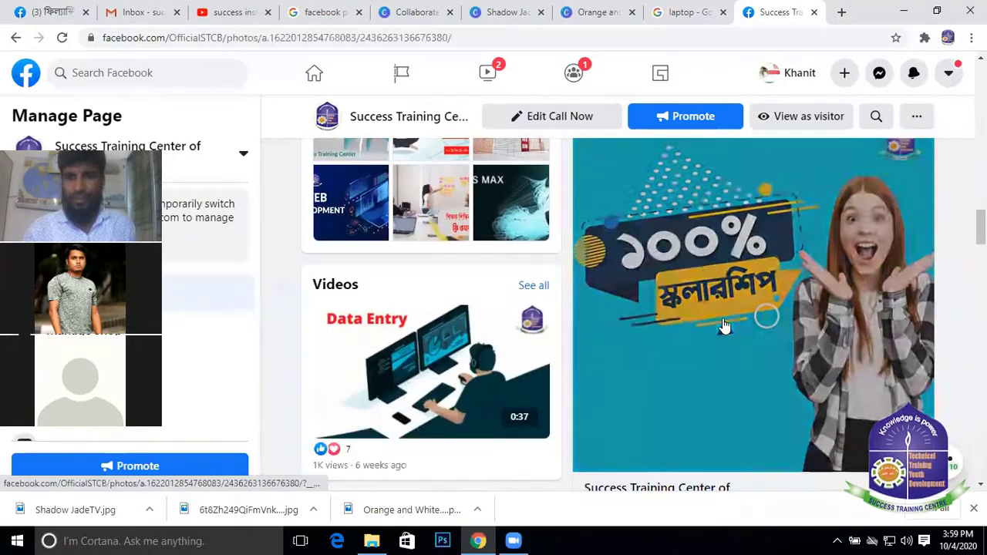
{"action": "left_click", "coordinate": [722, 319]}
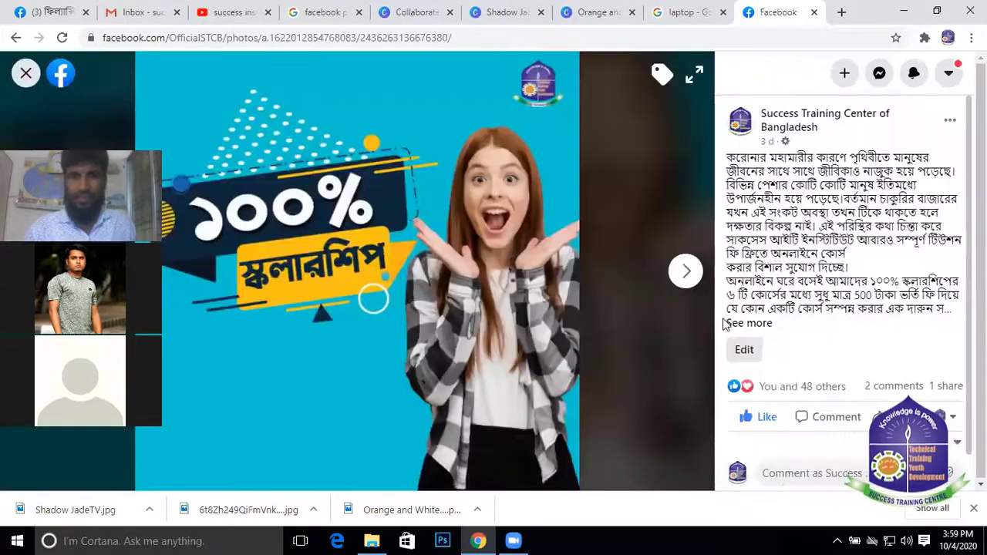
{"action": "right_click", "coordinate": [333, 236]}
{"action": "left_click", "coordinate": [386, 283]}
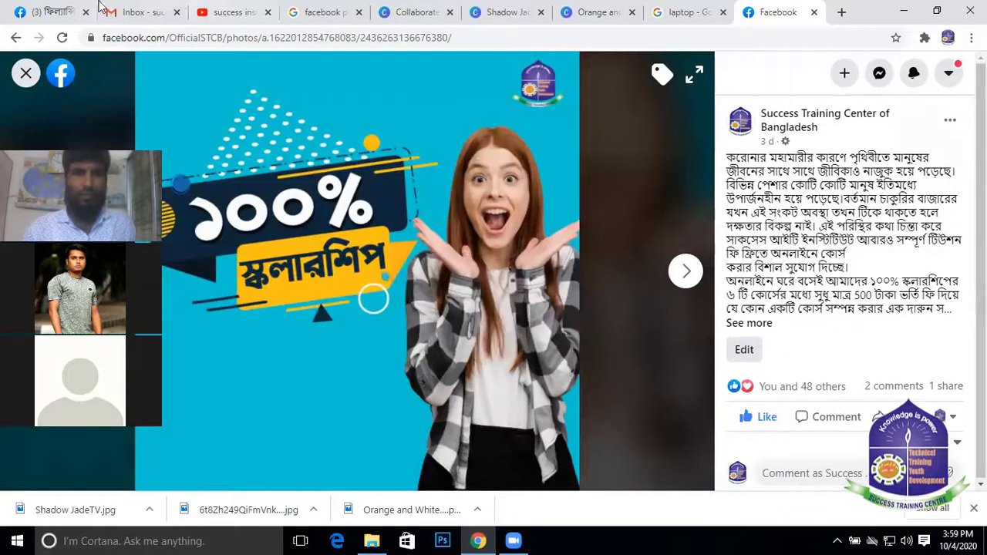
Return to the unfinished FTIB post and paste the copied scholarship image into it
{"action": "left_click", "coordinate": [43, 12]}
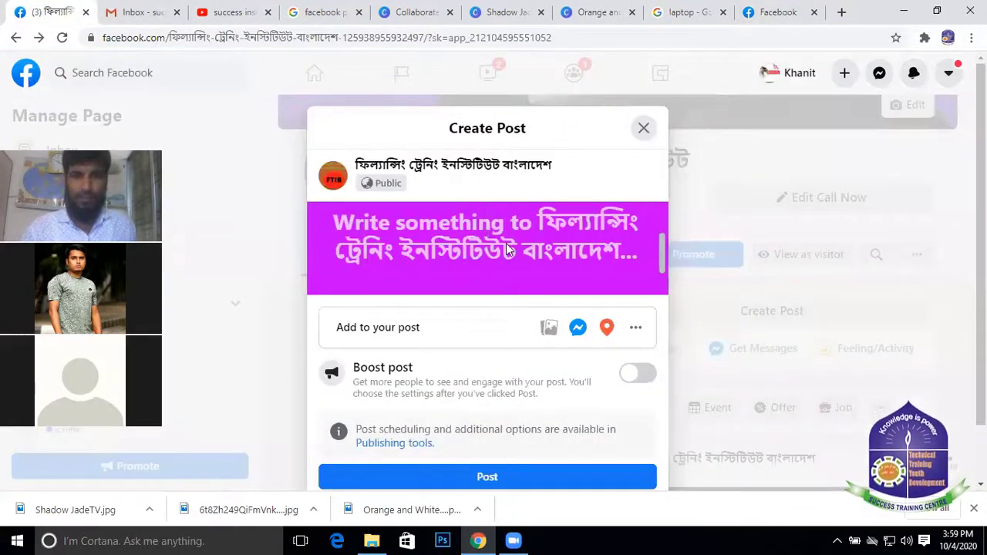
{"action": "right_click", "coordinate": [505, 243]}
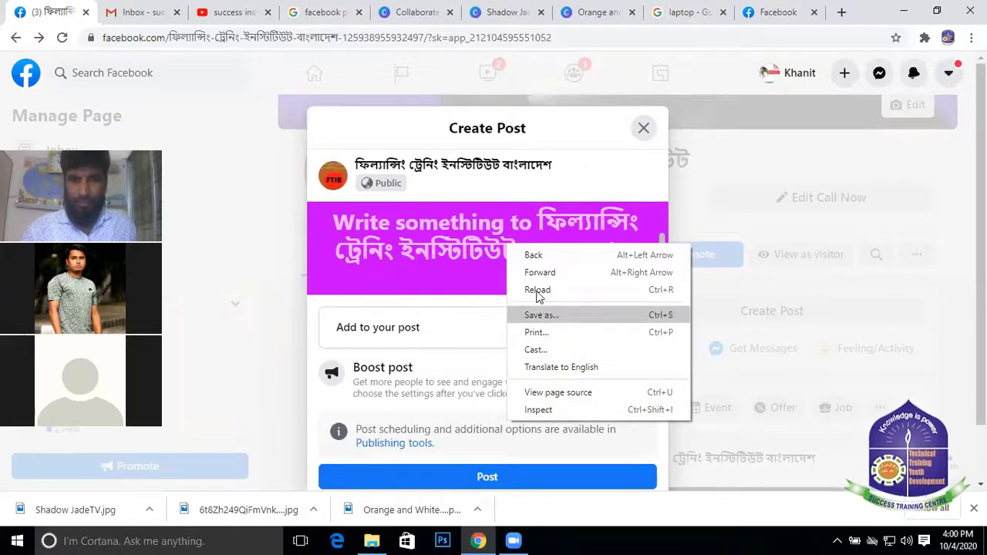
{"action": "left_click", "coordinate": [487, 224]}
{"action": "right_click", "coordinate": [460, 237]}
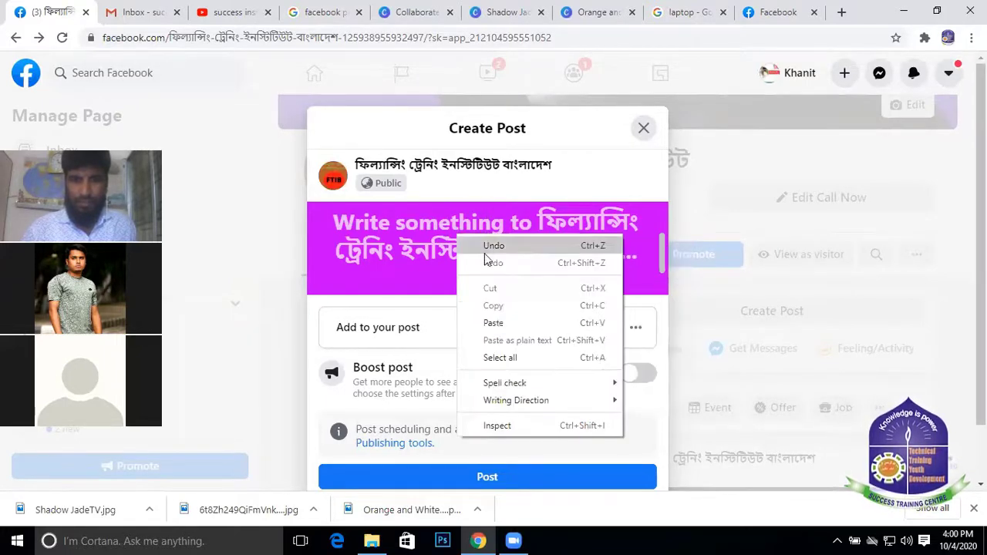
{"action": "left_click", "coordinate": [498, 323]}
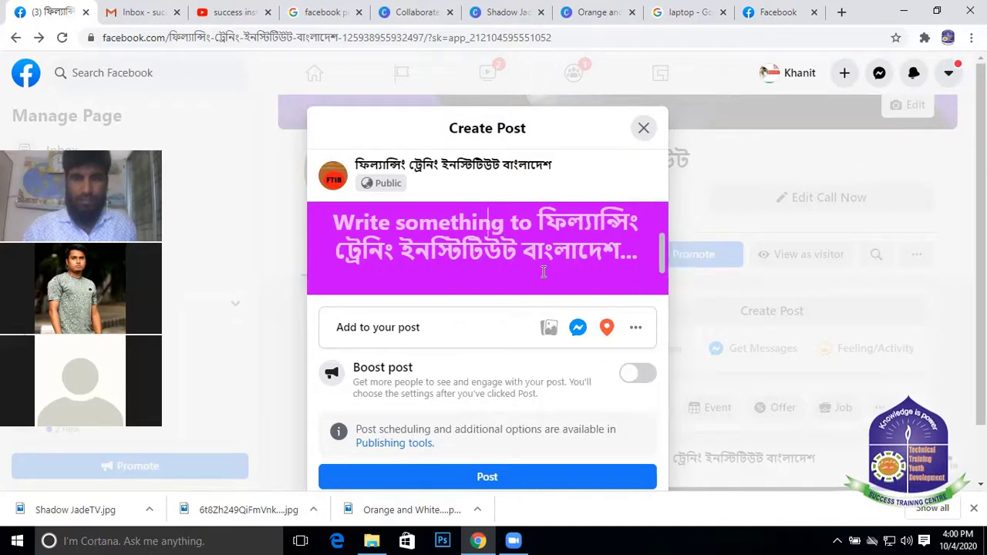
{"action": "scroll", "coordinate": [539, 254], "scroll_direction": "down", "scroll_amount": 1}
{"action": "scroll", "coordinate": [543, 227], "scroll_direction": "up", "scroll_amount": 3}
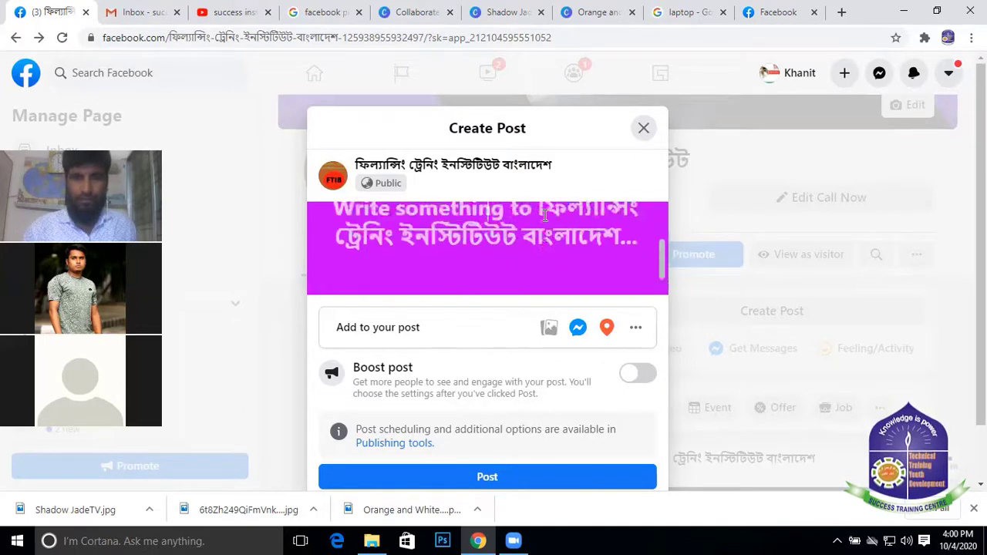
Retry pasting the copied content into the magenta post's text box
{"action": "right_click", "coordinate": [444, 231]}
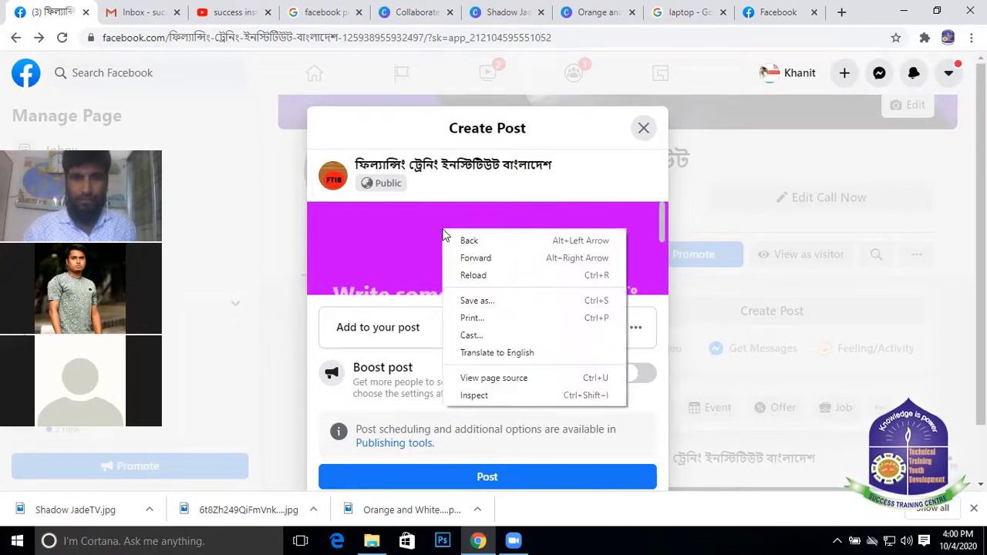
{"action": "left_click", "coordinate": [416, 227]}
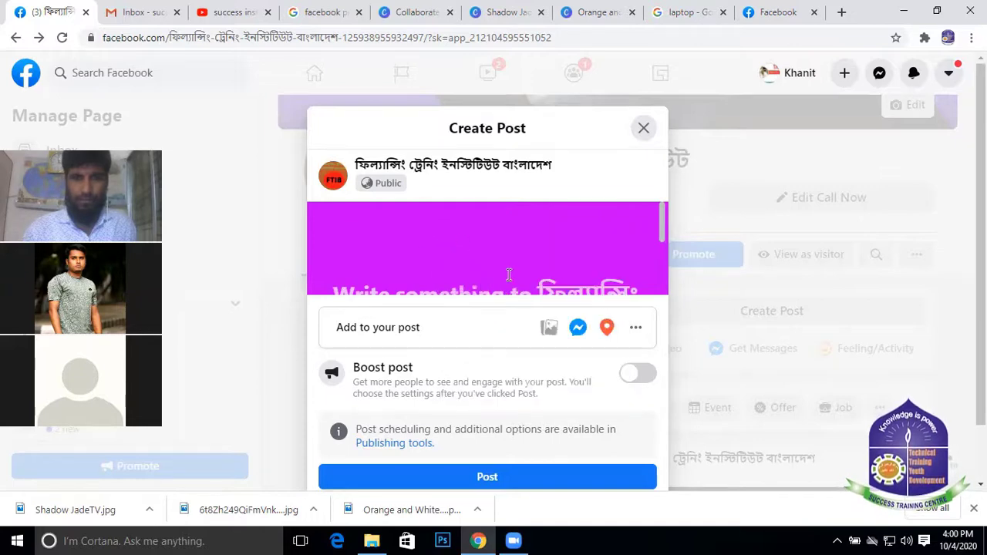
{"action": "right_click", "coordinate": [509, 276]}
{"action": "left_click", "coordinate": [451, 214]}
{"action": "scroll", "coordinate": [480, 247], "scroll_direction": "down", "scroll_amount": 2}
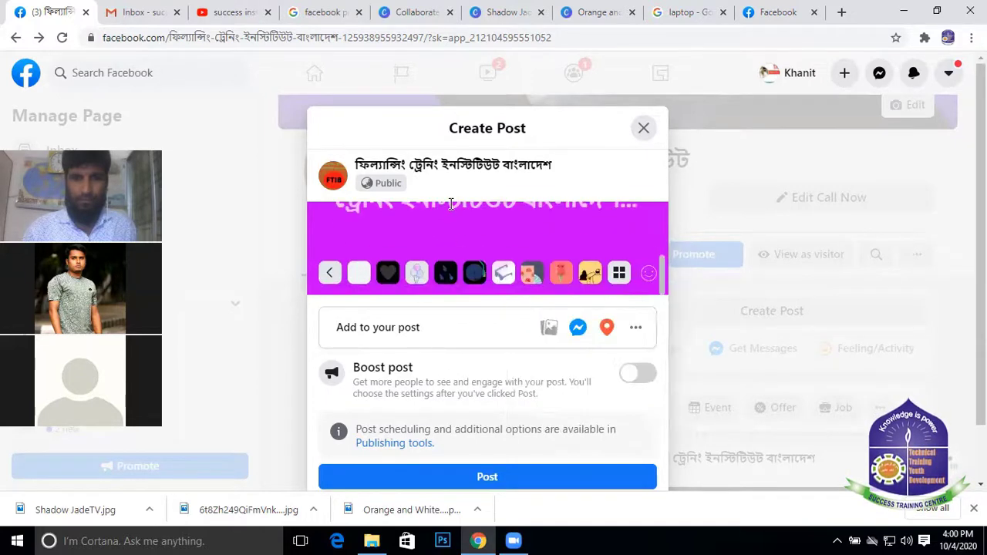
{"action": "right_click", "coordinate": [486, 239]}
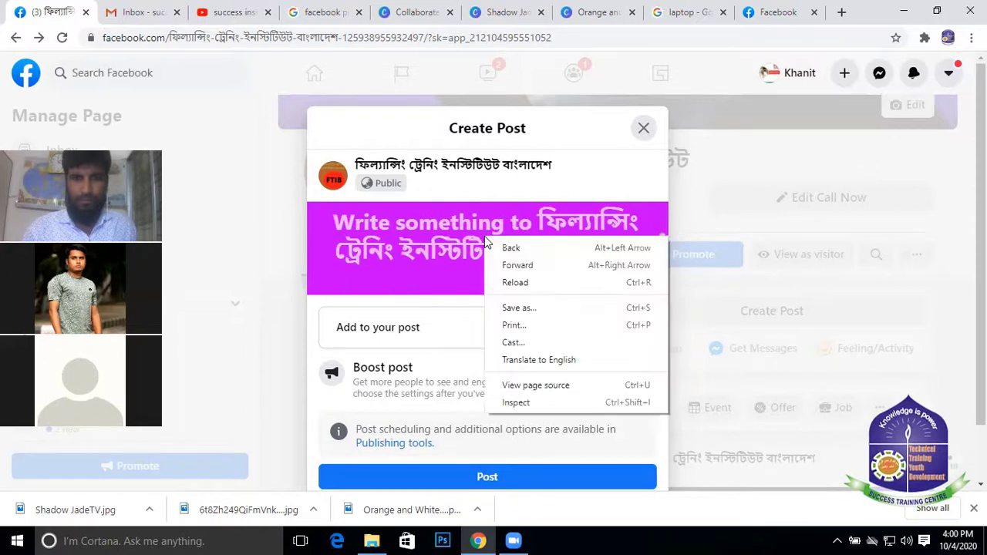
{"action": "left_click", "coordinate": [460, 221]}
{"action": "right_click", "coordinate": [501, 226]}
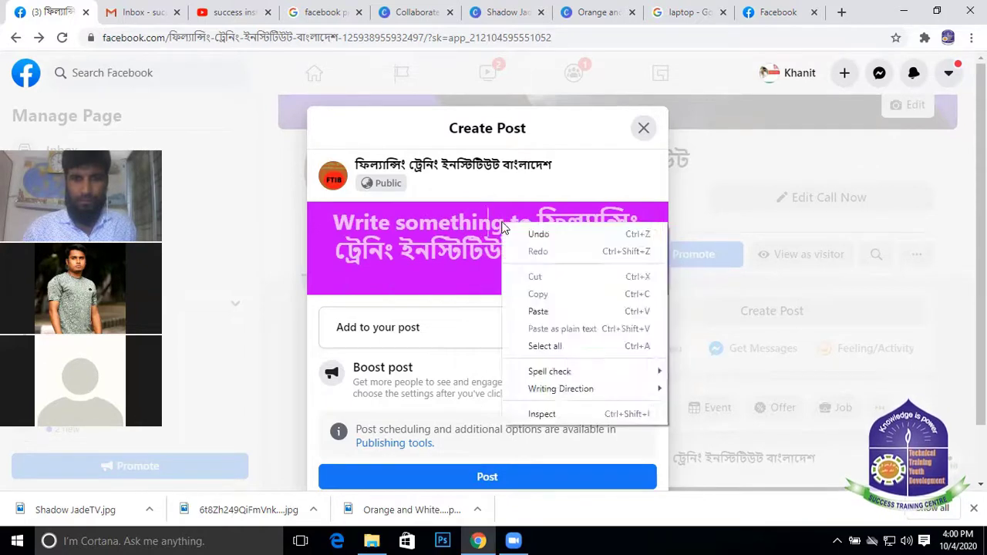
{"action": "left_click", "coordinate": [540, 312]}
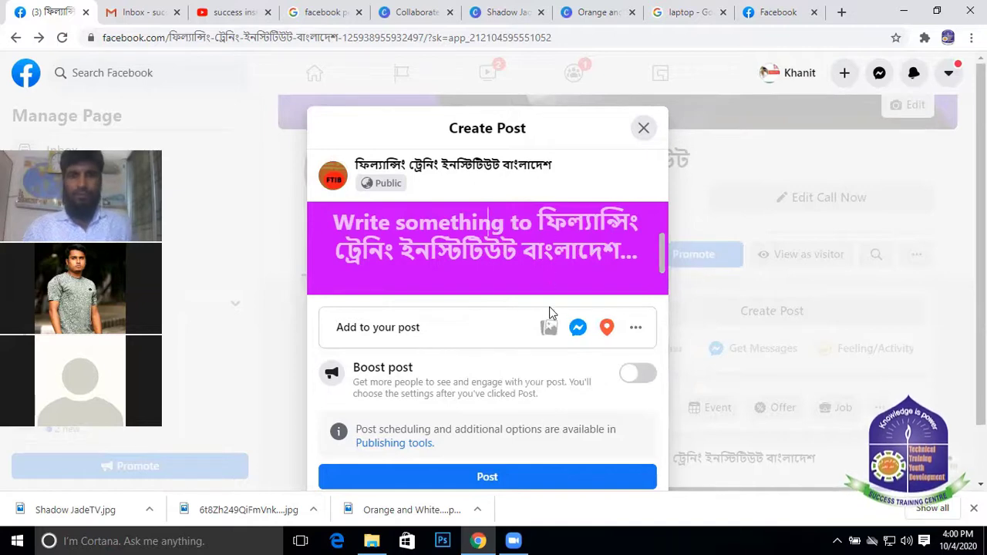
{"action": "scroll", "coordinate": [548, 313], "scroll_direction": "down", "scroll_amount": 1}
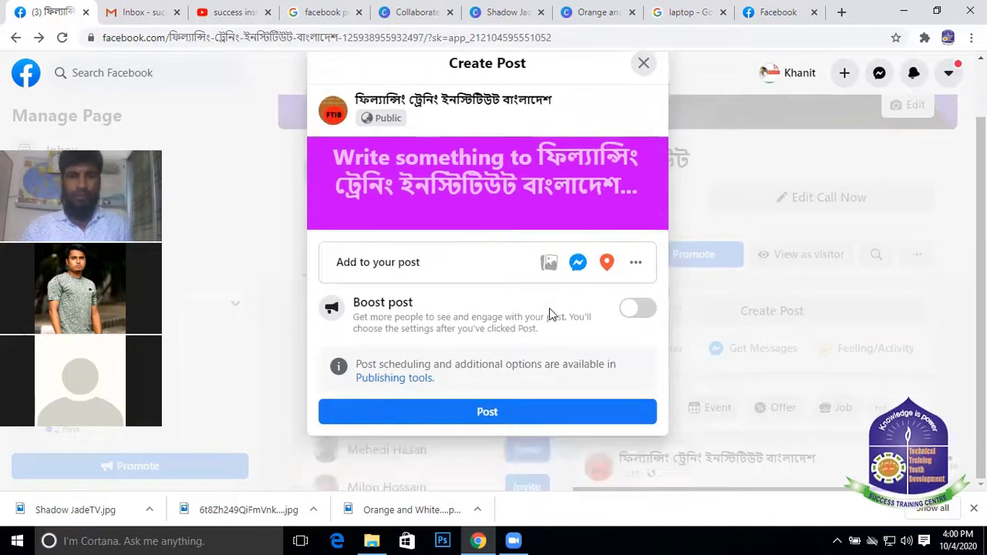
Switch Boost post on and paste the copied text into the post box
{"action": "left_click", "coordinate": [629, 310]}
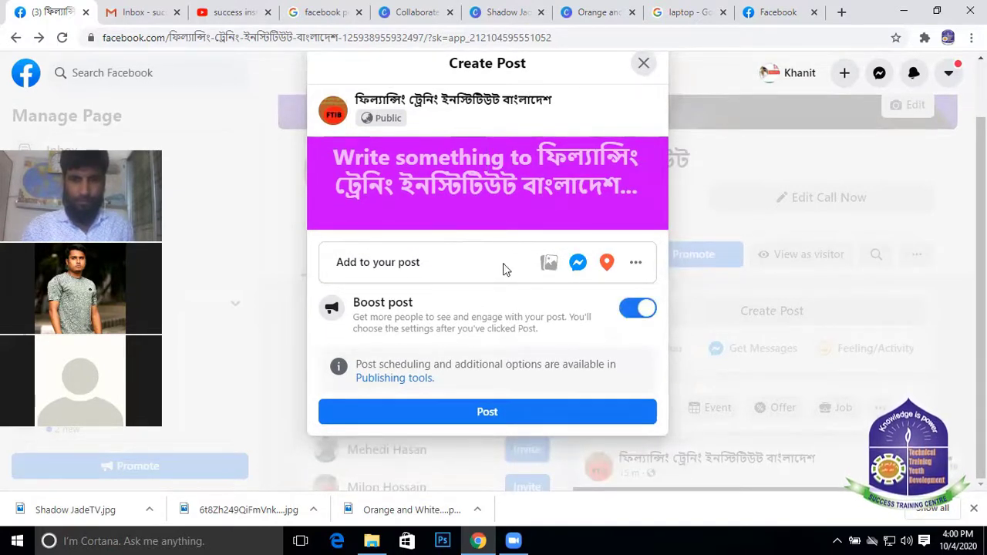
{"action": "scroll", "coordinate": [502, 264], "scroll_direction": "up", "scroll_amount": 1}
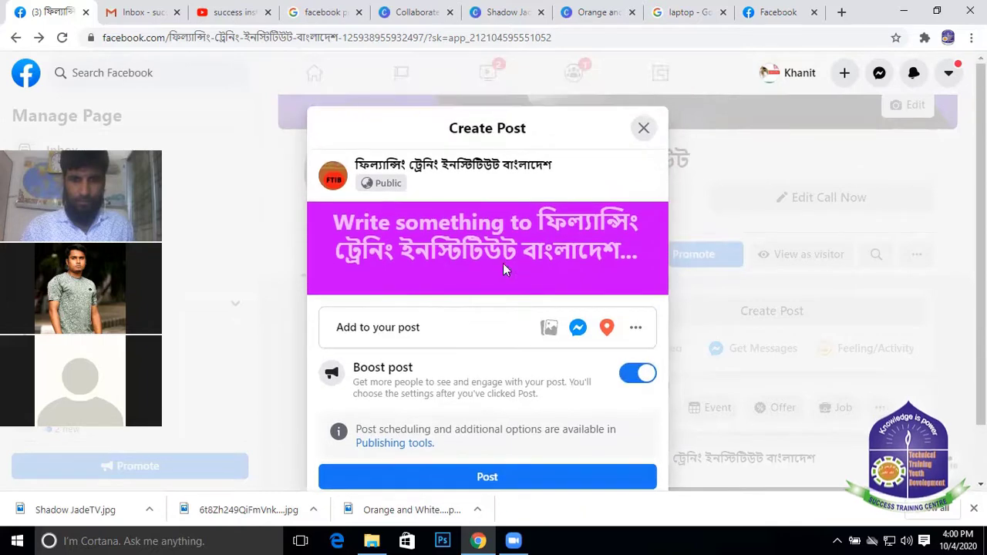
{"action": "right_click", "coordinate": [479, 226]}
{"action": "left_click", "coordinate": [524, 318]}
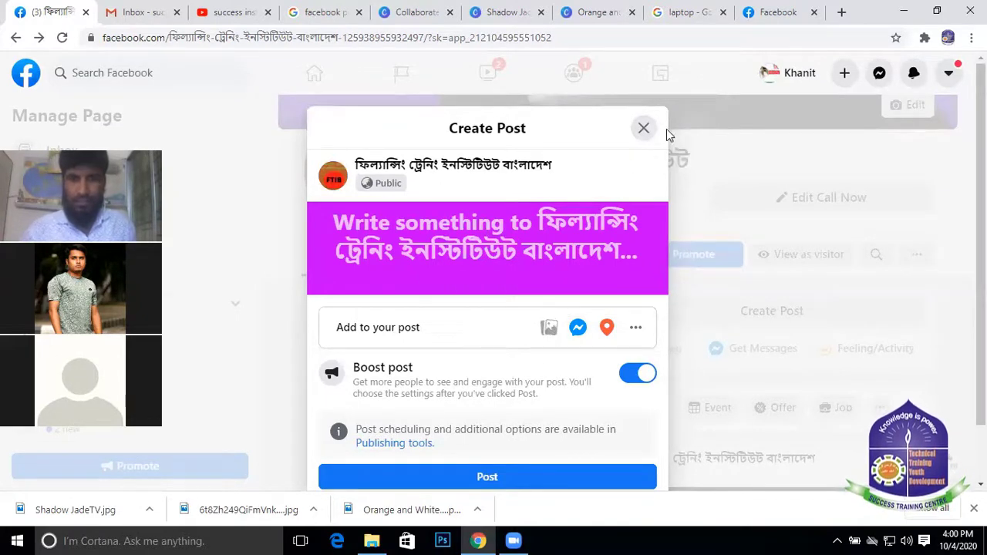
Discard the draft and start a new post with the 'Add a heading' image from Downloads
{"action": "left_click", "coordinate": [642, 130]}
{"action": "left_click", "coordinate": [626, 308]}
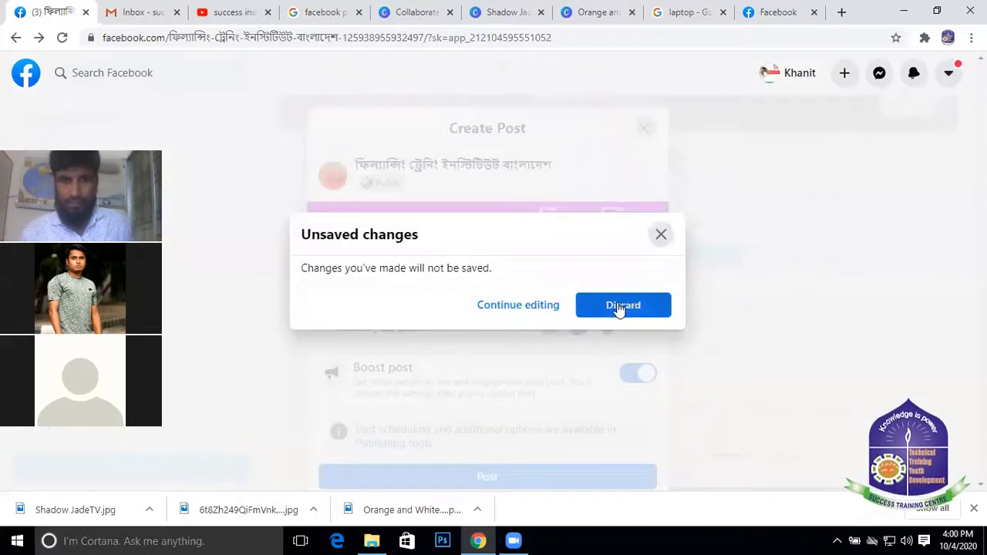
{"action": "left_click", "coordinate": [639, 347]}
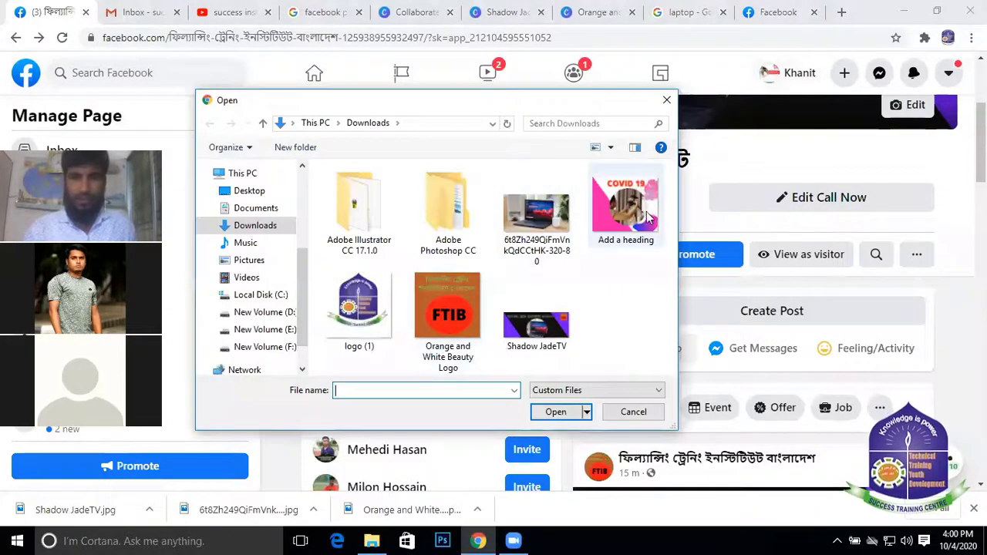
{"action": "left_click", "coordinate": [608, 200]}
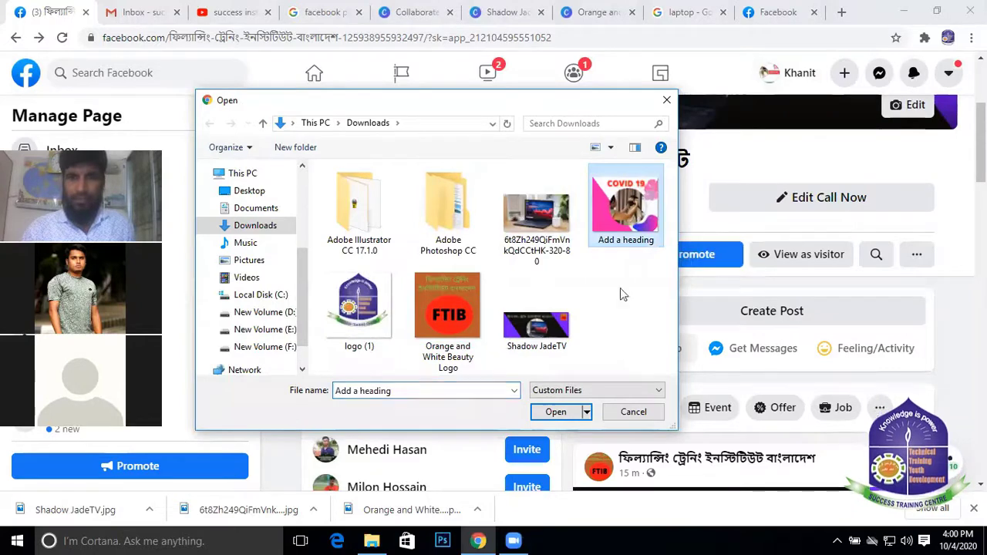
{"action": "left_click", "coordinate": [555, 411]}
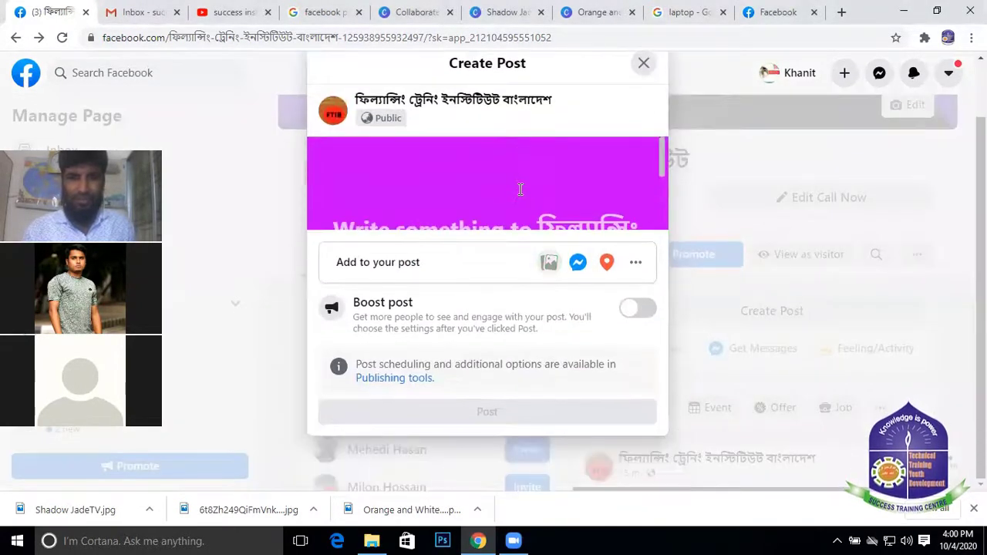
Click into the post text area, twice start closing the composer and return to editing
{"action": "scroll", "coordinate": [540, 185], "scroll_direction": "down", "scroll_amount": 1}
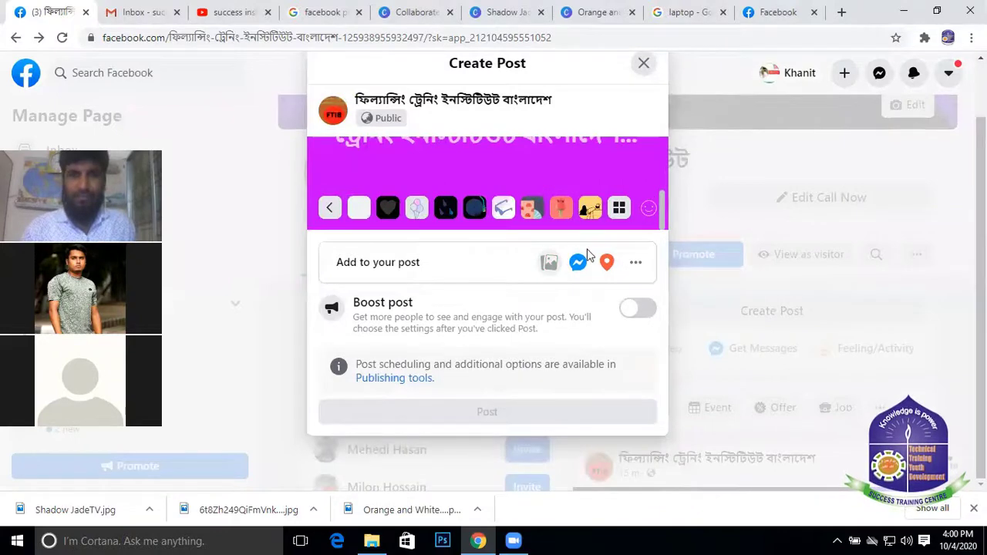
{"action": "scroll", "coordinate": [544, 176], "scroll_direction": "up", "scroll_amount": 2}
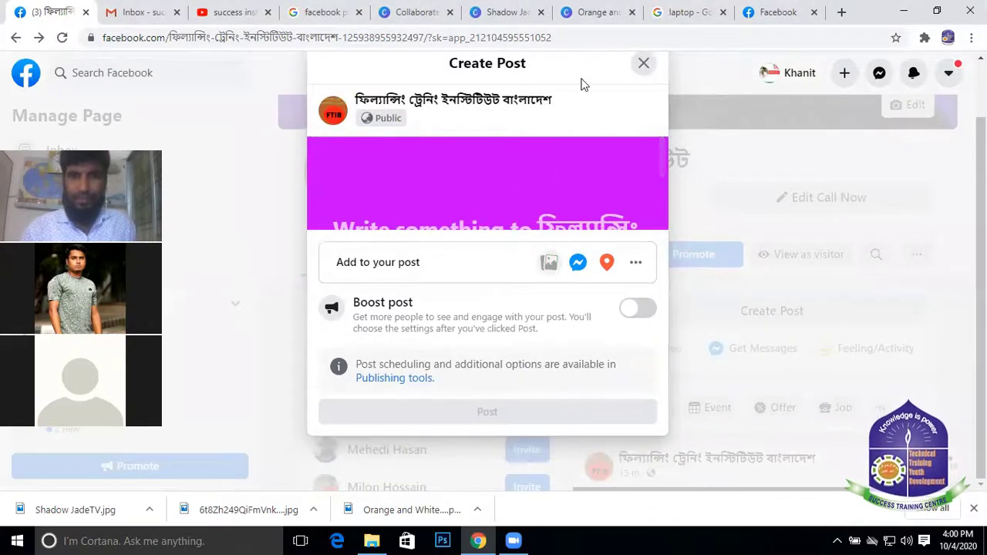
{"action": "left_click_drag", "start_coordinate": [584, 84], "coordinate": [586, 134]}
{"action": "left_click", "coordinate": [578, 189]}
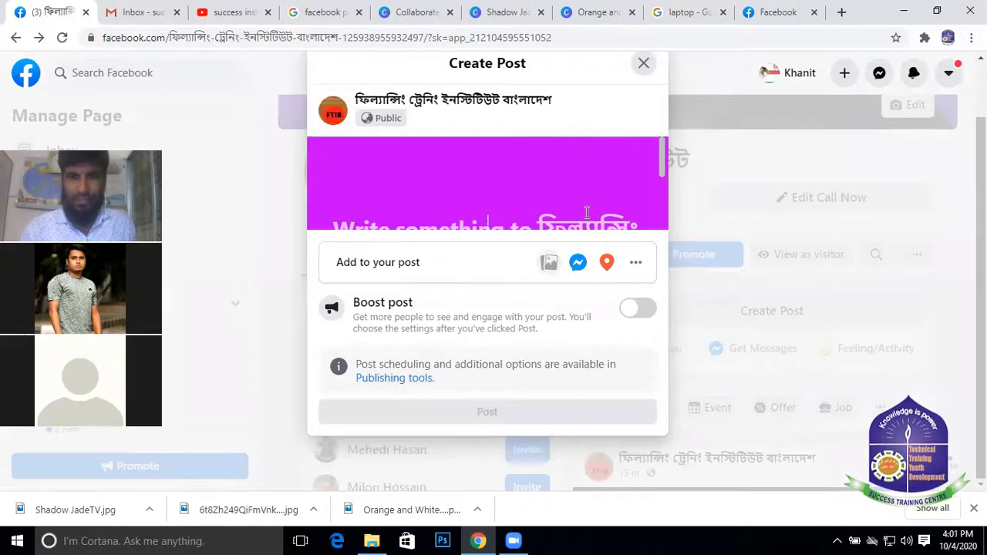
{"action": "scroll", "coordinate": [587, 212], "scroll_direction": "down", "scroll_amount": 2}
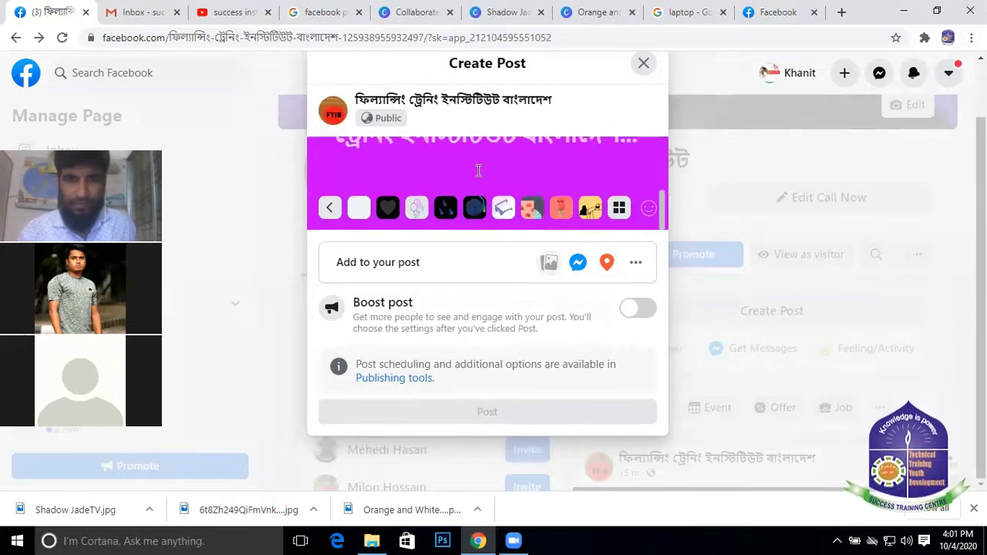
{"action": "scroll", "coordinate": [478, 171], "scroll_direction": "up", "scroll_amount": 2}
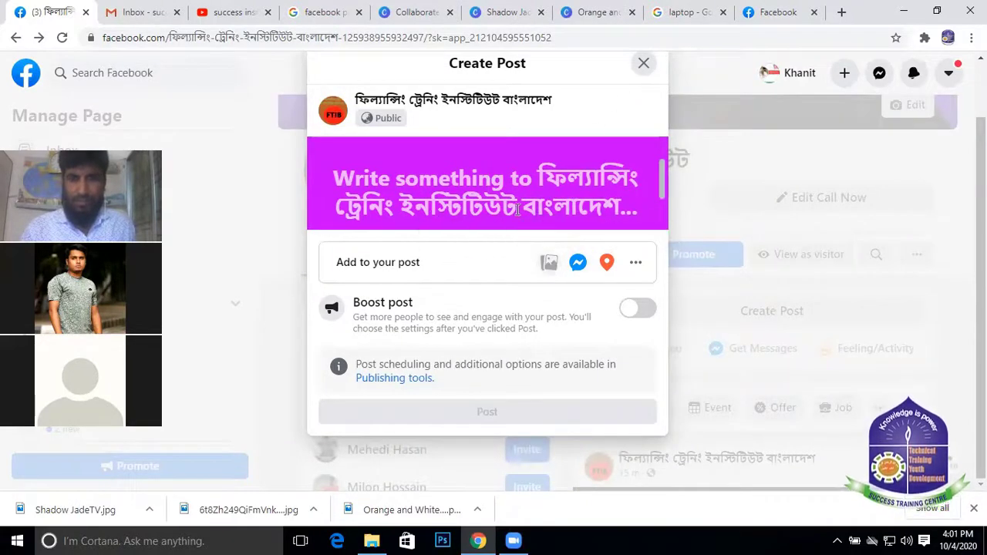
{"action": "scroll", "coordinate": [517, 210], "scroll_direction": "up", "scroll_amount": 2}
{"action": "left_click", "coordinate": [645, 64]}
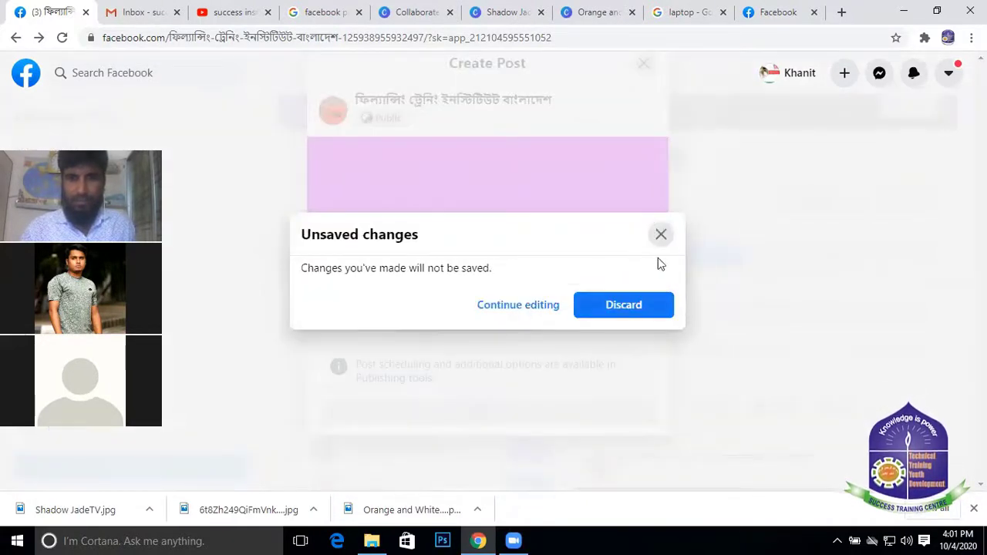
{"action": "left_click", "coordinate": [661, 236]}
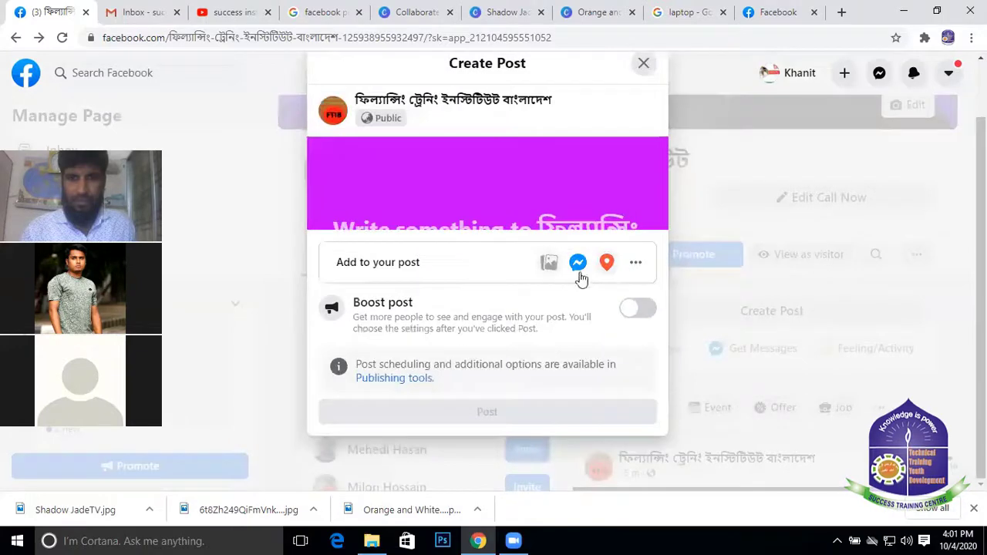
{"action": "left_click", "coordinate": [644, 62]}
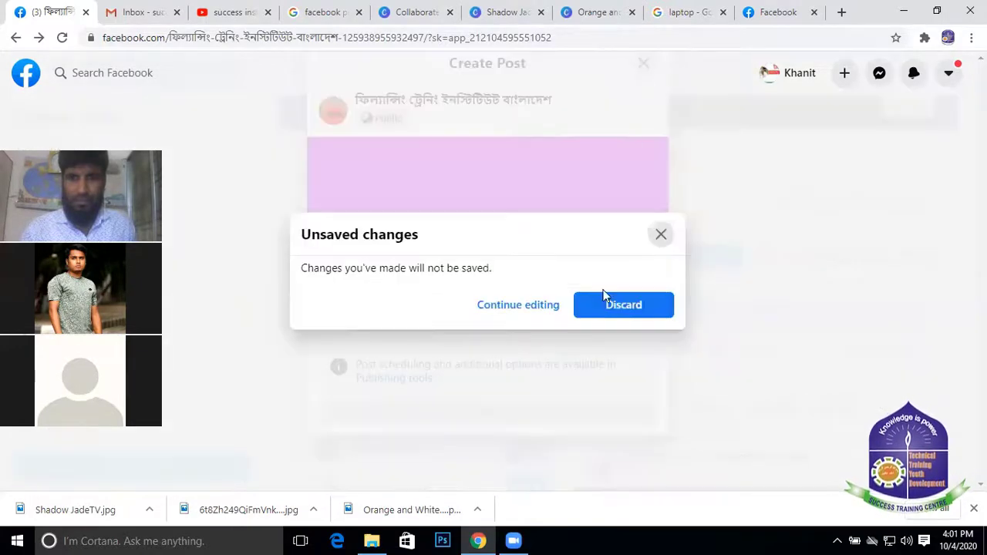
{"action": "left_click", "coordinate": [532, 306]}
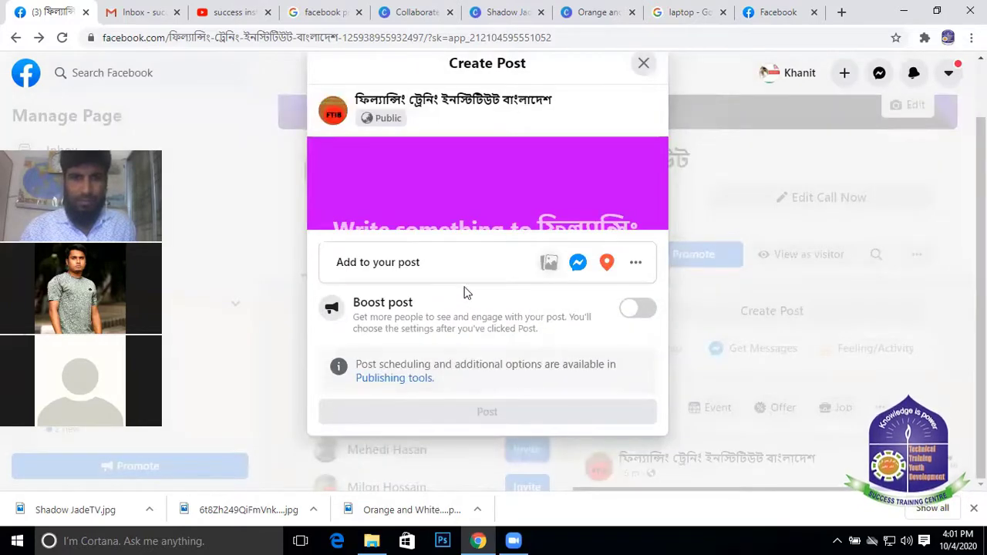
Show and hide the background colour choices, then try the text-area context menu several times
{"action": "left_click", "coordinate": [480, 177]}
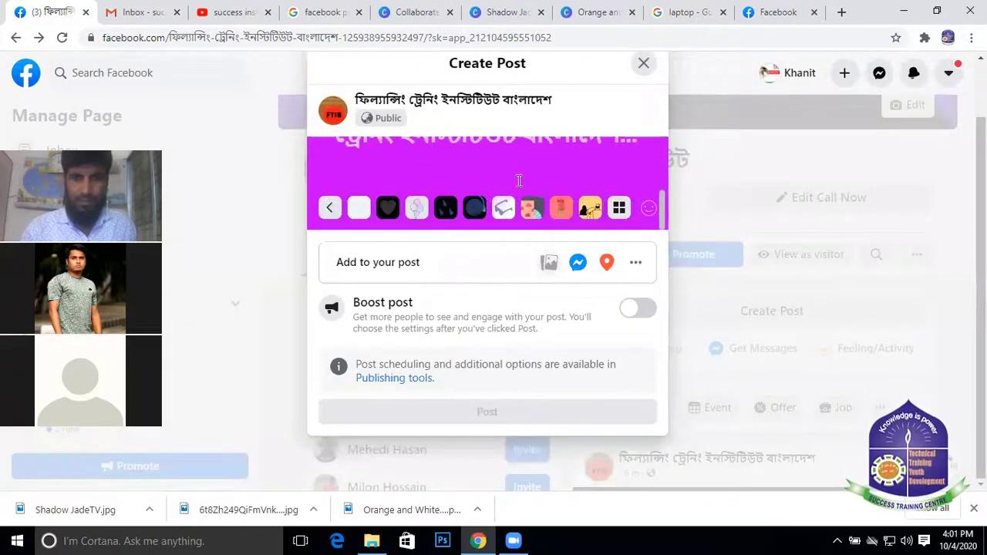
{"action": "left_click", "coordinate": [334, 207]}
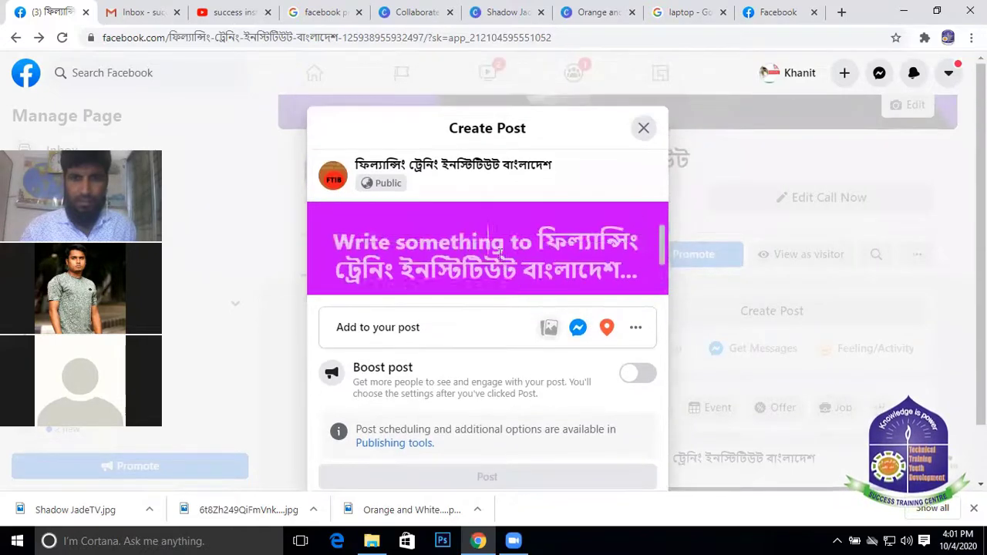
{"action": "right_click", "coordinate": [475, 234]}
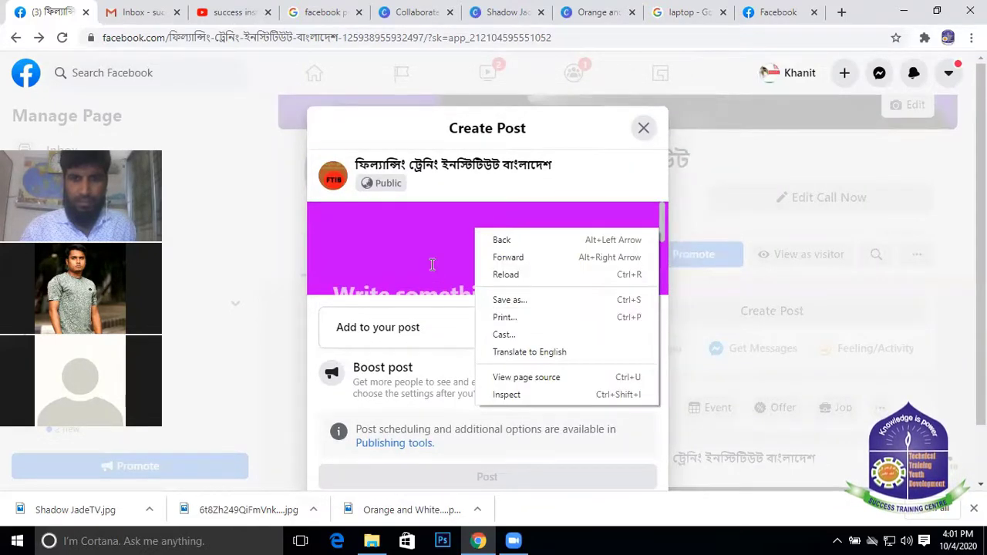
{"action": "left_click", "coordinate": [433, 264]}
{"action": "right_click", "coordinate": [495, 241]}
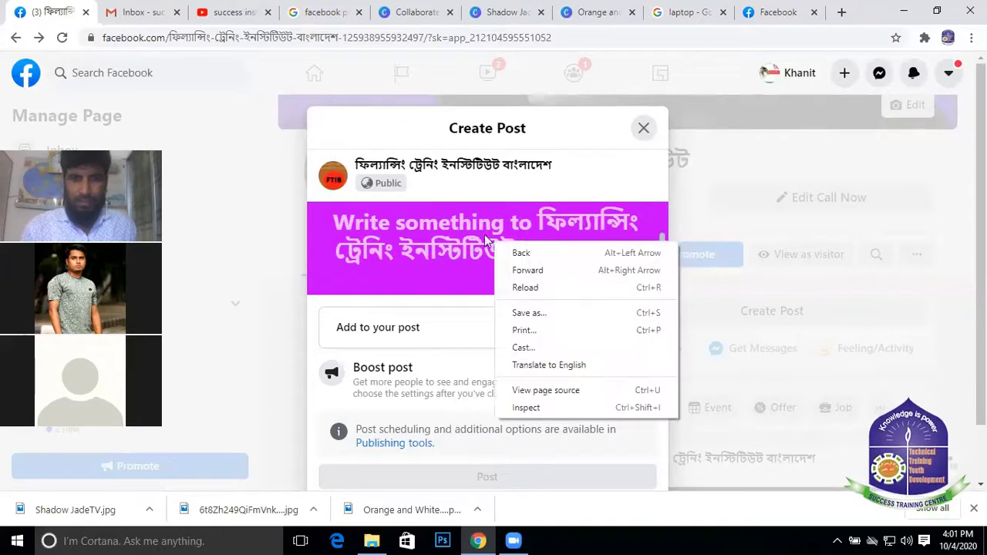
{"action": "left_click", "coordinate": [450, 178]}
{"action": "right_click", "coordinate": [453, 187]}
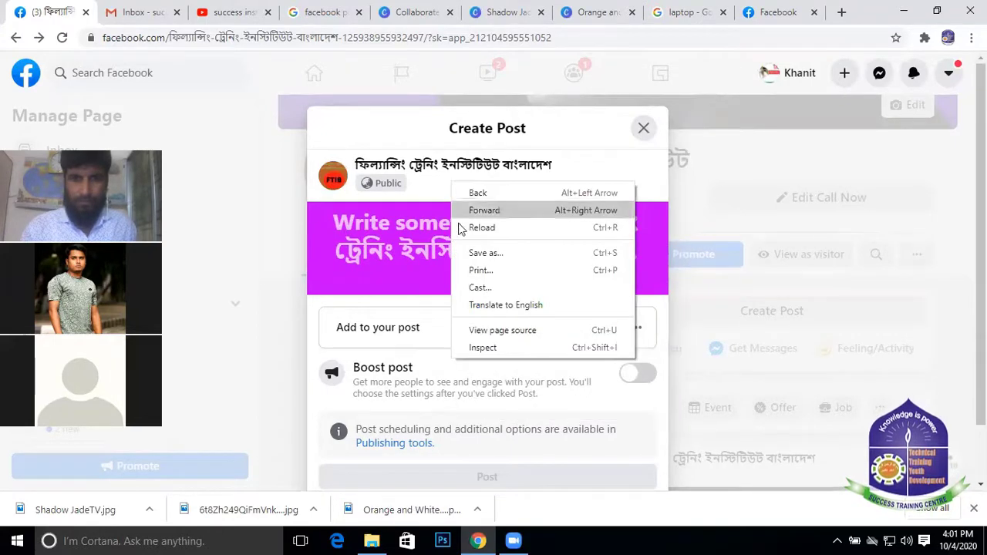
{"action": "left_click", "coordinate": [429, 260]}
{"action": "right_click", "coordinate": [430, 261]}
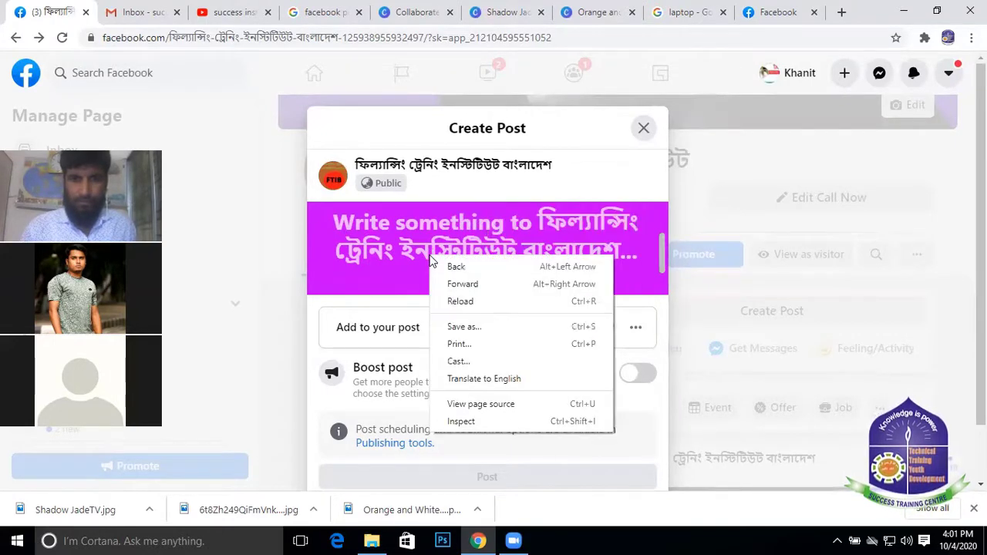
{"action": "left_click", "coordinate": [503, 195]}
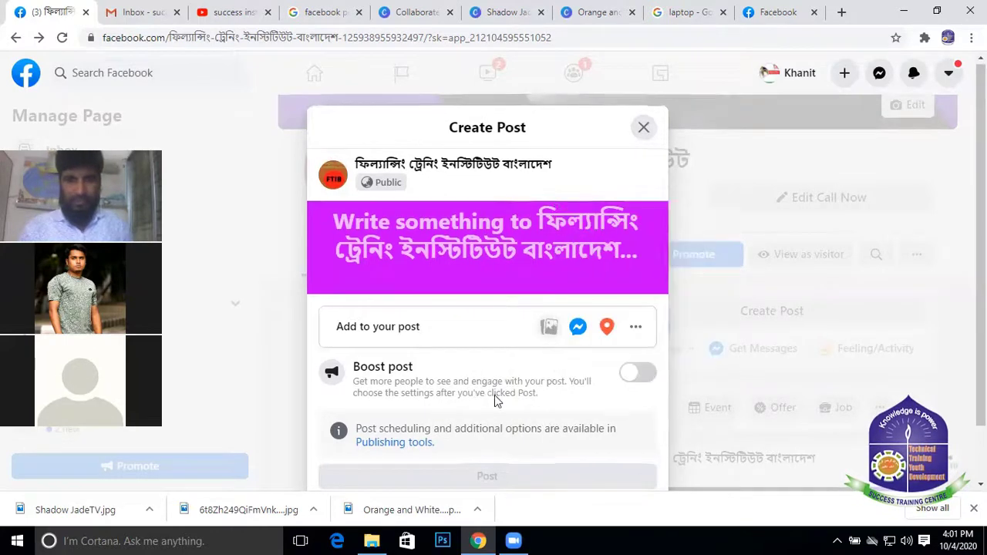
{"action": "scroll", "coordinate": [494, 398], "scroll_direction": "down", "scroll_amount": 1}
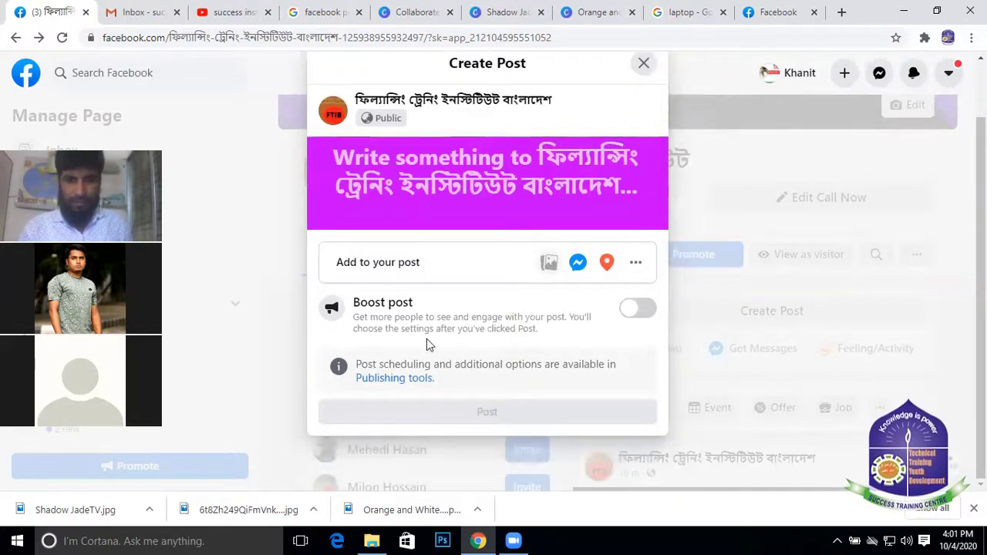
Switch Boost post on, then close and discard the draft
{"action": "left_click", "coordinate": [631, 310]}
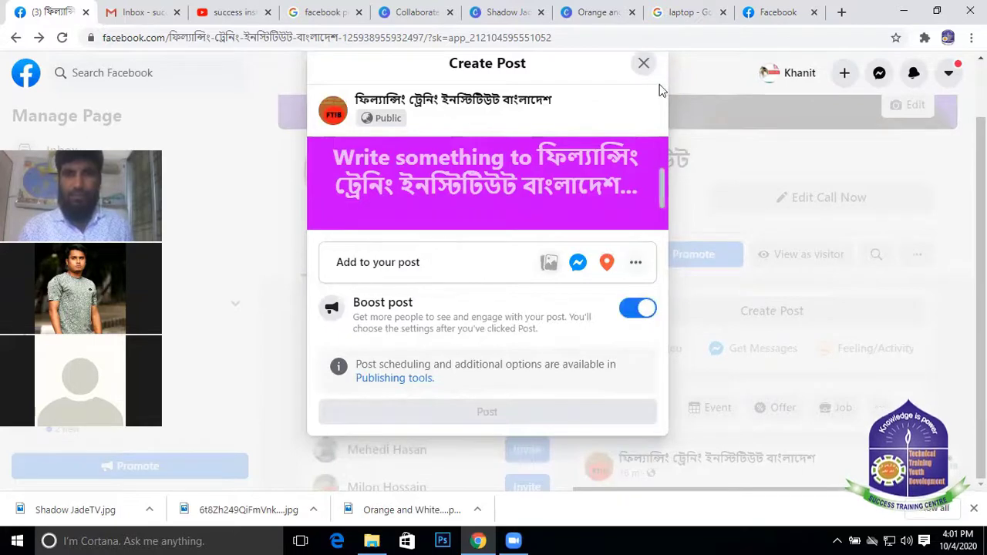
{"action": "left_click", "coordinate": [644, 65]}
{"action": "left_click", "coordinate": [625, 307]}
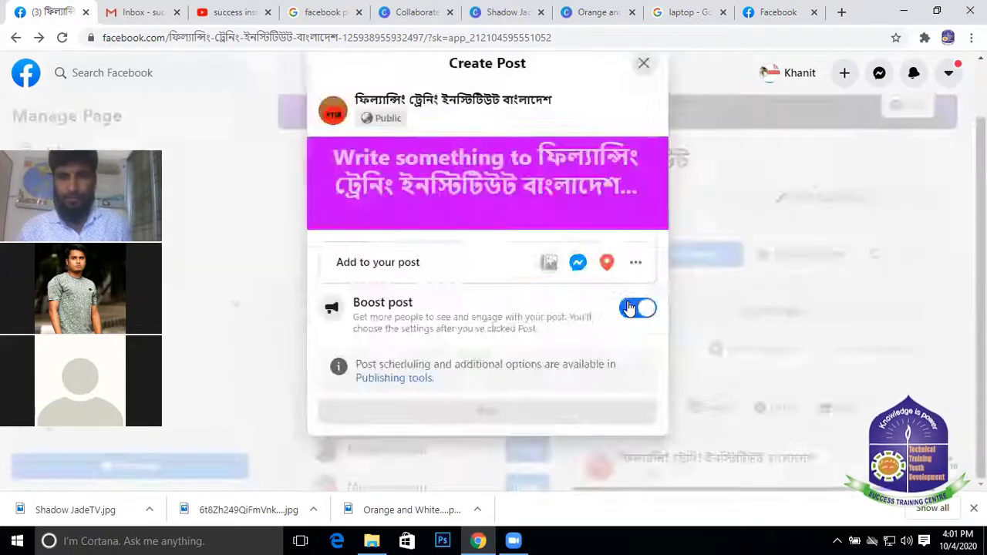
{"action": "scroll", "coordinate": [782, 290], "scroll_direction": "down", "scroll_amount": 1}
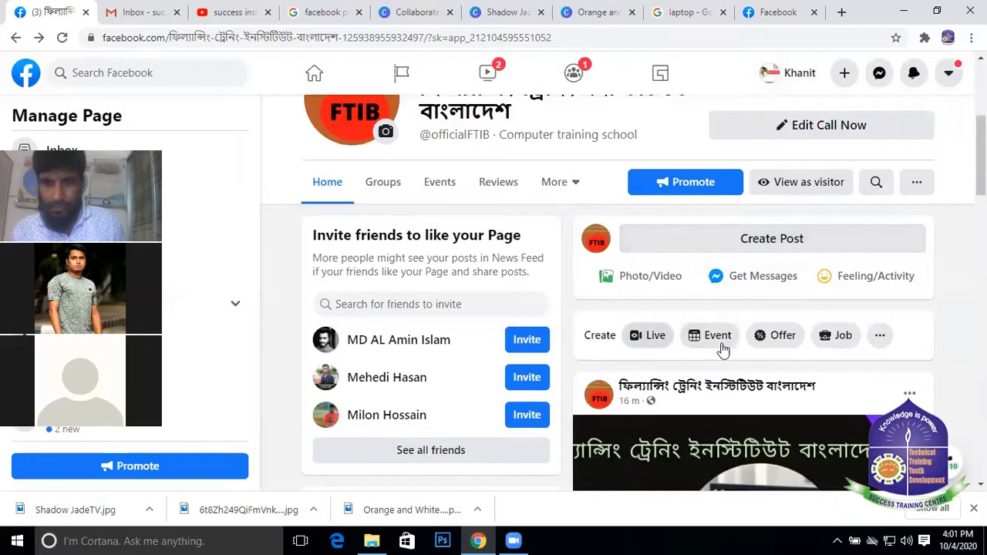
Attach the 'logo (1)' image from Downloads to a new page post
{"action": "left_click", "coordinate": [645, 277]}
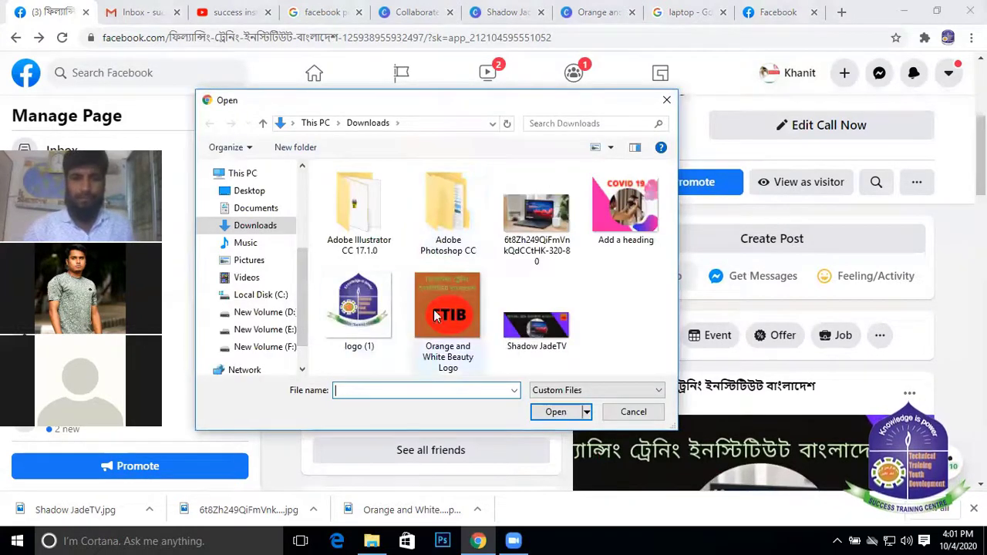
{"action": "left_click", "coordinate": [378, 306]}
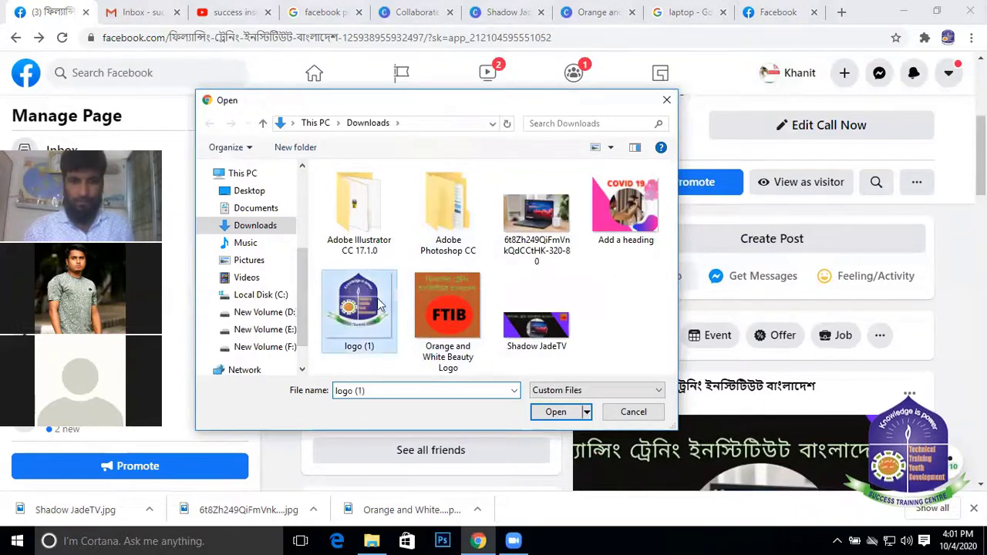
{"action": "left_click", "coordinate": [555, 412]}
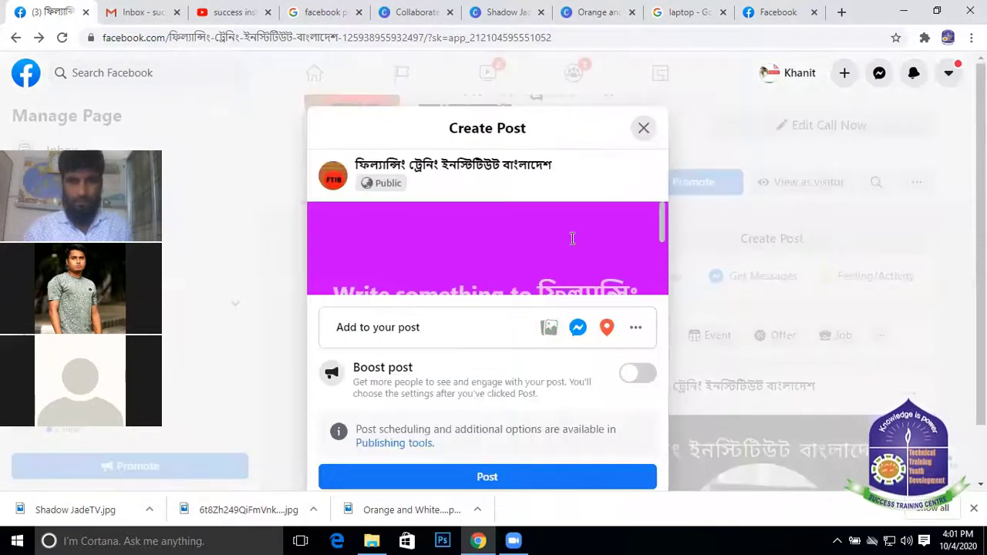
{"action": "scroll", "coordinate": [572, 238], "scroll_direction": "down", "scroll_amount": 2}
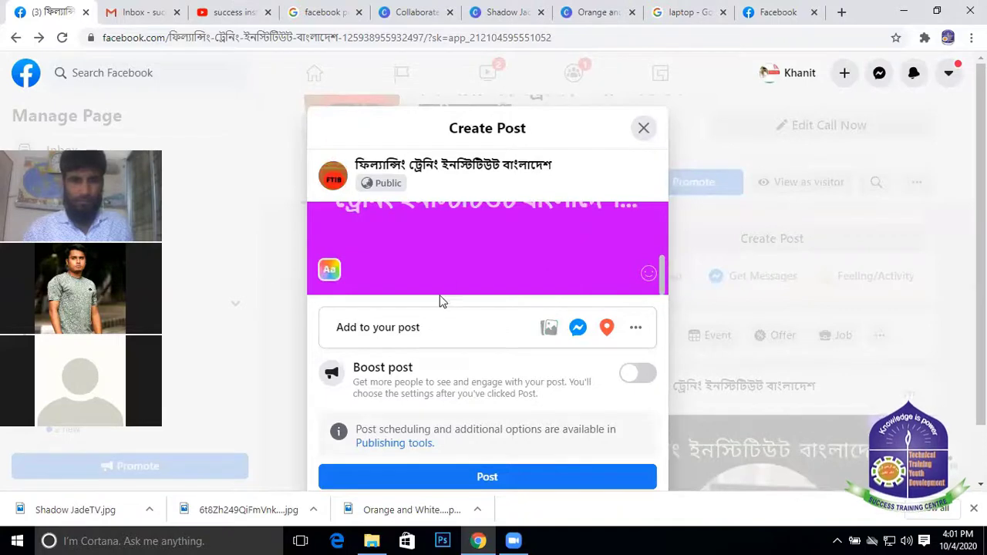
{"action": "scroll", "coordinate": [441, 273], "scroll_direction": "up", "scroll_amount": 2}
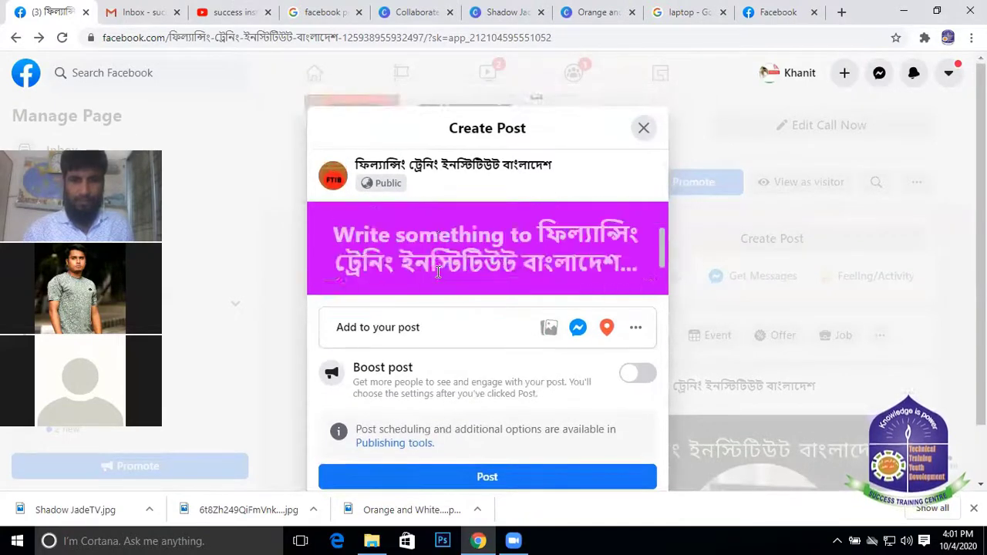
{"action": "scroll", "coordinate": [465, 241], "scroll_direction": "down", "scroll_amount": 2}
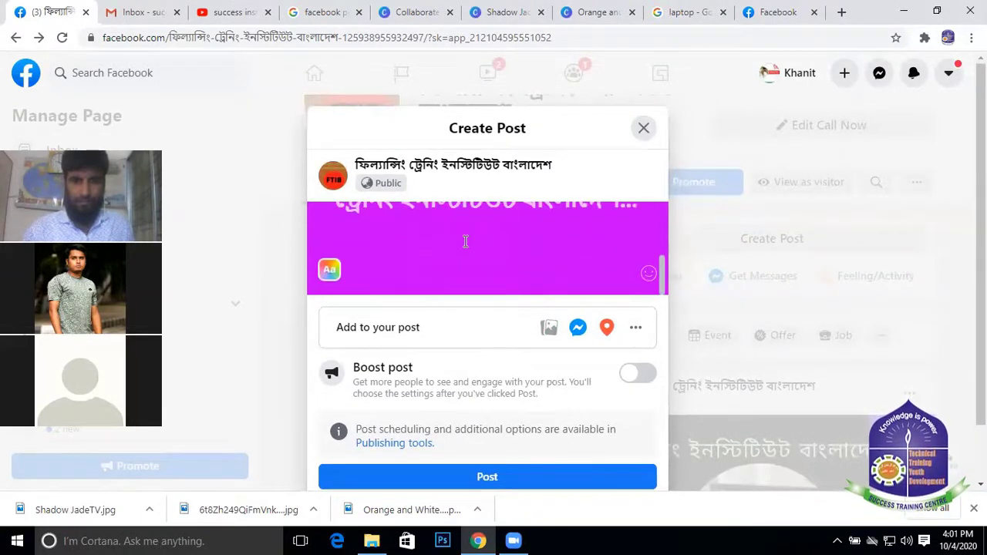
{"action": "scroll", "coordinate": [466, 241], "scroll_direction": "up", "scroll_amount": 2}
{"action": "scroll", "coordinate": [465, 241], "scroll_direction": "down", "scroll_amount": 2}
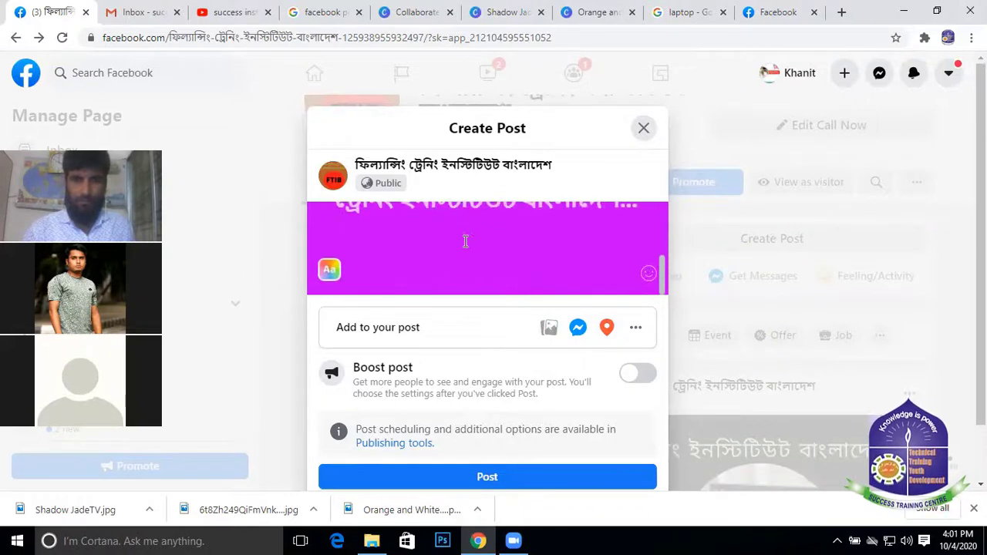
View the Success Training Center photo post full screen, then close the photo viewer
{"action": "left_click", "coordinate": [774, 11]}
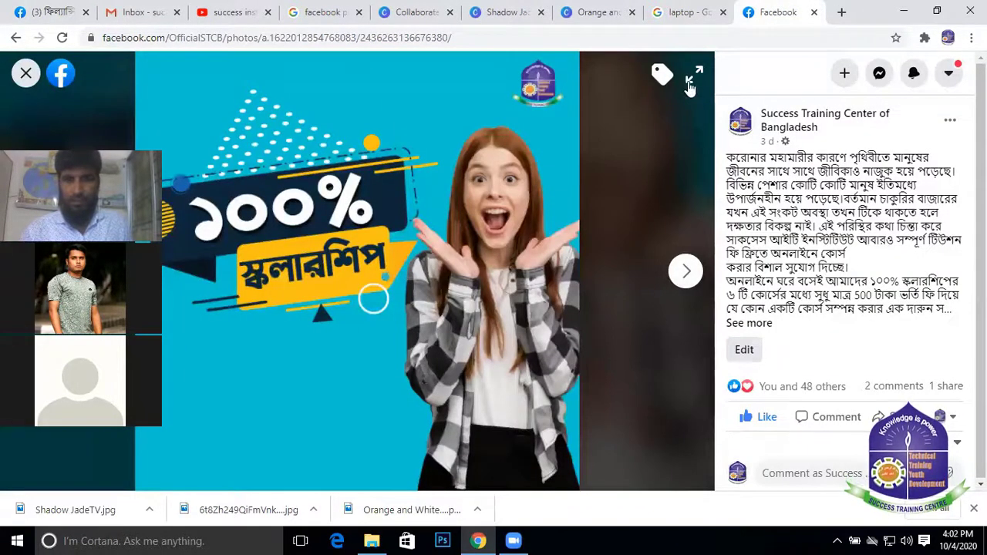
{"action": "left_click", "coordinate": [691, 81]}
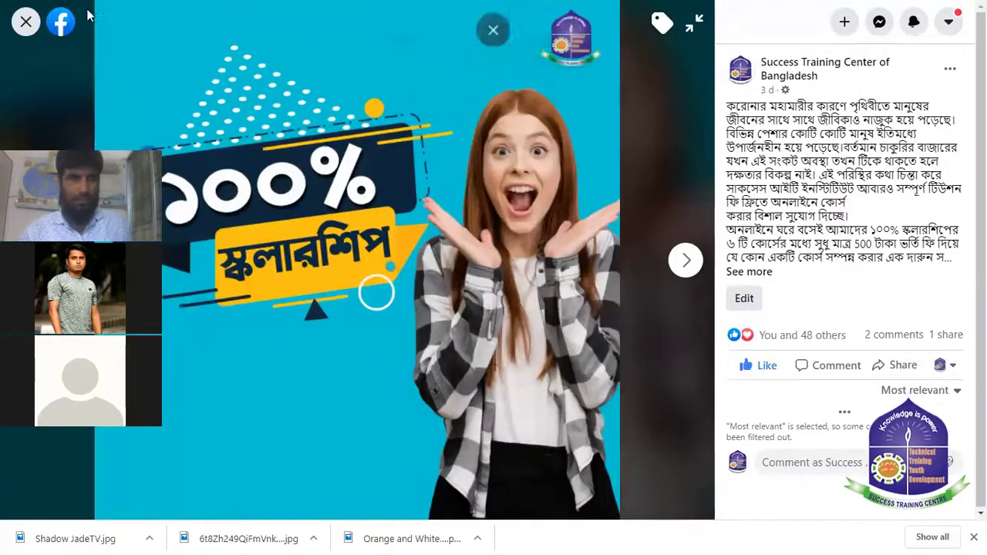
{"action": "left_click", "coordinate": [17, 23]}
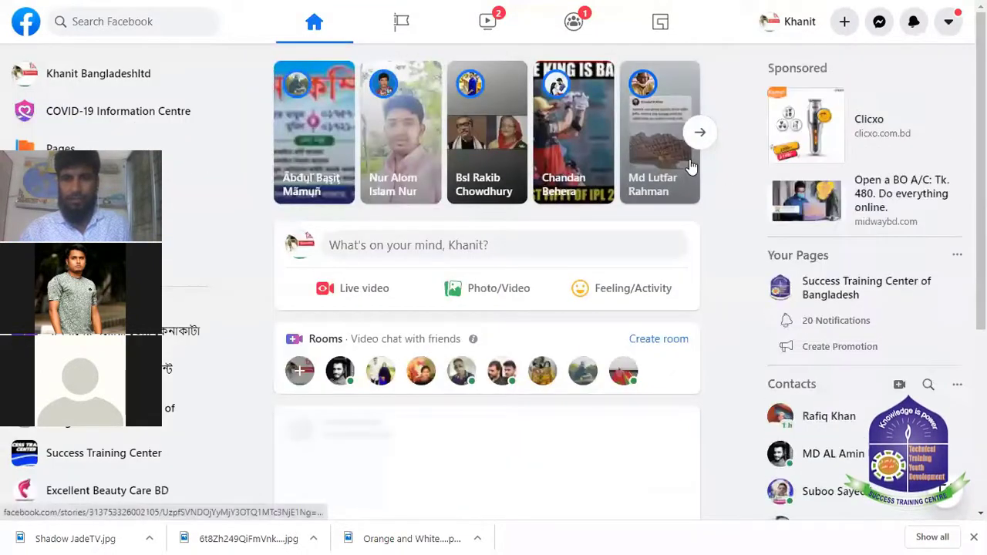
{"action": "scroll", "coordinate": [429, 264], "scroll_direction": "down", "scroll_amount": 3}
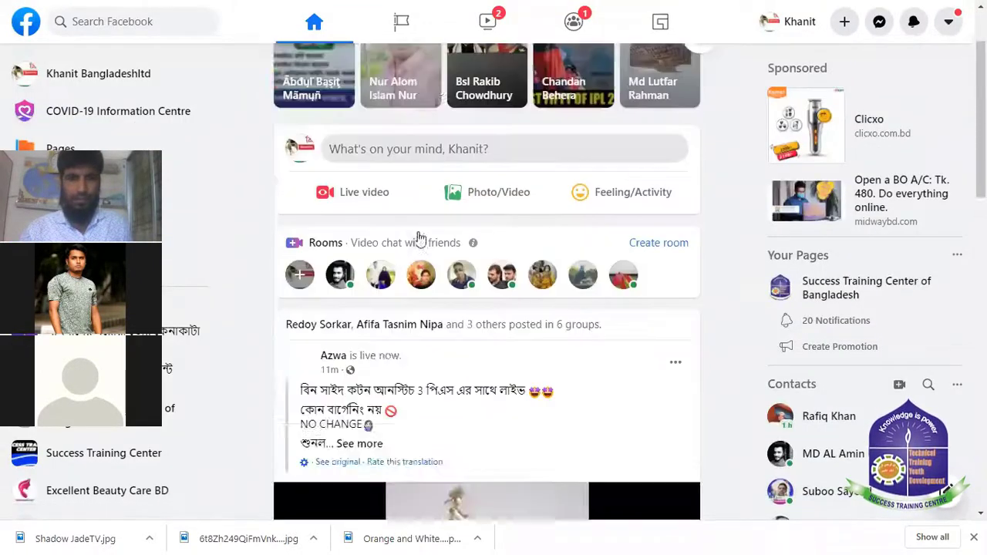
{"action": "scroll", "coordinate": [420, 239], "scroll_direction": "up", "scroll_amount": 1}
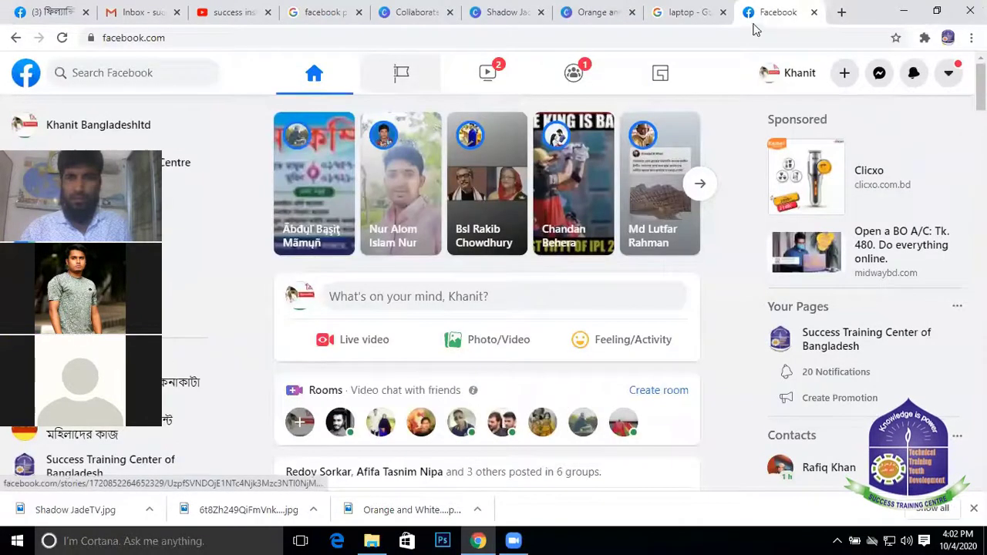
{"action": "scroll", "coordinate": [552, 216], "scroll_direction": "down", "scroll_amount": 3}
{"action": "scroll", "coordinate": [555, 266], "scroll_direction": "down", "scroll_amount": 2}
{"action": "scroll", "coordinate": [335, 169], "scroll_direction": "up", "scroll_amount": 5}
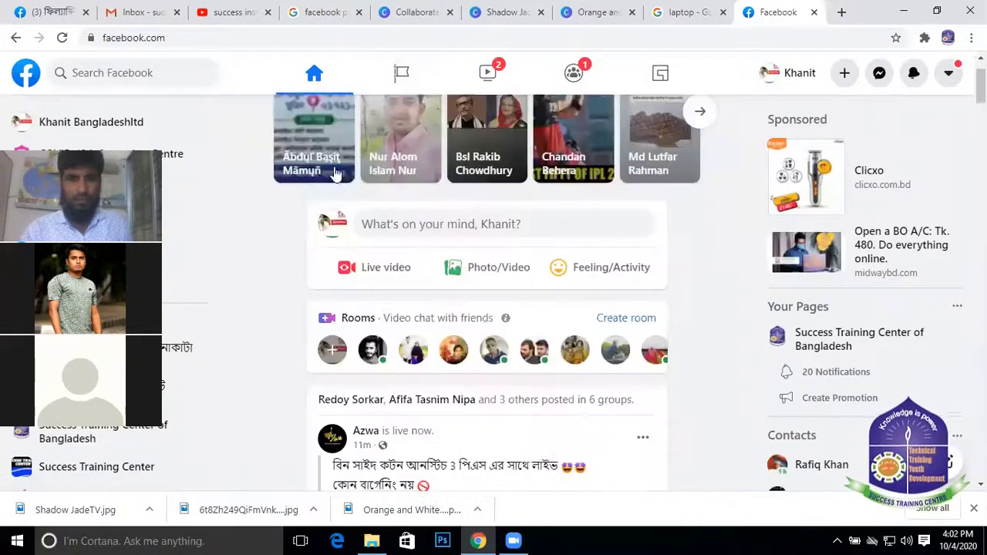
On the Success Training Center of Bangladesh page, expand and select the full scholarship post text
{"action": "left_click", "coordinate": [408, 87]}
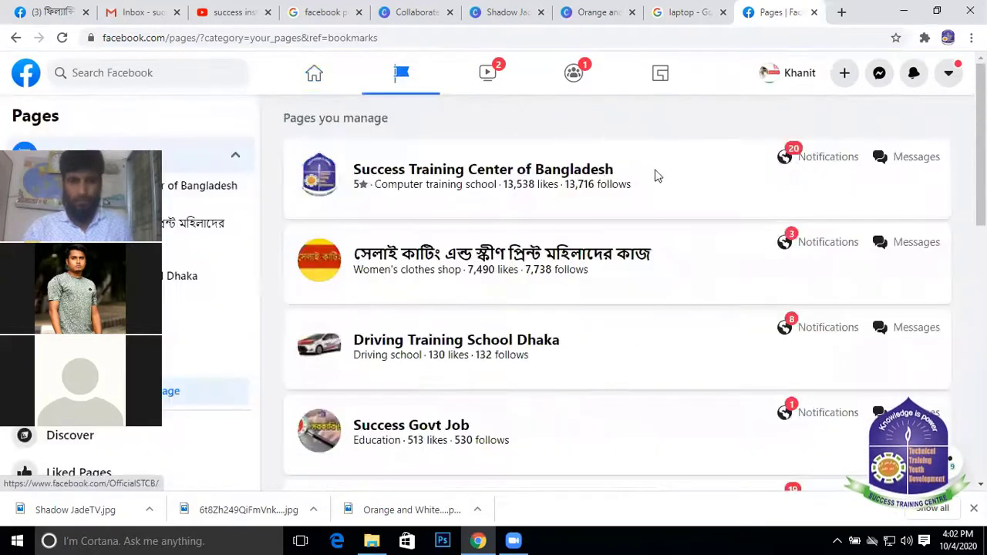
{"action": "left_click", "coordinate": [521, 177]}
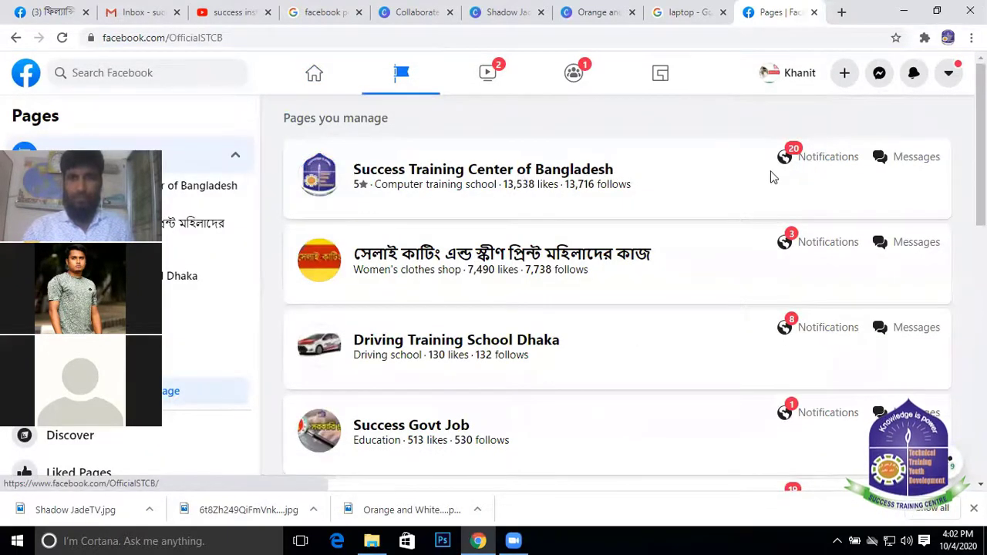
{"action": "scroll", "coordinate": [770, 172], "scroll_direction": "down", "scroll_amount": 10}
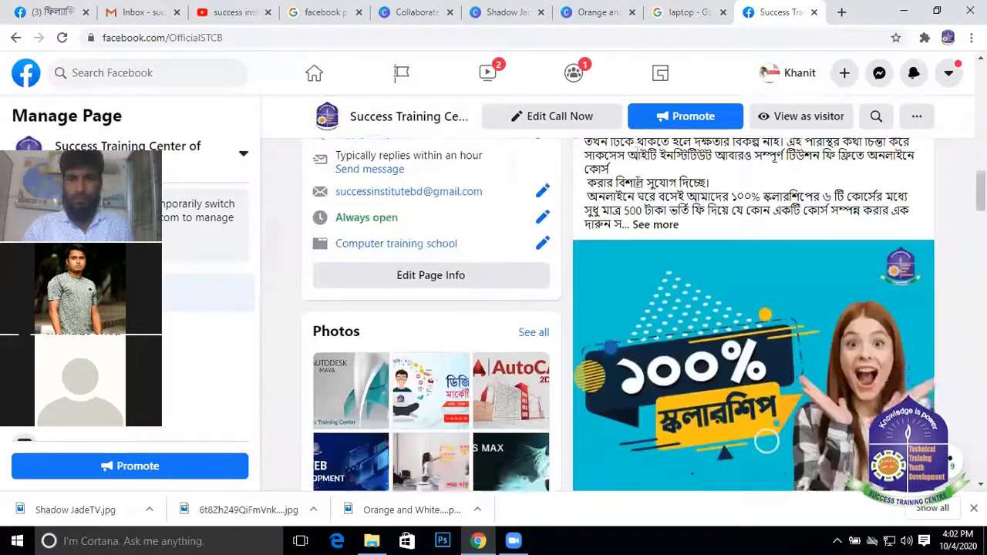
{"action": "scroll", "coordinate": [655, 308], "scroll_direction": "up", "scroll_amount": 1}
{"action": "left_click", "coordinate": [663, 333]}
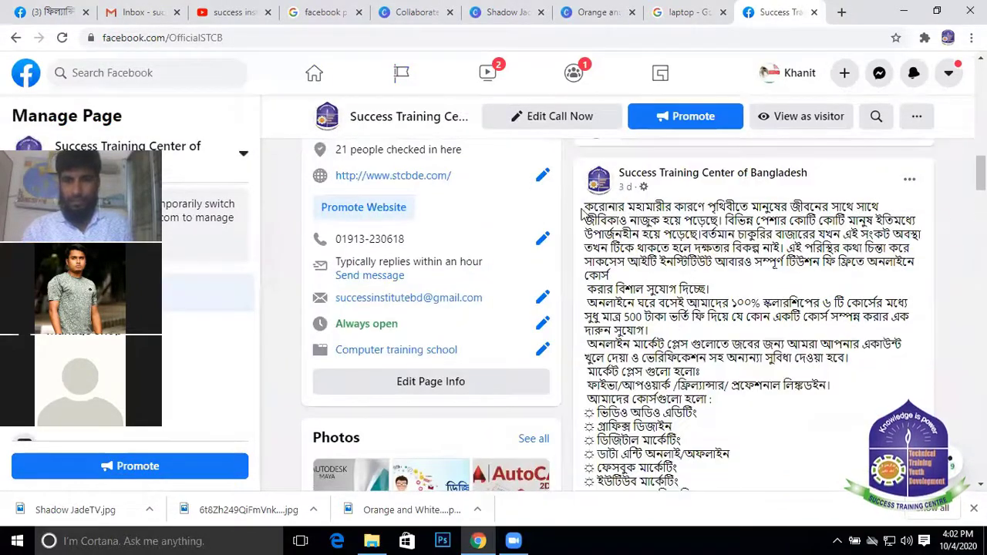
{"action": "left_click_drag", "start_coordinate": [584, 205], "coordinate": [864, 394]}
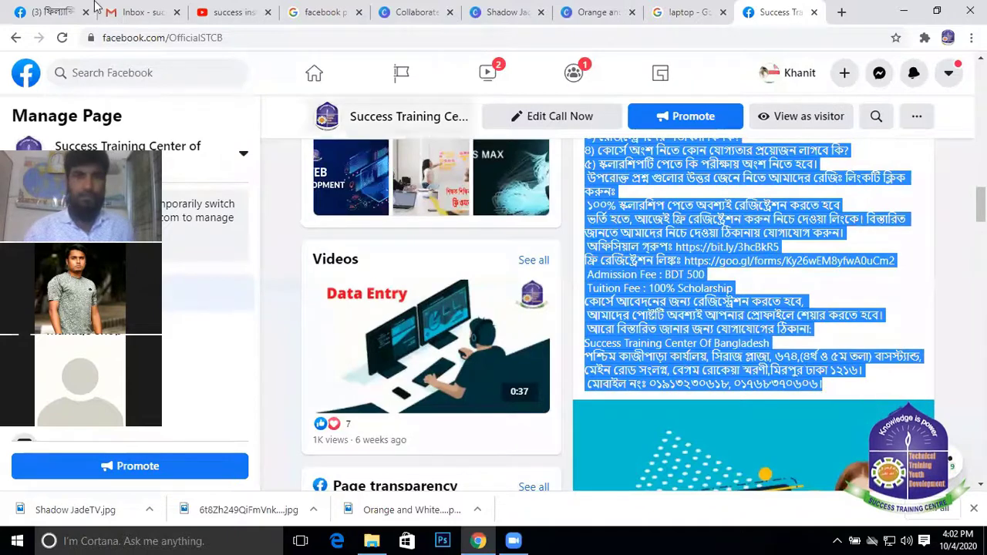
{"action": "left_click", "coordinate": [46, 12]}
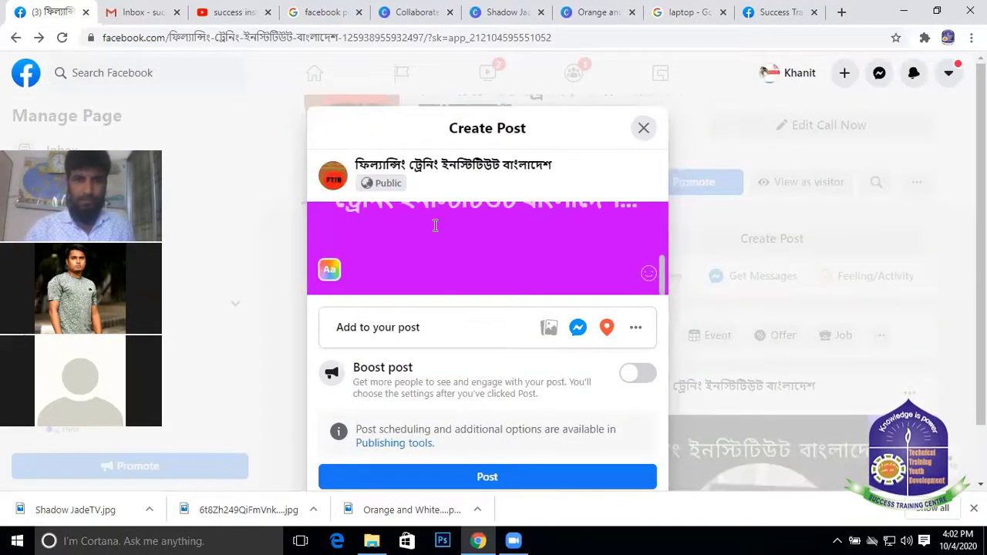
Paste the copied scholarship text into the post with Ctrl+V
{"action": "scroll", "coordinate": [488, 279], "scroll_direction": "up", "scroll_amount": 3}
{"action": "scroll", "coordinate": [488, 279], "scroll_direction": "down", "scroll_amount": 3}
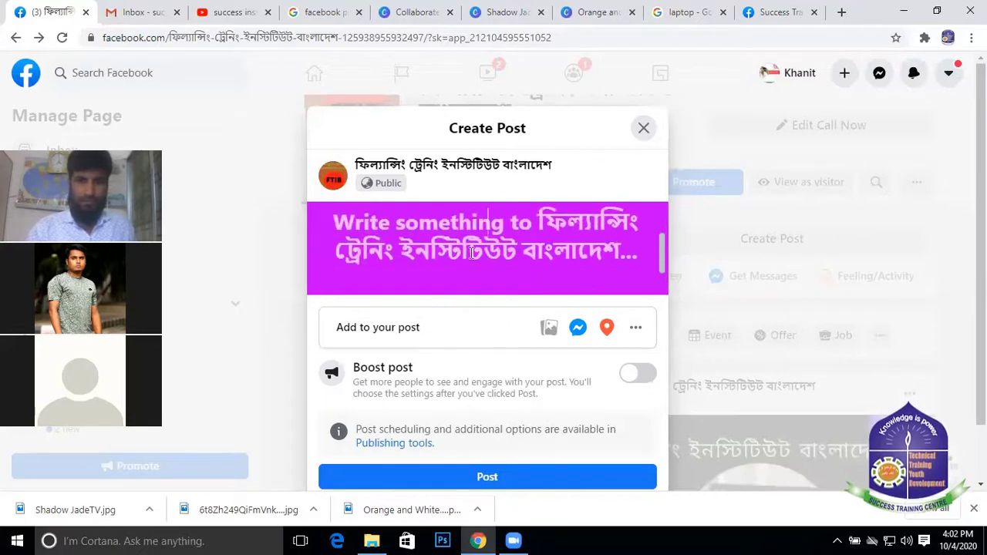
{"action": "scroll", "coordinate": [476, 254], "scroll_direction": "down", "scroll_amount": 5}
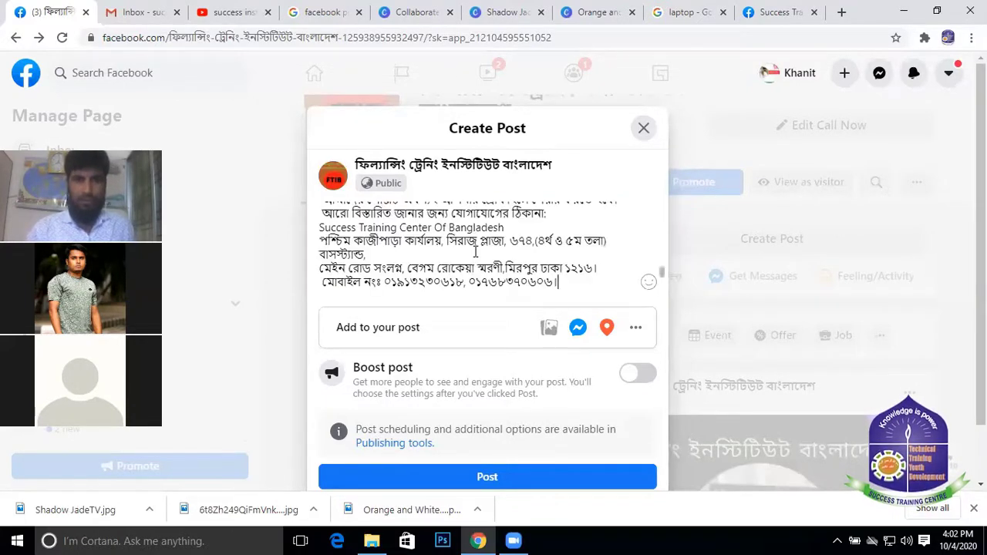
{"action": "key", "text": "ctrl+v"}
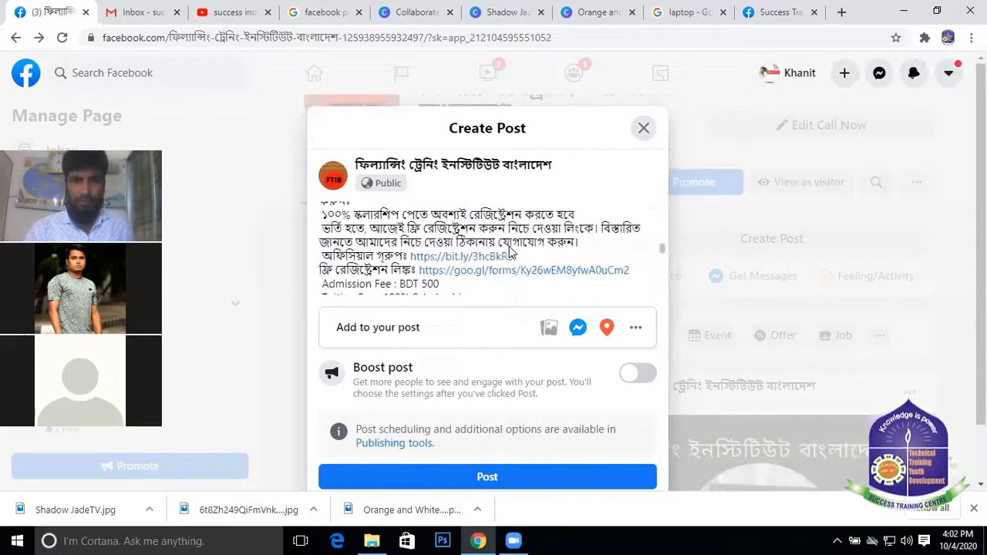
{"action": "scroll", "coordinate": [510, 214], "scroll_direction": "up", "scroll_amount": 10}
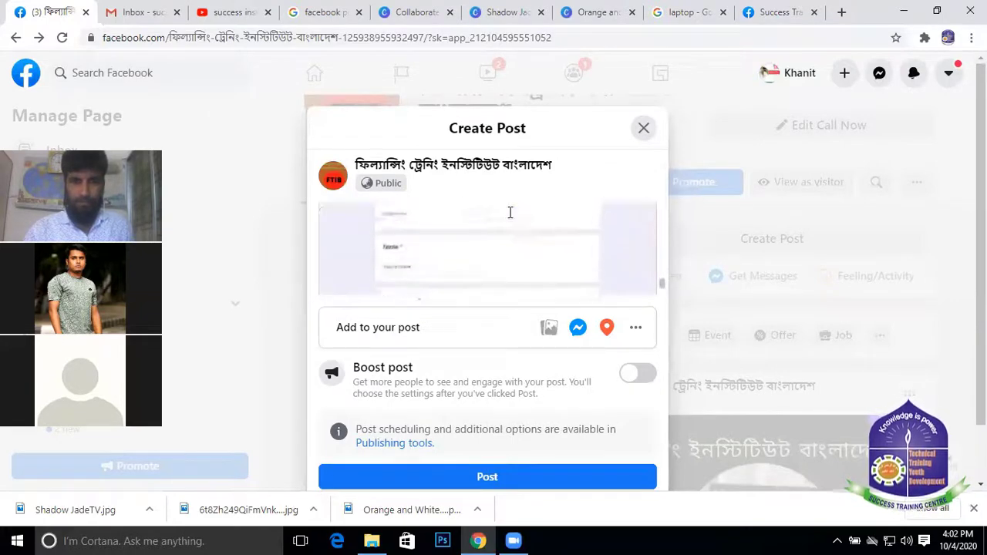
{"action": "scroll", "coordinate": [554, 254], "scroll_direction": "down", "scroll_amount": 8}
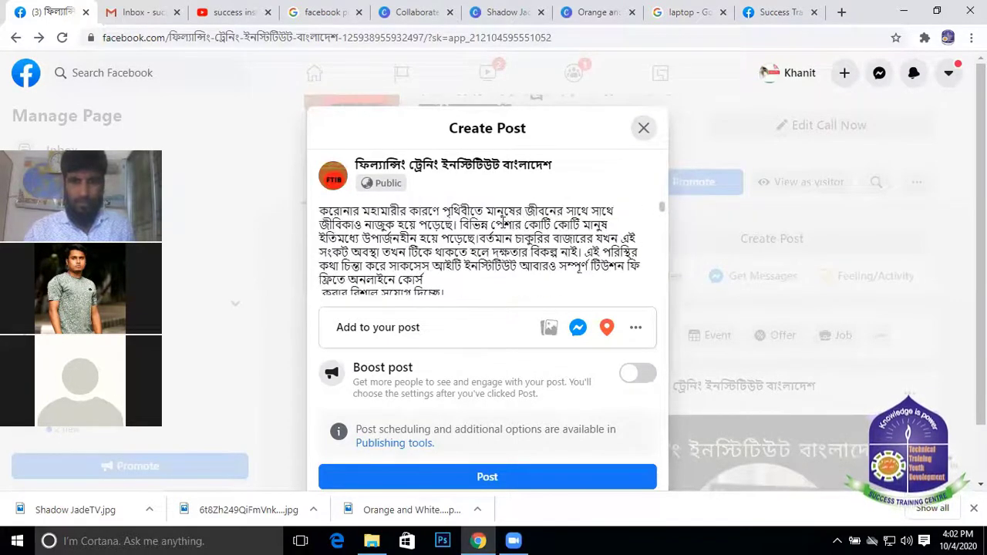
{"action": "scroll", "coordinate": [553, 253], "scroll_direction": "down", "scroll_amount": 5}
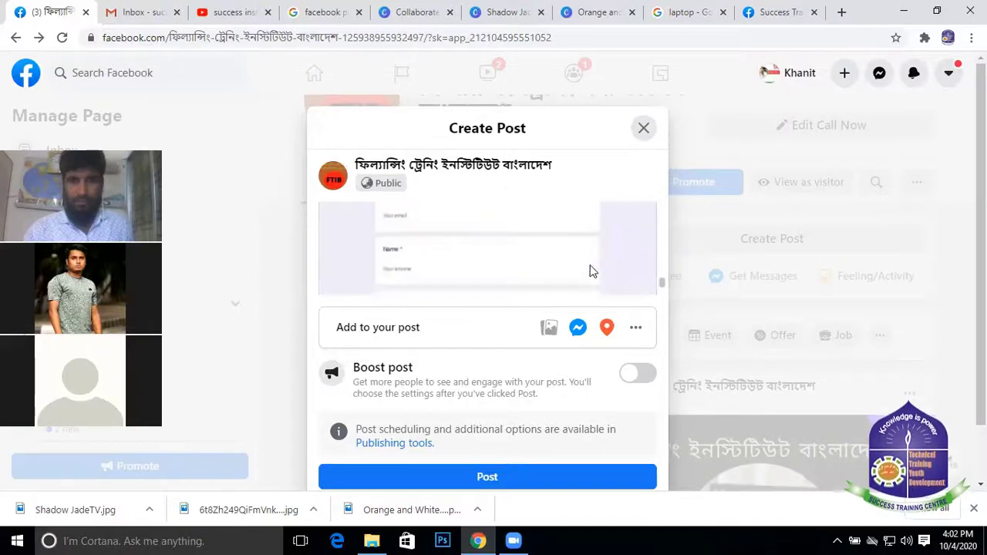
{"action": "scroll", "coordinate": [583, 267], "scroll_direction": "up", "scroll_amount": 2}
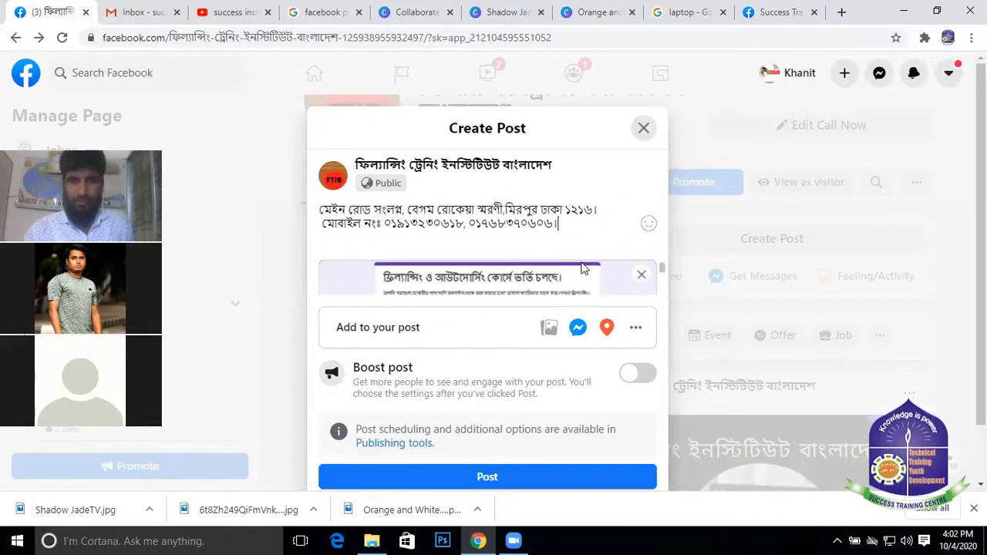
Copy the scholarship image from the Success Training Center page and paste it into the post
{"action": "left_click", "coordinate": [769, 19]}
{"action": "scroll", "coordinate": [777, 299], "scroll_direction": "down", "scroll_amount": 3}
{"action": "right_click", "coordinate": [768, 259]}
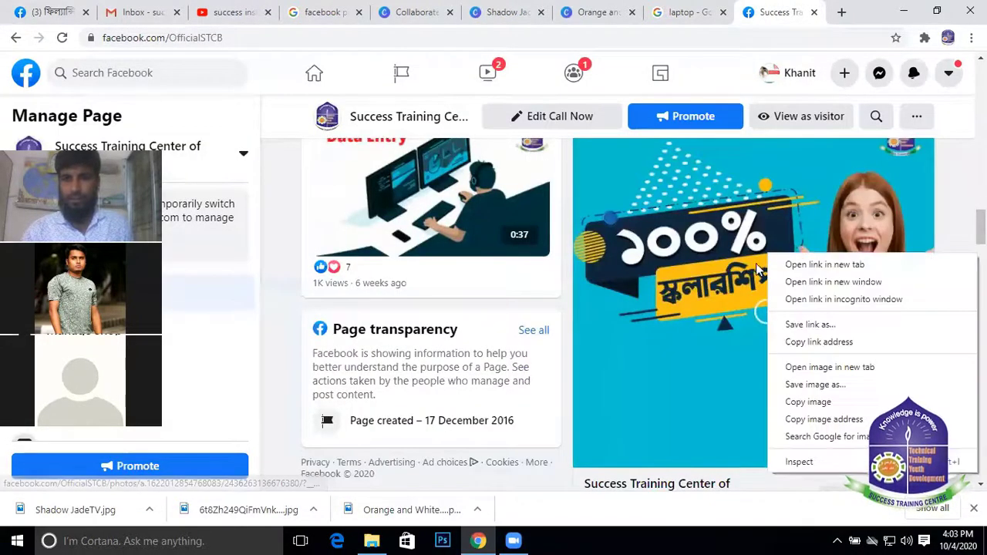
{"action": "left_click", "coordinate": [806, 401]}
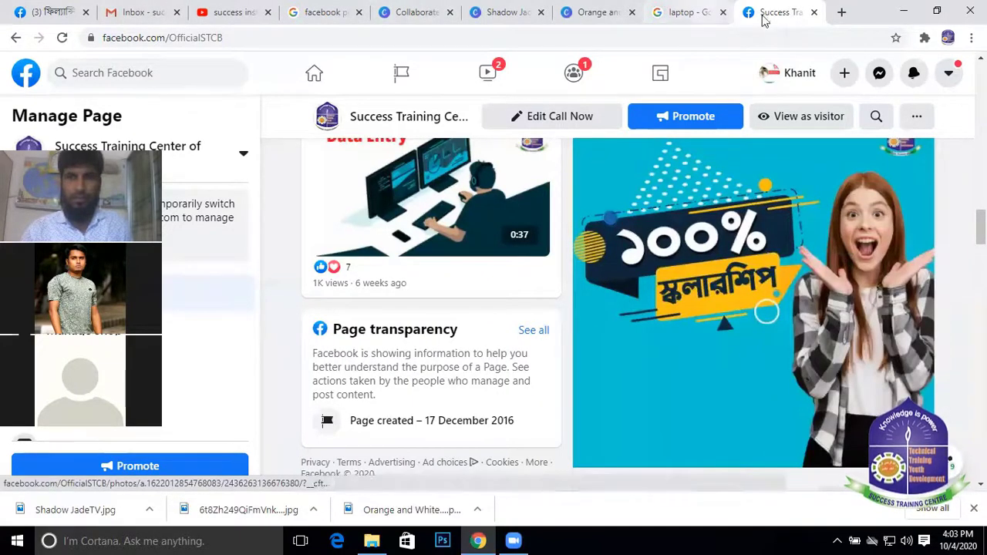
{"action": "left_click", "coordinate": [66, 17]}
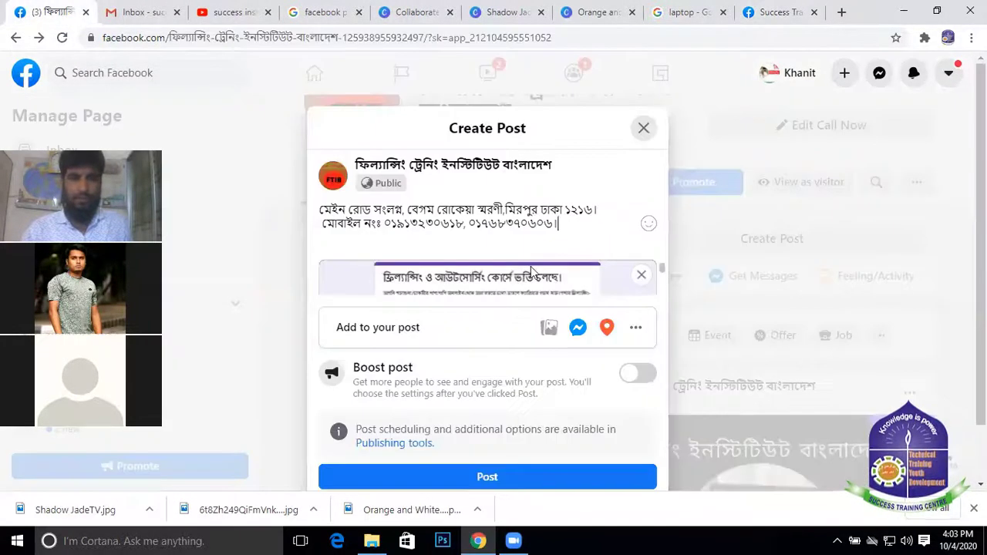
{"action": "right_click", "coordinate": [561, 226]}
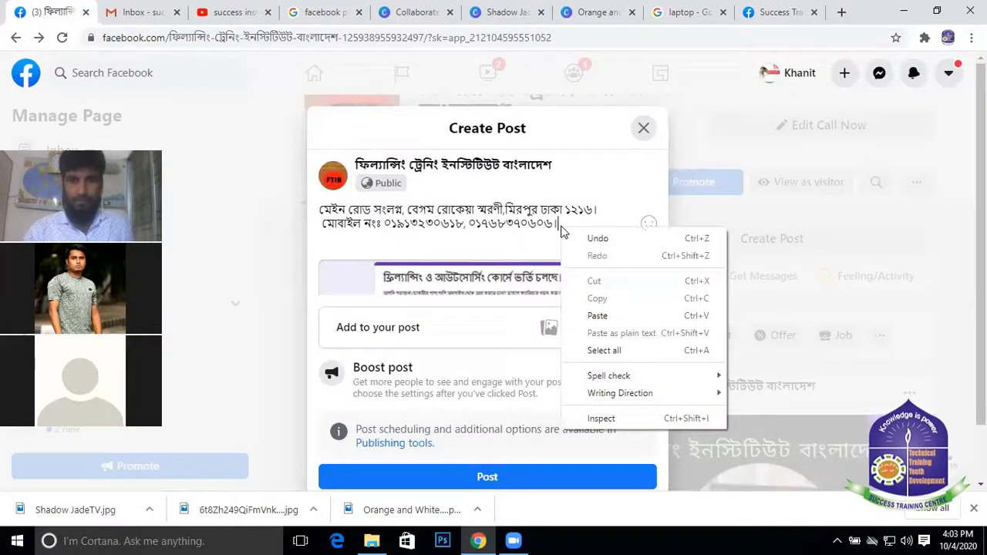
{"action": "left_click", "coordinate": [608, 315]}
Remove the link preview card from the post and review the draft
{"action": "scroll", "coordinate": [535, 202], "scroll_direction": "down", "scroll_amount": 3}
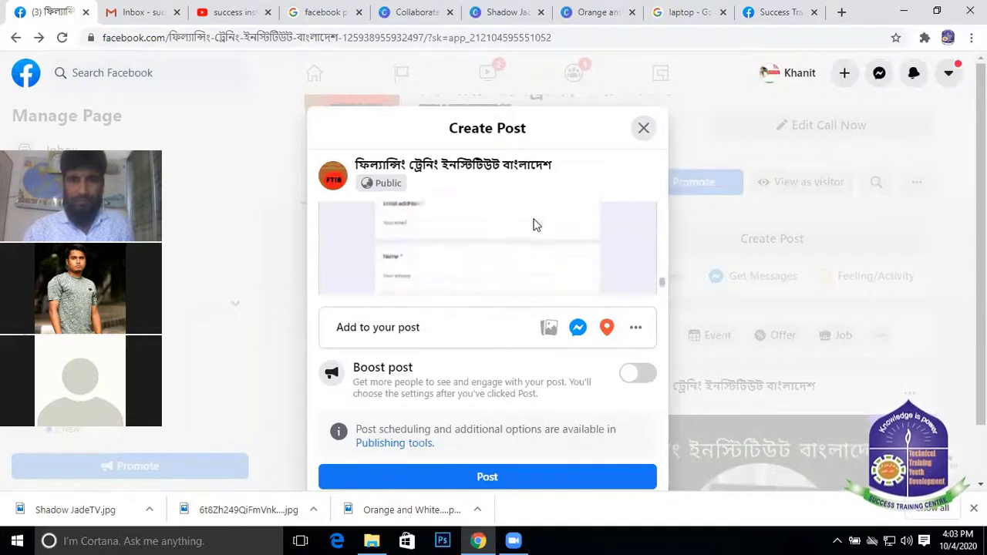
{"action": "scroll", "coordinate": [421, 299], "scroll_direction": "down", "scroll_amount": 2}
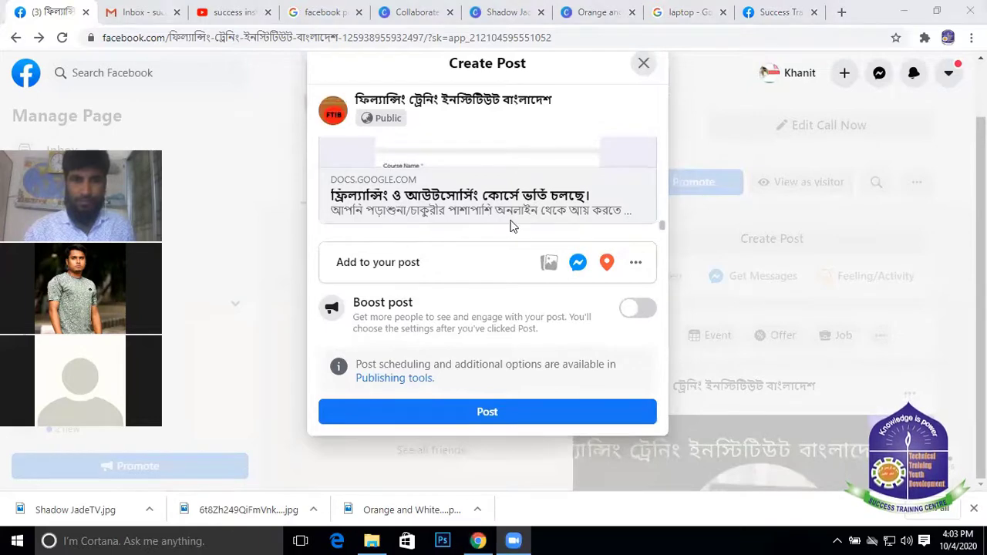
{"action": "scroll", "coordinate": [511, 223], "scroll_direction": "up", "scroll_amount": 3}
{"action": "scroll", "coordinate": [472, 158], "scroll_direction": "up", "scroll_amount": 3}
{"action": "scroll", "coordinate": [471, 158], "scroll_direction": "down", "scroll_amount": 5}
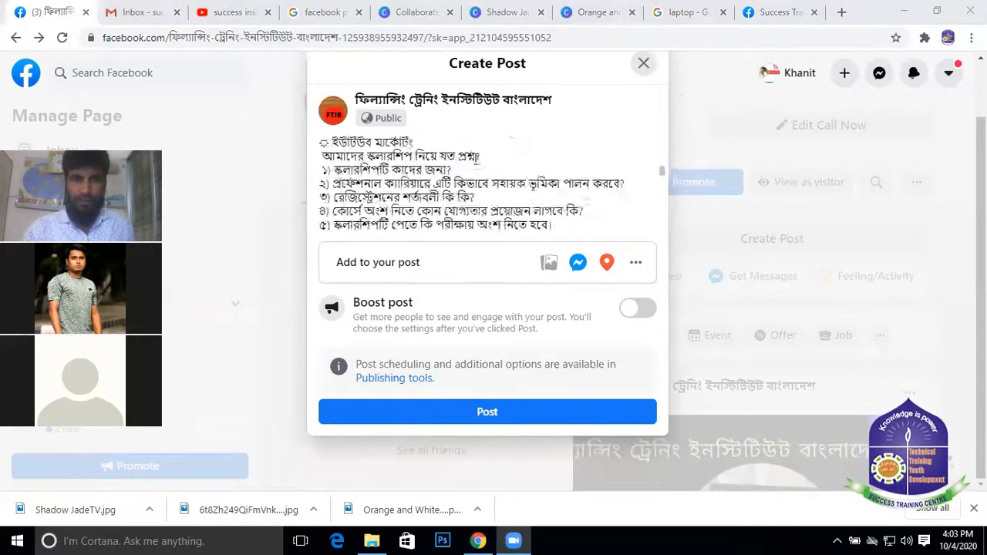
{"action": "scroll", "coordinate": [472, 159], "scroll_direction": "down", "scroll_amount": 2}
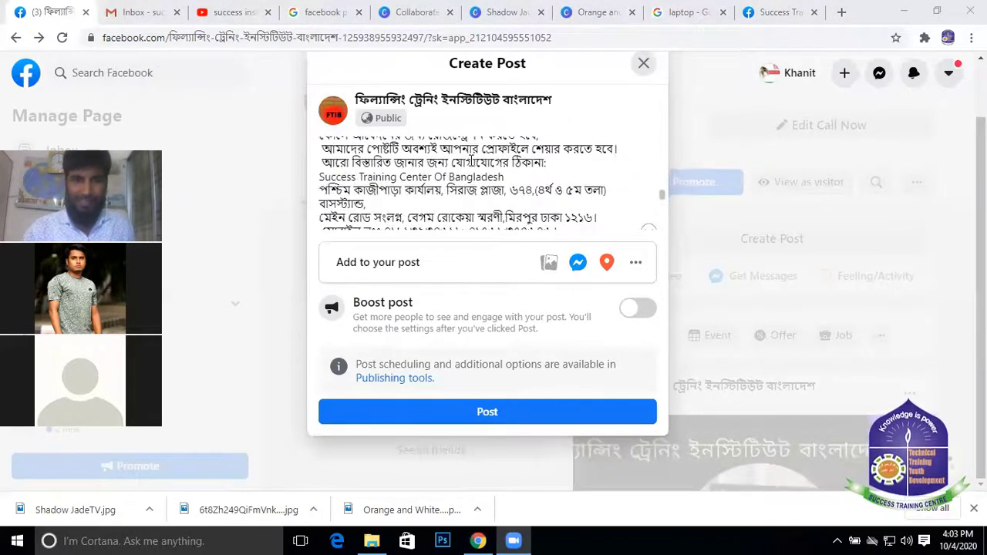
{"action": "scroll", "coordinate": [643, 211], "scroll_direction": "down", "scroll_amount": 2}
{"action": "left_click", "coordinate": [643, 212]}
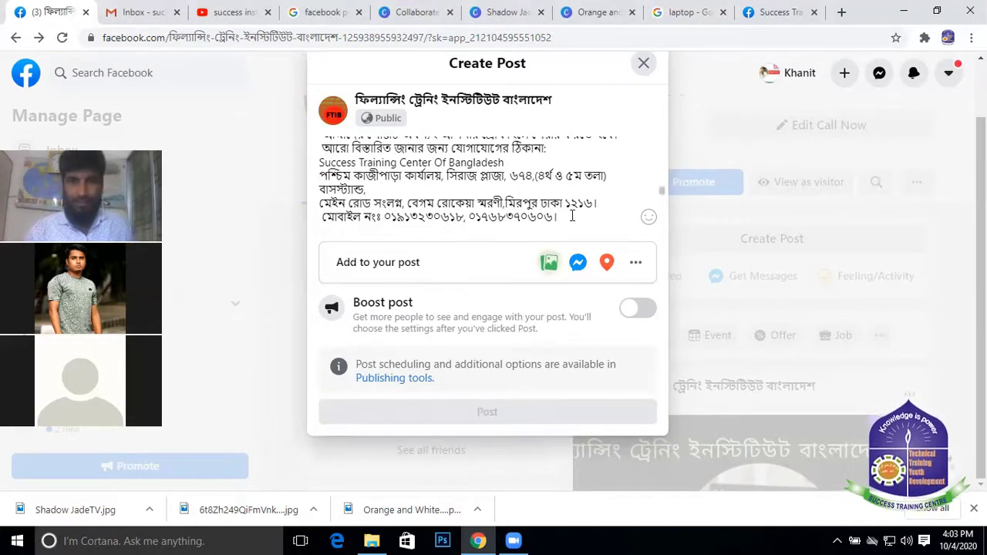
{"action": "scroll", "coordinate": [571, 212], "scroll_direction": "down", "scroll_amount": 3}
{"action": "scroll", "coordinate": [574, 185], "scroll_direction": "up", "scroll_amount": 3}
{"action": "scroll", "coordinate": [577, 157], "scroll_direction": "down", "scroll_amount": 4}
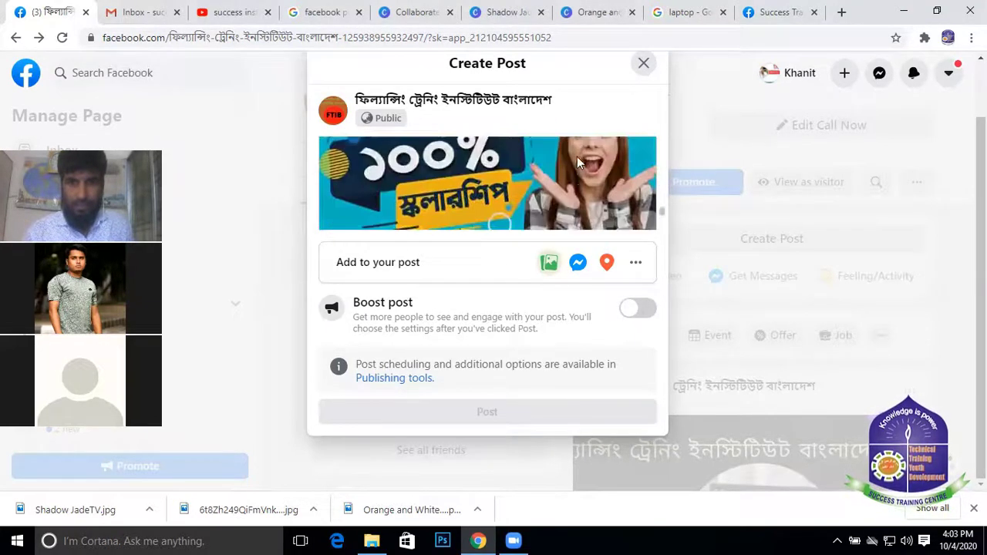
{"action": "scroll", "coordinate": [576, 156], "scroll_direction": "up", "scroll_amount": 2}
{"action": "scroll", "coordinate": [577, 157], "scroll_direction": "down", "scroll_amount": 2}
{"action": "scroll", "coordinate": [576, 156], "scroll_direction": "up", "scroll_amount": 2}
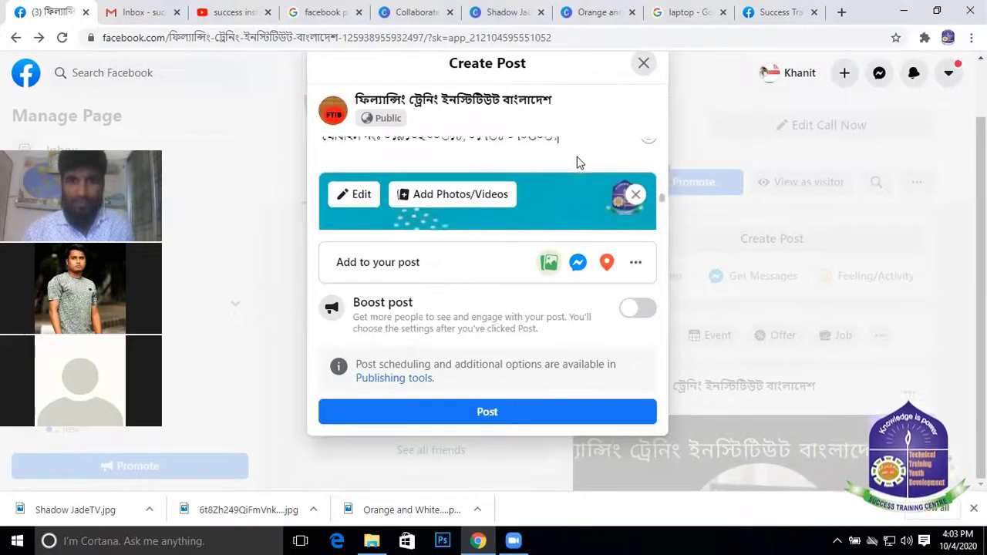
{"action": "scroll", "coordinate": [577, 158], "scroll_direction": "down", "scroll_amount": 2}
{"action": "scroll", "coordinate": [555, 161], "scroll_direction": "up", "scroll_amount": 3}
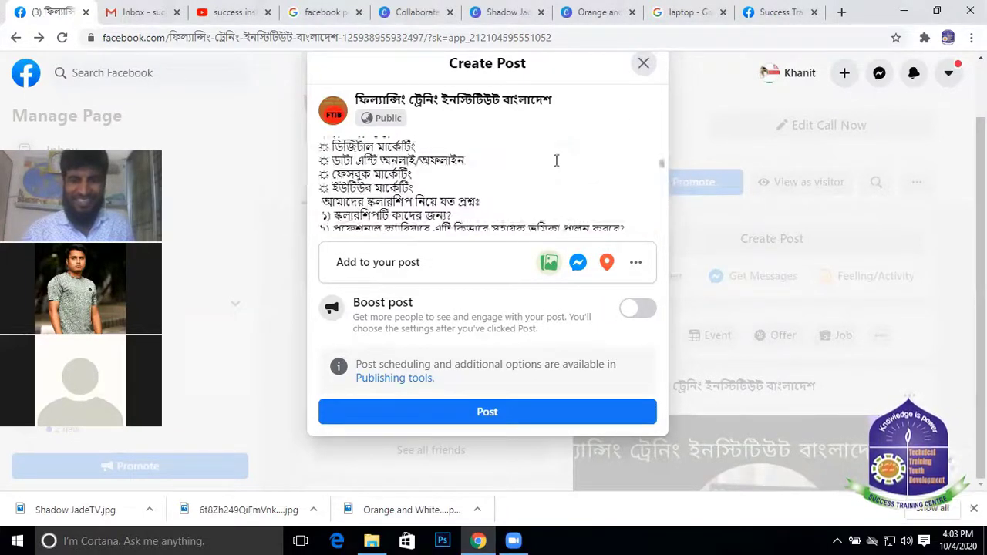
{"action": "scroll", "coordinate": [552, 177], "scroll_direction": "down", "scroll_amount": 4}
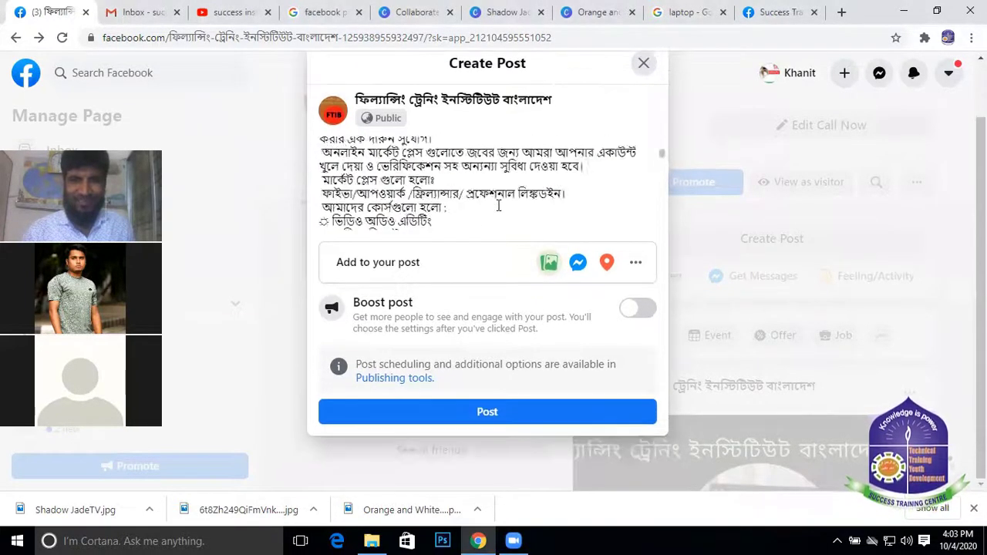
{"action": "scroll", "coordinate": [515, 189], "scroll_direction": "down", "scroll_amount": 5}
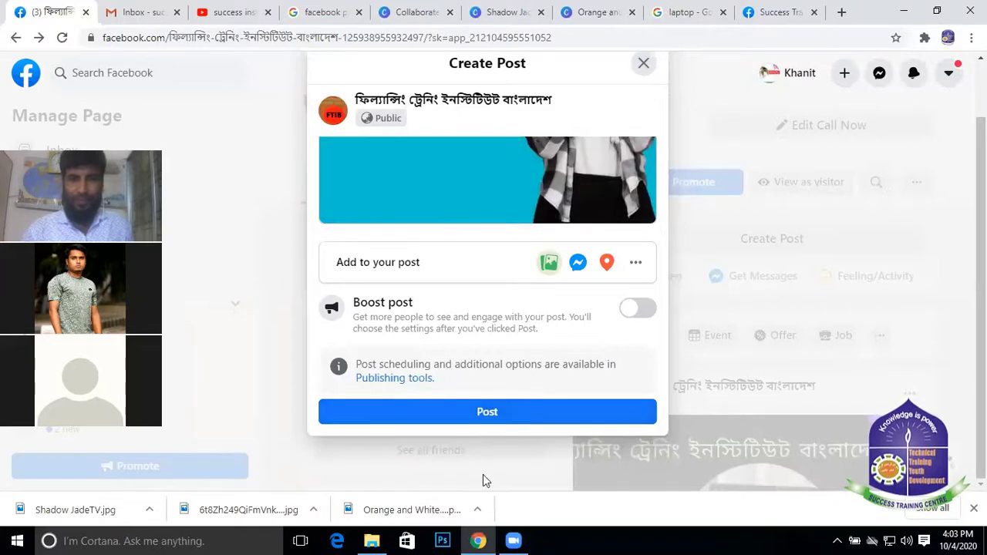
Publish the scholarship post and scroll the feed to check it at the top
{"action": "left_click", "coordinate": [492, 413]}
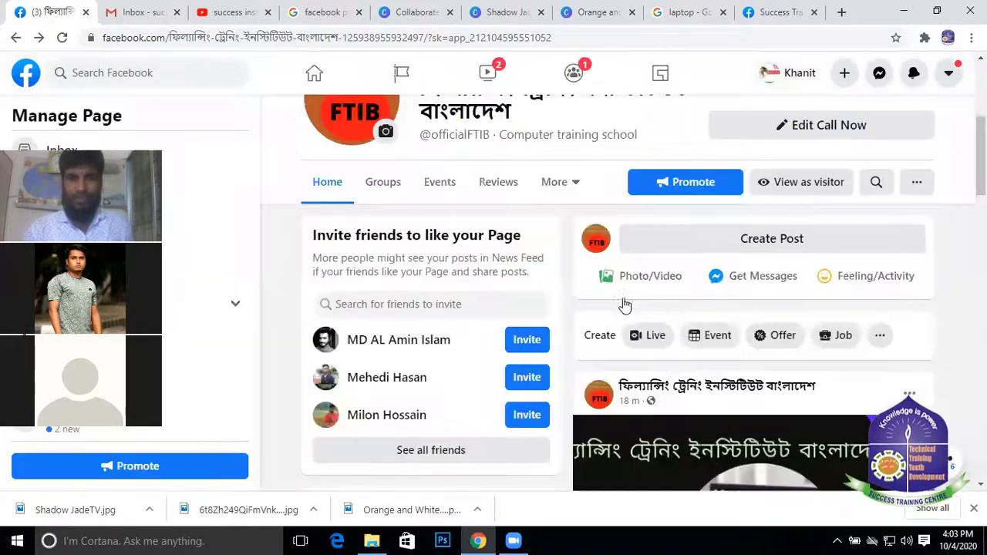
{"action": "scroll", "coordinate": [621, 305], "scroll_direction": "down", "scroll_amount": 2}
{"action": "scroll", "coordinate": [738, 285], "scroll_direction": "up", "scroll_amount": 6}
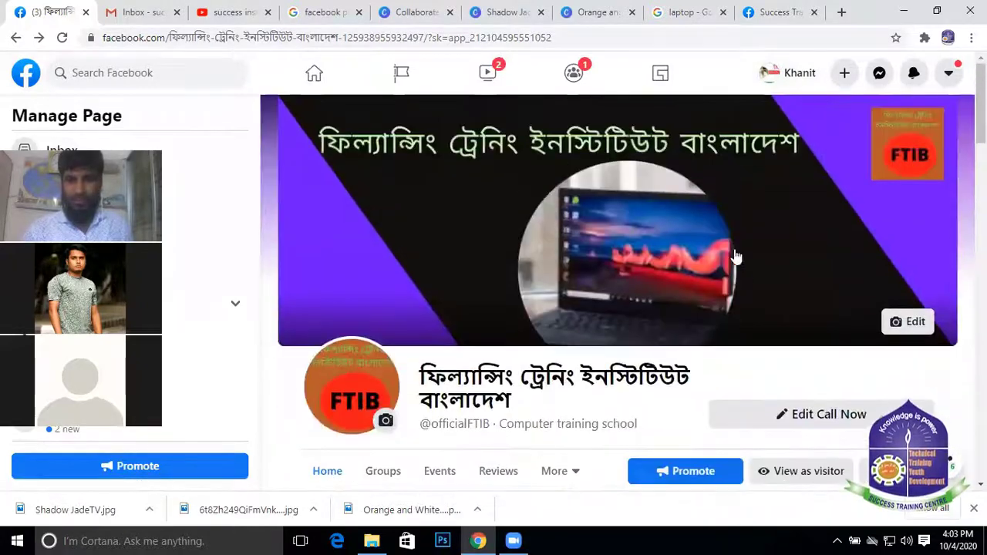
{"action": "scroll", "coordinate": [736, 256], "scroll_direction": "down", "scroll_amount": 10}
{"action": "scroll", "coordinate": [704, 287], "scroll_direction": "up", "scroll_amount": 5}
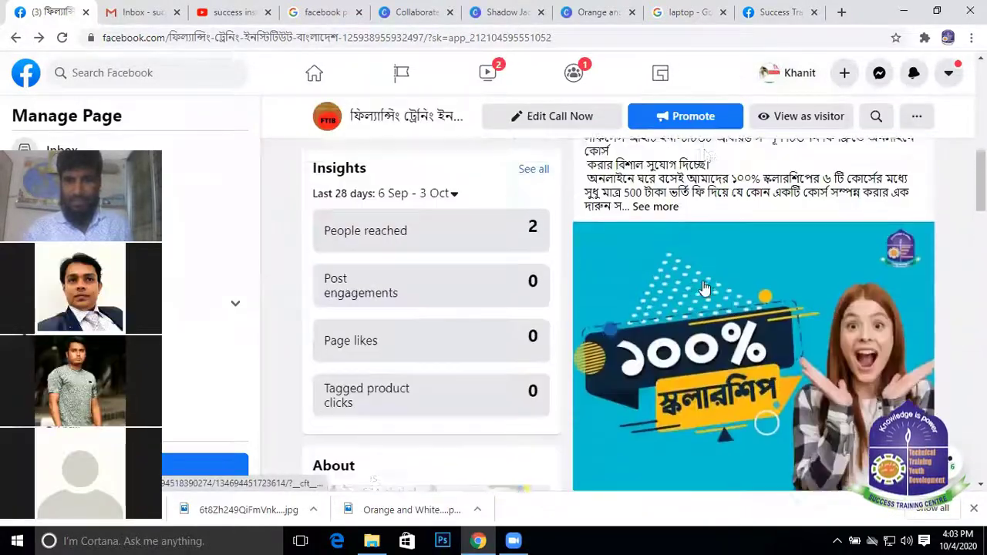
{"action": "scroll", "coordinate": [709, 291], "scroll_direction": "down", "scroll_amount": 5}
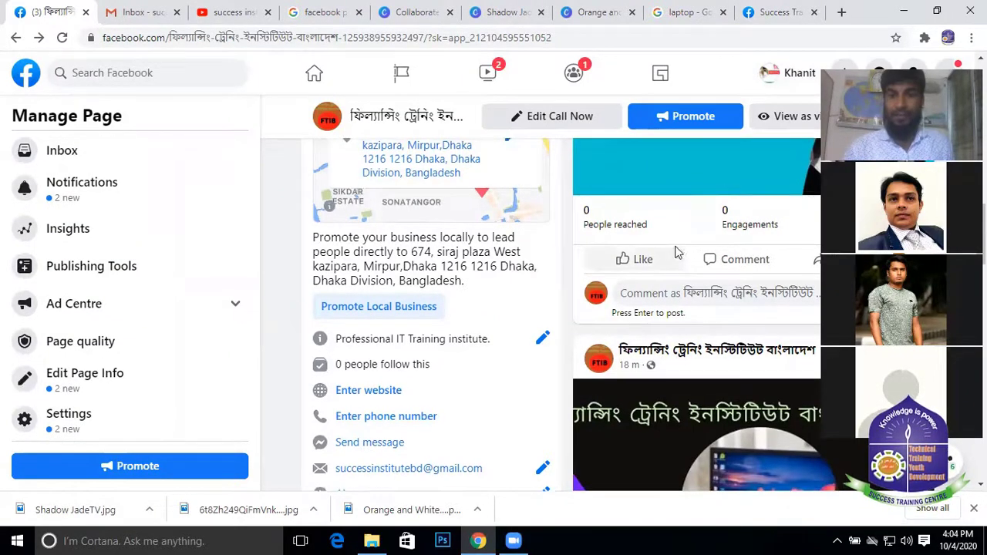
{"action": "scroll", "coordinate": [675, 266], "scroll_direction": "up", "scroll_amount": 4}
{"action": "scroll", "coordinate": [676, 270], "scroll_direction": "up", "scroll_amount": 6}
{"action": "scroll", "coordinate": [682, 264], "scroll_direction": "down", "scroll_amount": 3}
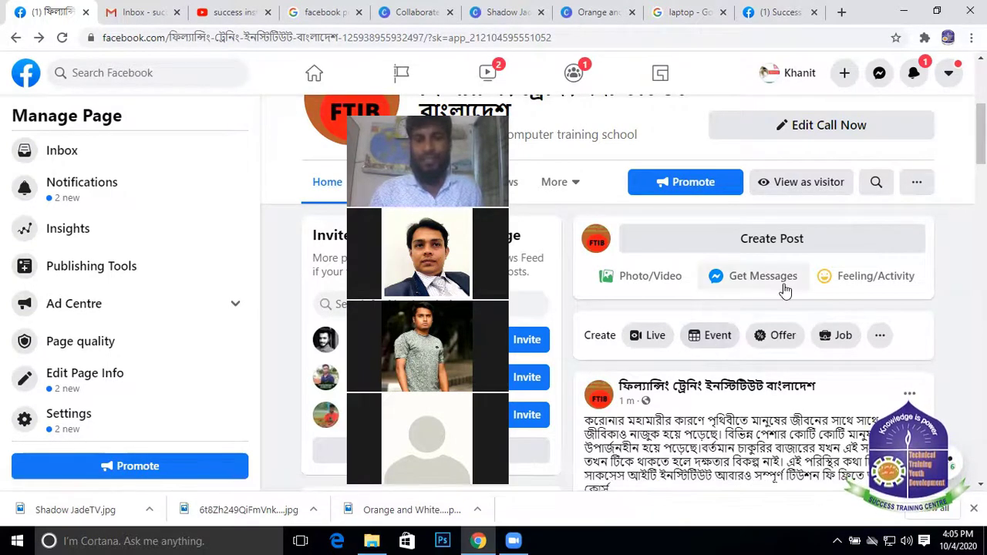
Expand See more on the published scholarship post and read through its text and image
{"action": "scroll", "coordinate": [785, 289], "scroll_direction": "down", "scroll_amount": 2}
{"action": "scroll", "coordinate": [786, 270], "scroll_direction": "up", "scroll_amount": 3}
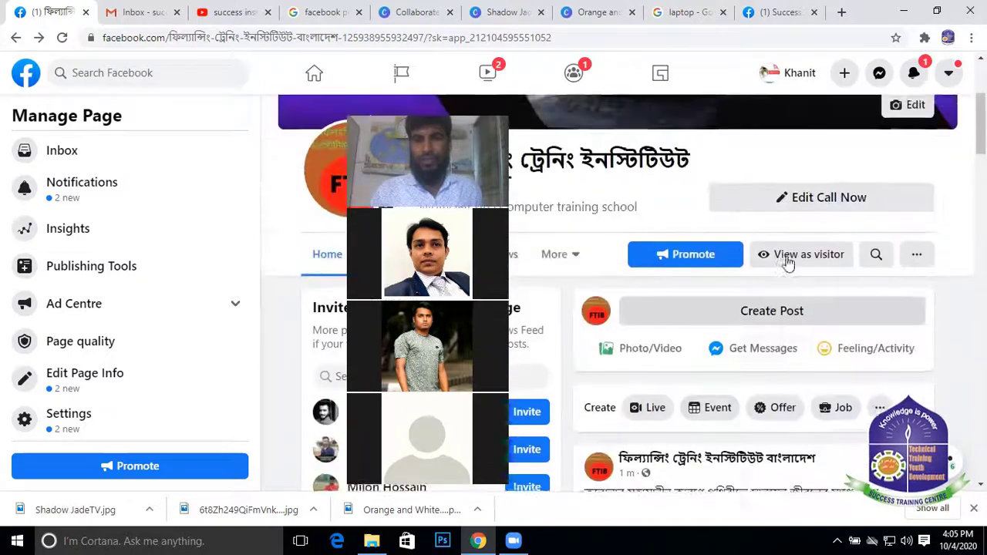
{"action": "scroll", "coordinate": [786, 262], "scroll_direction": "down", "scroll_amount": 3}
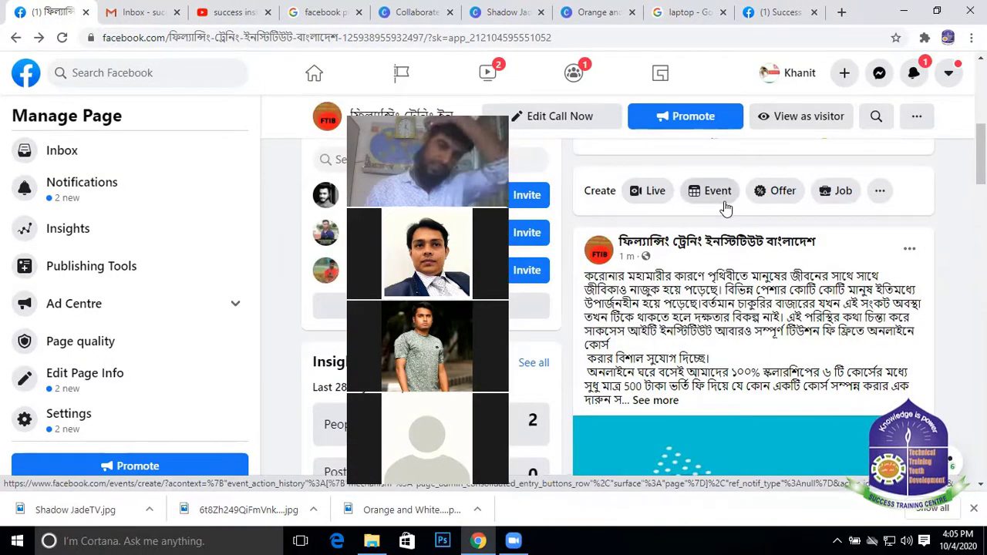
{"action": "scroll", "coordinate": [701, 289], "scroll_direction": "down", "scroll_amount": 3}
{"action": "scroll", "coordinate": [702, 289], "scroll_direction": "up", "scroll_amount": 5}
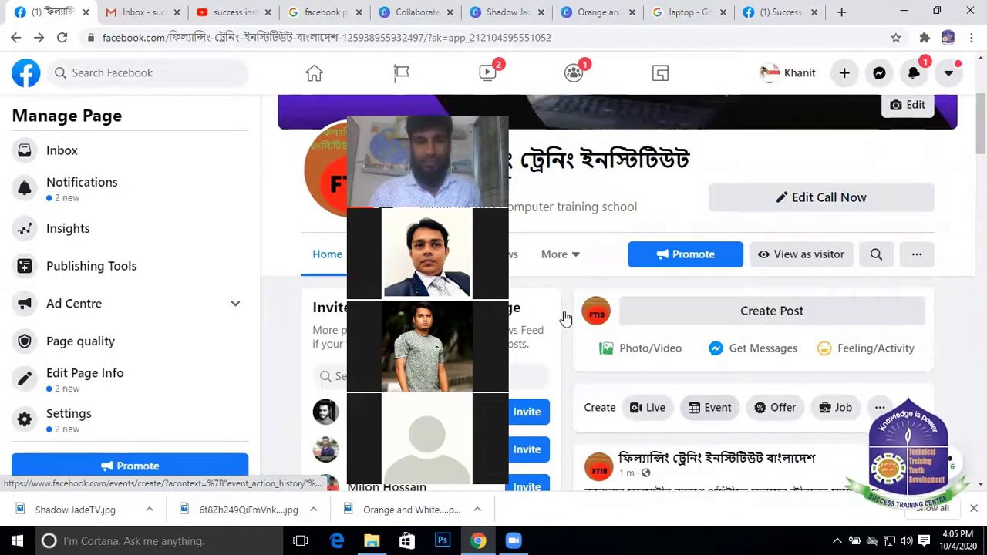
{"action": "scroll", "coordinate": [565, 317], "scroll_direction": "down", "scroll_amount": 5}
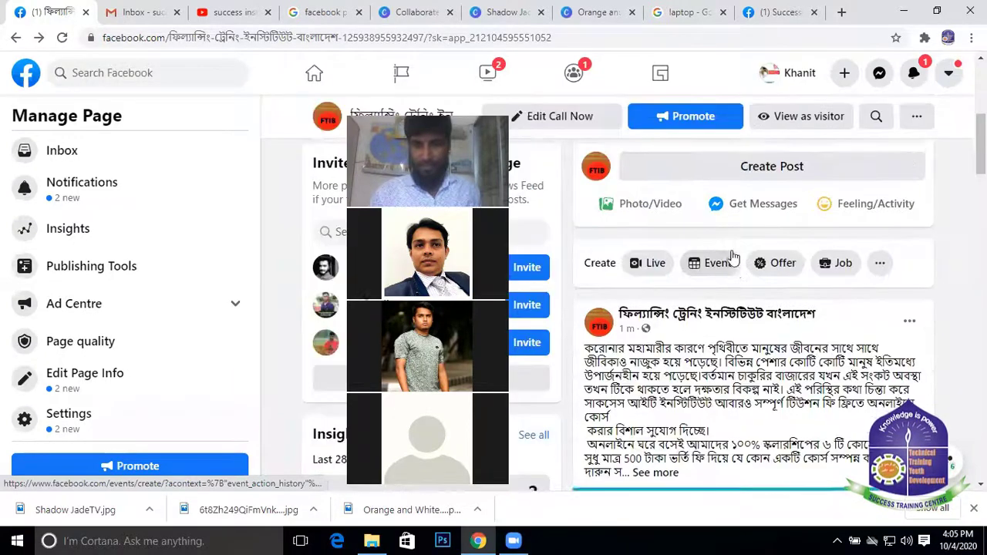
{"action": "scroll", "coordinate": [689, 293], "scroll_direction": "up", "scroll_amount": 5}
{"action": "scroll", "coordinate": [753, 370], "scroll_direction": "down", "scroll_amount": 2}
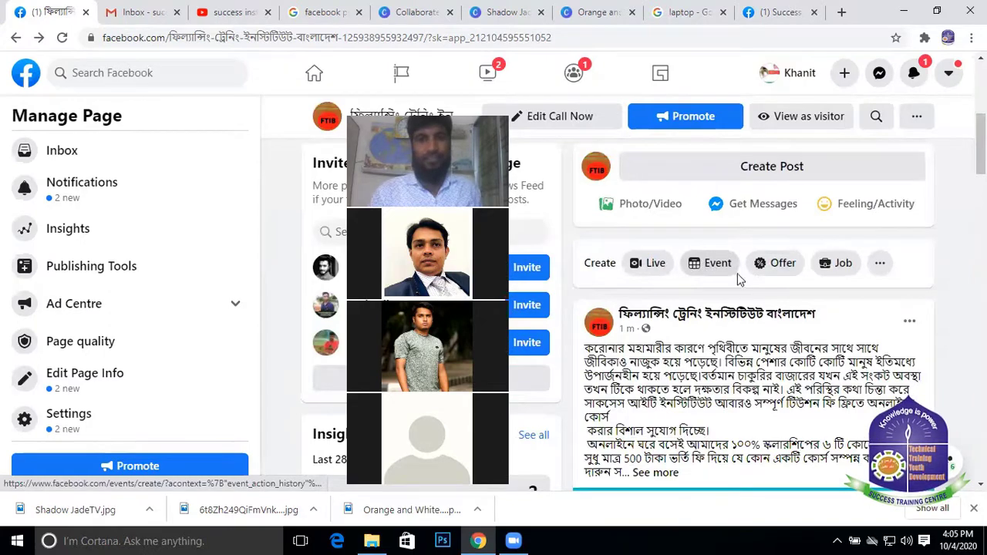
{"action": "scroll", "coordinate": [736, 279], "scroll_direction": "down", "scroll_amount": 3}
{"action": "left_click", "coordinate": [655, 256]}
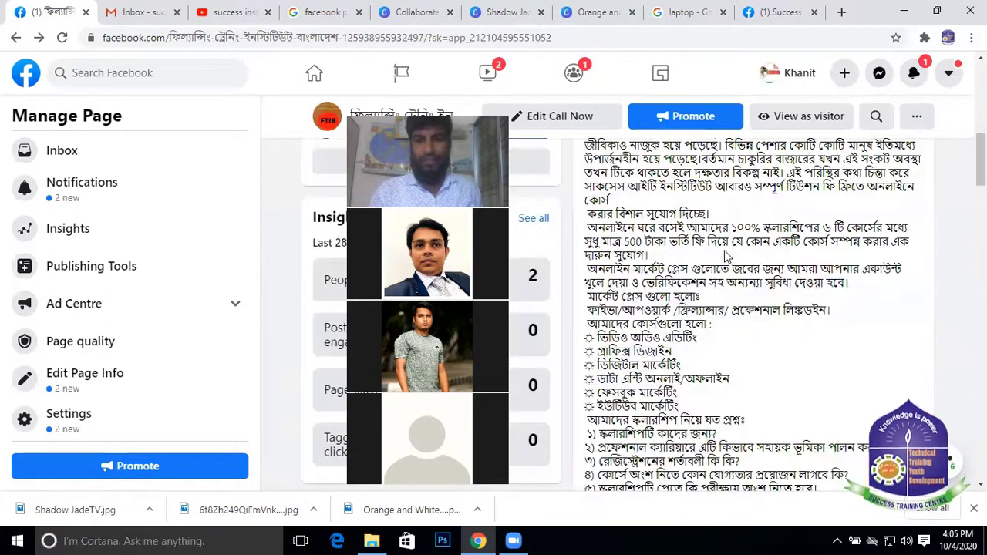
{"action": "scroll", "coordinate": [725, 285], "scroll_direction": "down", "scroll_amount": 10}
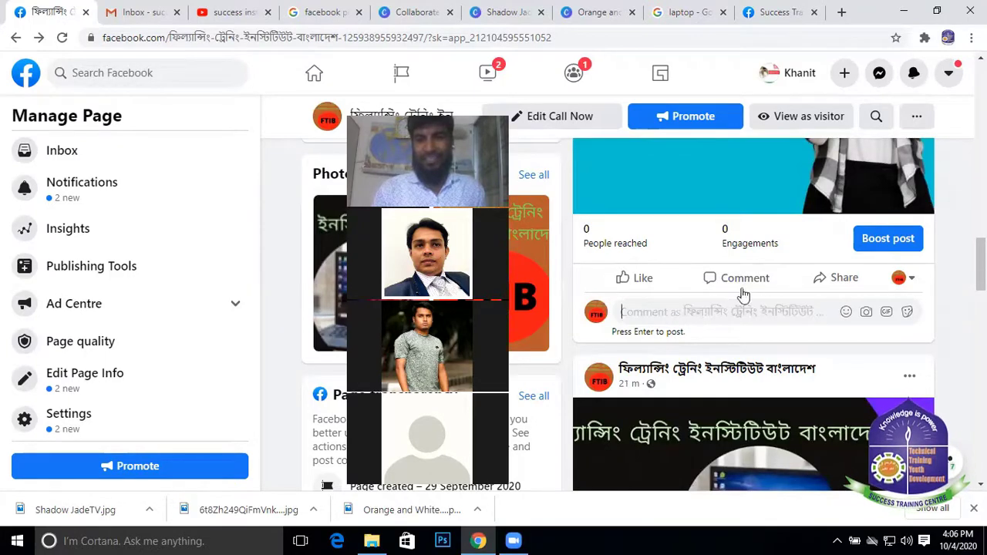
{"action": "scroll", "coordinate": [771, 212], "scroll_direction": "up", "scroll_amount": 4}
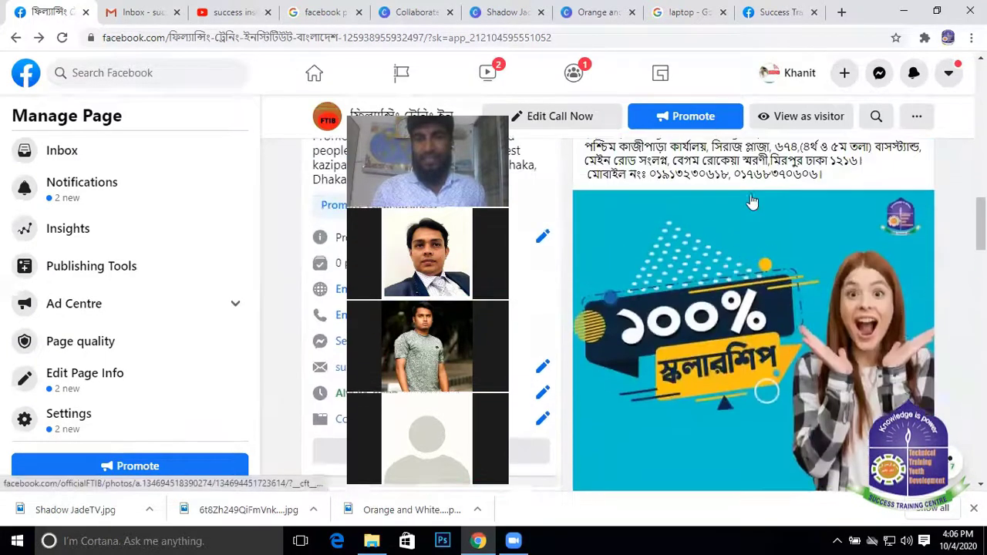
{"action": "scroll", "coordinate": [751, 202], "scroll_direction": "down", "scroll_amount": 5}
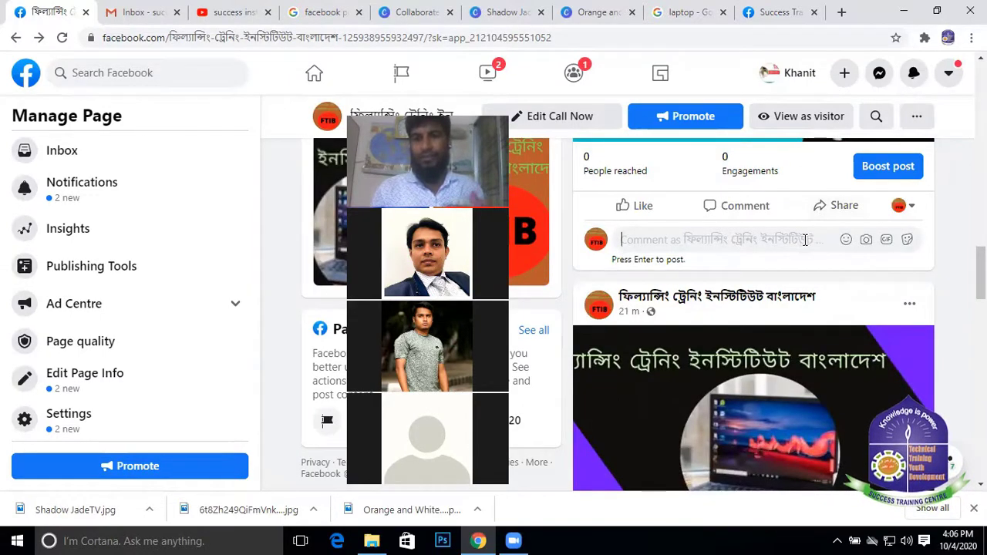
{"action": "scroll", "coordinate": [786, 263], "scroll_direction": "up", "scroll_amount": 2}
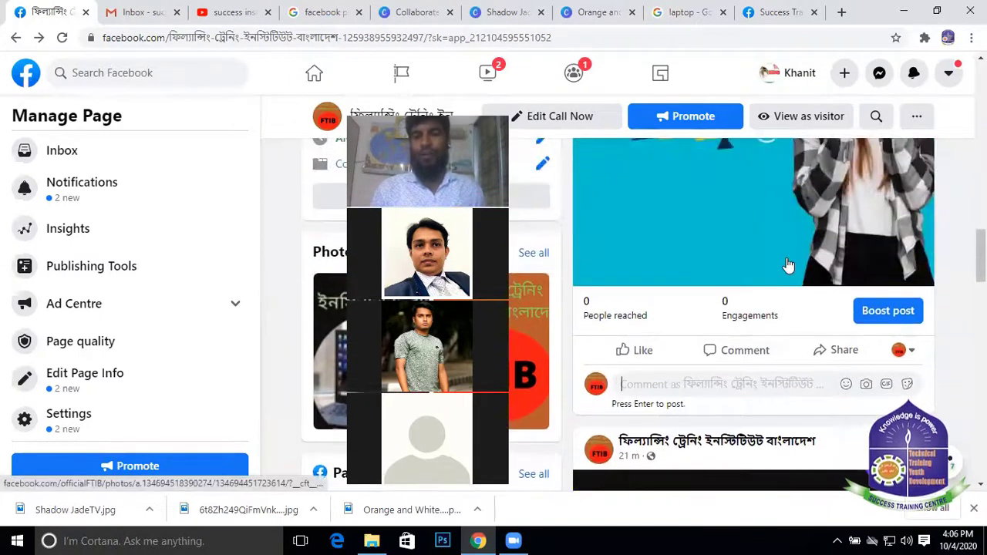
{"action": "scroll", "coordinate": [786, 266], "scroll_direction": "up", "scroll_amount": 5}
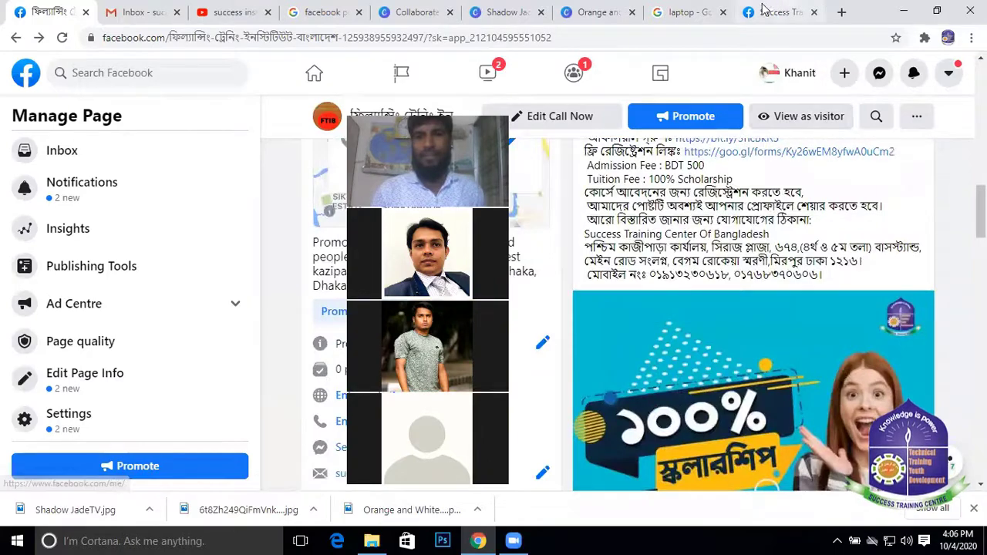
Glance at the Success Training Center tab, then return to the FTIB page's scholarship post
{"action": "left_click", "coordinate": [771, 13]}
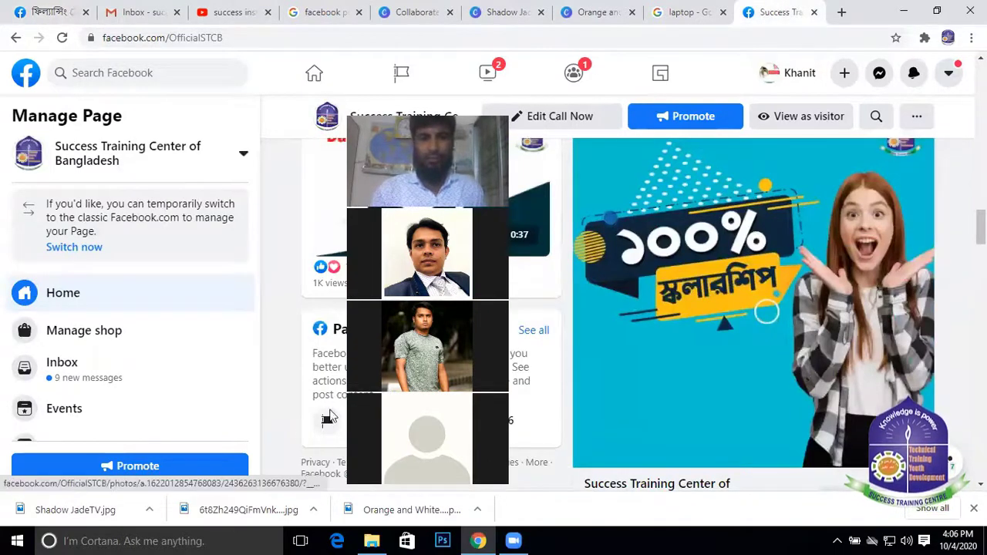
{"action": "scroll", "coordinate": [692, 221], "scroll_direction": "down", "scroll_amount": 10}
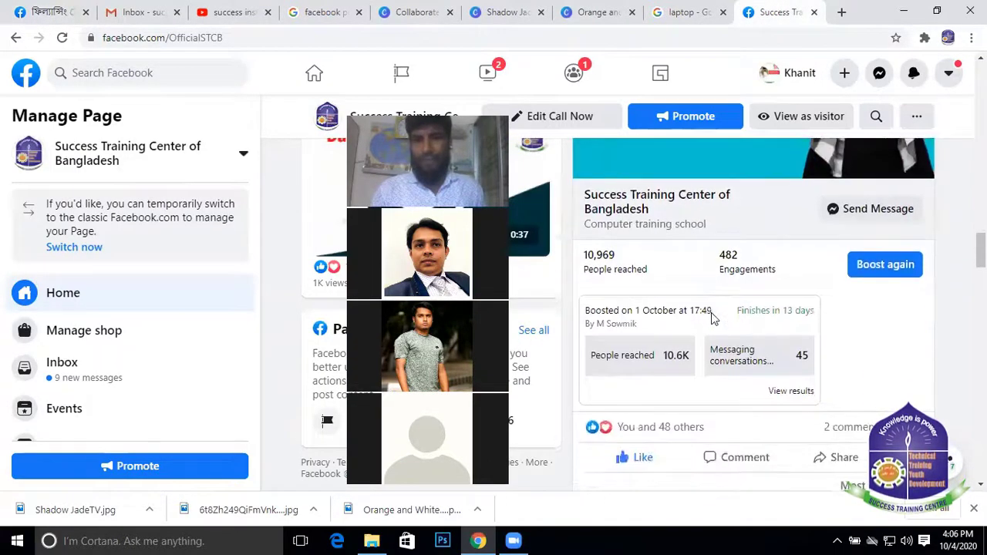
{"action": "left_click", "coordinate": [59, 12]}
{"action": "scroll", "coordinate": [755, 260], "scroll_direction": "down", "scroll_amount": 5}
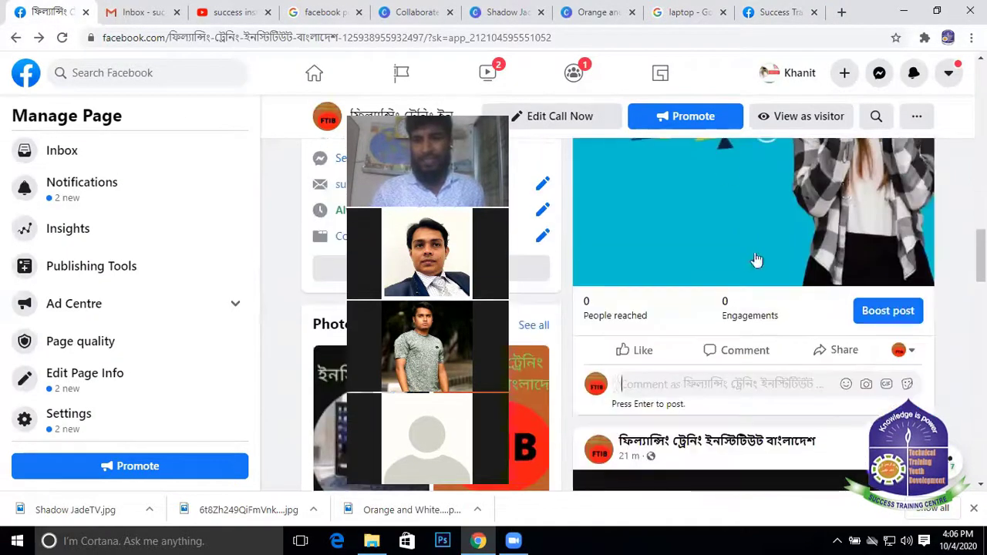
{"action": "scroll", "coordinate": [759, 278], "scroll_direction": "up", "scroll_amount": 3}
{"action": "scroll", "coordinate": [759, 284], "scroll_direction": "down", "scroll_amount": 2}
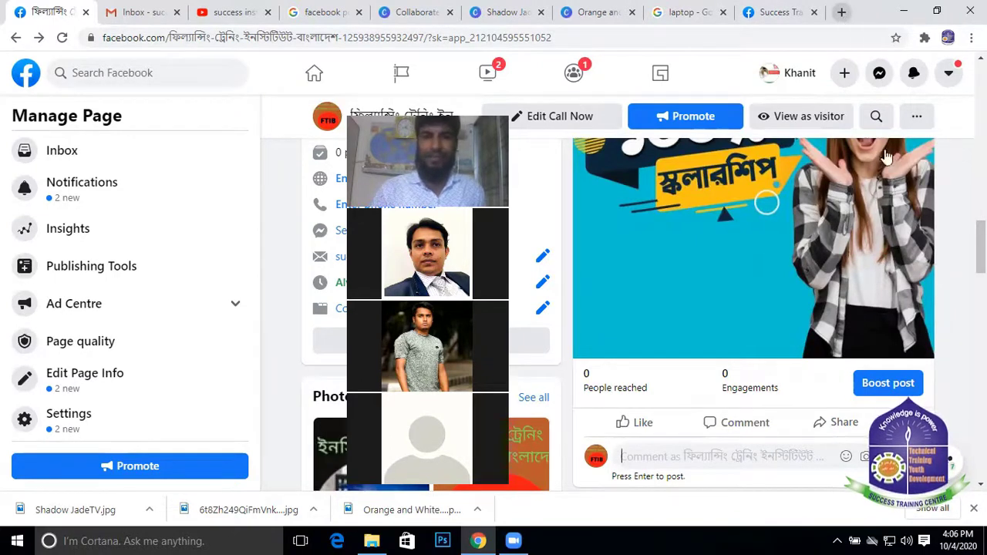
Open Boost post for the scholarship post and scroll through its goal and button settings
{"action": "left_click", "coordinate": [887, 383]}
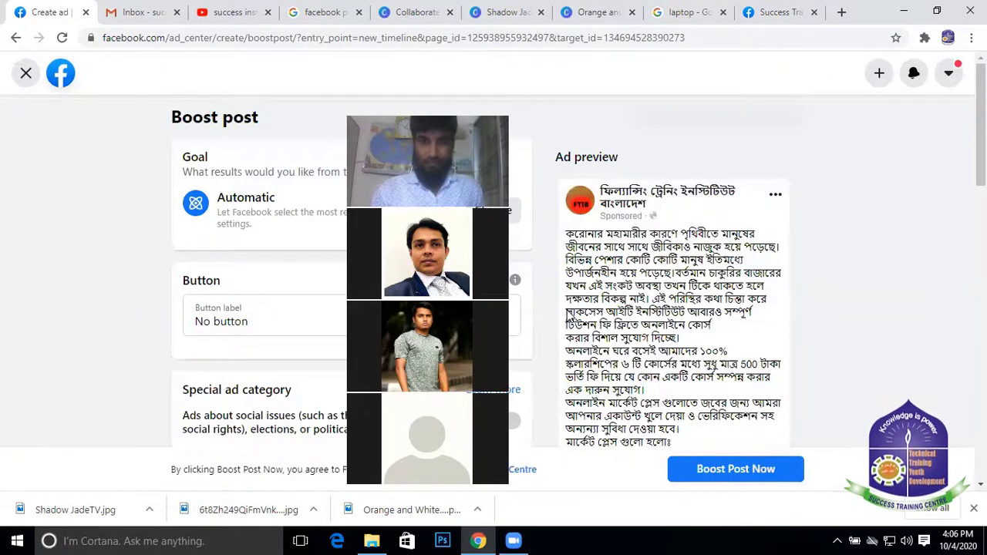
{"action": "scroll", "coordinate": [347, 195], "scroll_direction": "down", "scroll_amount": 2}
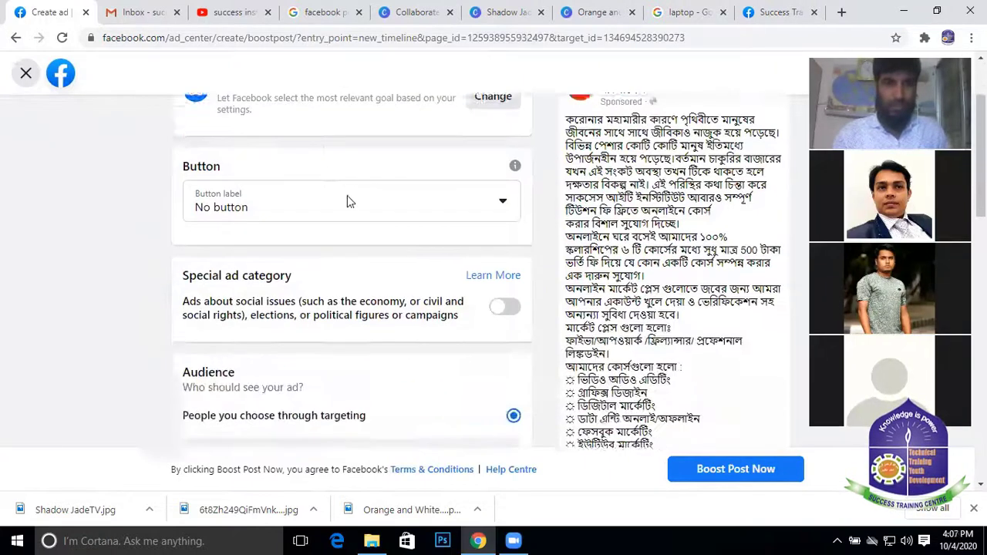
{"action": "scroll", "coordinate": [349, 198], "scroll_direction": "up", "scroll_amount": 2}
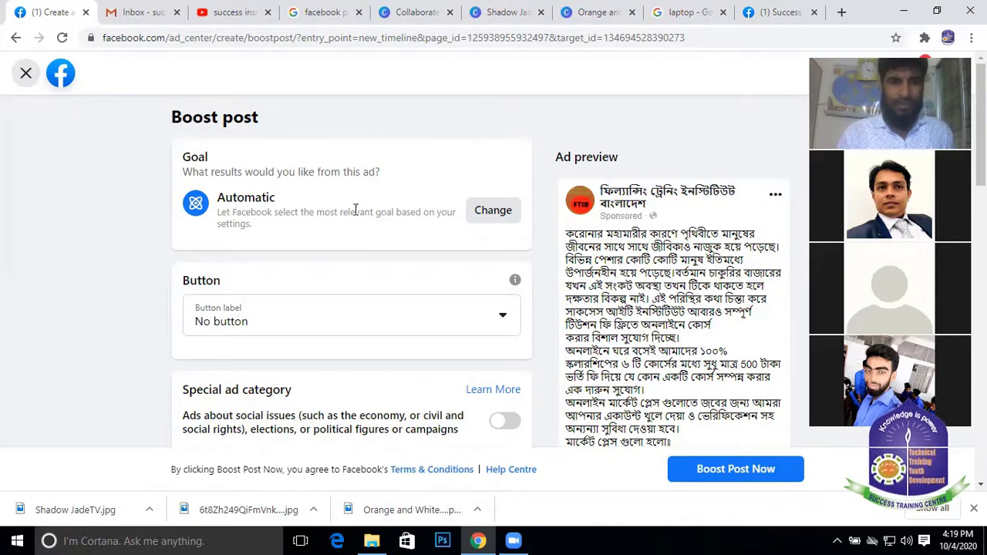
{"action": "scroll", "coordinate": [483, 321], "scroll_direction": "down", "scroll_amount": 4}
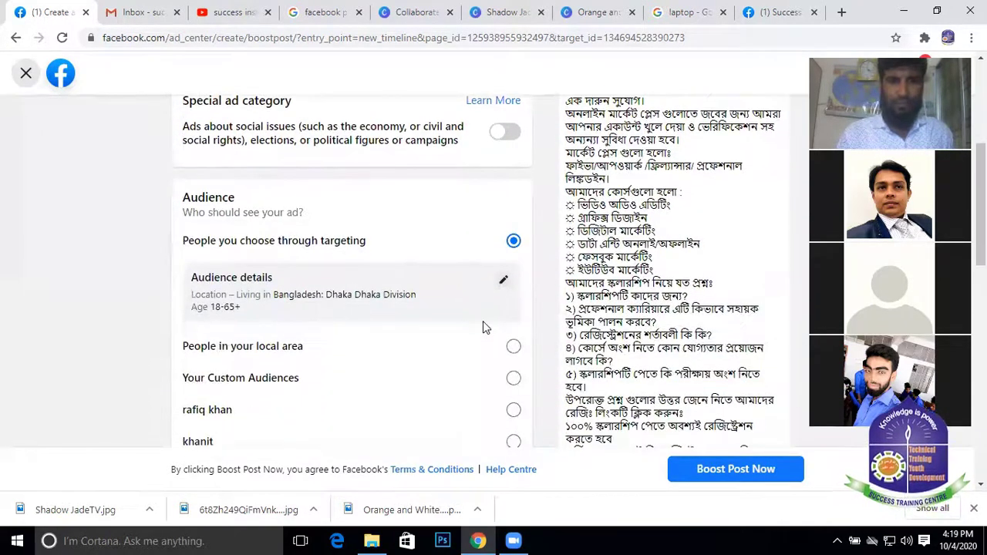
{"action": "scroll", "coordinate": [482, 327], "scroll_direction": "down", "scroll_amount": 1}
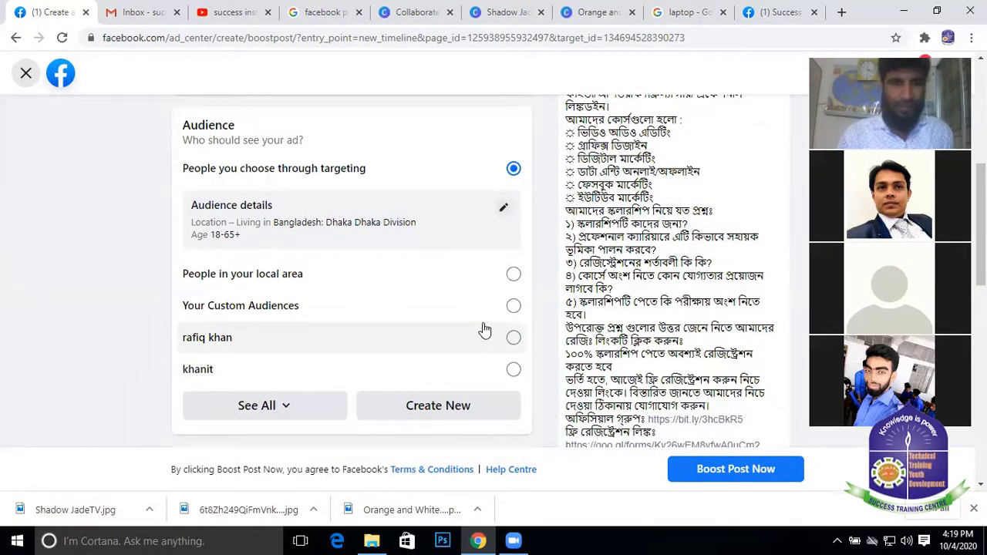
{"action": "scroll", "coordinate": [434, 271], "scroll_direction": "up", "scroll_amount": 5}
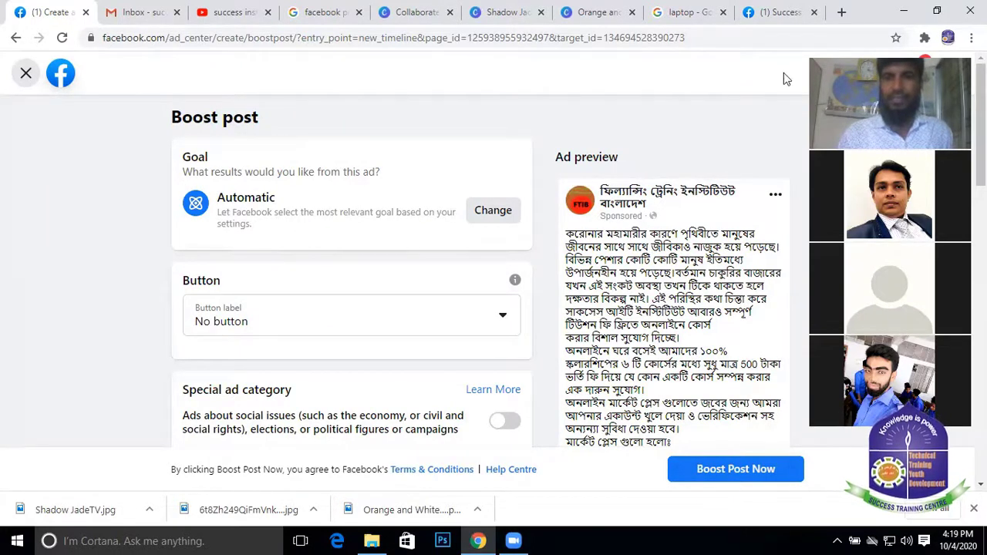
On the Success Training Center page, start boosting the seminar post
{"action": "left_click", "coordinate": [779, 11]}
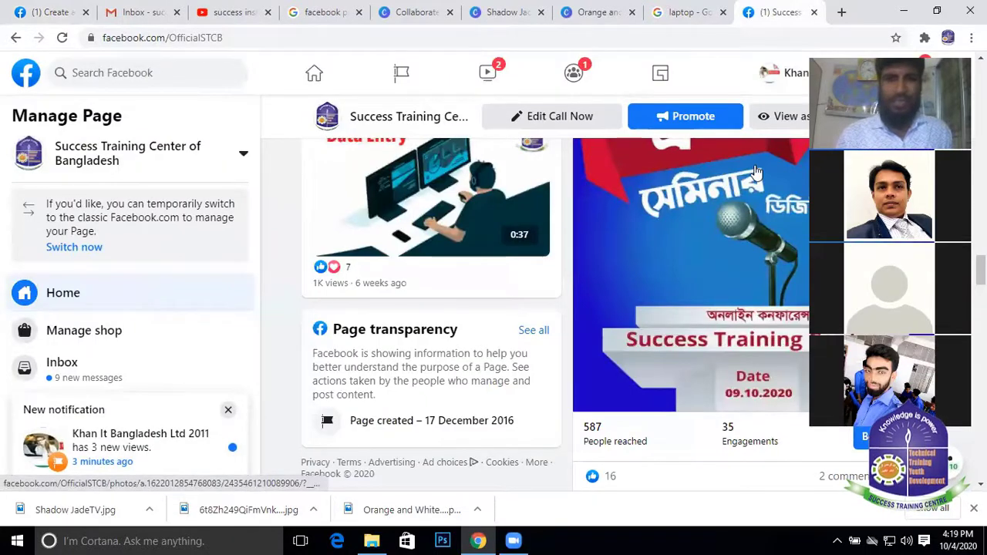
{"action": "scroll", "coordinate": [781, 163], "scroll_direction": "up", "scroll_amount": 5}
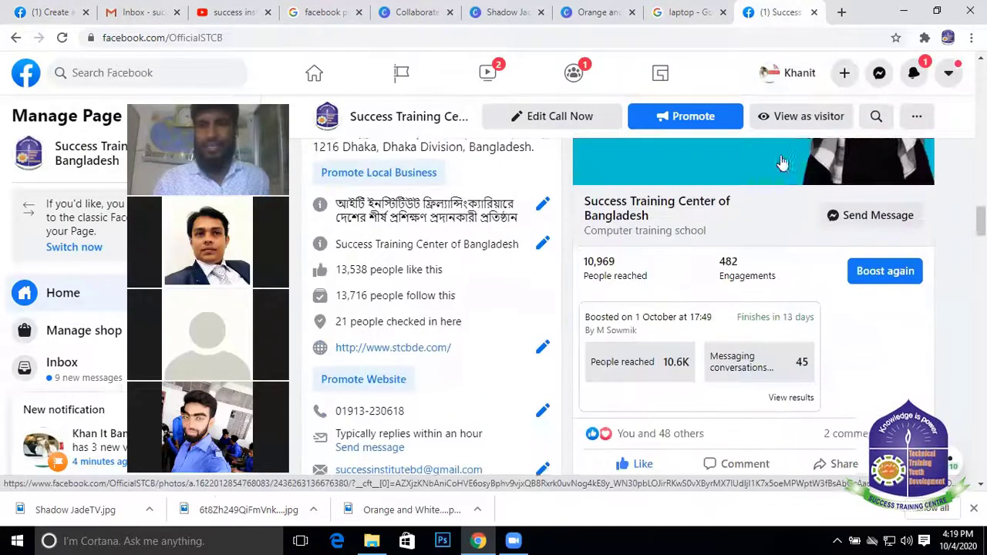
{"action": "scroll", "coordinate": [787, 165], "scroll_direction": "up", "scroll_amount": 5}
{"action": "scroll", "coordinate": [797, 167], "scroll_direction": "down", "scroll_amount": 10}
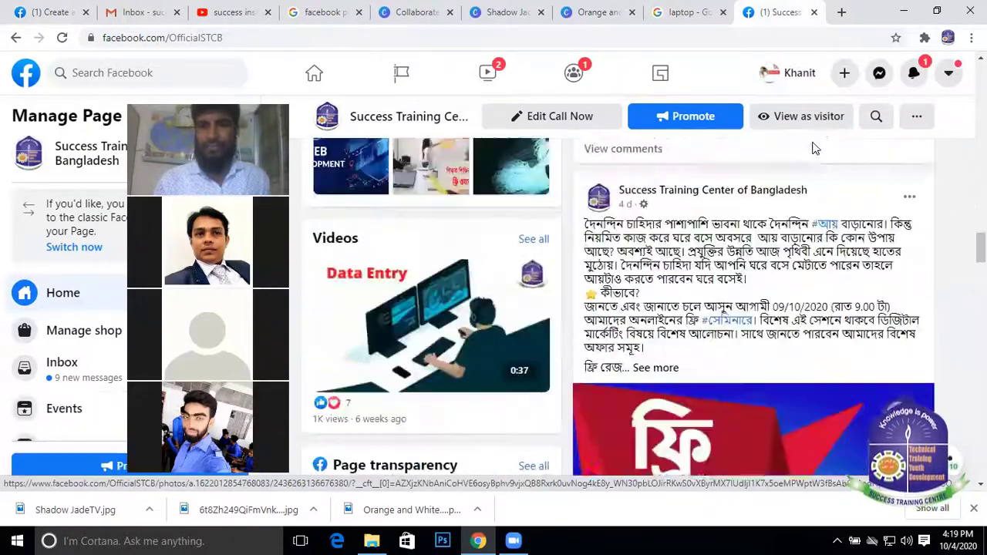
{"action": "scroll", "coordinate": [813, 145], "scroll_direction": "up", "scroll_amount": 5}
{"action": "scroll", "coordinate": [812, 142], "scroll_direction": "down", "scroll_amount": 4}
{"action": "scroll", "coordinate": [848, 262], "scroll_direction": "up", "scroll_amount": 3}
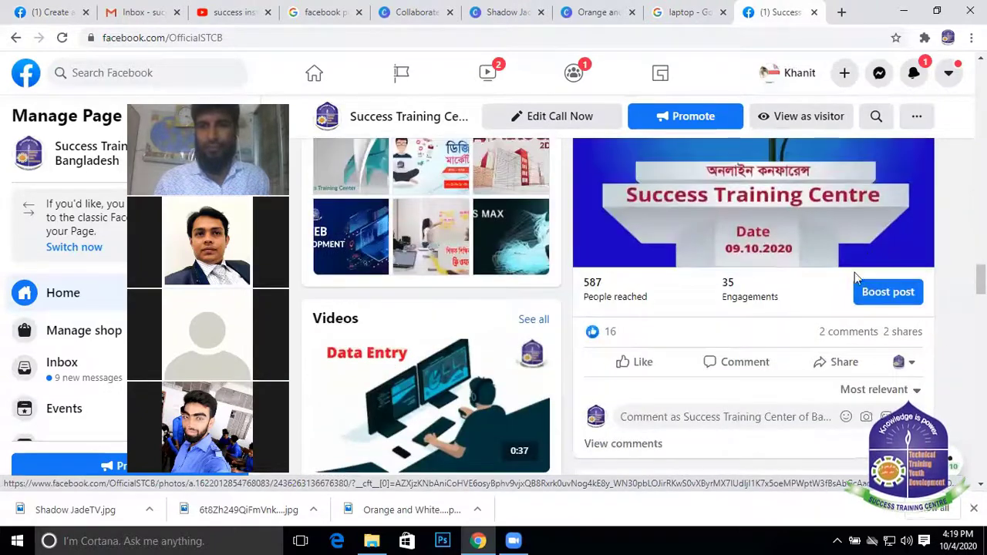
{"action": "scroll", "coordinate": [854, 277], "scroll_direction": "up", "scroll_amount": 3}
{"action": "scroll", "coordinate": [863, 317], "scroll_direction": "down", "scroll_amount": 2}
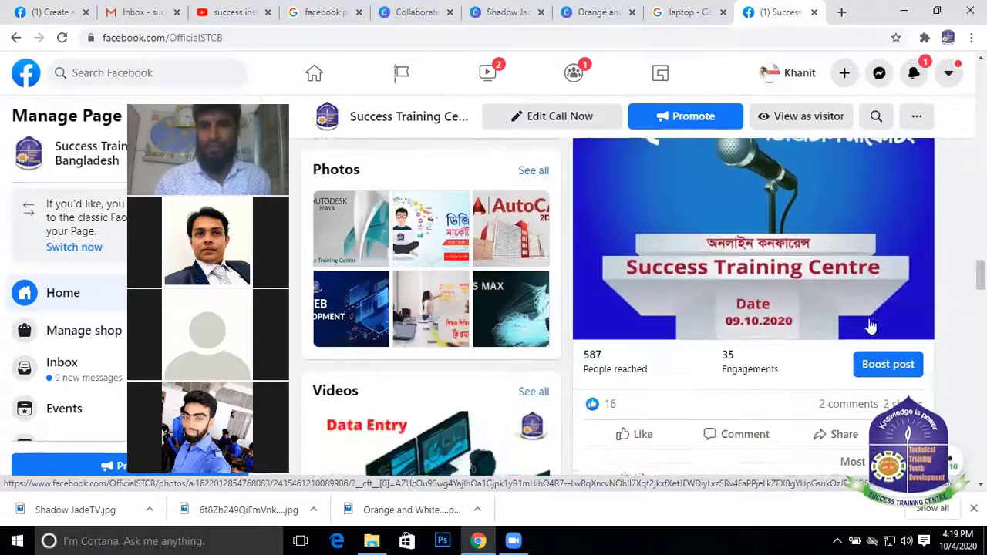
{"action": "left_click", "coordinate": [891, 366]}
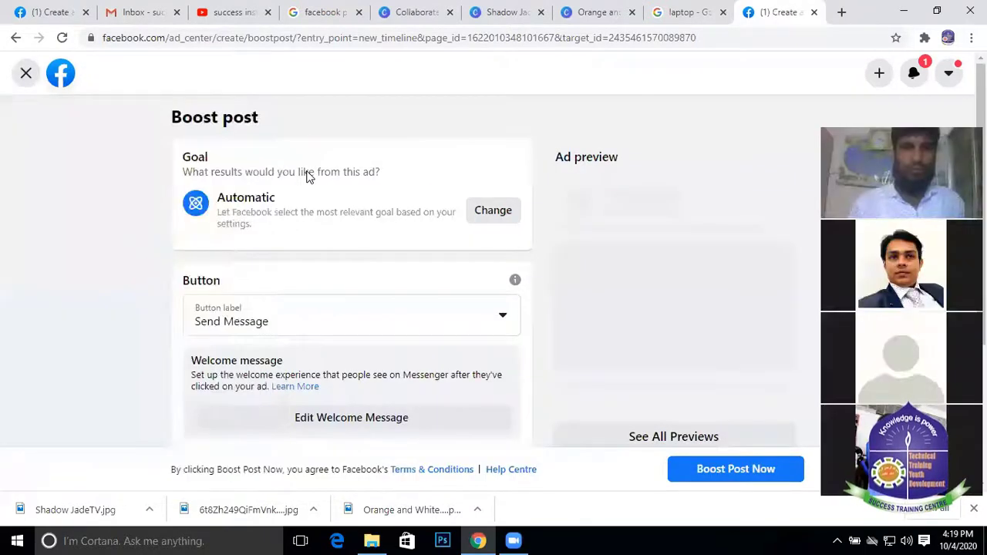
{"action": "scroll", "coordinate": [260, 185], "scroll_direction": "down", "scroll_amount": 2}
{"action": "scroll", "coordinate": [215, 181], "scroll_direction": "up", "scroll_amount": 1}
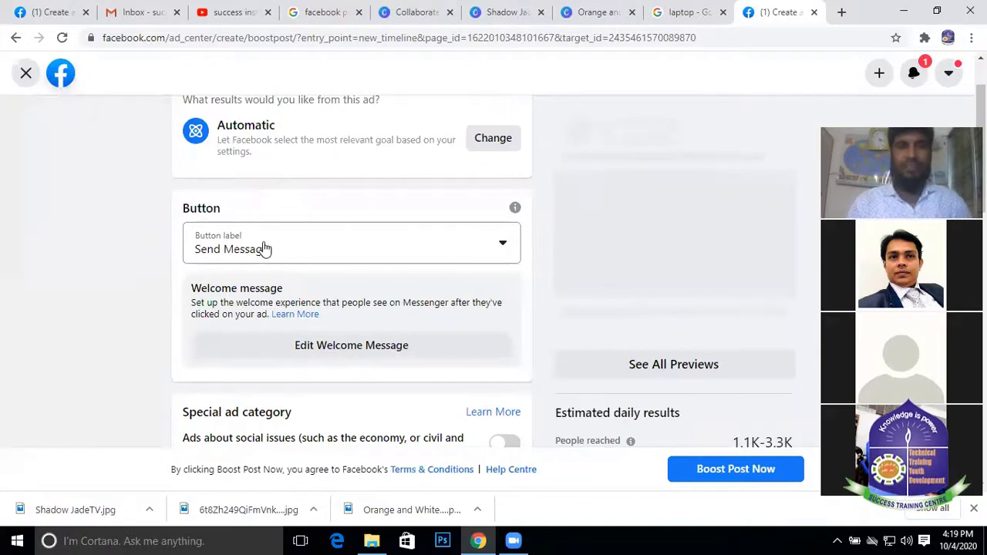
{"action": "scroll", "coordinate": [266, 247], "scroll_direction": "up", "scroll_amount": 1}
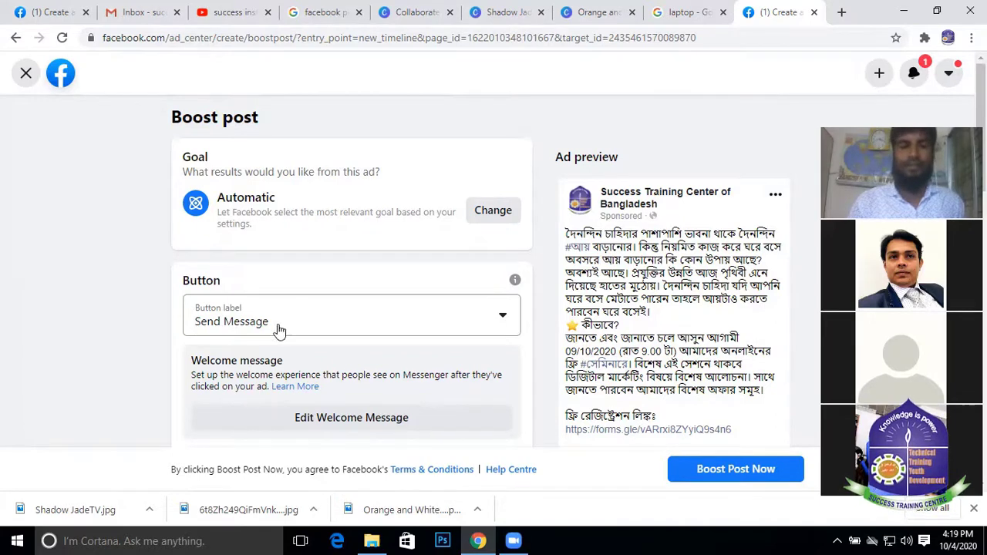
Keep Send Message as the ad's button label
{"action": "left_click", "coordinate": [502, 318]}
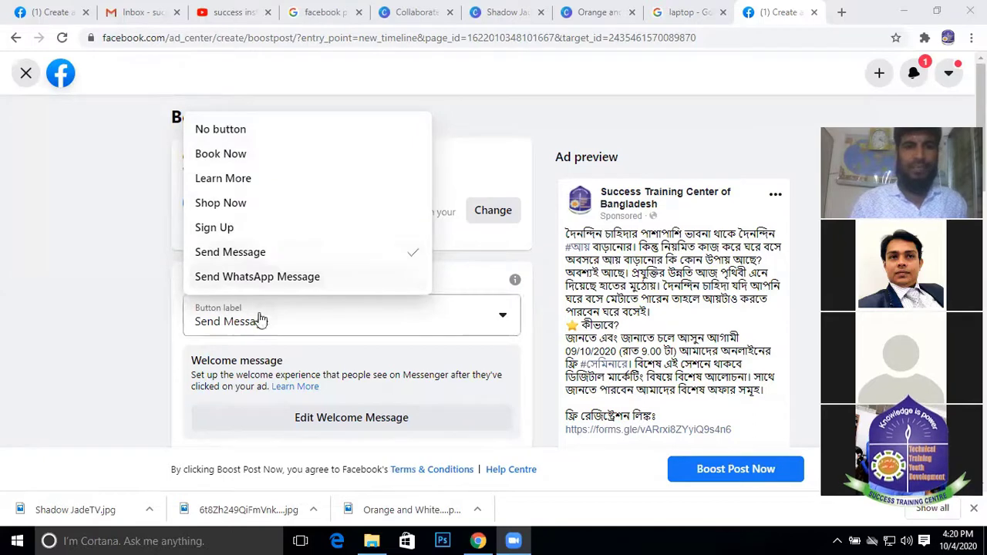
{"action": "left_click", "coordinate": [237, 258]}
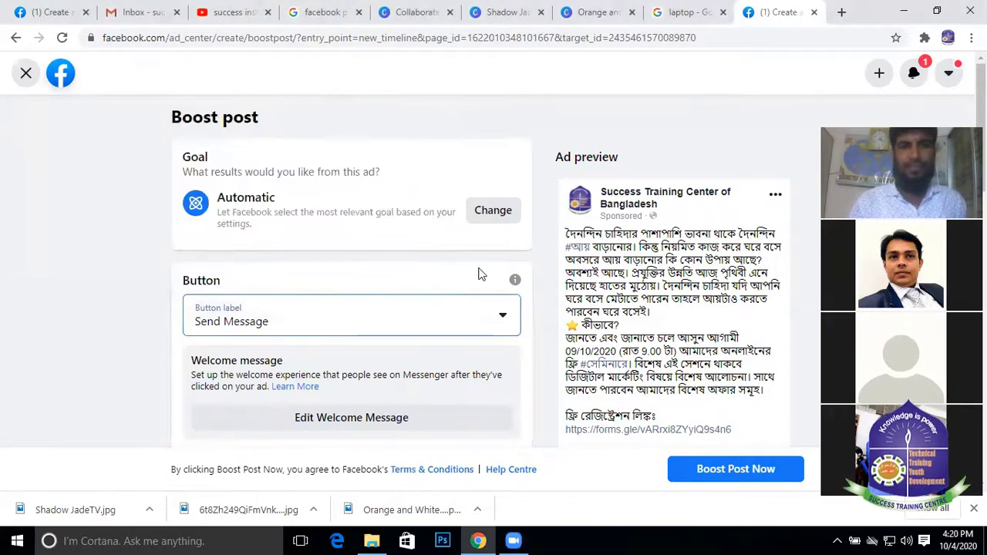
{"action": "scroll", "coordinate": [355, 289], "scroll_direction": "down", "scroll_amount": 2}
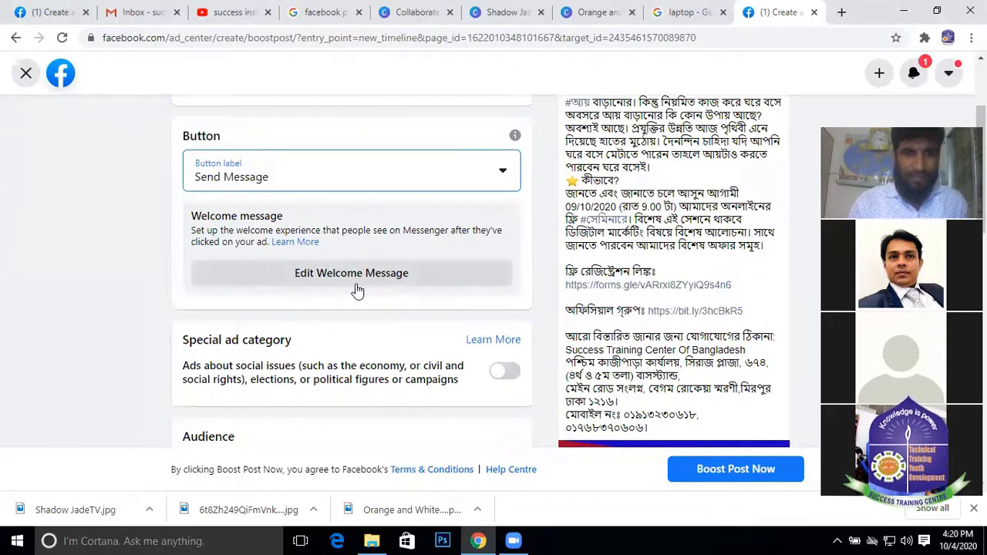
{"action": "scroll", "coordinate": [362, 209], "scroll_direction": "down", "scroll_amount": 1}
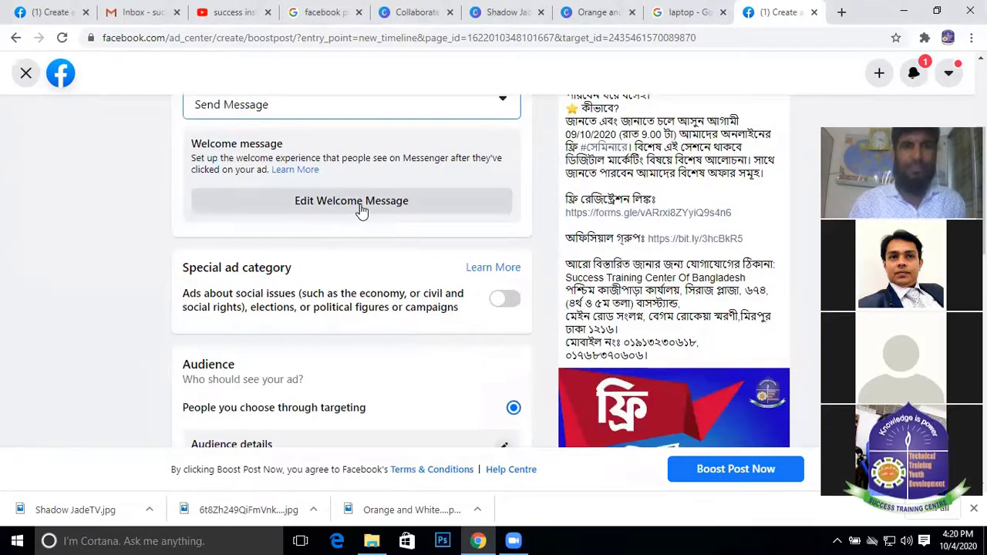
Open the Messenger welcome message editor and read through the greeting text
{"action": "left_click", "coordinate": [360, 204]}
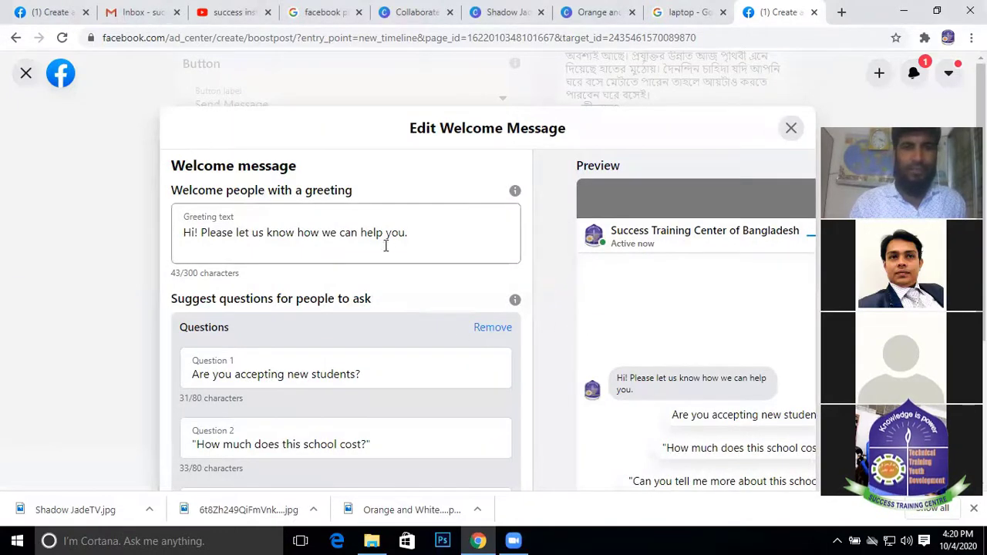
{"action": "scroll", "coordinate": [380, 234], "scroll_direction": "down", "scroll_amount": 1}
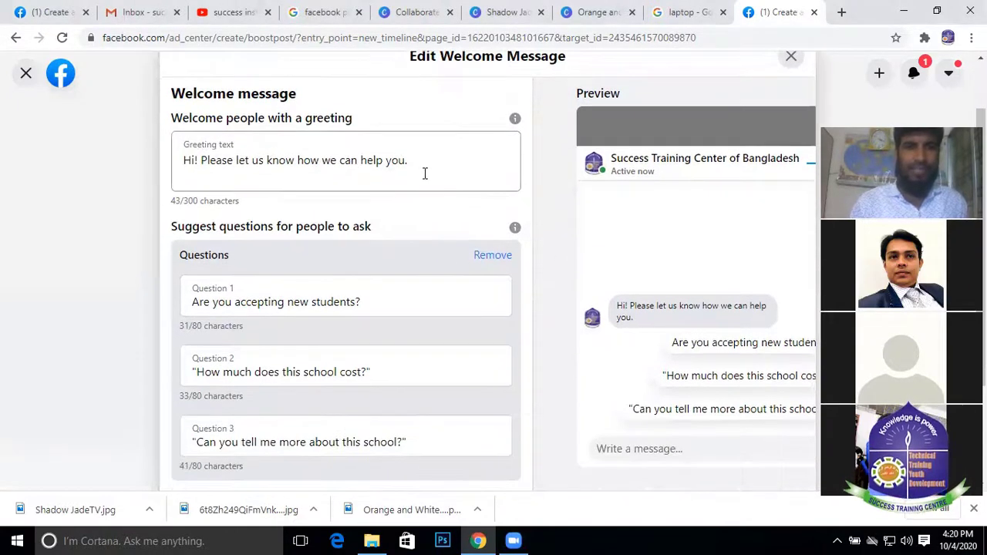
{"action": "left_click_drag", "start_coordinate": [425, 171], "coordinate": [54, 203]}
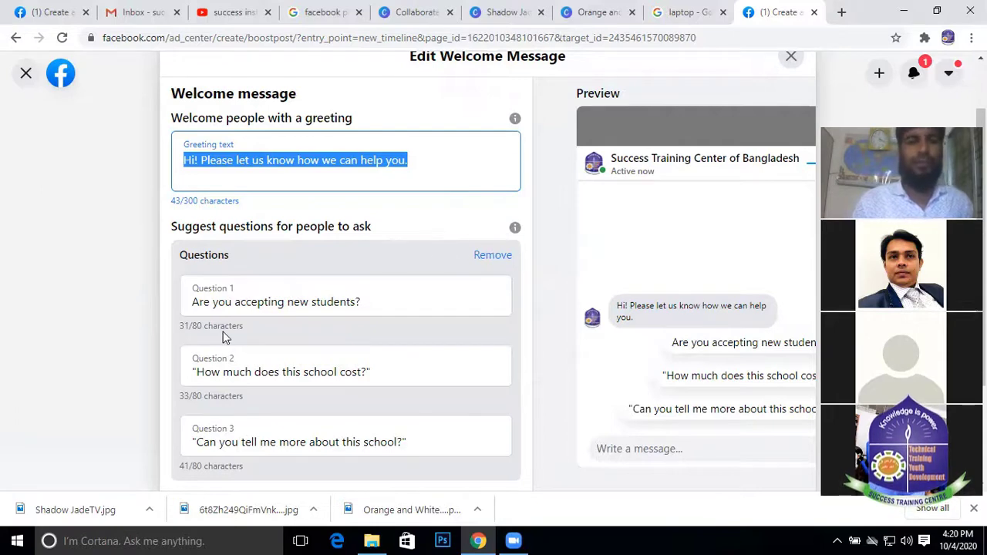
{"action": "scroll", "coordinate": [262, 308], "scroll_direction": "down", "scroll_amount": 1}
{"action": "scroll", "coordinate": [295, 286], "scroll_direction": "down", "scroll_amount": 1}
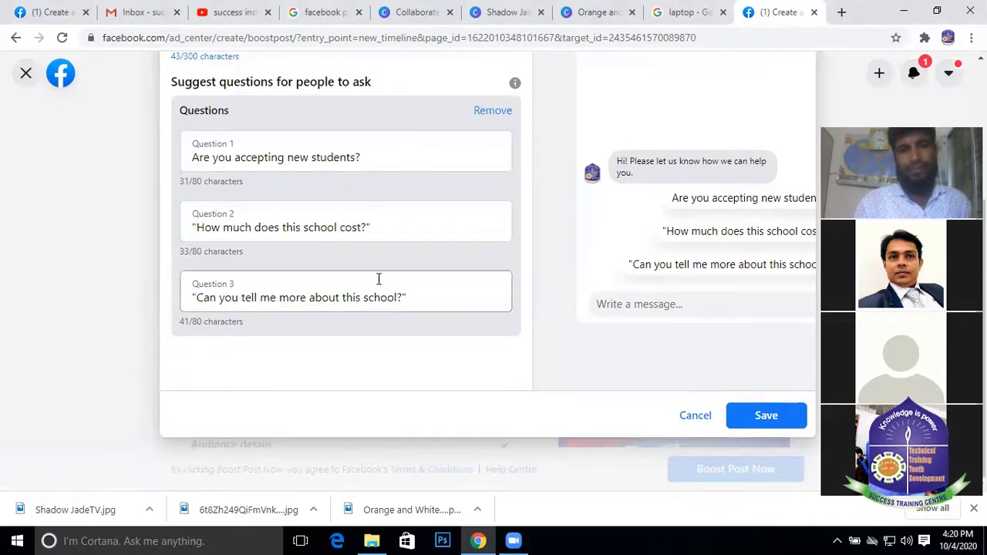
{"action": "scroll", "coordinate": [376, 293], "scroll_direction": "up", "scroll_amount": 2}
{"action": "scroll", "coordinate": [384, 293], "scroll_direction": "down", "scroll_amount": 2}
Highlight the third and first suggested questions about the school
{"action": "left_click_drag", "start_coordinate": [408, 300], "coordinate": [24, 370]}
{"action": "left_click_drag", "start_coordinate": [407, 158], "coordinate": [186, 156]}
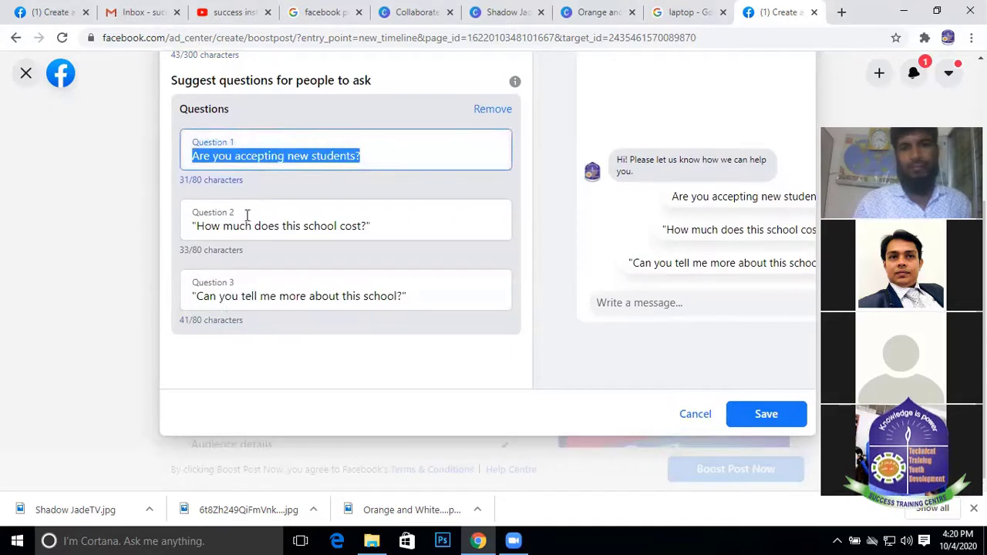
{"action": "scroll", "coordinate": [291, 257], "scroll_direction": "up", "scroll_amount": 2}
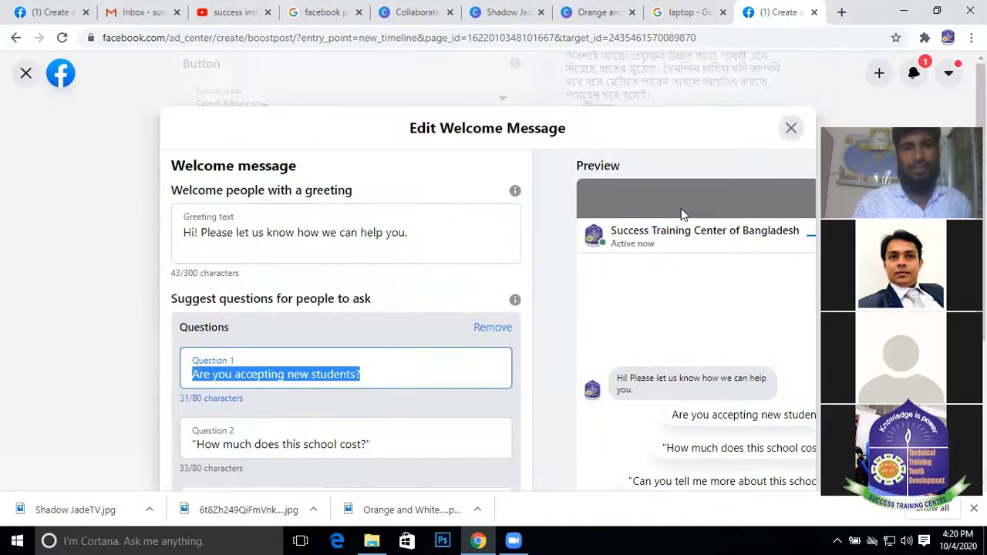
{"action": "scroll", "coordinate": [681, 208], "scroll_direction": "down", "scroll_amount": 2}
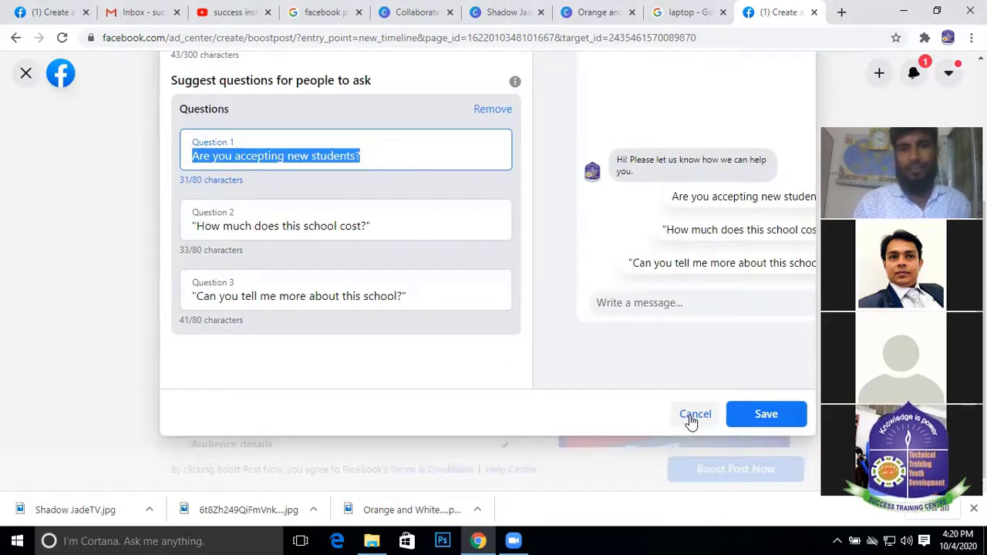
{"action": "scroll", "coordinate": [745, 121], "scroll_direction": "up", "scroll_amount": 3}
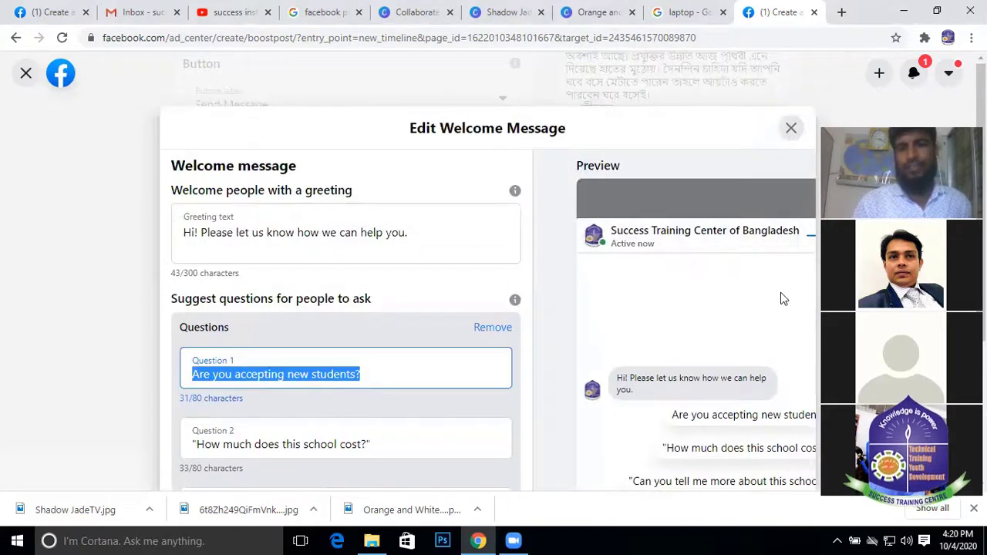
{"action": "scroll", "coordinate": [782, 298], "scroll_direction": "down", "scroll_amount": 3}
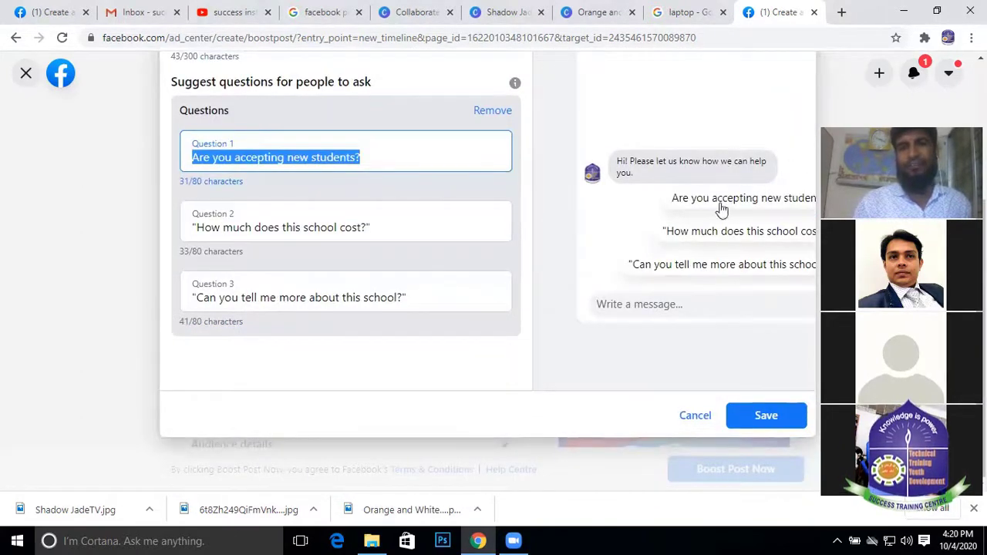
Cancel the welcome message editor without saving any changes
{"action": "left_click", "coordinate": [697, 415]}
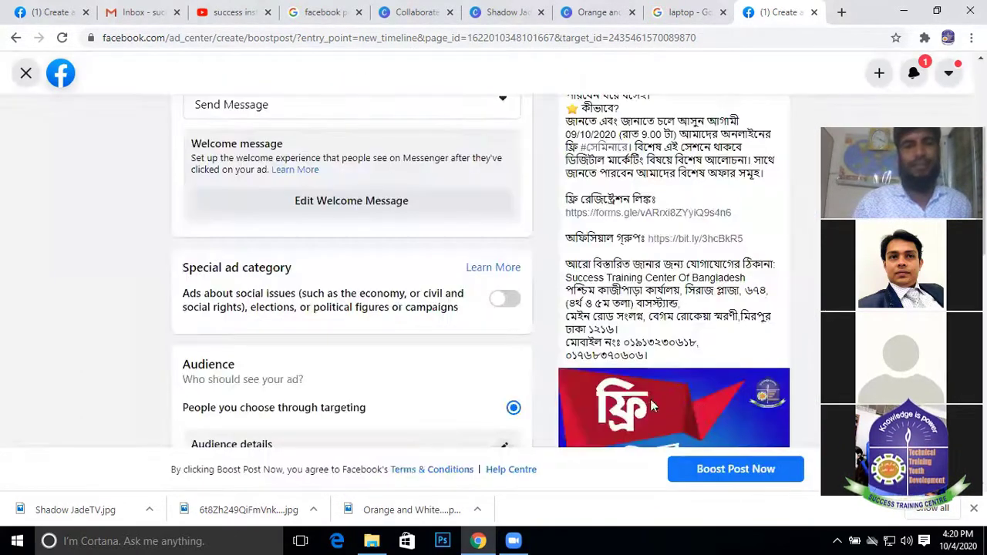
{"action": "scroll", "coordinate": [357, 215], "scroll_direction": "down", "scroll_amount": 2}
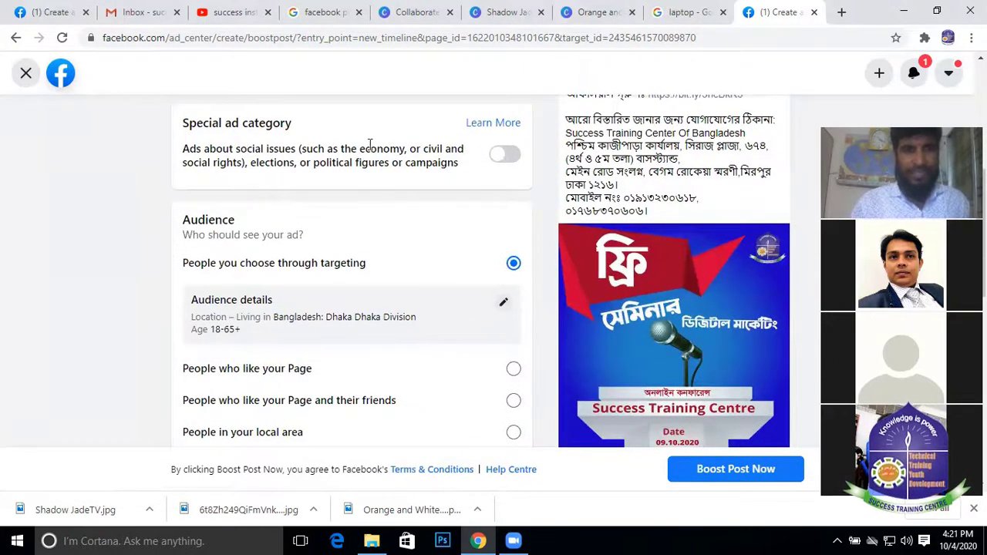
{"action": "scroll", "coordinate": [322, 162], "scroll_direction": "down", "scroll_amount": 1}
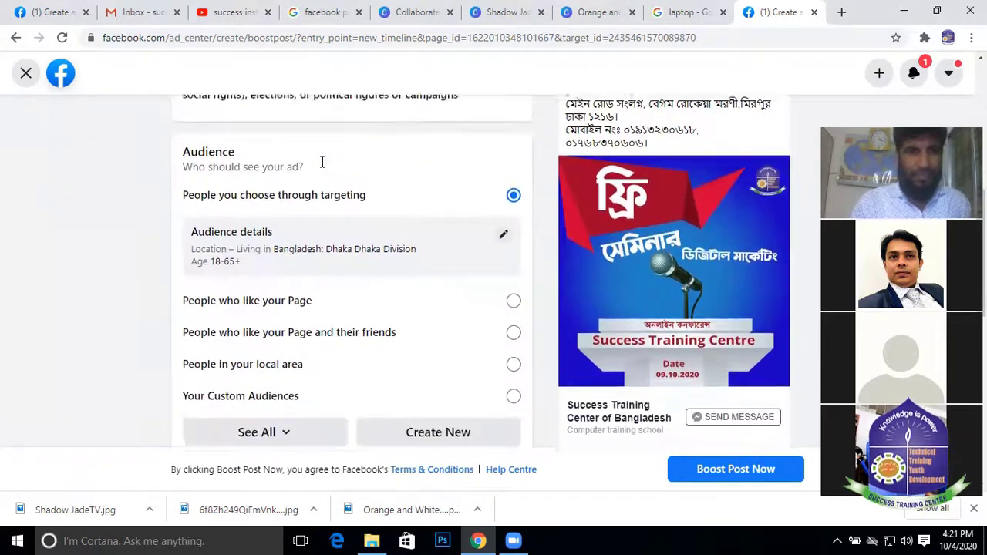
{"action": "scroll", "coordinate": [323, 162], "scroll_direction": "up", "scroll_amount": 2}
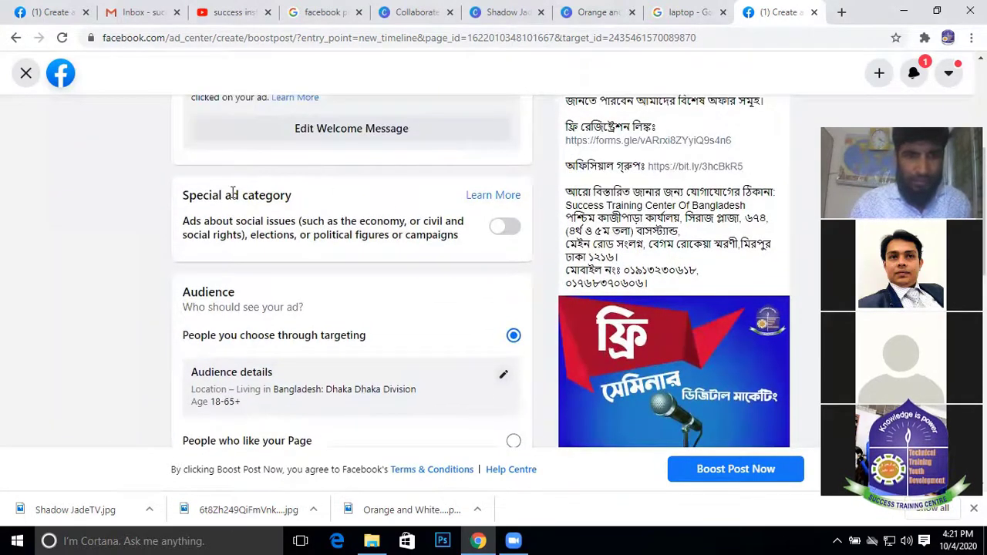
Switch on the social issues, elections or politics special ad category and review the resulting errors
{"action": "left_click", "coordinate": [499, 227]}
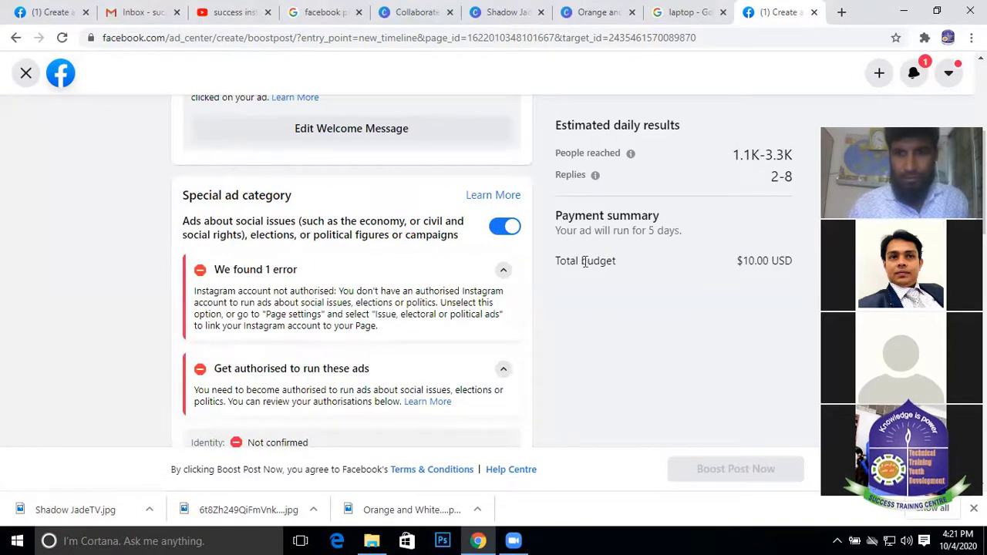
{"action": "scroll", "coordinate": [677, 263], "scroll_direction": "up", "scroll_amount": 2}
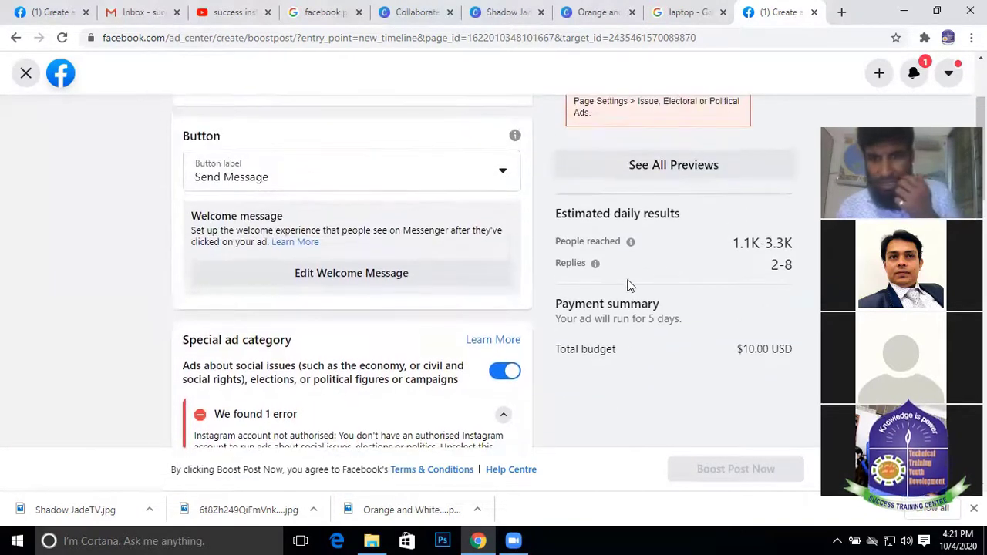
{"action": "scroll", "coordinate": [621, 231], "scroll_direction": "up", "scroll_amount": 1}
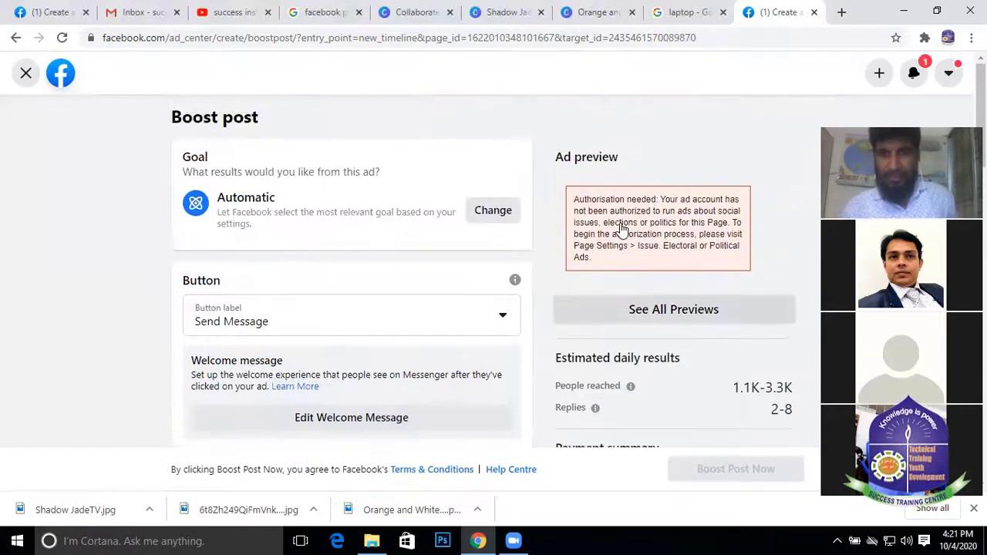
{"action": "scroll", "coordinate": [621, 224], "scroll_direction": "down", "scroll_amount": 1}
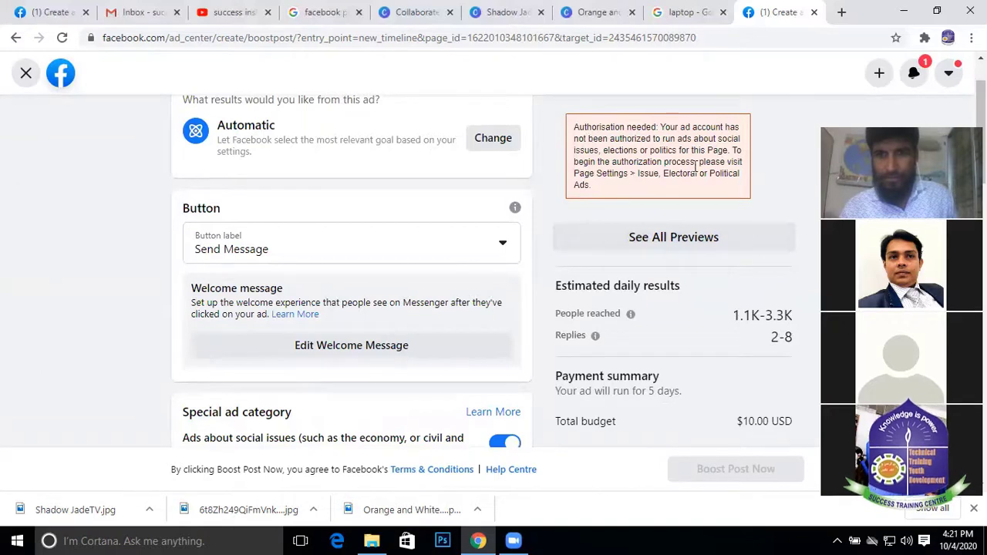
{"action": "scroll", "coordinate": [531, 271], "scroll_direction": "down", "scroll_amount": 3}
{"action": "scroll", "coordinate": [357, 276], "scroll_direction": "down", "scroll_amount": 3}
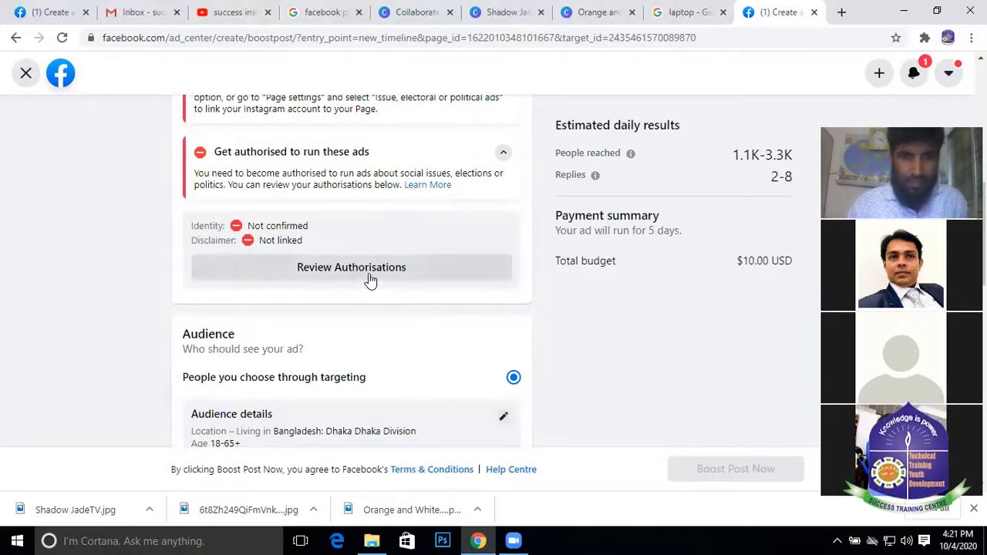
{"action": "scroll", "coordinate": [332, 288], "scroll_direction": "down", "scroll_amount": 2}
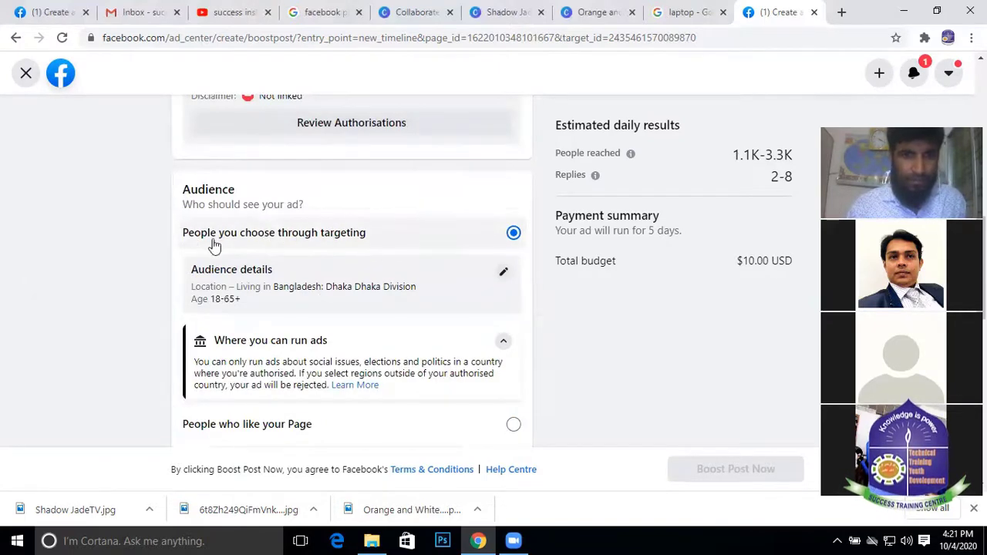
{"action": "scroll", "coordinate": [308, 212], "scroll_direction": "up", "scroll_amount": 4}
{"action": "scroll", "coordinate": [345, 303], "scroll_direction": "down", "scroll_amount": 1}
{"action": "scroll", "coordinate": [286, 309], "scroll_direction": "up", "scroll_amount": 2}
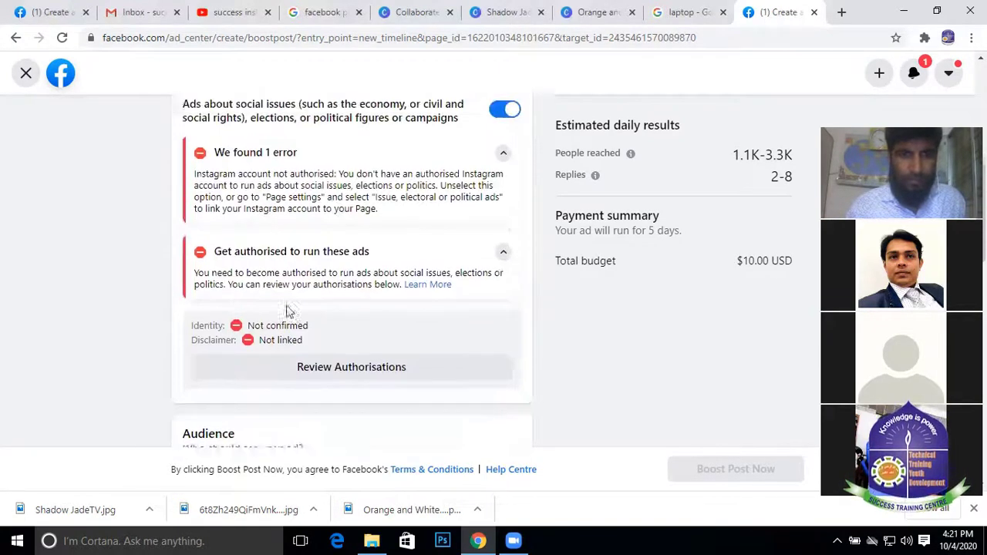
{"action": "scroll", "coordinate": [285, 311], "scroll_direction": "down", "scroll_amount": 2}
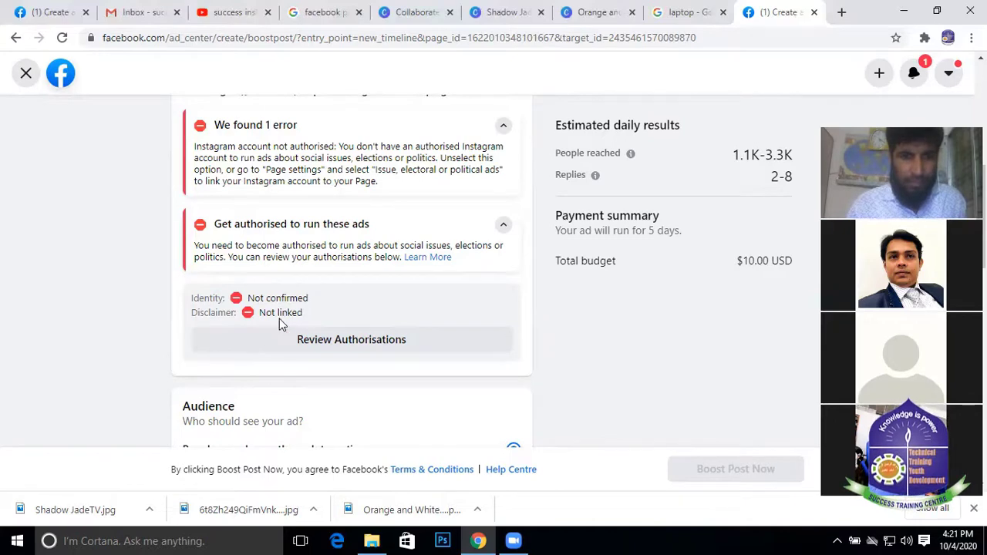
{"action": "left_click", "coordinate": [357, 343]}
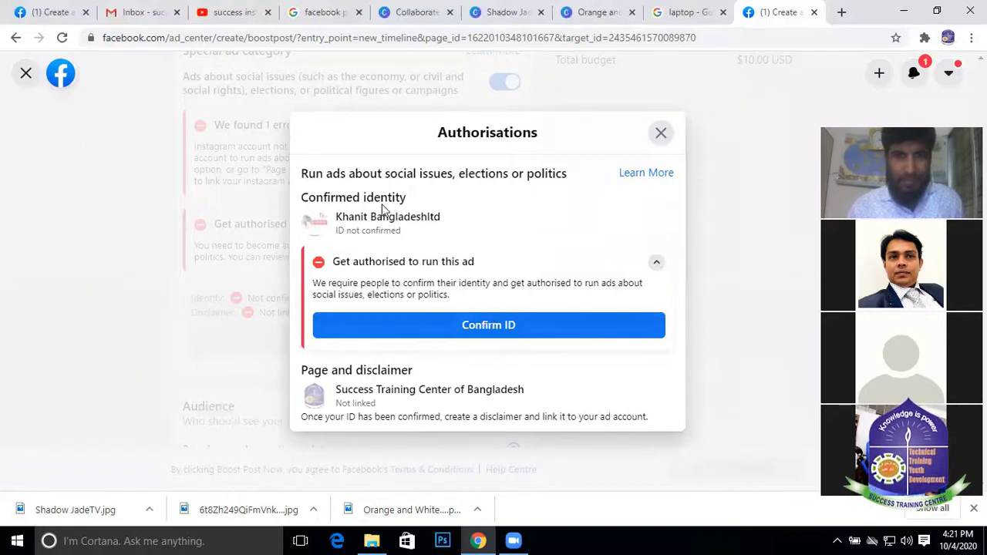
{"action": "left_click", "coordinate": [486, 325]}
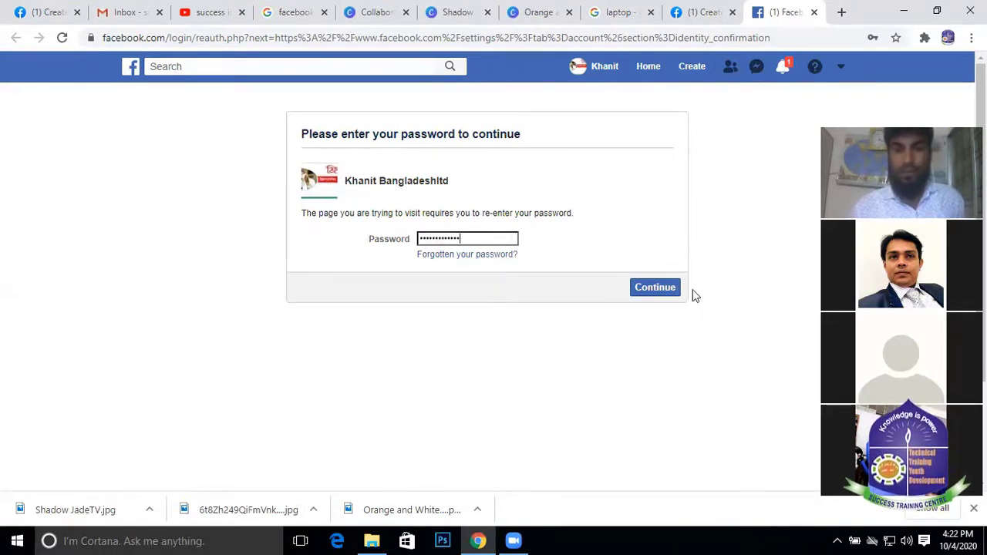
{"action": "left_click", "coordinate": [655, 288]}
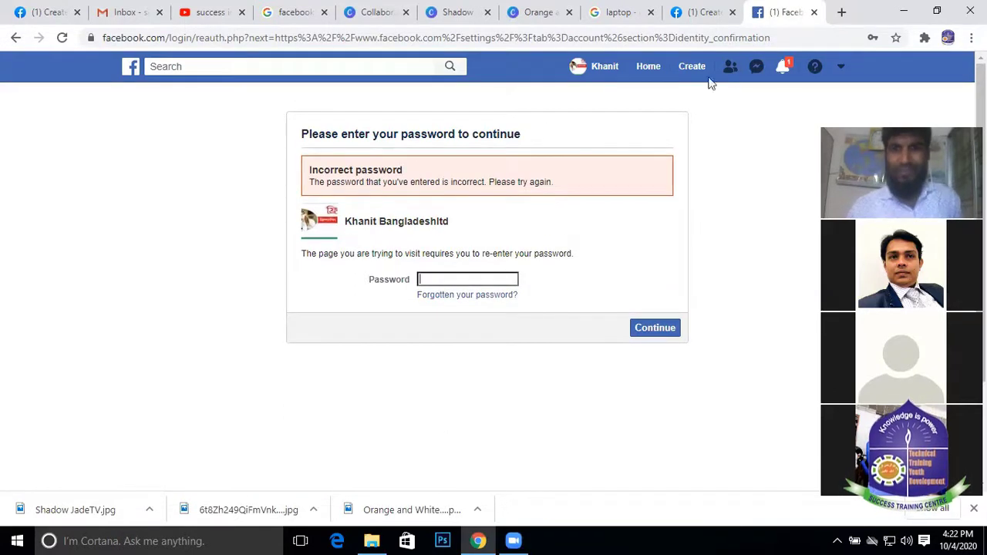
{"action": "left_click", "coordinate": [814, 12]}
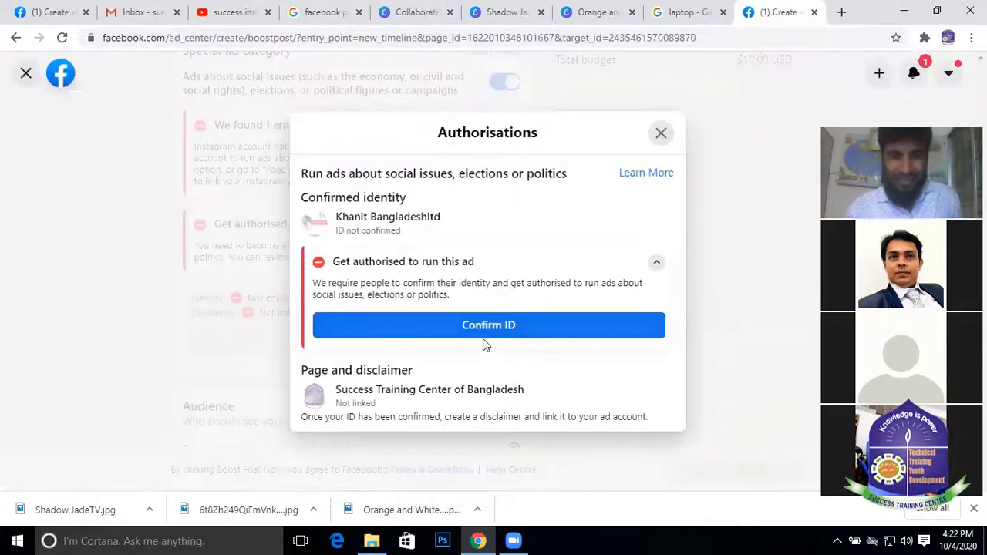
Dismiss the authorisations window and scroll down to the Audience section
{"action": "left_click", "coordinate": [662, 133]}
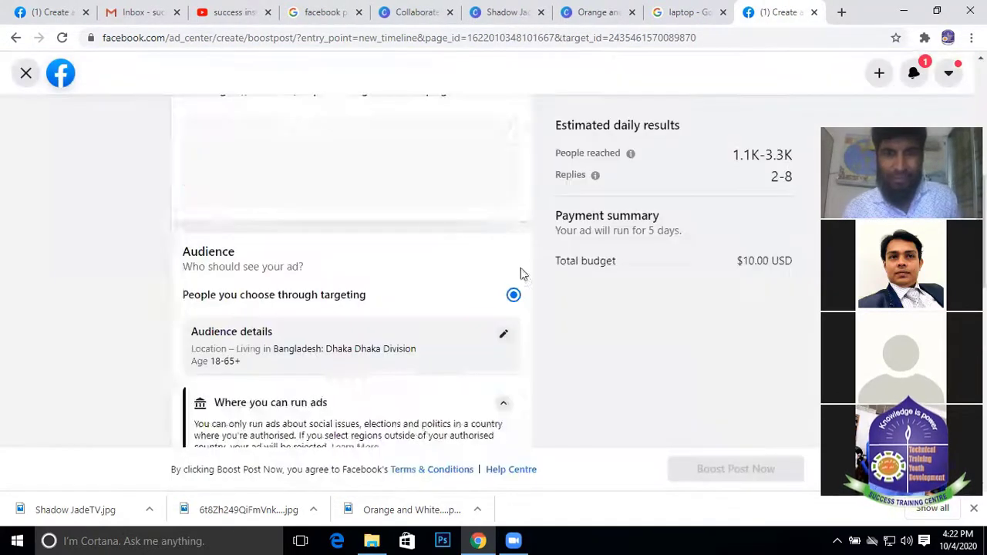
{"action": "scroll", "coordinate": [432, 236], "scroll_direction": "down", "scroll_amount": 2}
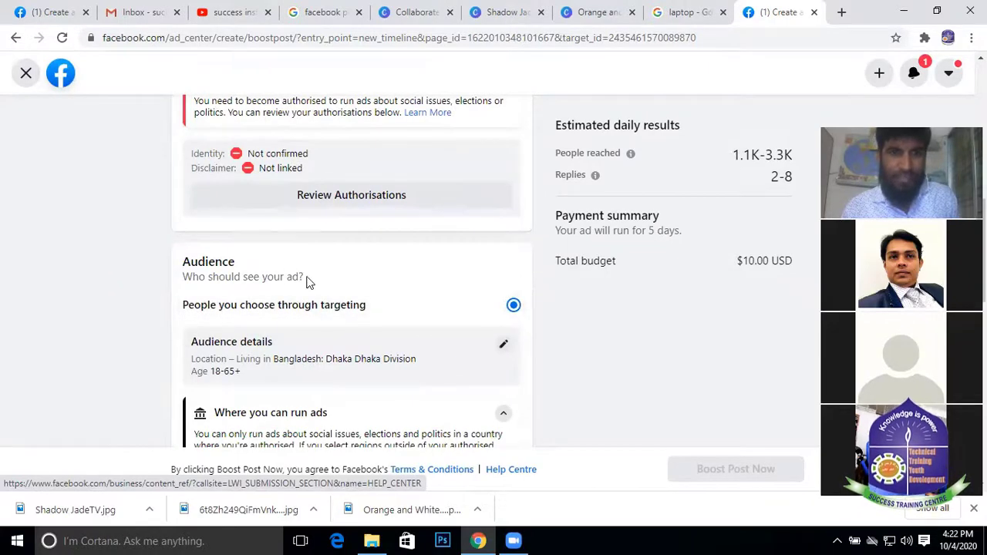
{"action": "scroll", "coordinate": [286, 253], "scroll_direction": "up", "scroll_amount": 3}
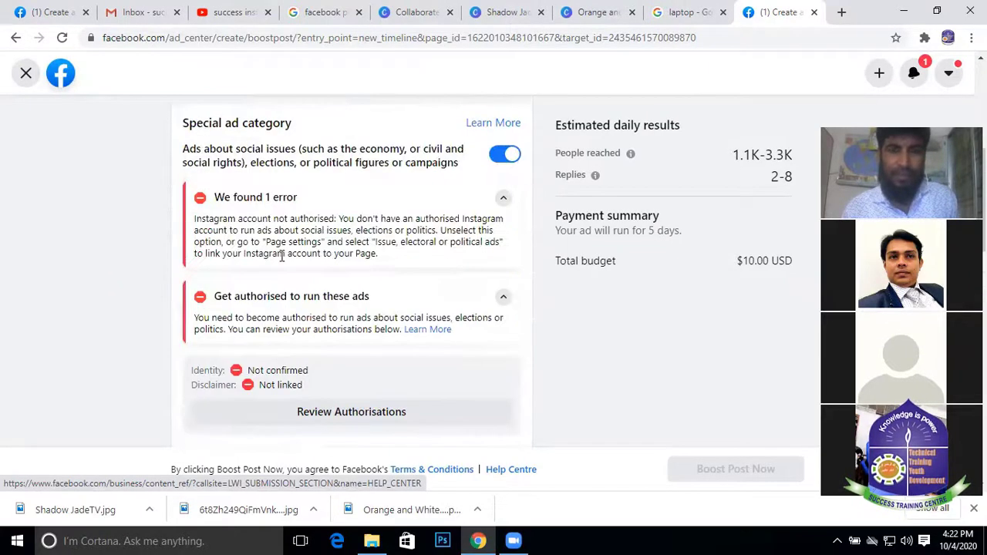
{"action": "scroll", "coordinate": [281, 258], "scroll_direction": "down", "scroll_amount": 3}
{"action": "scroll", "coordinate": [262, 264], "scroll_direction": "down", "scroll_amount": 1}
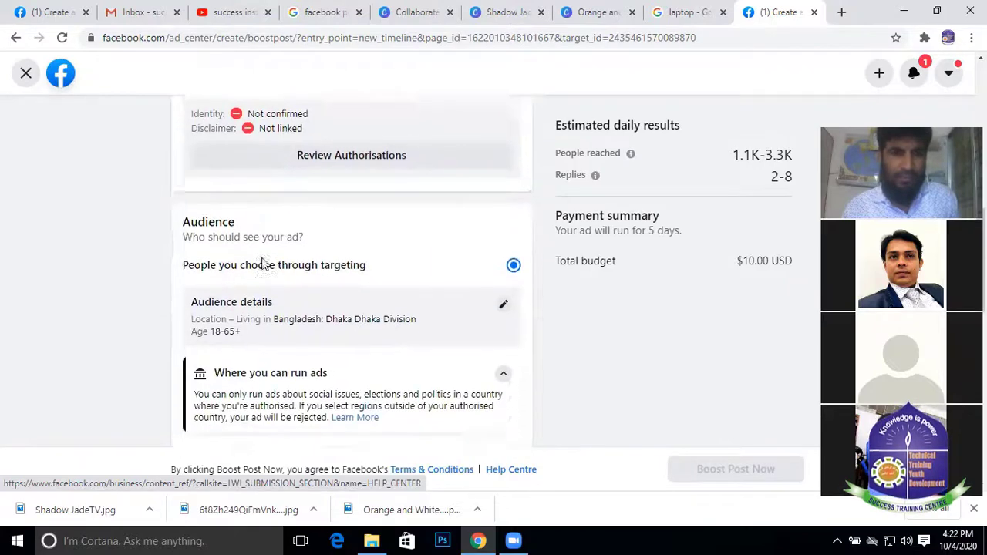
{"action": "scroll", "coordinate": [278, 268], "scroll_direction": "down", "scroll_amount": 1}
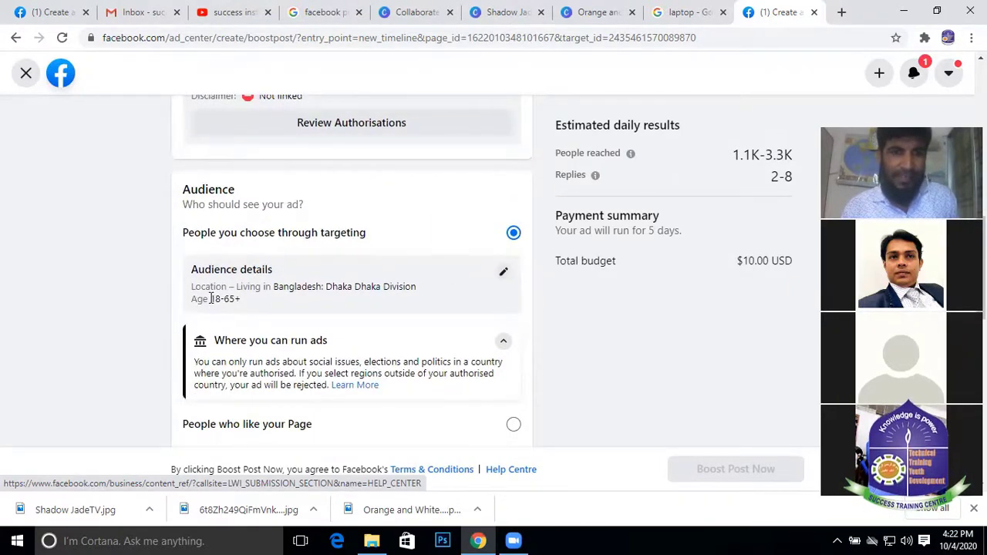
Check the 18-65+ age and Dhaka location details, then open Edit audience
{"action": "left_click_drag", "start_coordinate": [210, 299], "coordinate": [240, 299]}
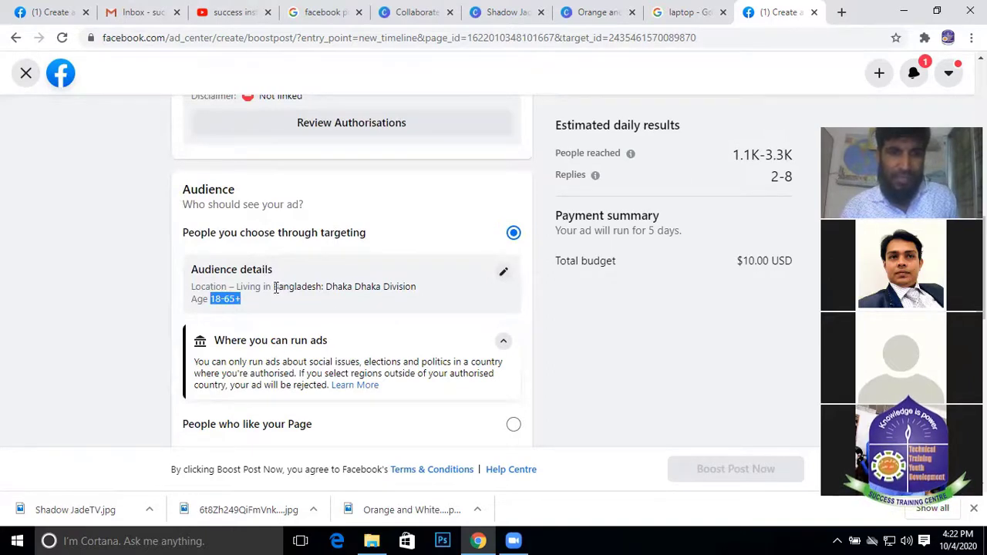
{"action": "left_click_drag", "start_coordinate": [276, 287], "coordinate": [414, 299]}
{"action": "left_click", "coordinate": [353, 324]}
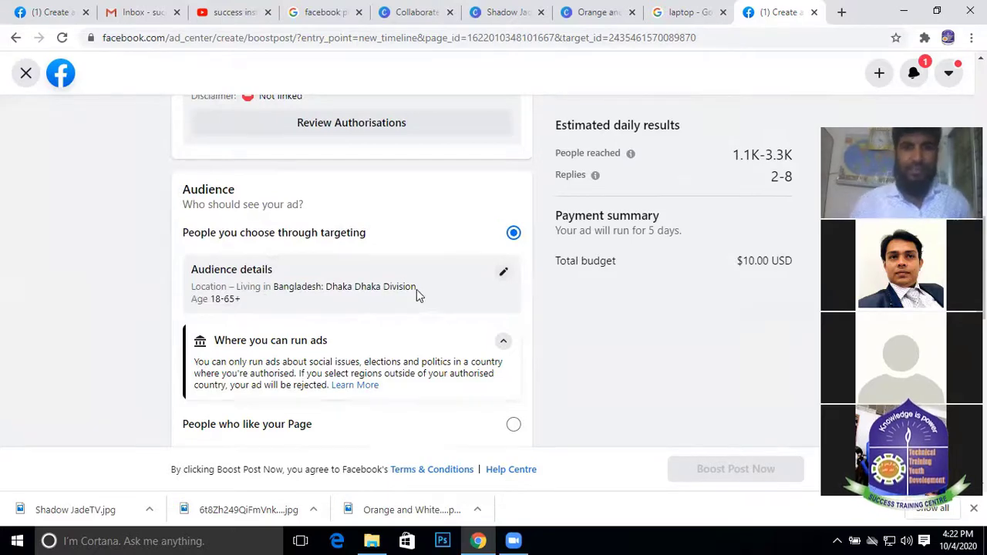
{"action": "left_click", "coordinate": [502, 275]}
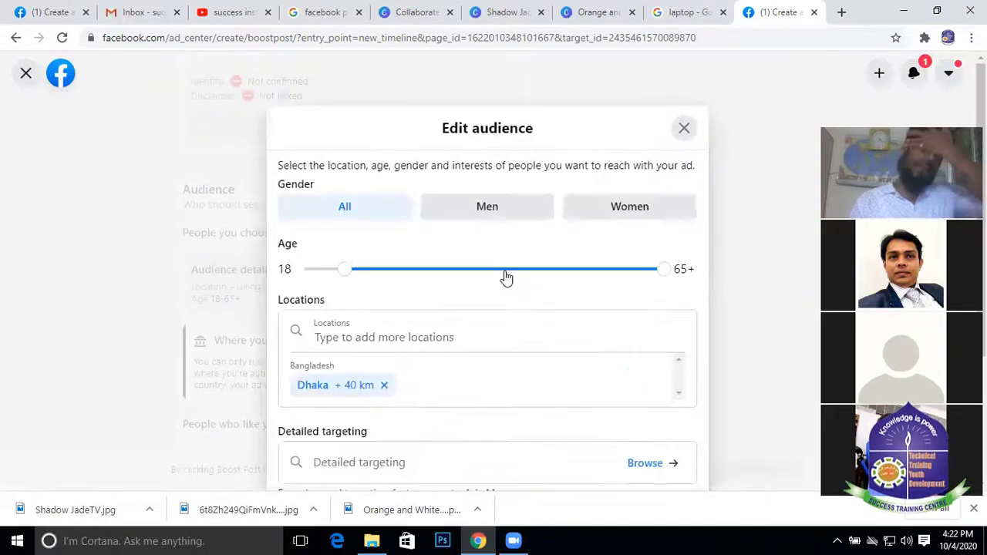
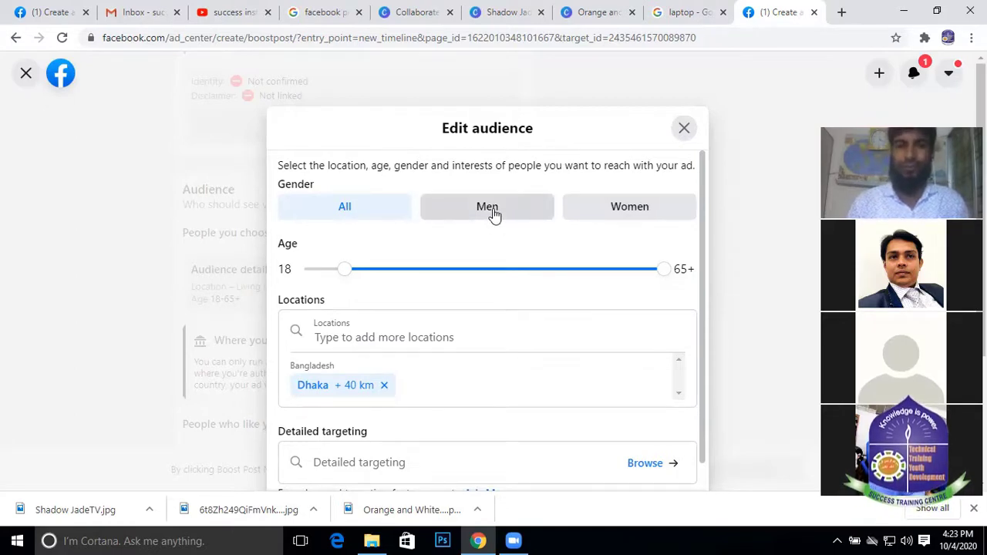
Try Women-only and Men-only targeting, then set the audience back to all genders
{"action": "left_click", "coordinate": [630, 210]}
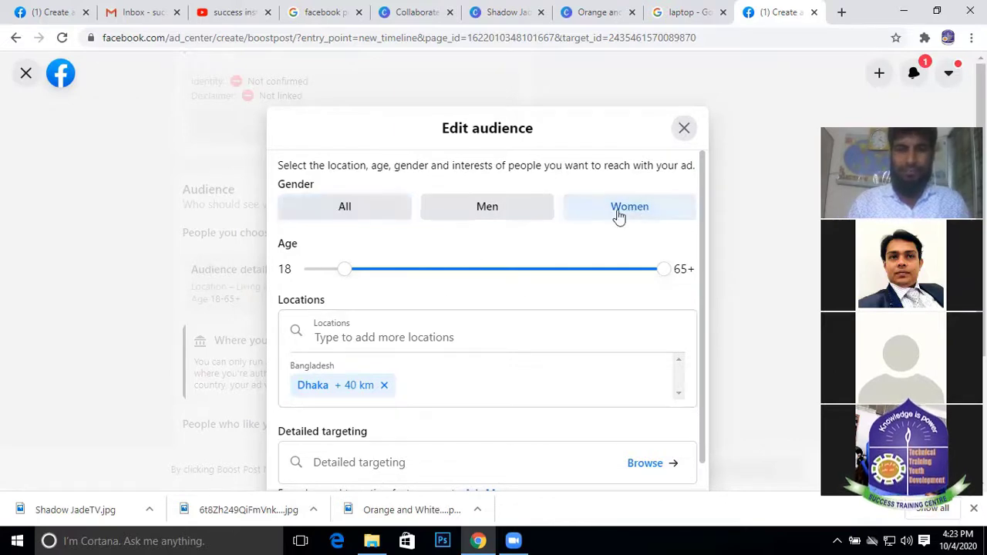
{"action": "scroll", "coordinate": [460, 288], "scroll_direction": "down", "scroll_amount": 1}
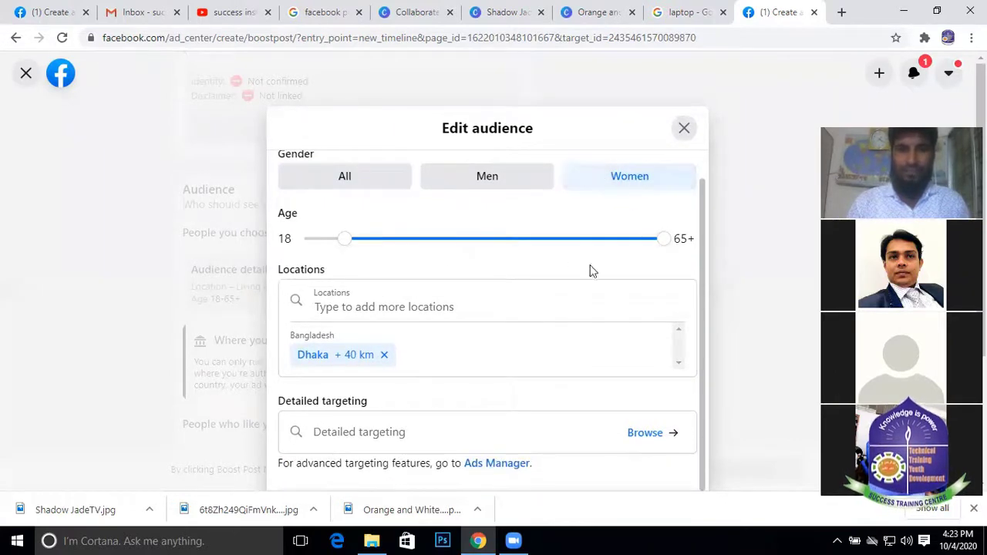
{"action": "left_click", "coordinate": [498, 179]}
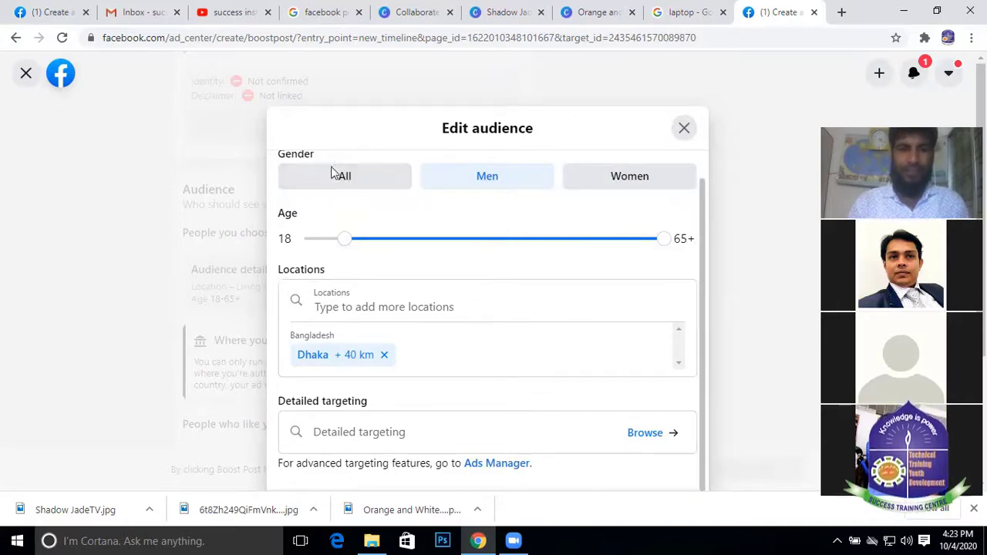
{"action": "left_click", "coordinate": [331, 173]}
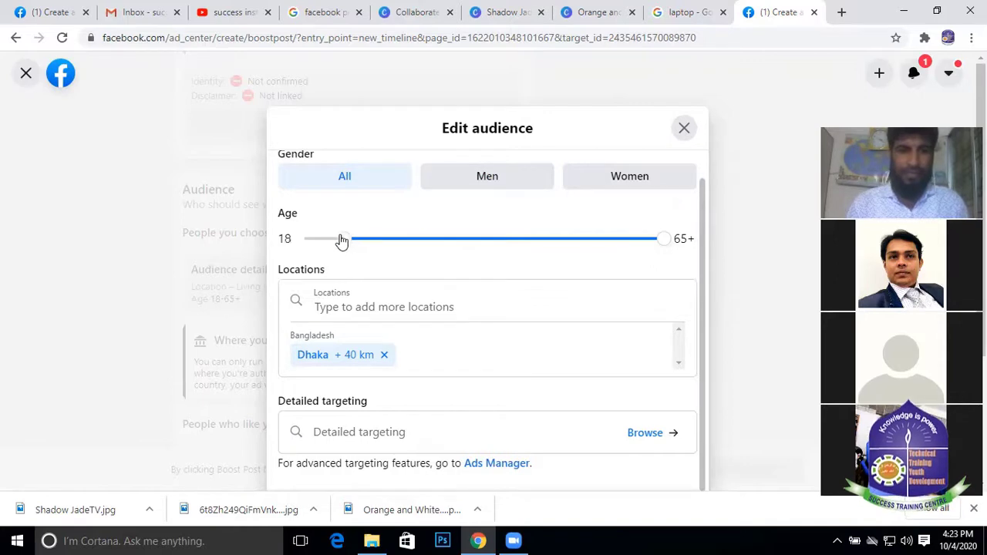
Narrow the audience age range to 16–40
{"action": "left_click_drag", "start_coordinate": [342, 241], "coordinate": [325, 243]}
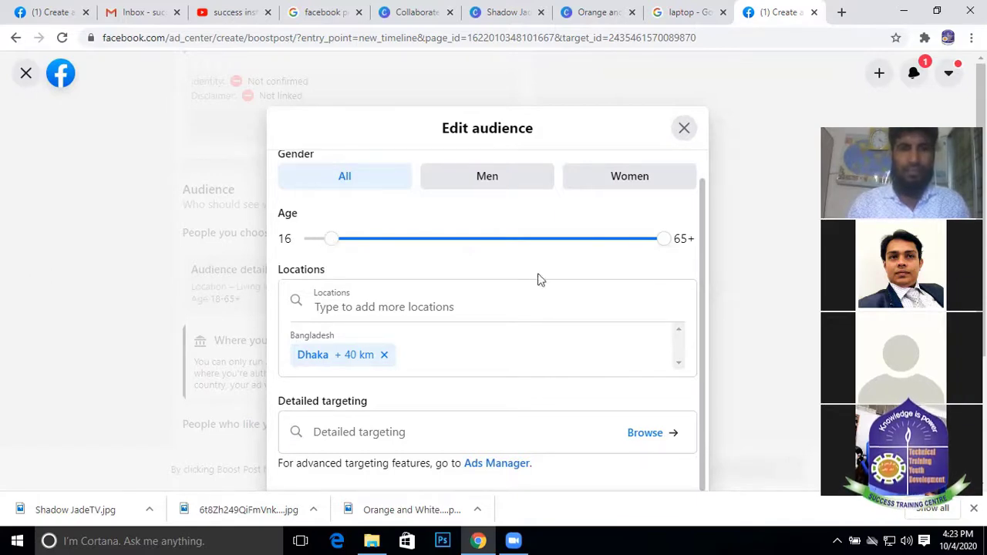
{"action": "left_click_drag", "start_coordinate": [661, 241], "coordinate": [497, 251]}
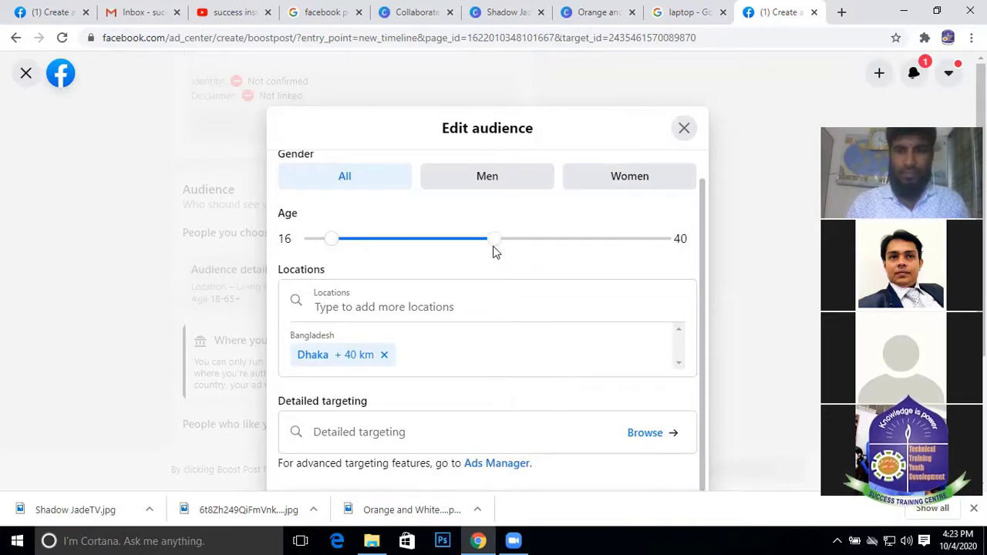
{"action": "left_click_drag", "start_coordinate": [494, 248], "coordinate": [499, 250]}
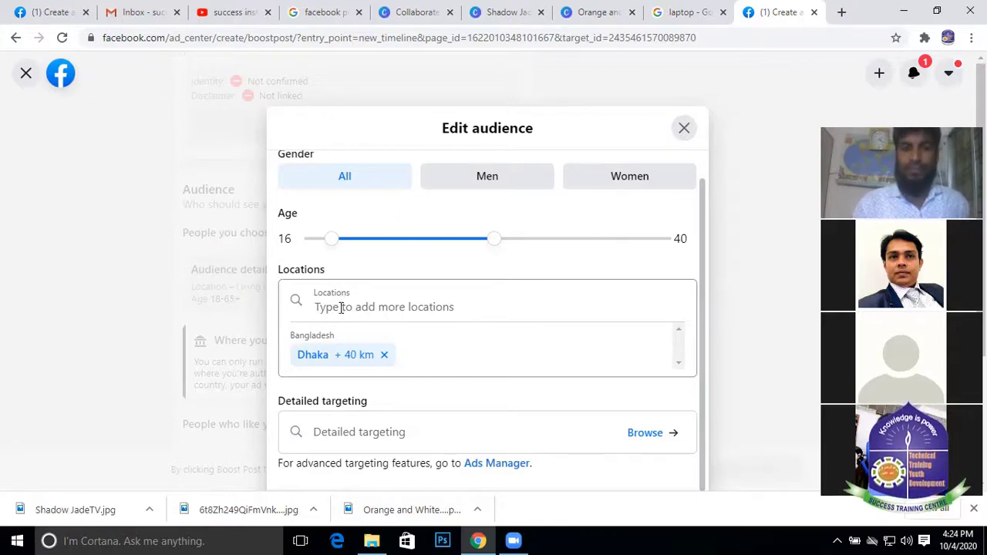
Remove Dhaka and pick Senpara, Parbata, Mirpur 10 from a 'mirpur 10' location search
{"action": "left_click", "coordinate": [384, 356]}
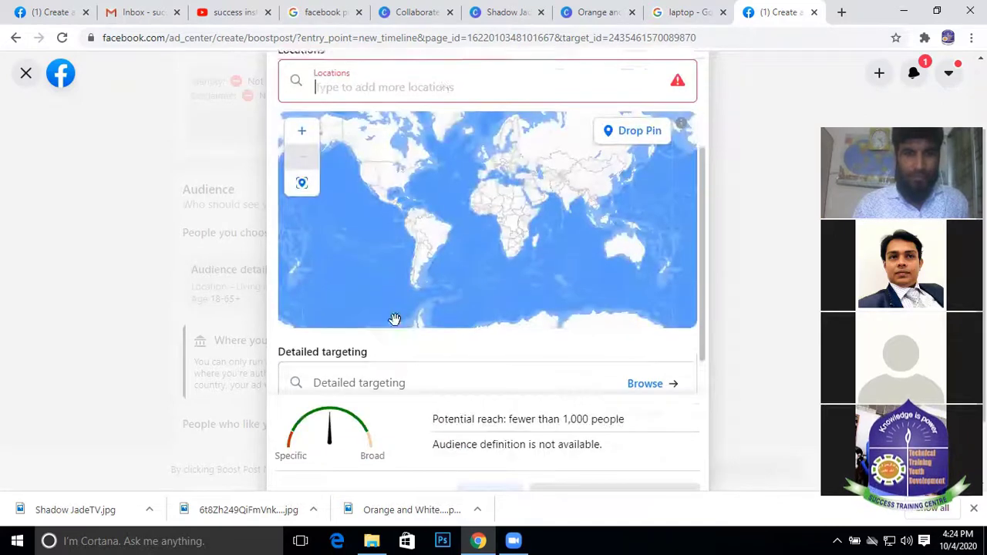
{"action": "left_click", "coordinate": [339, 235]}
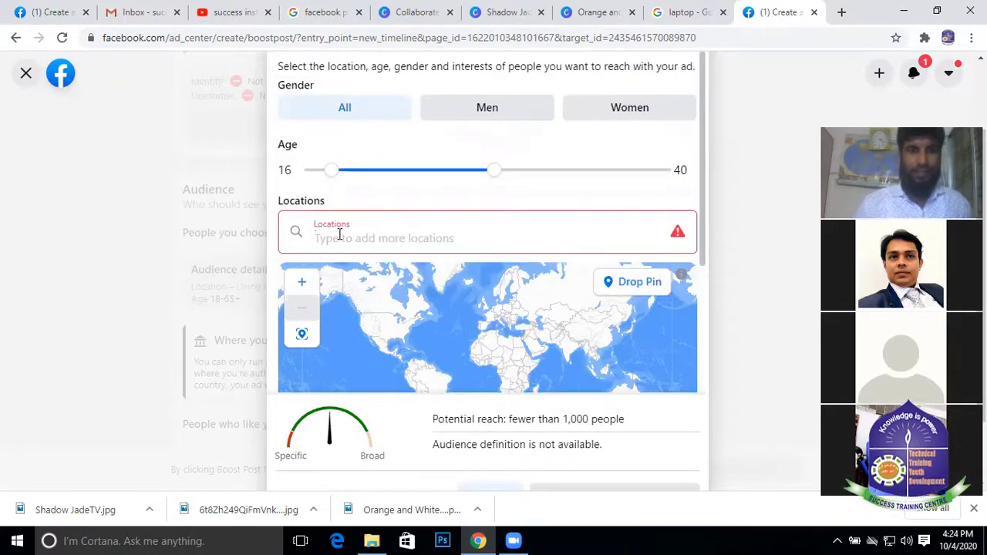
{"action": "type", "text": "MIR"}
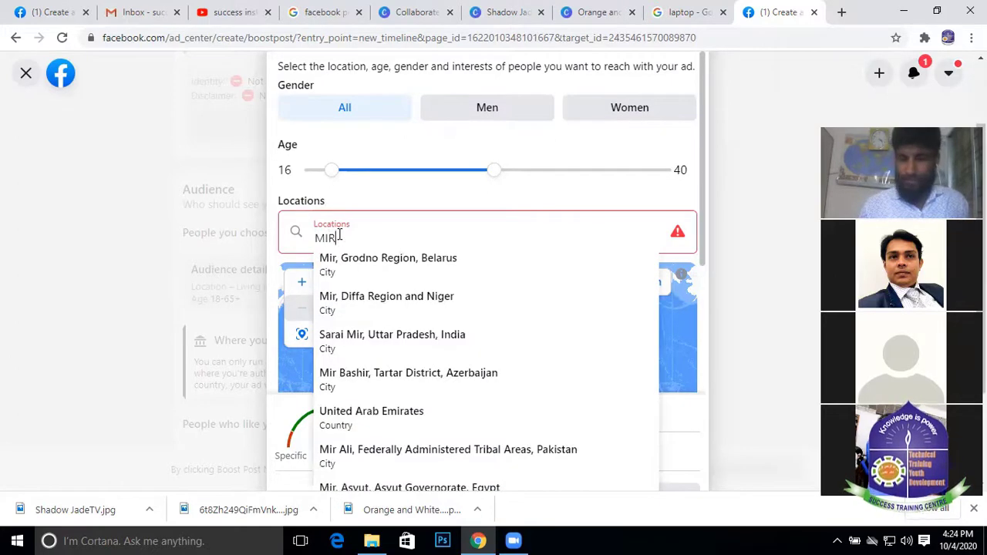
{"action": "key", "text": "BackSpace"}
{"action": "key", "text": "BackSpace"}
{"action": "key", "text": "BackSpace"}
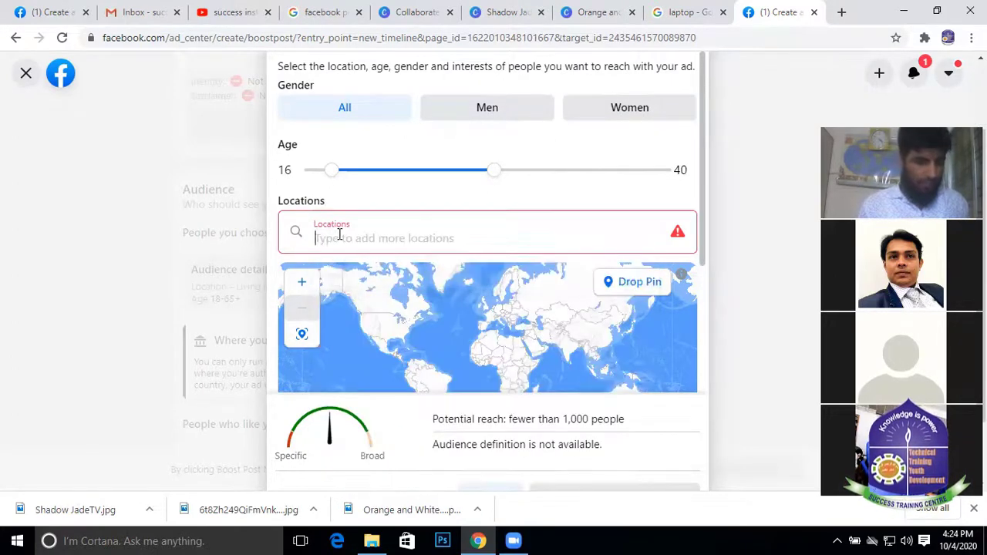
{"action": "type", "text": "mir"}
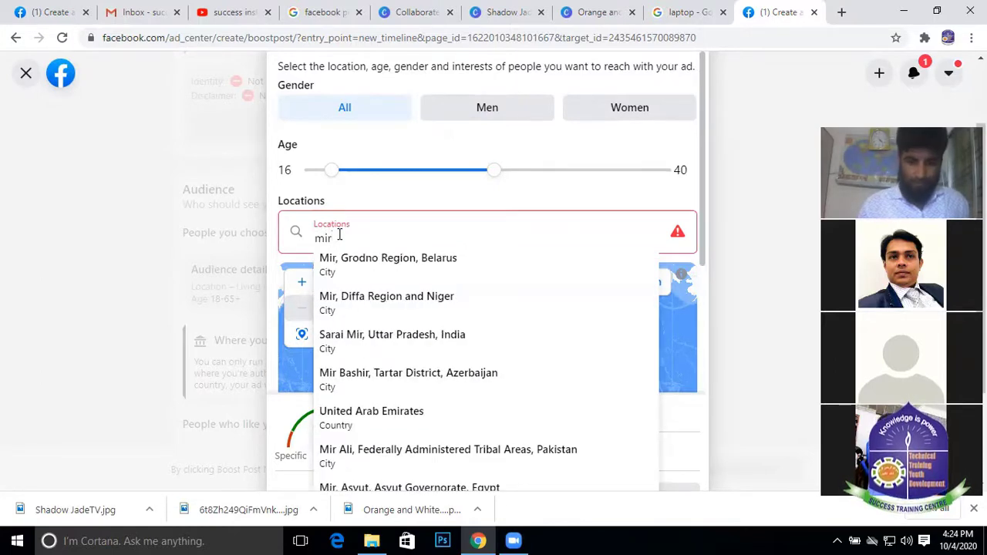
{"action": "type", "text": "pur"}
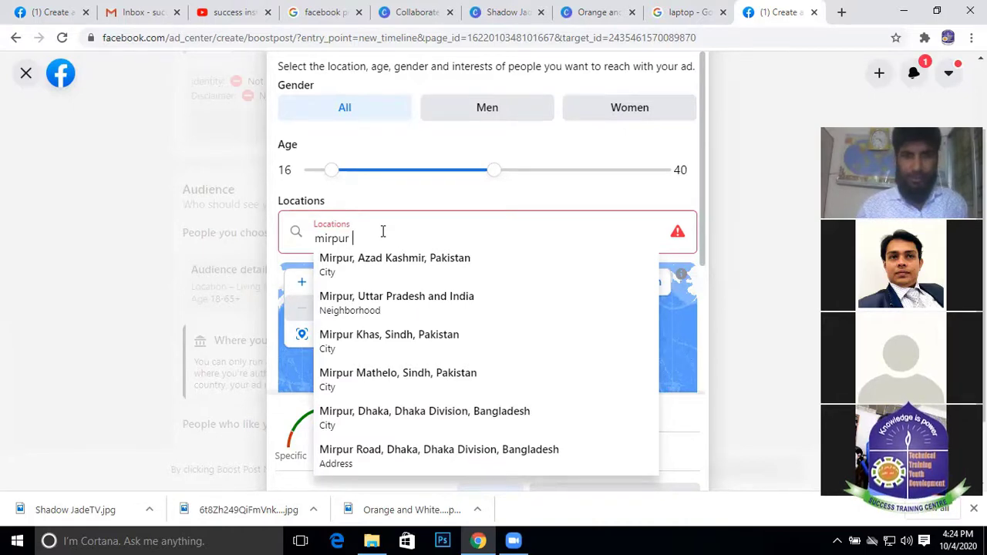
{"action": "type", "text": "10"}
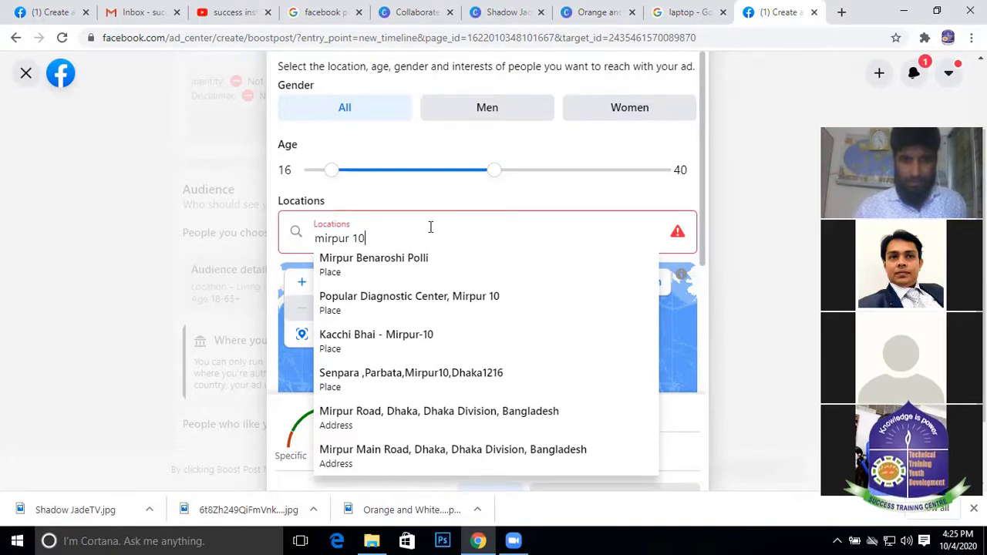
{"action": "left_click", "coordinate": [402, 381]}
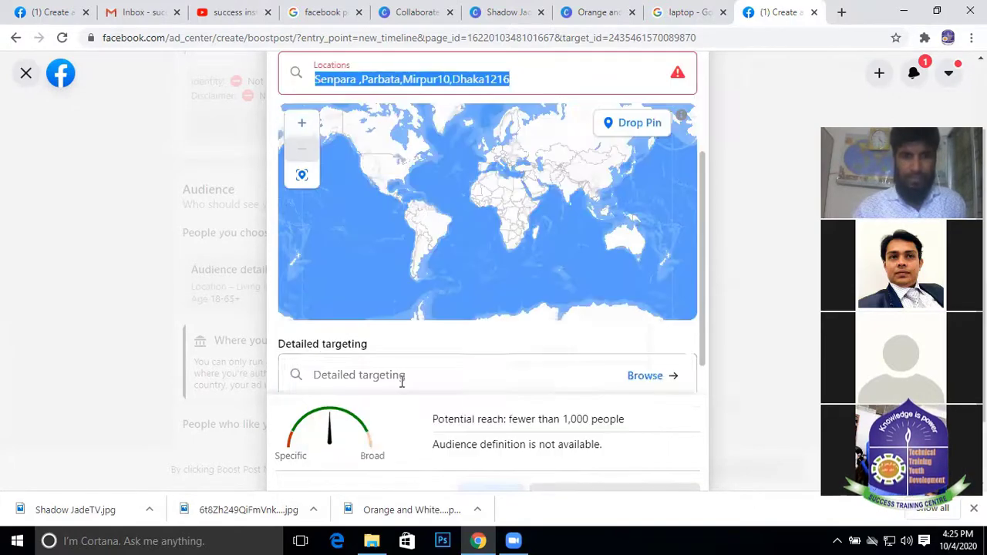
Zoom the map to centre it on the Dhaka area
{"action": "scroll", "coordinate": [519, 189], "scroll_direction": "up", "scroll_amount": 3}
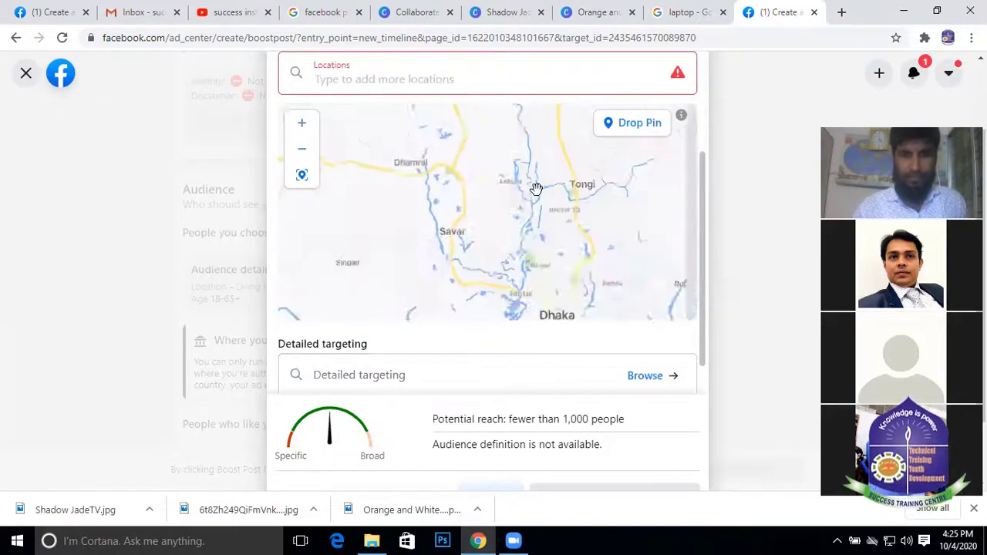
{"action": "scroll", "coordinate": [535, 189], "scroll_direction": "down", "scroll_amount": 2}
{"action": "scroll", "coordinate": [661, 99], "scroll_direction": "up", "scroll_amount": 3}
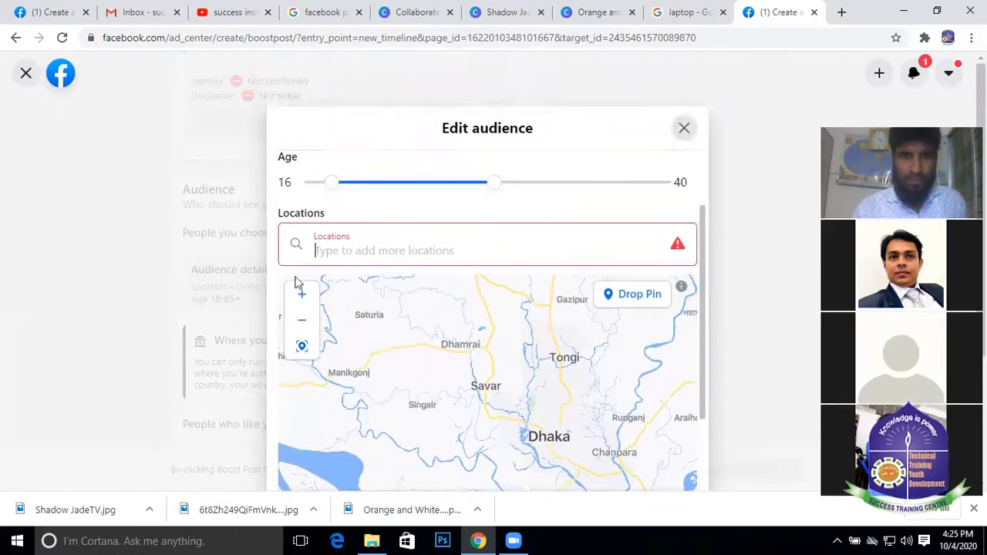
Search locations for 'mirpur10 Dhaka 1216' and review suggestions like Mirpur-10 and Mirpur-11
{"action": "left_click", "coordinate": [404, 247]}
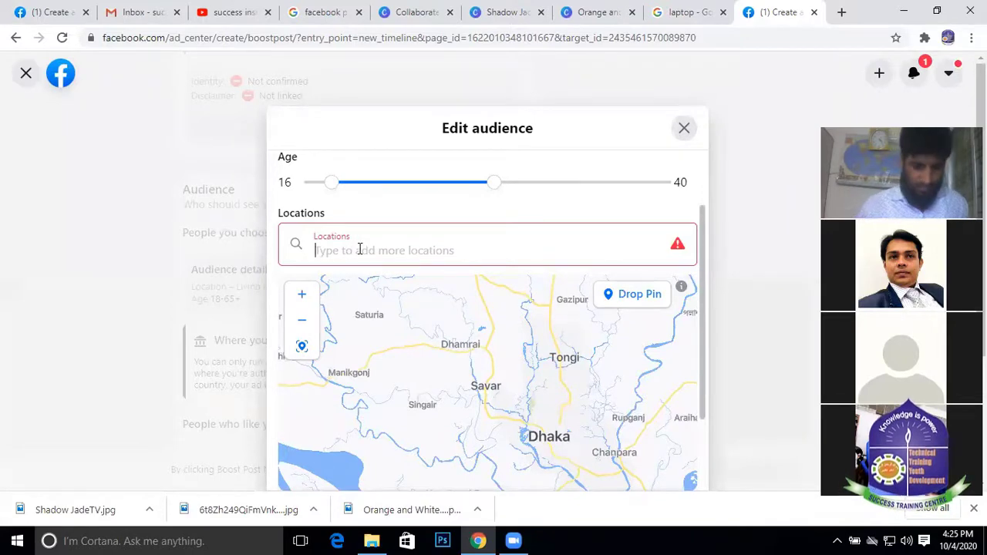
{"action": "type", "text": "m"}
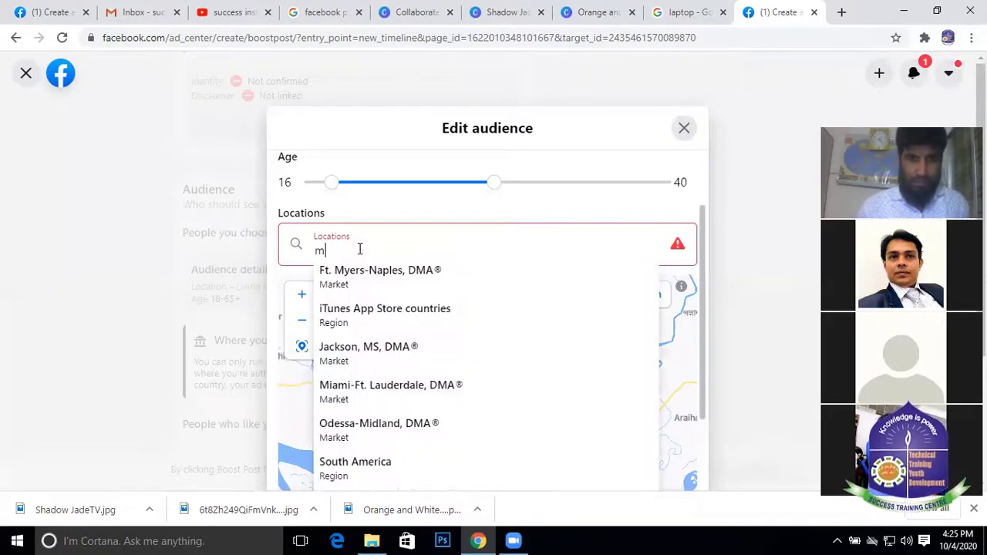
{"action": "type", "text": "ir"}
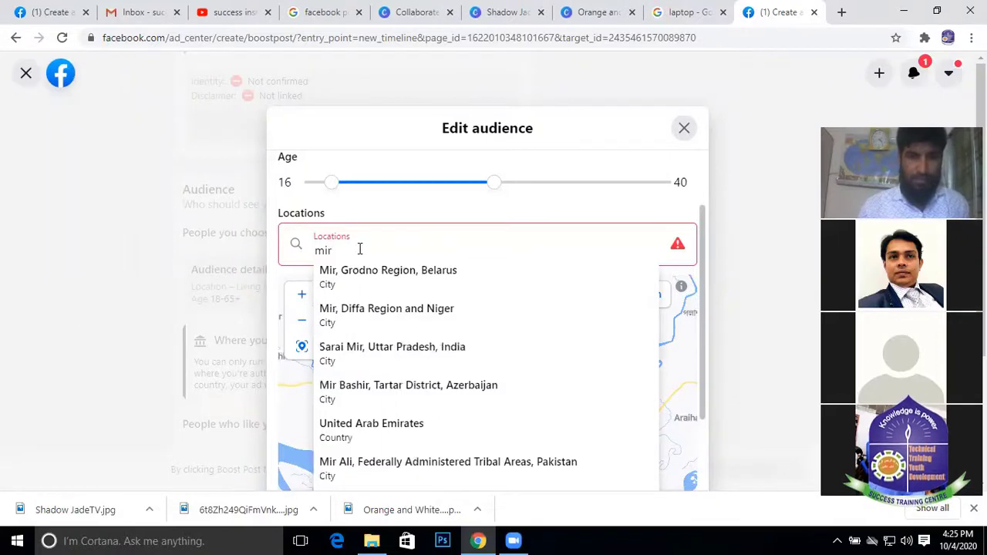
{"action": "type", "text": "pur"}
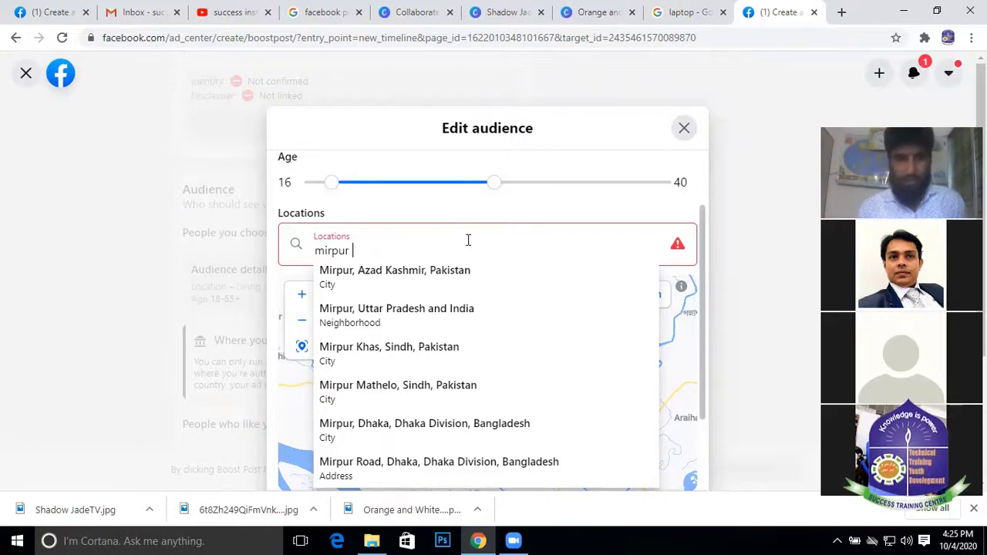
{"action": "type", "text": "10"}
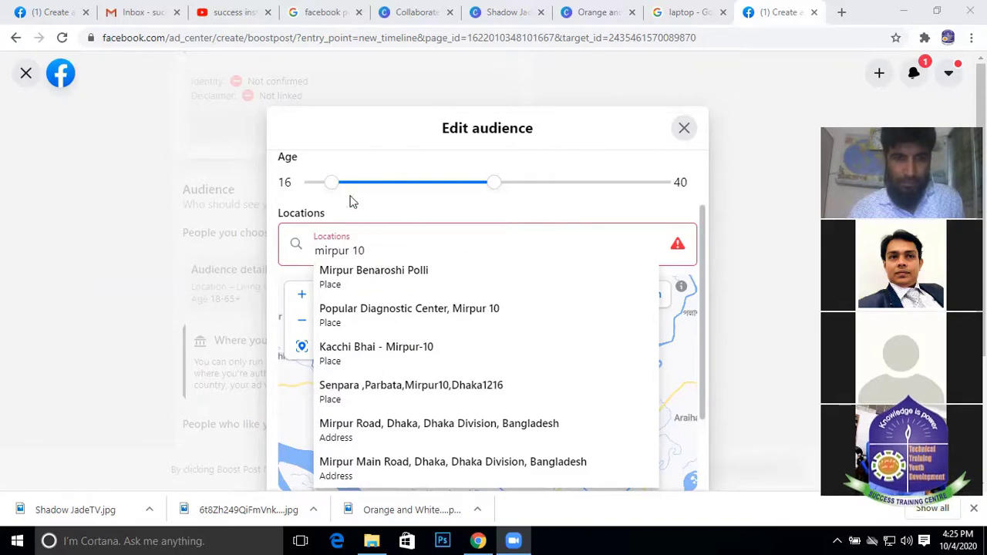
{"action": "scroll", "coordinate": [386, 231], "scroll_direction": "down", "scroll_amount": 3}
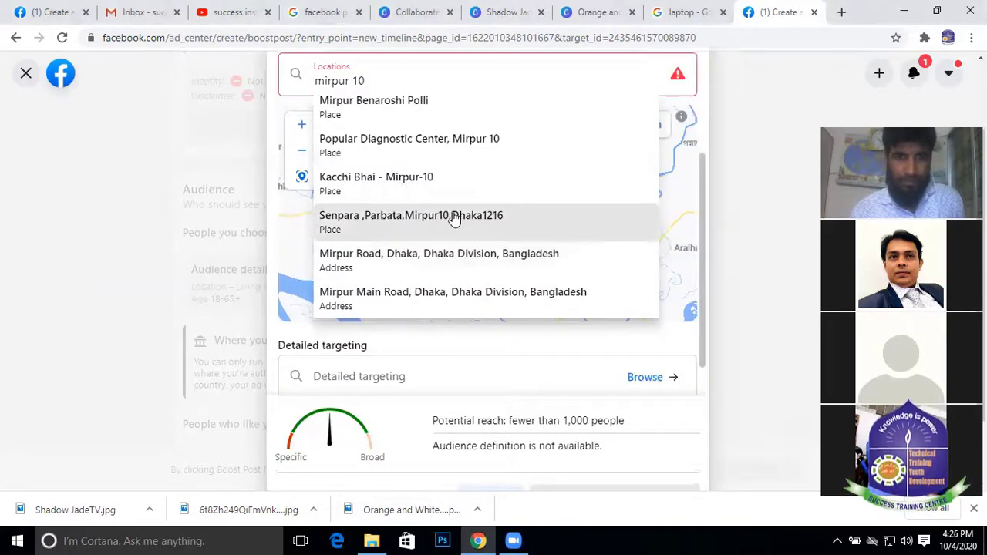
{"action": "scroll", "coordinate": [417, 193], "scroll_direction": "up", "scroll_amount": 1}
{"action": "scroll", "coordinate": [383, 152], "scroll_direction": "down", "scroll_amount": 1}
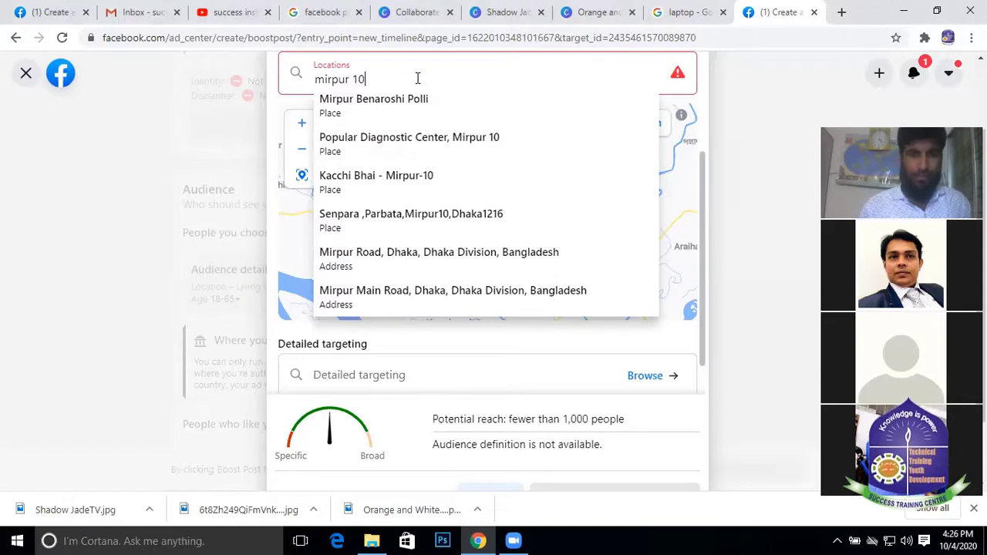
{"action": "type", "text": "Dhaka"}
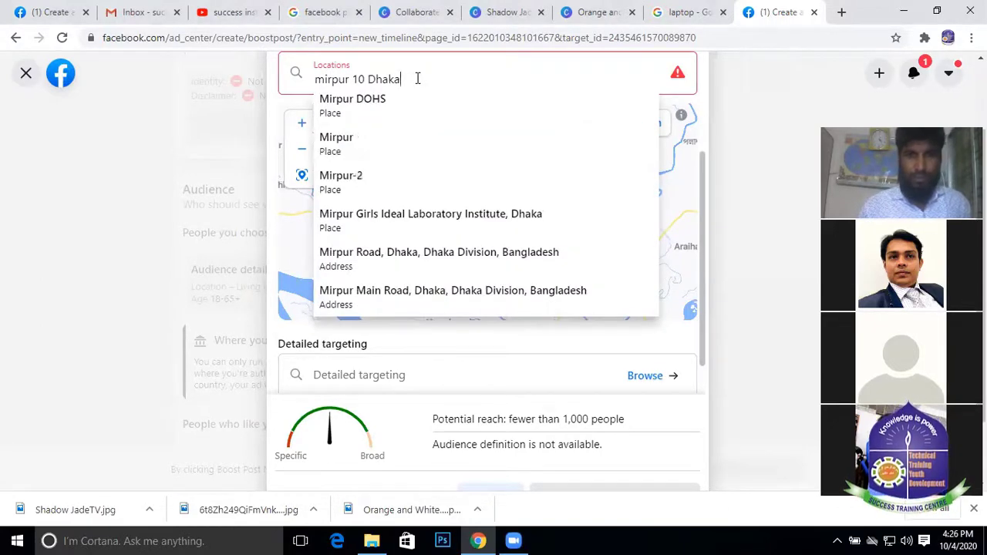
{"action": "type", "text": " 1"}
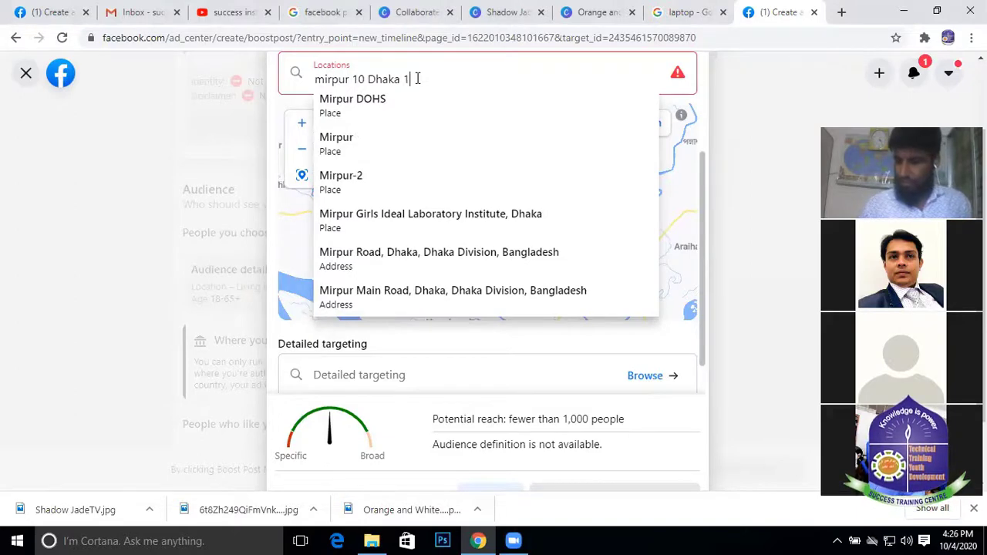
{"action": "type", "text": "216"}
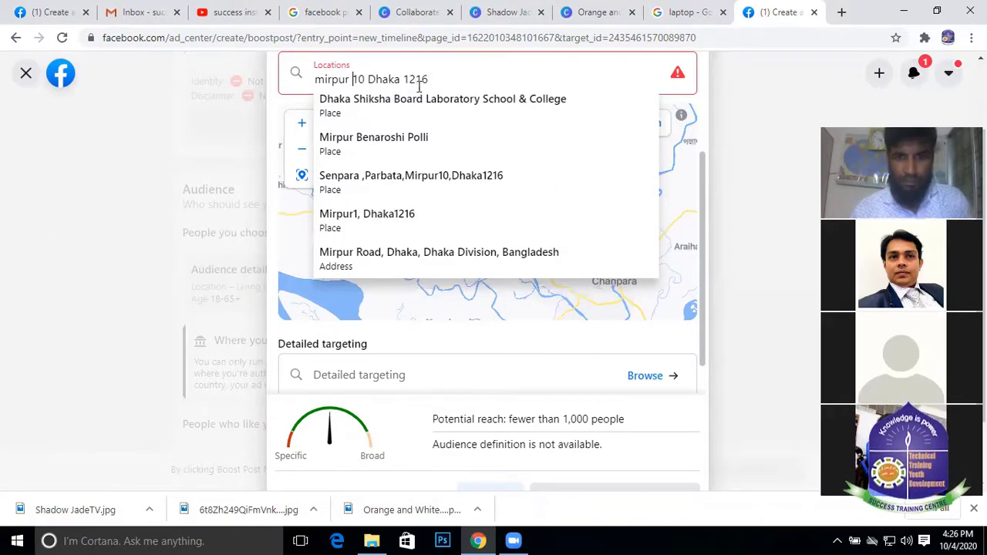
{"action": "left_click", "coordinate": [353, 79]}
{"action": "key", "text": "BackSpace"}
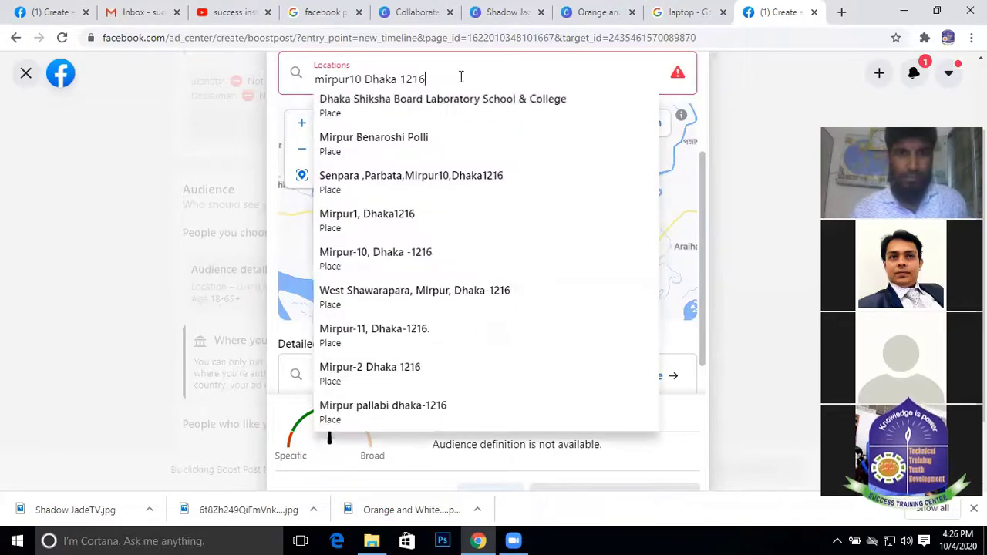
Choose Mirpur1, Dhaka1216, search 'mirpur', then leave the audience editor to its close prompt
{"action": "key", "text": "Escape"}
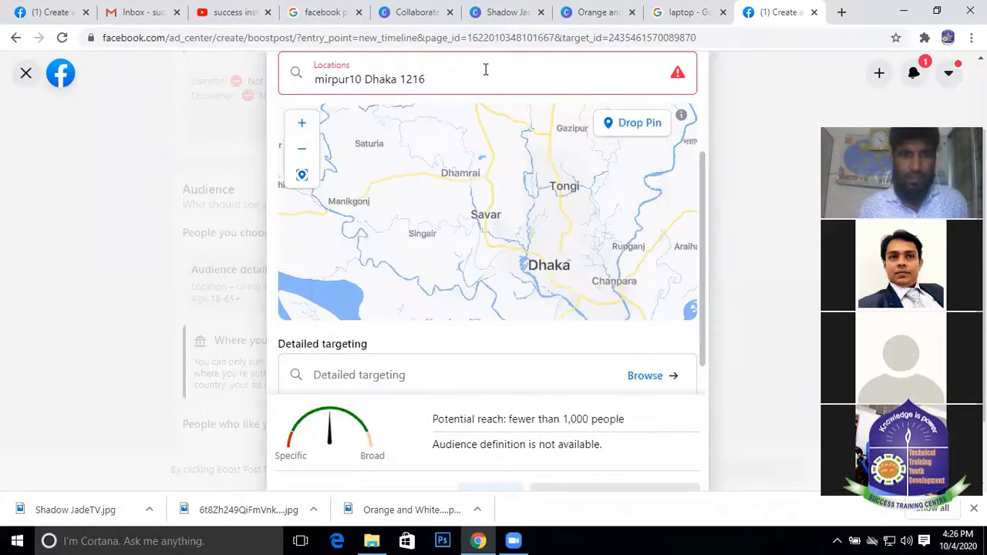
{"action": "scroll", "coordinate": [491, 165], "scroll_direction": "up", "scroll_amount": 2}
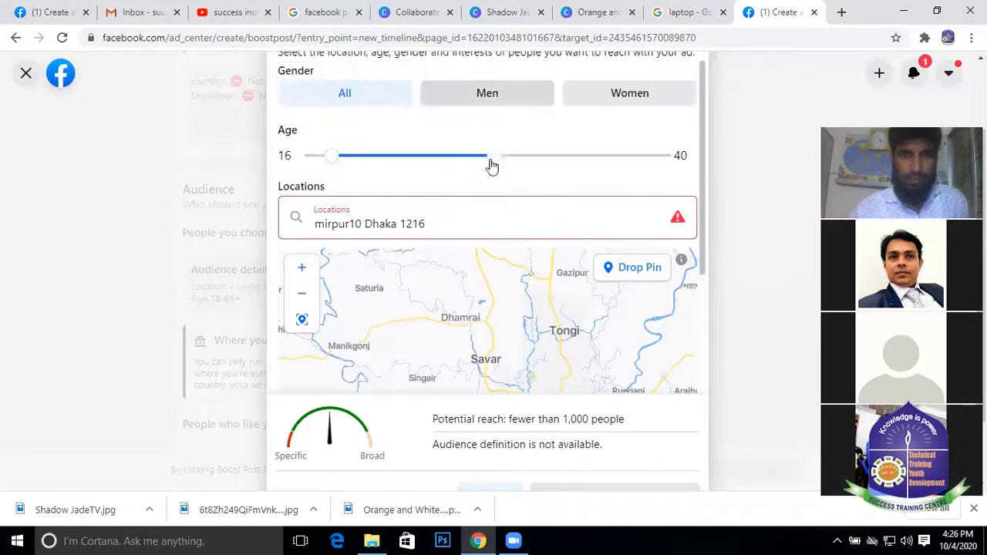
{"action": "left_click", "coordinate": [340, 224]}
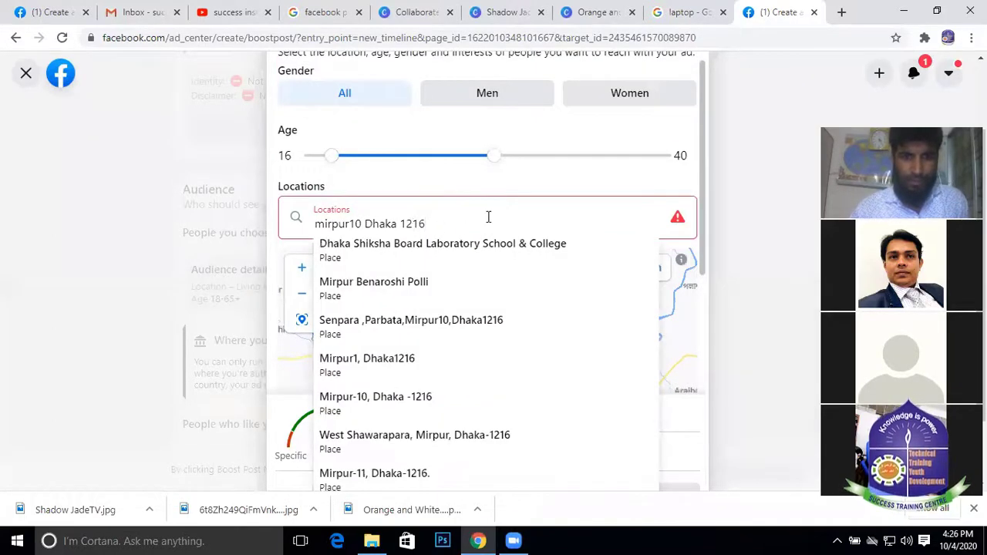
{"action": "left_click", "coordinate": [396, 376]}
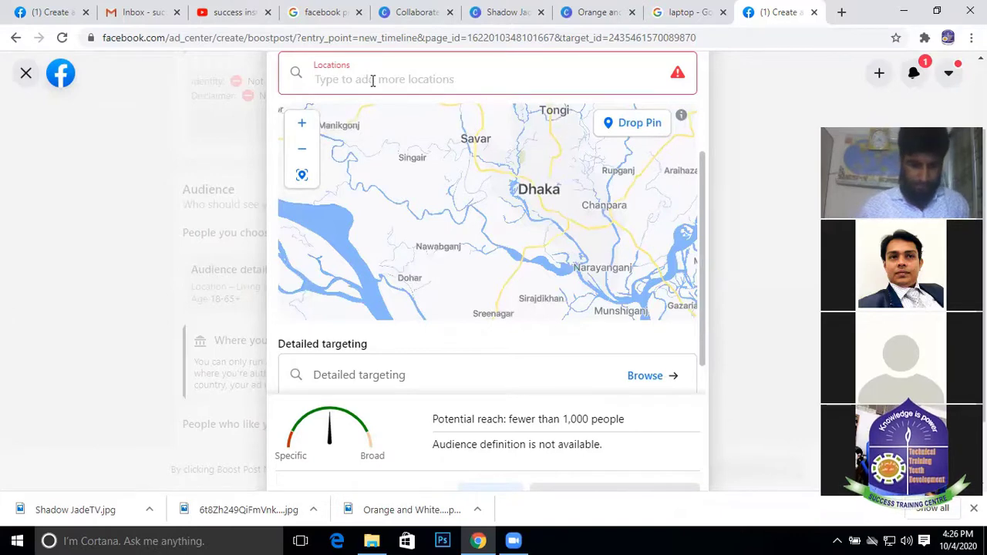
{"action": "type", "text": "mir"}
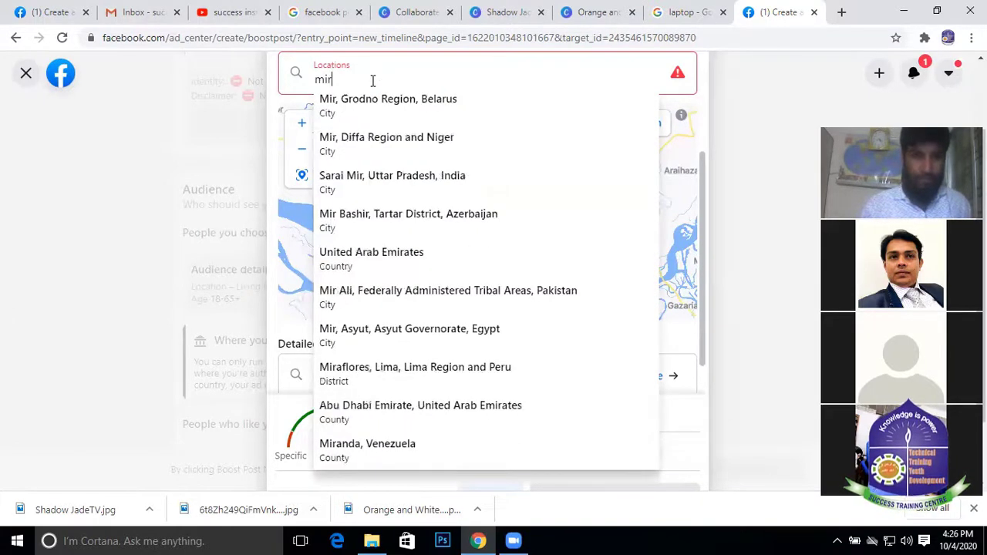
{"action": "type", "text": "p"}
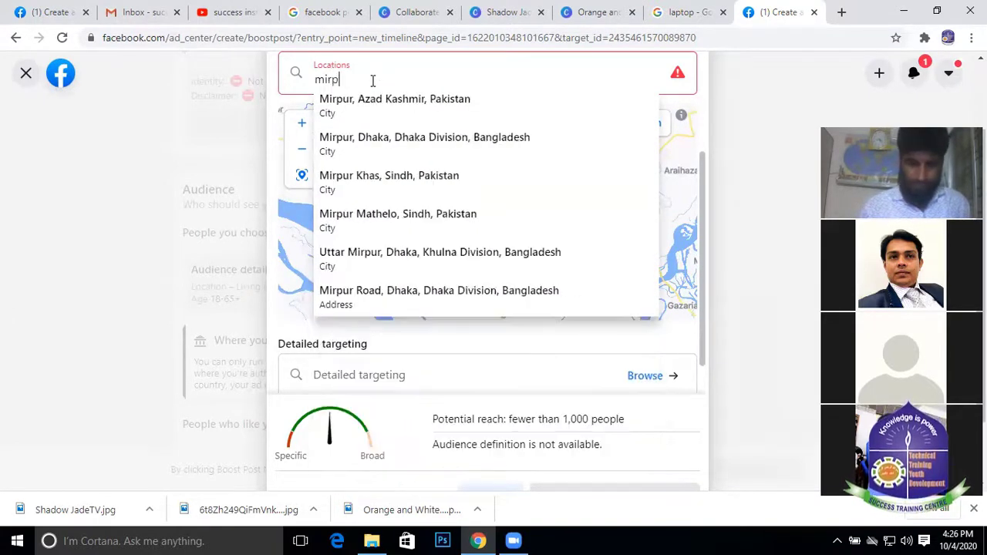
{"action": "type", "text": "ur"}
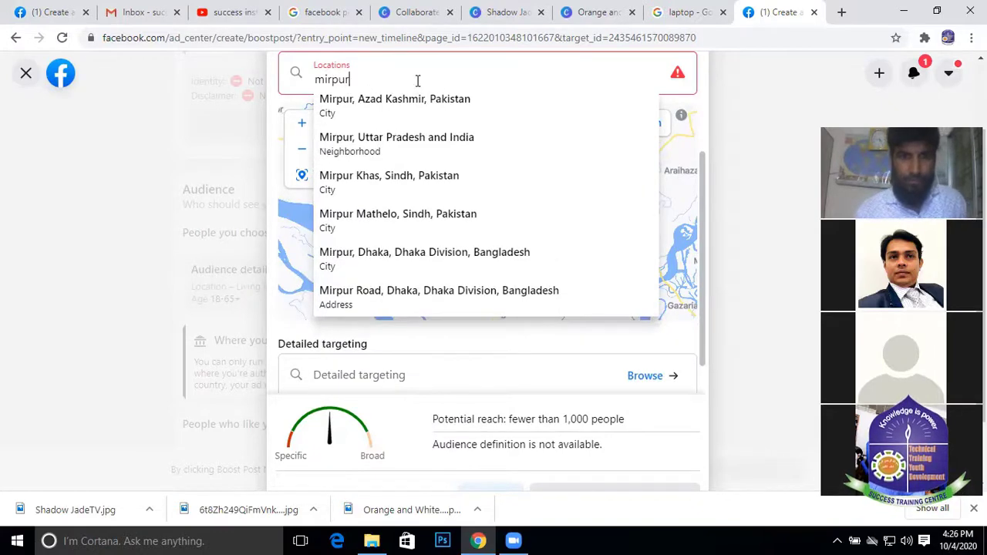
{"action": "left_click", "coordinate": [753, 179]}
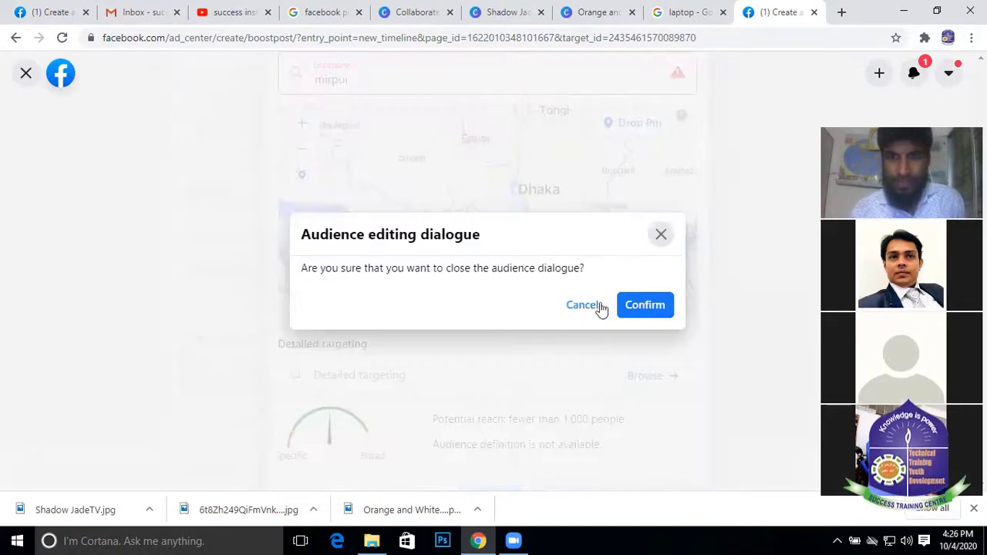
Confirm closing, reopen Audience details, and remove the Dhaka + 40 km location
{"action": "left_click", "coordinate": [634, 309]}
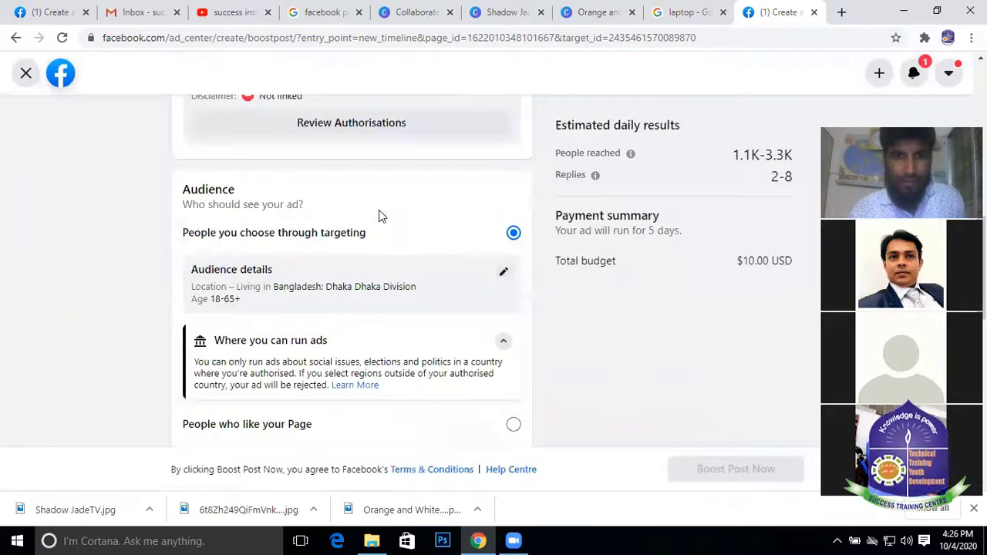
{"action": "scroll", "coordinate": [396, 239], "scroll_direction": "down", "scroll_amount": 2}
{"action": "scroll", "coordinate": [450, 228], "scroll_direction": "up", "scroll_amount": 1}
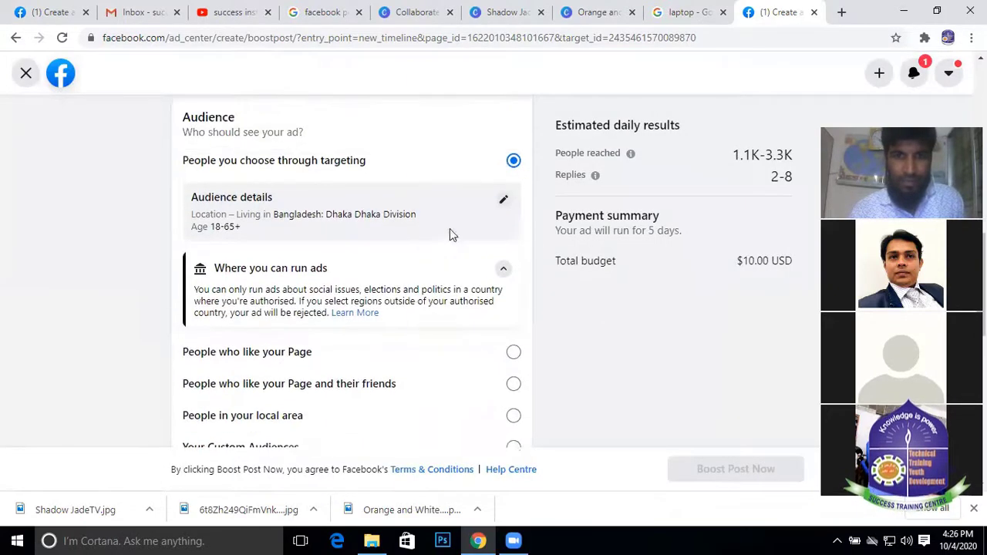
{"action": "left_click", "coordinate": [503, 202]}
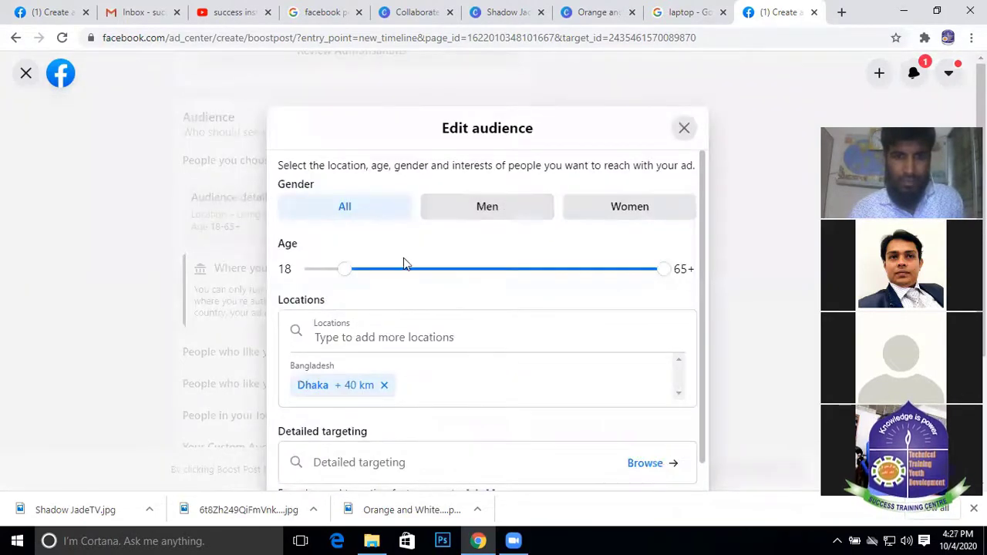
{"action": "scroll", "coordinate": [455, 282], "scroll_direction": "down", "scroll_amount": 1}
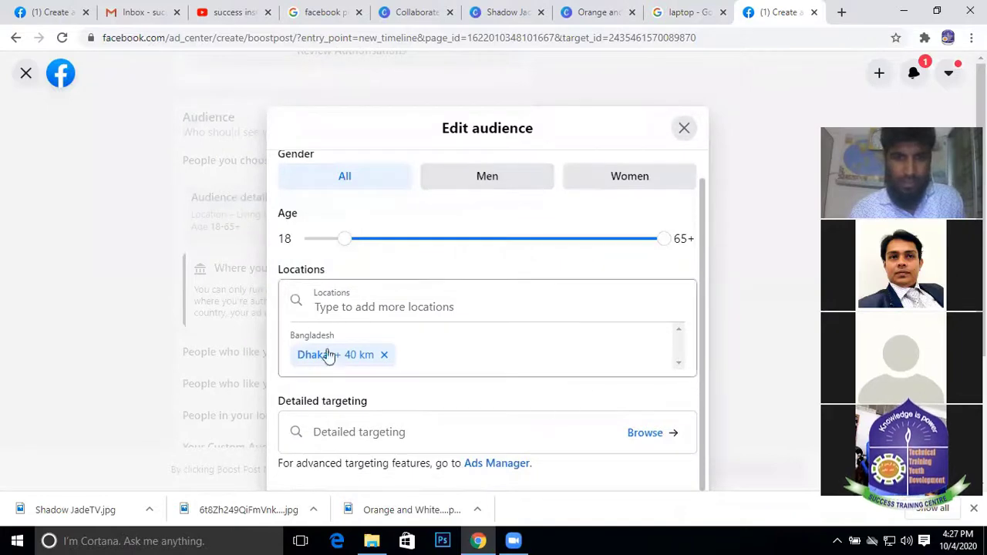
{"action": "left_click", "coordinate": [383, 355]}
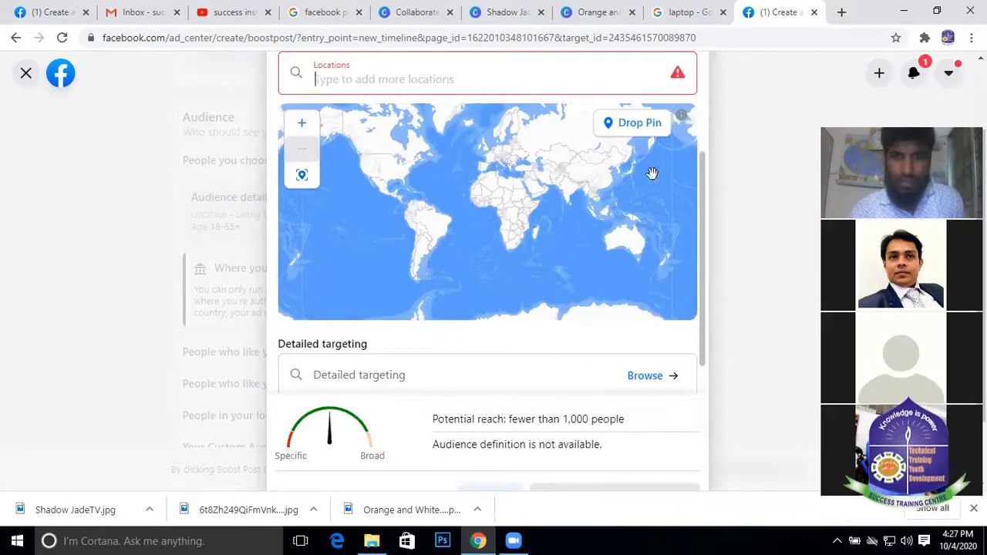
Check the map's information menu and stay in the audience editor
{"action": "left_click", "coordinate": [681, 116]}
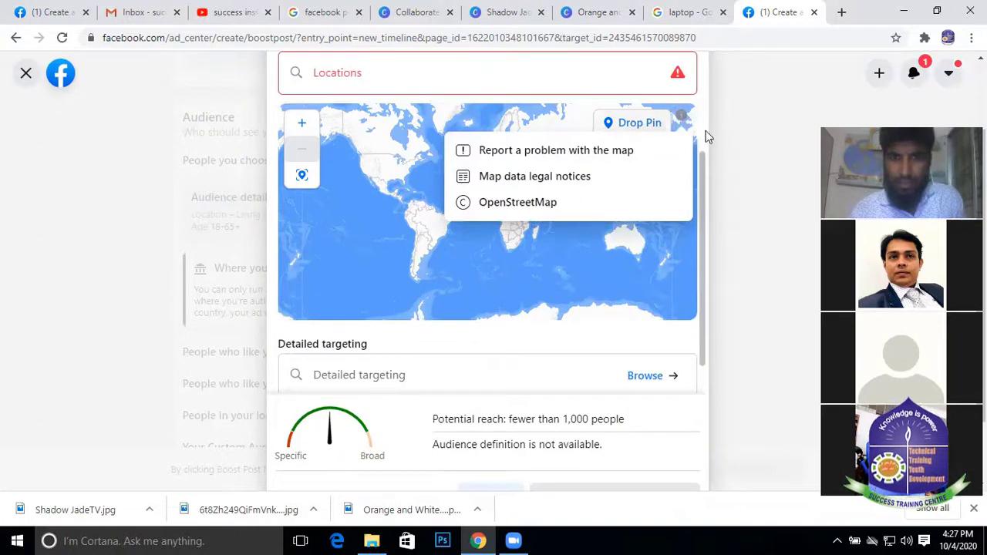
{"action": "left_click", "coordinate": [732, 144]}
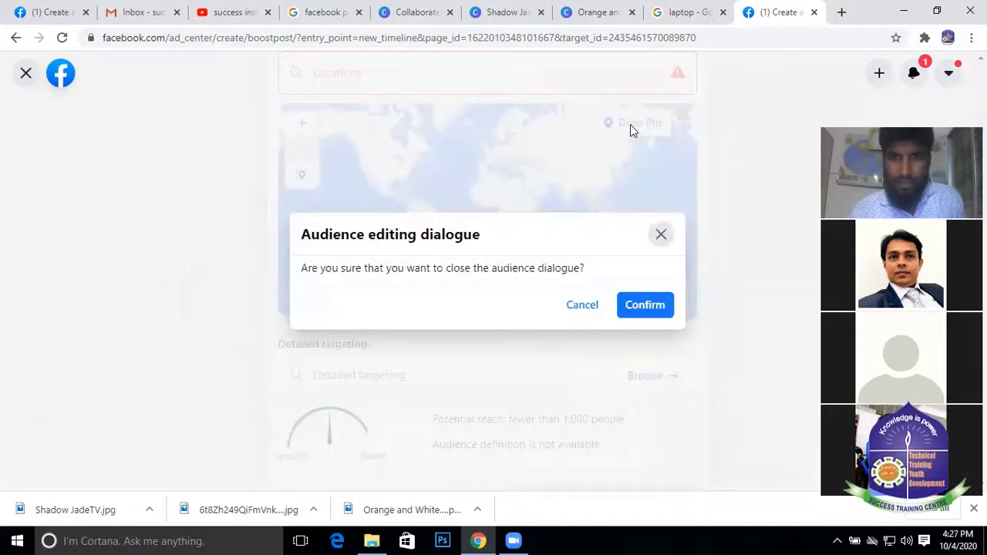
{"action": "left_click", "coordinate": [580, 303]}
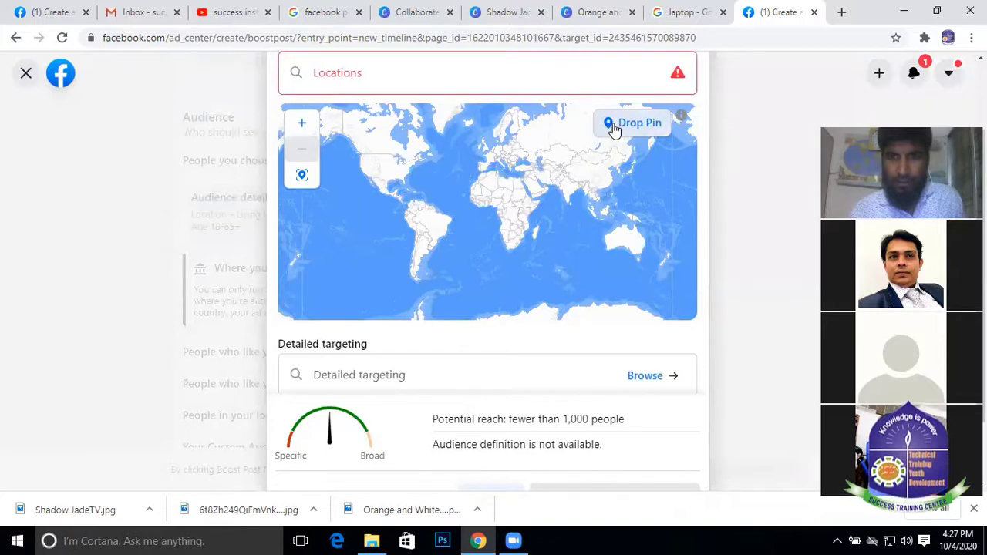
{"action": "left_click", "coordinate": [668, 124]}
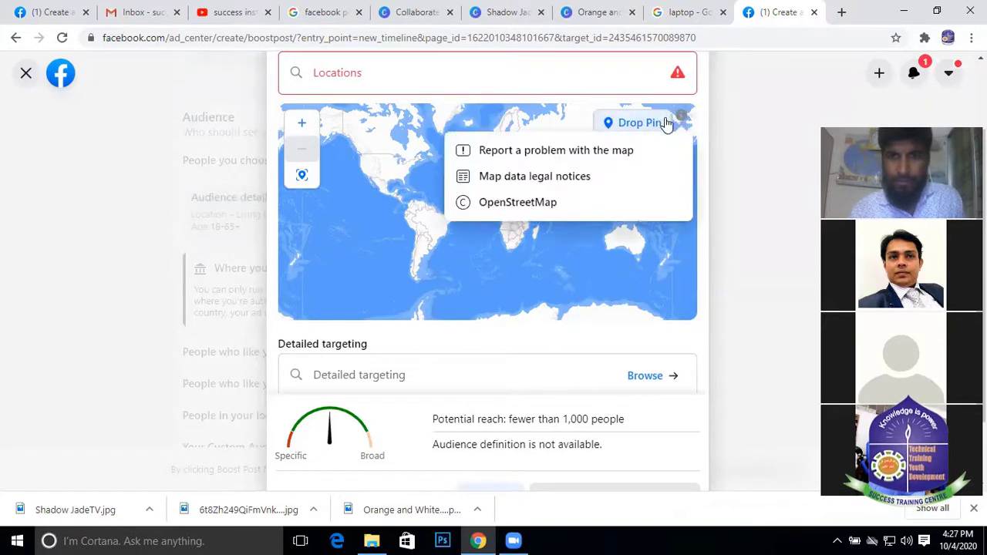
{"action": "left_click", "coordinate": [628, 126]}
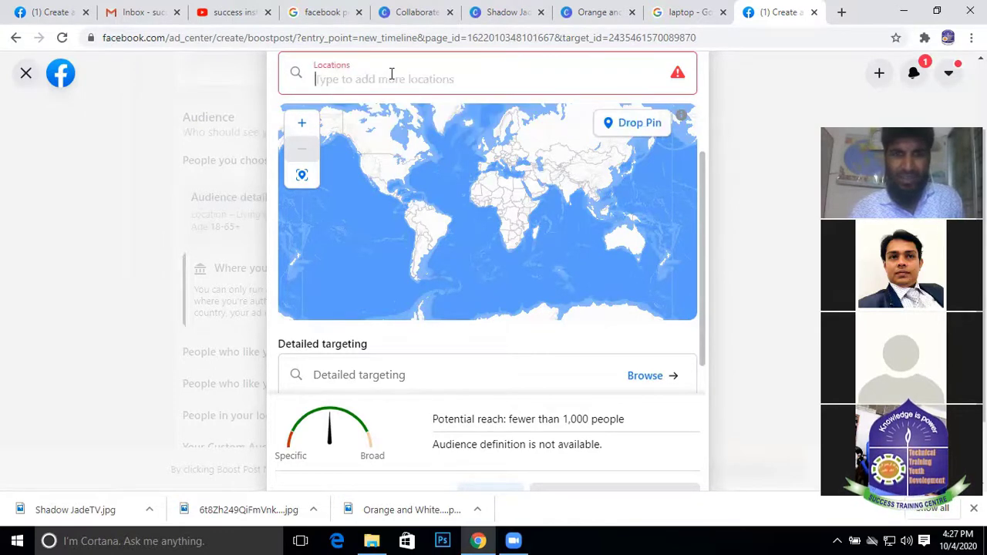
{"action": "left_click", "coordinate": [636, 128]}
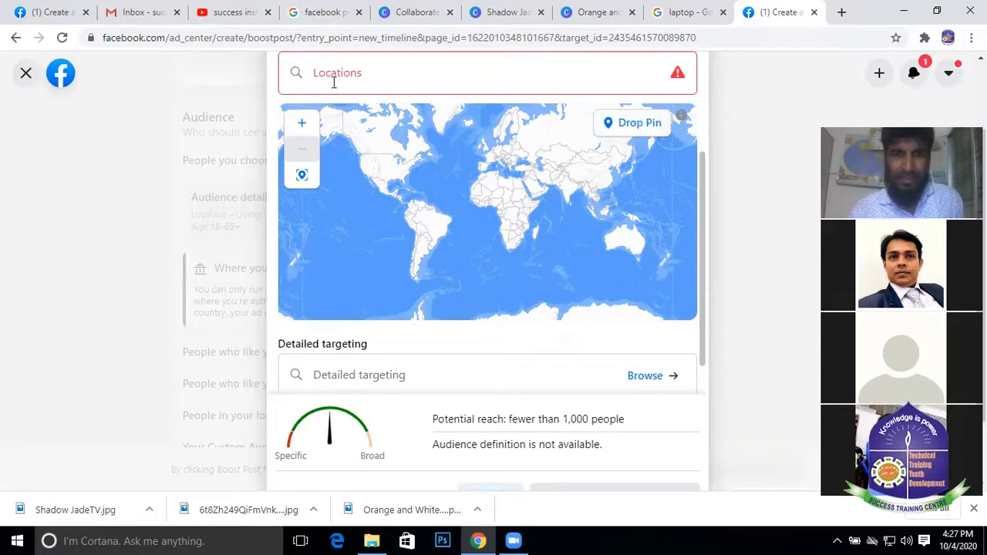
Add Mirpur Road, Dhaka as the location, giving a 16 km radius
{"action": "left_click", "coordinate": [373, 73]}
{"action": "type", "text": "mir"}
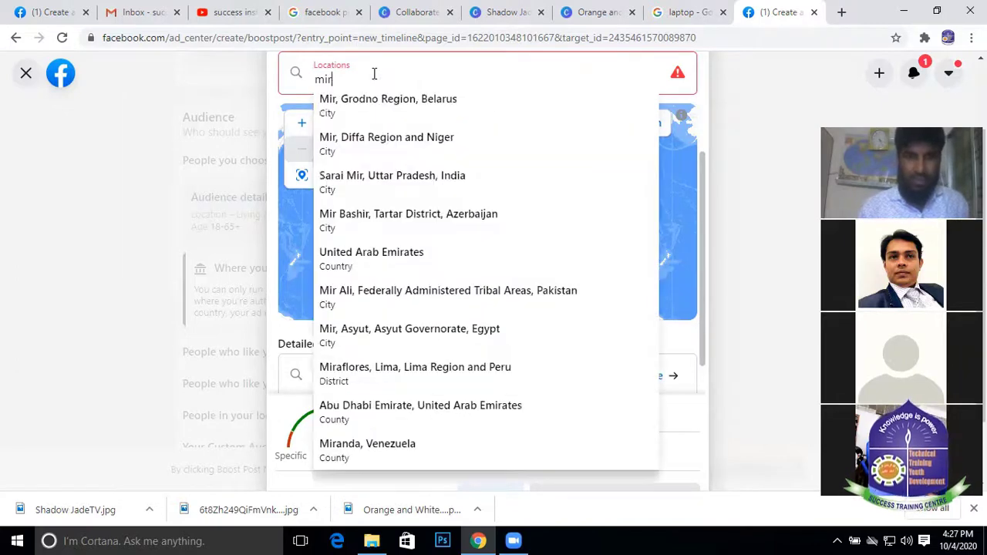
{"action": "type", "text": "pu"}
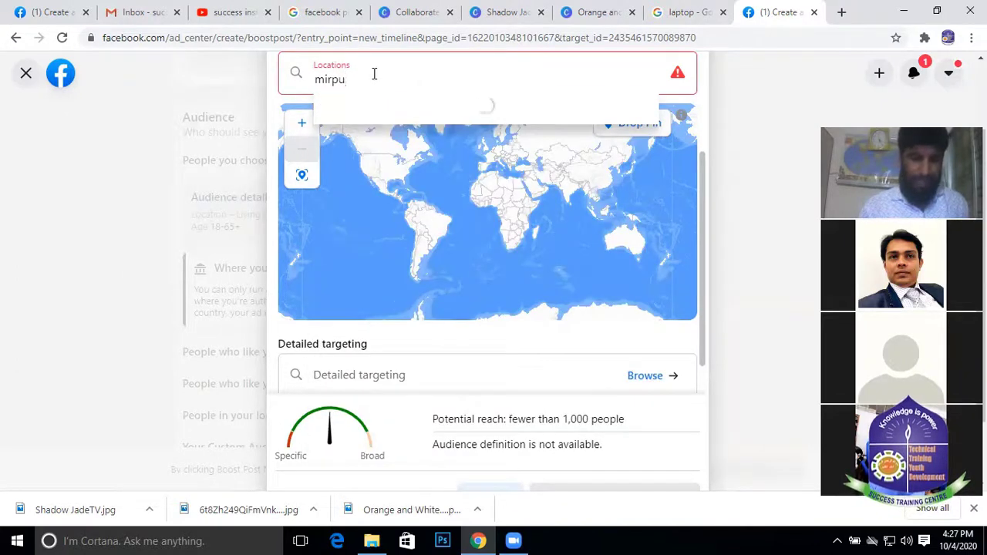
{"action": "type", "text": "r"}
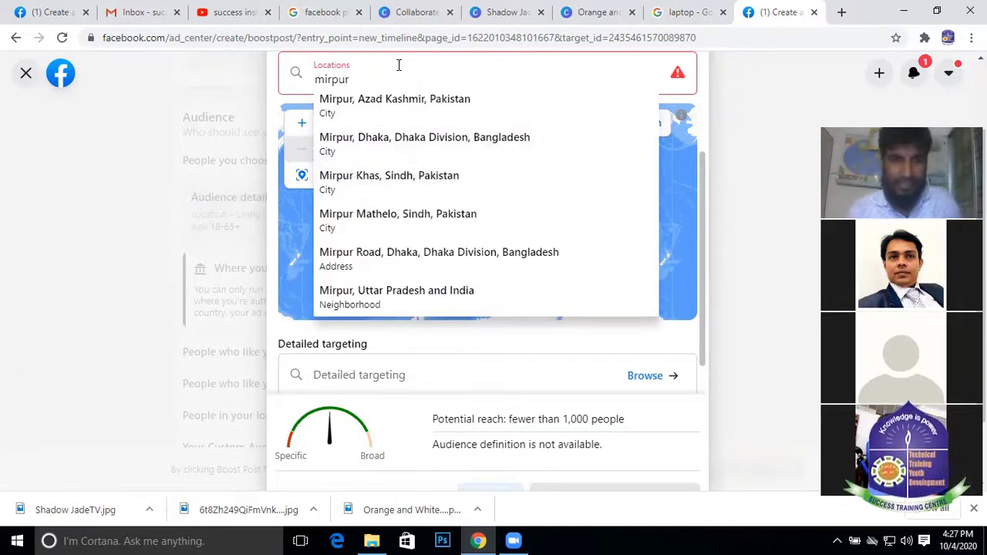
{"action": "left_click", "coordinate": [434, 261]}
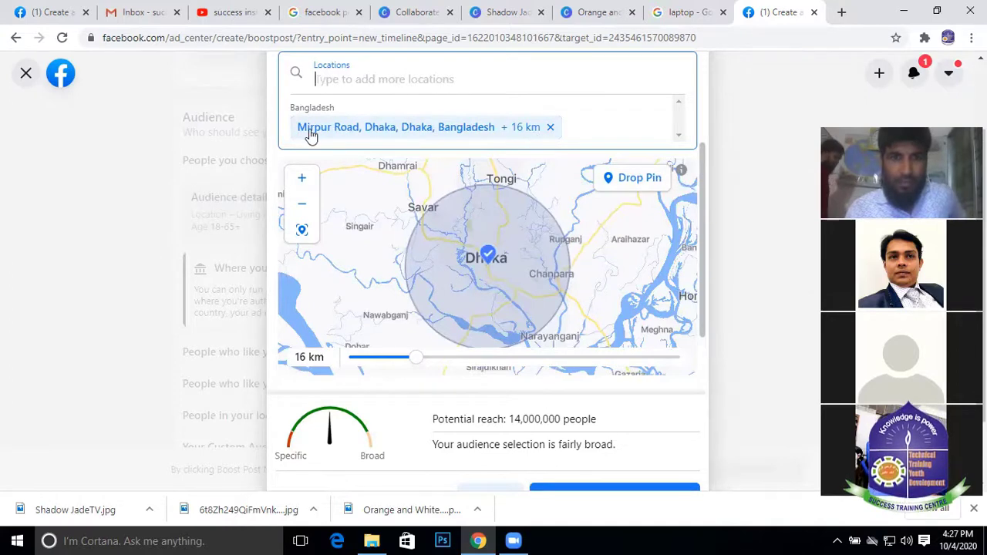
Remove Mirpur Road and choose West Shawarapara, Mirpur, Dhaka-1216 from a 'mirpur12,Dhaka 1' search
{"action": "left_click", "coordinate": [550, 127]}
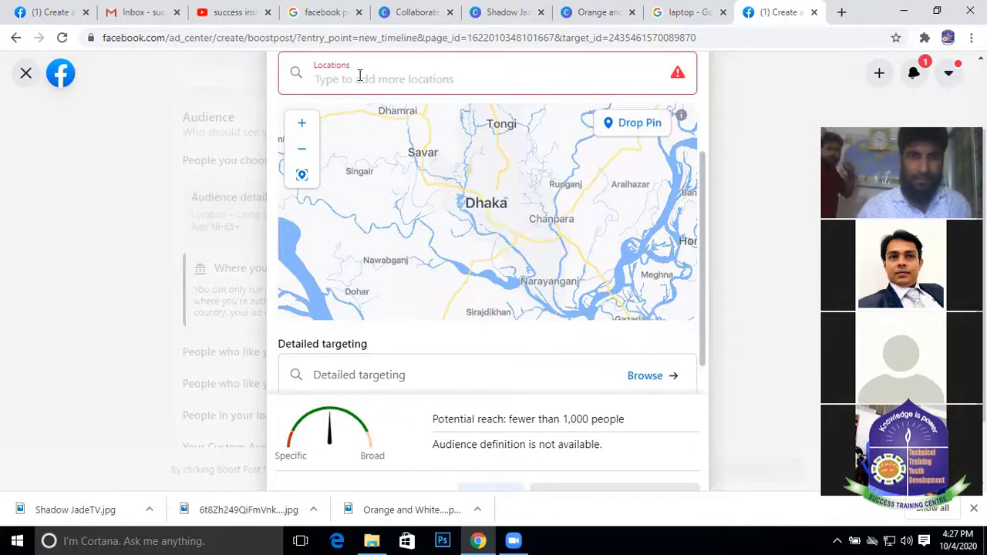
{"action": "type", "text": "mir"}
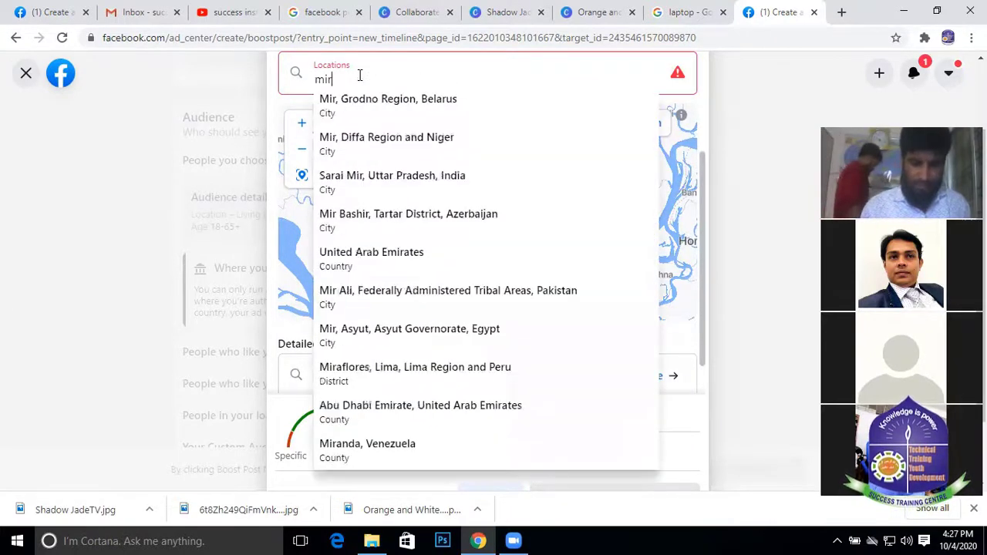
{"action": "type", "text": "pur"}
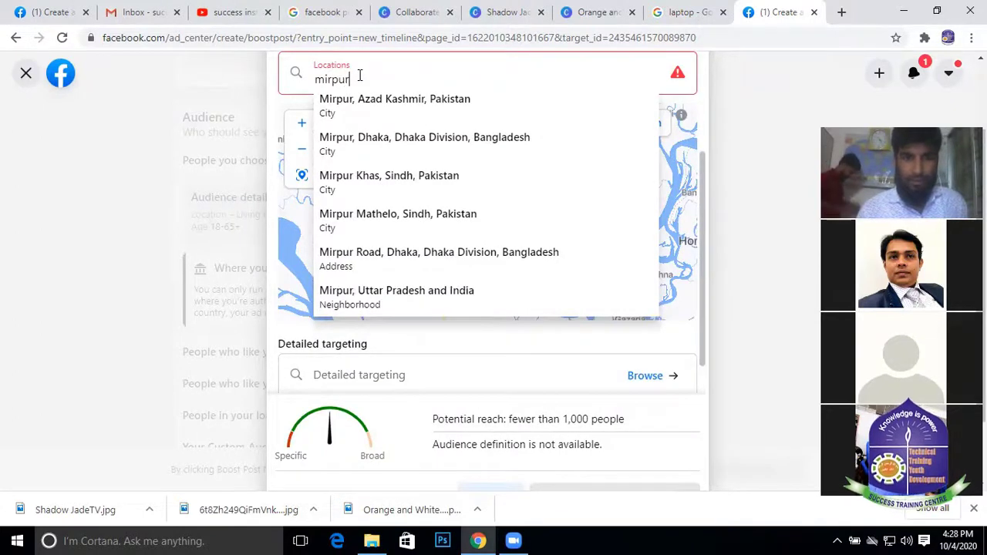
{"action": "type", "text": "12"}
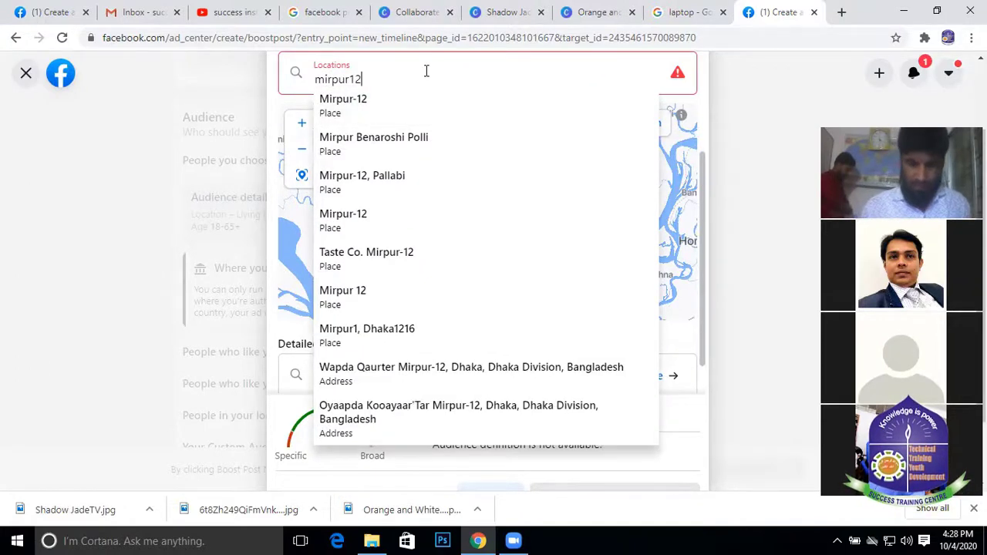
{"action": "type", "text": ","}
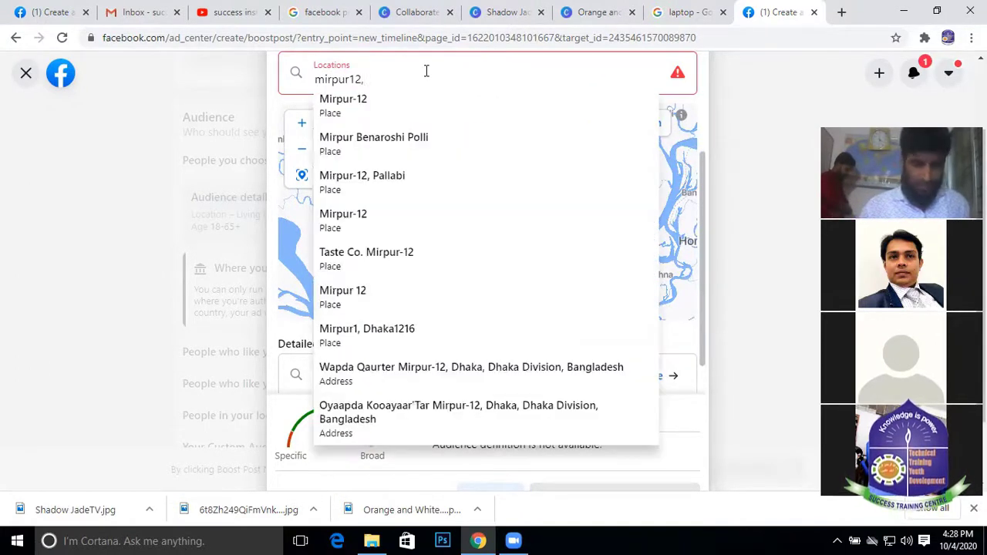
{"action": "type", "text": "Dhaka"}
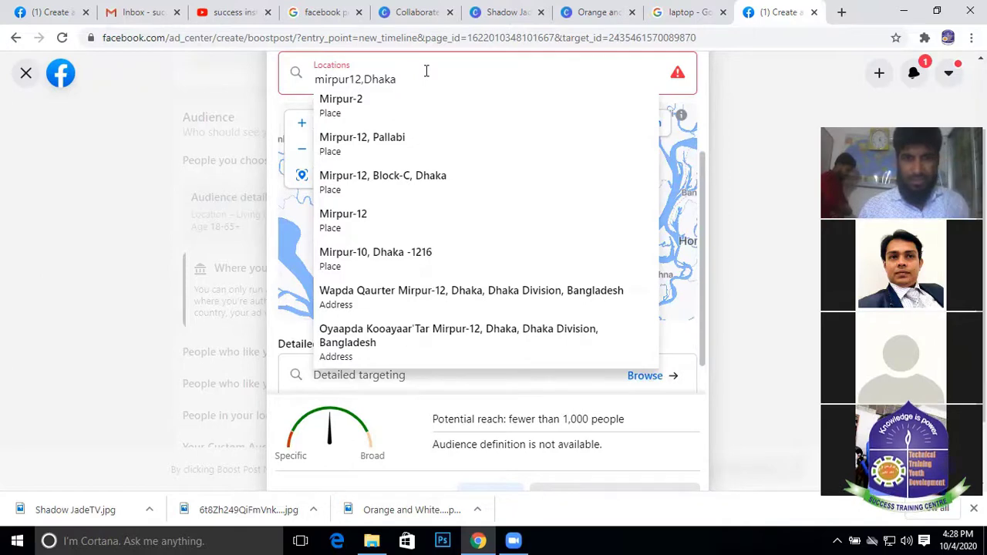
{"action": "type", "text": "1216"}
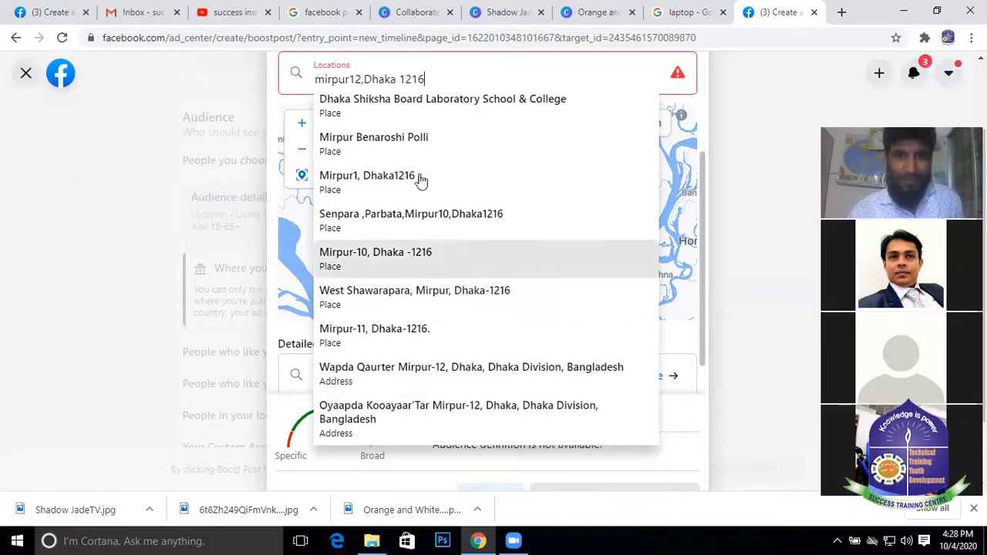
{"action": "left_click", "coordinate": [436, 294]}
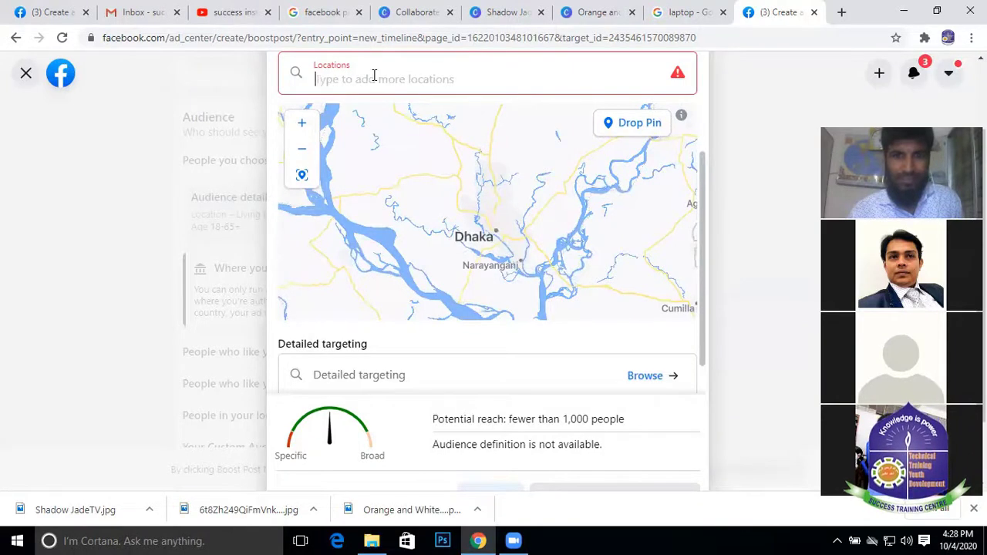
Search 'mirpur' and restore Mirpur Road, Dhaka, Bangladesh + 16 km as the location
{"action": "left_click_drag", "start_coordinate": [475, 238], "coordinate": [476, 227]}
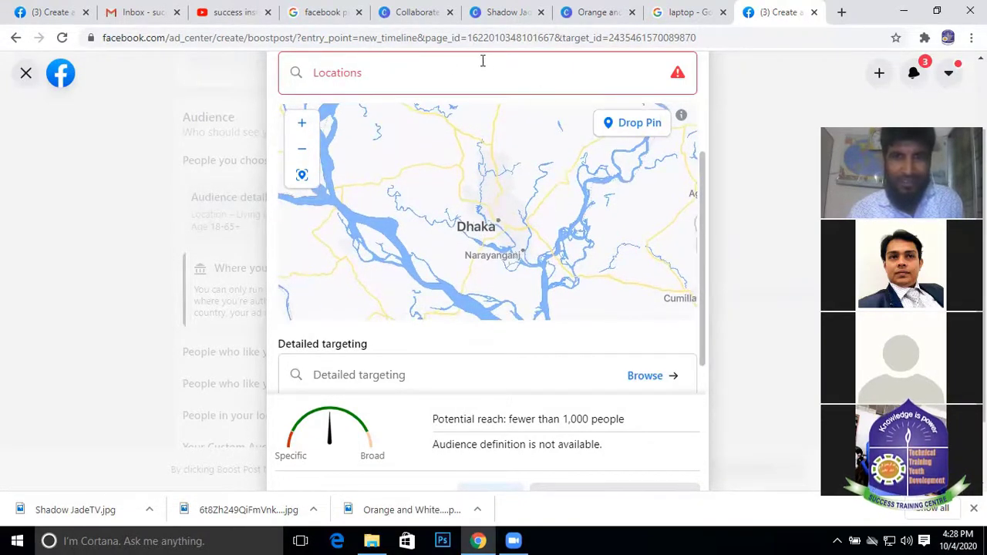
{"action": "left_click", "coordinate": [401, 70]}
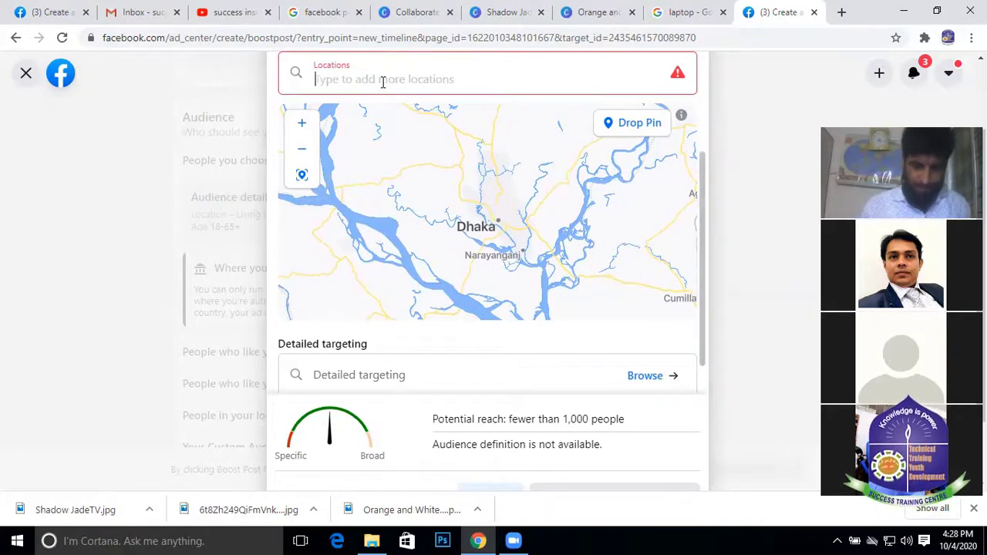
{"action": "type", "text": "mir"}
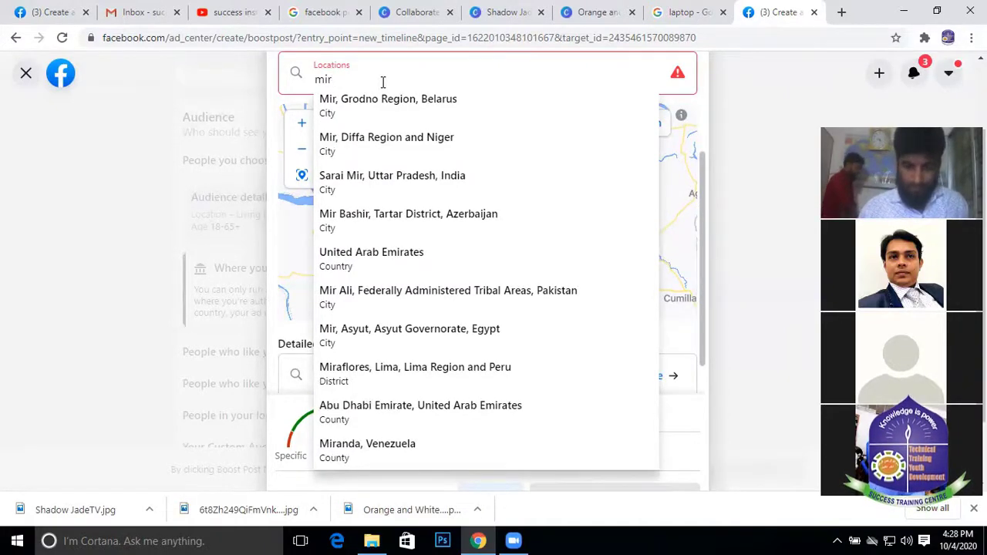
{"action": "type", "text": "pur"}
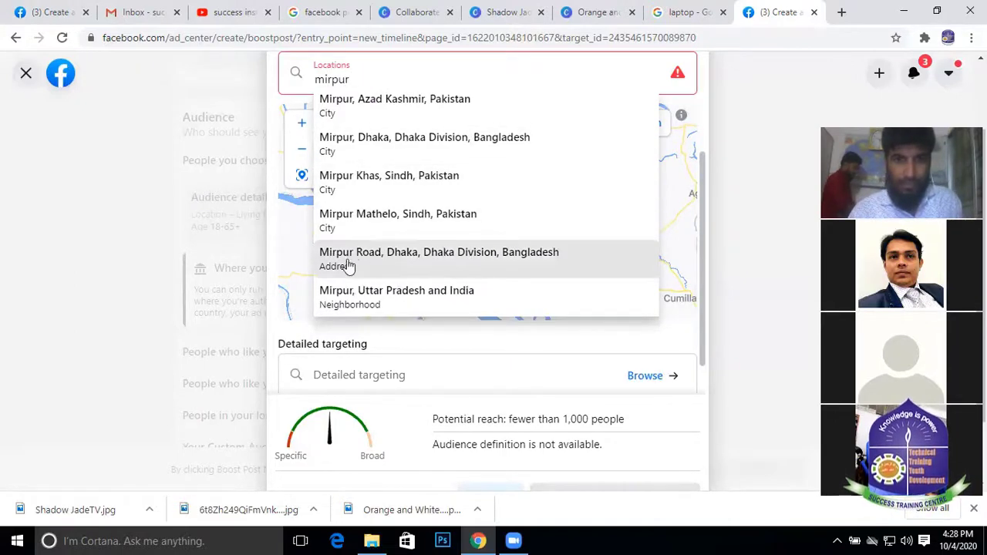
{"action": "left_click", "coordinate": [442, 262]}
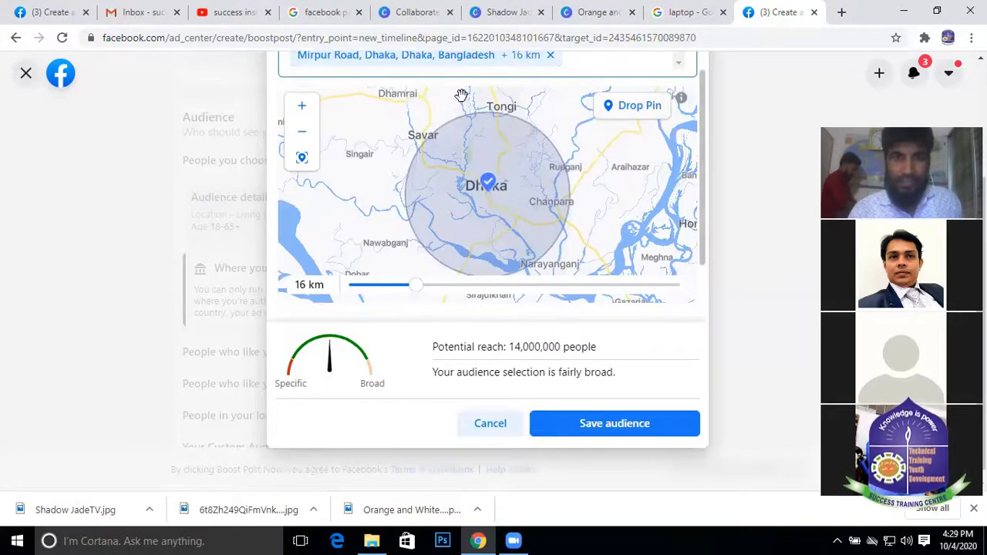
Centre the map on the Mirpur Road pin and shrink its radius to 4 km
{"action": "scroll", "coordinate": [450, 128], "scroll_direction": "up", "scroll_amount": 2}
{"action": "scroll", "coordinate": [515, 125], "scroll_direction": "down", "scroll_amount": 3}
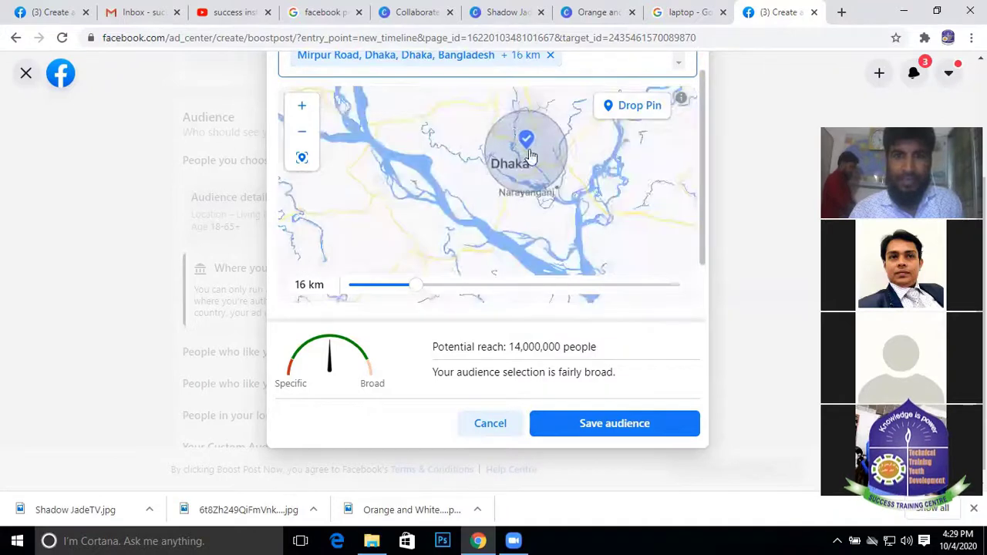
{"action": "left_click_drag", "start_coordinate": [534, 170], "coordinate": [525, 206]}
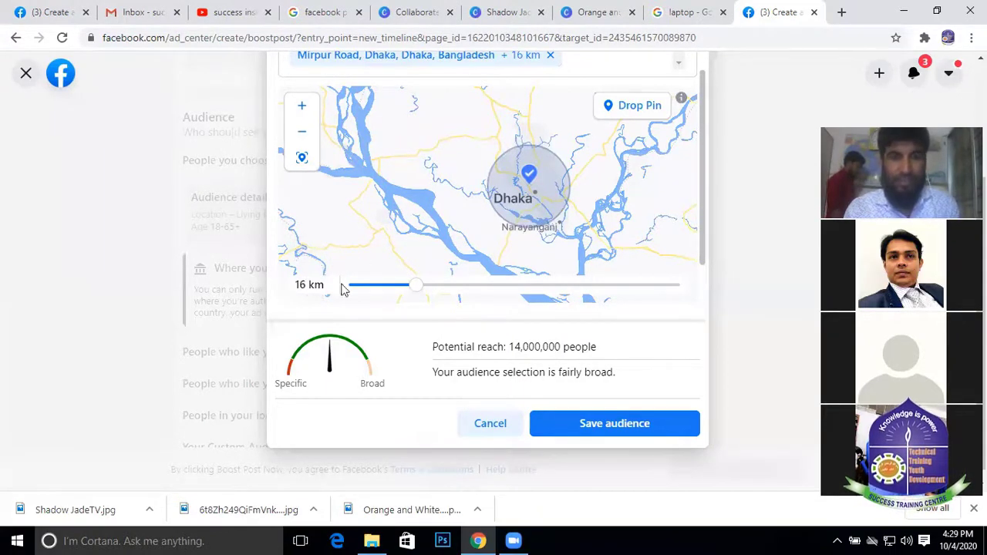
{"action": "left_click_drag", "start_coordinate": [416, 285], "coordinate": [383, 289]}
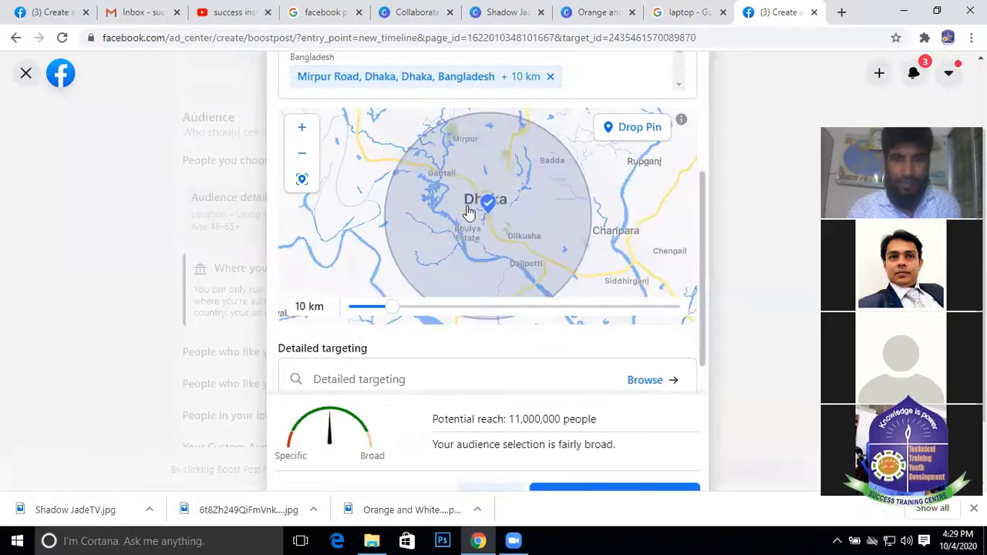
{"action": "left_click_drag", "start_coordinate": [391, 307], "coordinate": [361, 310]}
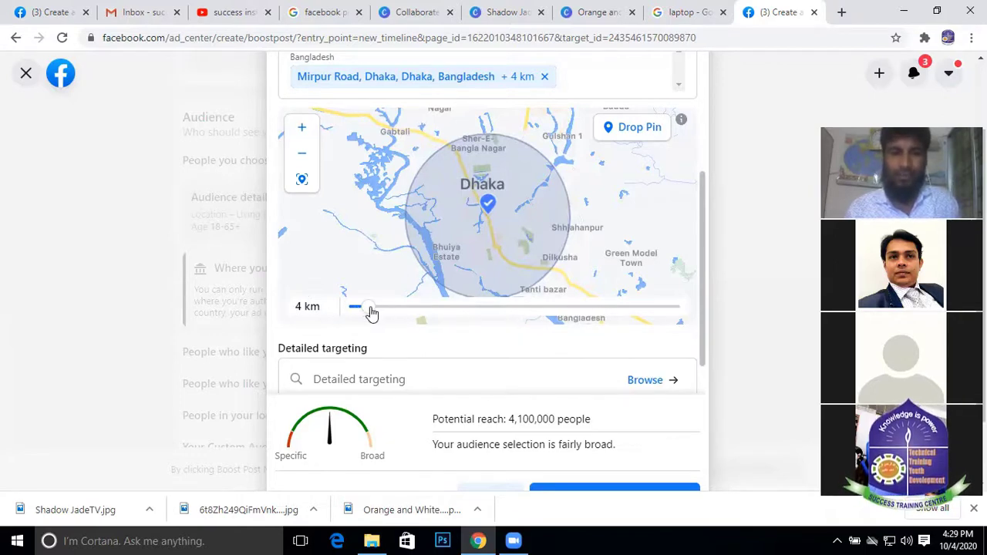
{"action": "left_click_drag", "start_coordinate": [370, 313], "coordinate": [426, 317]}
{"action": "left_click_drag", "start_coordinate": [594, 317], "coordinate": [365, 316]}
{"action": "scroll", "coordinate": [497, 360], "scroll_direction": "down", "scroll_amount": 1}
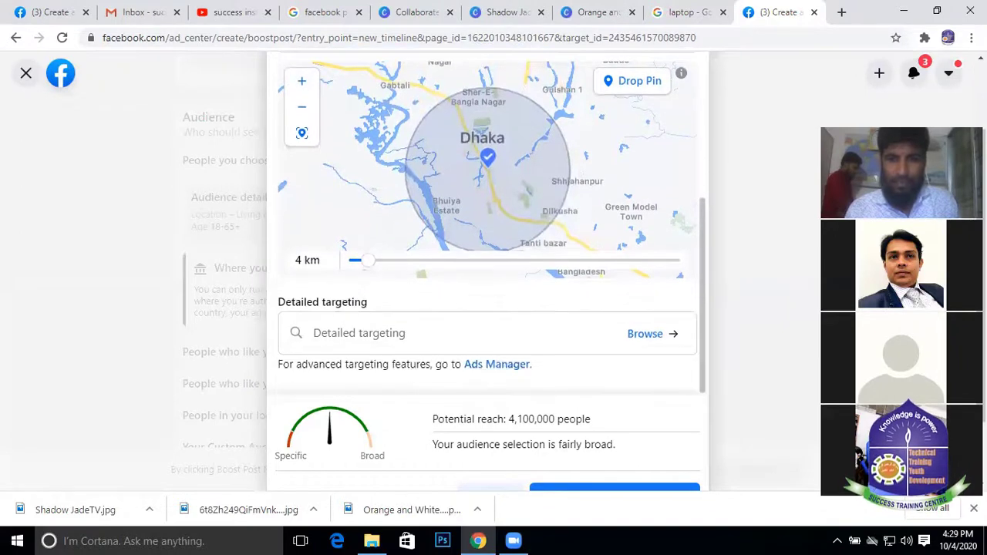
{"action": "scroll", "coordinate": [289, 158], "scroll_direction": "down", "scroll_amount": 2}
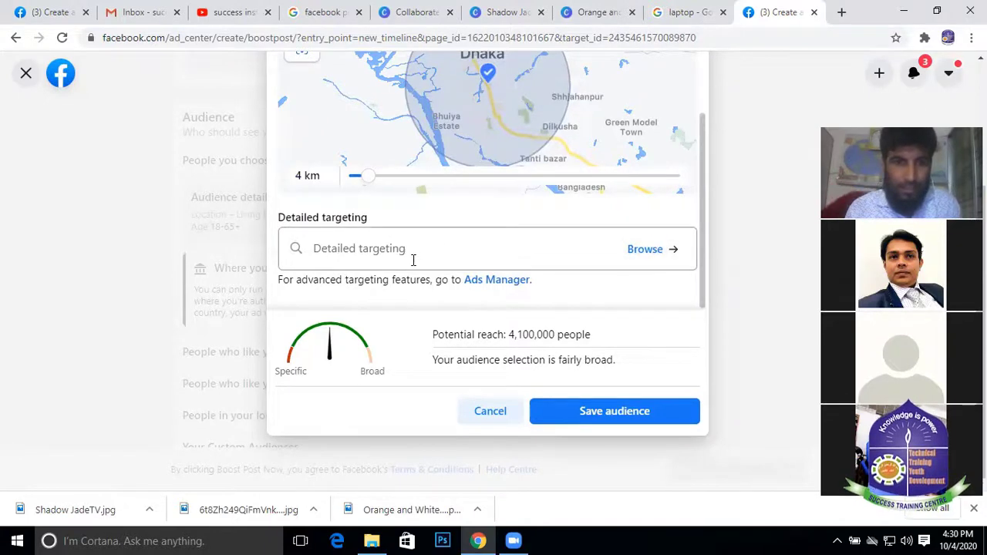
Browse detailed targeting and expand Education's level, university and field-of-study options
{"action": "left_click", "coordinate": [664, 250]}
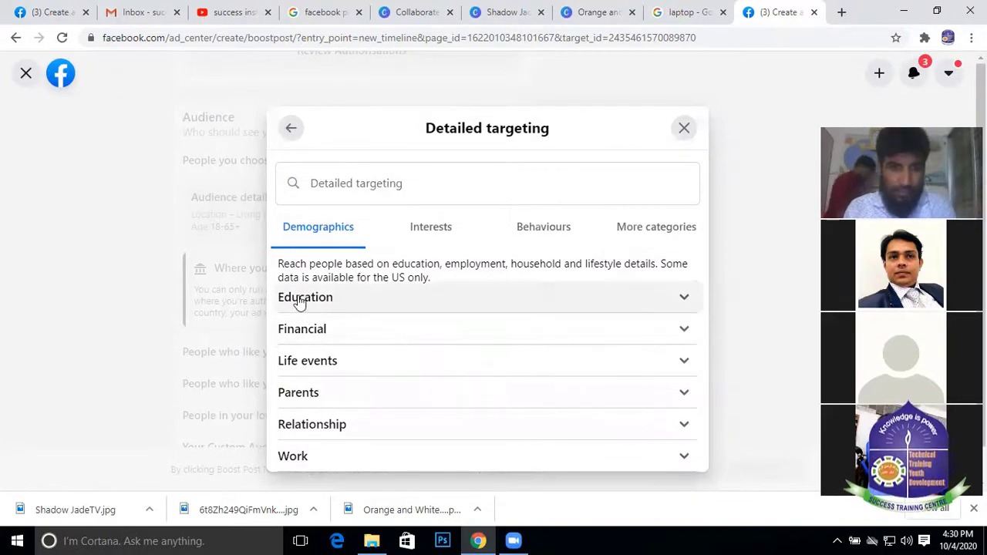
{"action": "scroll", "coordinate": [347, 424], "scroll_direction": "down", "scroll_amount": 1}
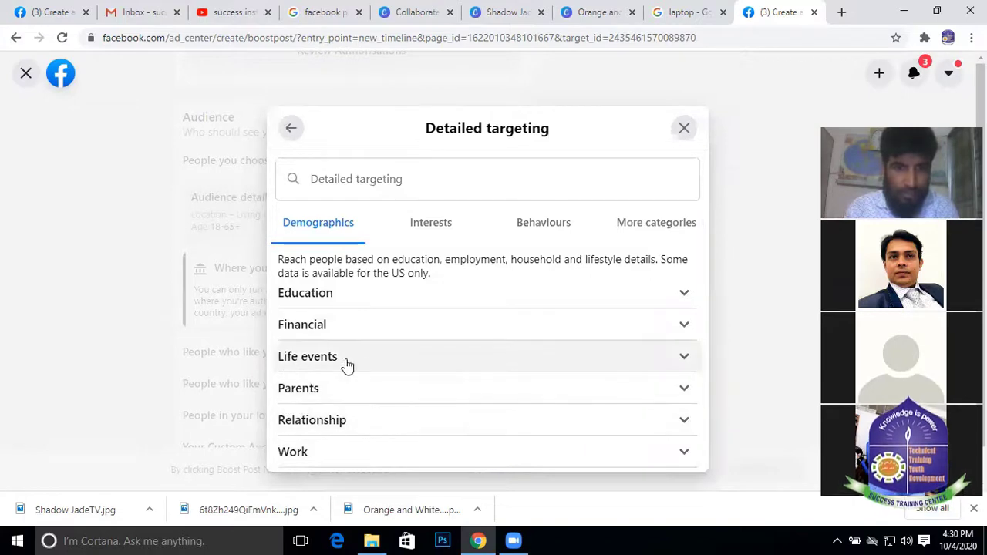
{"action": "left_click", "coordinate": [304, 298]}
{"action": "left_click", "coordinate": [519, 324]}
{"action": "scroll", "coordinate": [422, 351], "scroll_direction": "down", "scroll_amount": 1}
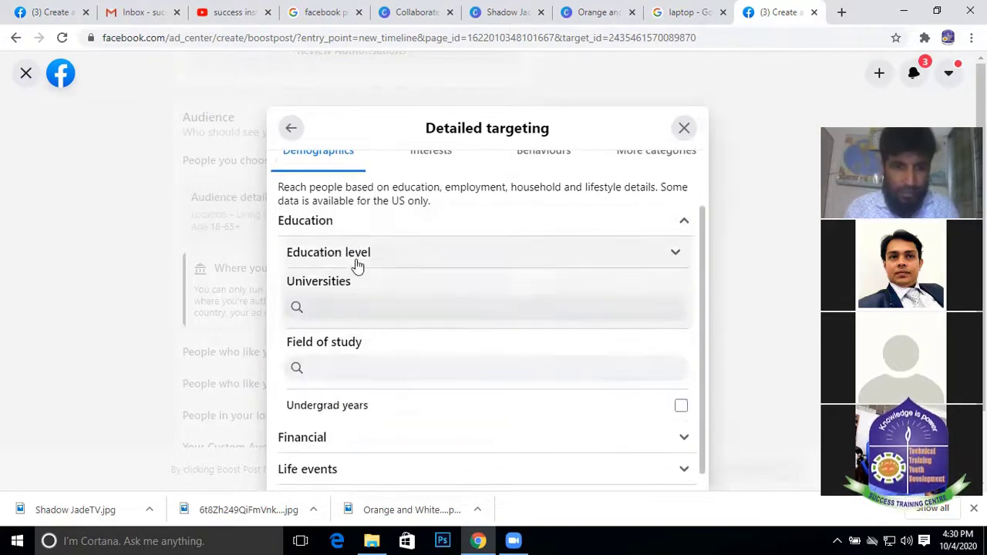
{"action": "scroll", "coordinate": [371, 354], "scroll_direction": "down", "scroll_amount": 1}
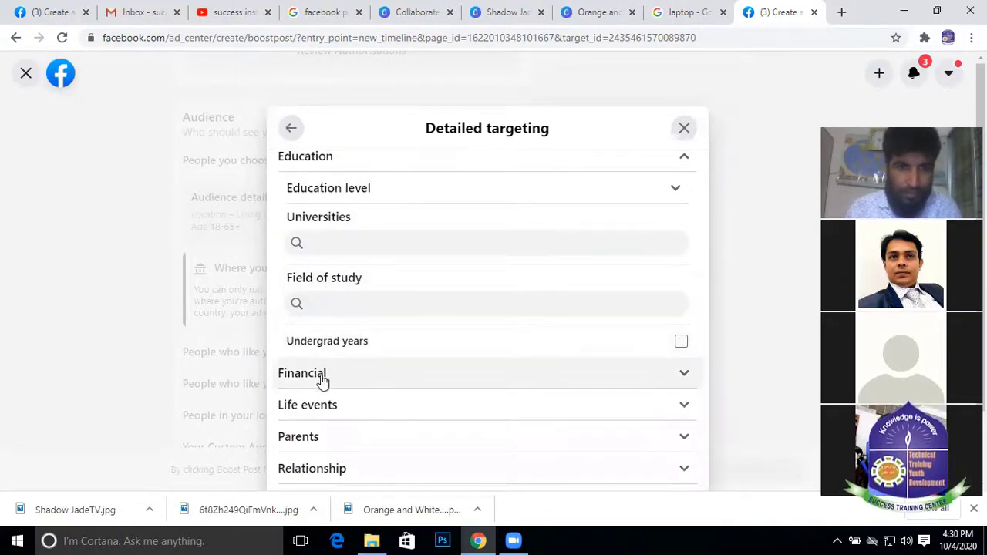
{"action": "scroll", "coordinate": [358, 239], "scroll_direction": "up", "scroll_amount": 1}
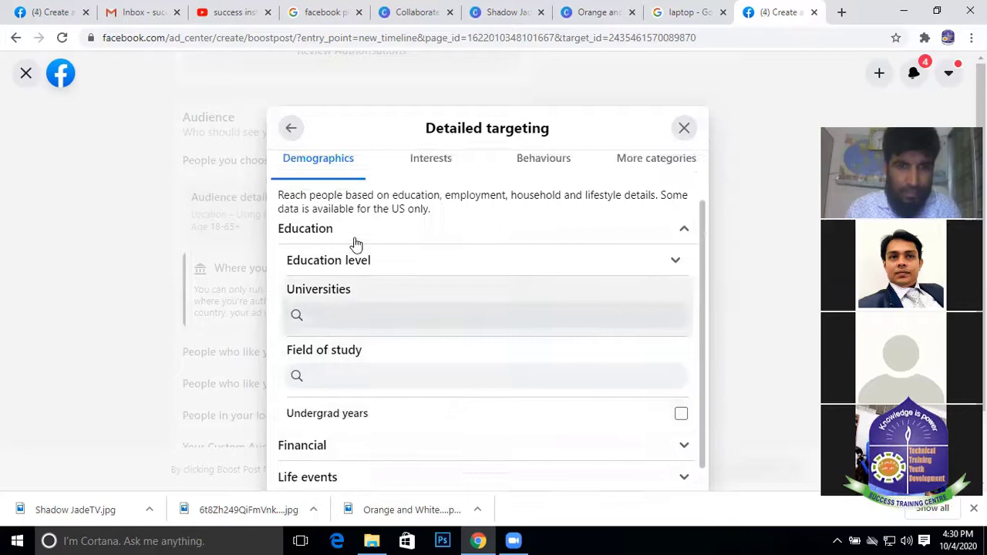
{"action": "left_click", "coordinate": [324, 313]}
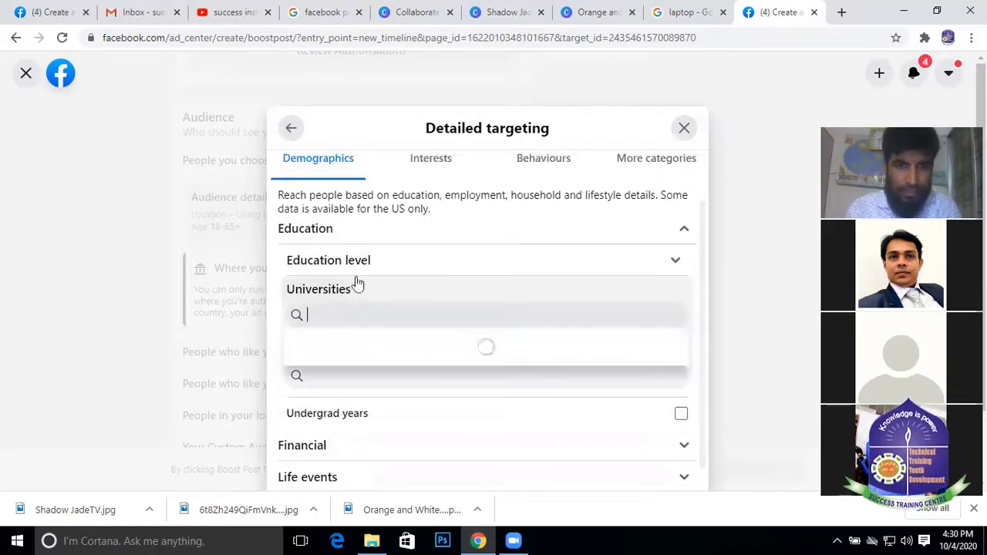
{"action": "left_click", "coordinate": [321, 370]}
{"action": "scroll", "coordinate": [339, 405], "scroll_direction": "down", "scroll_amount": 1}
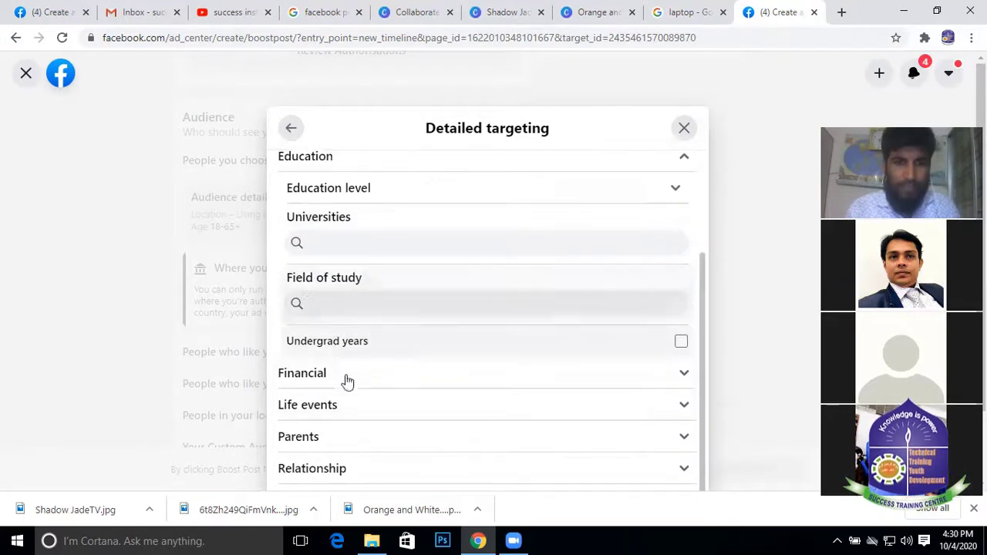
{"action": "scroll", "coordinate": [411, 306], "scroll_direction": "up", "scroll_amount": 2}
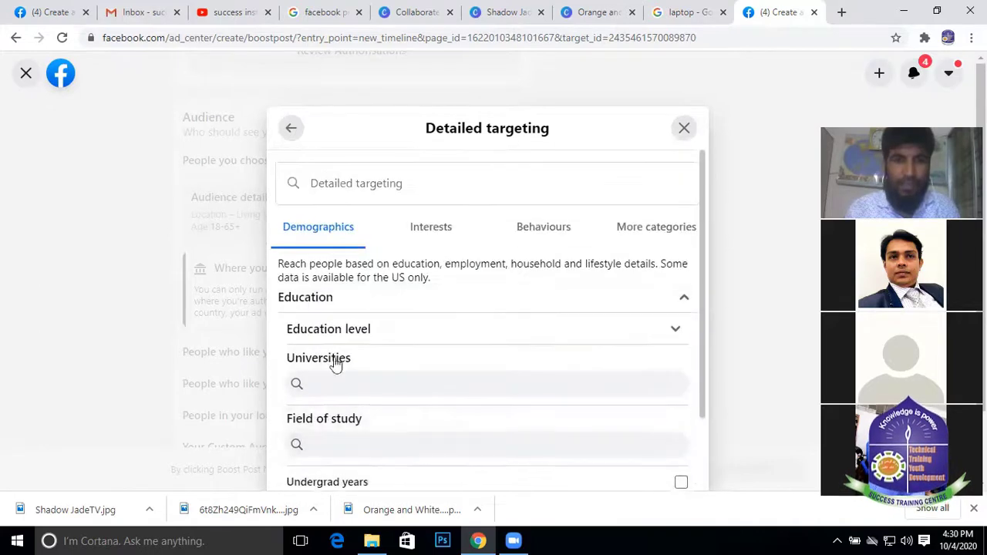
Look through the Interests, Behaviours and More categories targeting lists
{"action": "left_click", "coordinate": [432, 231]}
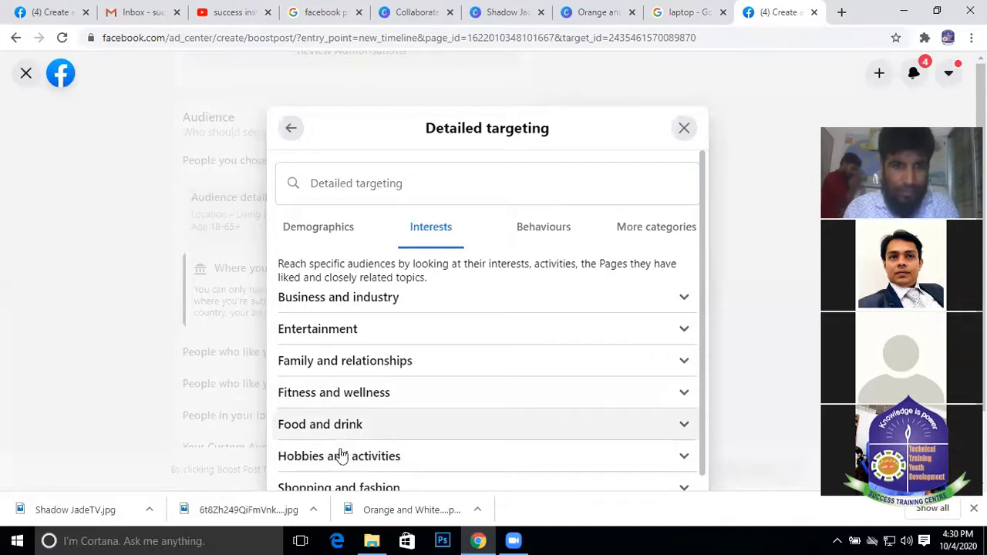
{"action": "scroll", "coordinate": [346, 416], "scroll_direction": "down", "scroll_amount": 1}
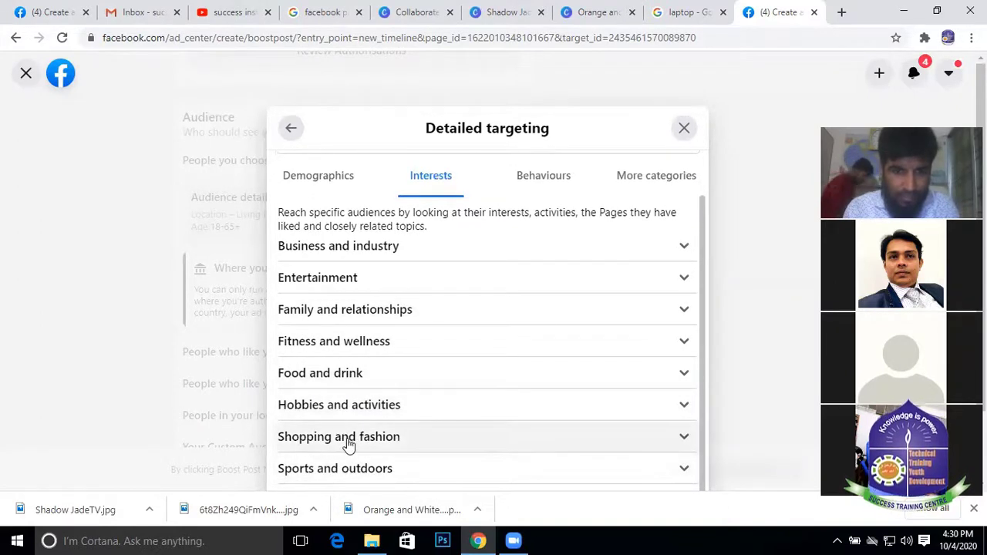
{"action": "scroll", "coordinate": [339, 320], "scroll_direction": "up", "scroll_amount": 1}
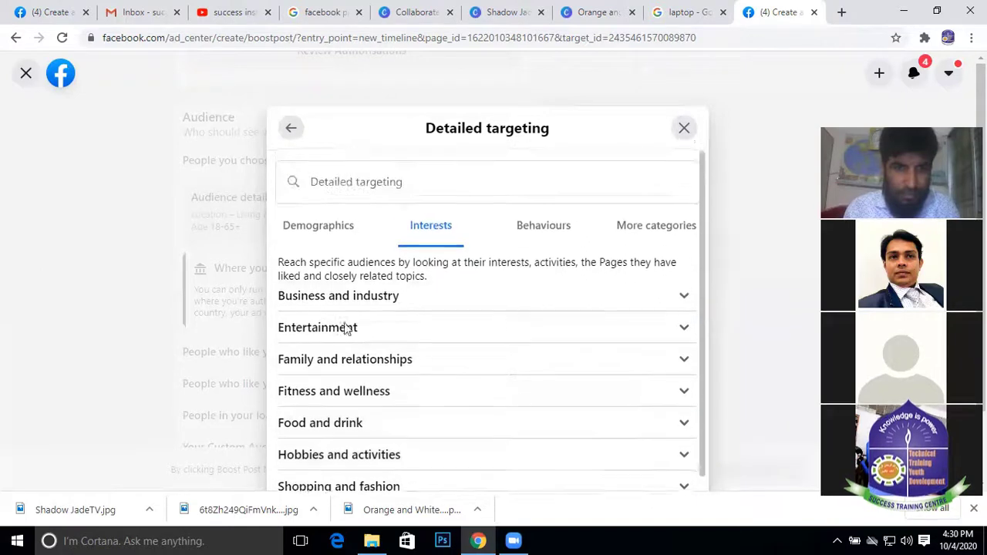
{"action": "left_click", "coordinate": [540, 229]}
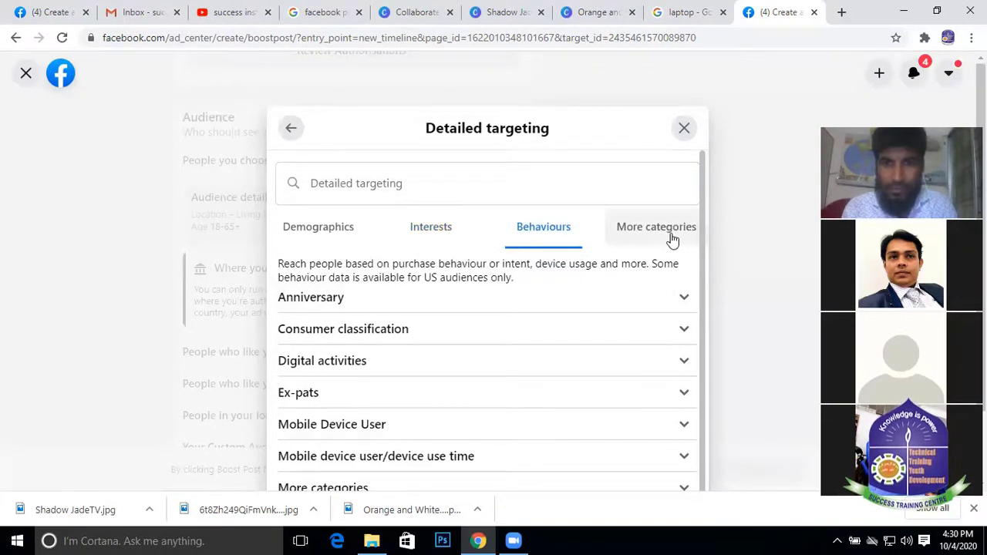
{"action": "left_click", "coordinate": [670, 235]}
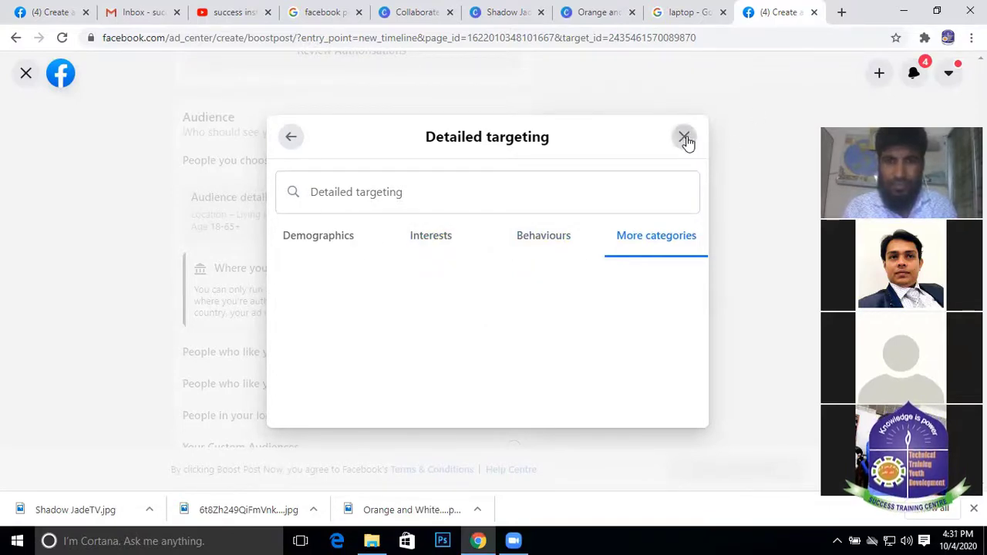
Close detailed targeting and the audience editor without saving, then review the boost form
{"action": "left_click", "coordinate": [684, 137]}
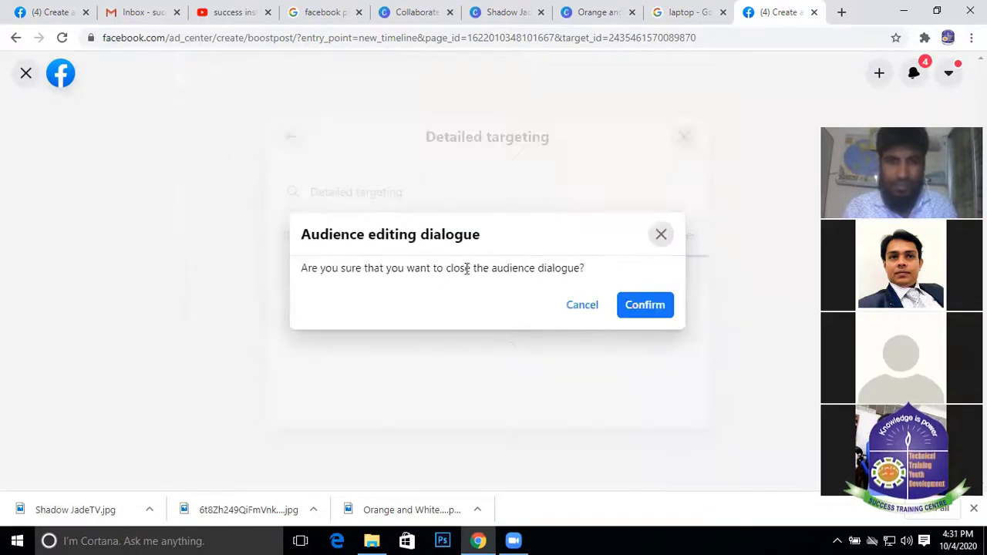
{"action": "left_click", "coordinate": [644, 304]}
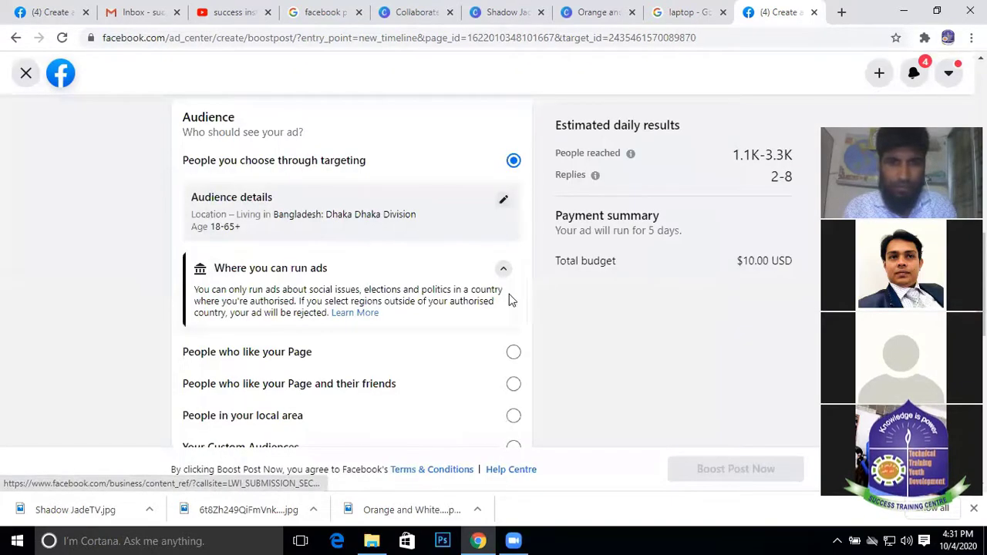
{"action": "scroll", "coordinate": [509, 300], "scroll_direction": "down", "scroll_amount": 5}
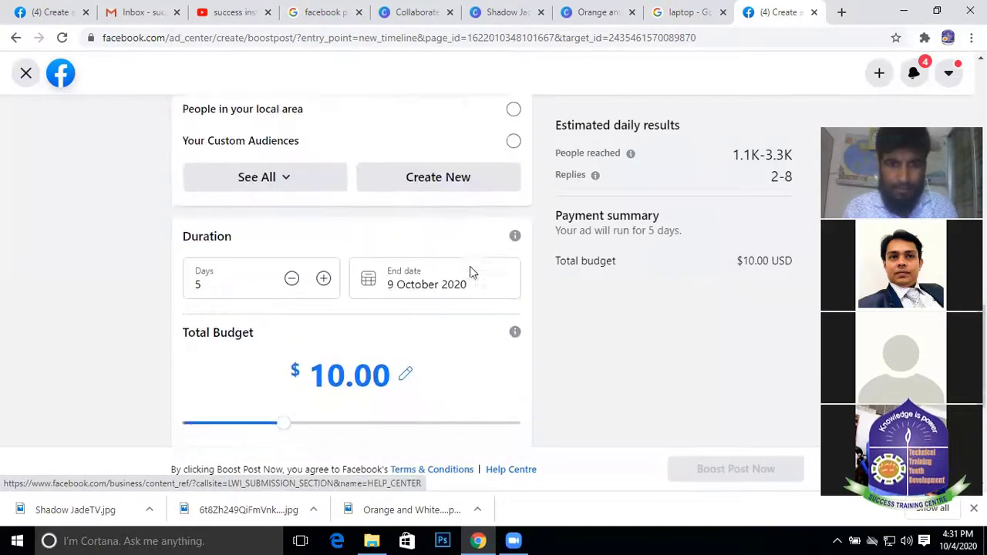
{"action": "scroll", "coordinate": [470, 273], "scroll_direction": "down", "scroll_amount": 2}
{"action": "scroll", "coordinate": [470, 273], "scroll_direction": "up", "scroll_amount": 5}
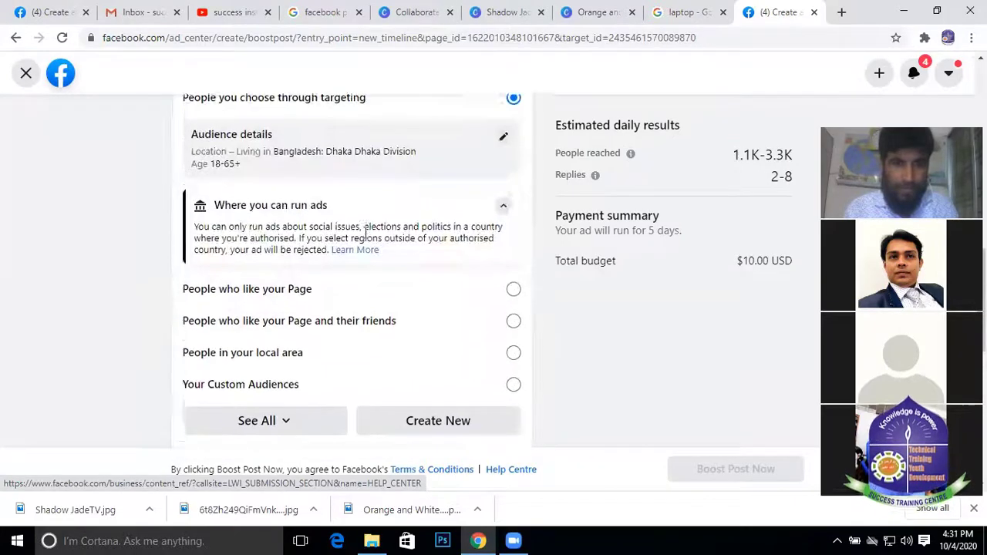
{"action": "scroll", "coordinate": [365, 234], "scroll_direction": "down", "scroll_amount": 3}
{"action": "scroll", "coordinate": [255, 216], "scroll_direction": "down", "scroll_amount": 1}
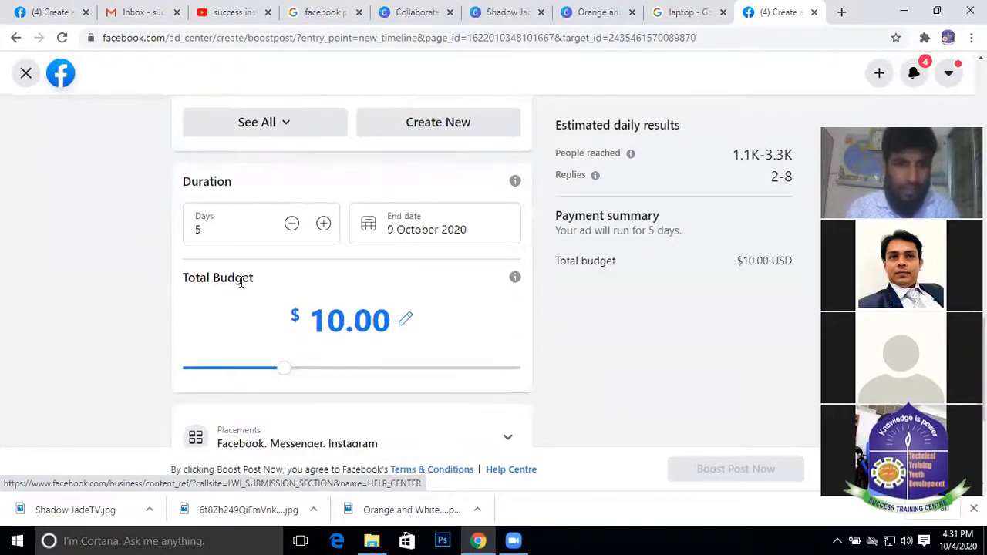
{"action": "scroll", "coordinate": [398, 299], "scroll_direction": "up", "scroll_amount": 2}
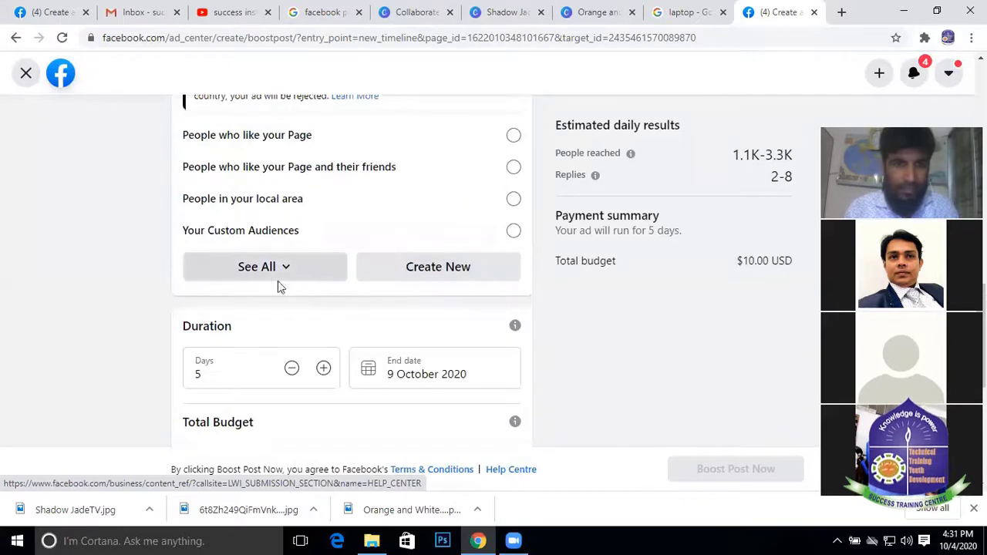
{"action": "scroll", "coordinate": [388, 258], "scroll_direction": "up", "scroll_amount": 5}
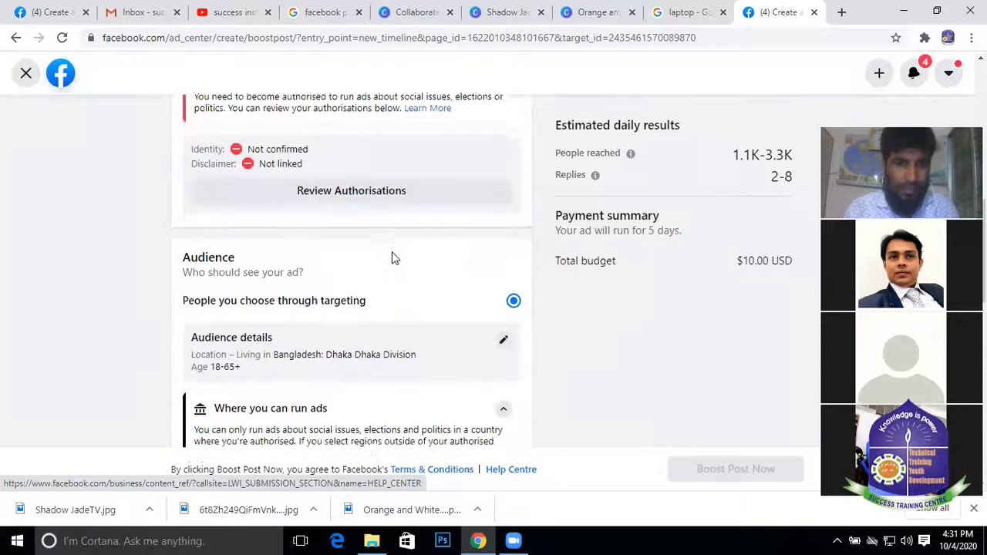
{"action": "scroll", "coordinate": [279, 279], "scroll_direction": "down", "scroll_amount": 2}
{"action": "scroll", "coordinate": [252, 292], "scroll_direction": "down", "scroll_amount": 2}
{"action": "scroll", "coordinate": [286, 293], "scroll_direction": "up", "scroll_amount": 3}
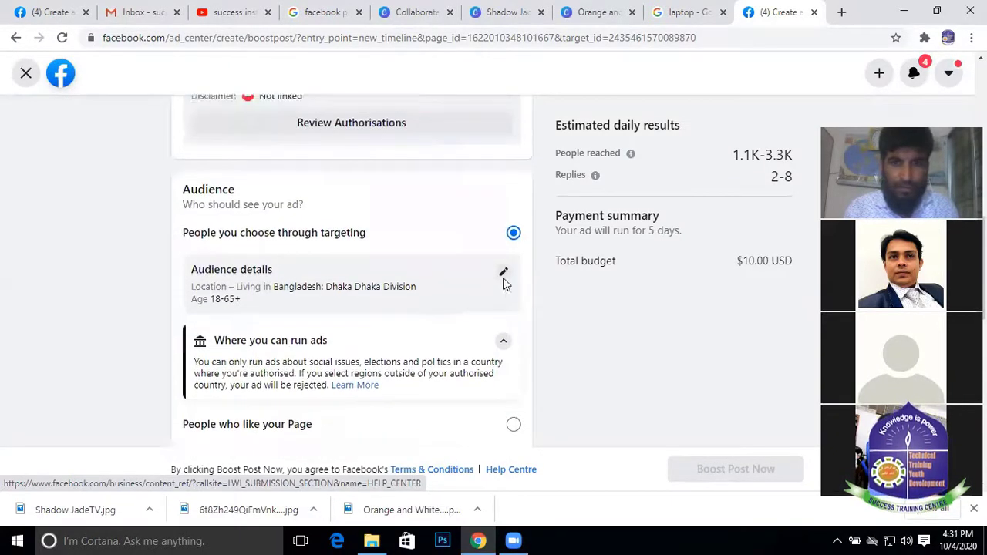
Open the Dhaka audience editor and set the age range to 16–40
{"action": "left_click", "coordinate": [503, 275]}
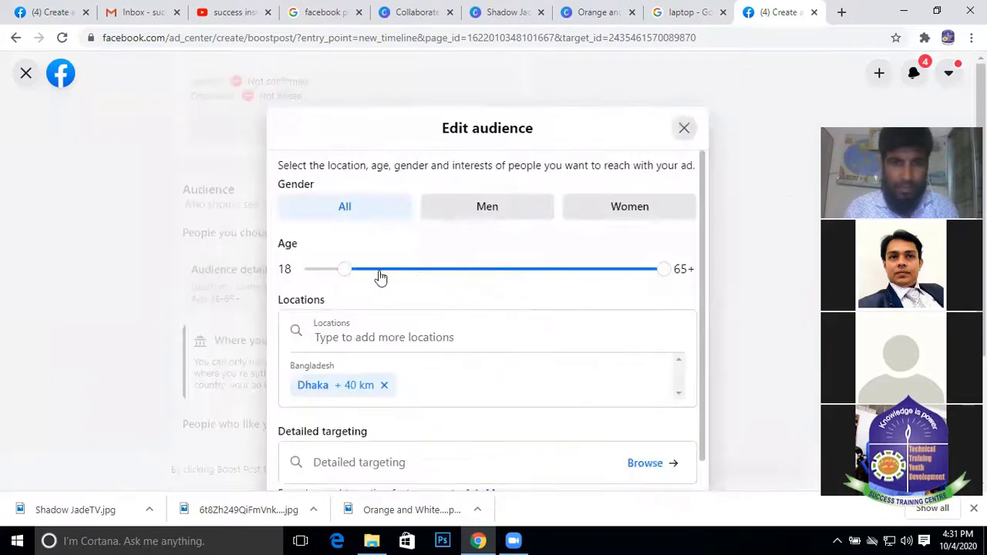
{"action": "scroll", "coordinate": [551, 282], "scroll_direction": "down", "scroll_amount": 1}
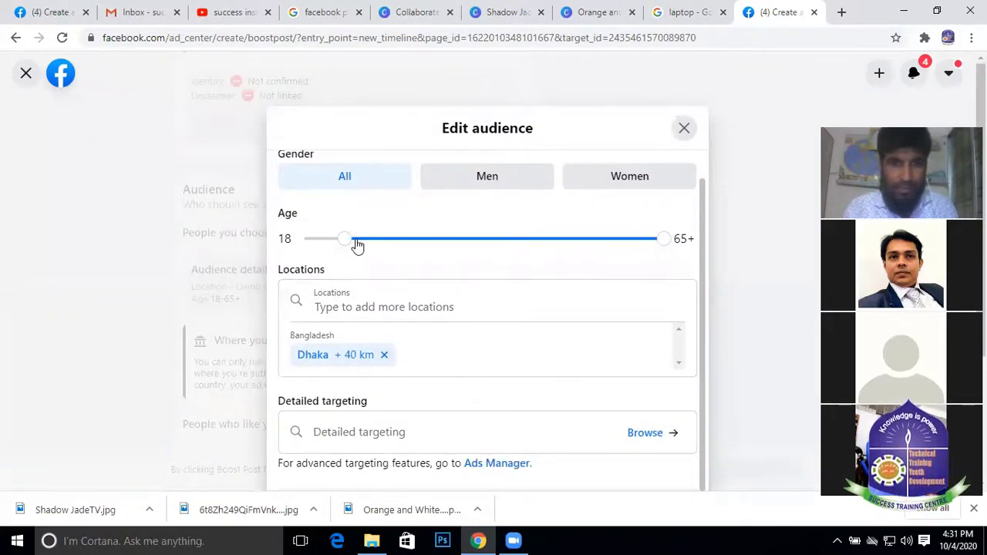
{"action": "left_click_drag", "start_coordinate": [349, 241], "coordinate": [324, 247]}
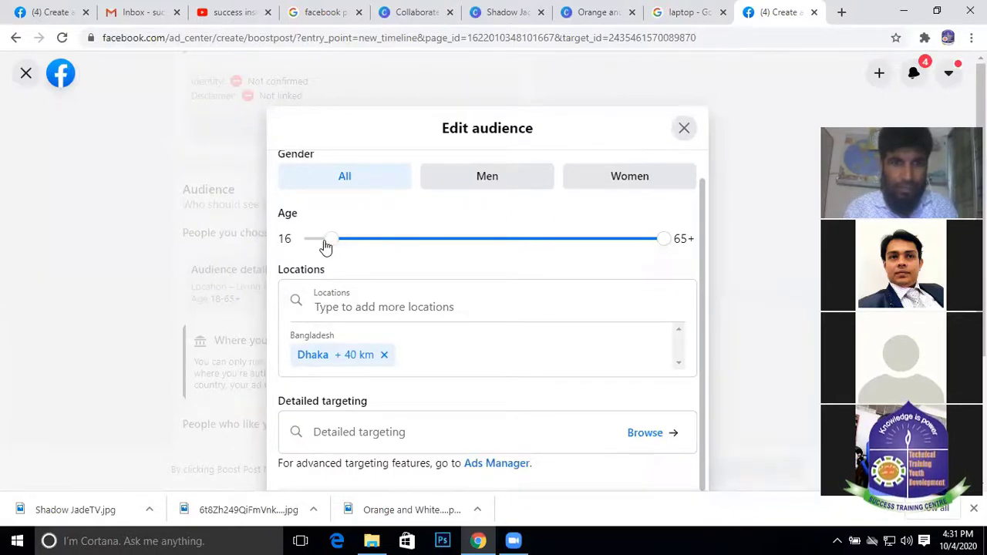
{"action": "left_click_drag", "start_coordinate": [668, 242], "coordinate": [500, 250]}
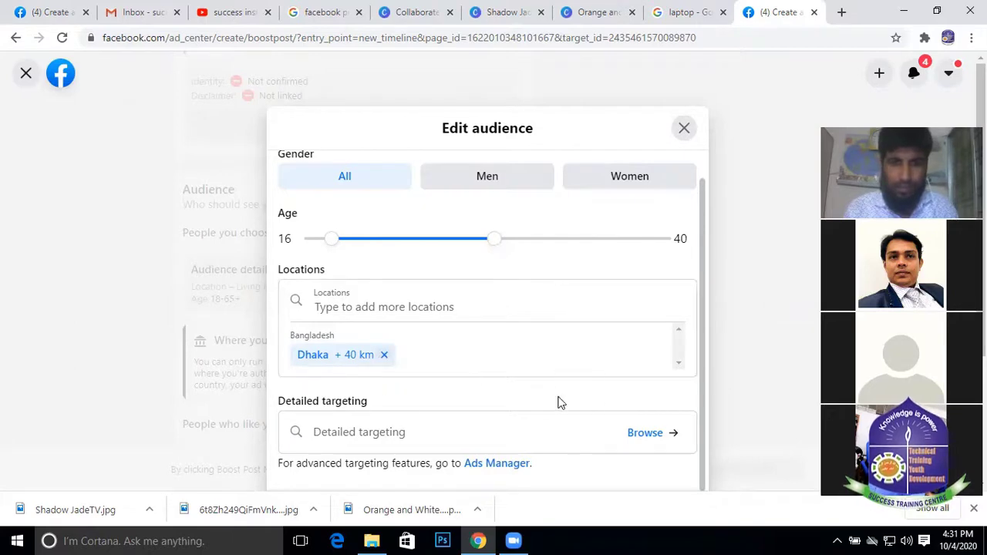
Scroll through the audience editor to review the map and targeting details
{"action": "scroll", "coordinate": [432, 351], "scroll_direction": "down", "scroll_amount": 3}
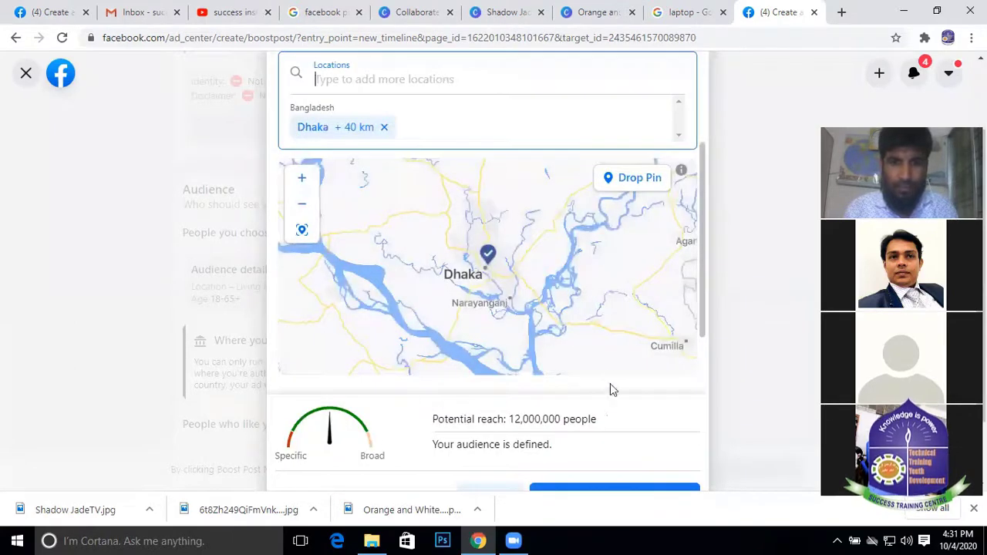
{"action": "scroll", "coordinate": [608, 352], "scroll_direction": "down", "scroll_amount": 2}
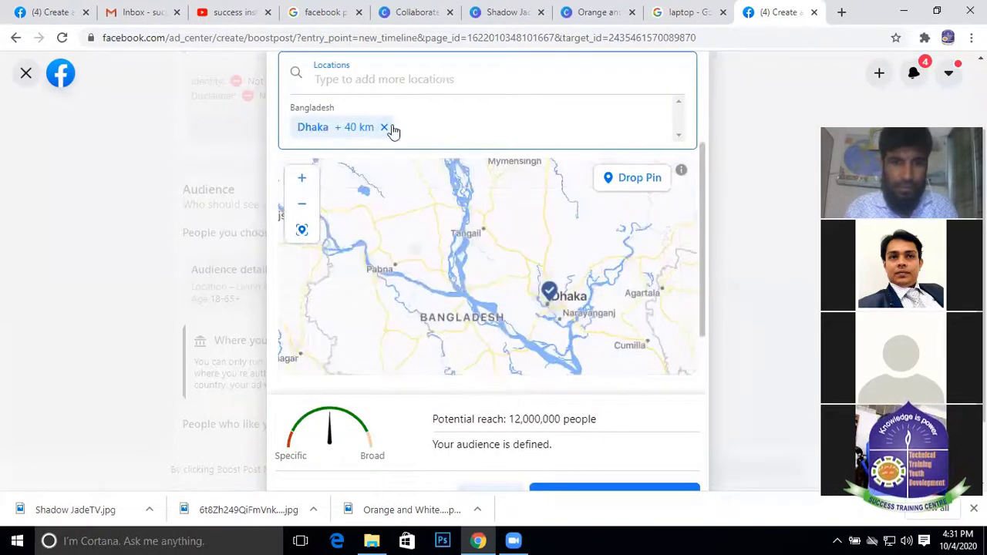
{"action": "scroll", "coordinate": [779, 389], "scroll_direction": "down", "scroll_amount": 1}
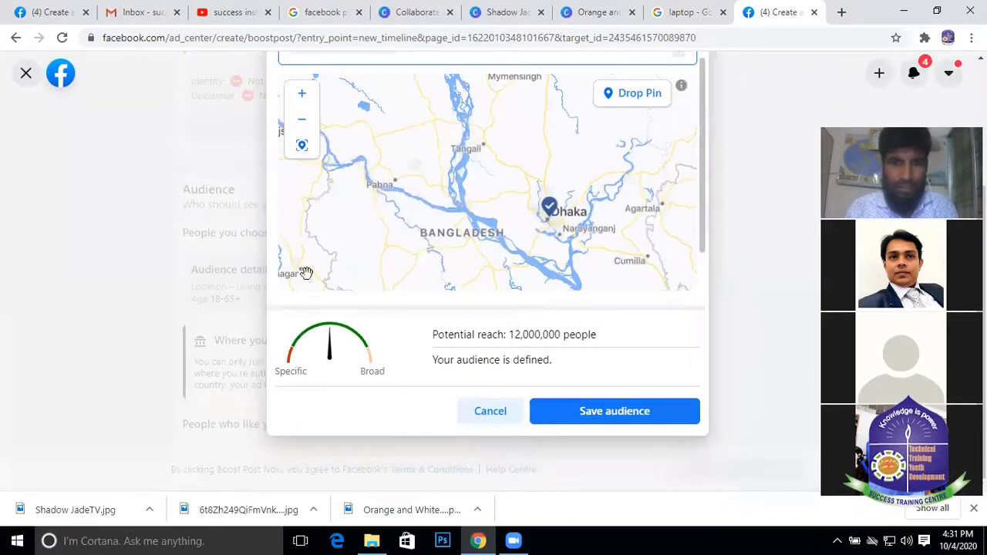
{"action": "left_click", "coordinate": [426, 236]}
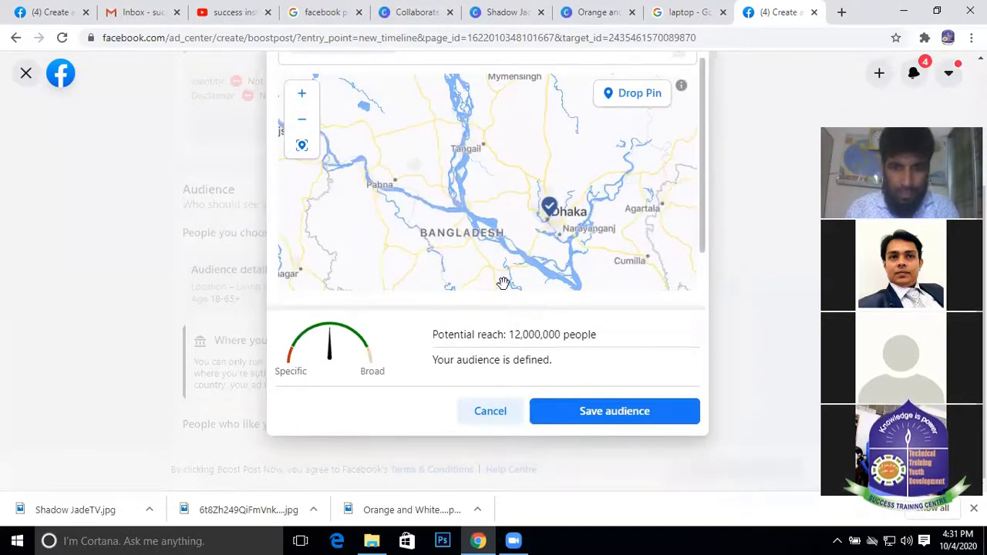
{"action": "scroll", "coordinate": [502, 278], "scroll_direction": "down", "scroll_amount": 1}
{"action": "scroll", "coordinate": [549, 147], "scroll_direction": "up", "scroll_amount": 2}
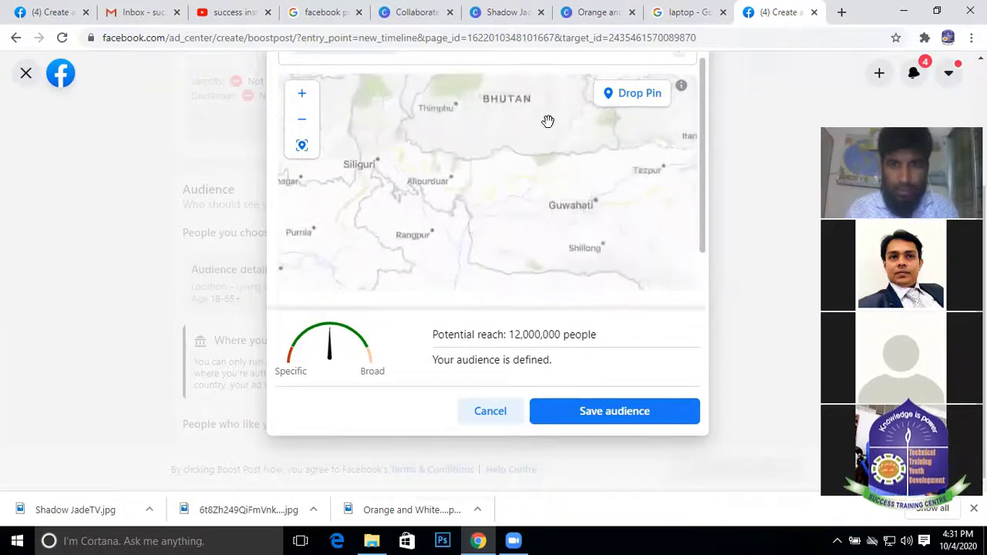
{"action": "scroll", "coordinate": [411, 220], "scroll_direction": "up", "scroll_amount": 2}
{"action": "scroll", "coordinate": [412, 220], "scroll_direction": "down", "scroll_amount": 1}
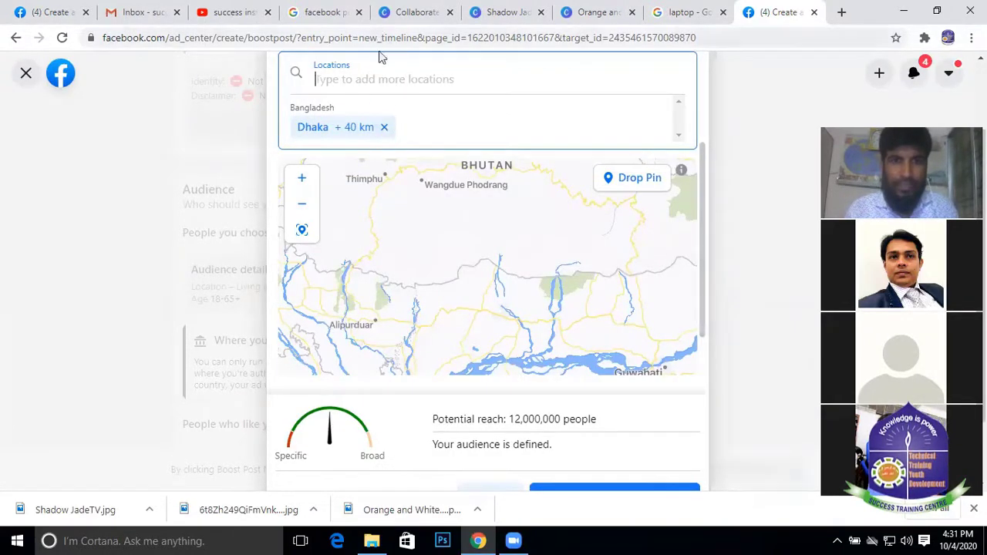
{"action": "scroll", "coordinate": [782, 420], "scroll_direction": "down", "scroll_amount": 1}
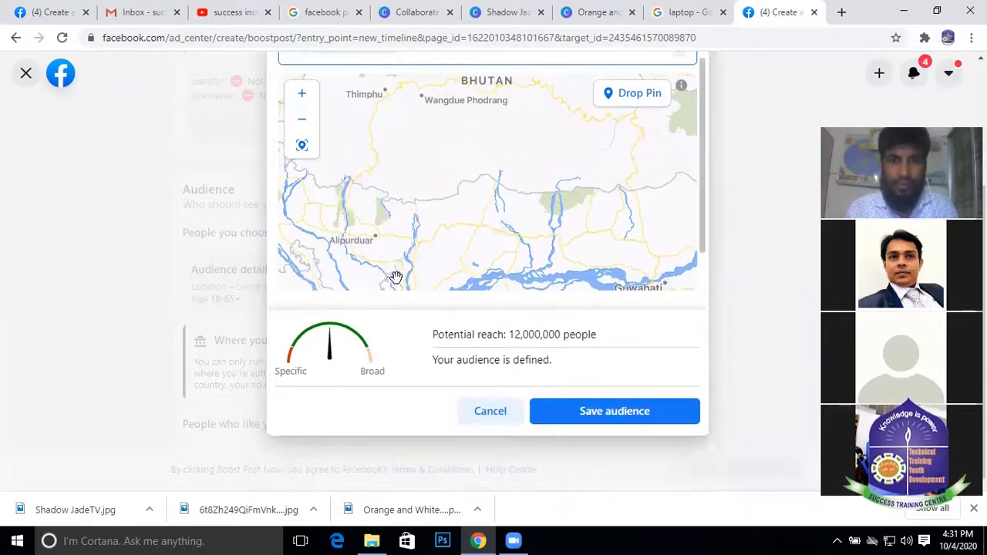
{"action": "scroll", "coordinate": [390, 110], "scroll_direction": "up", "scroll_amount": 2}
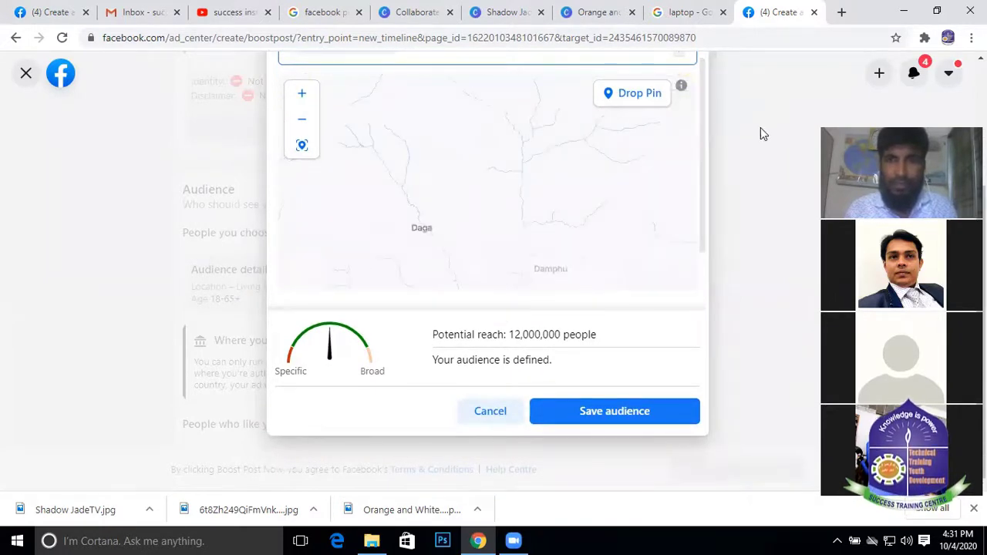
{"action": "scroll", "coordinate": [352, 236], "scroll_direction": "up", "scroll_amount": 2}
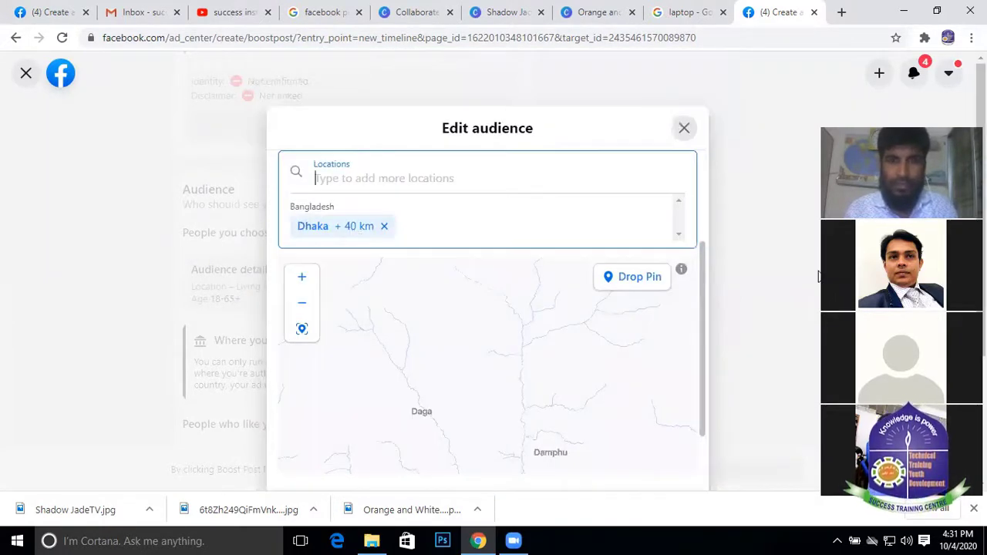
{"action": "scroll", "coordinate": [463, 401], "scroll_direction": "down", "scroll_amount": 2}
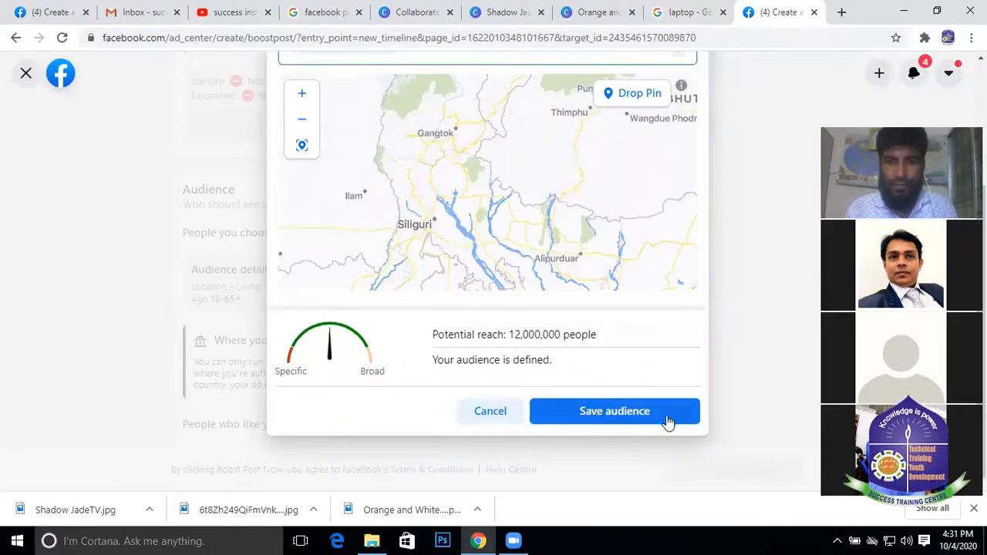
Save the edited audience and check the updated 16–40 age range
{"action": "left_click", "coordinate": [614, 411]}
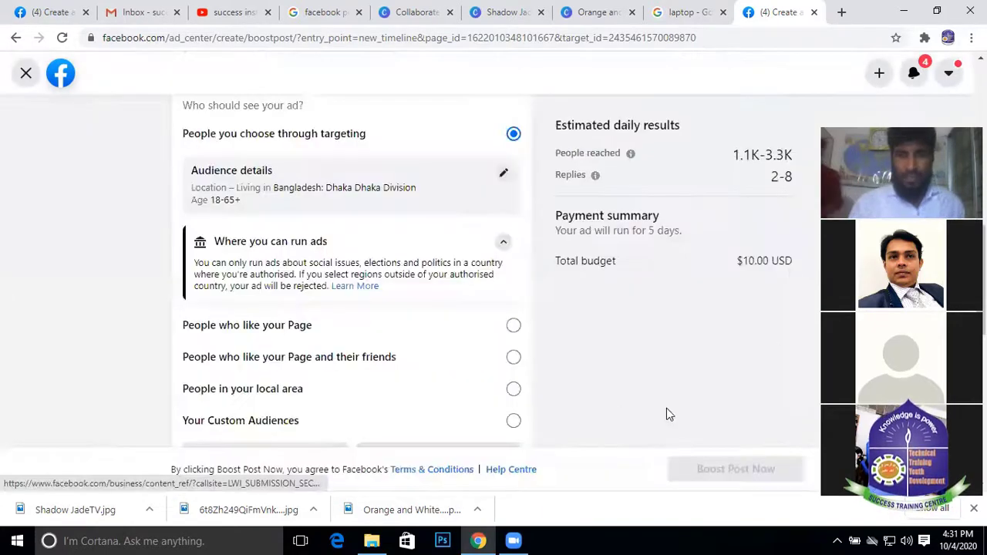
{"action": "scroll", "coordinate": [409, 235], "scroll_direction": "up", "scroll_amount": 1}
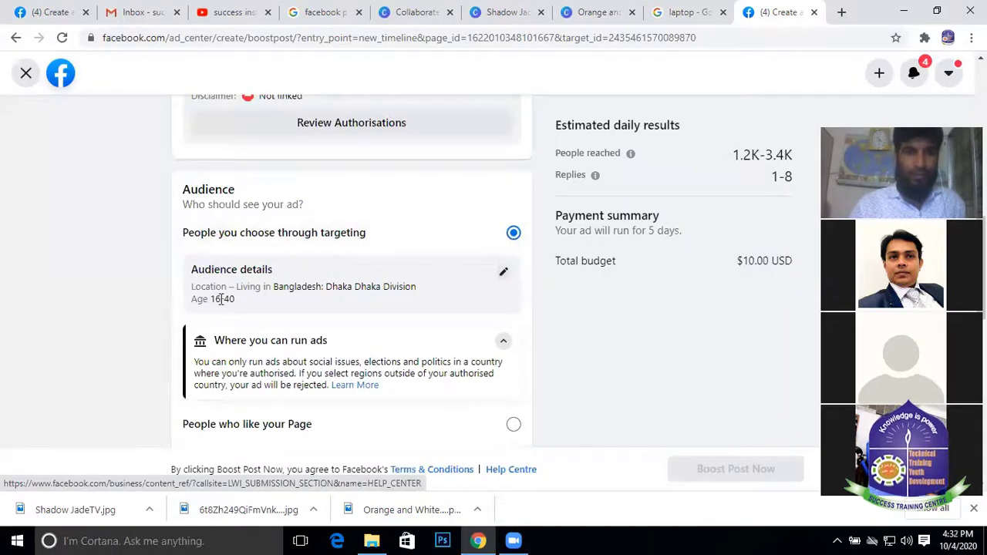
{"action": "left_click_drag", "start_coordinate": [211, 298], "coordinate": [324, 311]}
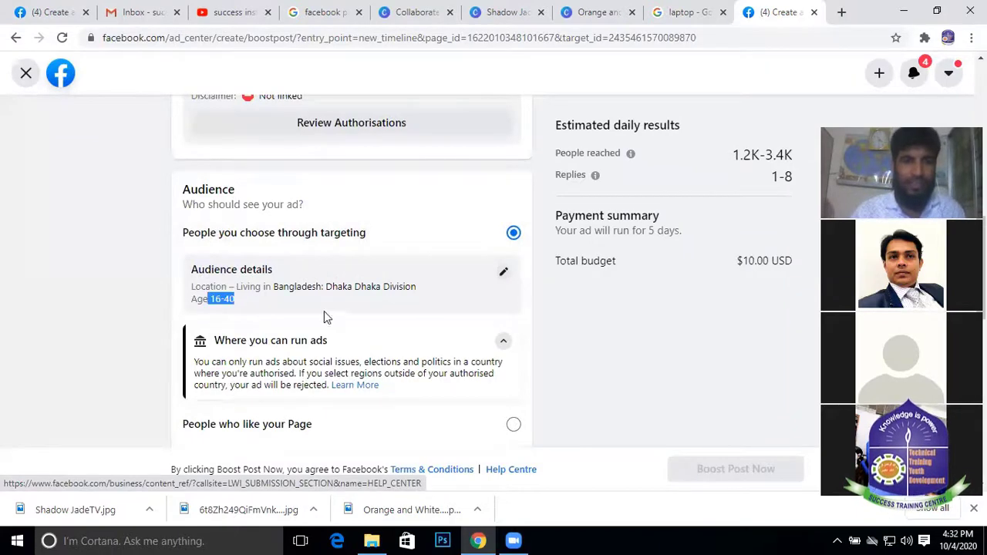
{"action": "left_click", "coordinate": [454, 279]}
Switch the boost audience to 'People who like your Page'
{"action": "scroll", "coordinate": [463, 331], "scroll_direction": "down", "scroll_amount": 2}
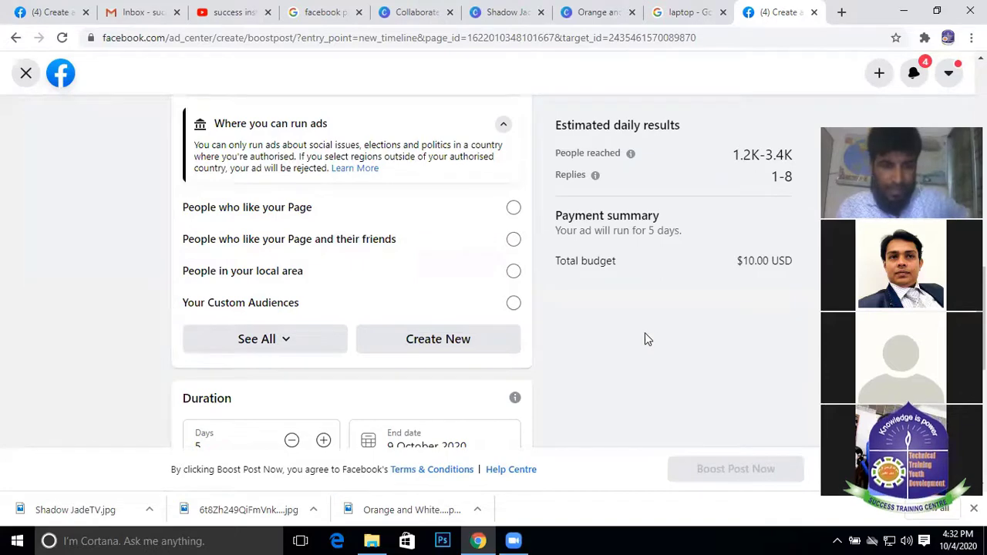
{"action": "scroll", "coordinate": [648, 328], "scroll_direction": "down", "scroll_amount": 2}
{"action": "scroll", "coordinate": [367, 220], "scroll_direction": "up", "scroll_amount": 2}
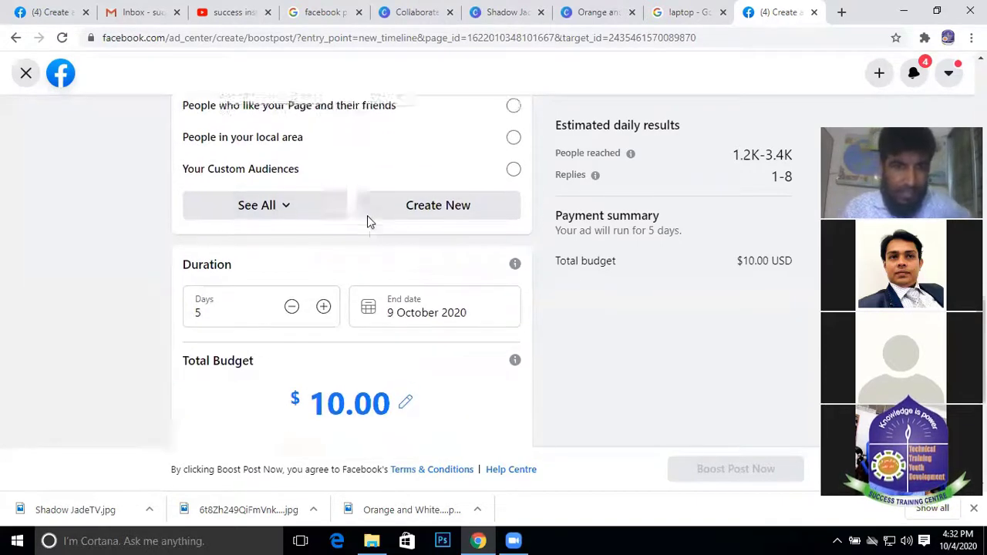
{"action": "left_click", "coordinate": [245, 208]}
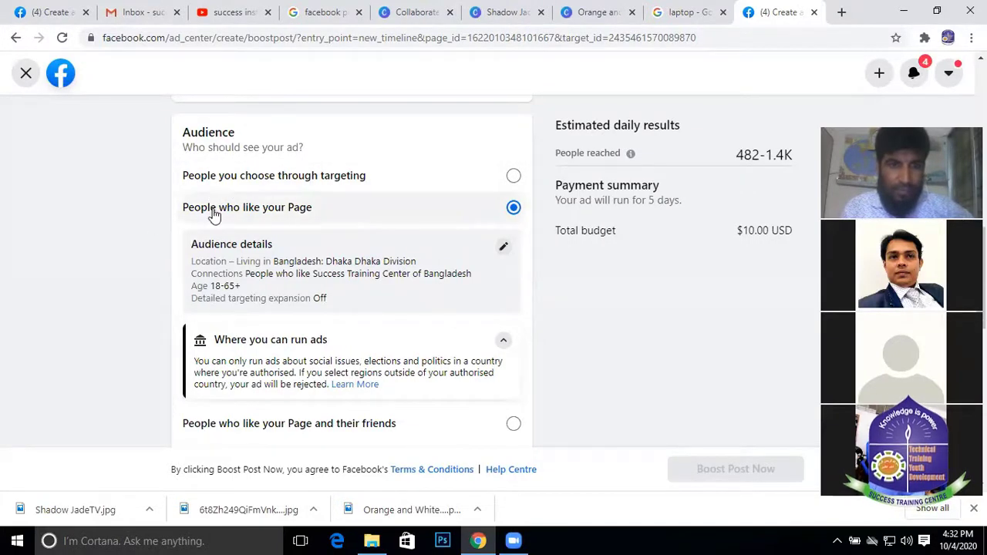
Remove the Dhaka + 40 km location in the Page-fans audience editor, then close it unsaved
{"action": "left_click", "coordinate": [503, 249]}
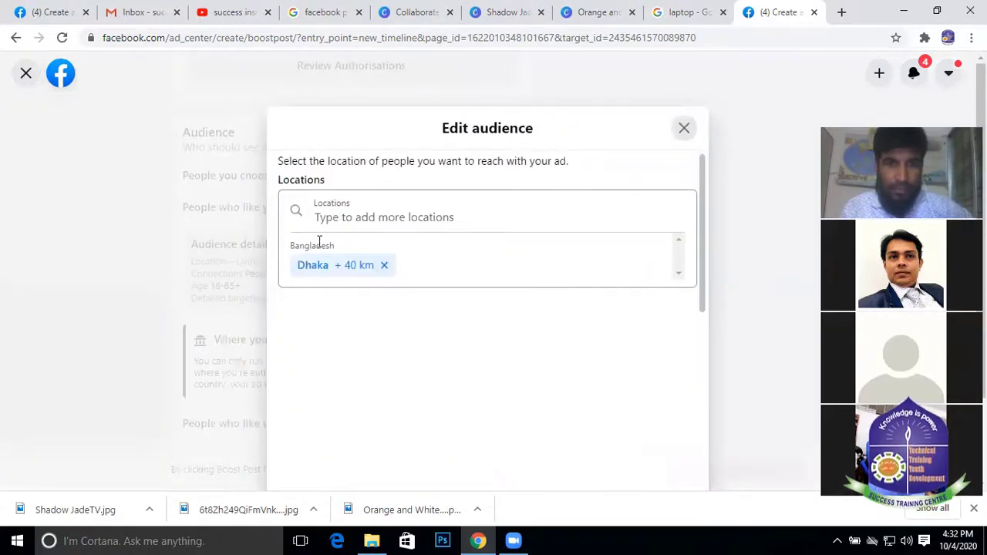
{"action": "scroll", "coordinate": [506, 349], "scroll_direction": "down", "scroll_amount": 2}
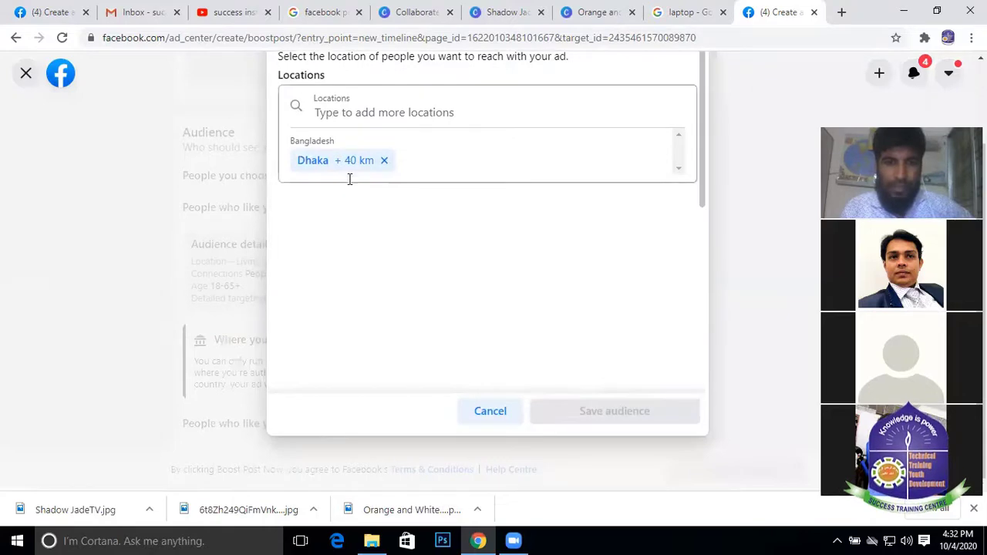
{"action": "left_click", "coordinate": [382, 161]}
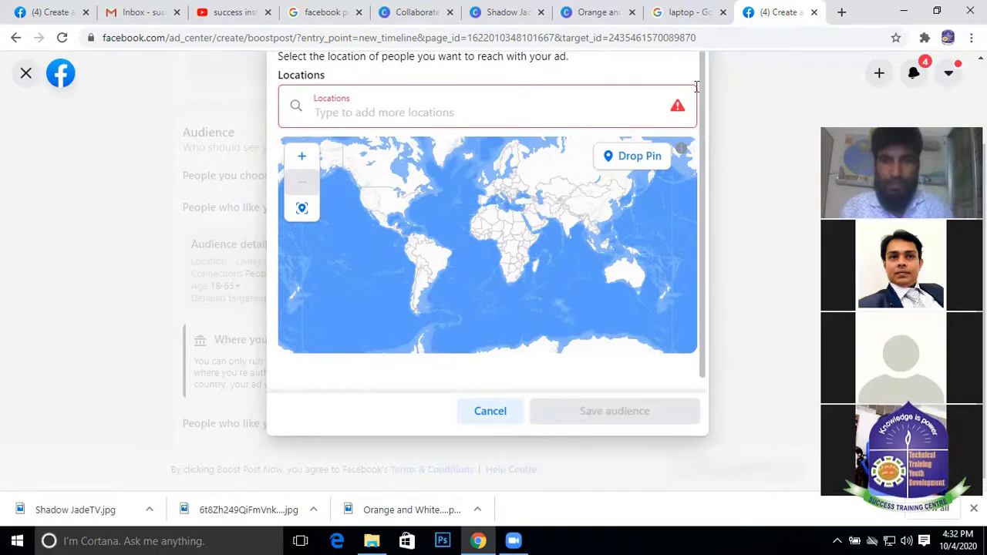
{"action": "scroll", "coordinate": [755, 121], "scroll_direction": "up", "scroll_amount": 2}
{"action": "left_click", "coordinate": [685, 127]}
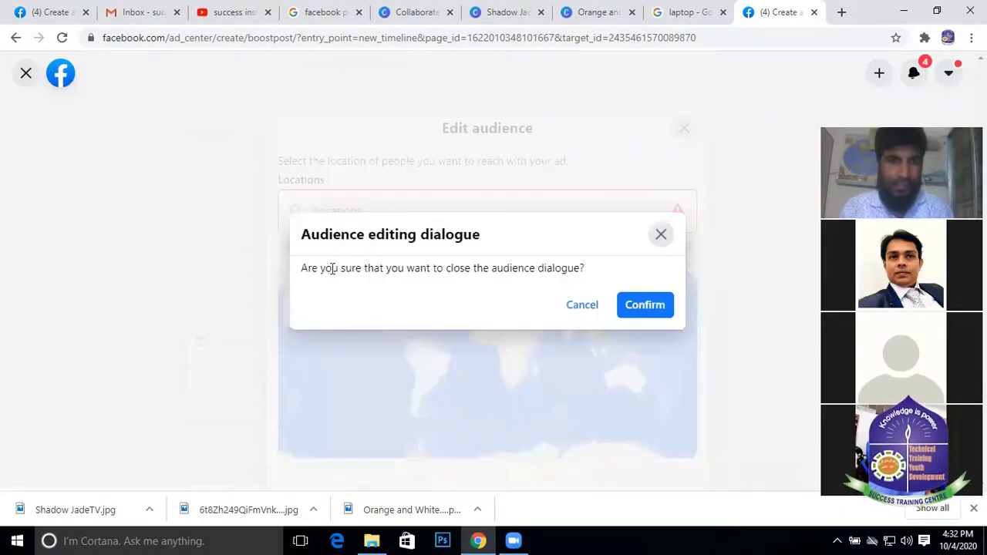
{"action": "left_click", "coordinate": [645, 307]}
{"action": "scroll", "coordinate": [298, 249], "scroll_direction": "down", "scroll_amount": 2}
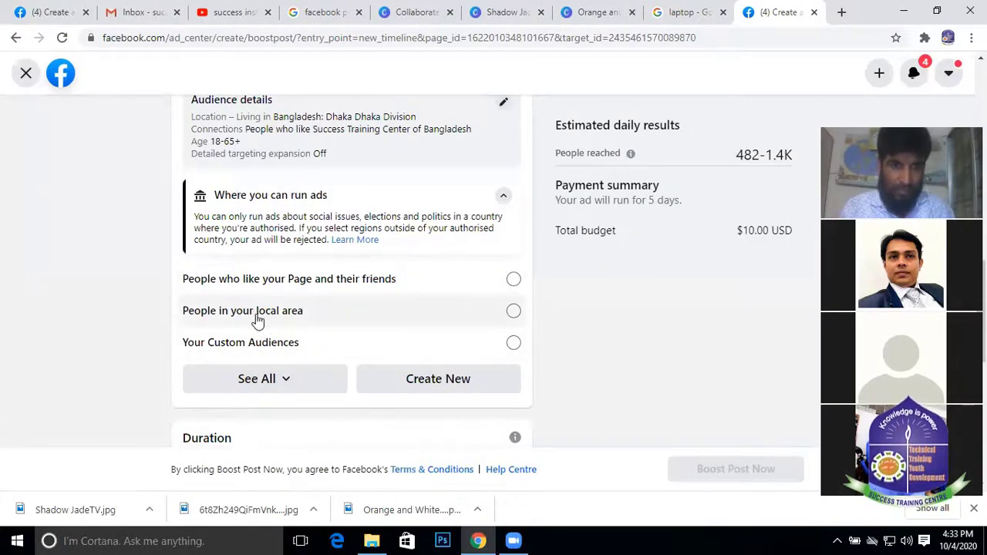
Select 'People in your local area' as the boost audience
{"action": "left_click", "coordinate": [292, 316]}
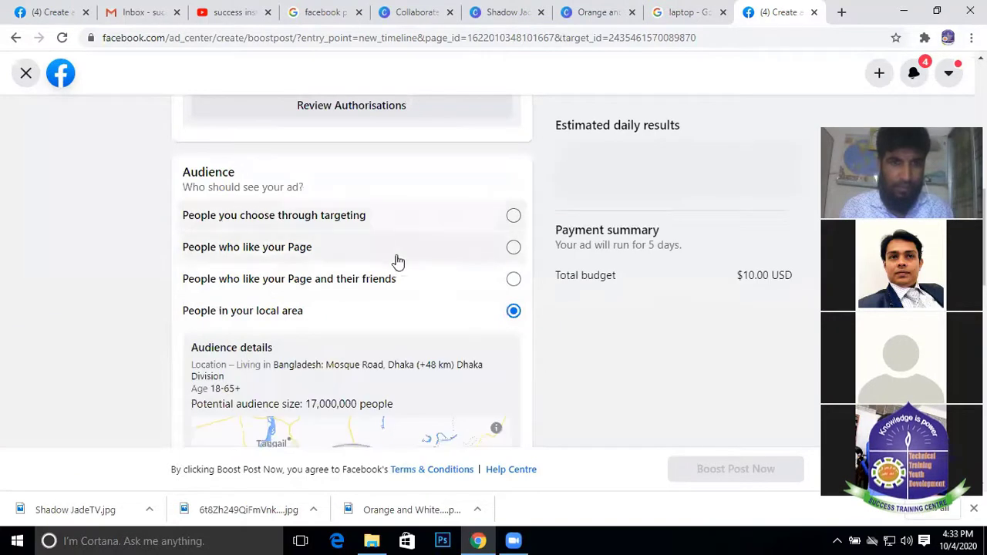
{"action": "scroll", "coordinate": [331, 282], "scroll_direction": "down", "scroll_amount": 3}
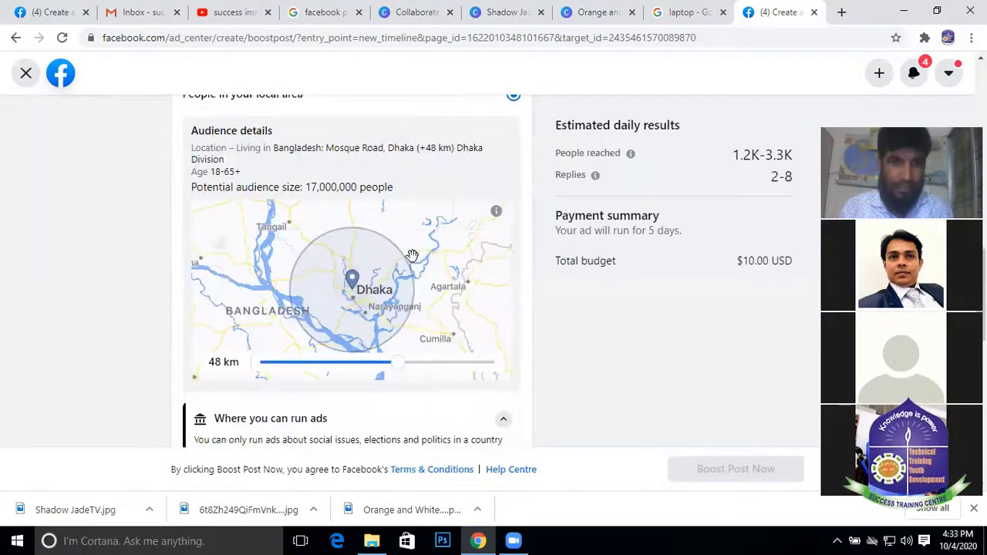
{"action": "scroll", "coordinate": [332, 293], "scroll_direction": "down", "scroll_amount": 1}
{"action": "scroll", "coordinate": [330, 285], "scroll_direction": "up", "scroll_amount": 3}
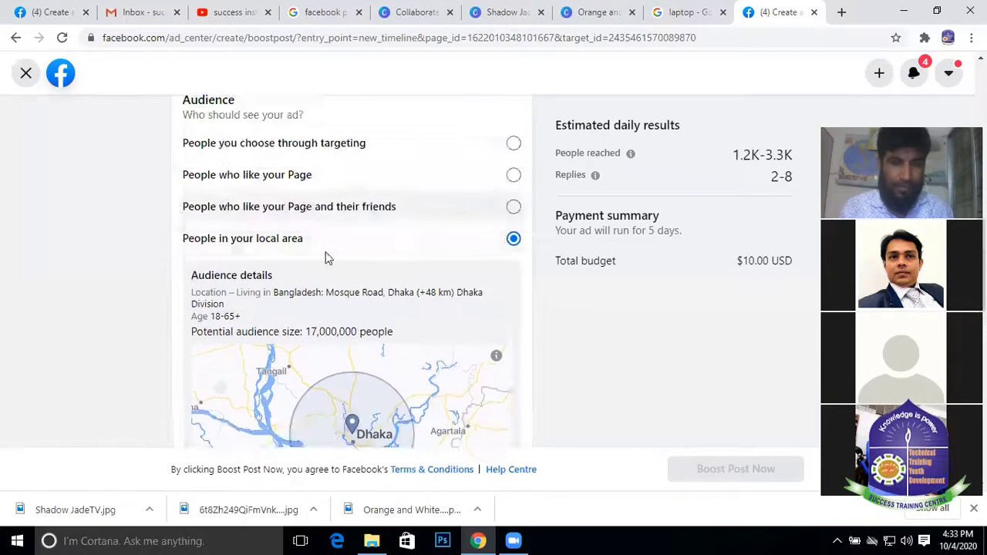
{"action": "scroll", "coordinate": [339, 293], "scroll_direction": "down", "scroll_amount": 3}
Shrink the radius around Dhaka to 2 km, about 1,200,000 people
{"action": "left_click_drag", "start_coordinate": [316, 297], "coordinate": [267, 295]}
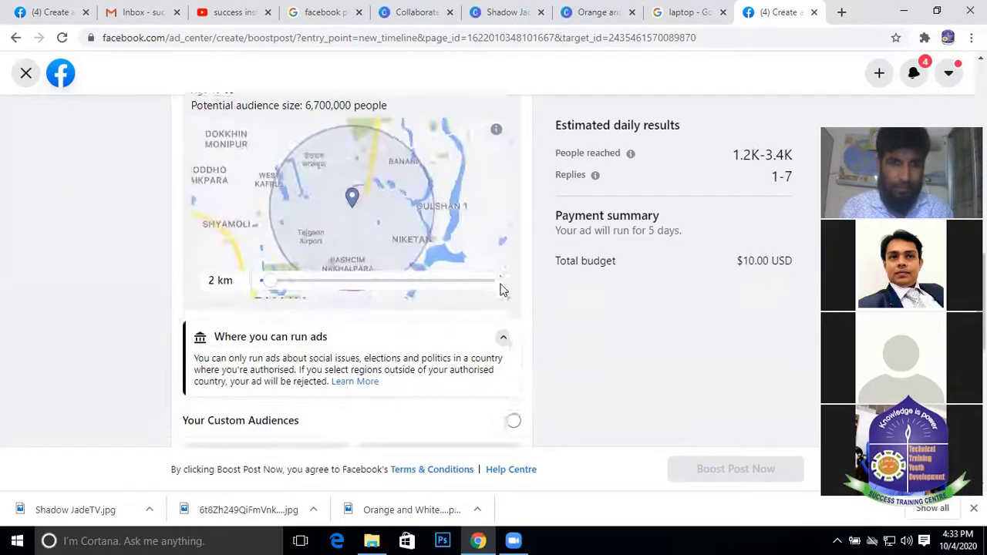
{"action": "scroll", "coordinate": [501, 287], "scroll_direction": "down", "scroll_amount": 6}
{"action": "scroll", "coordinate": [496, 275], "scroll_direction": "up", "scroll_amount": 4}
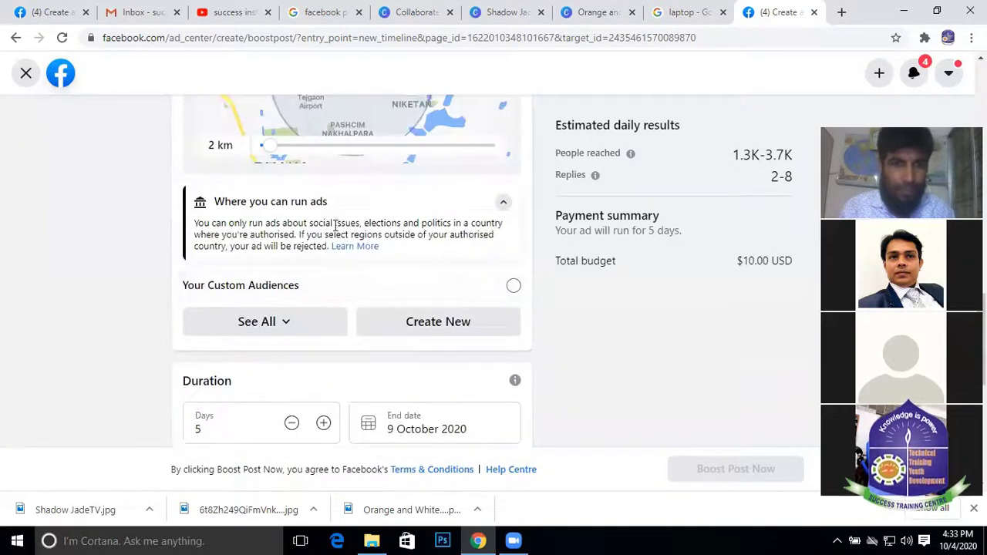
{"action": "scroll", "coordinate": [496, 275], "scroll_direction": "up", "scroll_amount": 8}
{"action": "scroll", "coordinate": [325, 201], "scroll_direction": "down", "scroll_amount": 3}
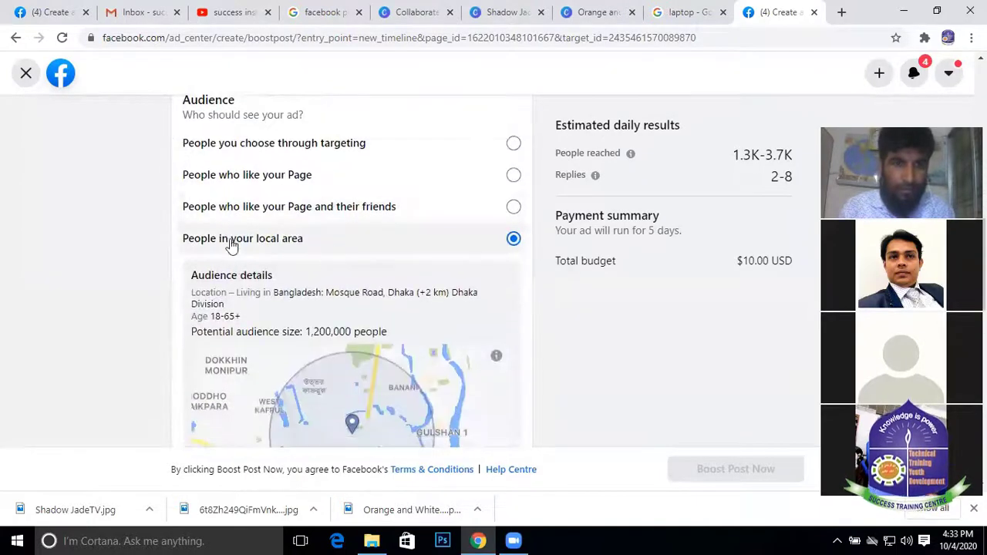
{"action": "scroll", "coordinate": [453, 258], "scroll_direction": "down", "scroll_amount": 6}
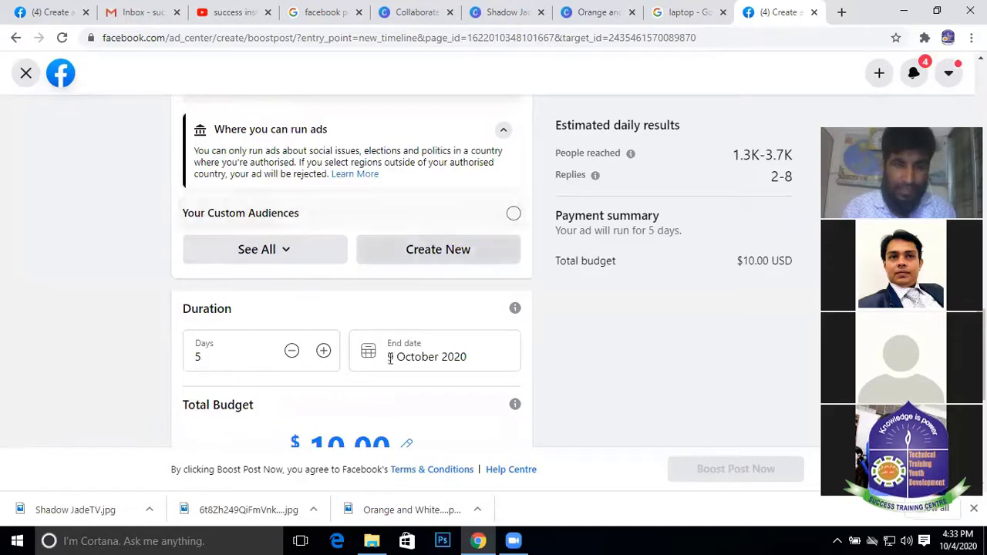
{"action": "scroll", "coordinate": [347, 279], "scroll_direction": "down", "scroll_amount": 1}
{"action": "scroll", "coordinate": [435, 270], "scroll_direction": "up", "scroll_amount": 1}
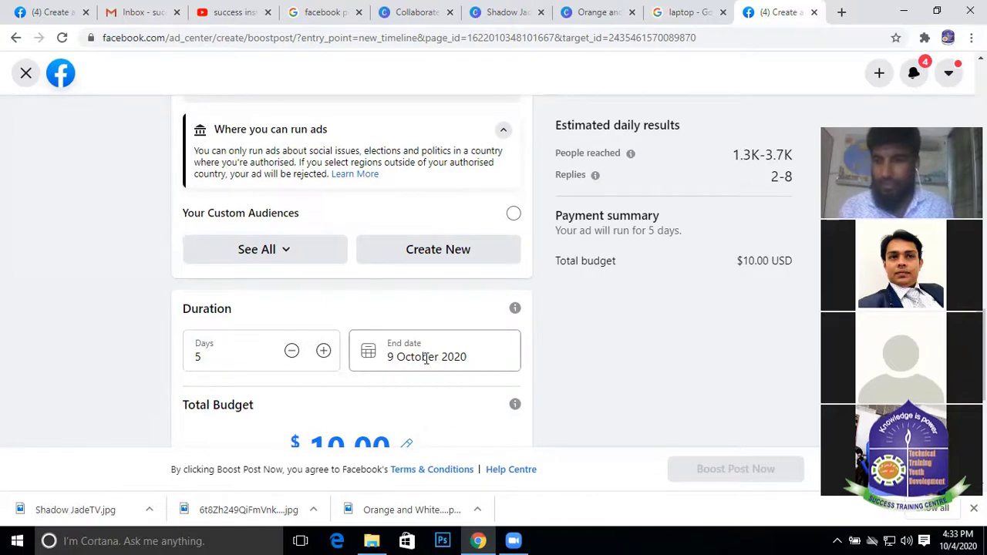
Change the ad duration to 4 days, ending 8 October 2020
{"action": "left_click", "coordinate": [292, 353]}
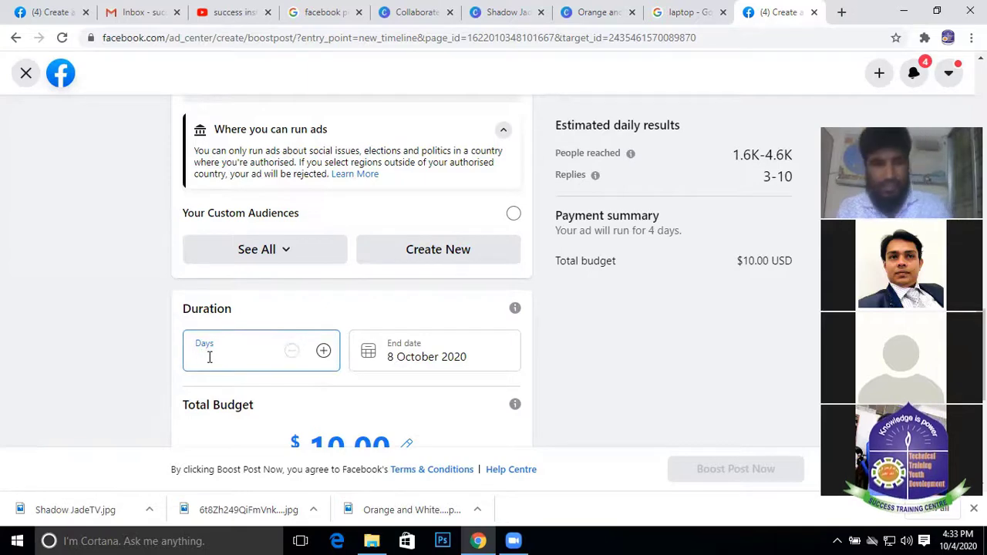
{"action": "type", "text": "2"}
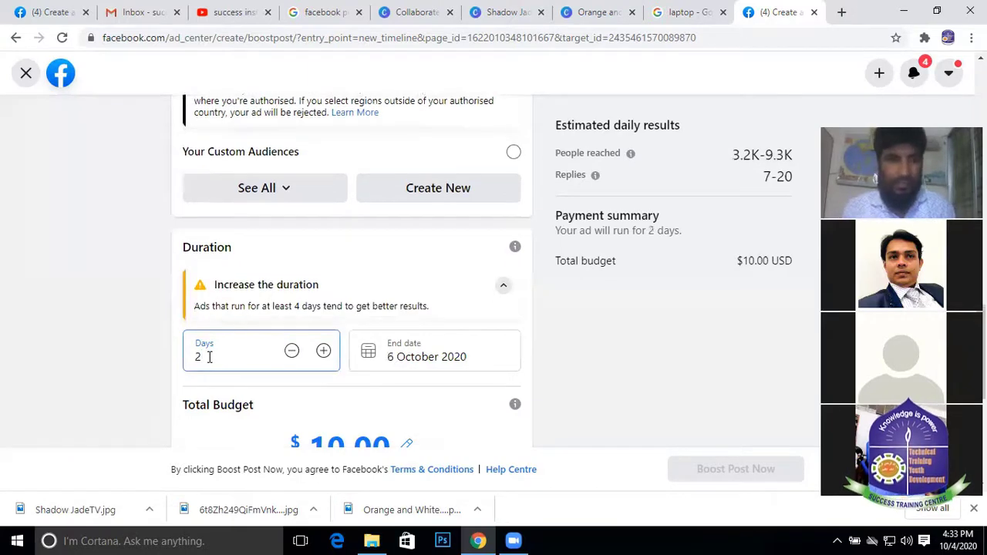
{"action": "key", "text": "BackSpace"}
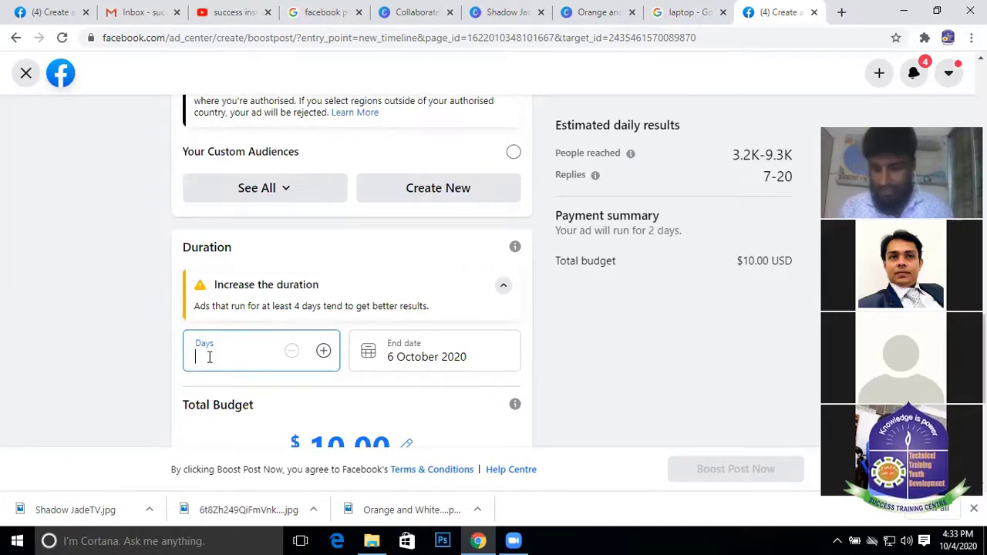
{"action": "type", "text": "3"}
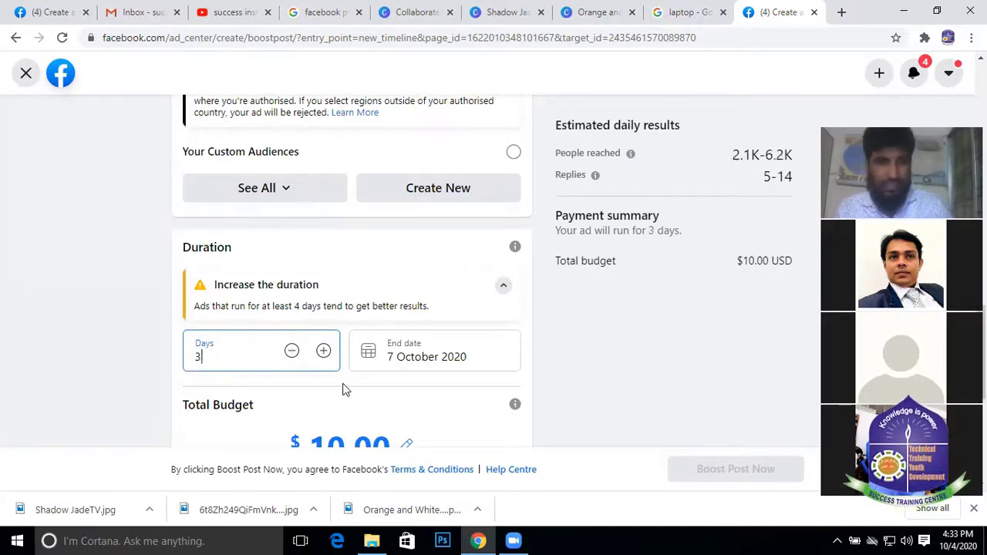
{"action": "left_click", "coordinate": [324, 384]}
{"action": "left_click", "coordinate": [233, 355]}
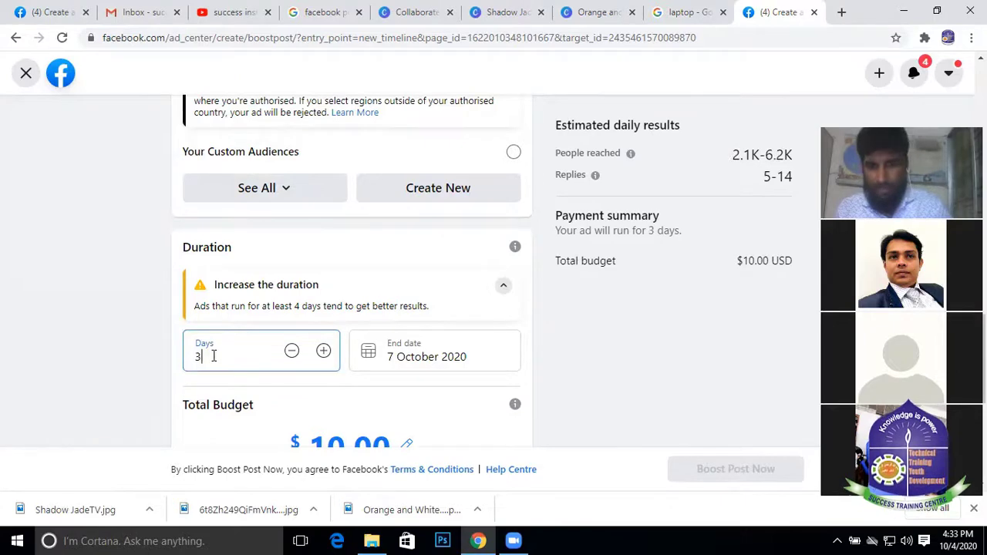
{"action": "type", "text": "4"}
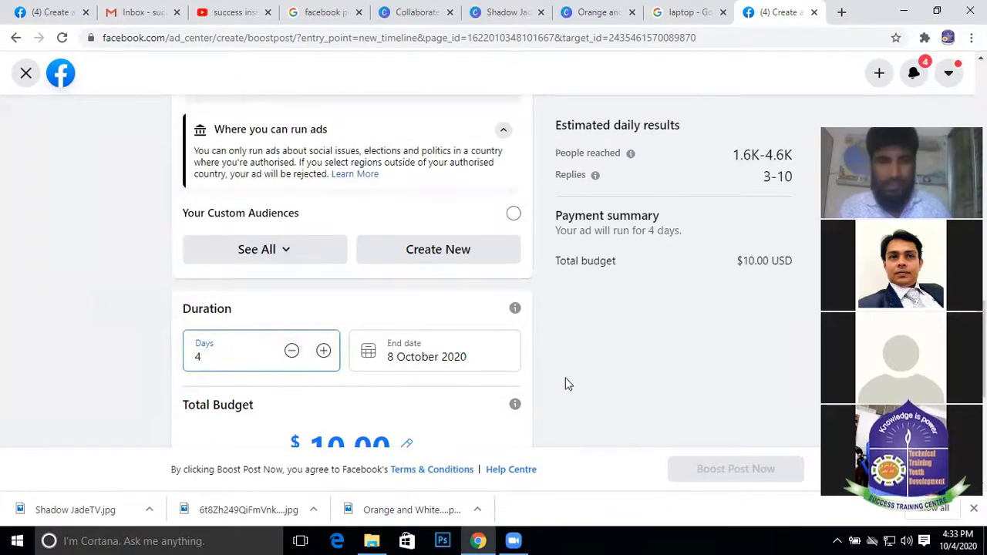
{"action": "left_click", "coordinate": [567, 383]}
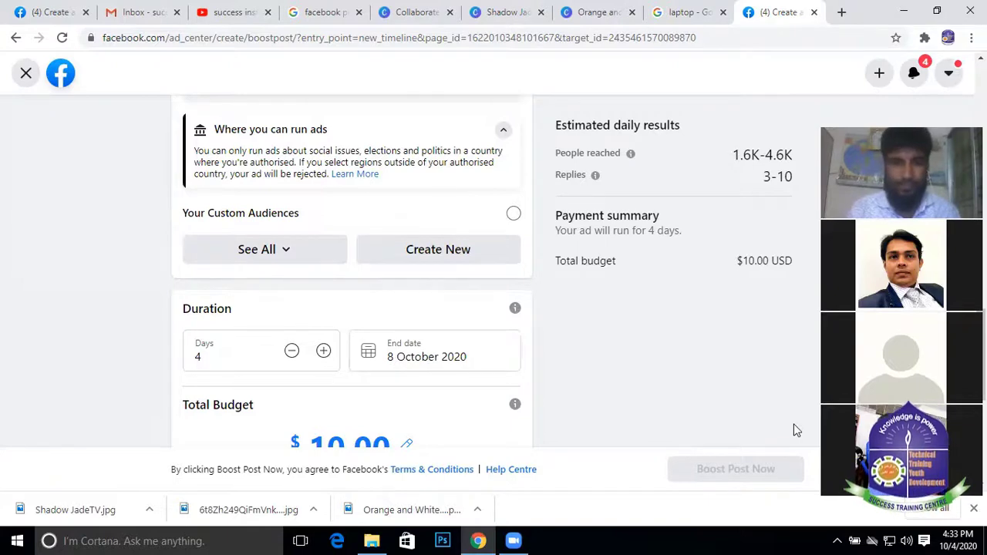
{"action": "left_click", "coordinate": [397, 357]}
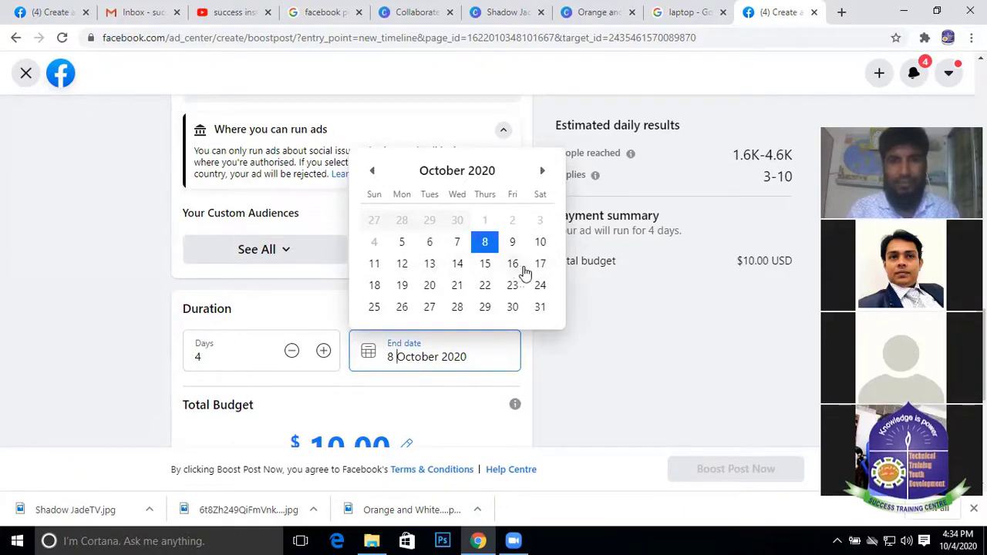
Set the end date to 15 October 2020, making the run 11 days
{"action": "left_click", "coordinate": [485, 264]}
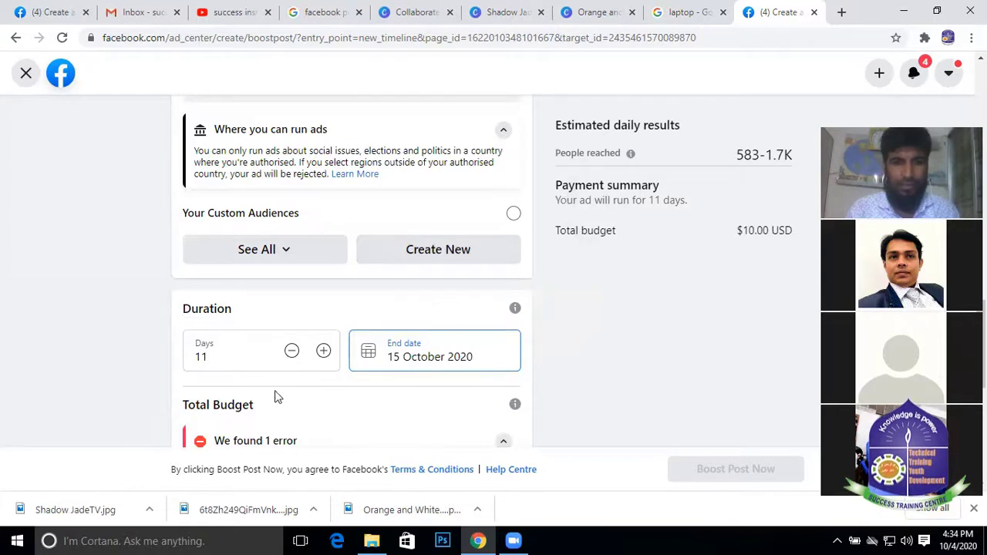
{"action": "scroll", "coordinate": [215, 350], "scroll_direction": "down", "scroll_amount": 1}
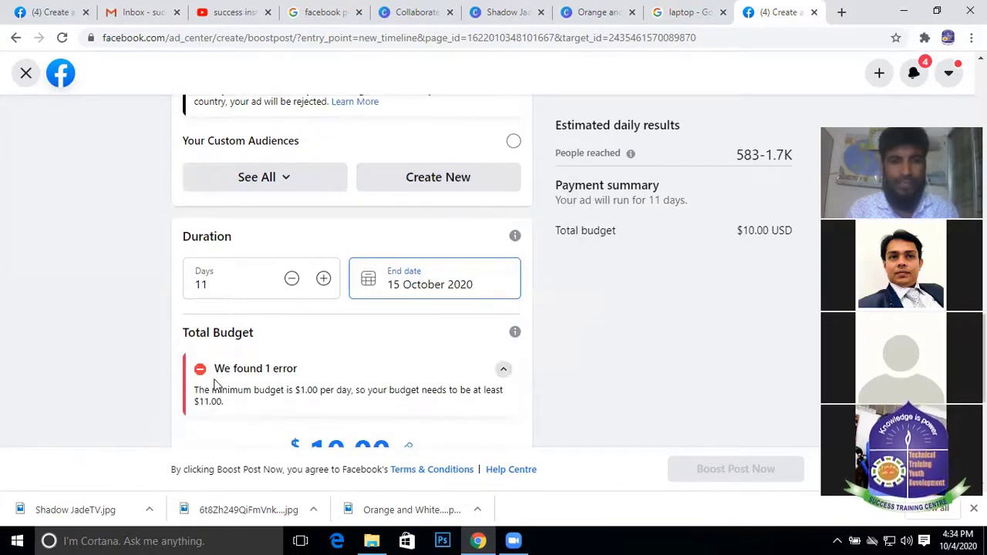
{"action": "scroll", "coordinate": [497, 340], "scroll_direction": "down", "scroll_amount": 2}
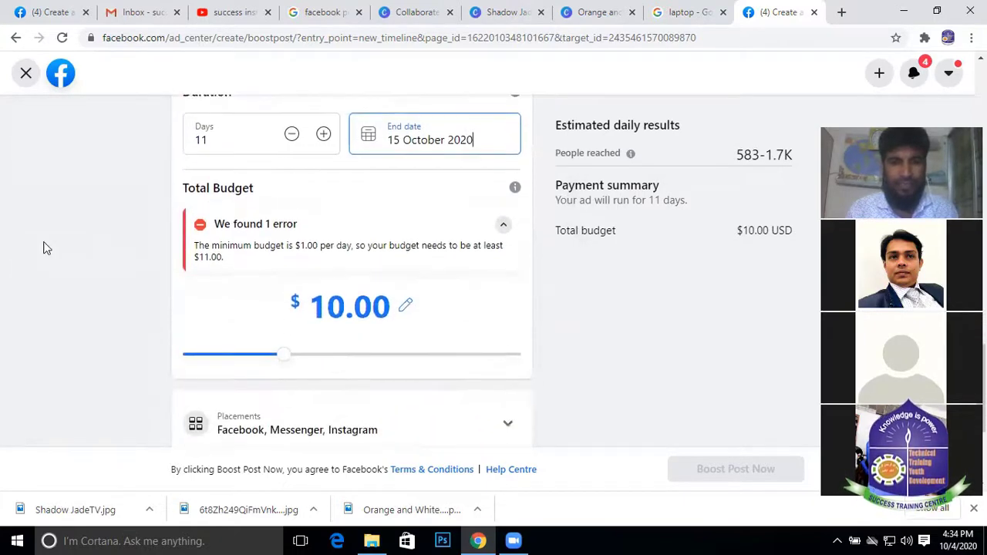
Raise the total budget from $10.00 to $100.00
{"action": "left_click", "coordinate": [406, 307]}
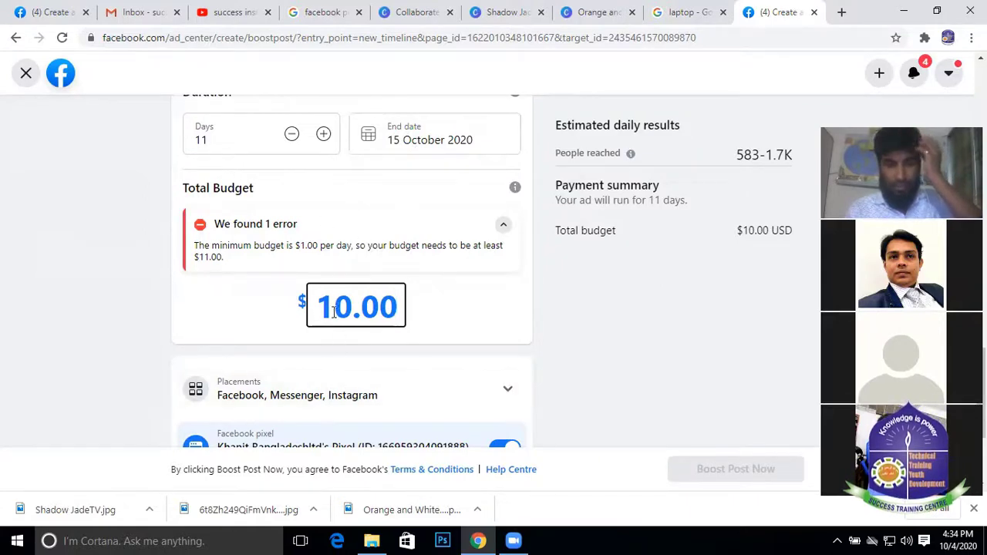
{"action": "left_click", "coordinate": [350, 301]}
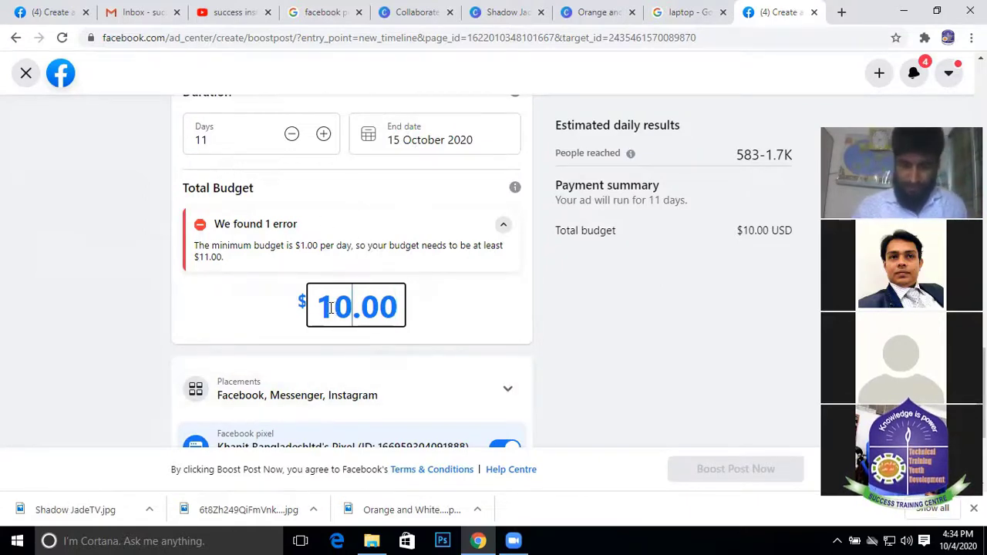
{"action": "key", "text": "BackSpace"}
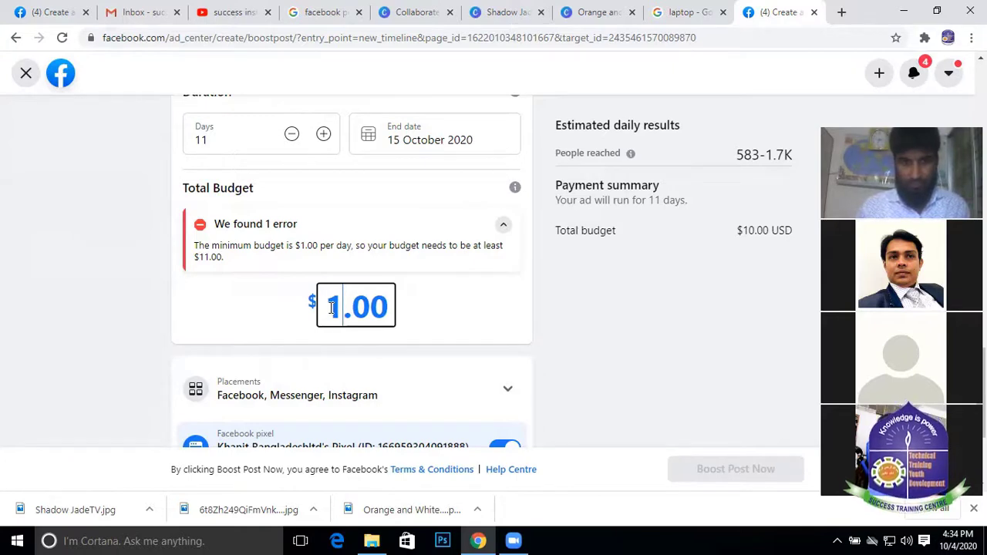
{"action": "type", "text": "00"}
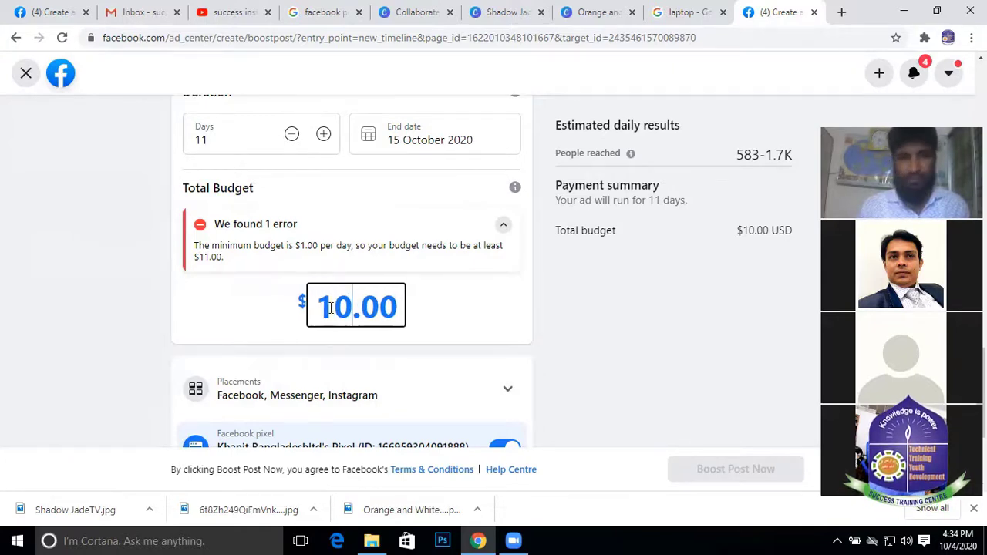
{"action": "scroll", "coordinate": [610, 341], "scroll_direction": "down", "scroll_amount": 2}
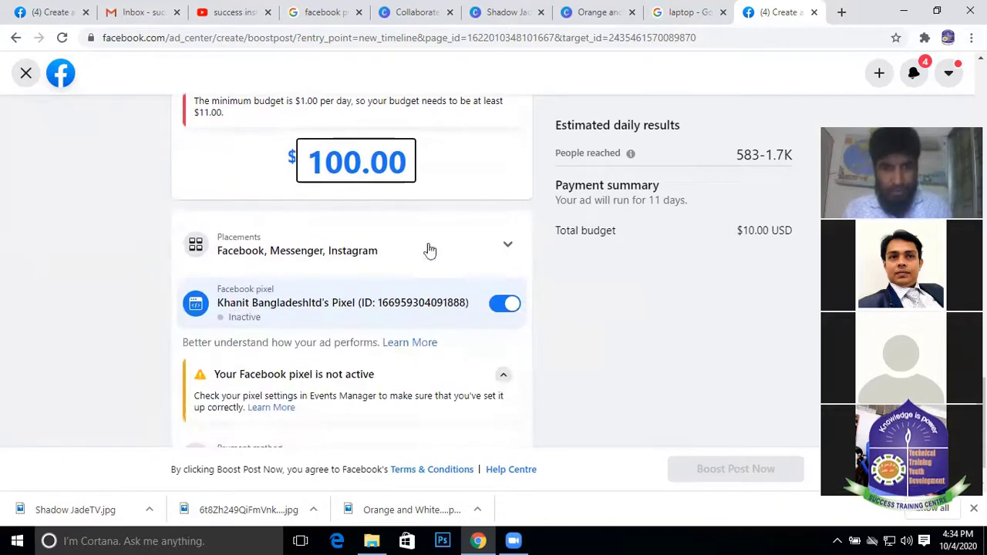
{"action": "scroll", "coordinate": [380, 241], "scroll_direction": "up", "scroll_amount": 3}
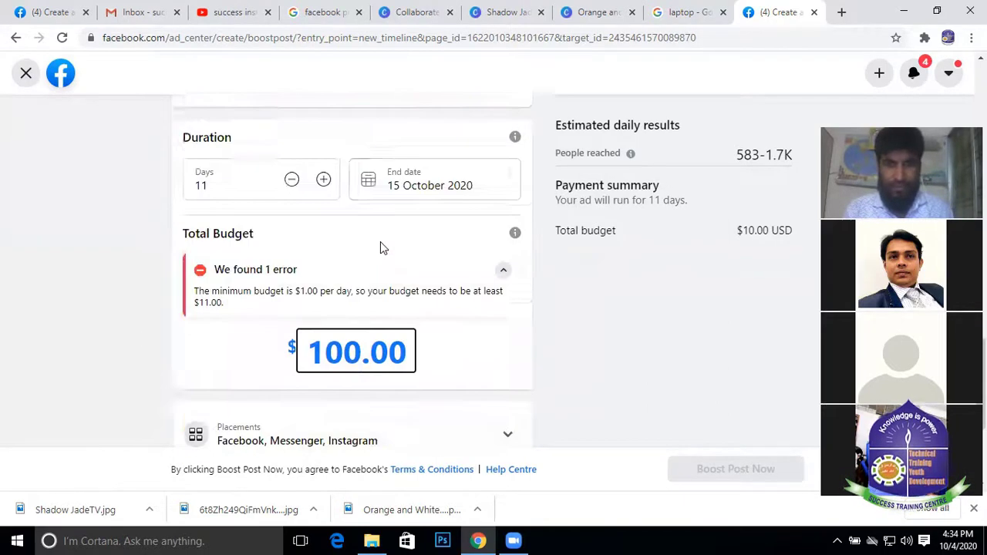
{"action": "scroll", "coordinate": [451, 367], "scroll_direction": "down", "scroll_amount": 1}
{"action": "scroll", "coordinate": [450, 366], "scroll_direction": "down", "scroll_amount": 1}
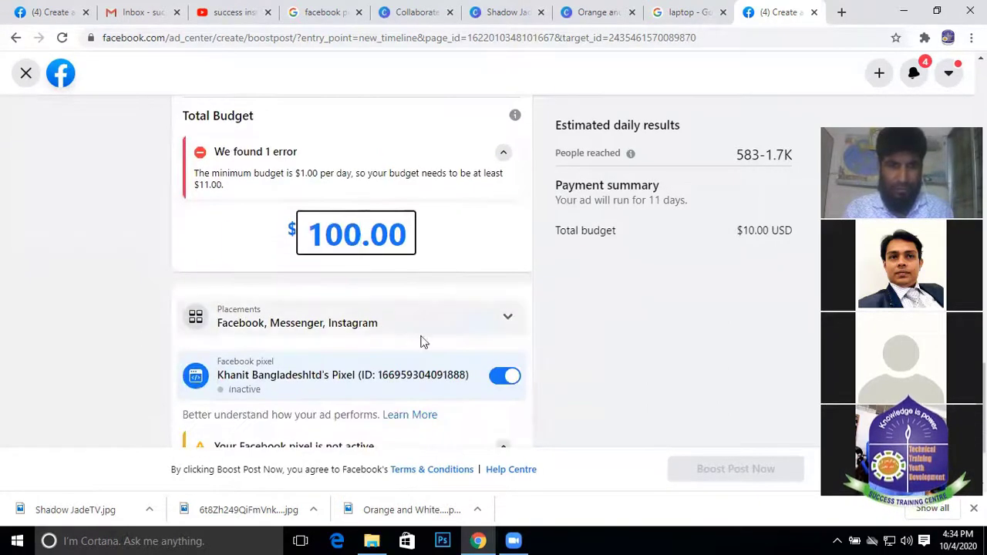
{"action": "left_click", "coordinate": [509, 321]}
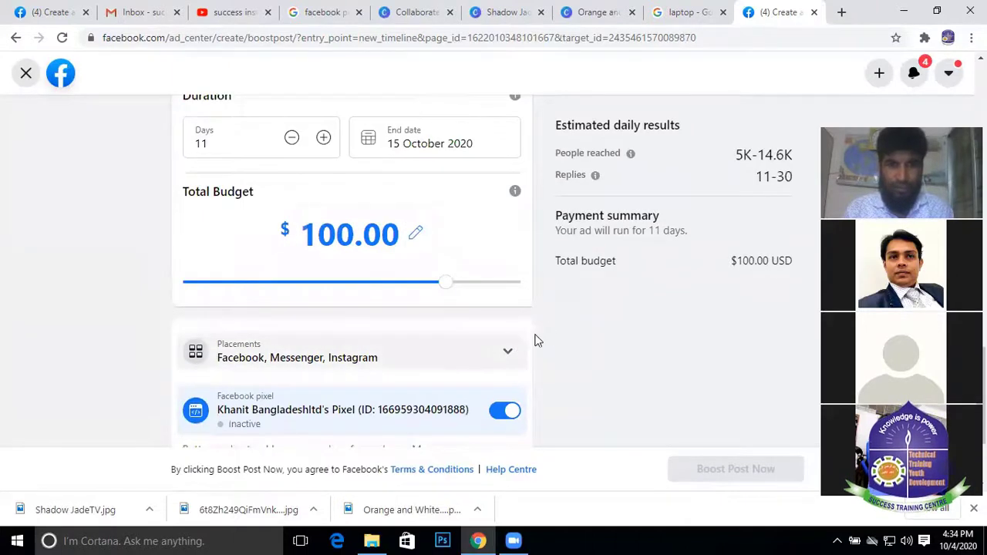
{"action": "scroll", "coordinate": [603, 345], "scroll_direction": "down", "scroll_amount": 2}
Expand the inactive-pixel explanation and the payment method details showing the saved Visa card
{"action": "scroll", "coordinate": [605, 331], "scroll_direction": "down", "scroll_amount": 2}
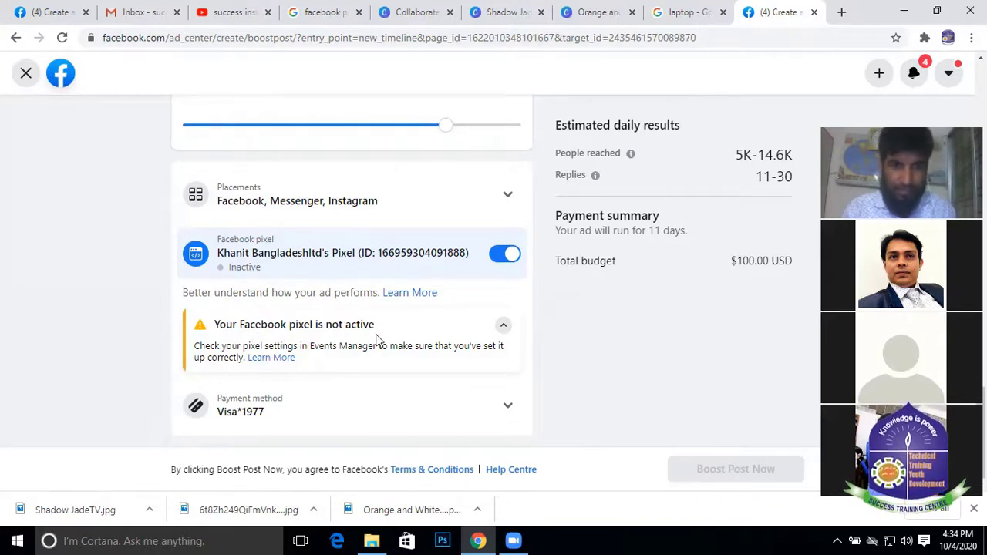
{"action": "left_click", "coordinate": [505, 327]}
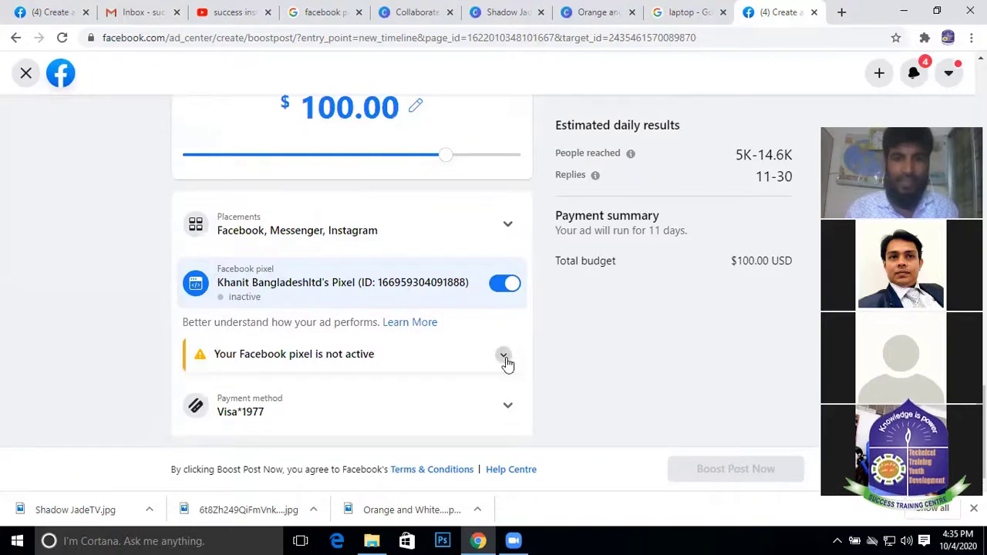
{"action": "left_click", "coordinate": [504, 357]}
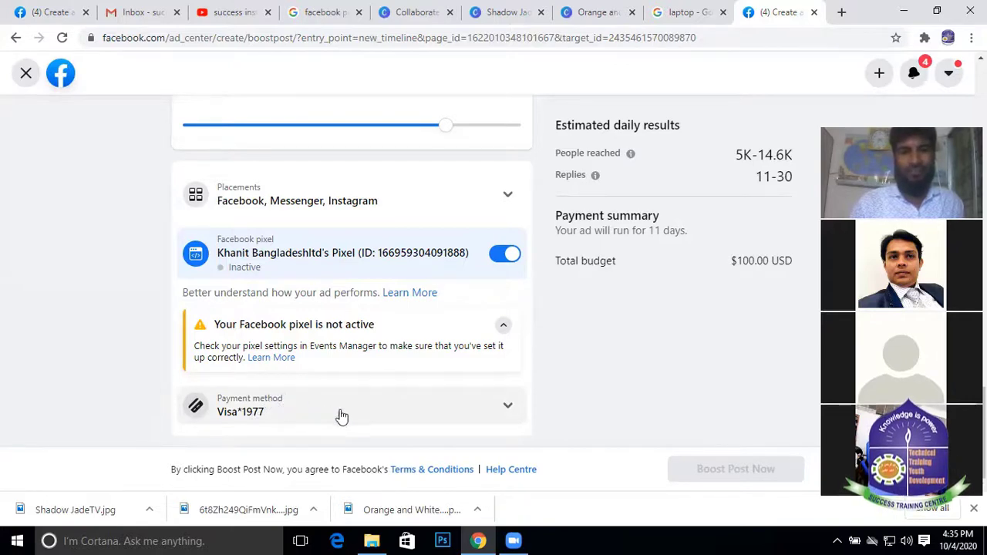
{"action": "left_click", "coordinate": [506, 411]}
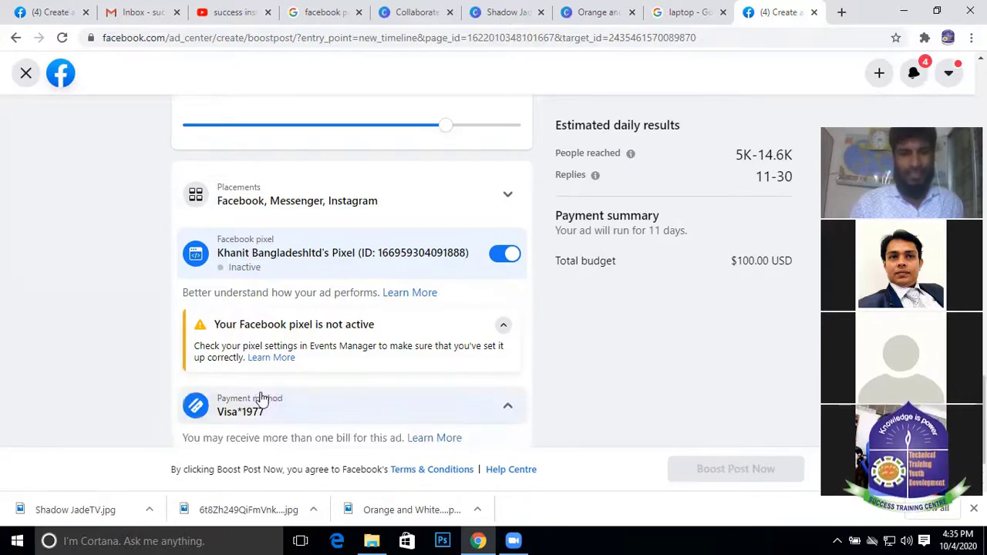
{"action": "scroll", "coordinate": [449, 396], "scroll_direction": "down", "scroll_amount": 1}
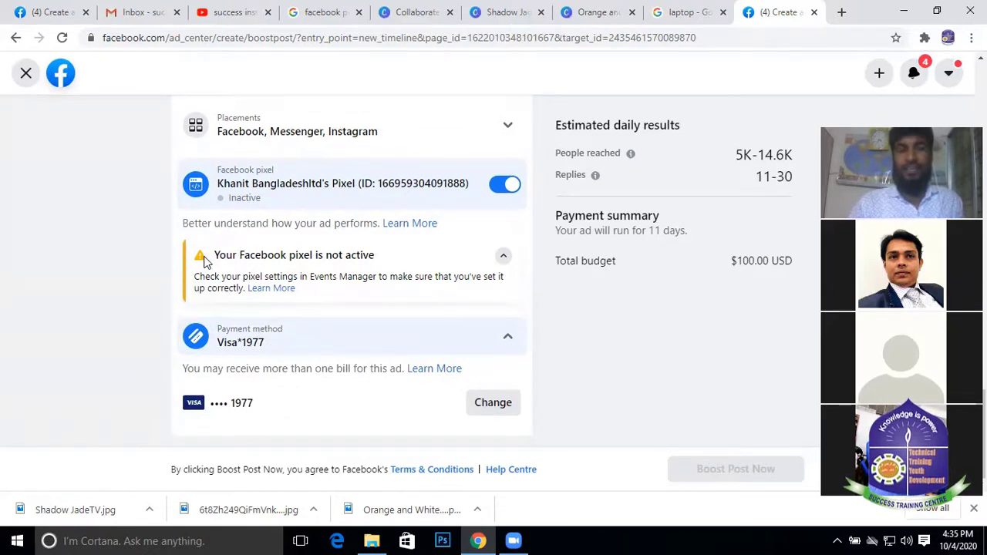
Open the payment method choices and review the $28.46 USD owed and new-card fields
{"action": "left_click", "coordinate": [502, 402]}
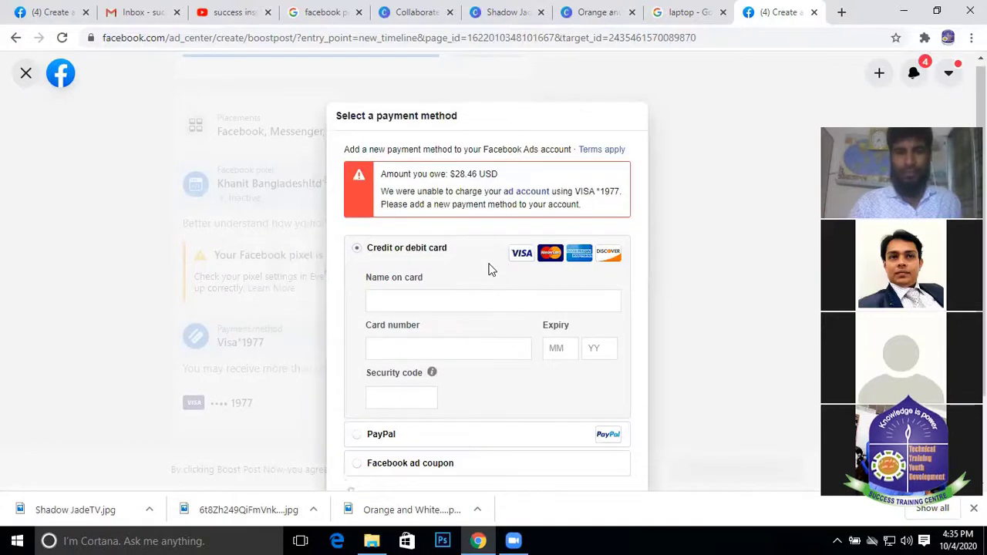
{"action": "scroll", "coordinate": [492, 270], "scroll_direction": "down", "scroll_amount": 1}
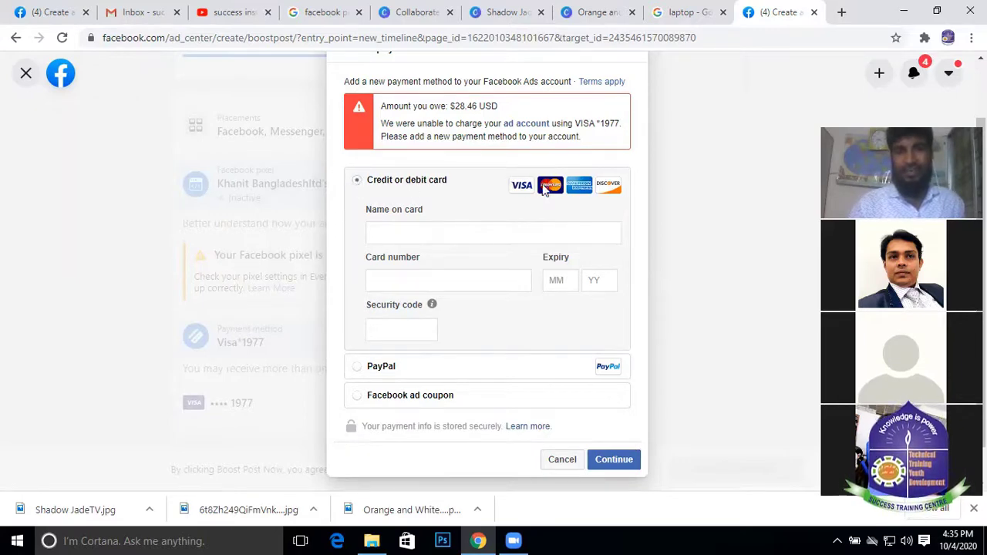
{"action": "left_click_drag", "start_coordinate": [454, 105], "coordinate": [532, 113]}
{"action": "left_click", "coordinate": [466, 112]}
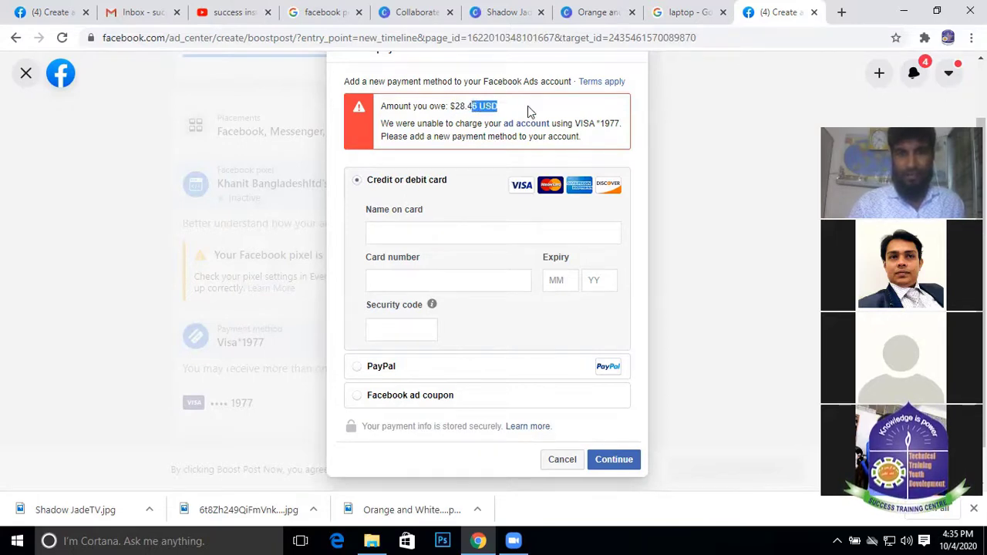
{"action": "left_click", "coordinate": [455, 120]}
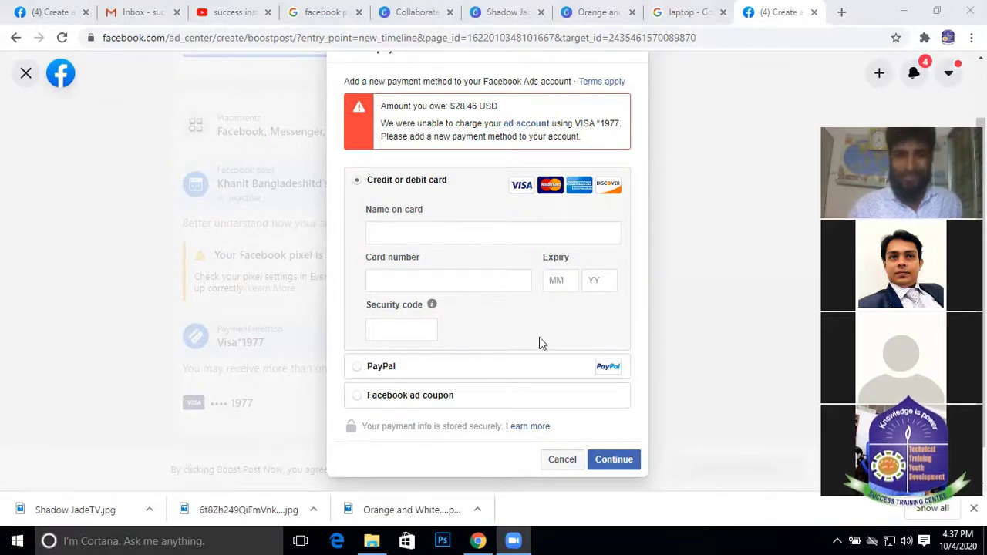
{"action": "left_click", "coordinate": [394, 332]}
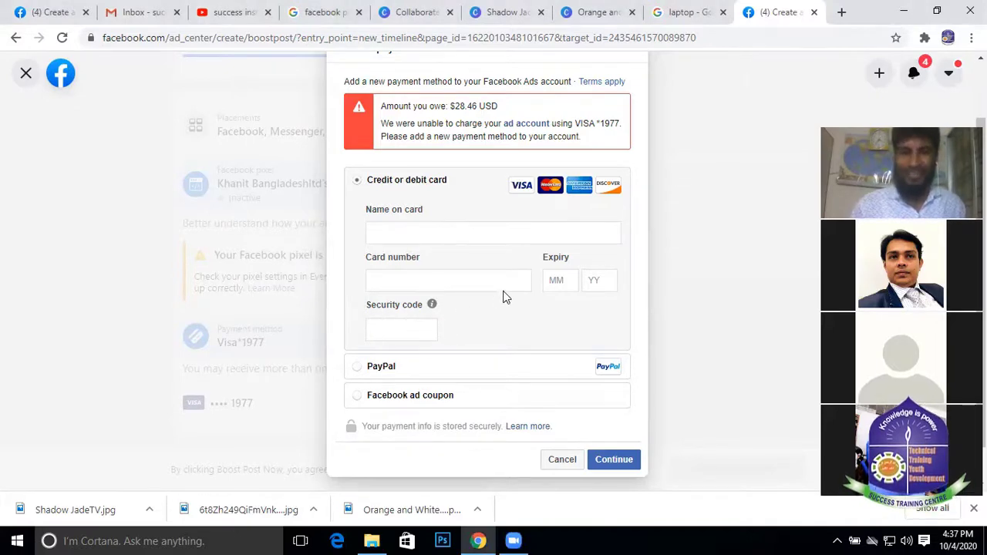
{"action": "scroll", "coordinate": [392, 337], "scroll_direction": "down", "scroll_amount": 1}
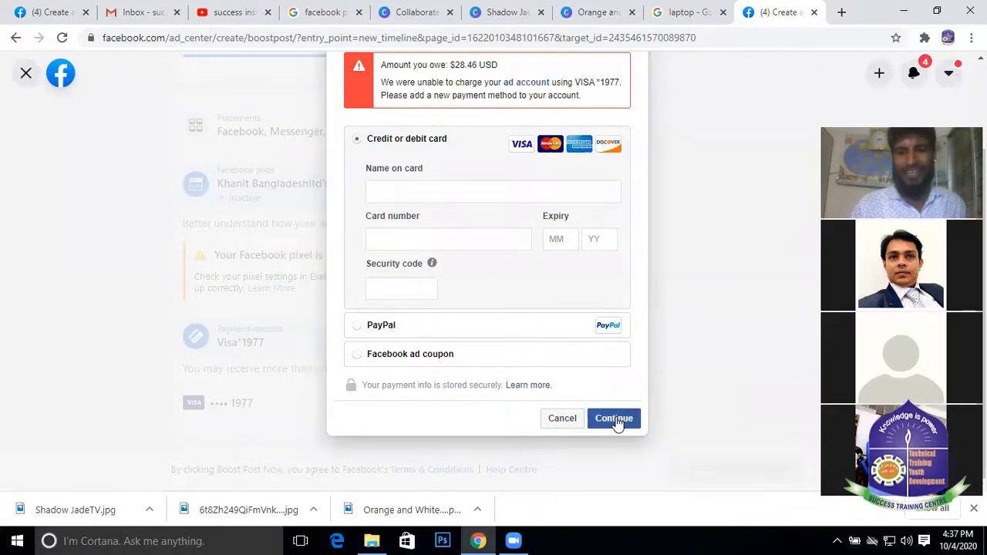
Cancel the payment method dialog without making changes
{"action": "left_click", "coordinate": [560, 422]}
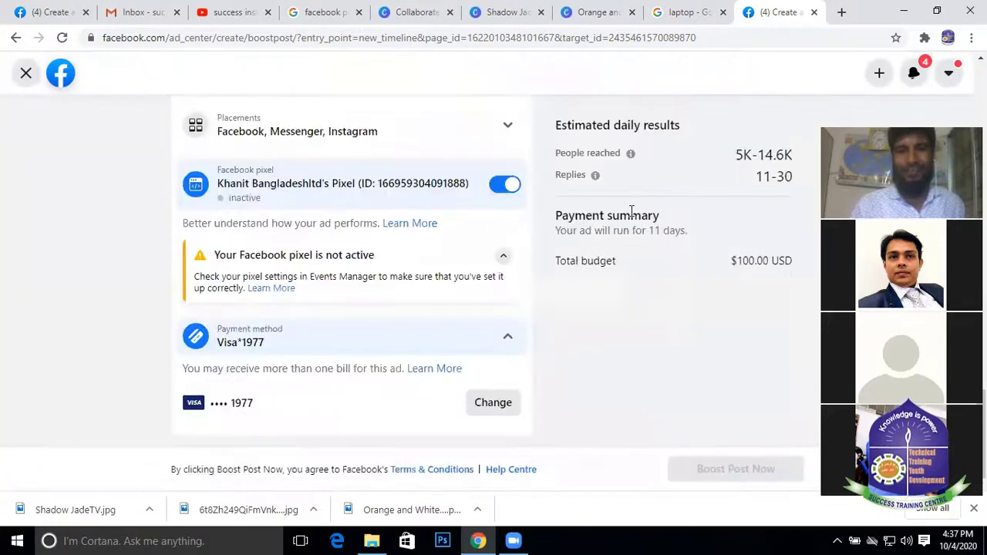
{"action": "scroll", "coordinate": [547, 297], "scroll_direction": "up", "scroll_amount": 3}
{"action": "scroll", "coordinate": [452, 374], "scroll_direction": "down", "scroll_amount": 3}
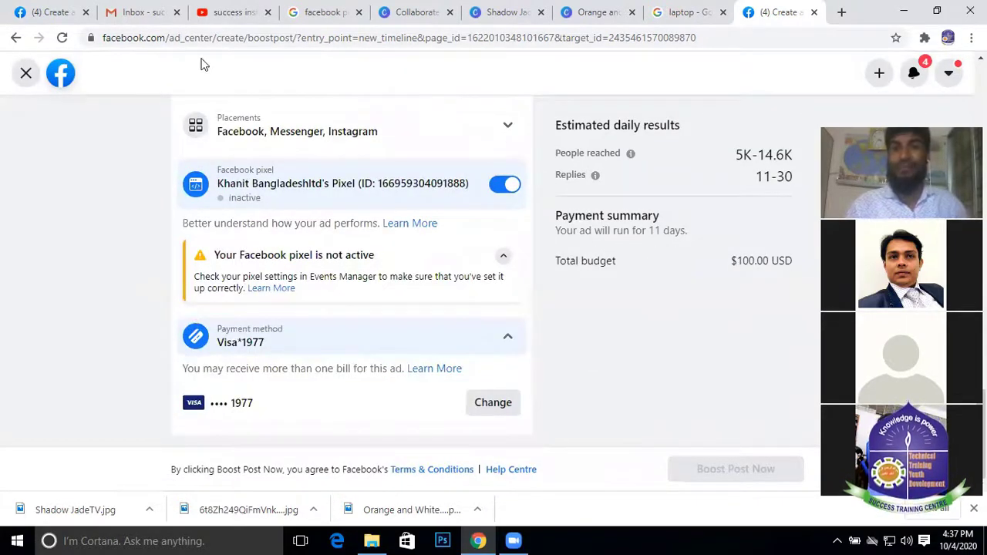
Discard the automatic-goal boost draft in the other tab, returning to the Page
{"action": "left_click", "coordinate": [64, 8]}
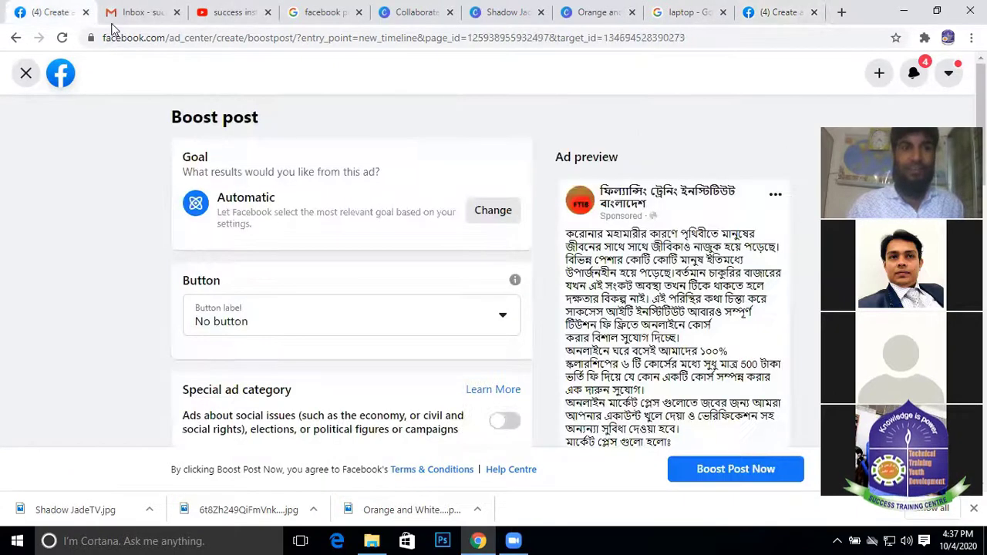
{"action": "left_click", "coordinate": [794, 12]}
{"action": "left_click", "coordinate": [54, 11]}
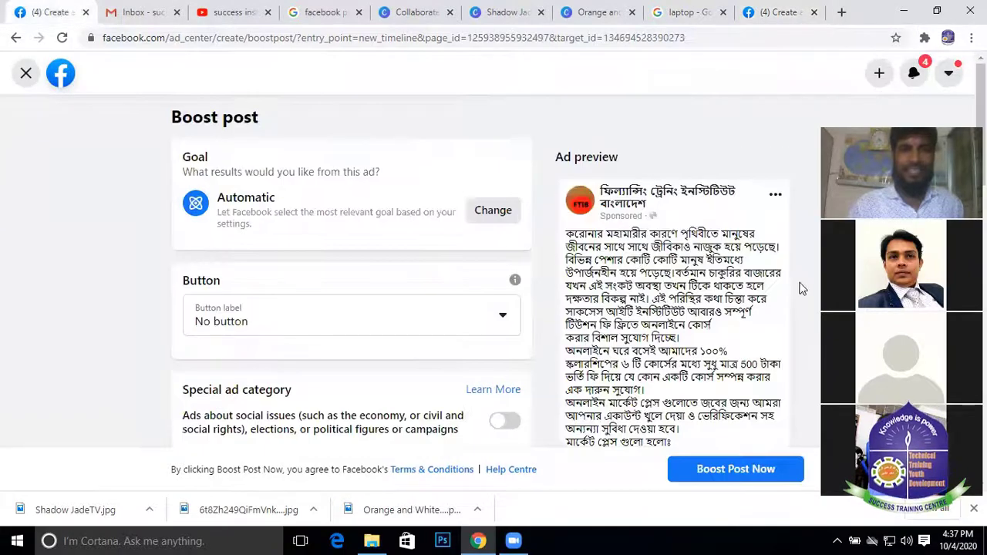
{"action": "scroll", "coordinate": [430, 174], "scroll_direction": "down", "scroll_amount": 15}
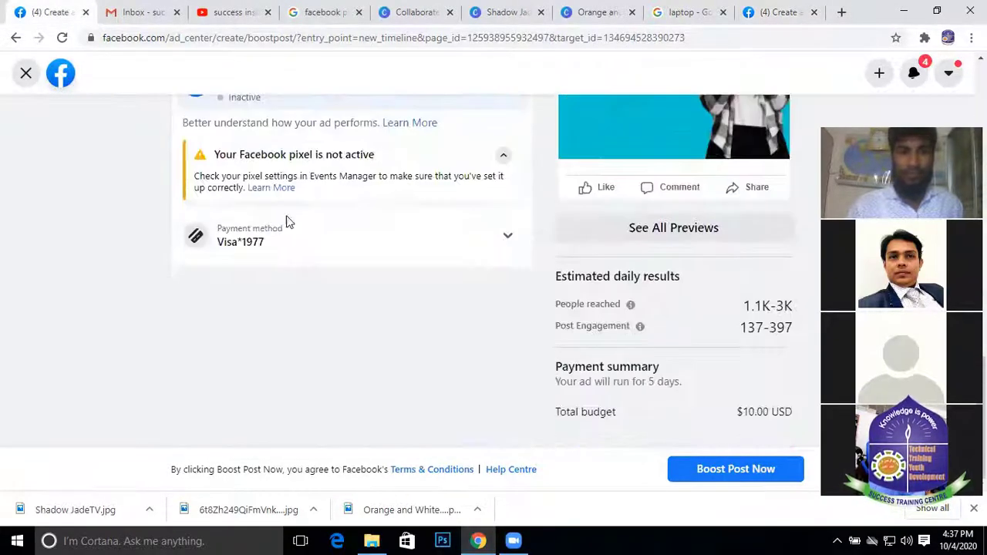
{"action": "scroll", "coordinate": [323, 193], "scroll_direction": "up", "scroll_amount": 15}
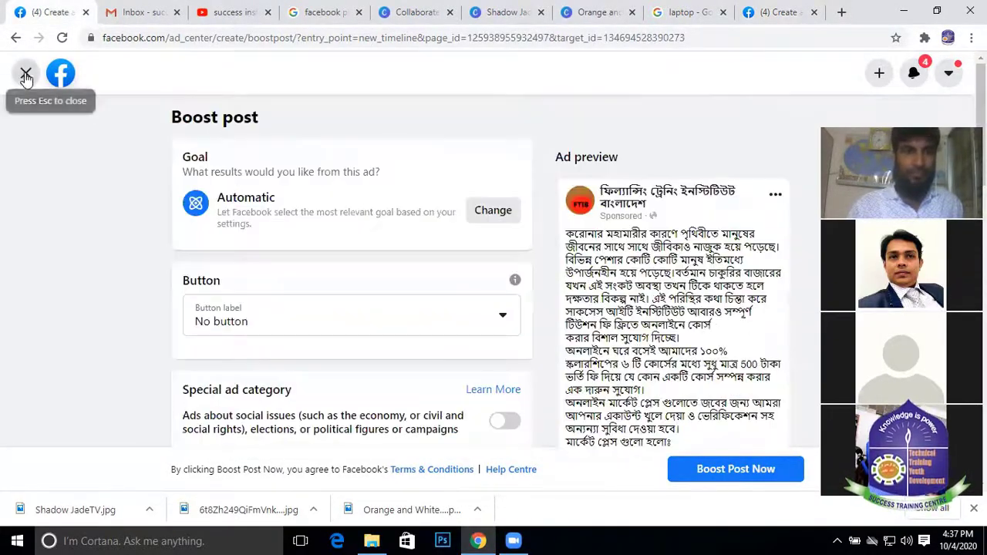
{"action": "left_click", "coordinate": [25, 75]}
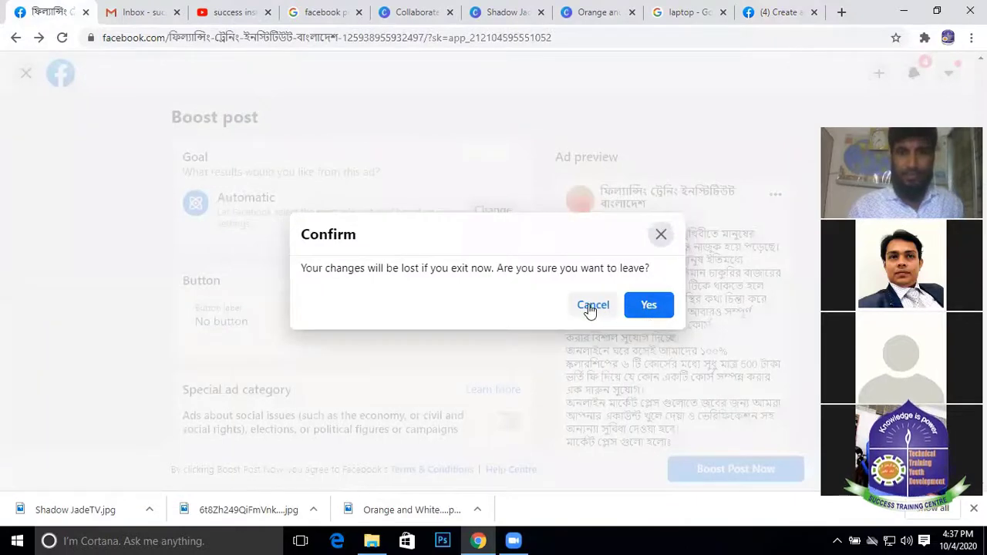
{"action": "left_click", "coordinate": [652, 308]}
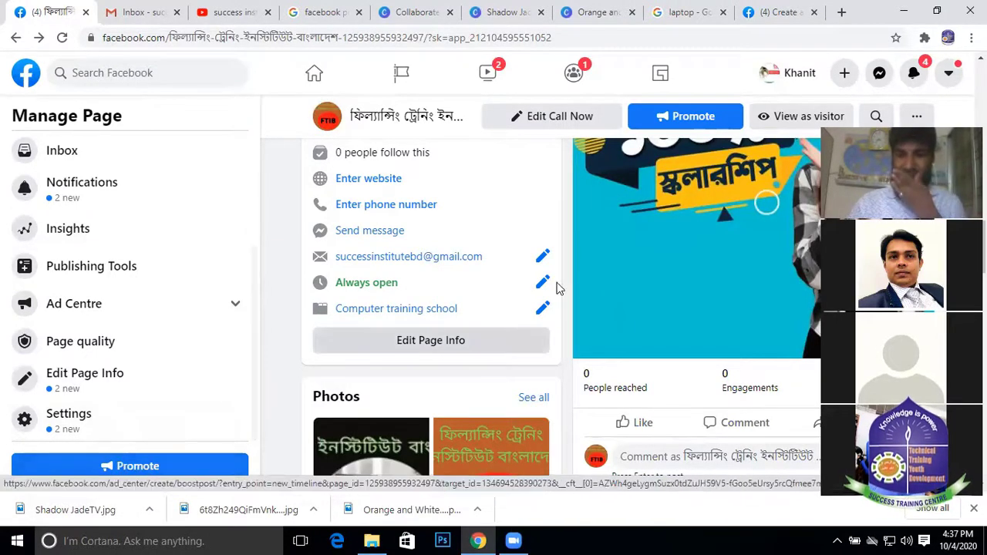
Open Promote from the Manage Page sidebar, keeping the current Page selected
{"action": "scroll", "coordinate": [683, 293], "scroll_direction": "down", "scroll_amount": 3}
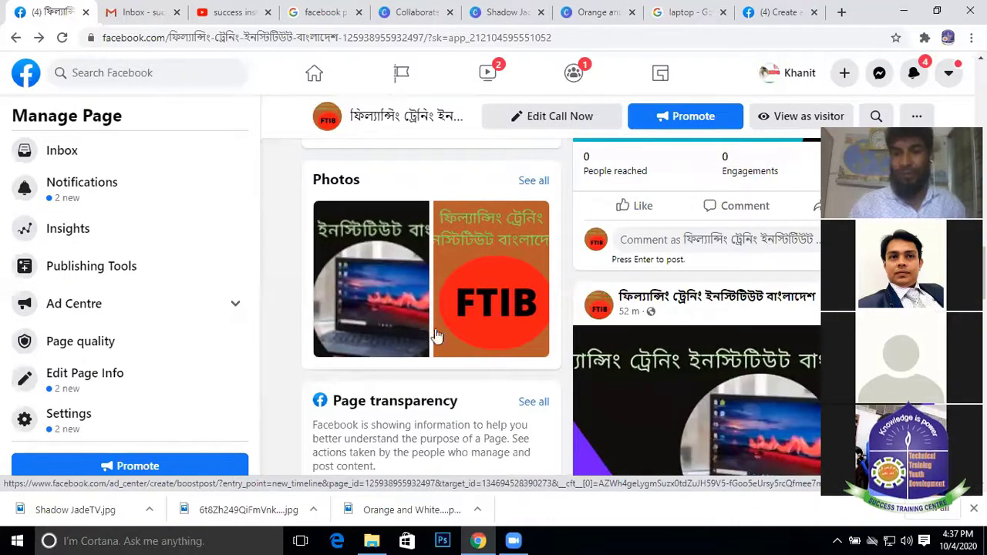
{"action": "left_click", "coordinate": [147, 469]}
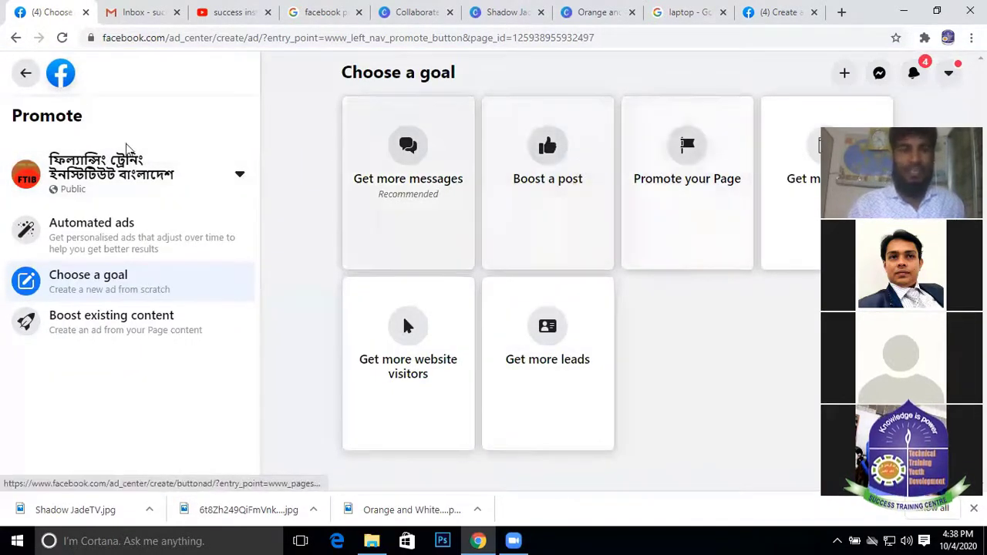
{"action": "left_click", "coordinate": [241, 177]}
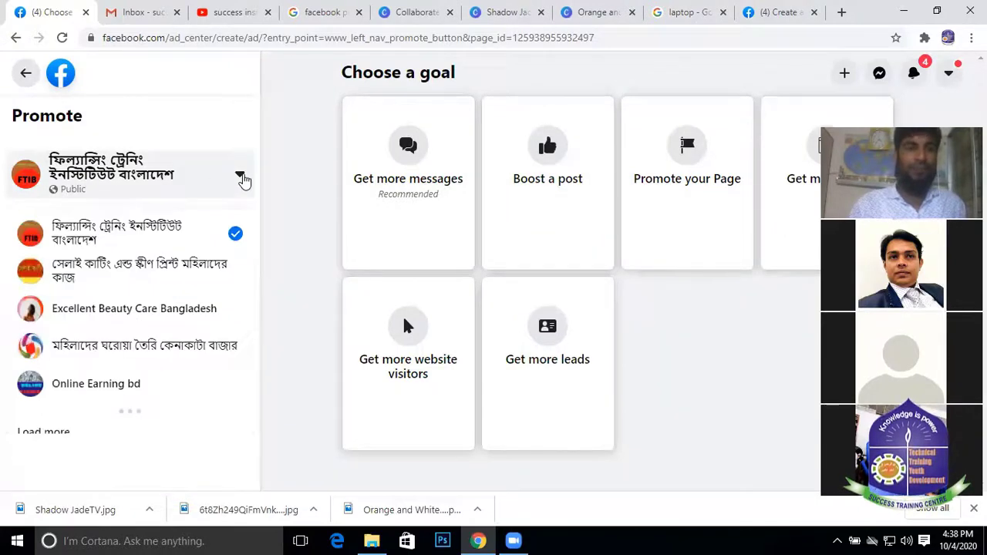
{"action": "left_click", "coordinate": [241, 177]}
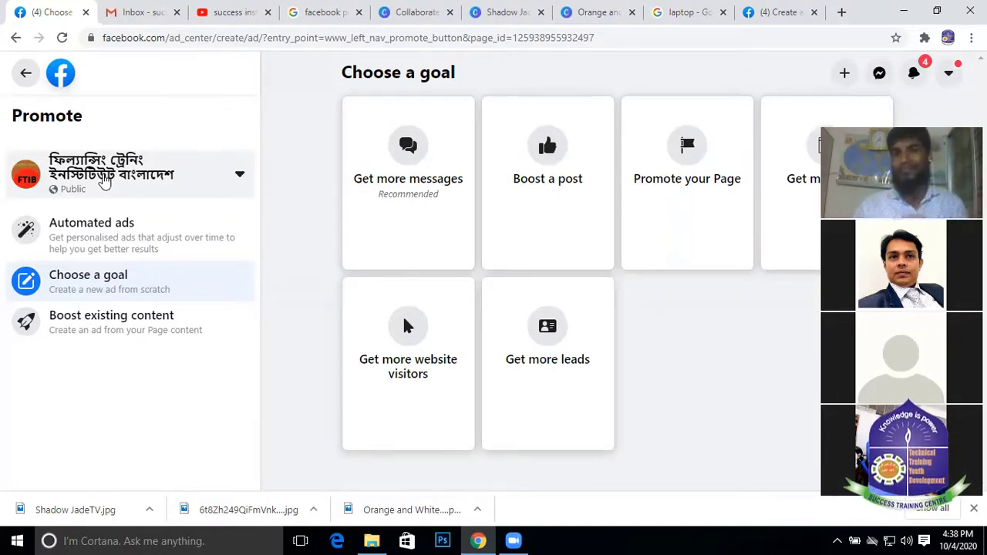
Review the Boost post draft's Send Message button and welcome message, then return to Choose a goal
{"action": "left_click", "coordinate": [777, 11]}
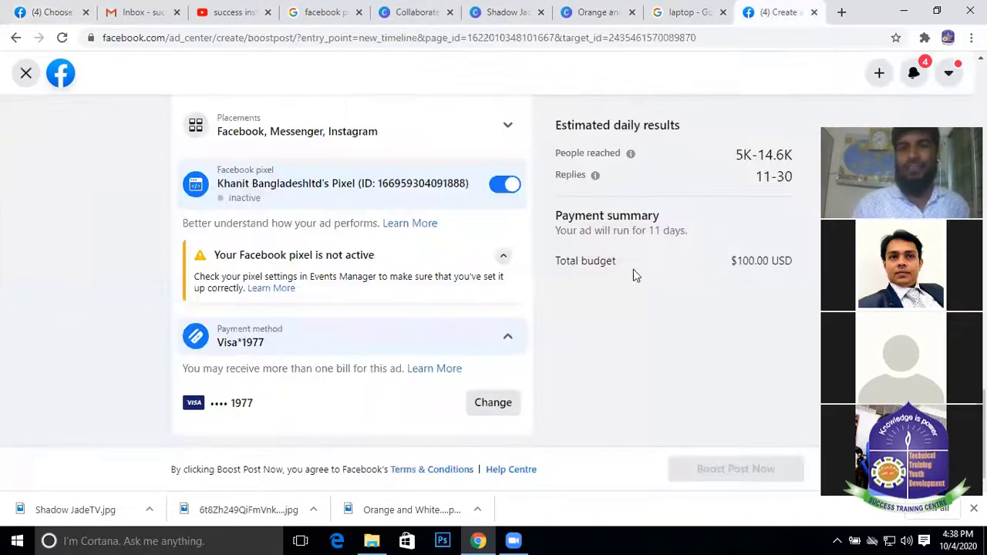
{"action": "scroll", "coordinate": [615, 282], "scroll_direction": "up", "scroll_amount": 15}
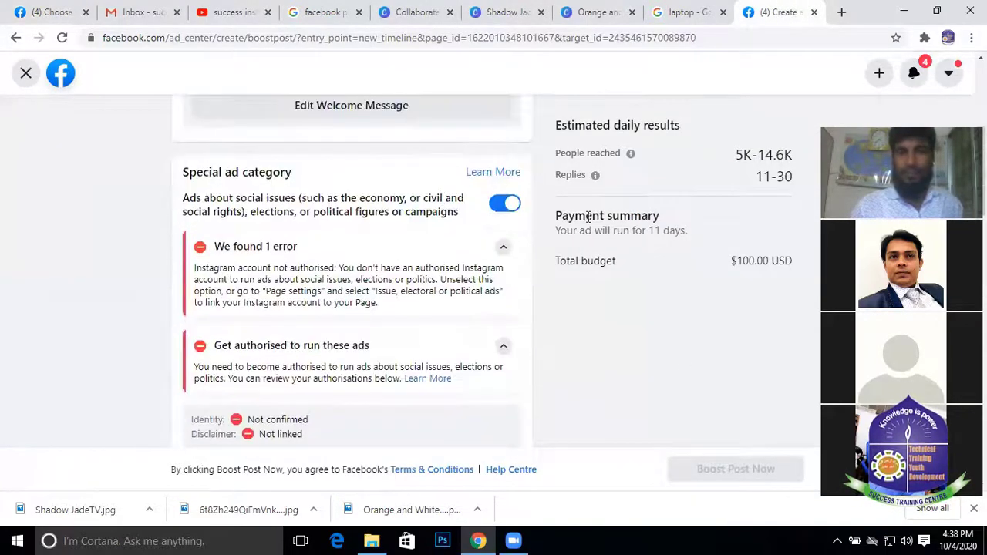
{"action": "scroll", "coordinate": [728, 176], "scroll_direction": "up", "scroll_amount": 2}
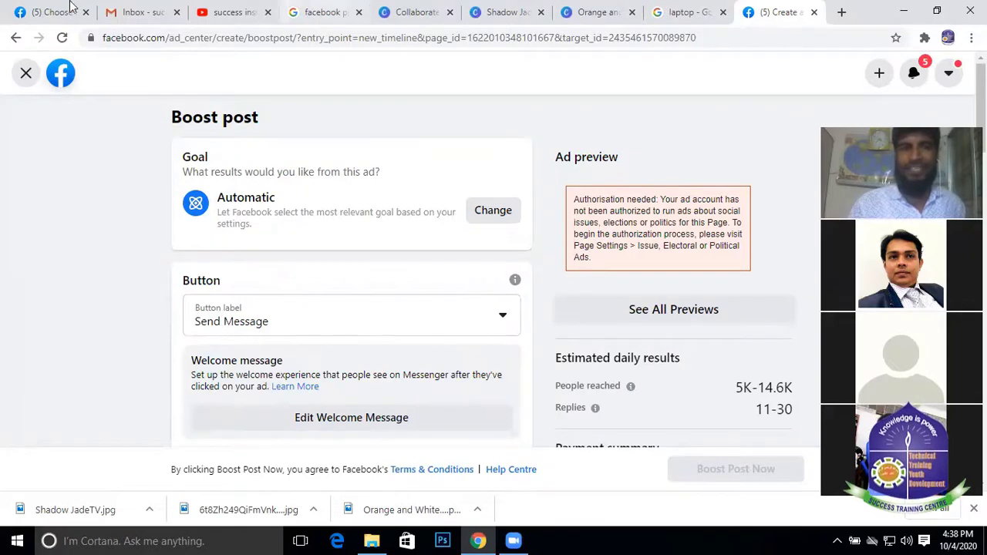
{"action": "left_click", "coordinate": [47, 12]}
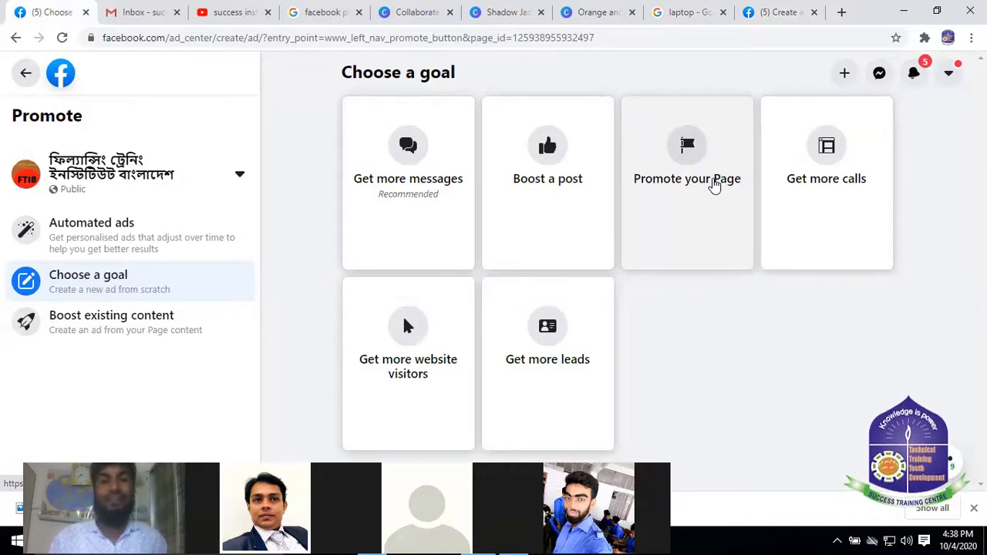
{"action": "left_click", "coordinate": [711, 182]}
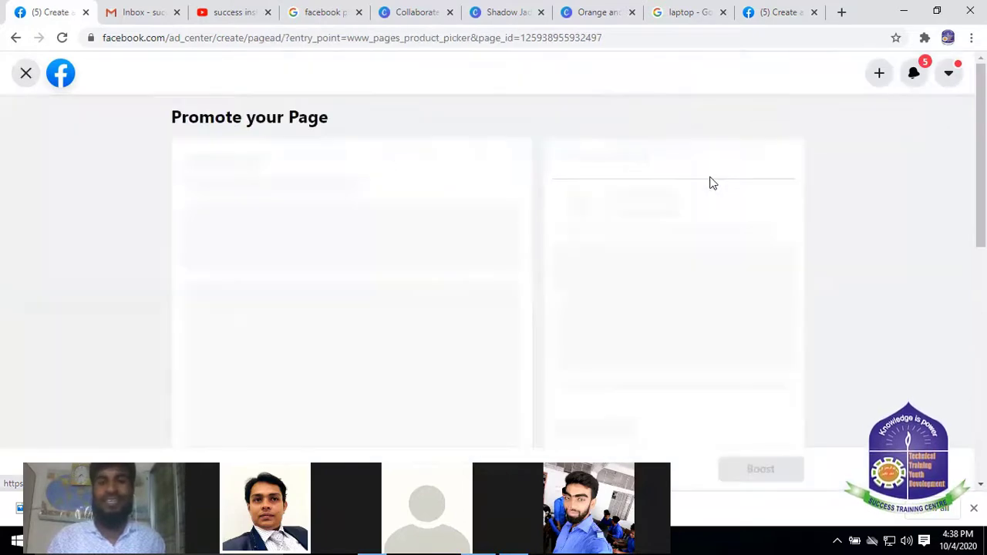
{"action": "scroll", "coordinate": [360, 336], "scroll_direction": "down", "scroll_amount": 2}
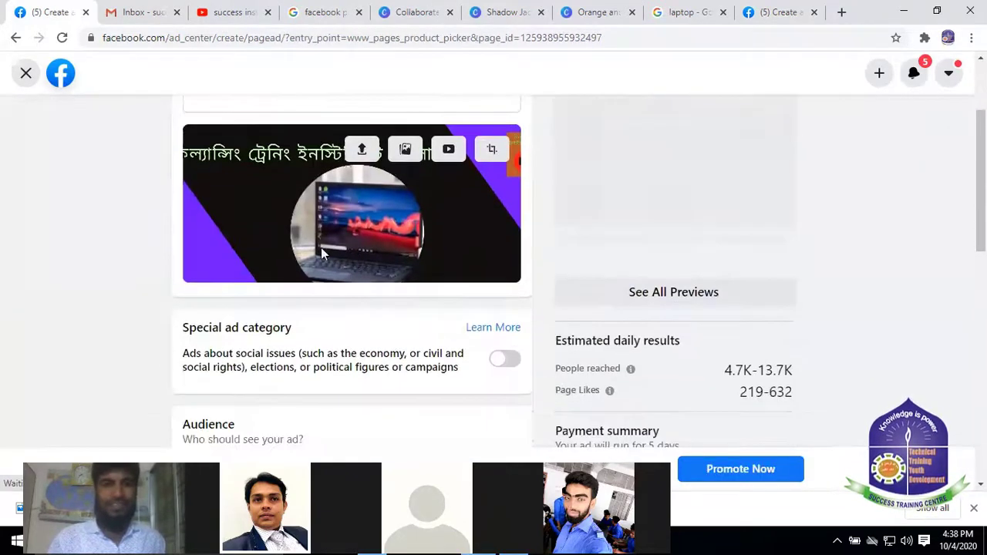
{"action": "scroll", "coordinate": [320, 248], "scroll_direction": "up", "scroll_amount": 2}
{"action": "scroll", "coordinate": [396, 203], "scroll_direction": "down", "scroll_amount": 3}
{"action": "scroll", "coordinate": [432, 236], "scroll_direction": "down", "scroll_amount": 5}
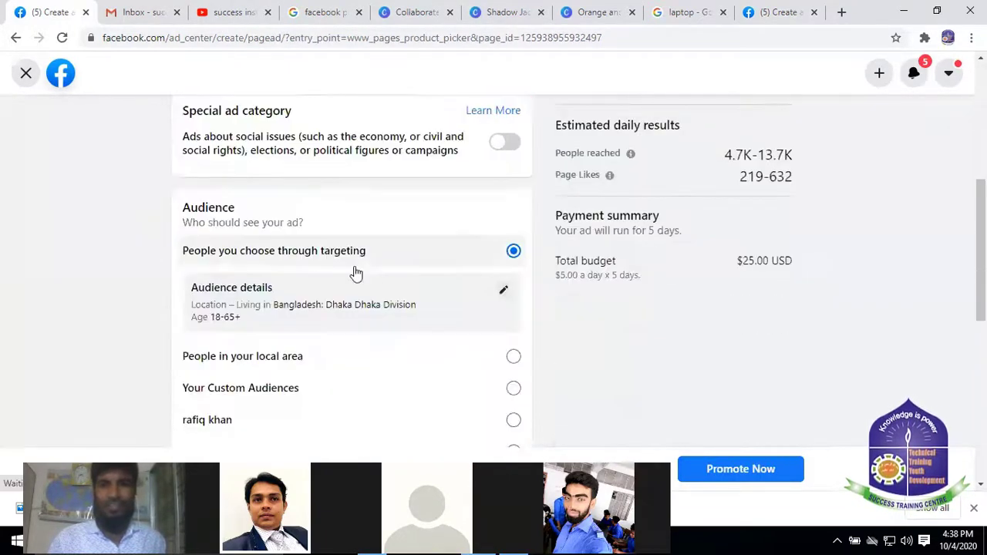
{"action": "scroll", "coordinate": [393, 115], "scroll_direction": "up", "scroll_amount": 3}
{"action": "scroll", "coordinate": [301, 187], "scroll_direction": "down", "scroll_amount": 3}
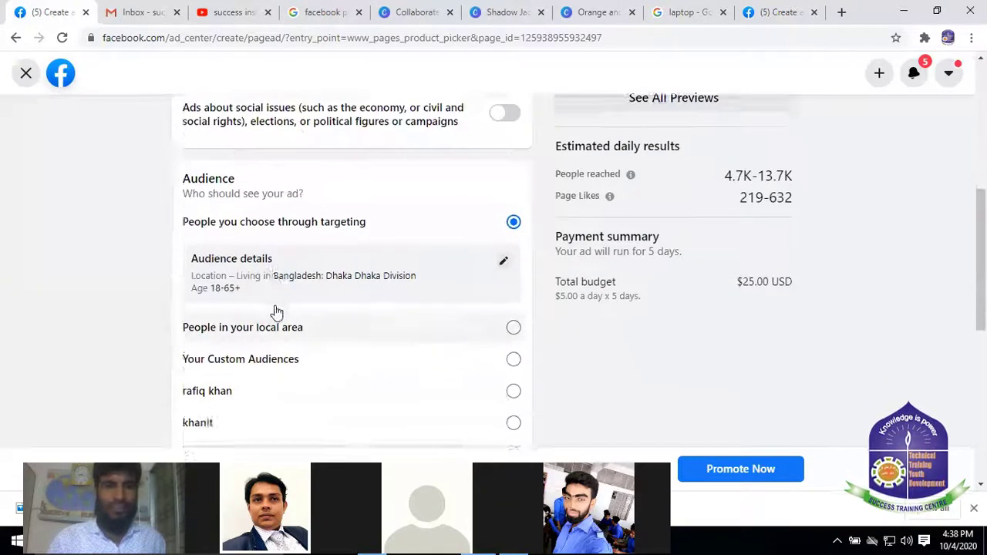
{"action": "scroll", "coordinate": [399, 263], "scroll_direction": "up", "scroll_amount": 3}
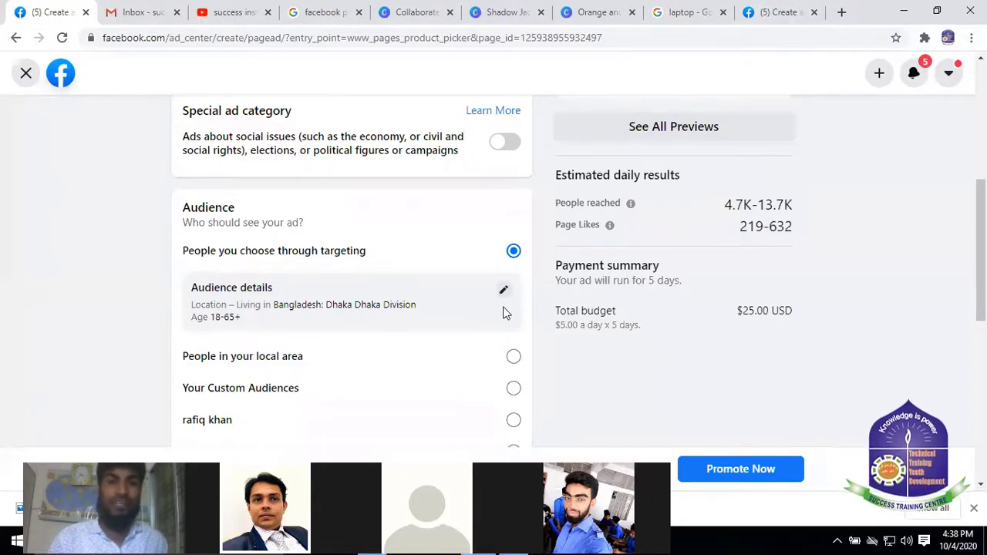
{"action": "scroll", "coordinate": [478, 303], "scroll_direction": "down", "scroll_amount": 4}
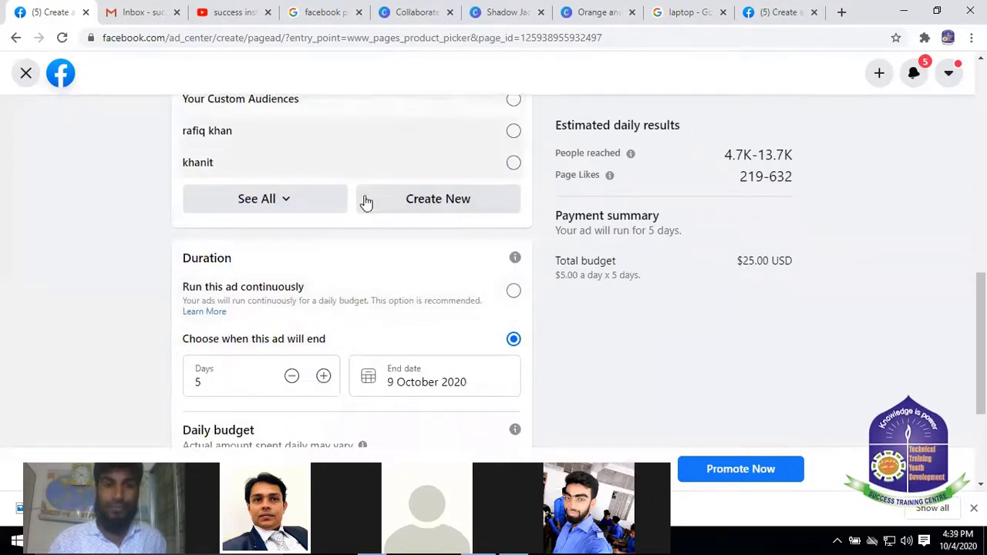
{"action": "scroll", "coordinate": [277, 236], "scroll_direction": "up", "scroll_amount": 1}
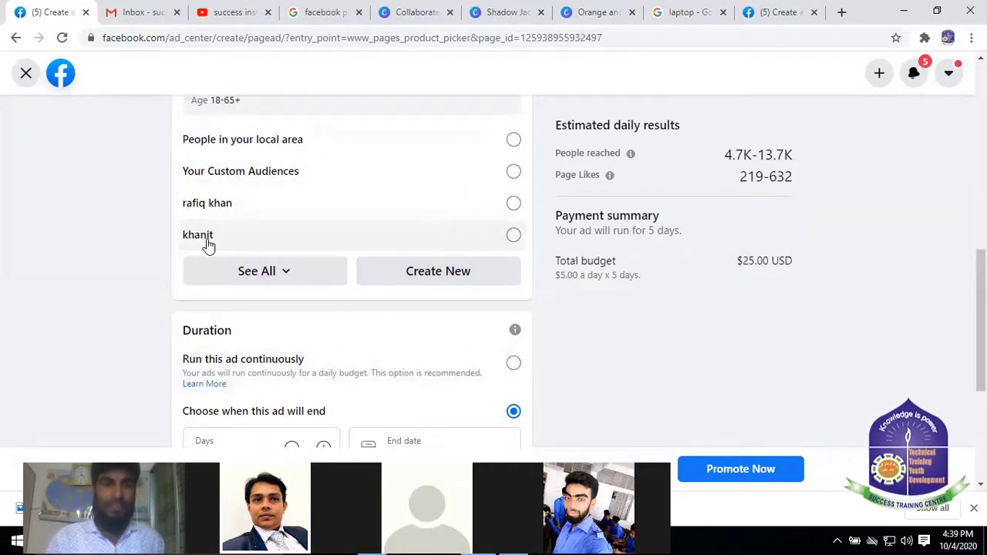
{"action": "scroll", "coordinate": [282, 235], "scroll_direction": "down", "scroll_amount": 2}
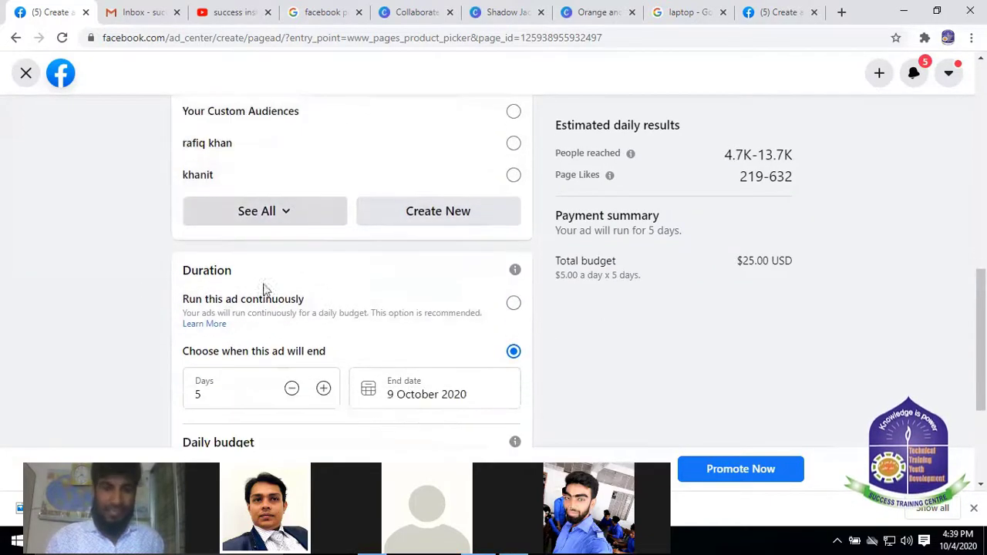
{"action": "scroll", "coordinate": [282, 266], "scroll_direction": "up", "scroll_amount": 2}
{"action": "scroll", "coordinate": [311, 316], "scroll_direction": "down", "scroll_amount": 1}
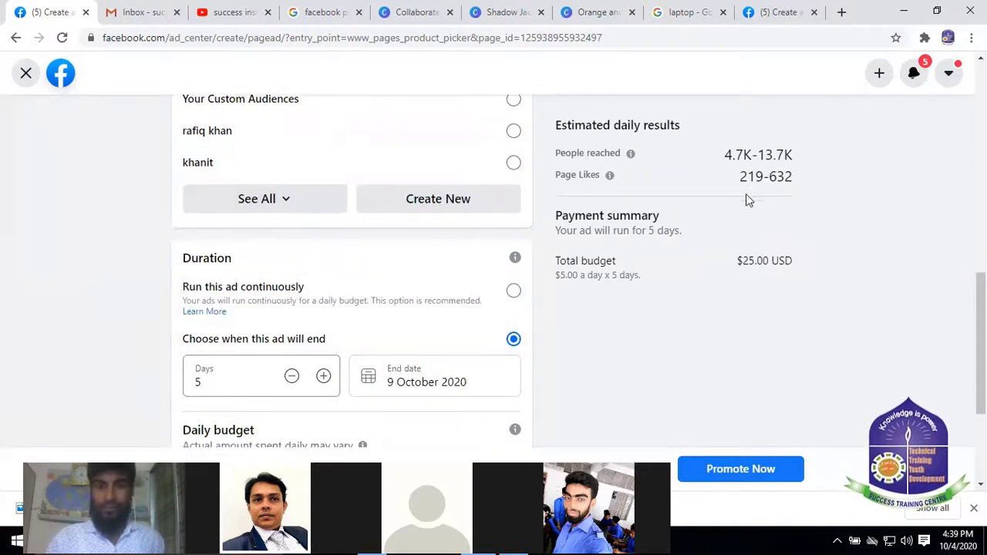
{"action": "scroll", "coordinate": [489, 226], "scroll_direction": "down", "scroll_amount": 1}
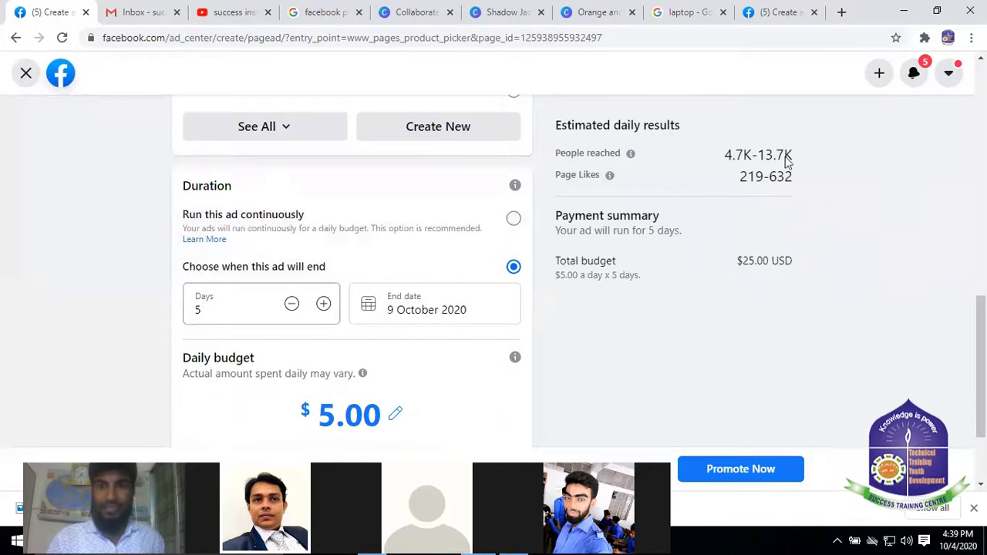
{"action": "scroll", "coordinate": [413, 258], "scroll_direction": "down", "scroll_amount": 2}
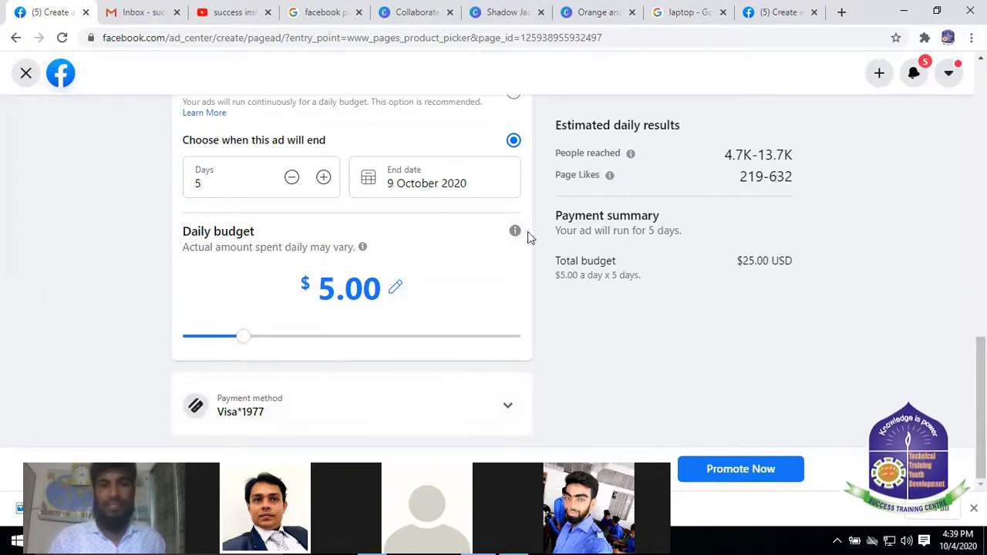
{"action": "scroll", "coordinate": [425, 231], "scroll_direction": "up", "scroll_amount": 8}
{"action": "scroll", "coordinate": [699, 416], "scroll_direction": "down", "scroll_amount": 4}
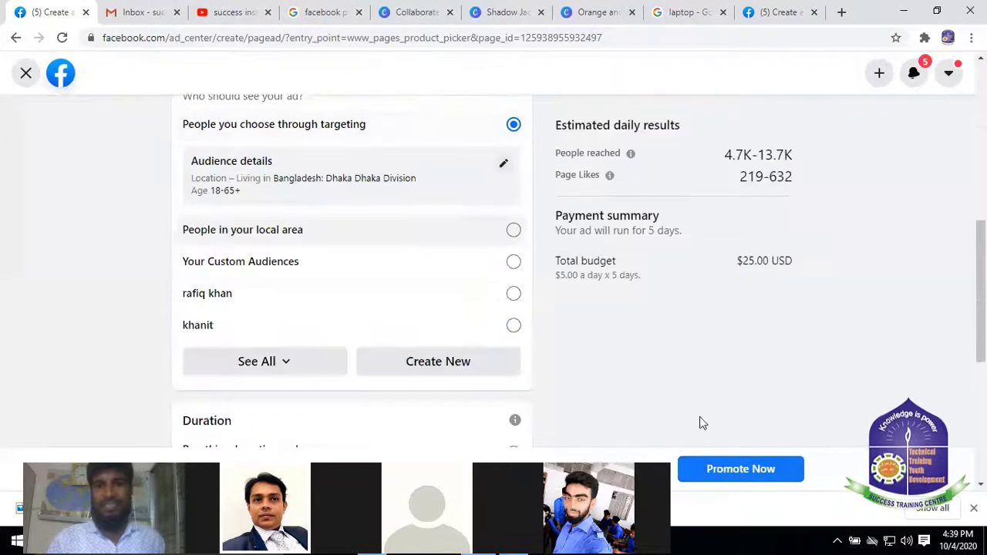
{"action": "left_click", "coordinate": [769, 472]}
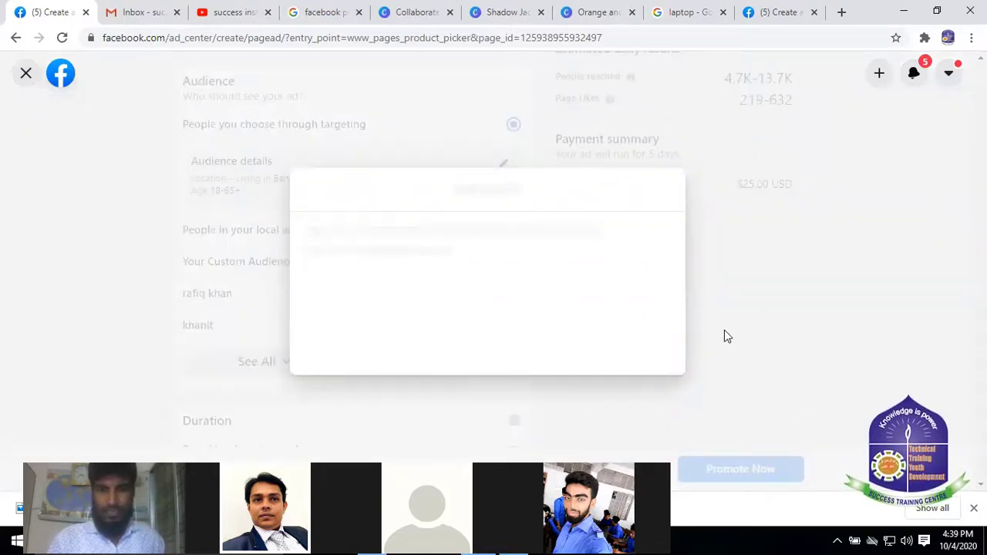
{"action": "scroll", "coordinate": [478, 308], "scroll_direction": "down", "scroll_amount": 2}
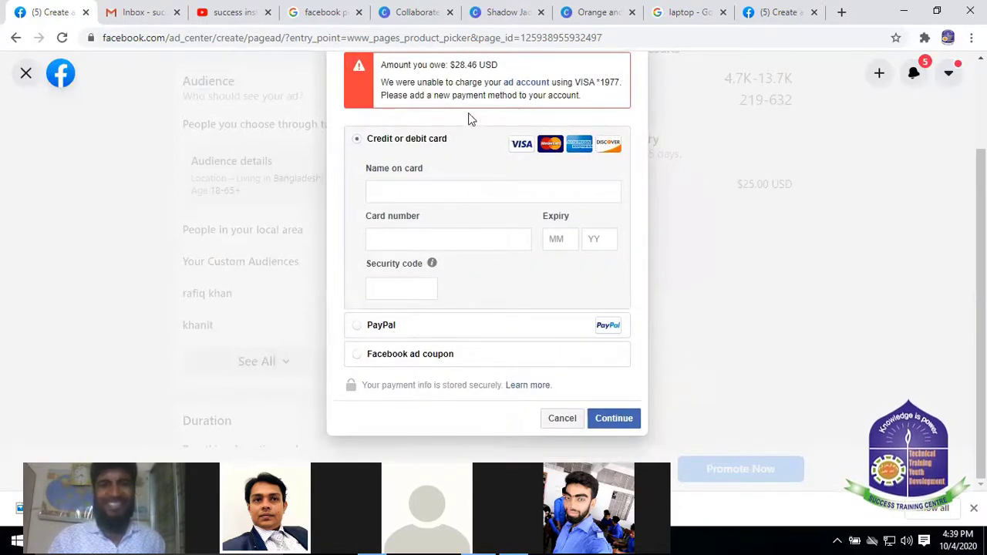
{"action": "left_click", "coordinate": [565, 422]}
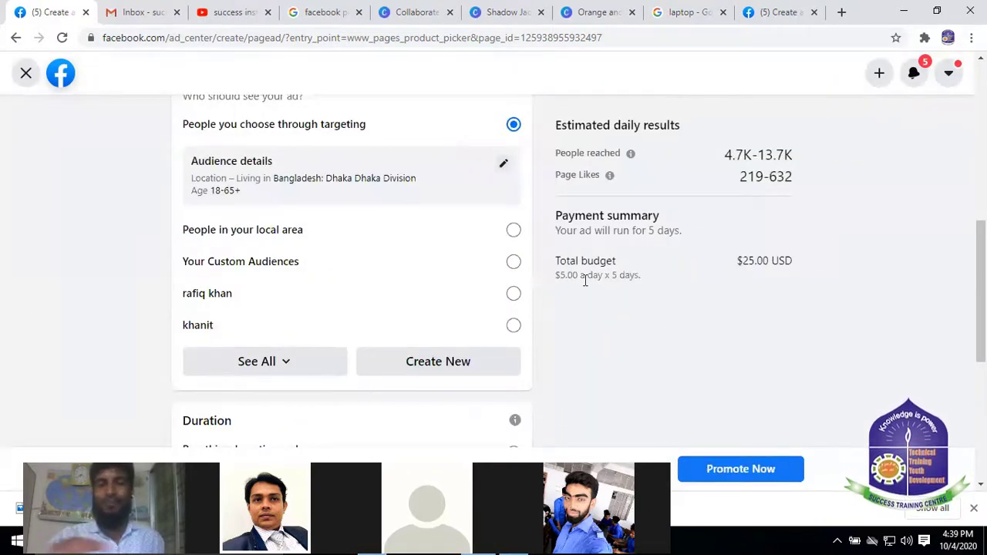
{"action": "scroll", "coordinate": [509, 251], "scroll_direction": "down", "scroll_amount": 1}
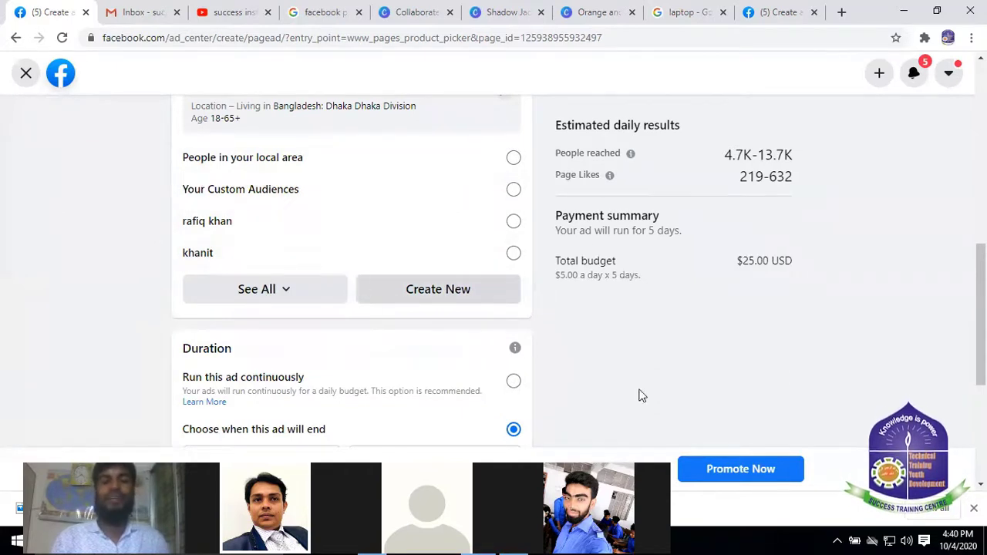
Leave the Promote your Page draft and confirm discarding its unsaved changes
{"action": "left_click", "coordinate": [16, 38]}
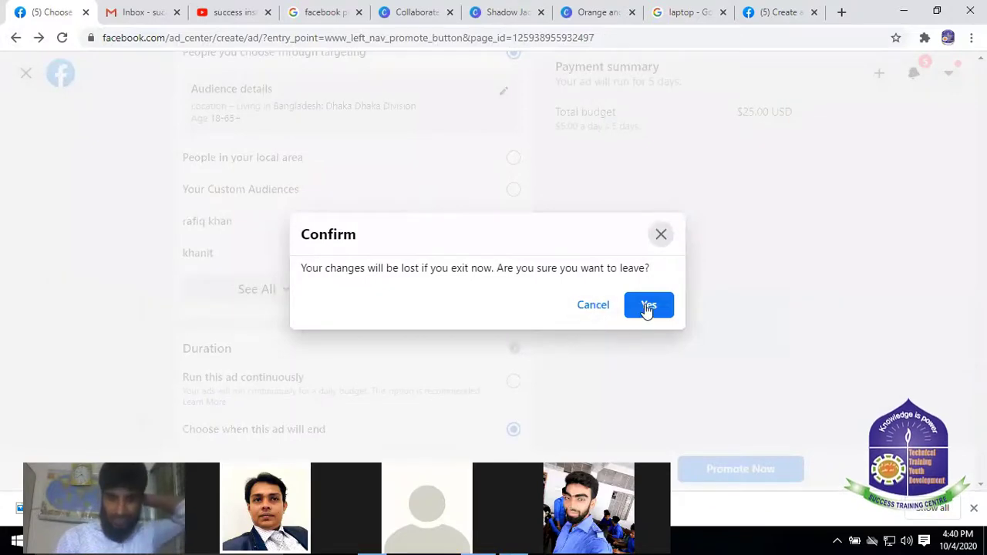
{"action": "left_click", "coordinate": [646, 310]}
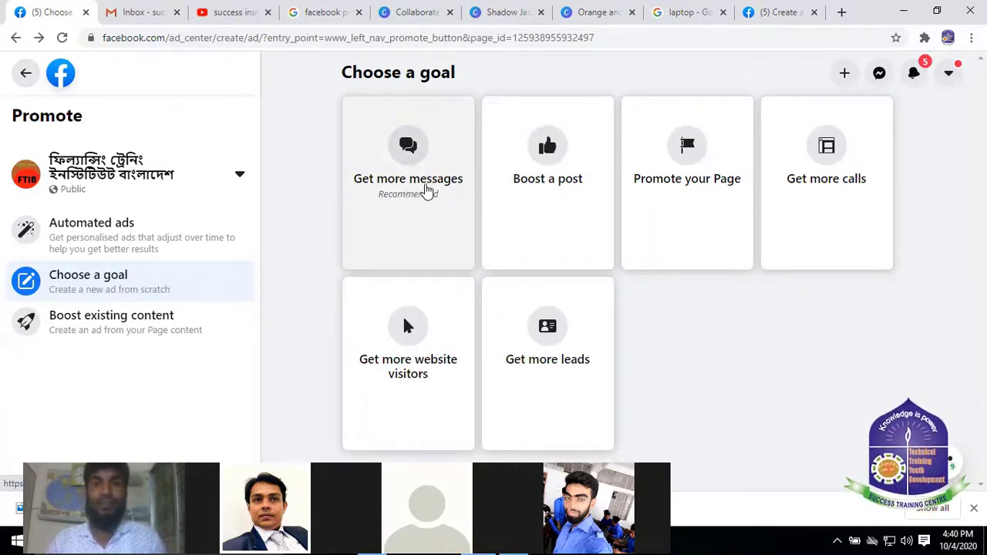
Open a new Get more messages ad draft, look over its form, then return to the Boost post draft
{"action": "left_click", "coordinate": [425, 189]}
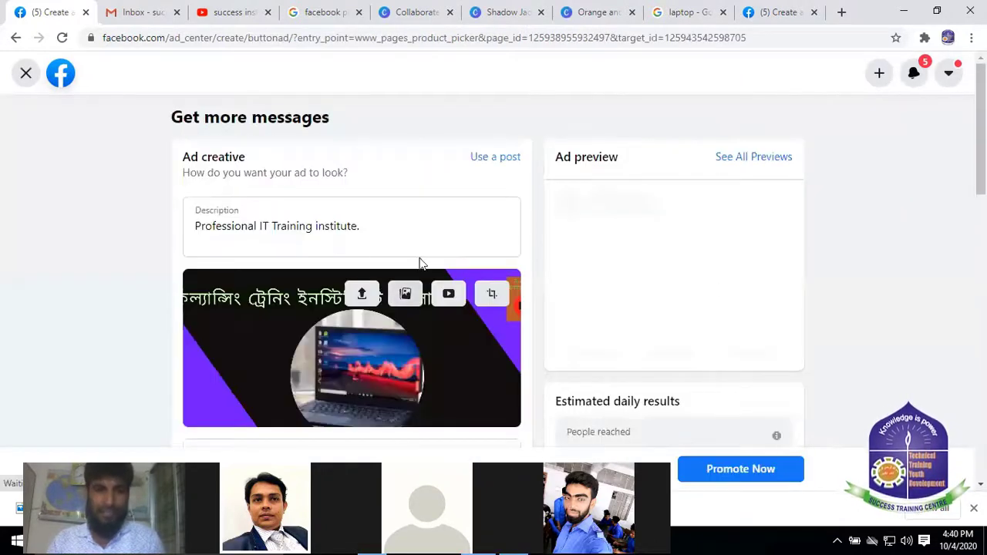
{"action": "scroll", "coordinate": [455, 236], "scroll_direction": "down", "scroll_amount": 4}
{"action": "scroll", "coordinate": [455, 238], "scroll_direction": "up", "scroll_amount": 3}
{"action": "scroll", "coordinate": [467, 211], "scroll_direction": "up", "scroll_amount": 1}
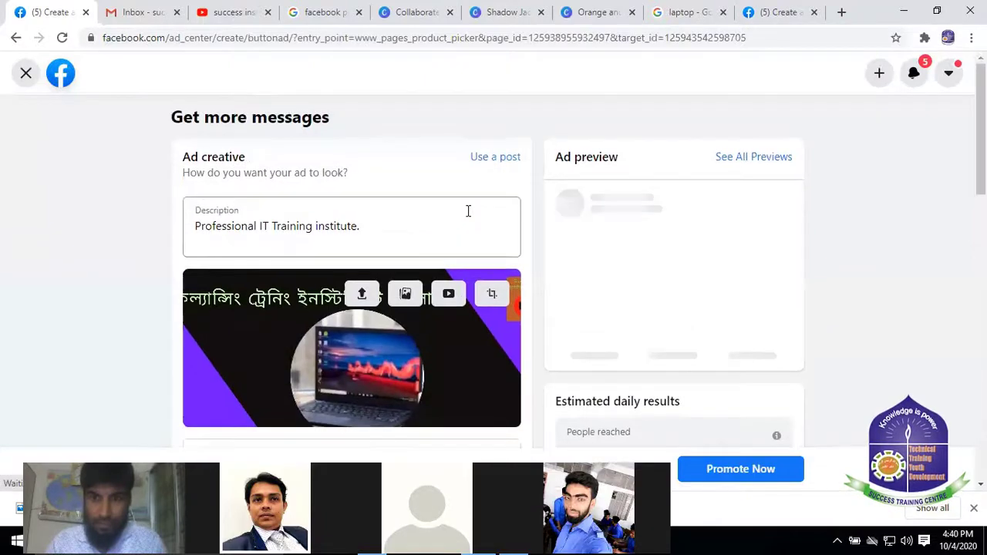
{"action": "scroll", "coordinate": [467, 211], "scroll_direction": "down", "scroll_amount": 5}
{"action": "scroll", "coordinate": [468, 214], "scroll_direction": "down", "scroll_amount": 5}
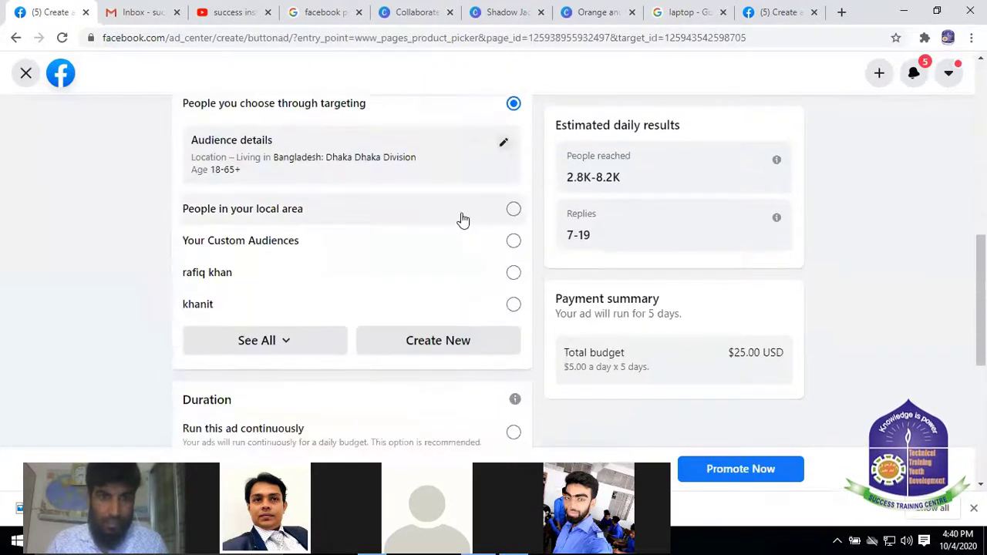
{"action": "scroll", "coordinate": [462, 220], "scroll_direction": "up", "scroll_amount": 5}
{"action": "scroll", "coordinate": [461, 221], "scroll_direction": "up", "scroll_amount": 1}
{"action": "scroll", "coordinate": [432, 228], "scroll_direction": "down", "scroll_amount": 5}
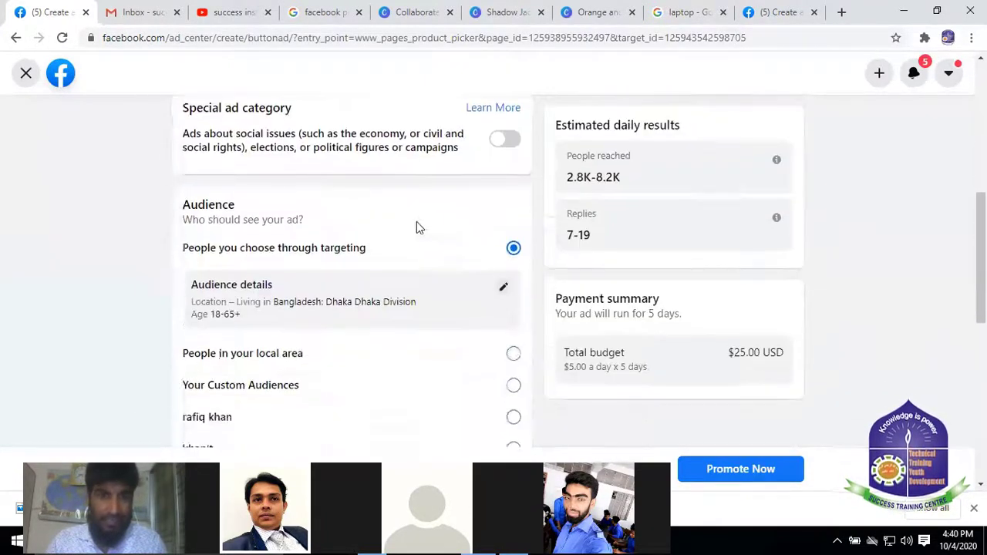
{"action": "scroll", "coordinate": [432, 237], "scroll_direction": "down", "scroll_amount": 1}
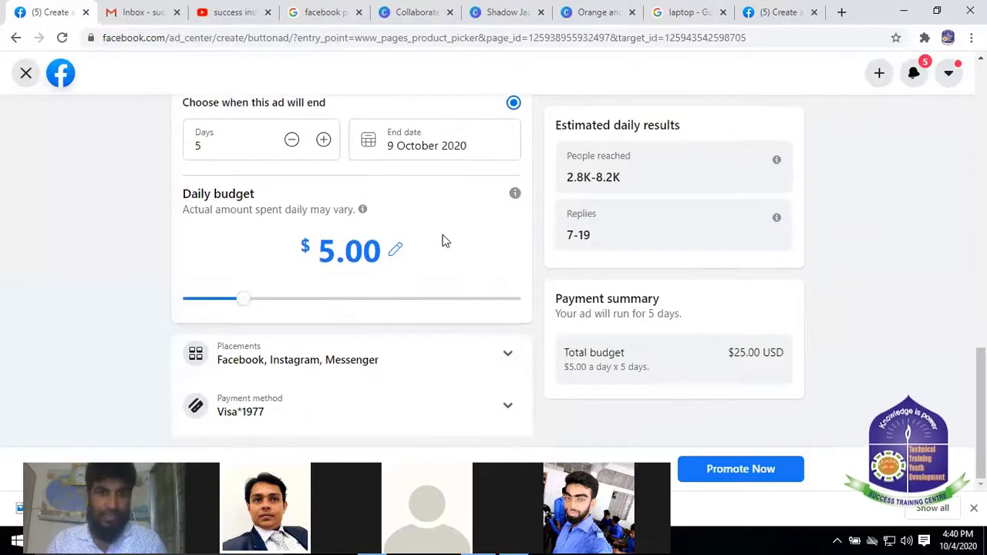
{"action": "scroll", "coordinate": [442, 241], "scroll_direction": "up", "scroll_amount": 5}
{"action": "left_click", "coordinate": [786, 9]}
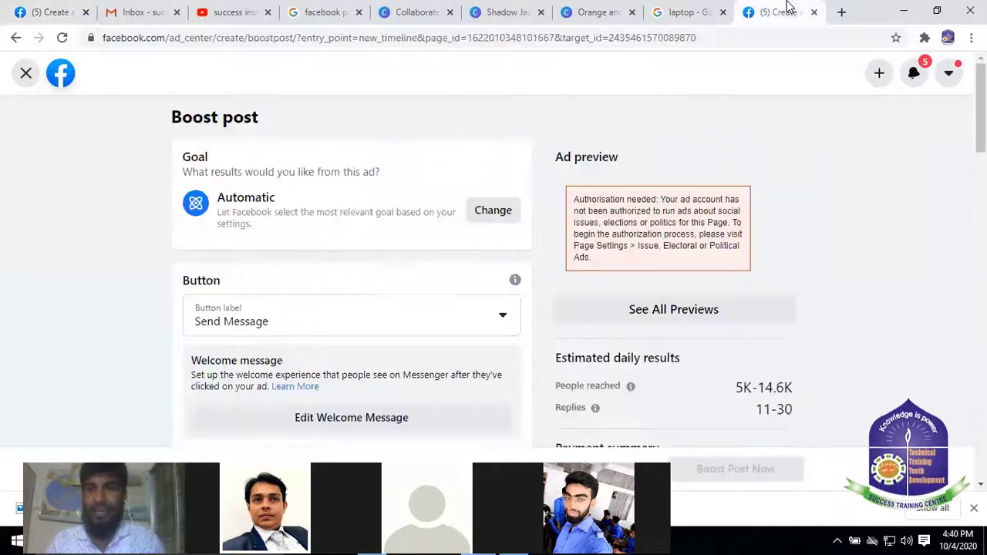
Change the boost goal from Automatic to Get more messages and save it
{"action": "left_click", "coordinate": [495, 214]}
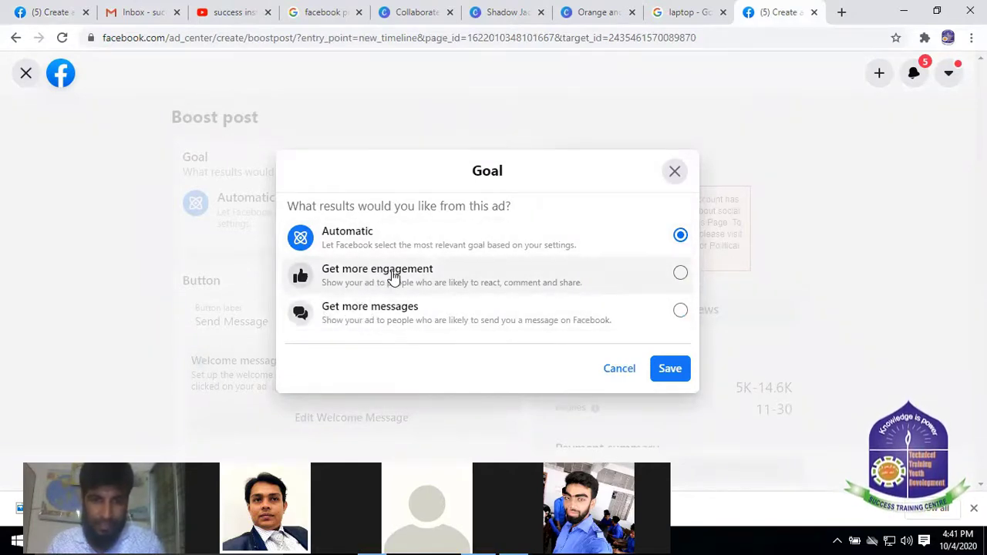
{"action": "left_click", "coordinate": [681, 276]}
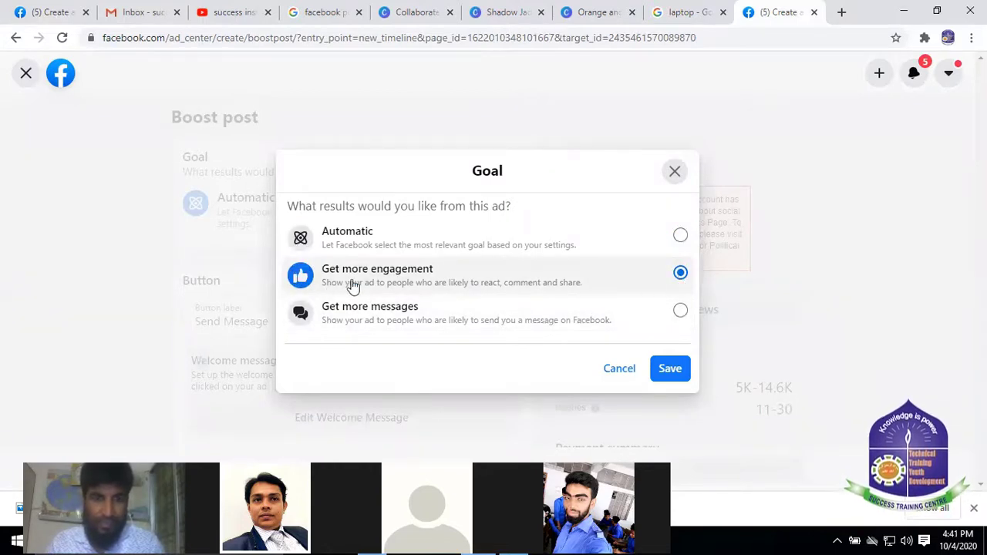
{"action": "left_click", "coordinate": [400, 316]}
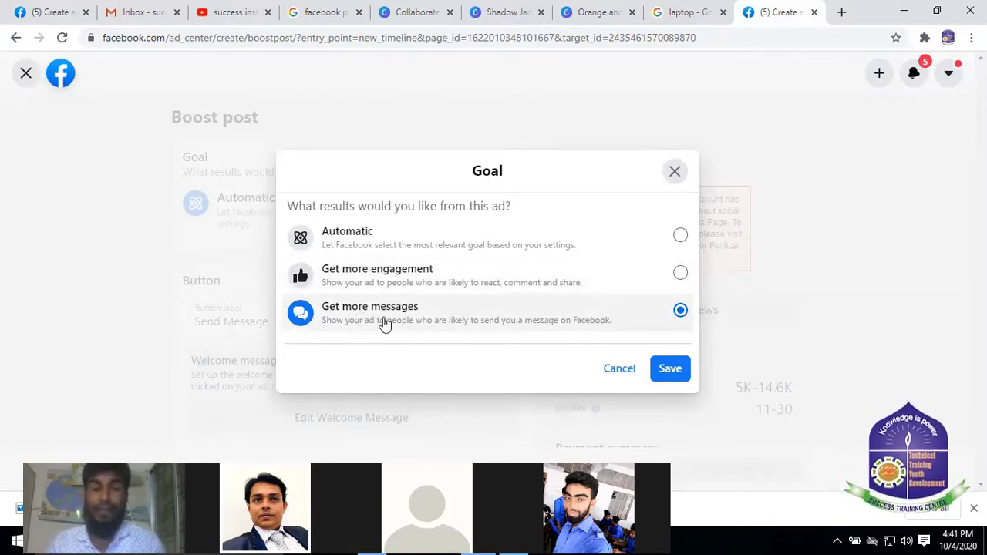
{"action": "left_click", "coordinate": [670, 369]}
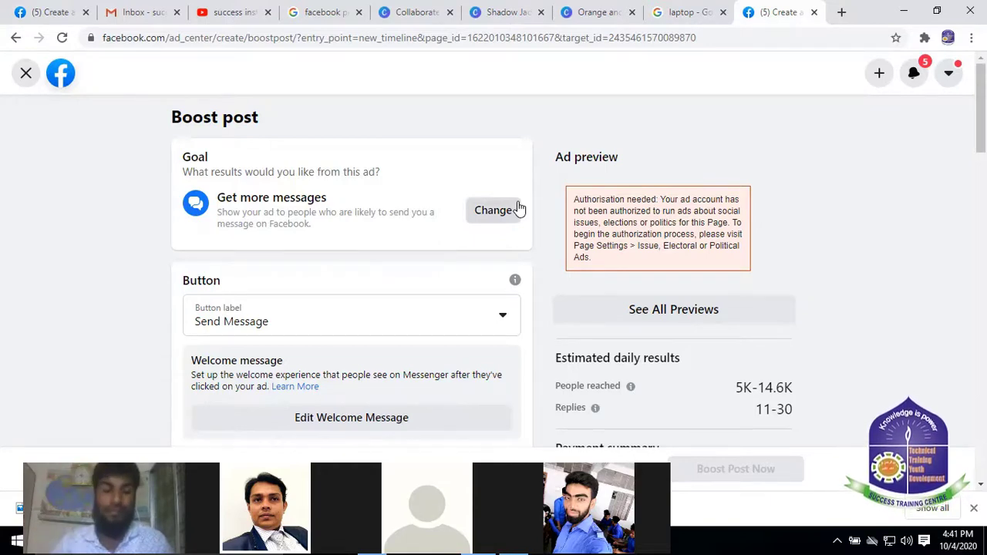
Glance over the Get more messages ad draft, then go back to the Boost post draft
{"action": "left_click", "coordinate": [68, 10]}
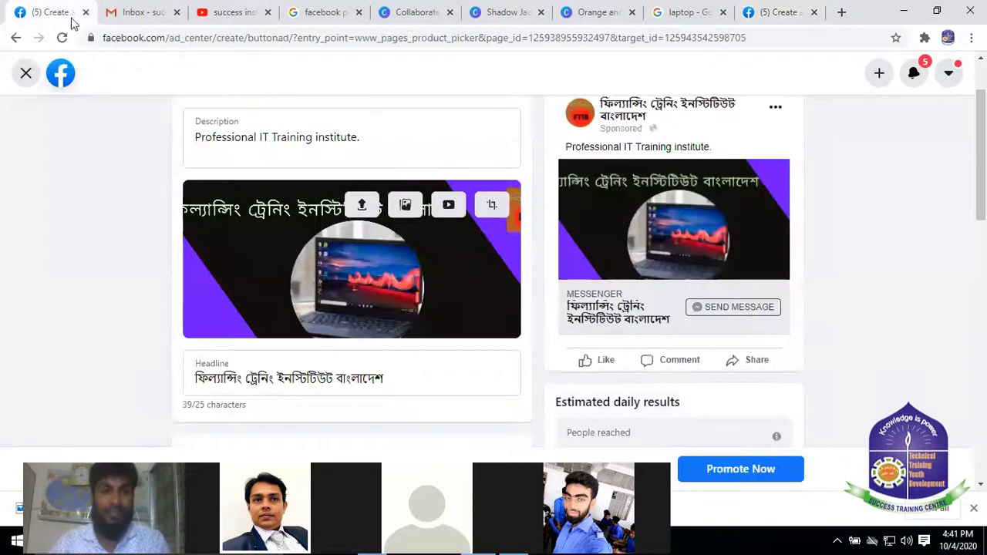
{"action": "scroll", "coordinate": [524, 162], "scroll_direction": "down", "scroll_amount": 2}
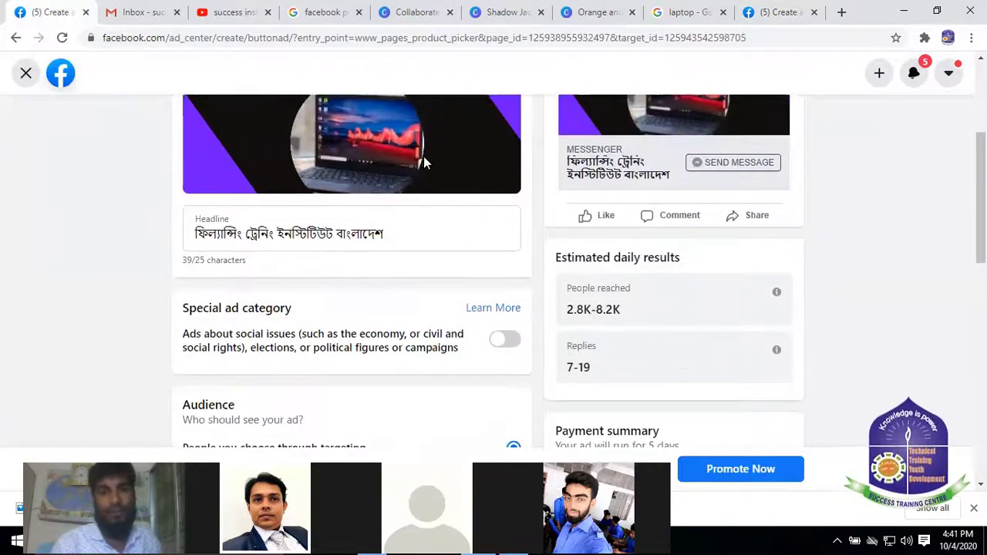
{"action": "scroll", "coordinate": [409, 158], "scroll_direction": "up", "scroll_amount": 3}
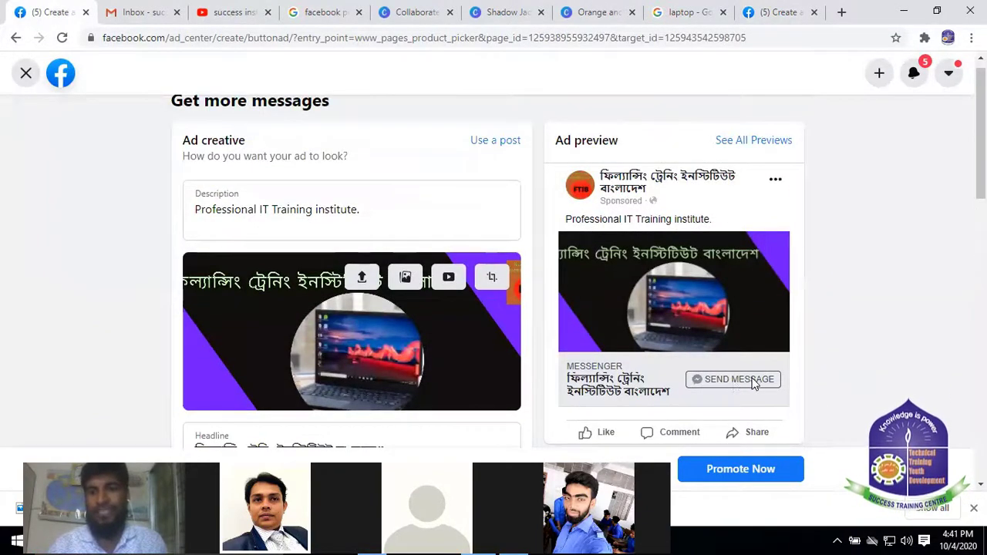
{"action": "scroll", "coordinate": [370, 257], "scroll_direction": "down", "scroll_amount": 4}
{"action": "scroll", "coordinate": [851, 94], "scroll_direction": "up", "scroll_amount": 4}
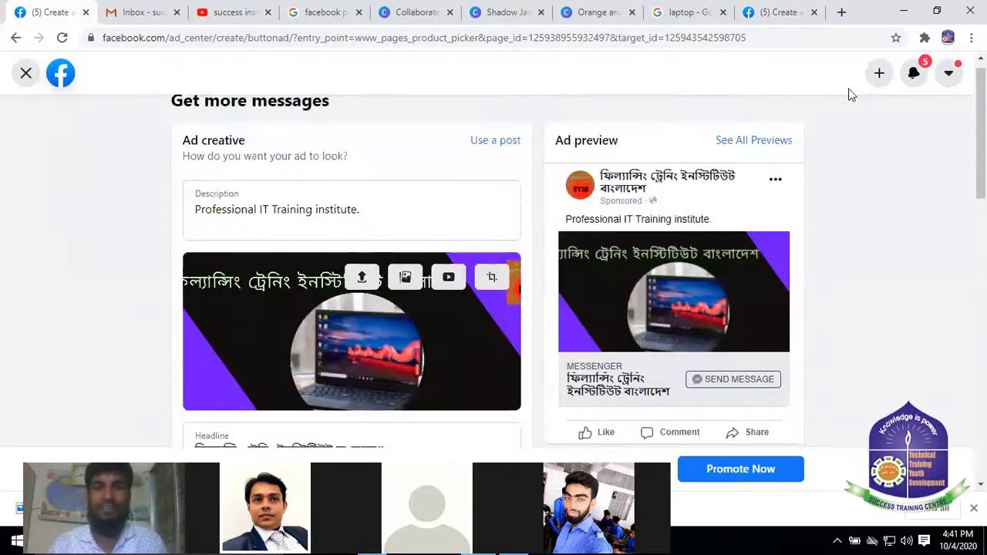
{"action": "left_click", "coordinate": [776, 17]}
Try Send WhatsApp Message as the button label, then revert it to Send Message
{"action": "scroll", "coordinate": [462, 242], "scroll_direction": "down", "scroll_amount": 2}
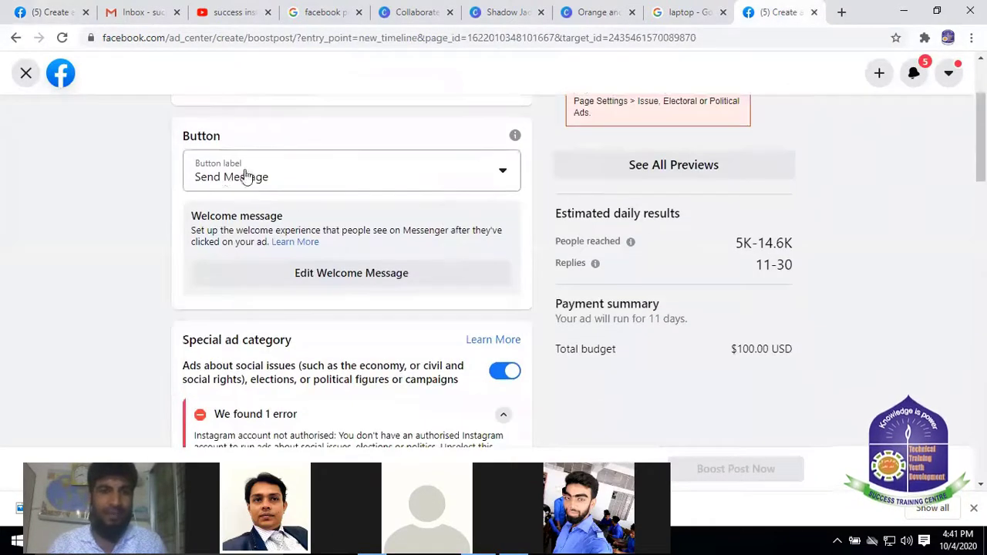
{"action": "left_click", "coordinate": [493, 172]}
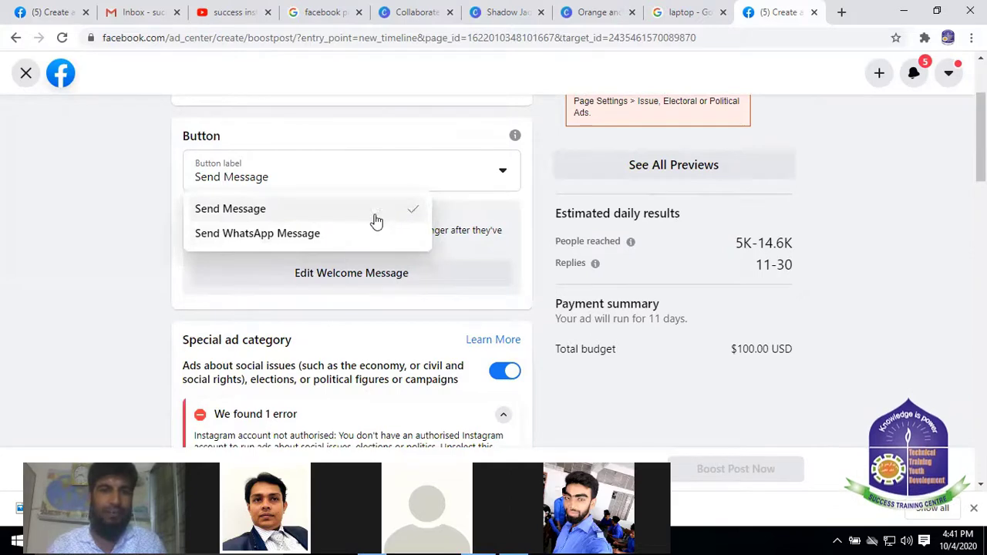
{"action": "left_click", "coordinate": [292, 235]}
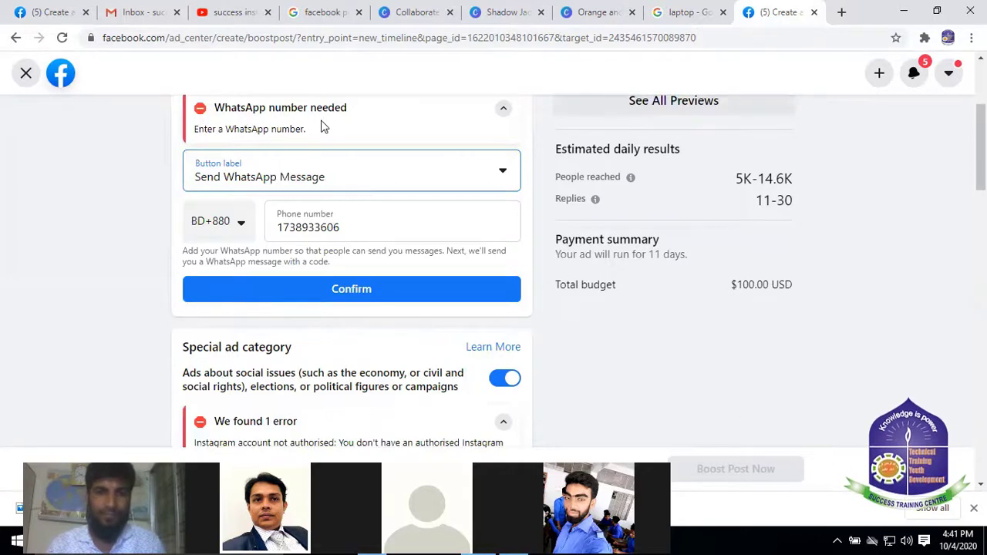
{"action": "left_click", "coordinate": [417, 185]}
{"action": "left_click", "coordinate": [403, 143]}
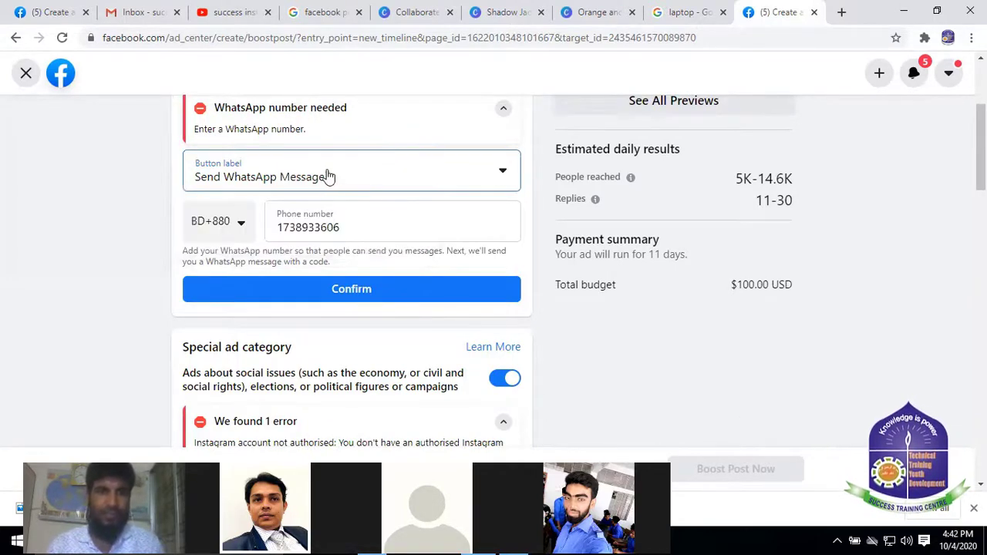
{"action": "left_click", "coordinate": [327, 177]}
{"action": "left_click", "coordinate": [231, 207]}
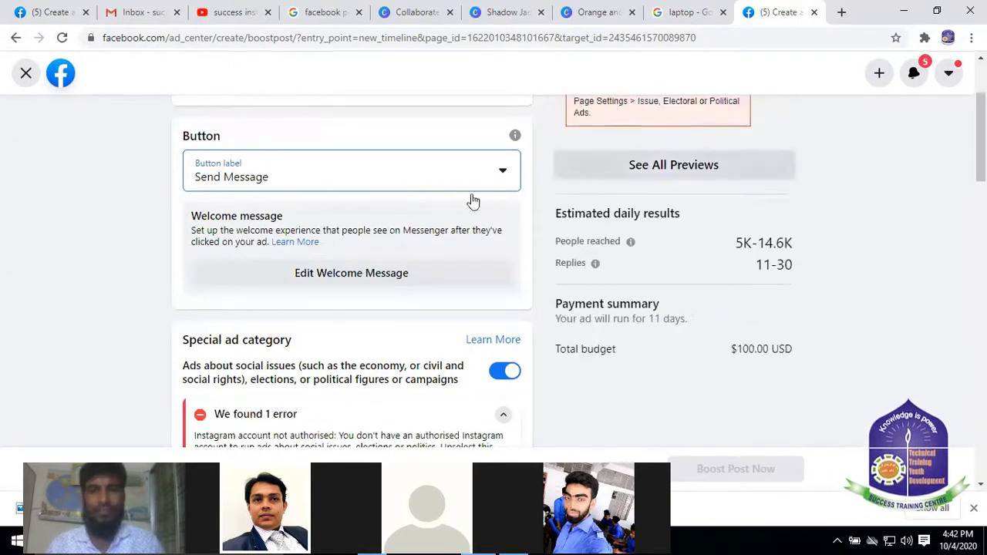
{"action": "scroll", "coordinate": [747, 147], "scroll_direction": "up", "scroll_amount": 1}
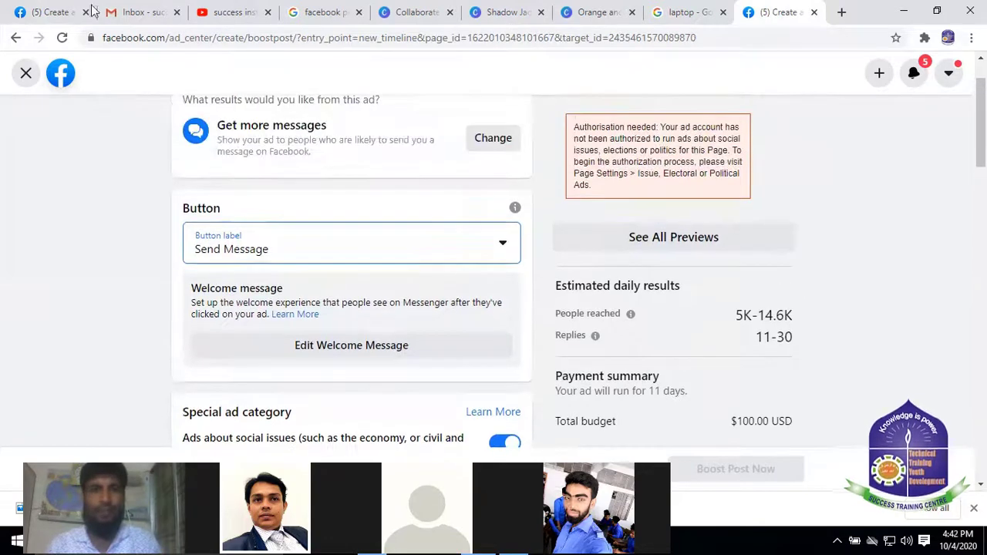
In the Get more messages draft, select the 'Professional IT Training institute' Description text
{"action": "left_click", "coordinate": [57, 11]}
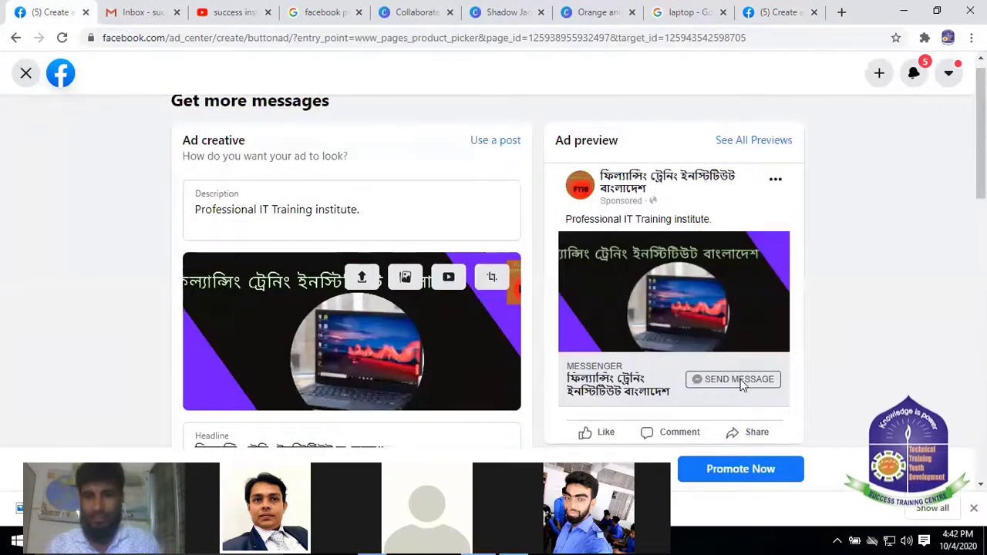
{"action": "scroll", "coordinate": [717, 247], "scroll_direction": "down", "scroll_amount": 3}
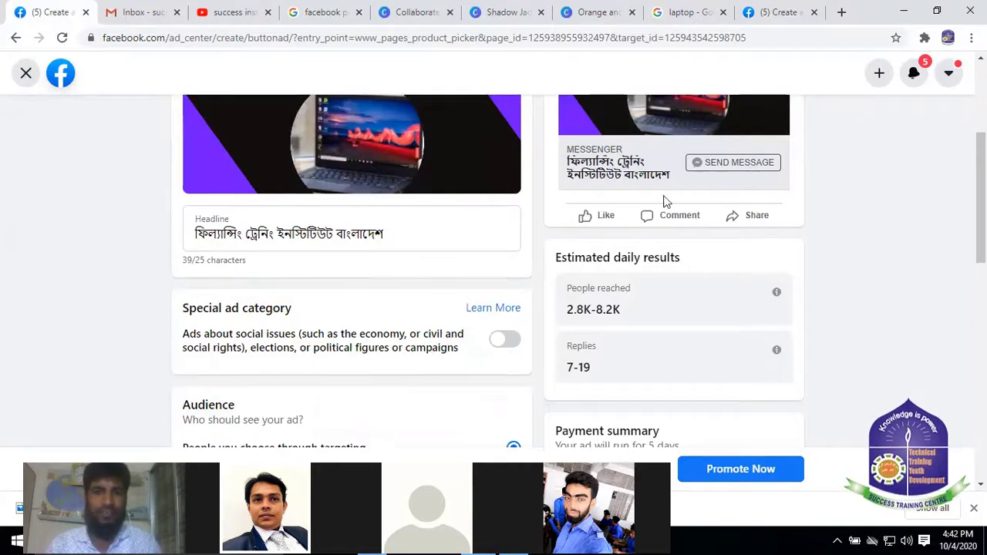
{"action": "scroll", "coordinate": [650, 239], "scroll_direction": "up", "scroll_amount": 3}
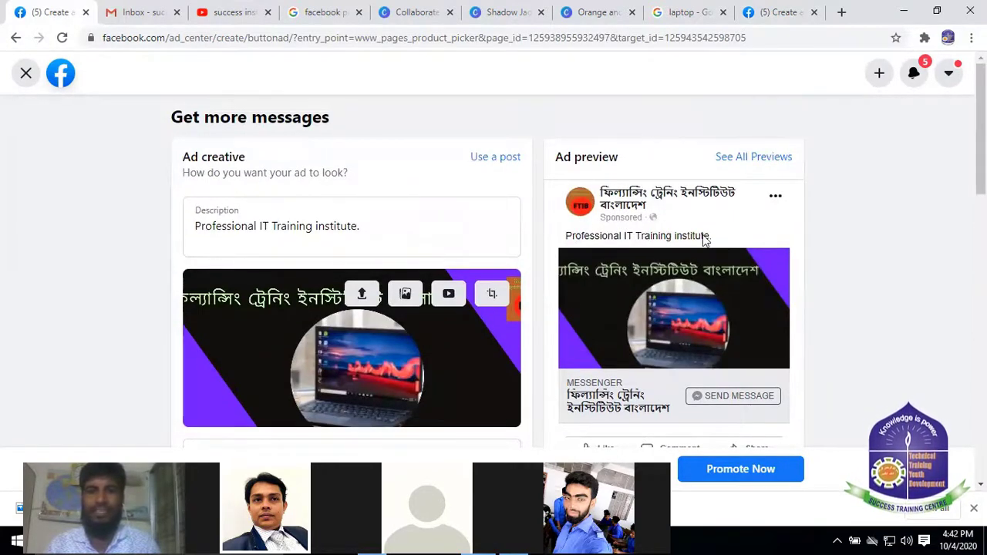
{"action": "left_click_drag", "start_coordinate": [370, 224], "coordinate": [2, 252]}
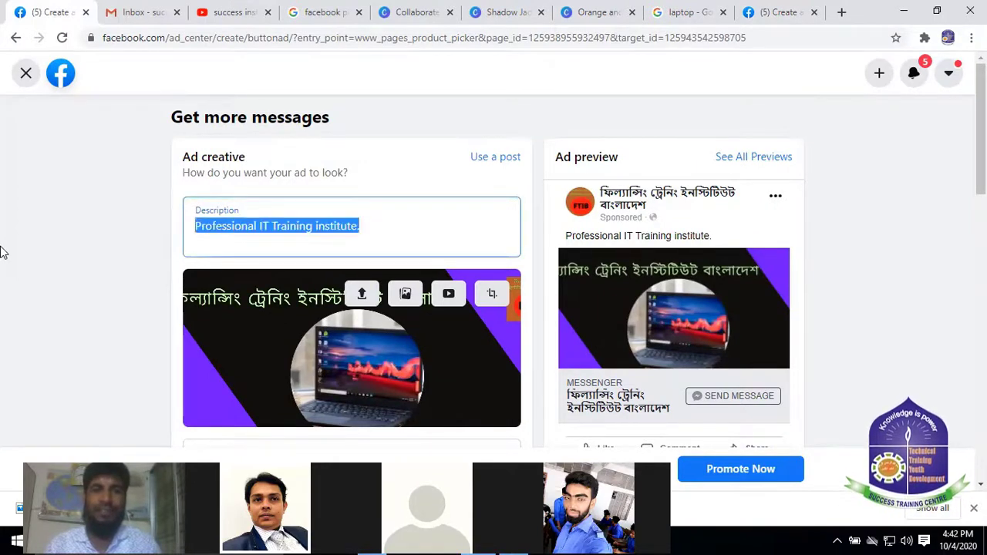
{"action": "scroll", "coordinate": [661, 307], "scroll_direction": "down", "scroll_amount": 5}
{"action": "scroll", "coordinate": [711, 251], "scroll_direction": "up", "scroll_amount": 5}
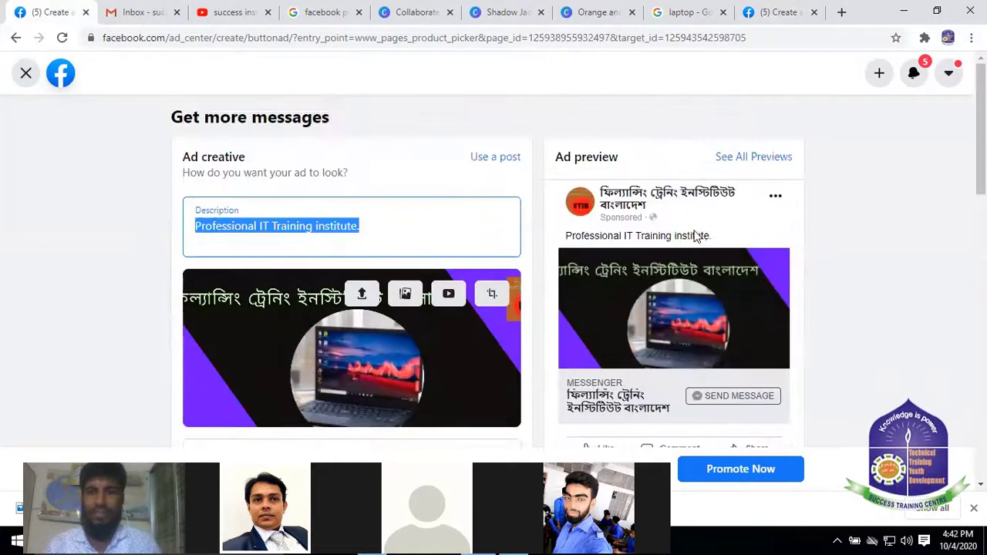
{"action": "left_click", "coordinate": [394, 239]}
{"action": "triple_click", "coordinate": [266, 229]}
{"action": "scroll", "coordinate": [423, 235], "scroll_direction": "down", "scroll_amount": 1}
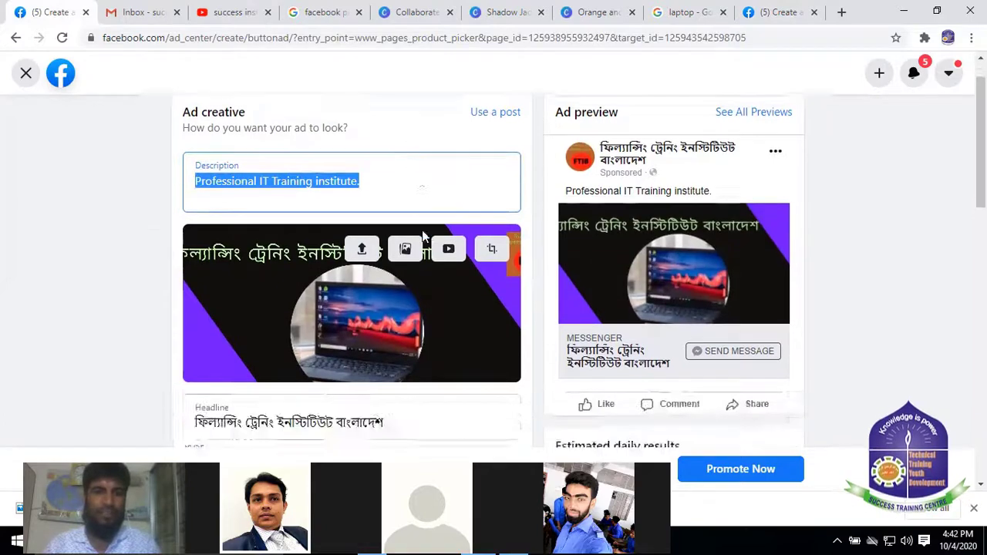
{"action": "scroll", "coordinate": [422, 235], "scroll_direction": "down", "scroll_amount": 5}
{"action": "scroll", "coordinate": [352, 286], "scroll_direction": "up", "scroll_amount": 6}
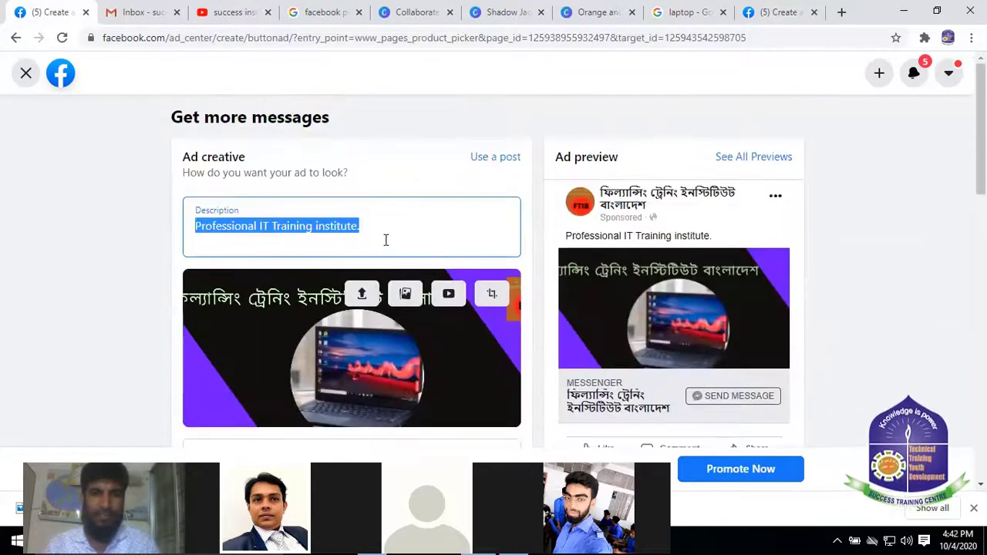
Append test text 'hferiuhfgerfdsfd' to the Description, delete it, and scroll down to Daily budget
{"action": "left_click", "coordinate": [381, 235]}
{"action": "type", "text": "hferiuhfgerf"}
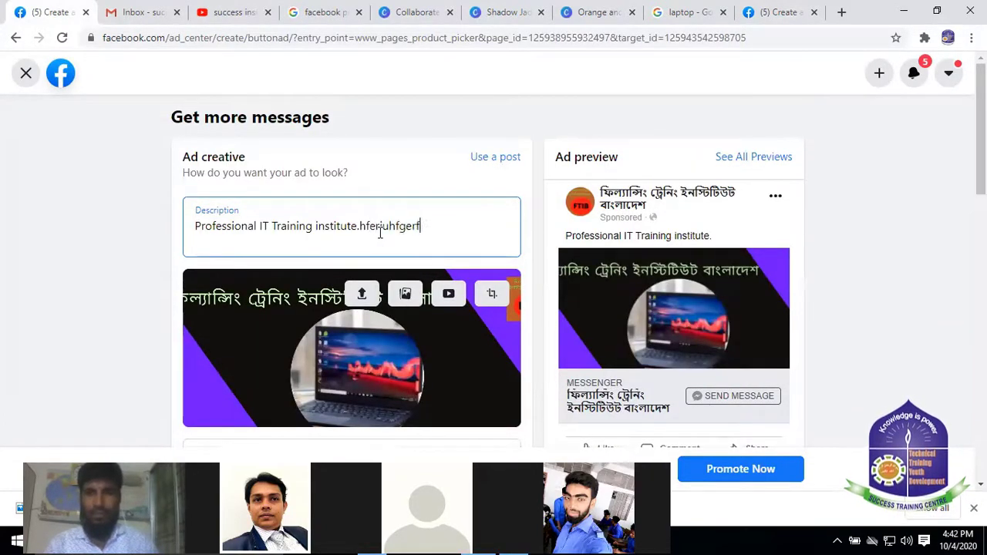
{"action": "type", "text": "dsfd"}
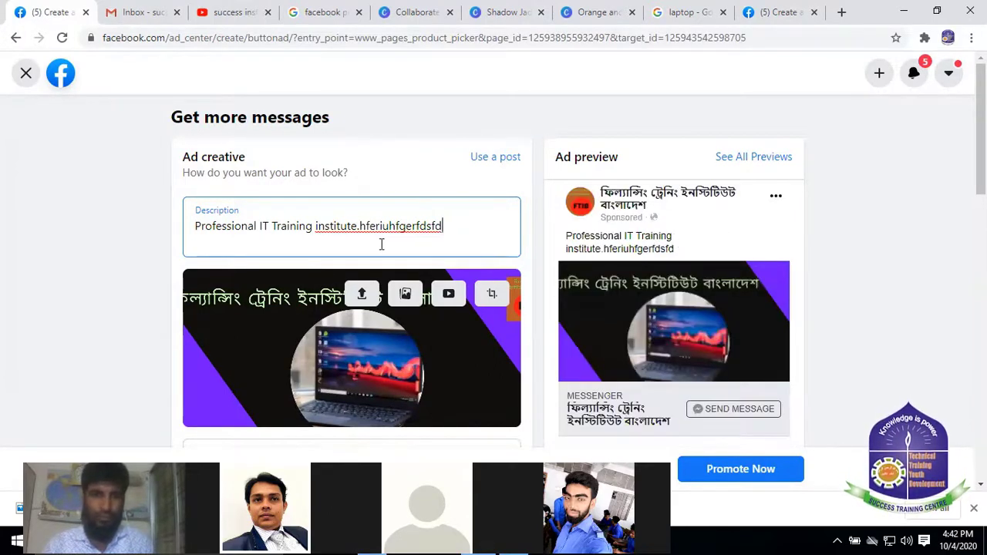
{"action": "left_click_drag", "start_coordinate": [359, 226], "coordinate": [504, 249]}
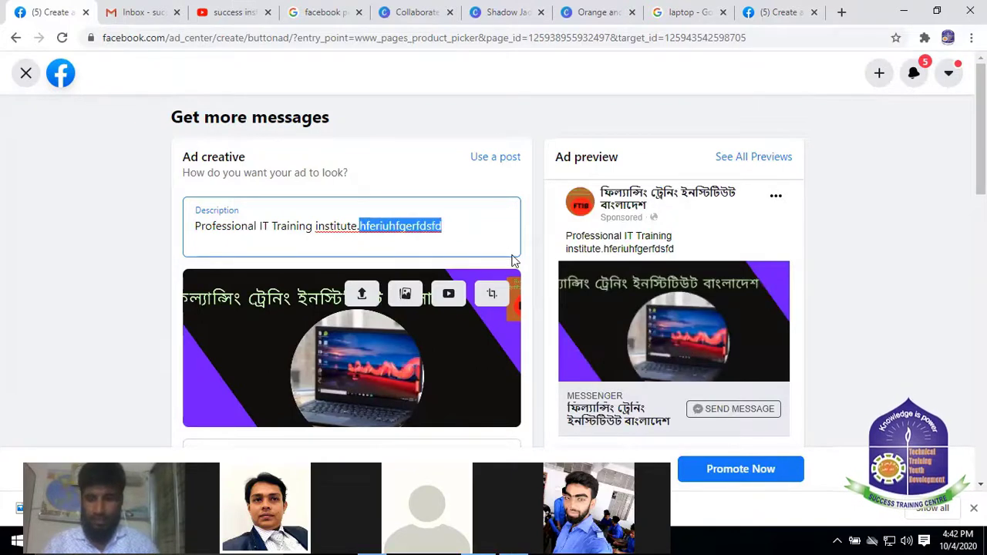
{"action": "key", "text": "BackSpace"}
{"action": "scroll", "coordinate": [507, 249], "scroll_direction": "down", "scroll_amount": 8}
{"action": "scroll", "coordinate": [463, 193], "scroll_direction": "down", "scroll_amount": 3}
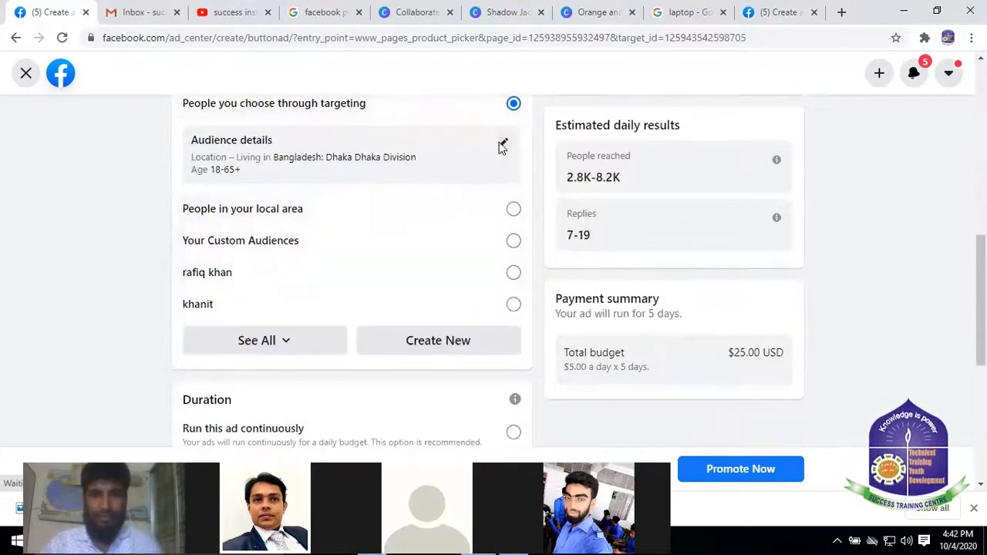
{"action": "scroll", "coordinate": [348, 277], "scroll_direction": "down", "scroll_amount": 3}
{"action": "scroll", "coordinate": [383, 177], "scroll_direction": "down", "scroll_amount": 2}
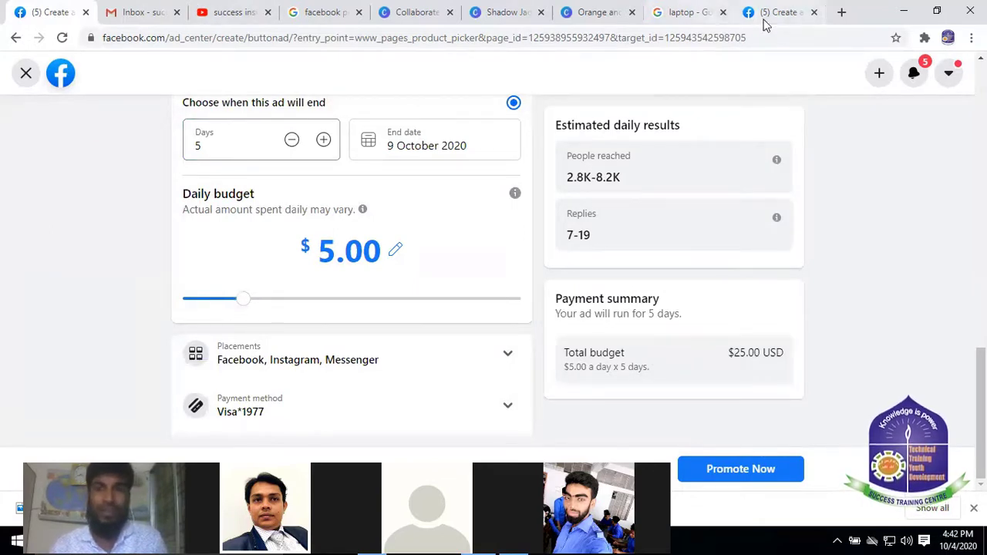
Discard the Get more messages draft, then close the Boost post draft too
{"action": "left_click", "coordinate": [26, 72]}
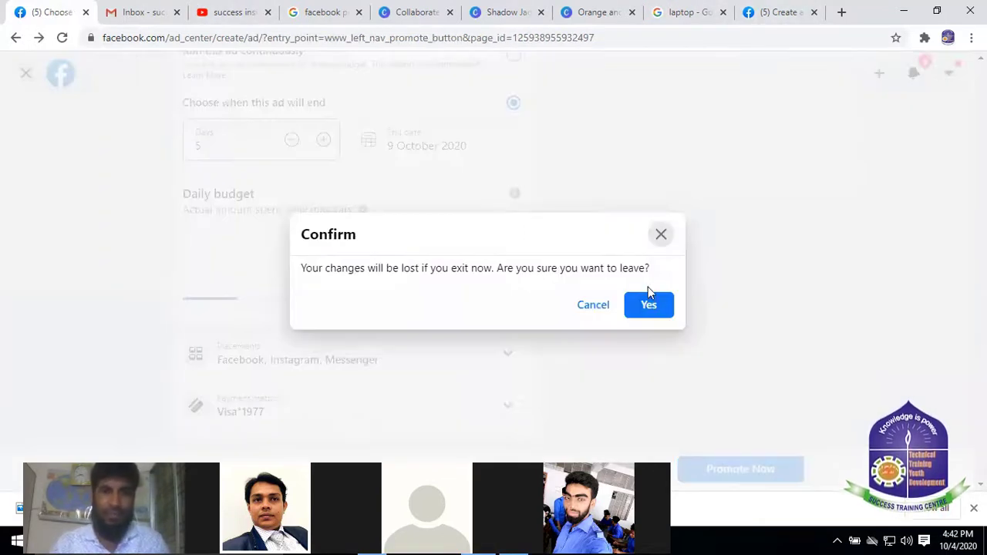
{"action": "left_click", "coordinate": [648, 306]}
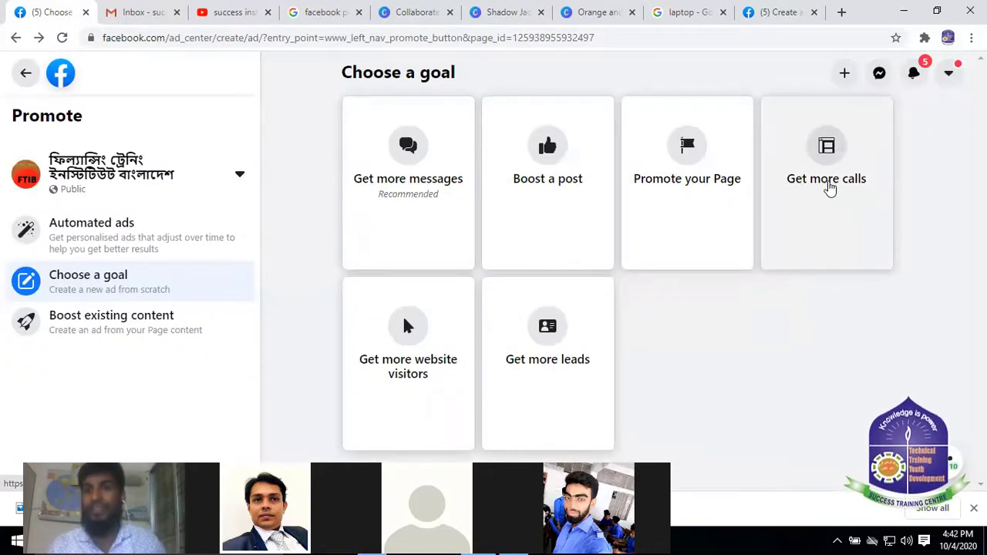
{"action": "left_click", "coordinate": [771, 11]}
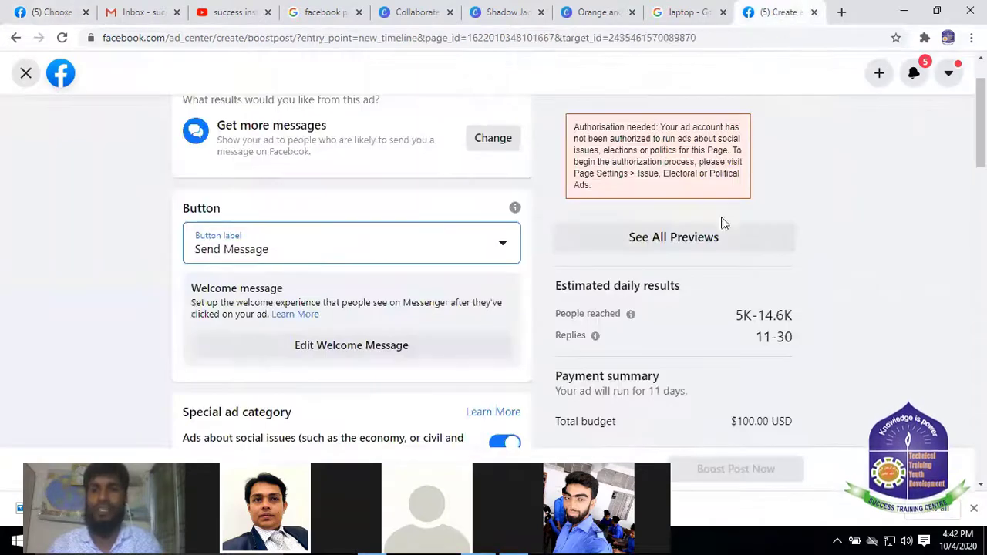
{"action": "scroll", "coordinate": [701, 185], "scroll_direction": "up", "scroll_amount": 2}
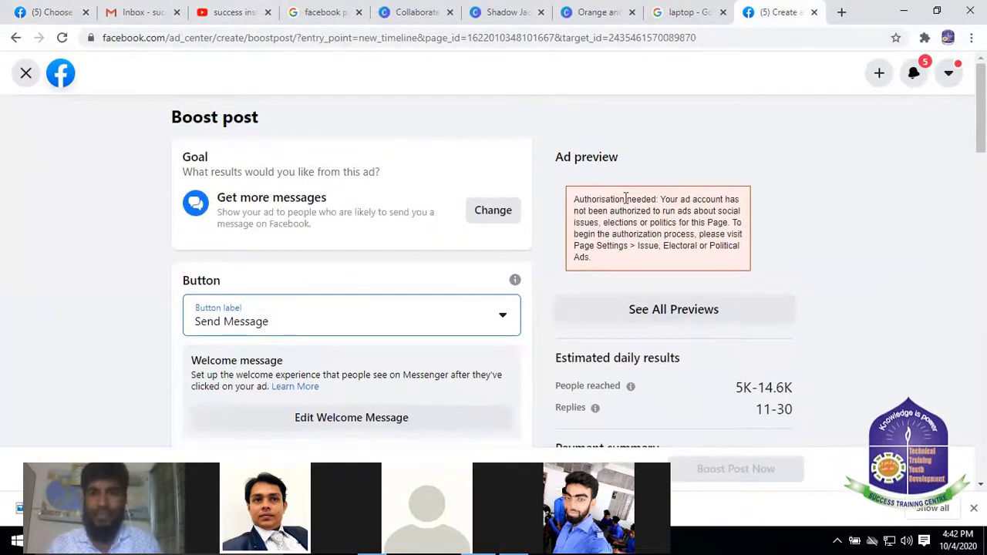
{"action": "left_click", "coordinate": [25, 73]}
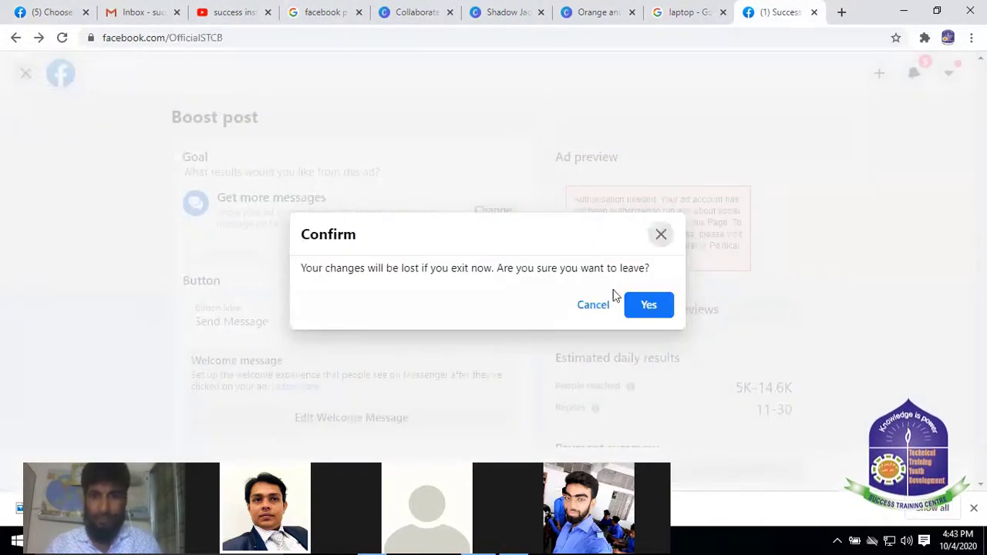
Confirm discarding the Boost post changes, then return to the Choose a goal screen
{"action": "left_click", "coordinate": [652, 305]}
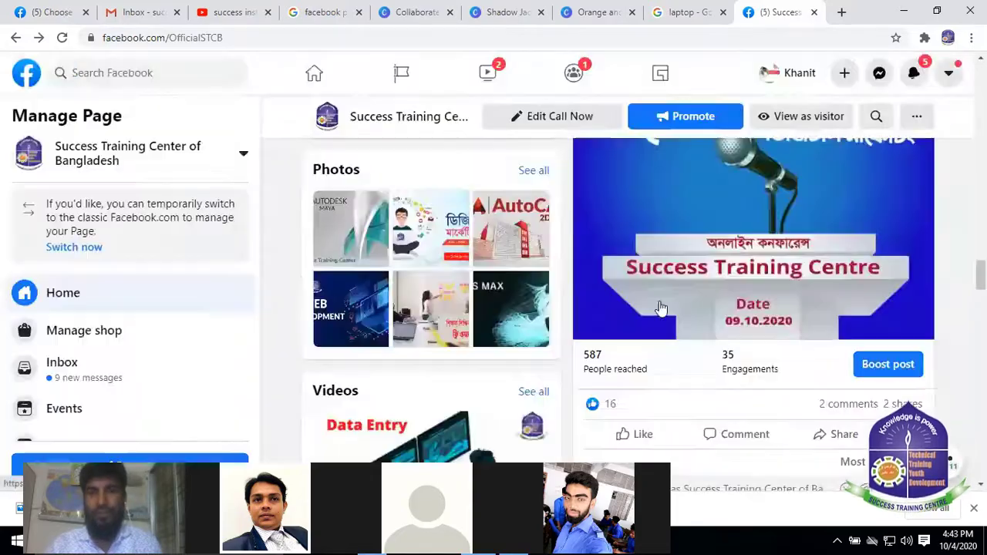
{"action": "scroll", "coordinate": [804, 253], "scroll_direction": "up", "scroll_amount": 10}
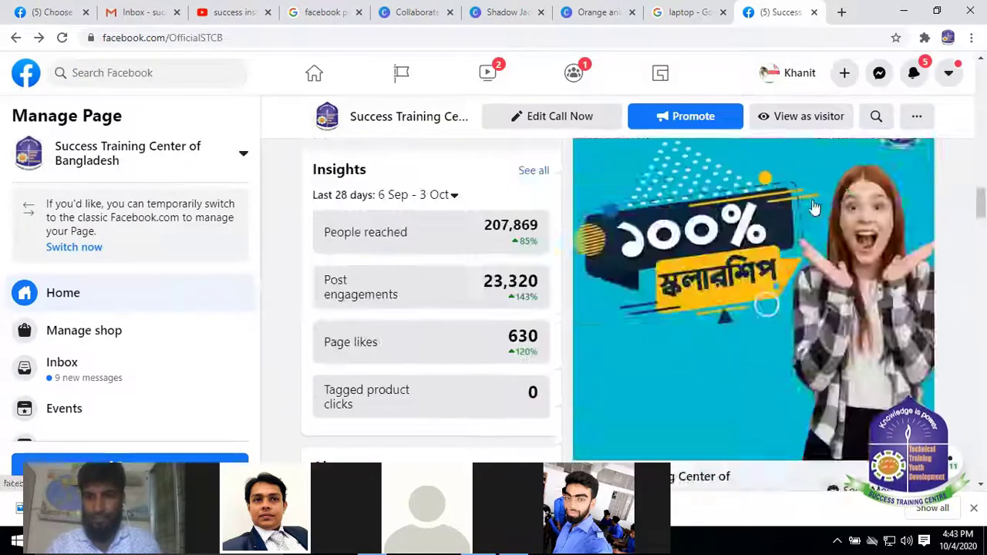
{"action": "scroll", "coordinate": [868, 248], "scroll_direction": "up", "scroll_amount": 10}
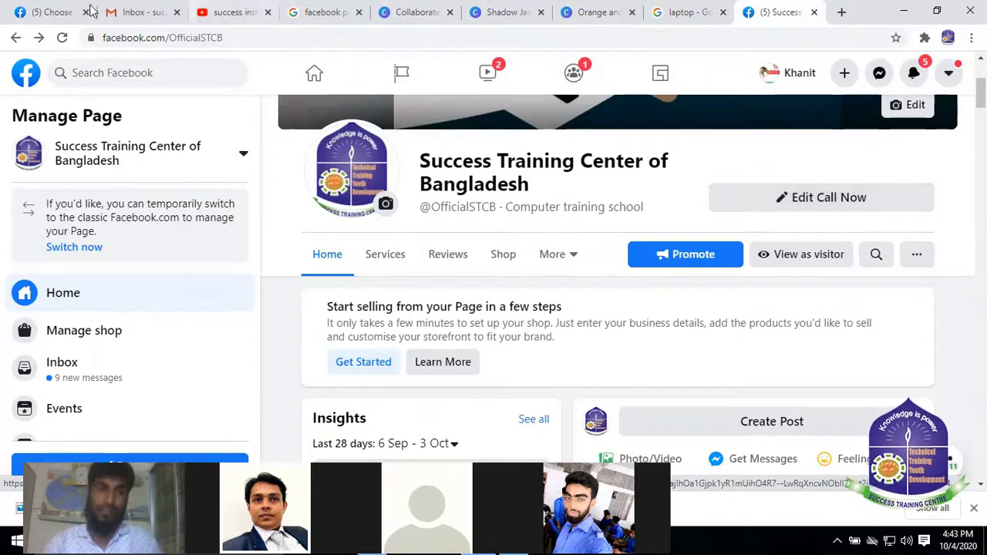
{"action": "left_click", "coordinate": [46, 12]}
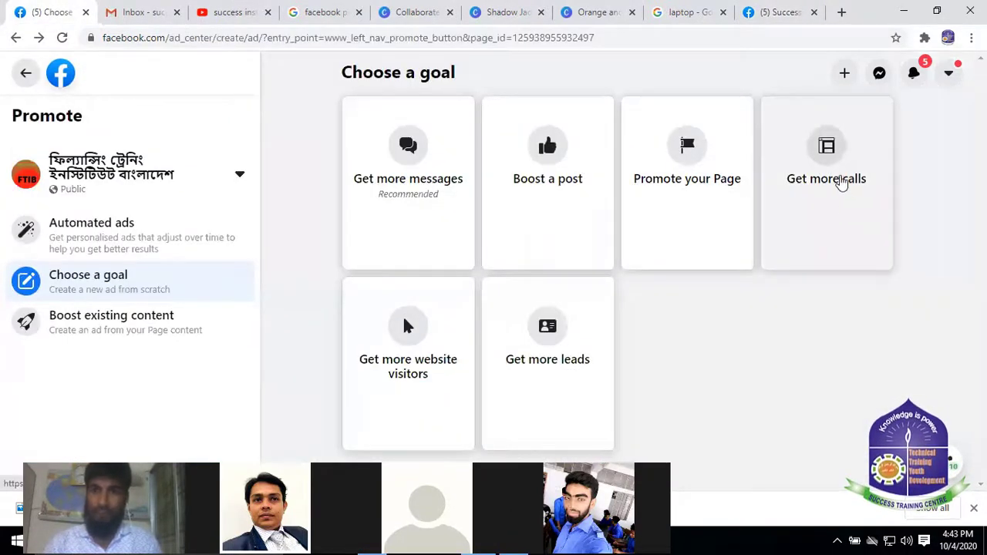
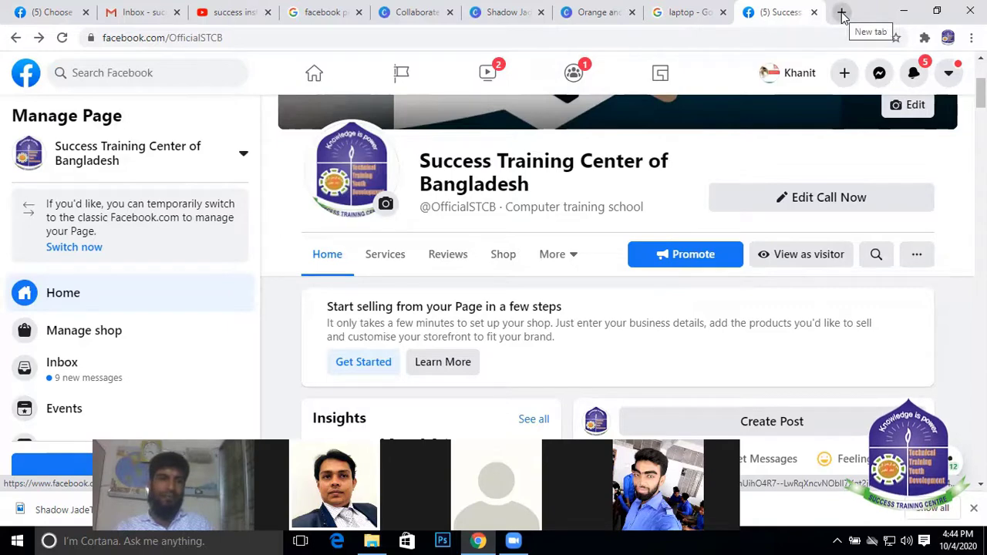
In a new Chrome tab, type 'facebook ads' and search the 'facebook/ads manager' suggestion
{"action": "left_click", "coordinate": [842, 13]}
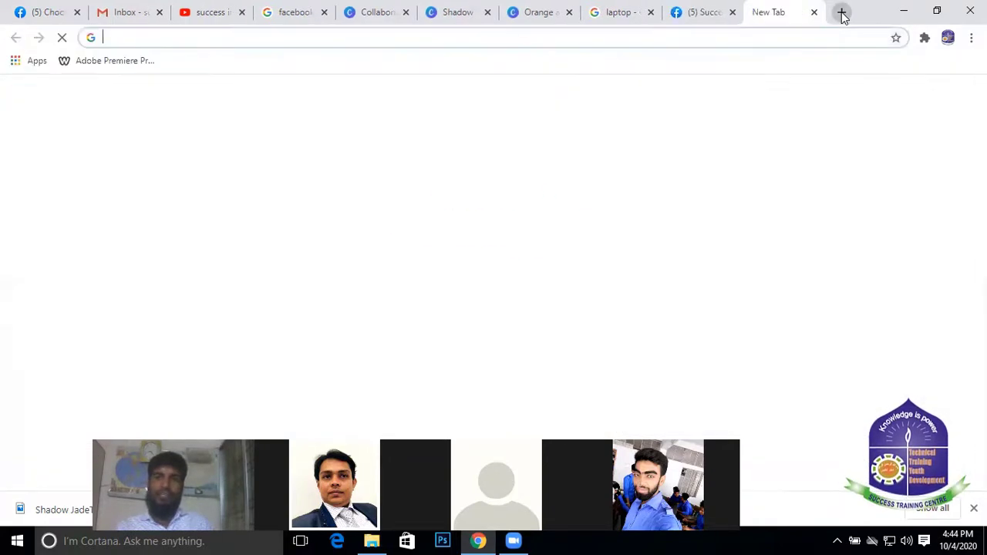
{"action": "left_click", "coordinate": [215, 35]}
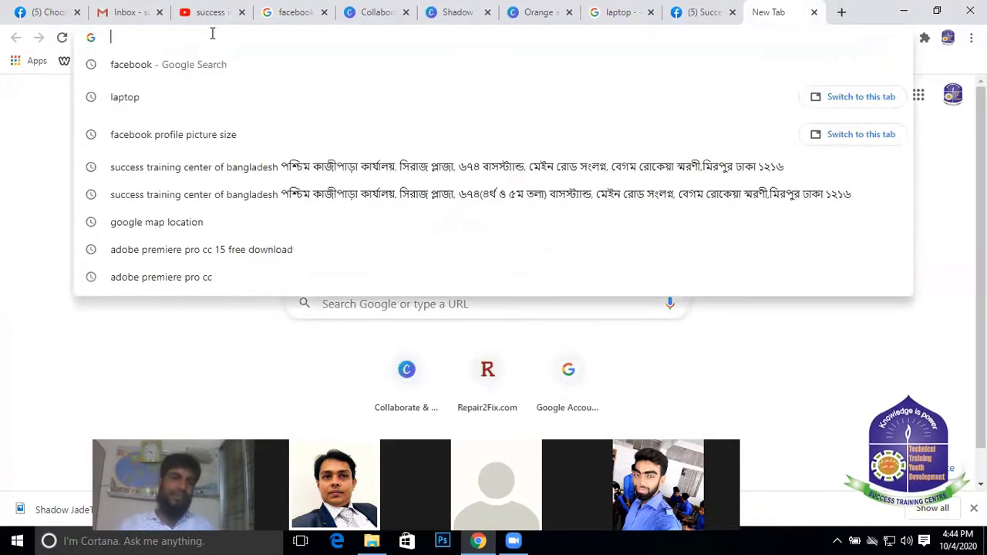
{"action": "type", "text": "face"}
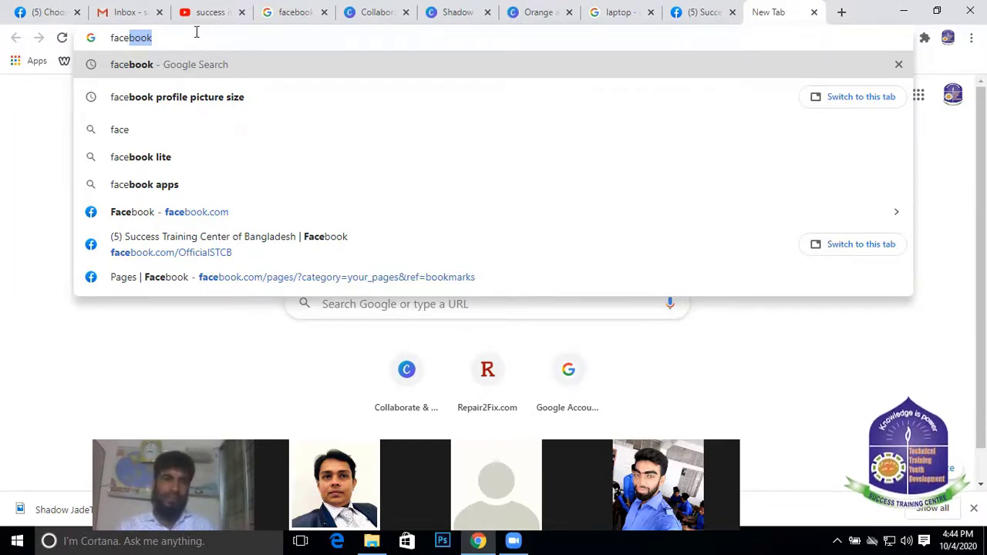
{"action": "type", "text": "book"}
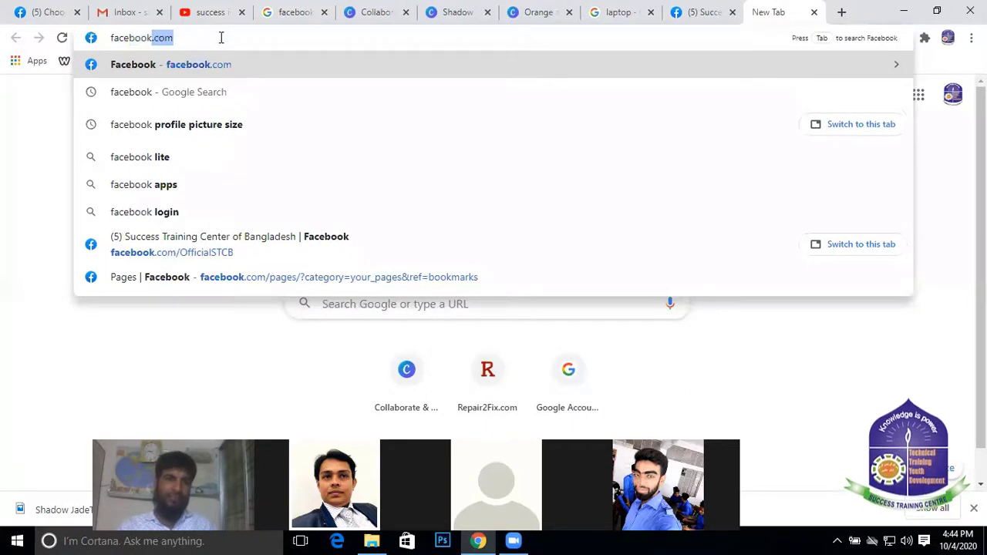
{"action": "type", "text": ".com"}
{"action": "key", "text": "BackSpace"}
{"action": "key", "text": "BackSpace"}
{"action": "key", "text": "BackSpace"}
{"action": "key", "text": "BackSpace"}
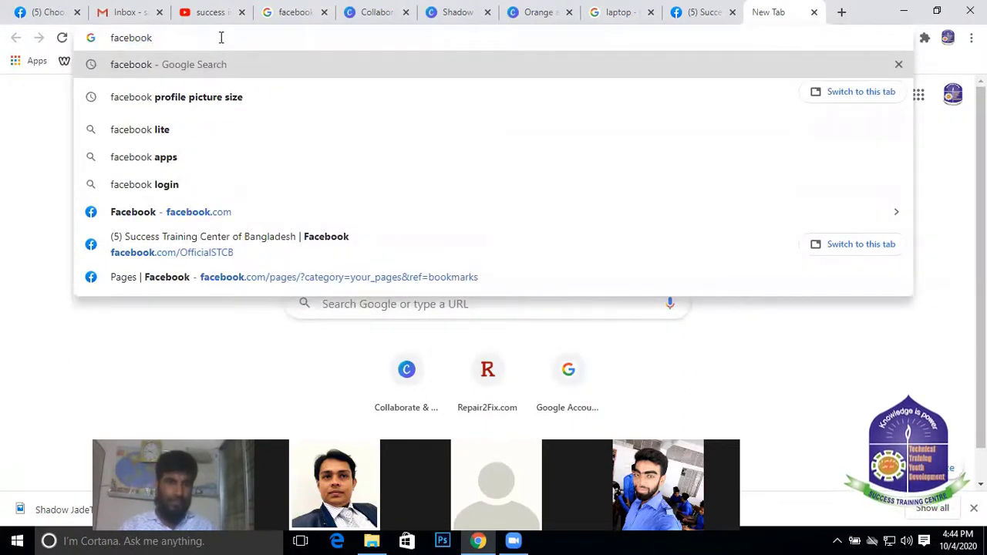
{"action": "type", "text": "ads"}
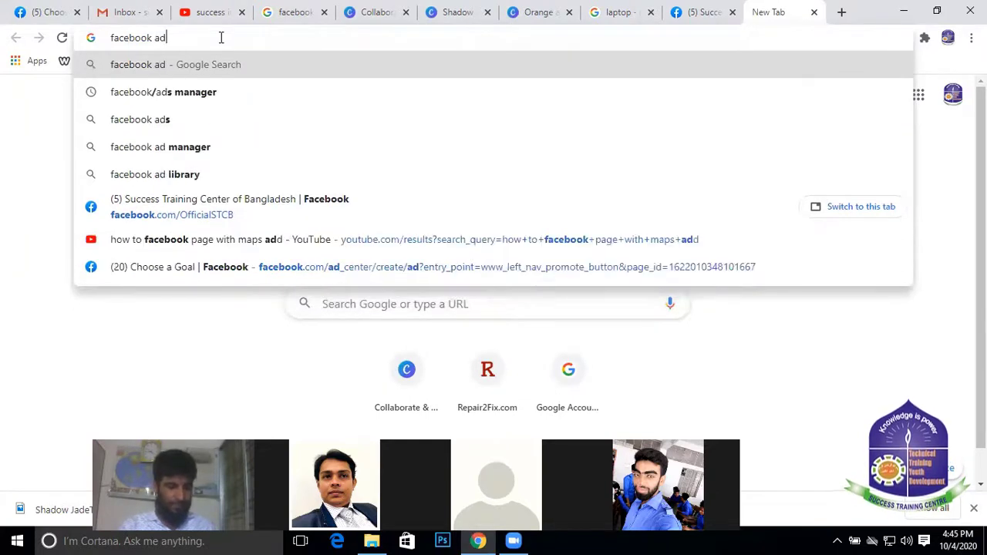
{"action": "left_click", "coordinate": [208, 95]}
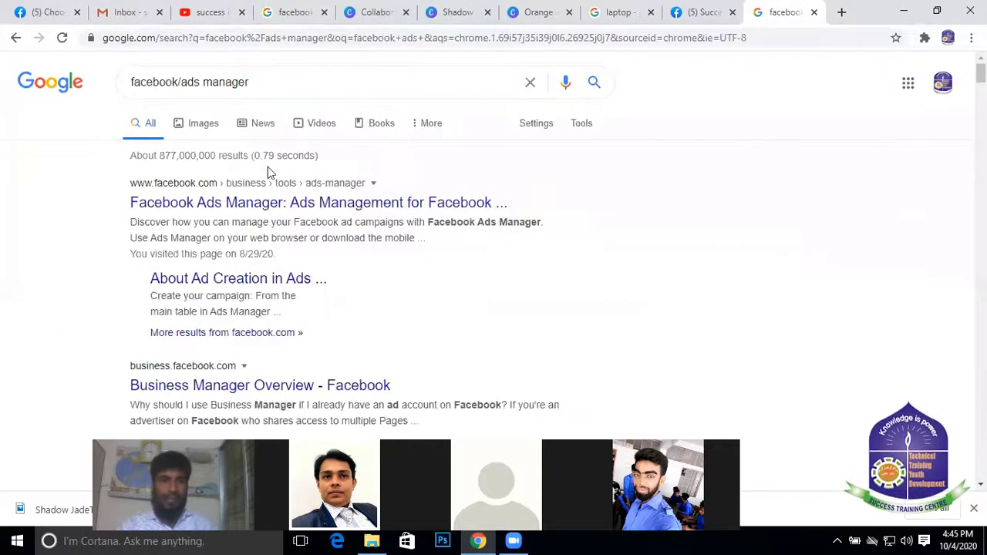
Open the Facebook Ads Manager result and browse its sections, returning to the top
{"action": "left_click", "coordinate": [267, 204]}
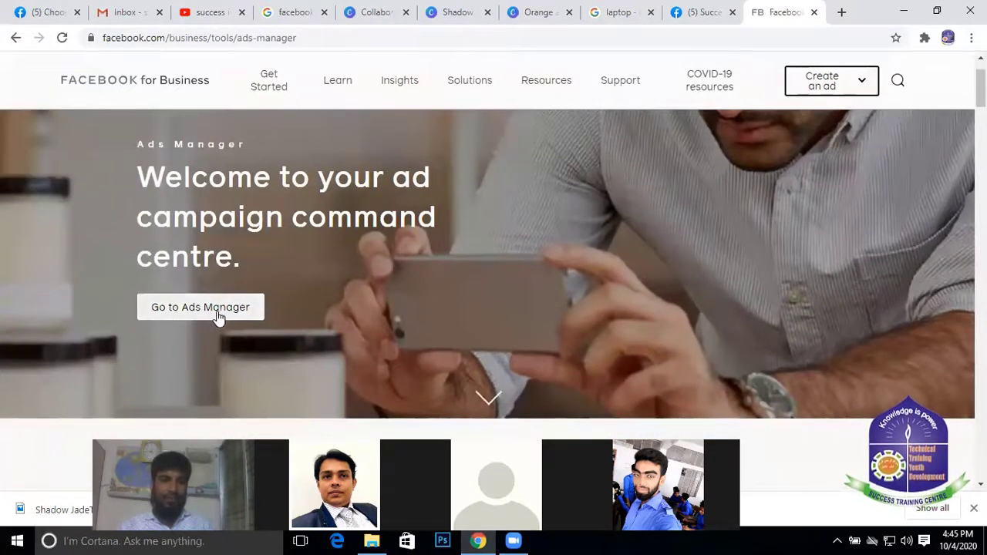
{"action": "scroll", "coordinate": [371, 257], "scroll_direction": "down", "scroll_amount": 2}
{"action": "scroll", "coordinate": [371, 258], "scroll_direction": "up", "scroll_amount": 1}
{"action": "scroll", "coordinate": [371, 257], "scroll_direction": "down", "scroll_amount": 3}
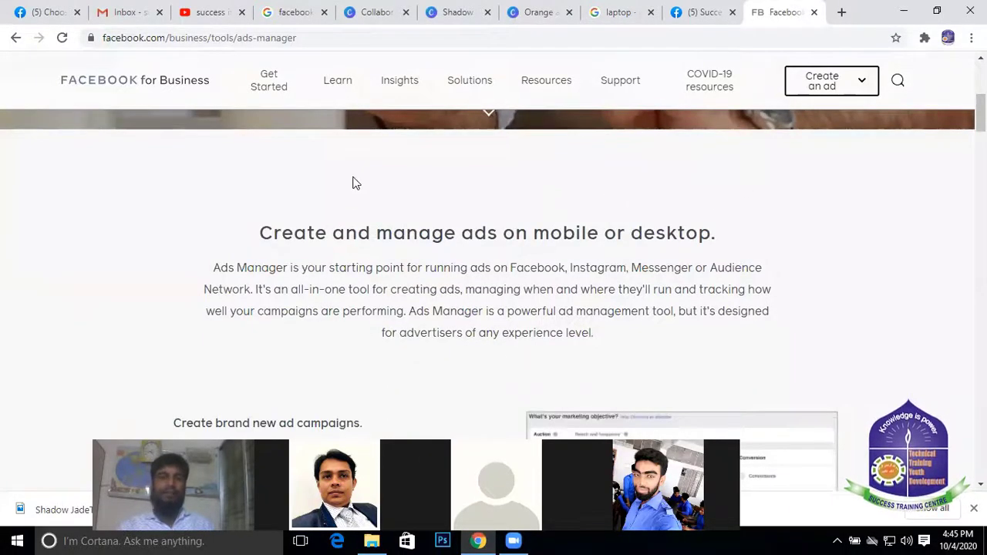
{"action": "scroll", "coordinate": [352, 181], "scroll_direction": "up", "scroll_amount": 5}
{"action": "scroll", "coordinate": [212, 245], "scroll_direction": "down", "scroll_amount": 5}
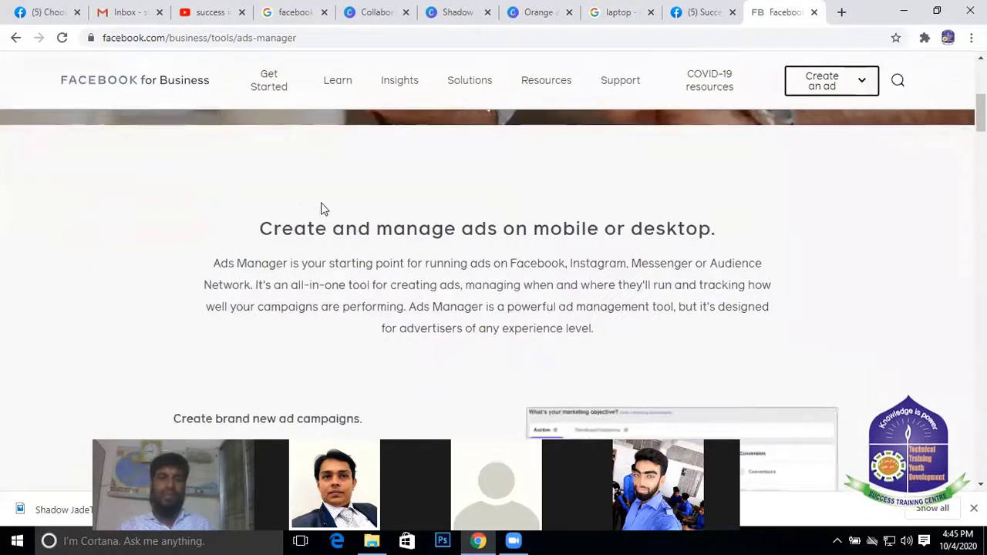
{"action": "scroll", "coordinate": [352, 223], "scroll_direction": "down", "scroll_amount": 4}
{"action": "scroll", "coordinate": [674, 231], "scroll_direction": "up", "scroll_amount": 3}
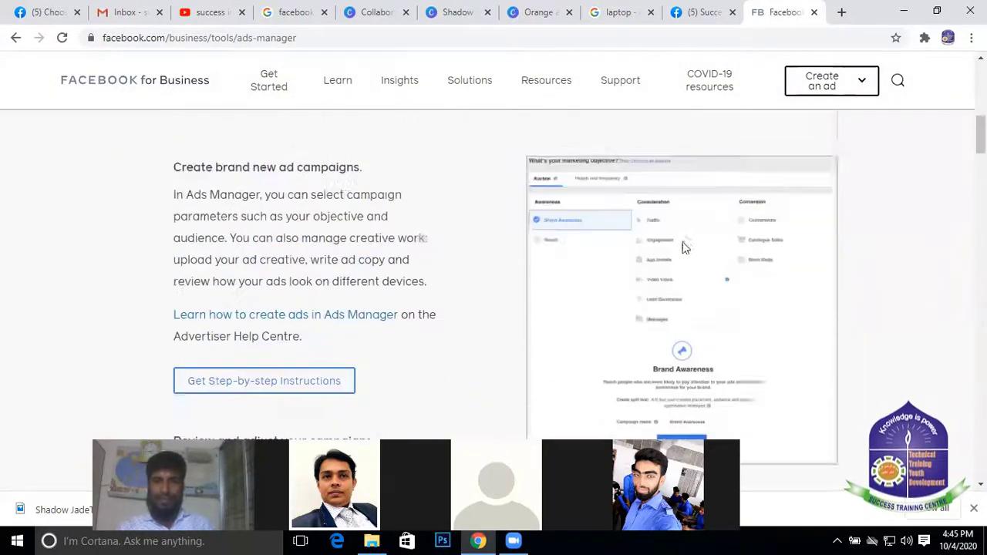
{"action": "scroll", "coordinate": [678, 255], "scroll_direction": "down", "scroll_amount": 2}
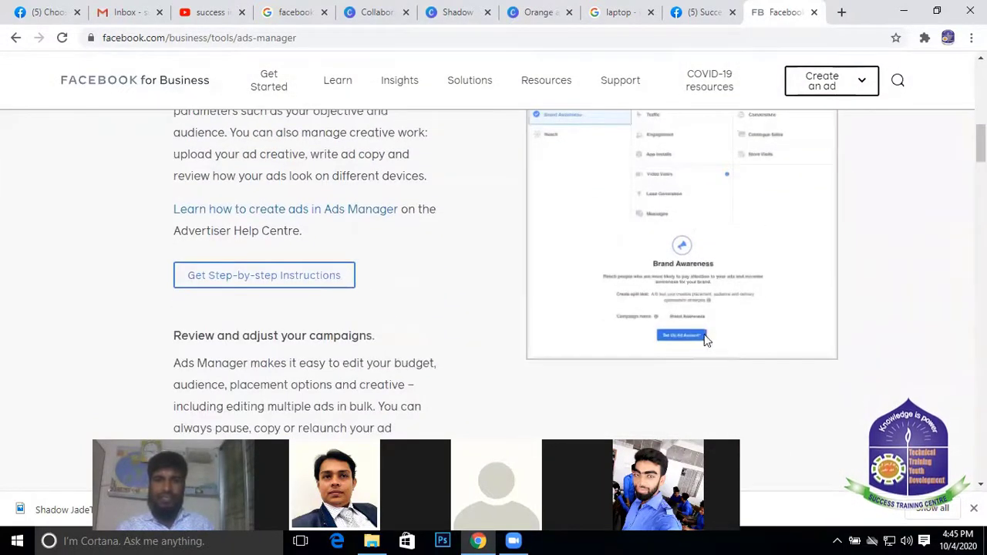
{"action": "scroll", "coordinate": [281, 247], "scroll_direction": "down", "scroll_amount": 10}
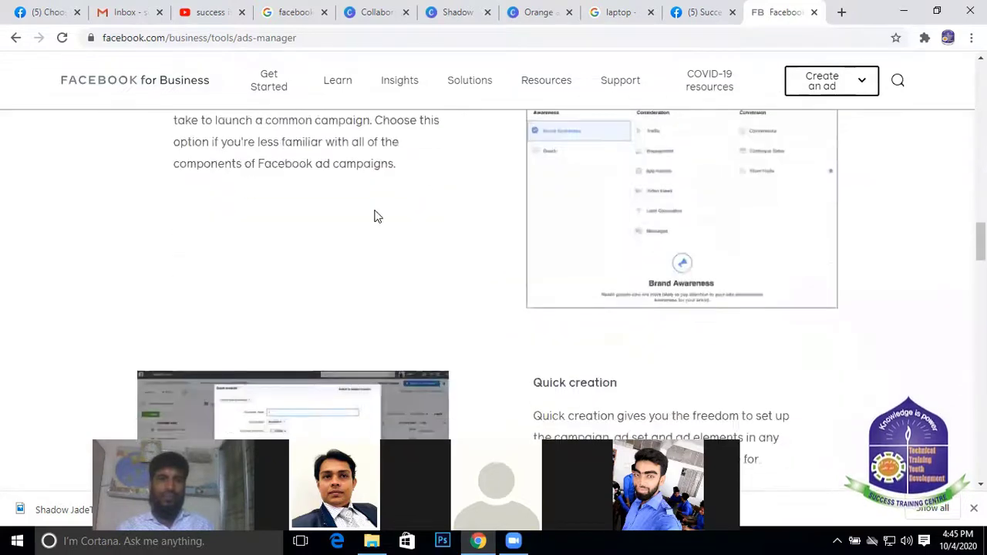
{"action": "scroll", "coordinate": [377, 216], "scroll_direction": "up", "scroll_amount": 8}
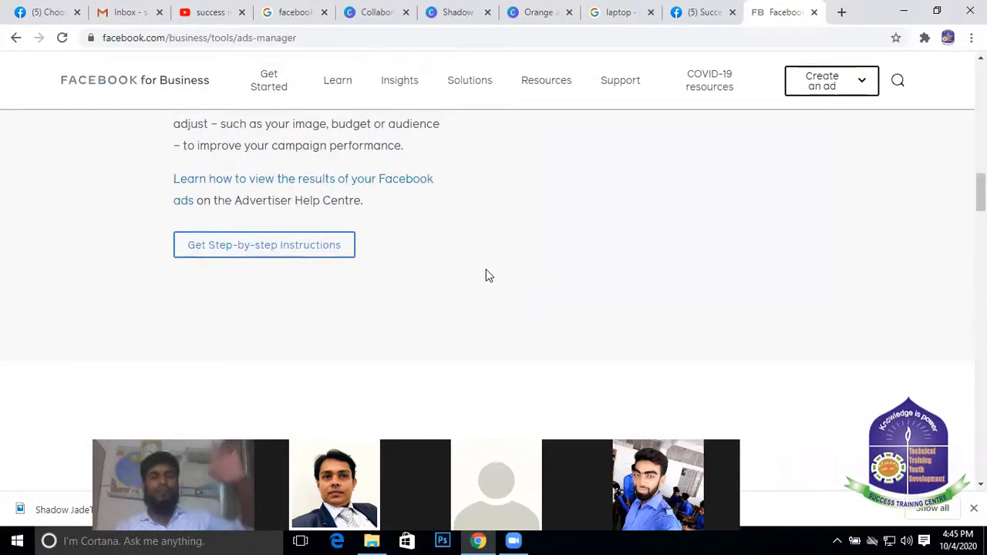
{"action": "scroll", "coordinate": [485, 276], "scroll_direction": "down", "scroll_amount": 8}
{"action": "scroll", "coordinate": [311, 297], "scroll_direction": "up", "scroll_amount": 15}
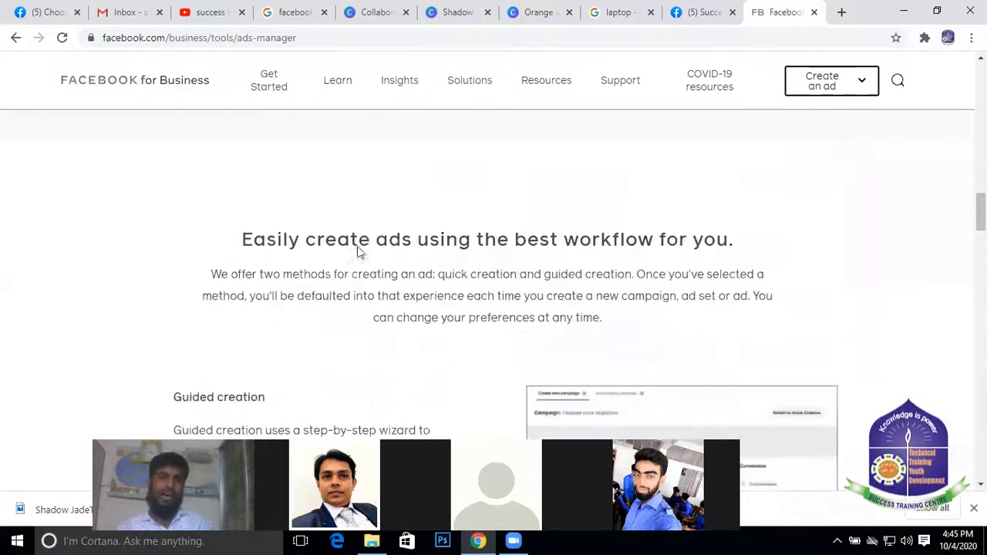
{"action": "scroll", "coordinate": [343, 221], "scroll_direction": "up", "scroll_amount": 1}
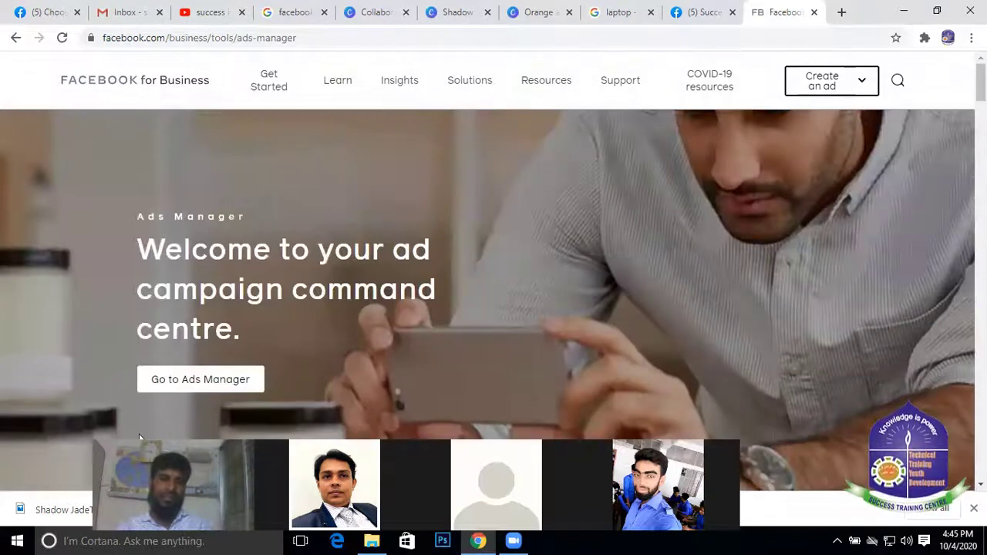
Enter Ads Manager and cancel the Add Payment Method form without adding one
{"action": "left_click", "coordinate": [214, 379]}
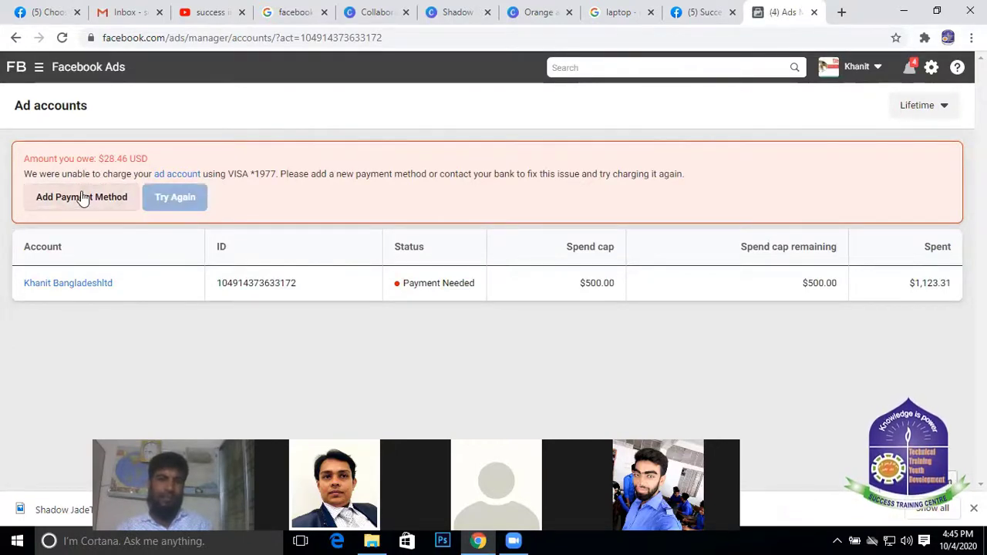
{"action": "left_click", "coordinate": [100, 285]}
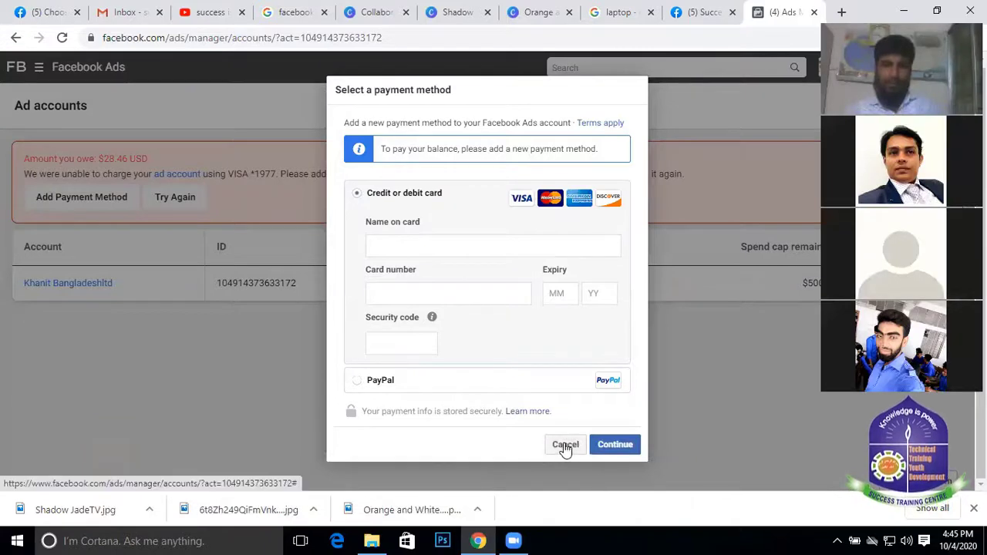
{"action": "left_click", "coordinate": [565, 444]}
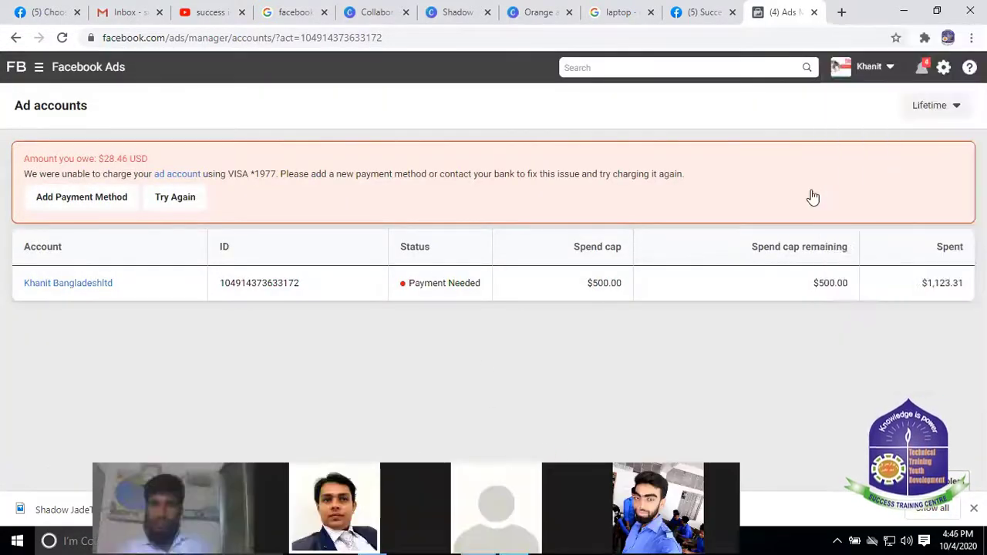
Open the navigation panel next to Facebook Ads and look through its shortcuts and tools
{"action": "left_click", "coordinate": [39, 68]}
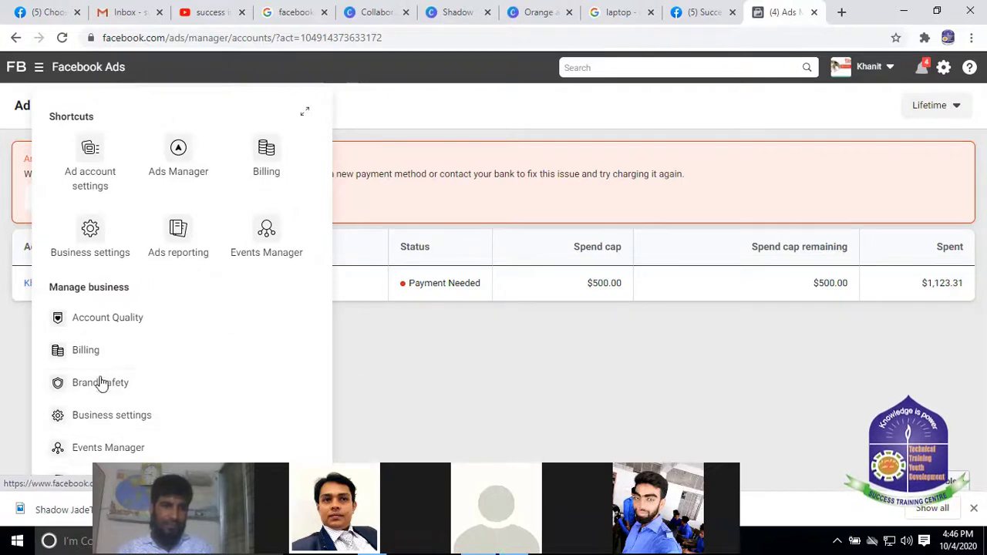
{"action": "scroll", "coordinate": [101, 383], "scroll_direction": "down", "scroll_amount": 7}
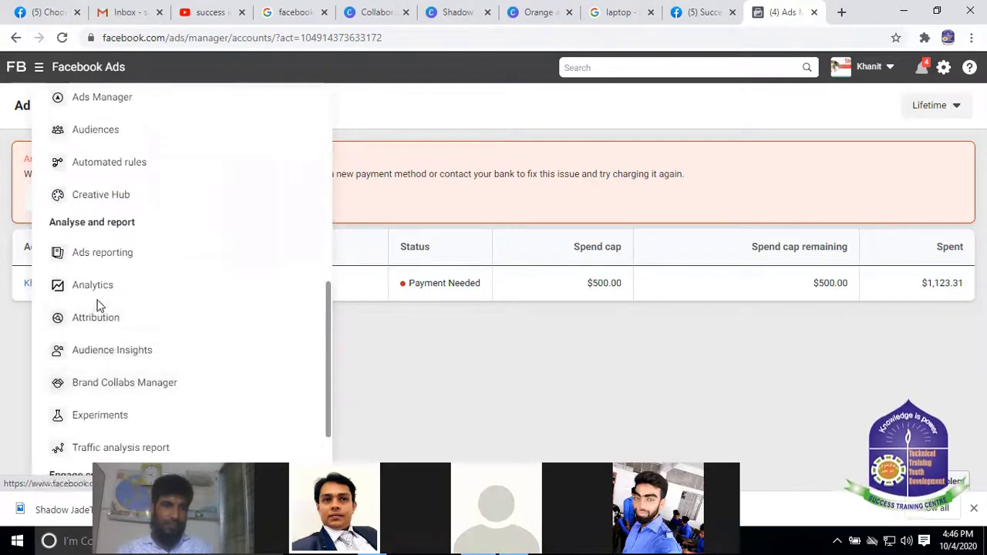
{"action": "scroll", "coordinate": [98, 309], "scroll_direction": "down", "scroll_amount": 2}
{"action": "scroll", "coordinate": [101, 291], "scroll_direction": "up", "scroll_amount": 10}
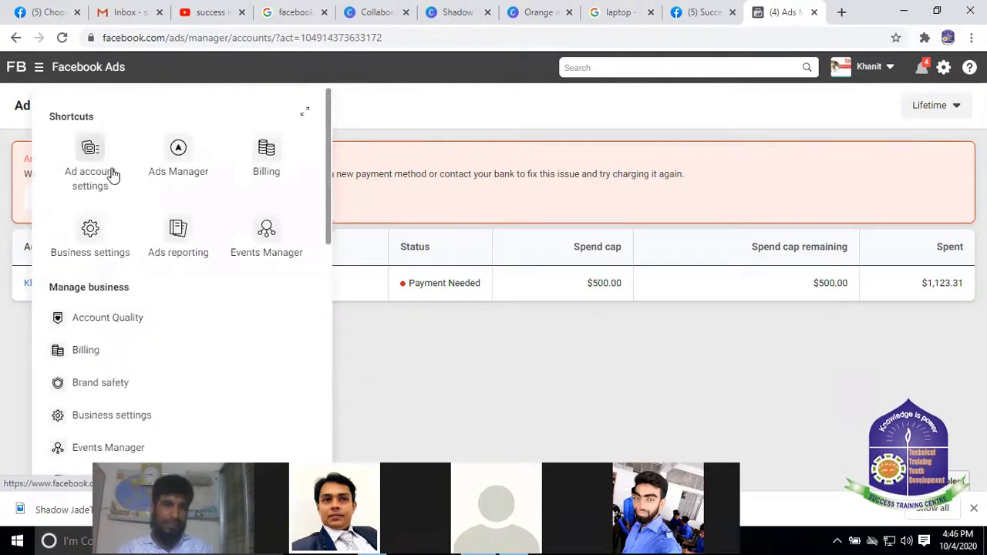
Open Ad account settings to view the US Dollar currency and Asia/Dhaka time zone
{"action": "left_click", "coordinate": [91, 153]}
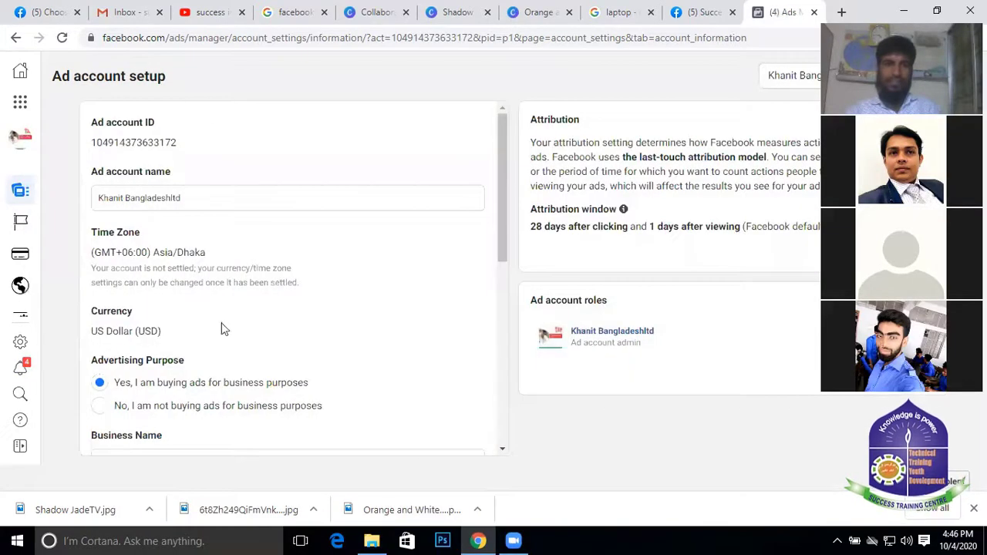
{"action": "mouse_move", "coordinate": [625, 210]}
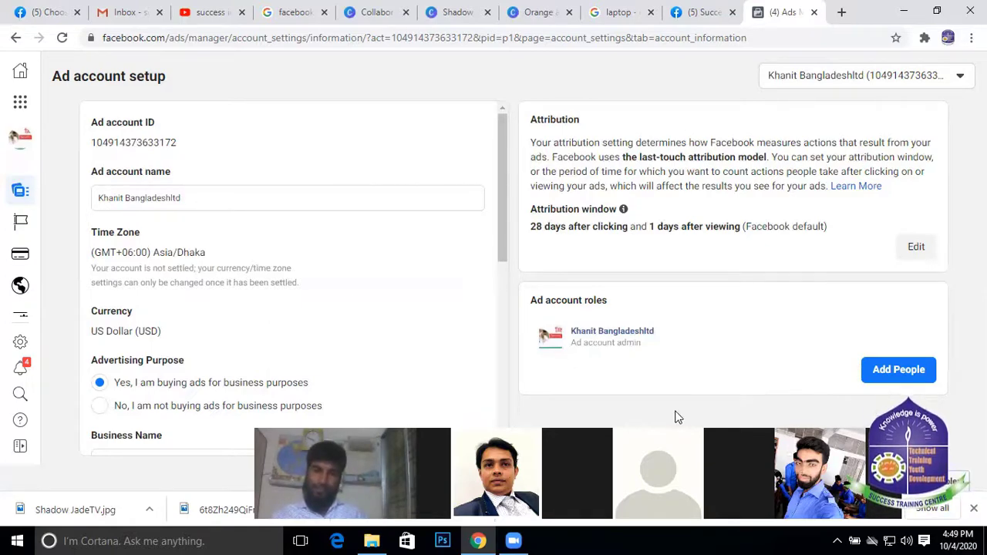
Scroll to Business country (Bangladesh) and Tax ID number, selecting the tax ID value to review it
{"action": "scroll", "coordinate": [427, 302], "scroll_direction": "down", "scroll_amount": 6}
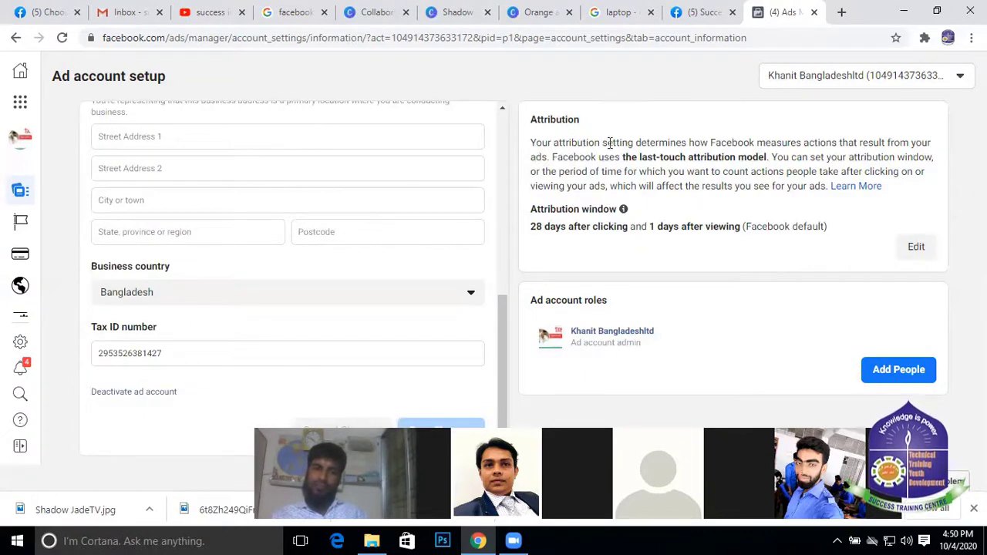
{"action": "scroll", "coordinate": [434, 273], "scroll_direction": "up", "scroll_amount": 3}
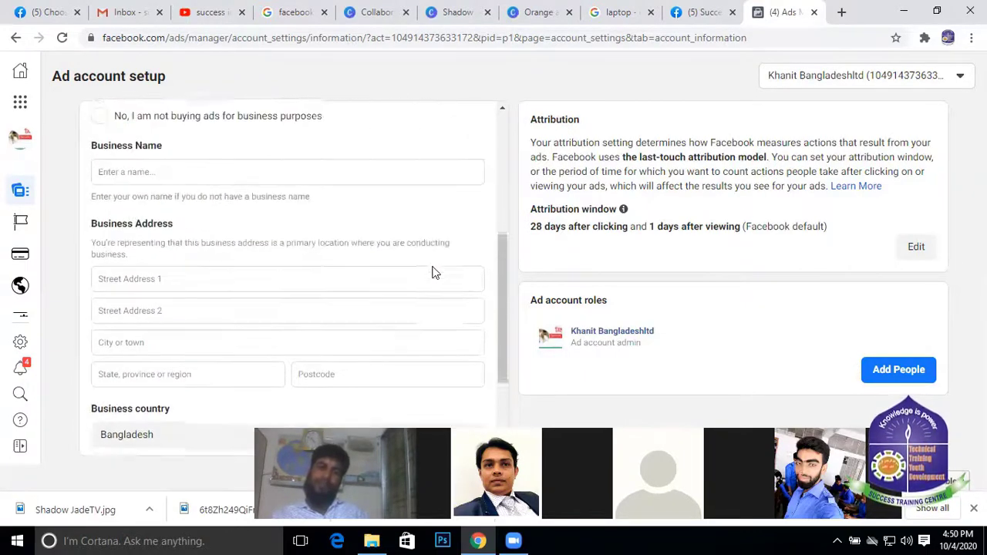
{"action": "scroll", "coordinate": [458, 235], "scroll_direction": "down", "scroll_amount": 2}
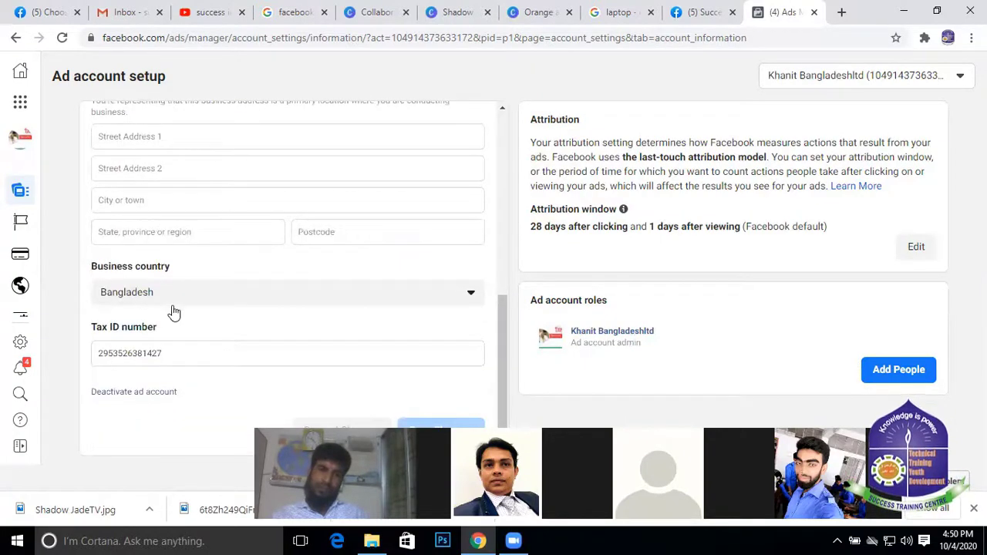
{"action": "left_click_drag", "start_coordinate": [170, 329], "coordinate": [59, 327]}
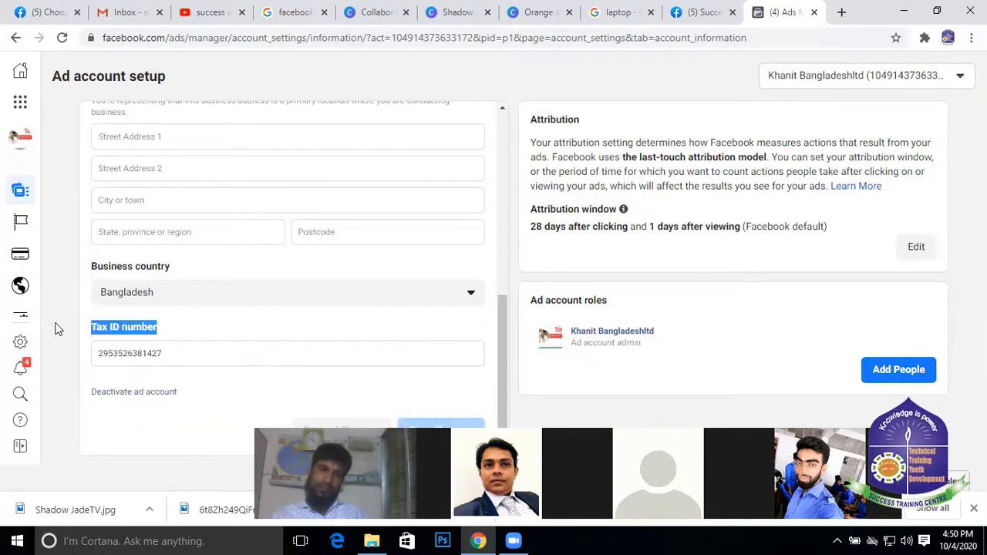
{"action": "left_click", "coordinate": [322, 381]}
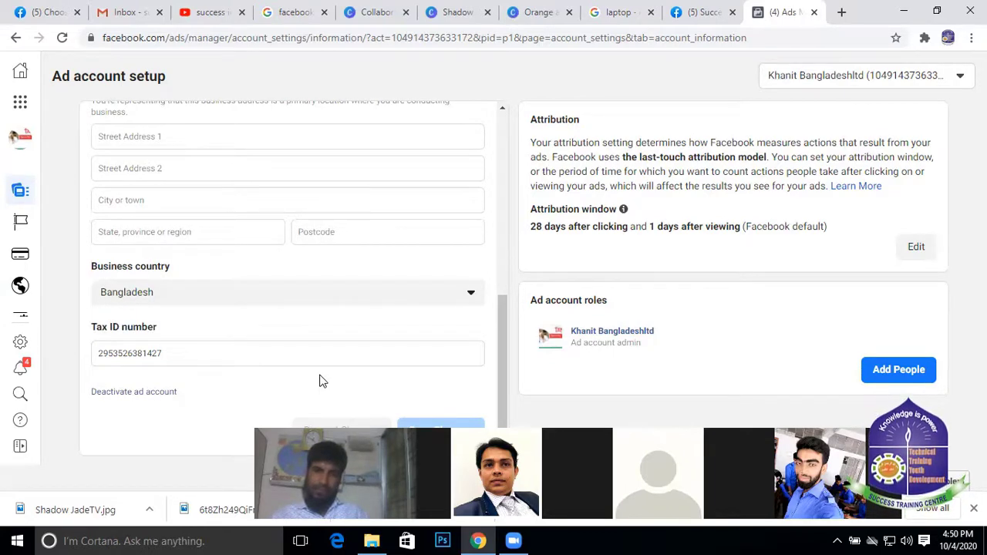
{"action": "double_click", "coordinate": [186, 348]}
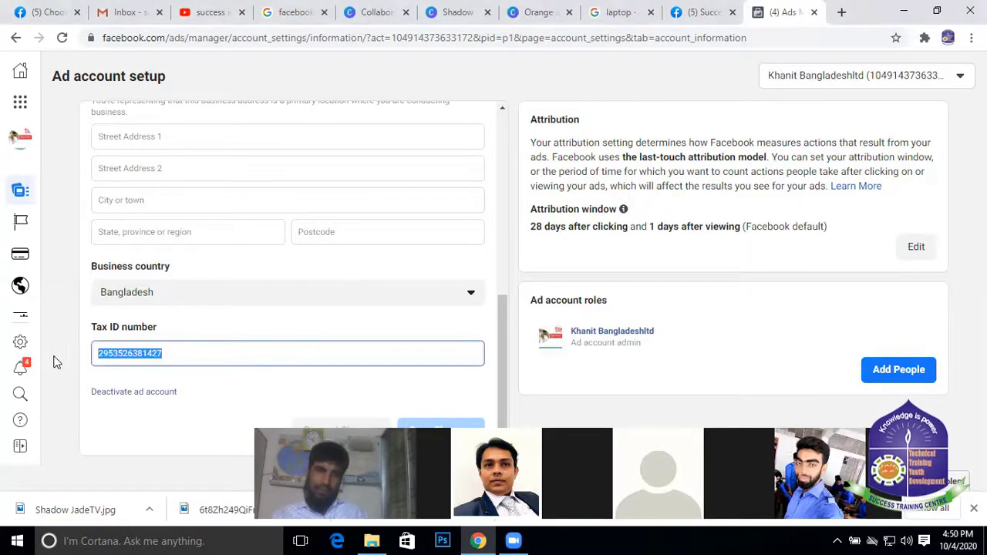
{"action": "left_click", "coordinate": [230, 356]}
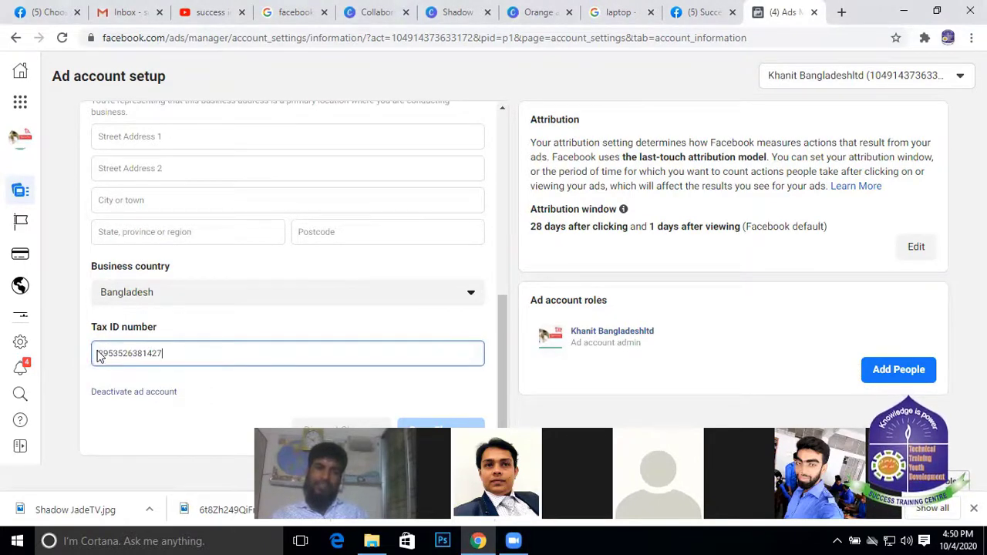
{"action": "left_click_drag", "start_coordinate": [99, 352], "coordinate": [197, 350]}
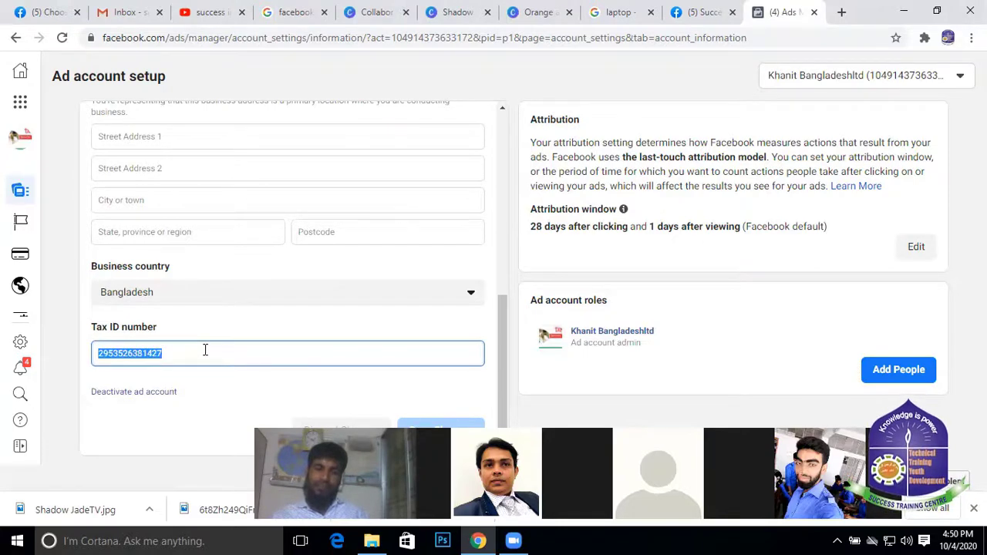
{"action": "left_click", "coordinate": [205, 350]}
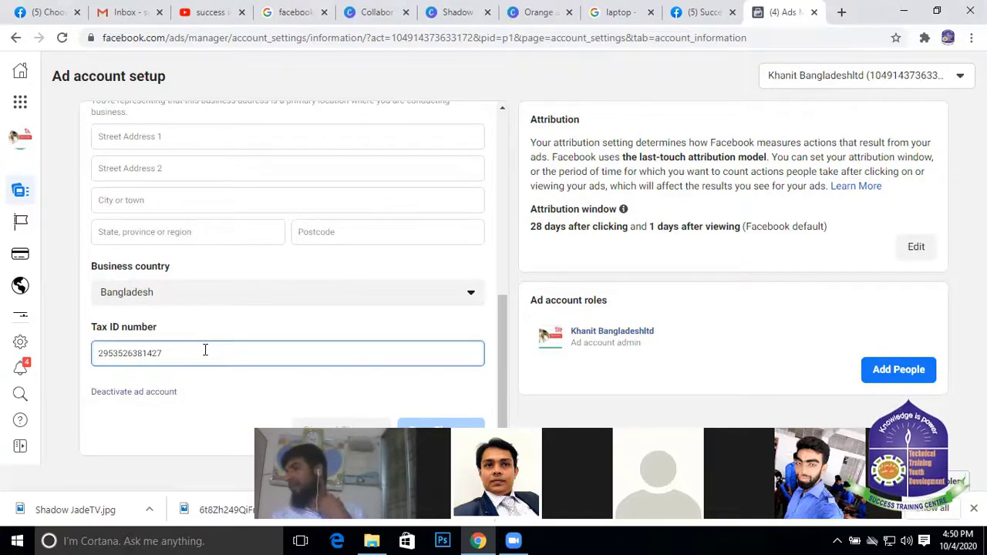